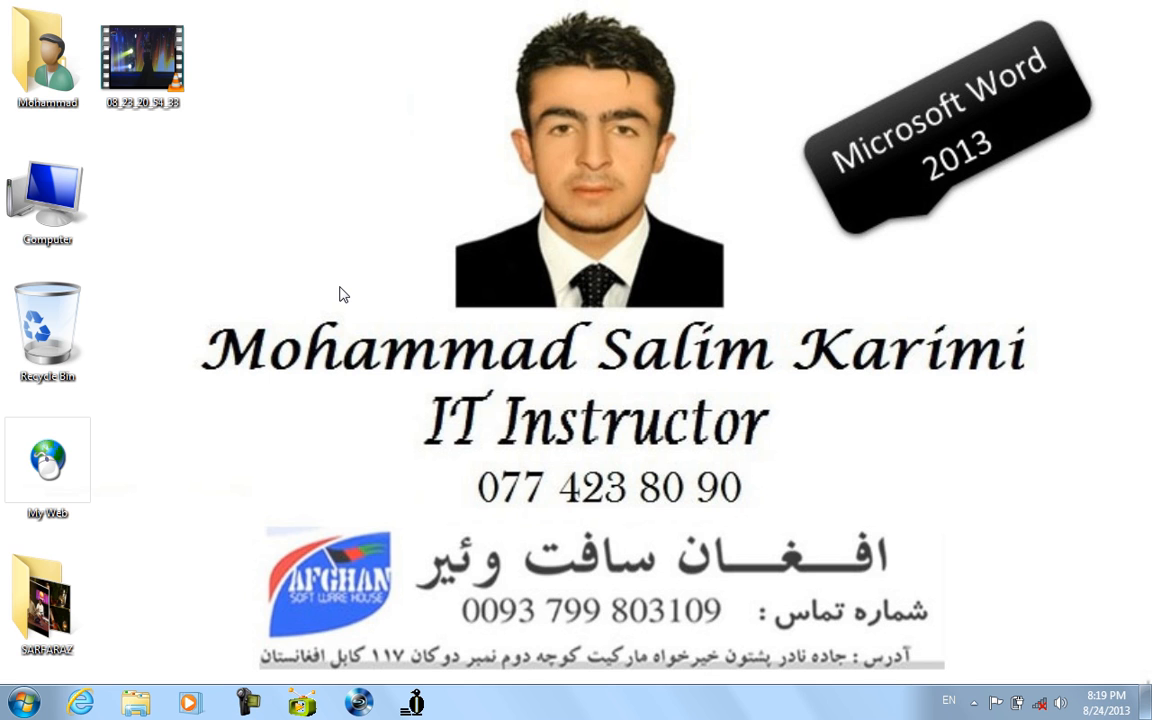
Step: Launch Microsoft Word through the Run command and create a blank document
key(super+r)
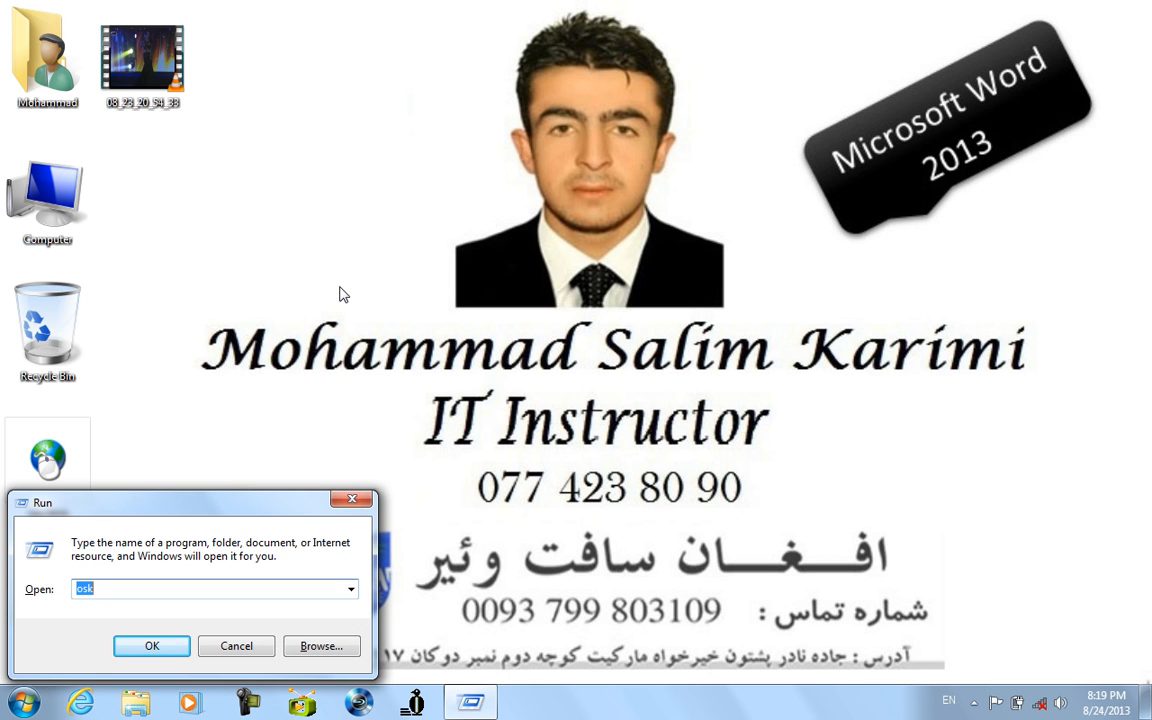
text(wiword)
key(Return)
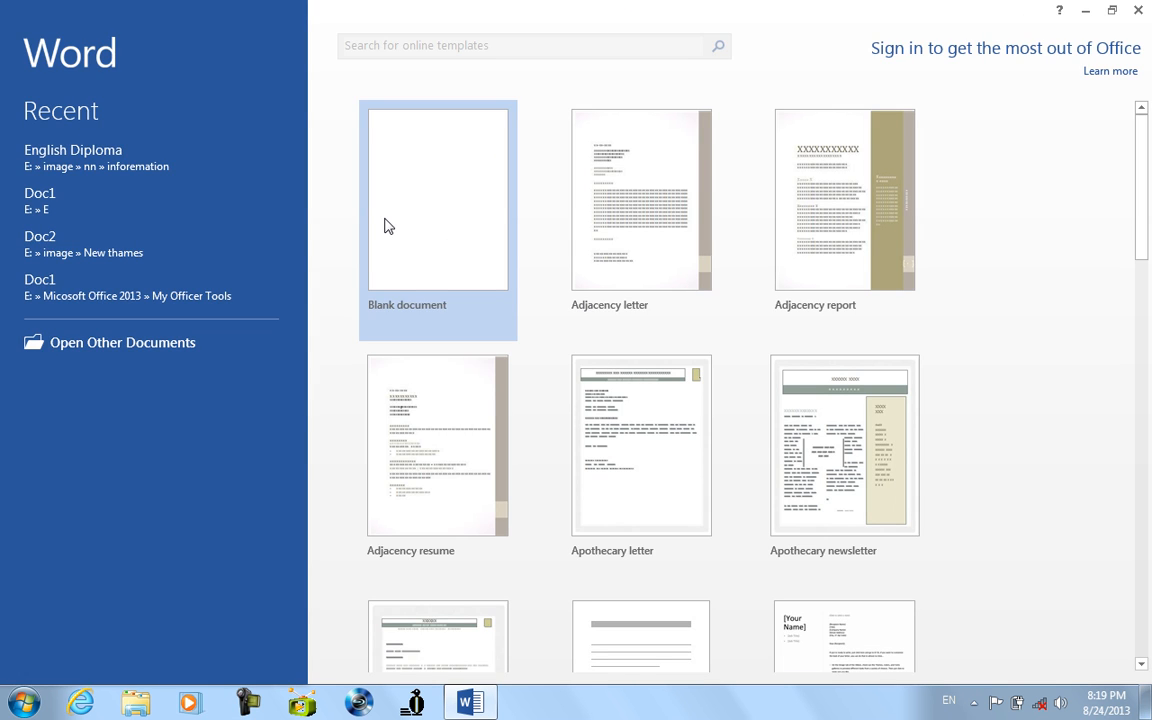
click(386, 226)
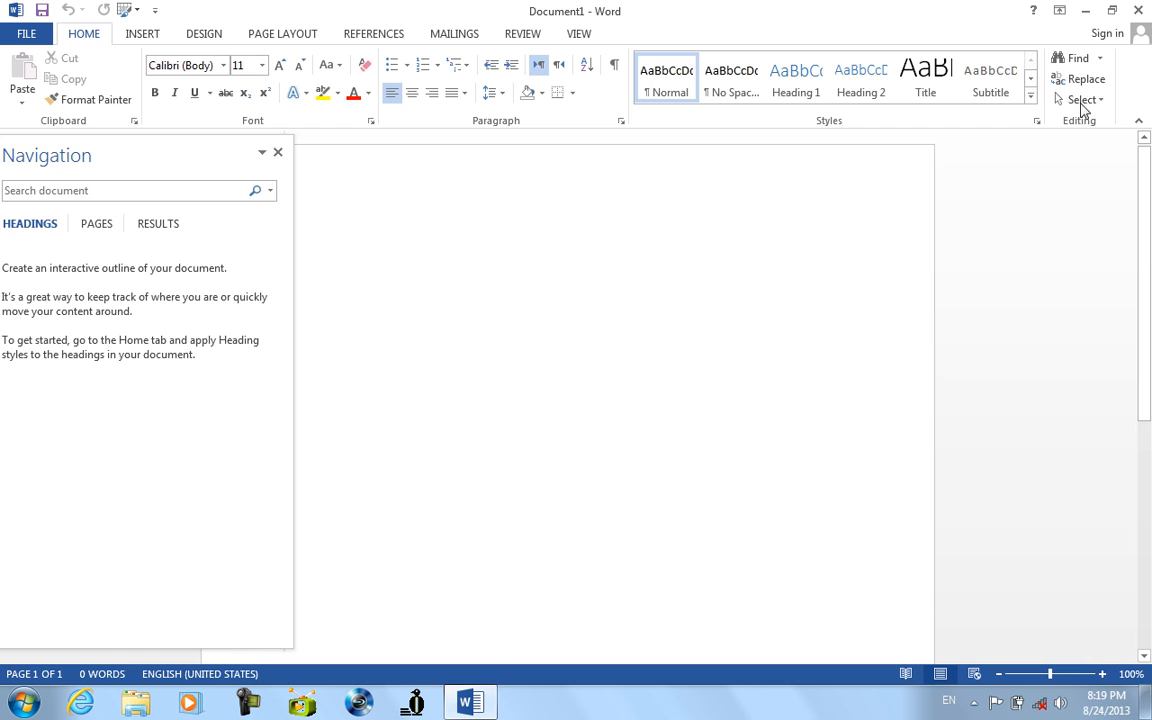
click(1100, 58)
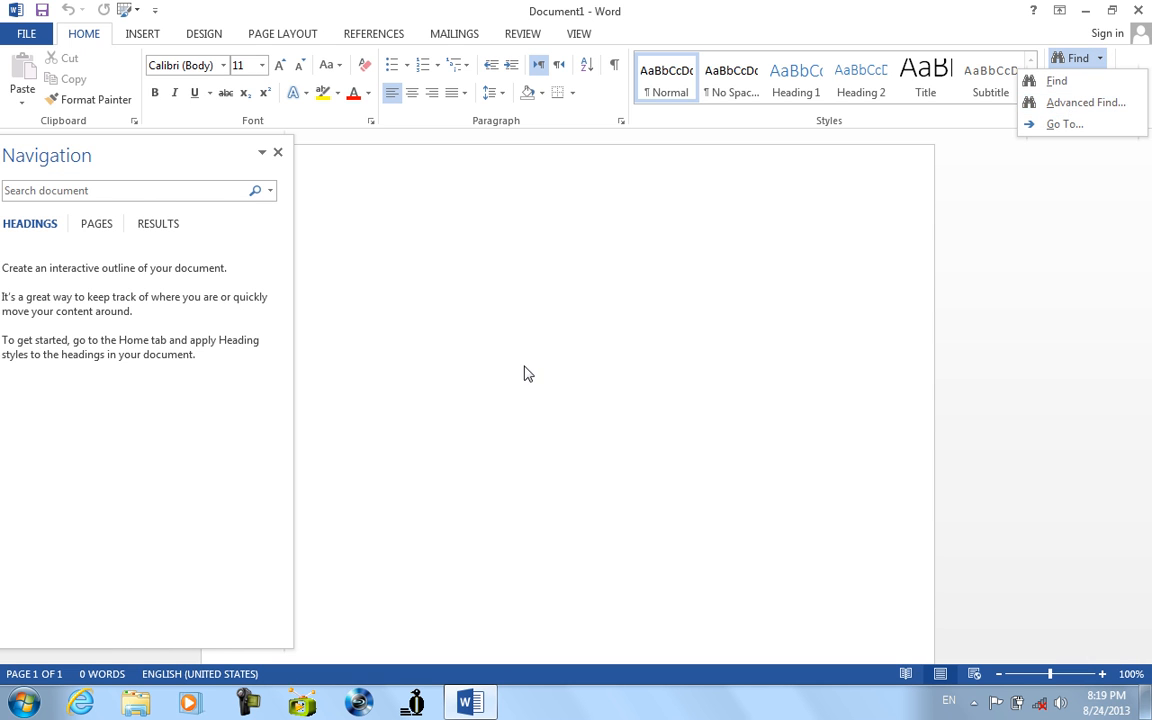
click(272, 188)
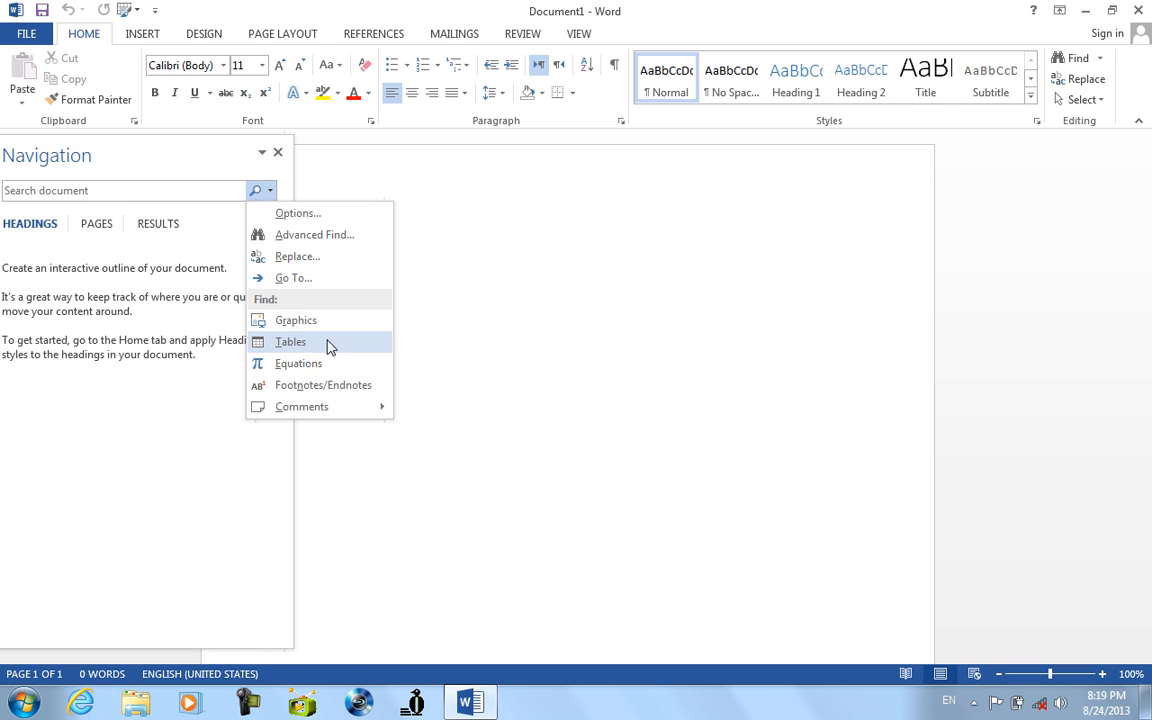
mouse_move(337, 412)
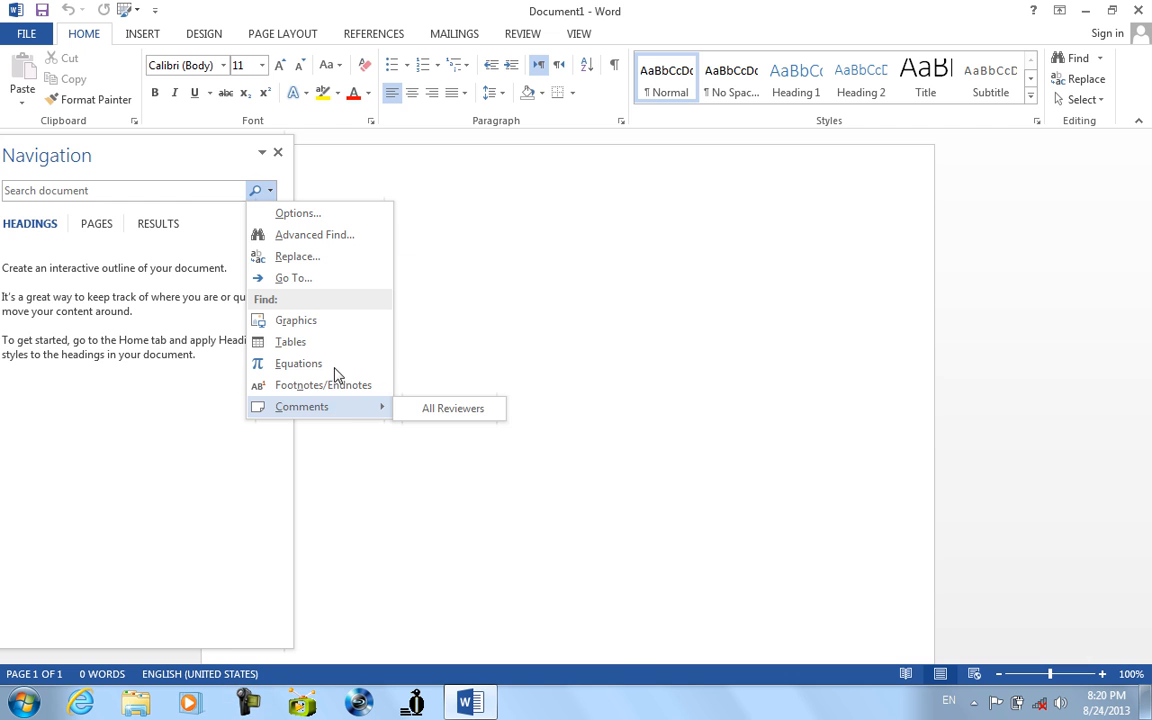
click(1105, 63)
click(1102, 59)
click(1100, 60)
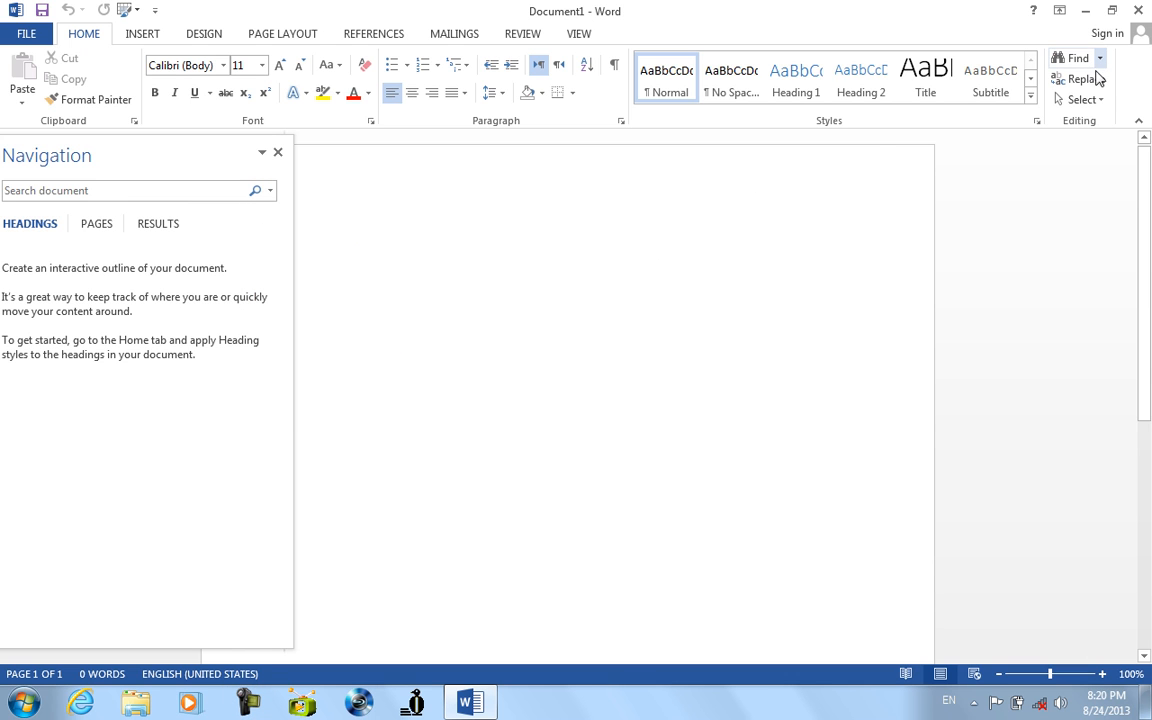
Step: Open Go To and examine the list of target types from Page down to Object, closing the dialog when finished
click(1099, 63)
click(1068, 124)
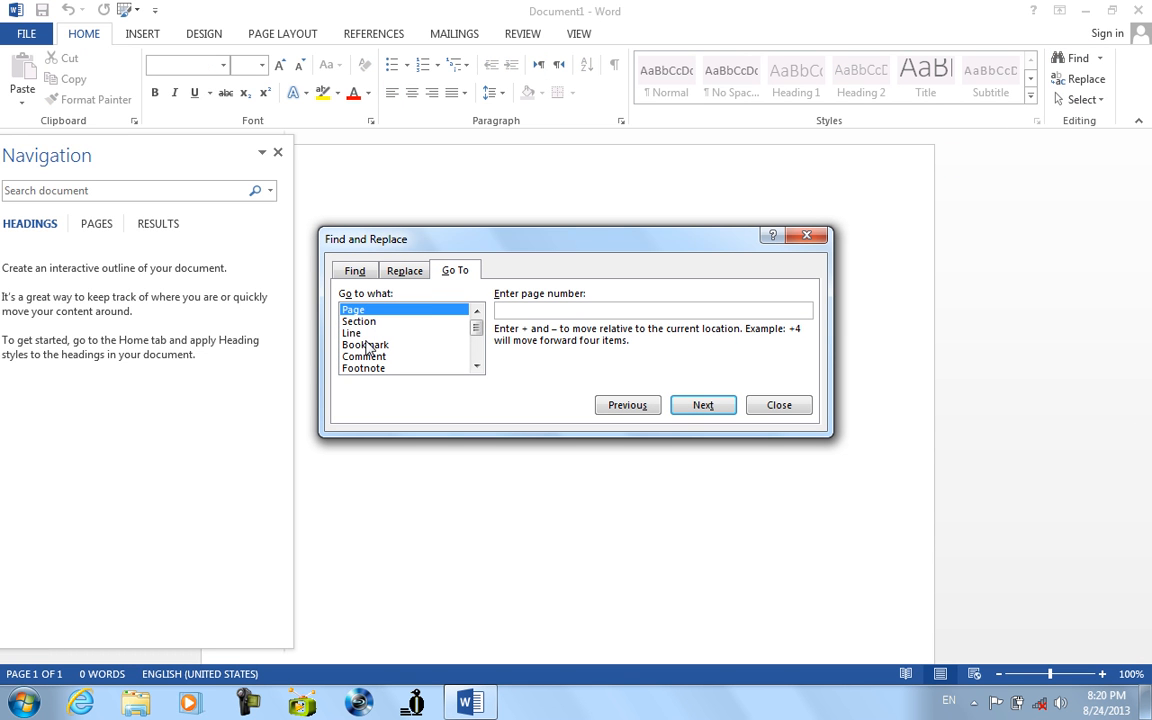
click(476, 366)
click(476, 366)
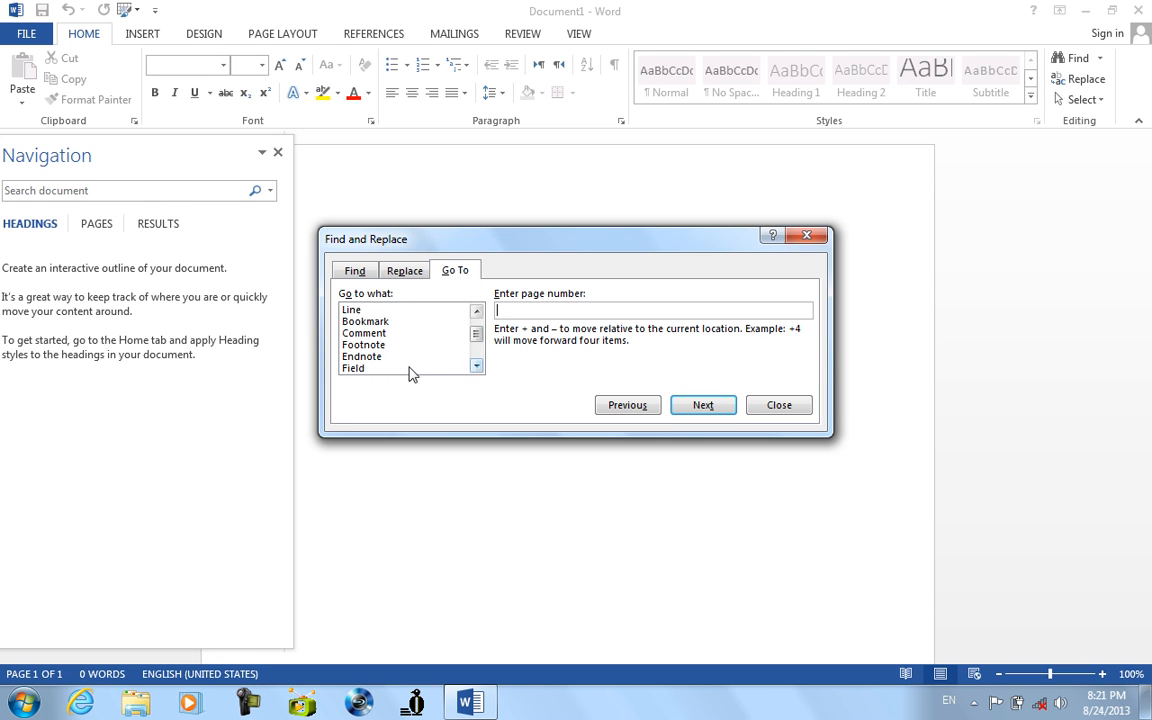
click(476, 366)
click(476, 366)
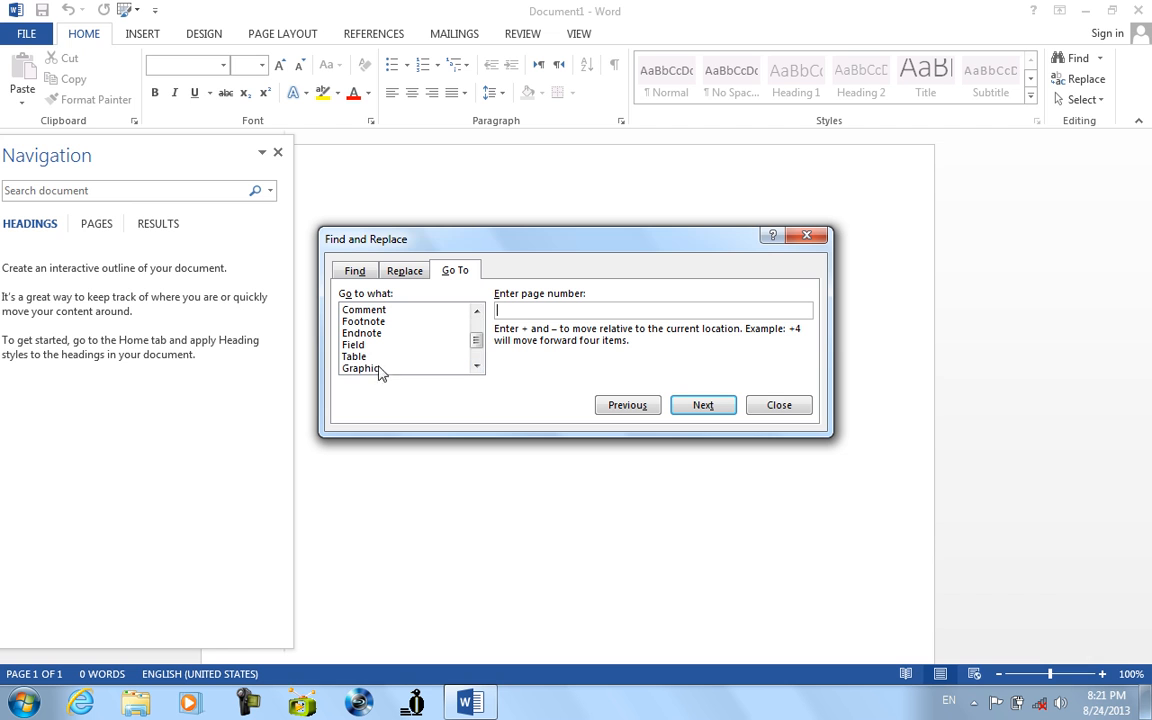
click(477, 367)
click(477, 367)
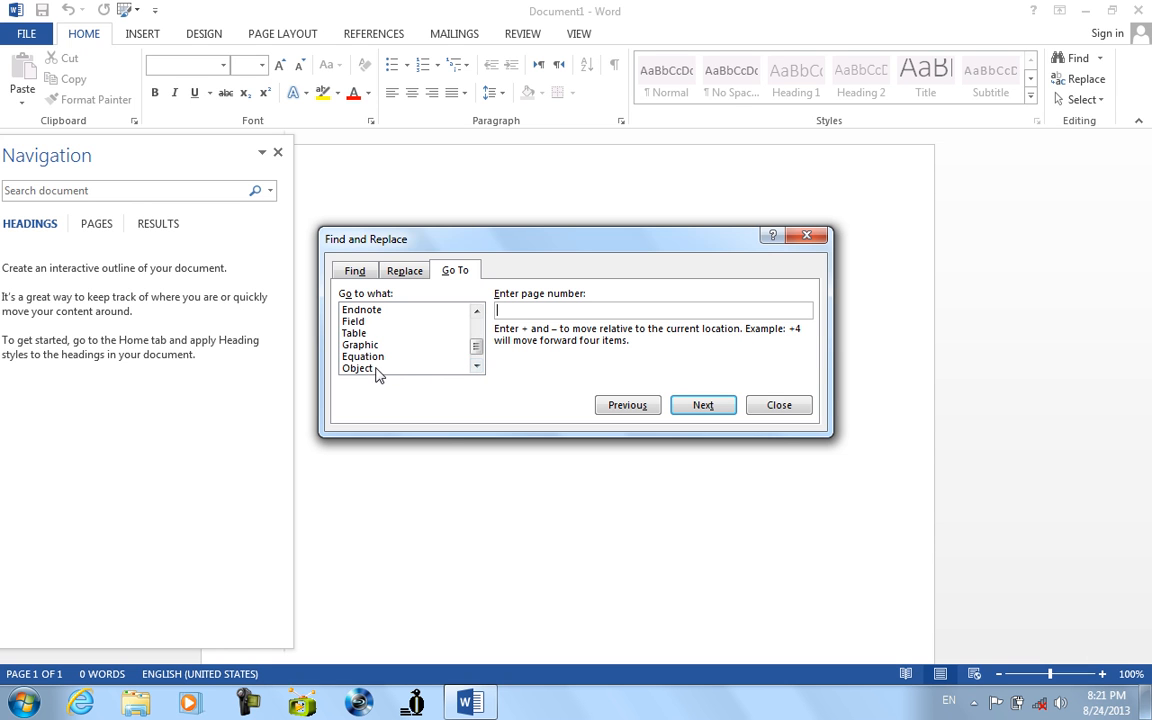
click(777, 407)
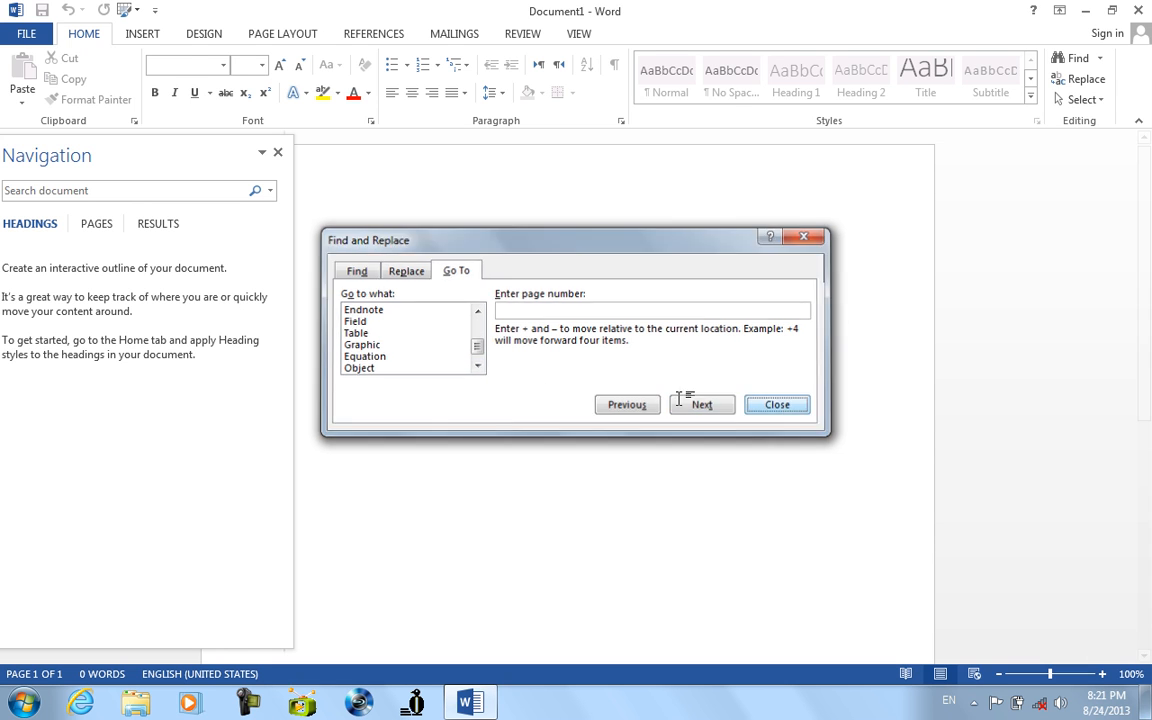
Step: Open Advanced Find to view its search options, and dismiss it without searching
click(270, 191)
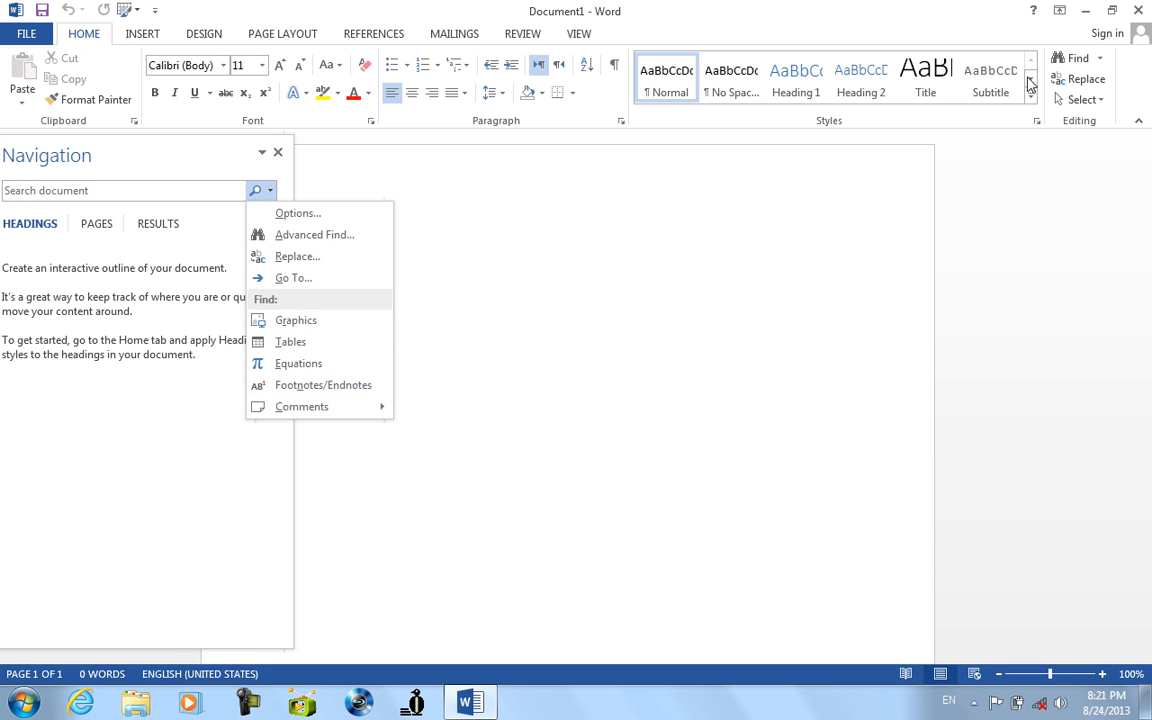
click(1099, 58)
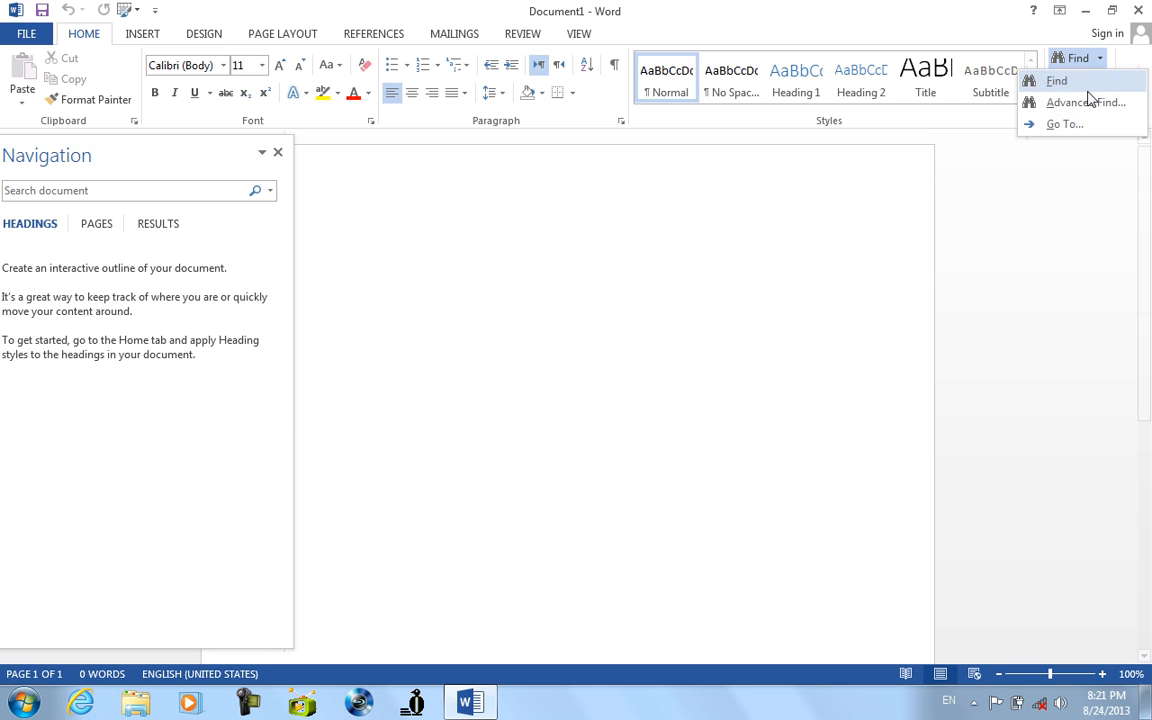
click(1066, 106)
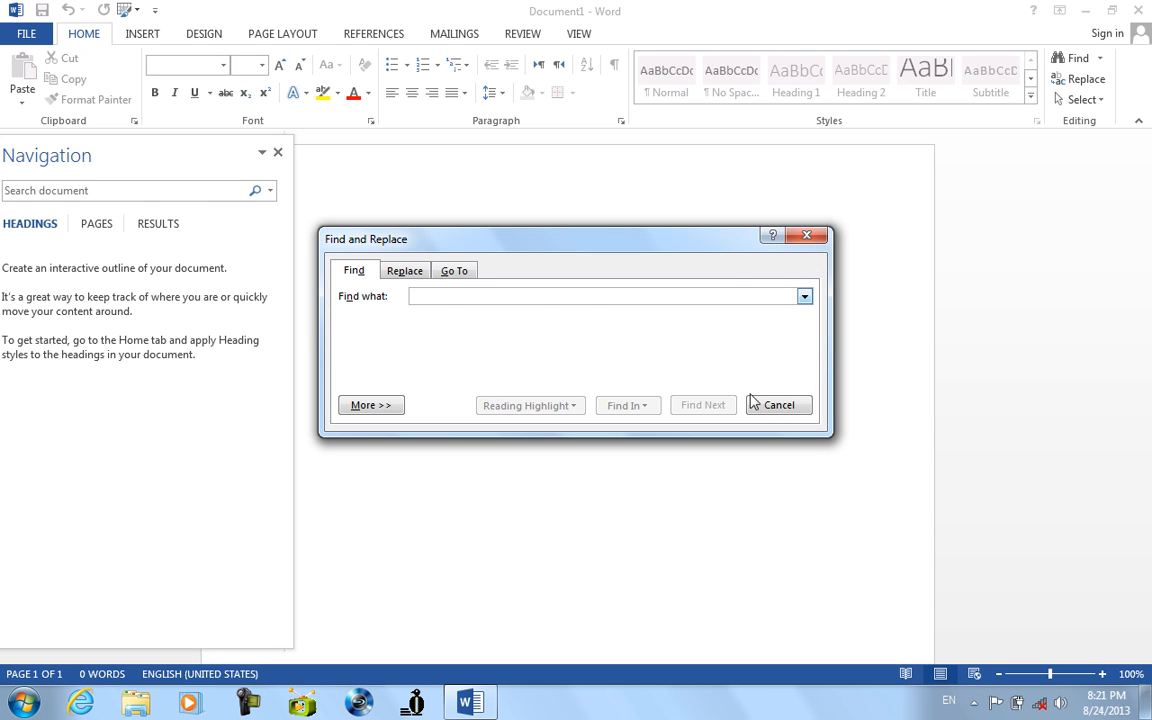
click(785, 402)
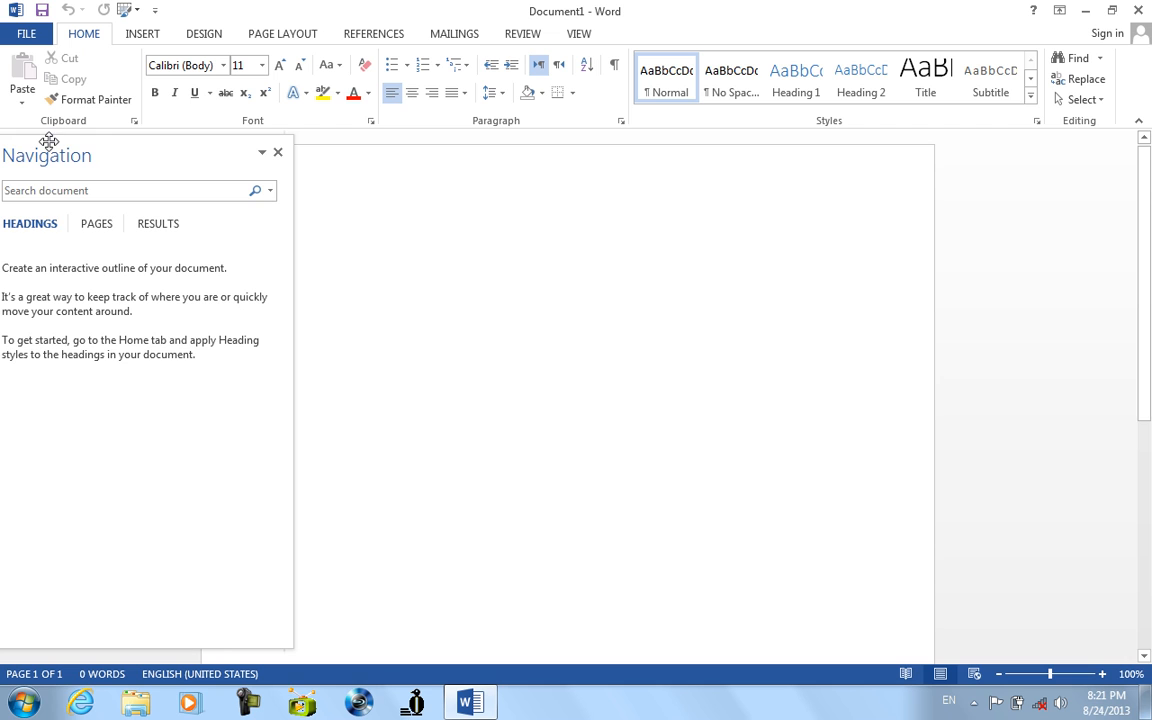
Step: Close the Navigation pane and fill the page with the line "Afghanistan" followed by sample paragraphs generated with the rand function
click(278, 154)
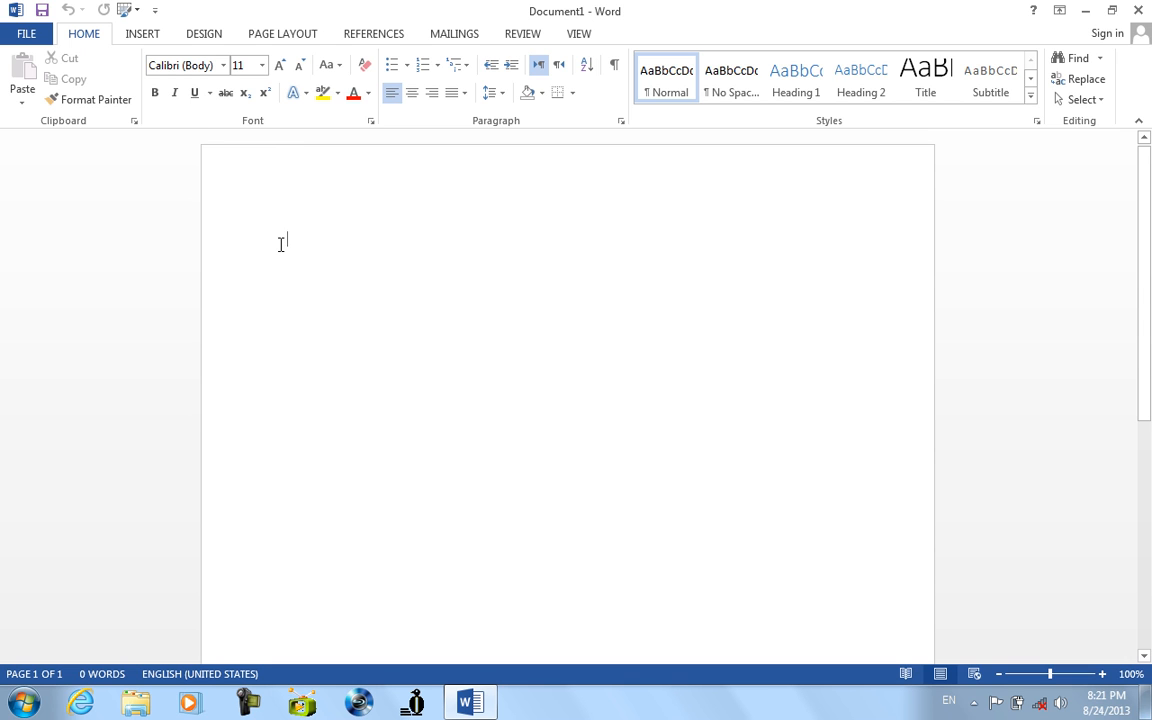
text(Afghanistan )
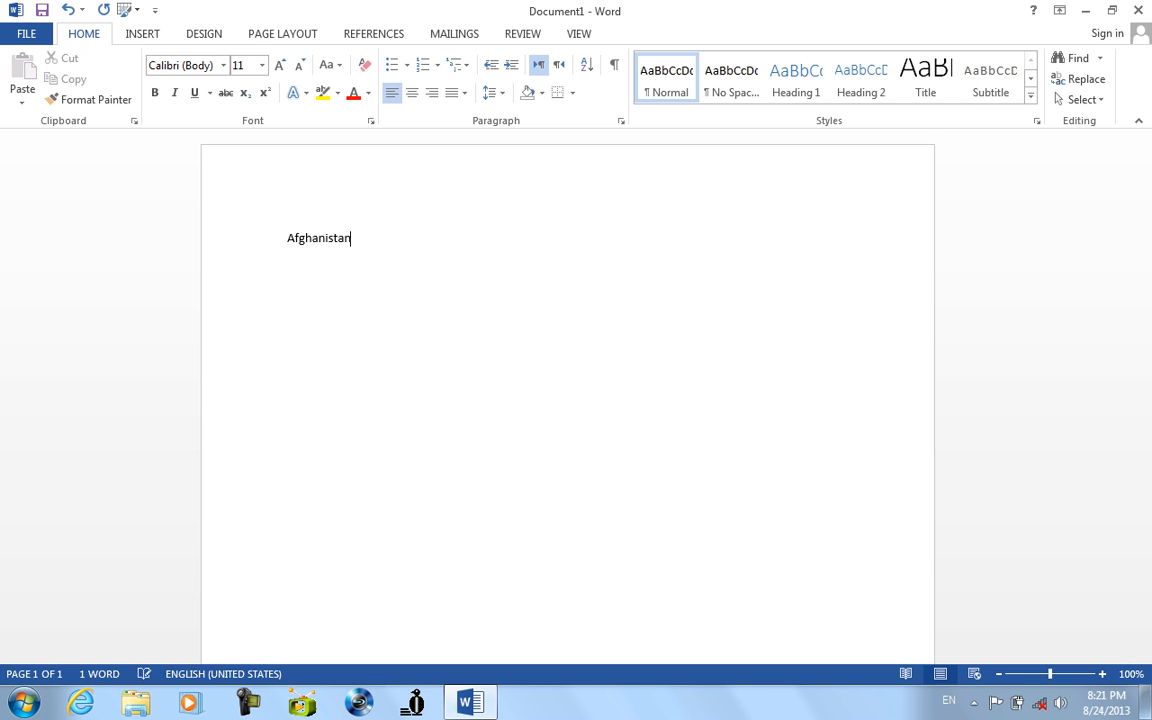
text(=rnad)
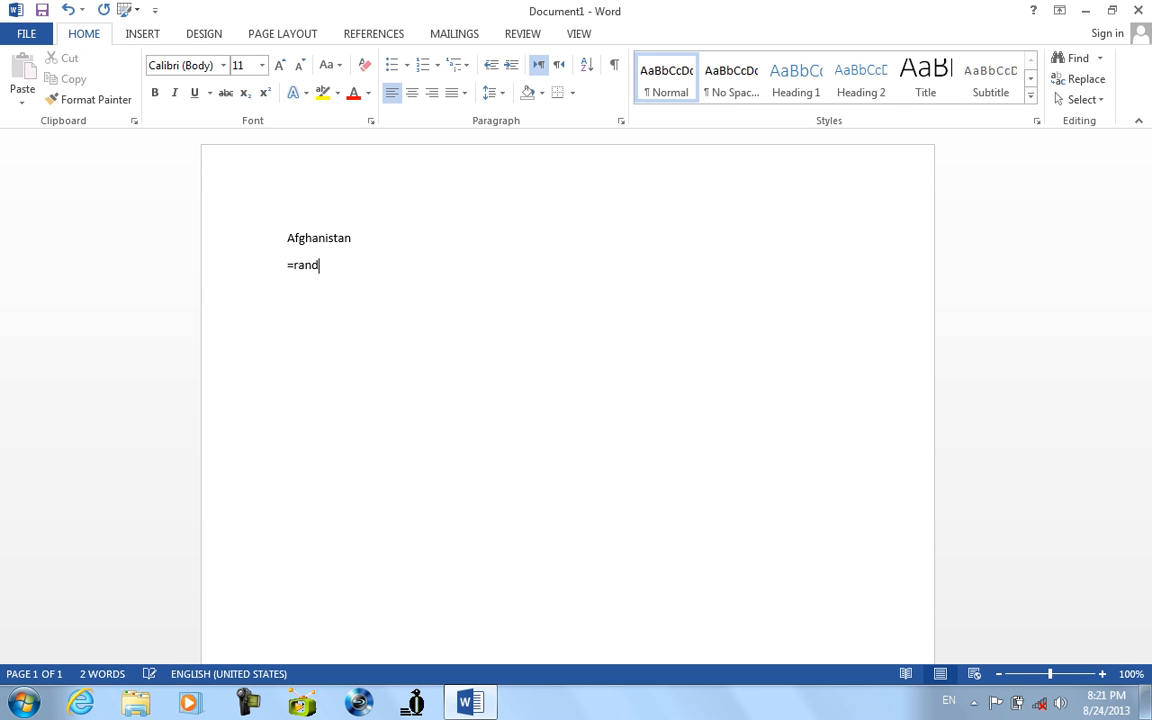
key(Return)
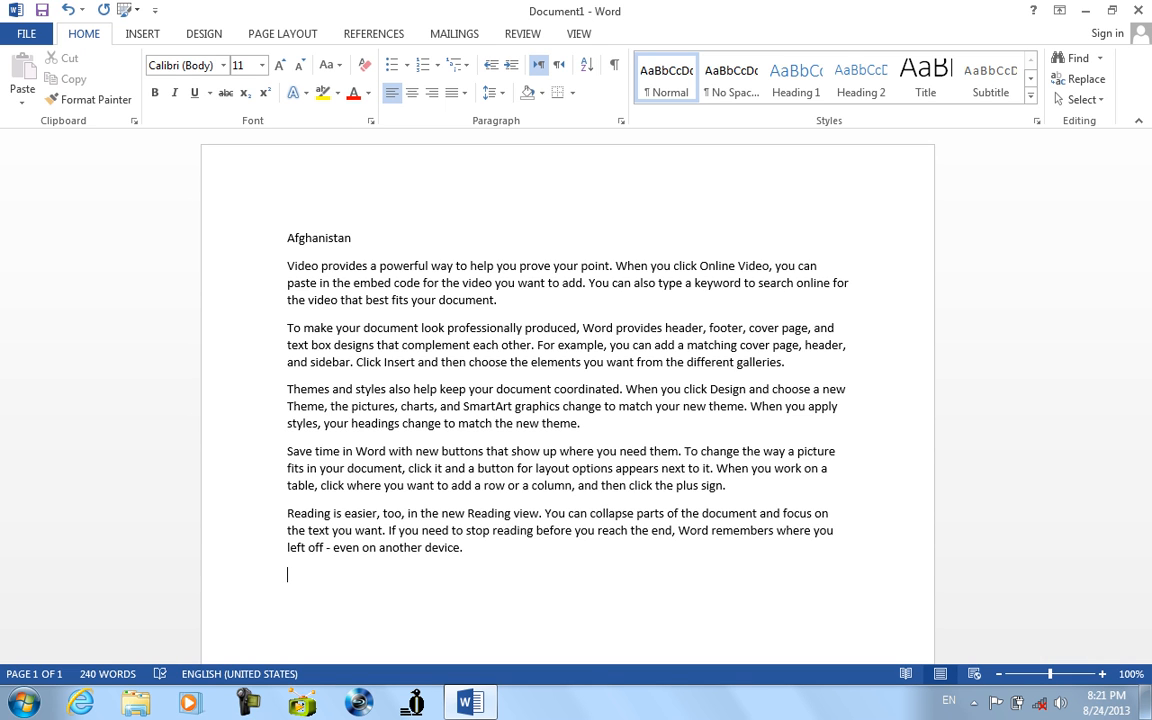
Step: Add four lines below the sample paragraphs repeating one first name in different capitalisations, the last one in all capitals
text(ahmad)
key(Return)
text(ahmad)
key(Return)
key(BackSpace)
text(a)
key(Return)
text(ah)
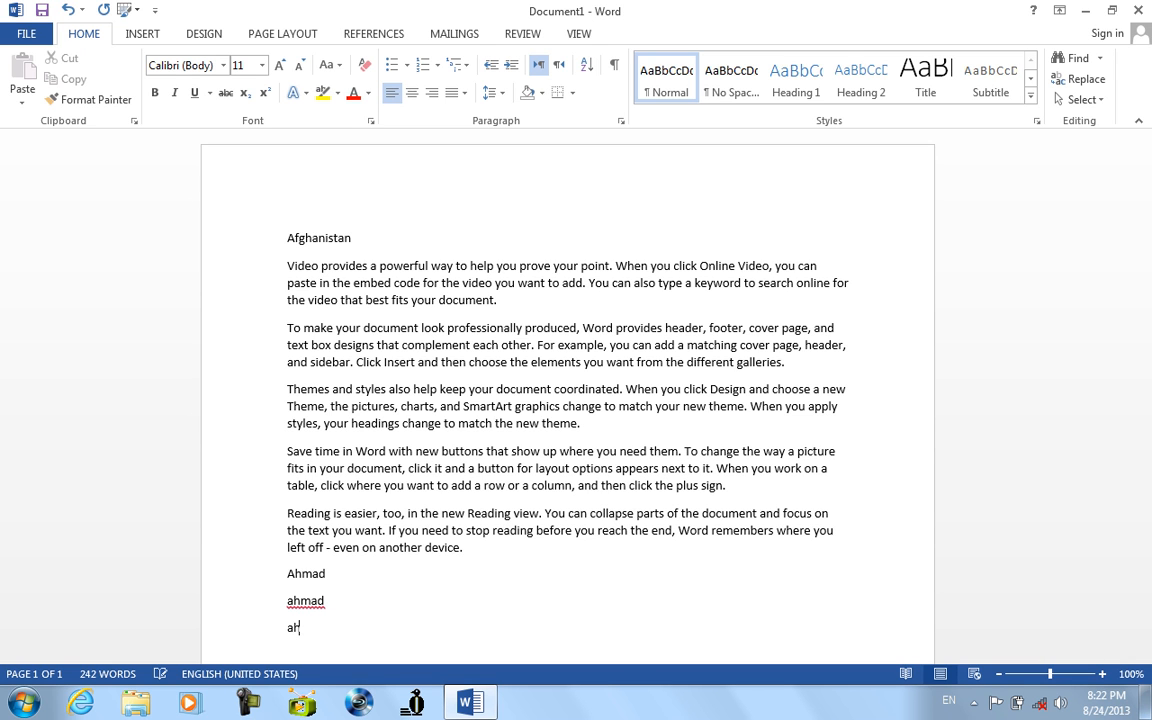
text(aMD)
text(MAD)
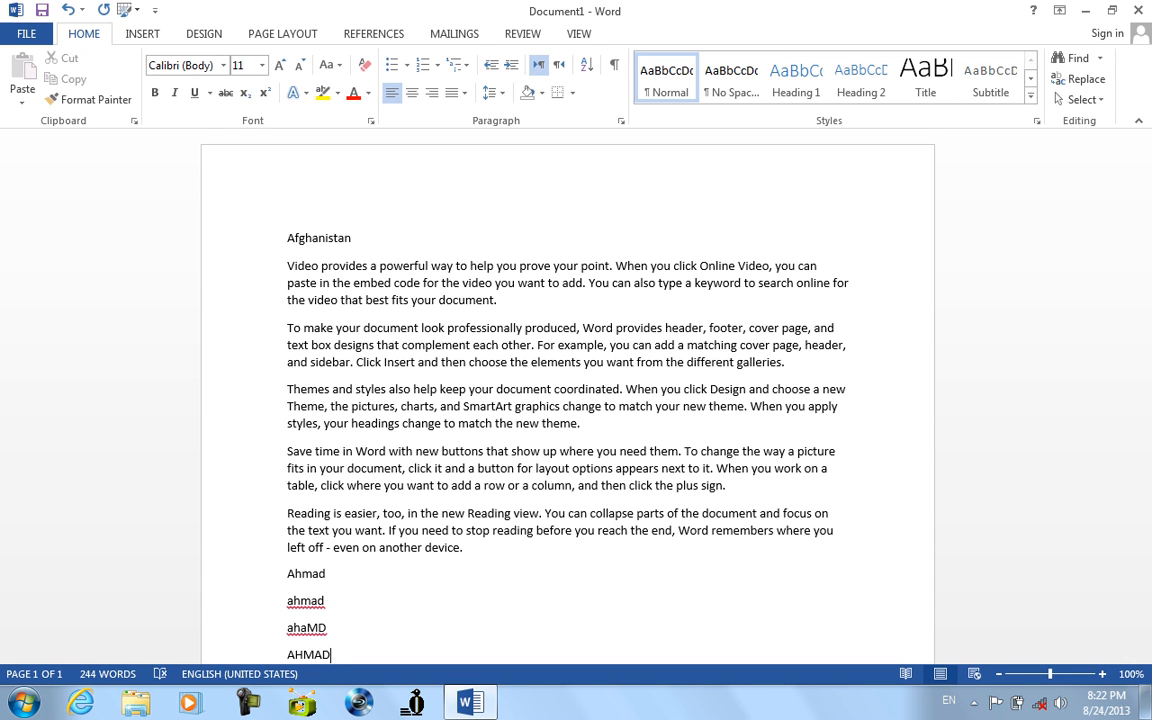
Step: Use Advanced Find to step through every occurrence of the lowercase first name until the whole document has been searched
scroll(288, 280, down, 3)
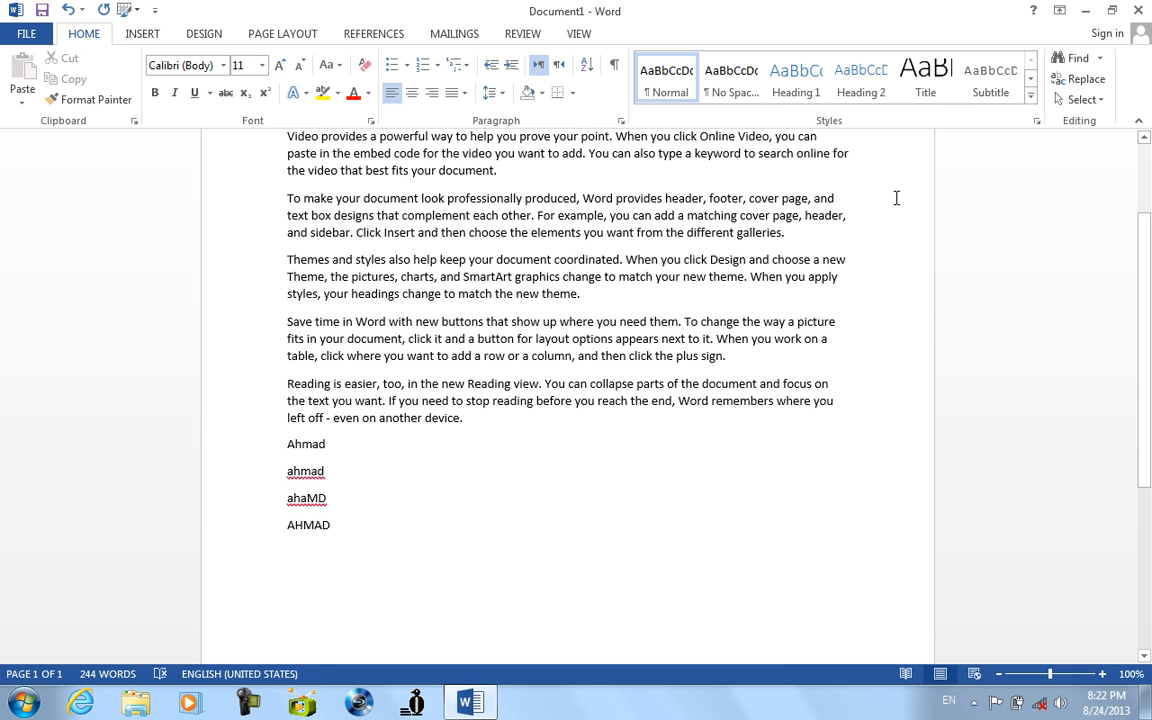
click(1099, 58)
click(1088, 104)
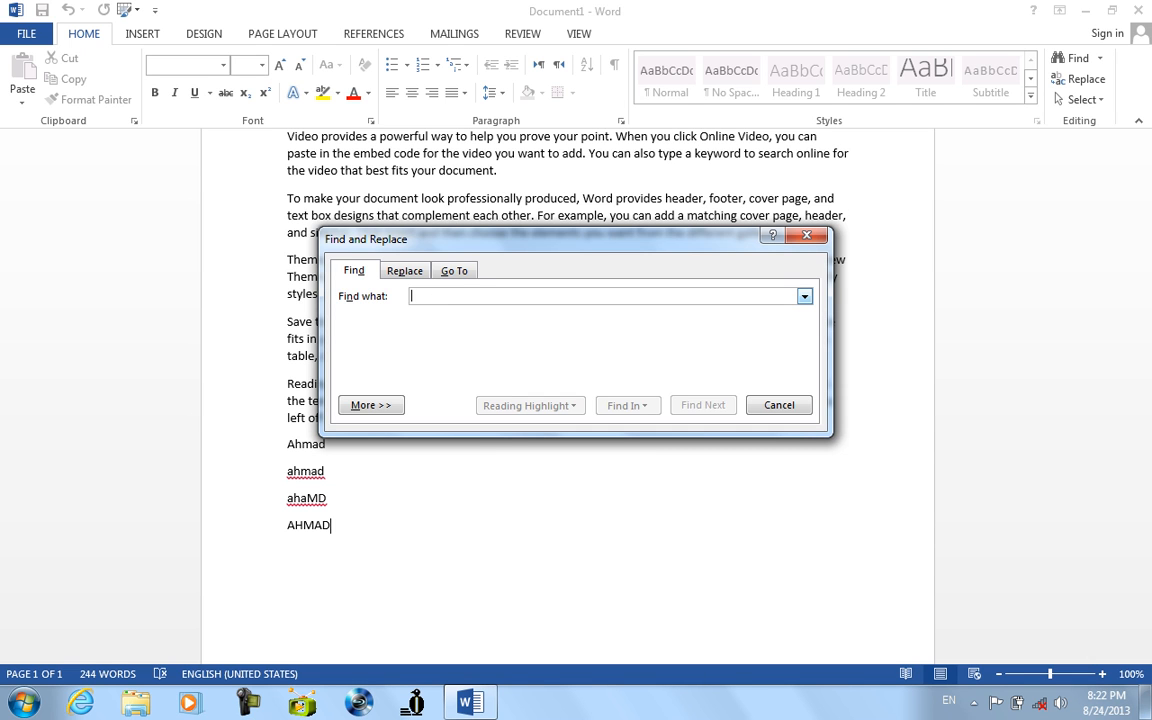
text(ahmad)
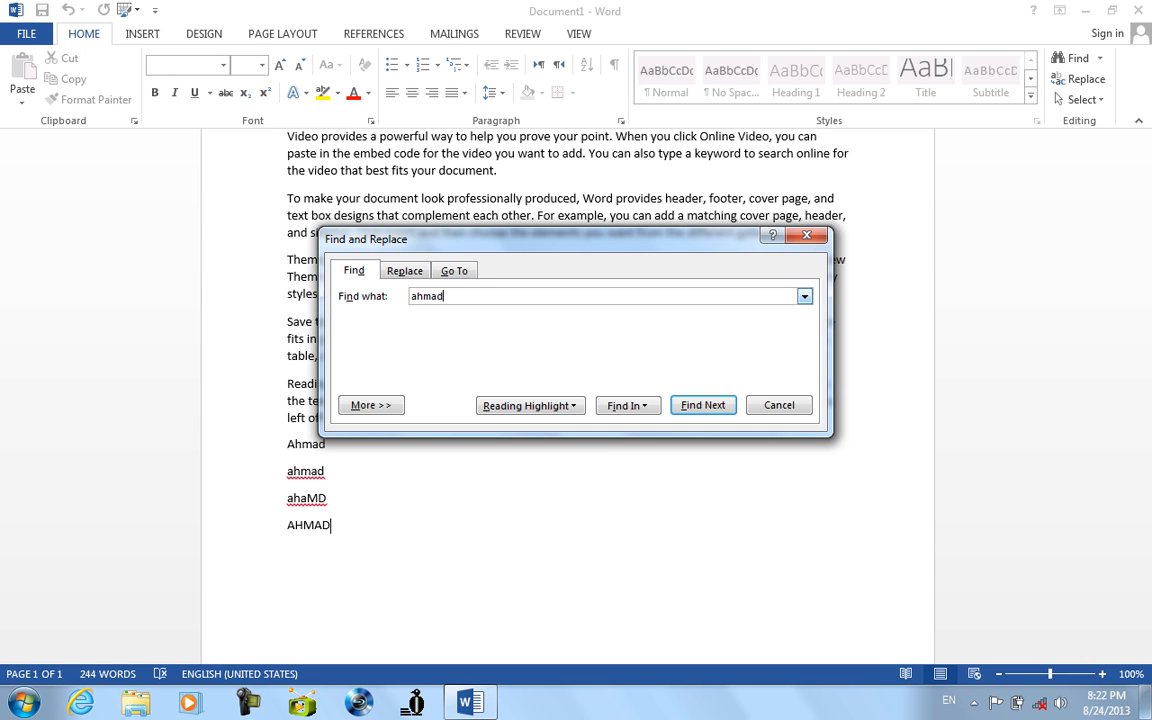
click(690, 408)
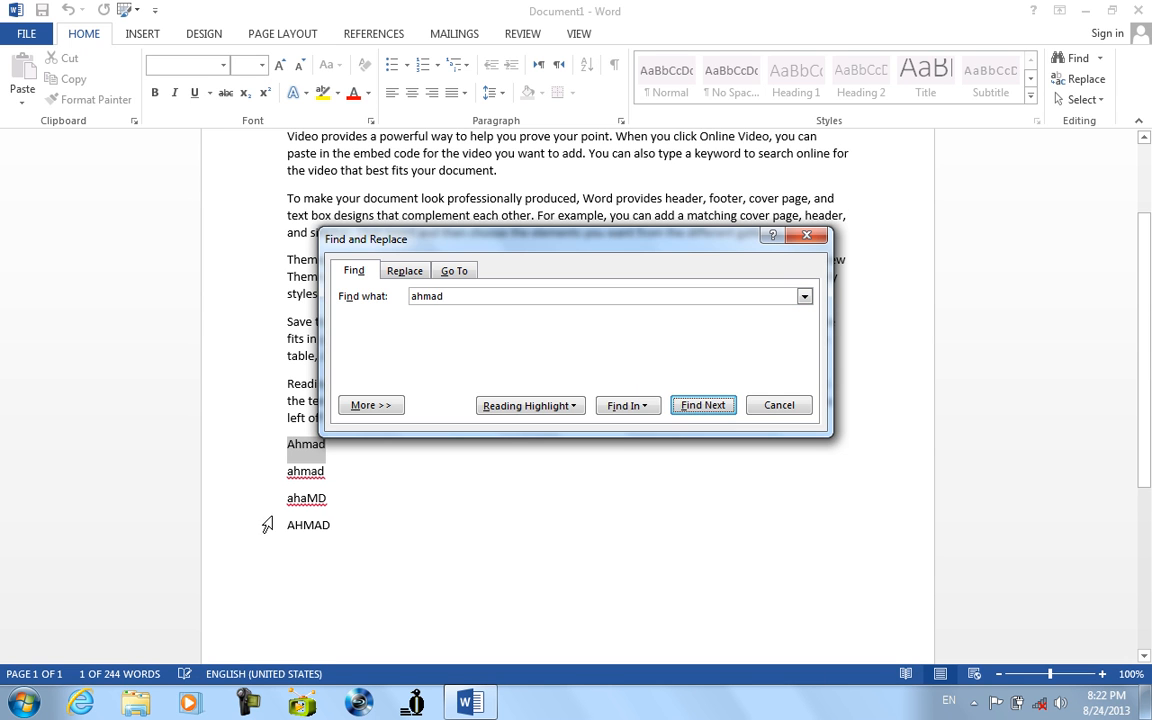
click(690, 411)
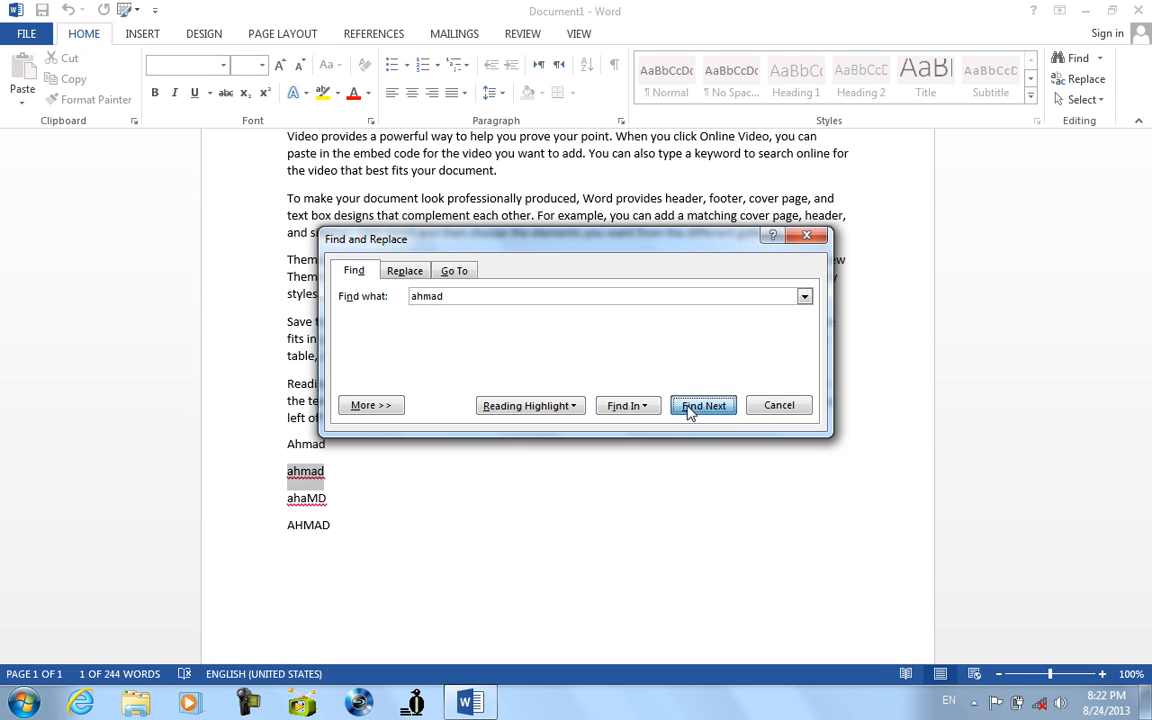
click(690, 408)
click(690, 408)
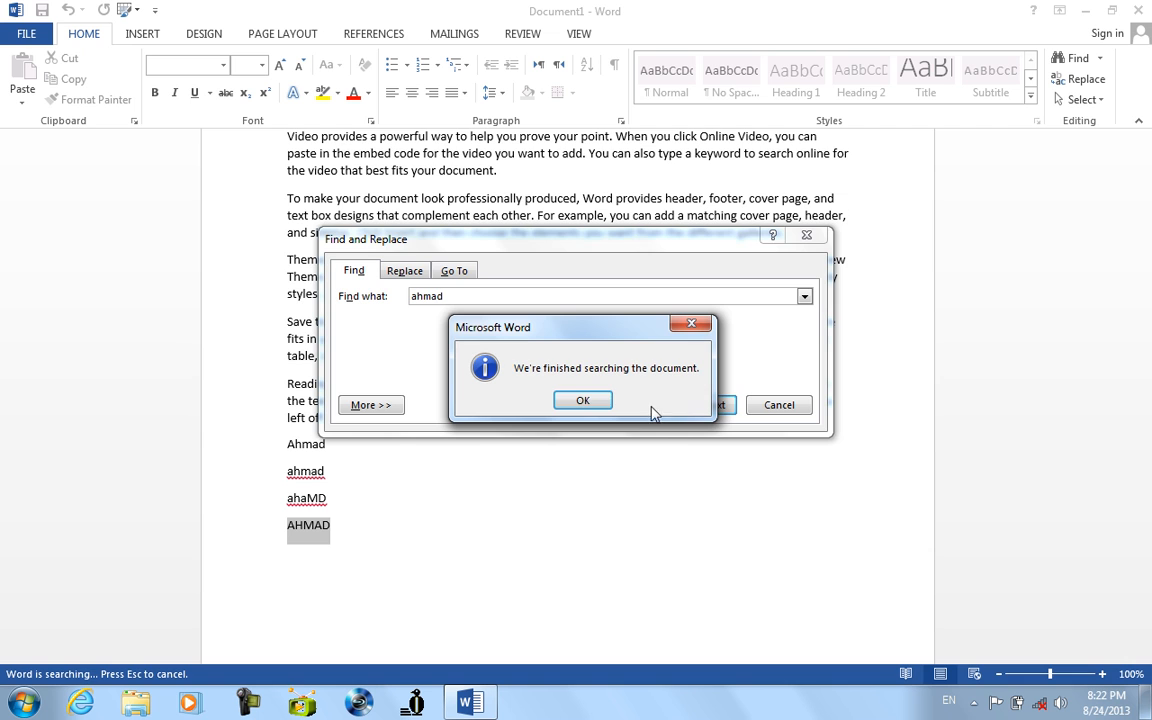
click(605, 404)
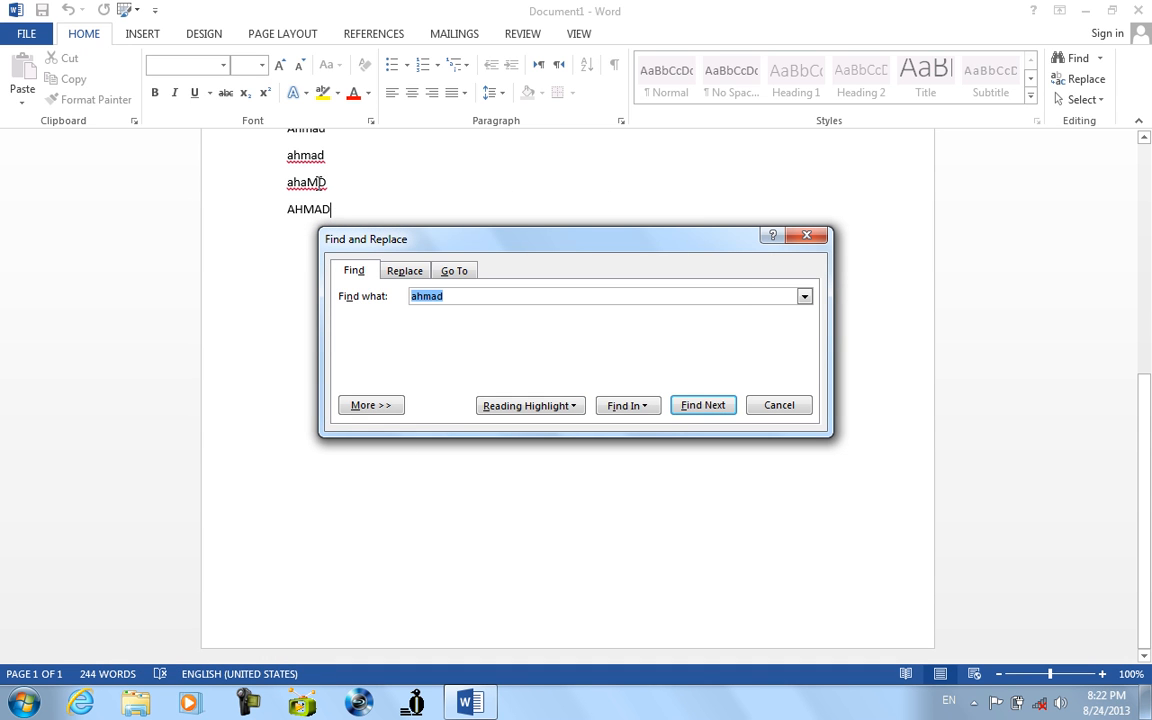
Step: Correct the misspelled first name in the third name line, keeping its final letter capitalised
click(314, 206)
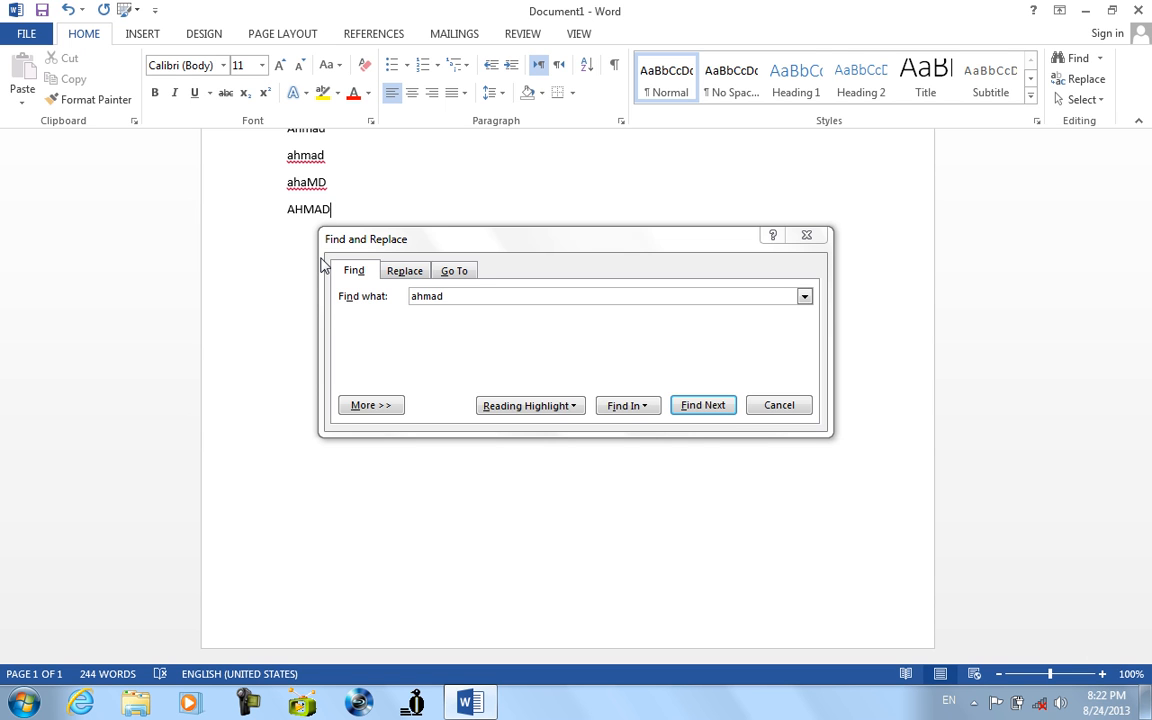
key(BackSpace)
key(BackSpace)
text(ma)
Step: Search again for the next occurrence of the first name
click(730, 407)
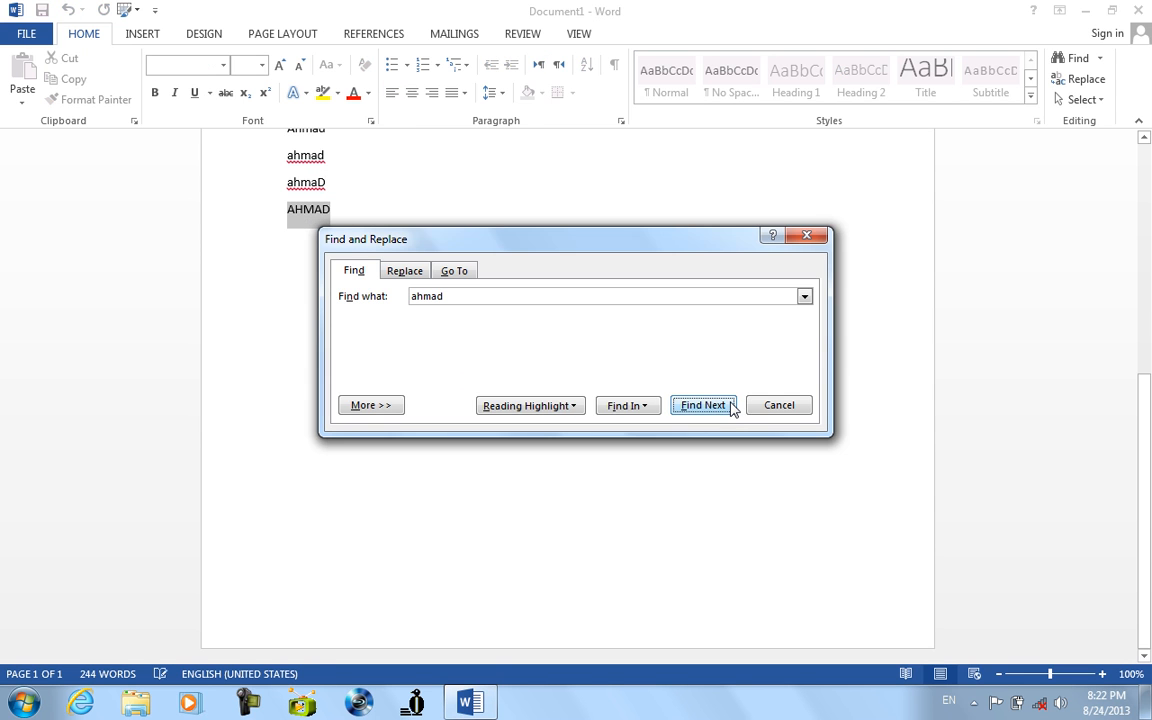
click(730, 407)
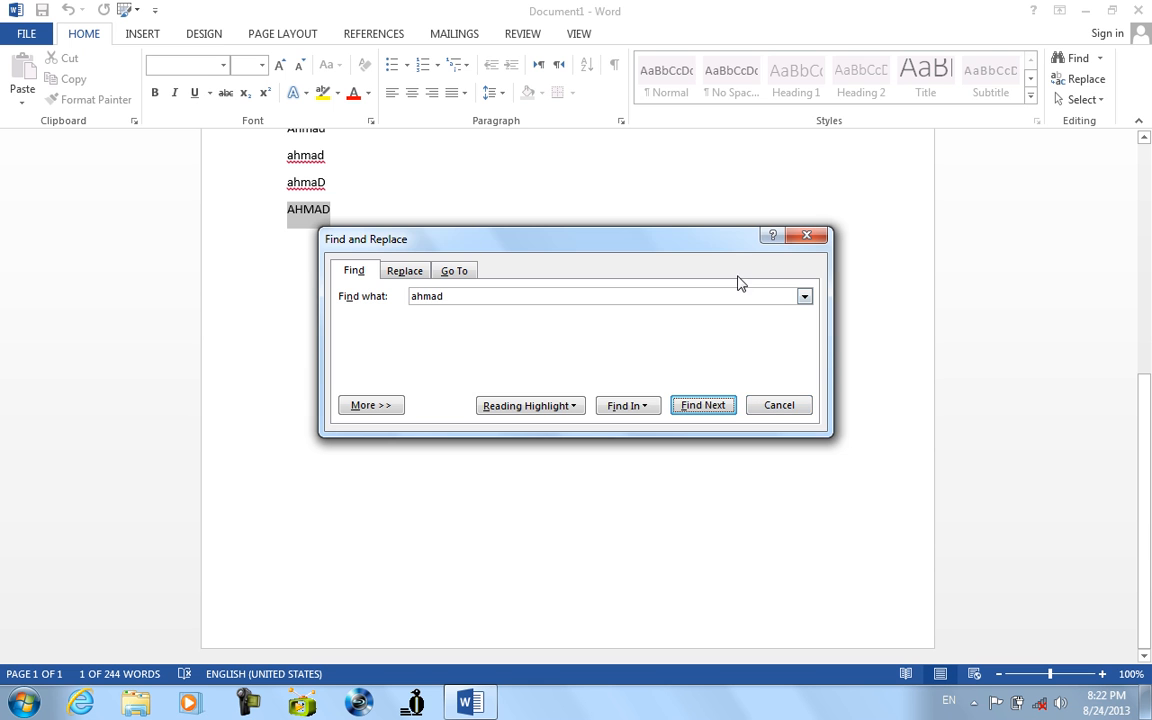
Step: Search the document for "To", step through several occurrences, and close the find dialog
click(857, 259)
scroll(859, 261, up, 8)
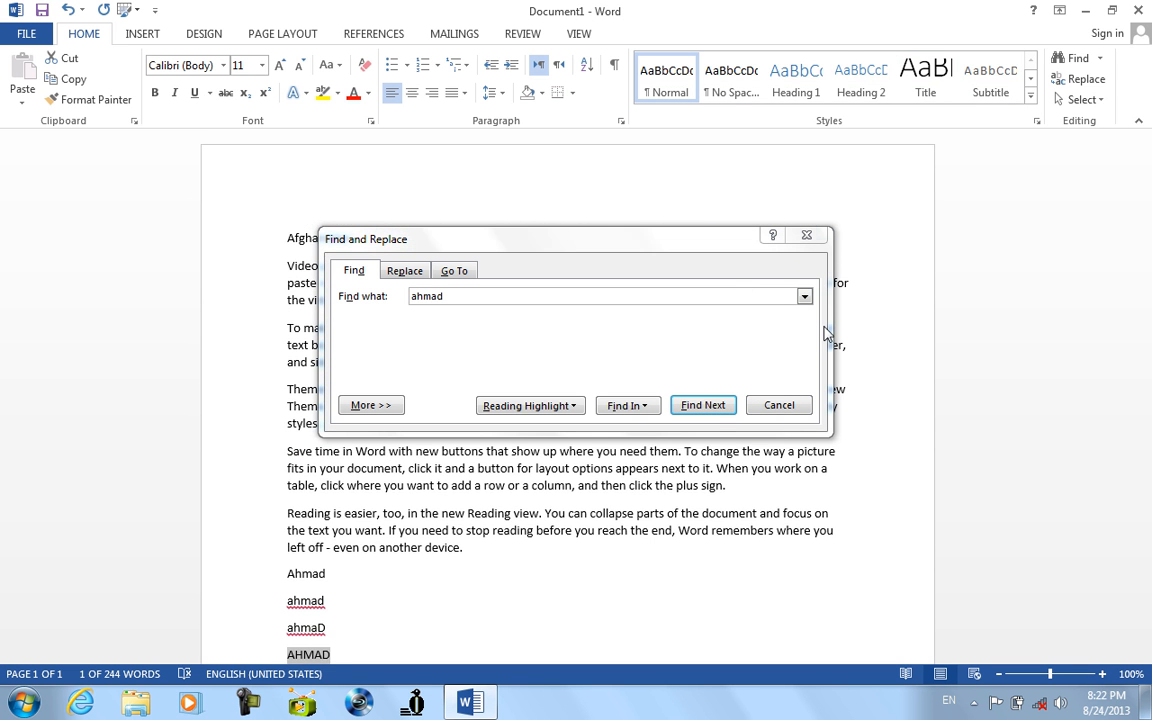
scroll(826, 333, down, 2)
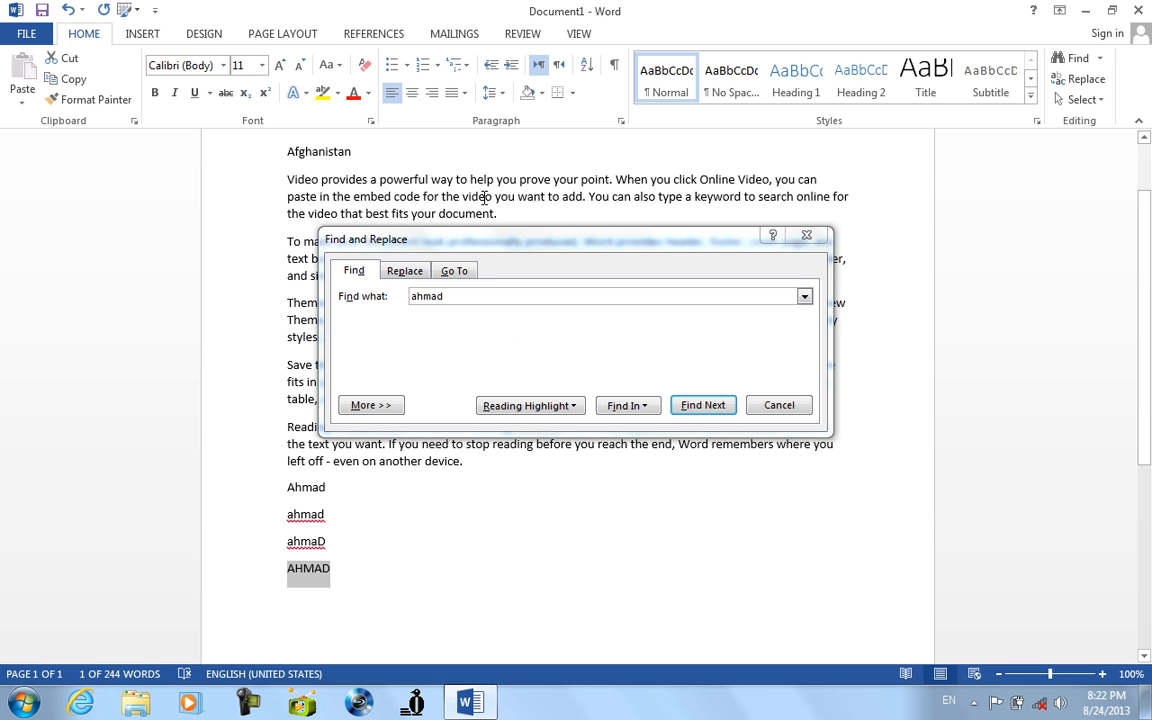
click(504, 291)
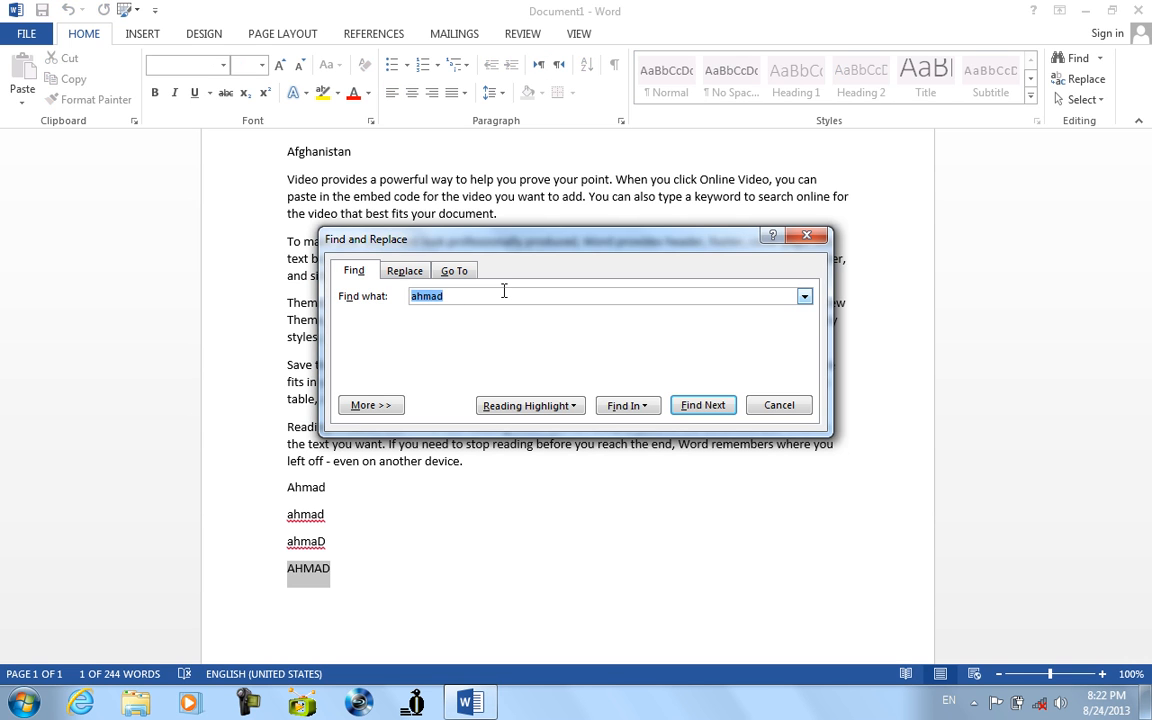
text(To)
click(714, 404)
click(716, 403)
click(718, 403)
click(712, 404)
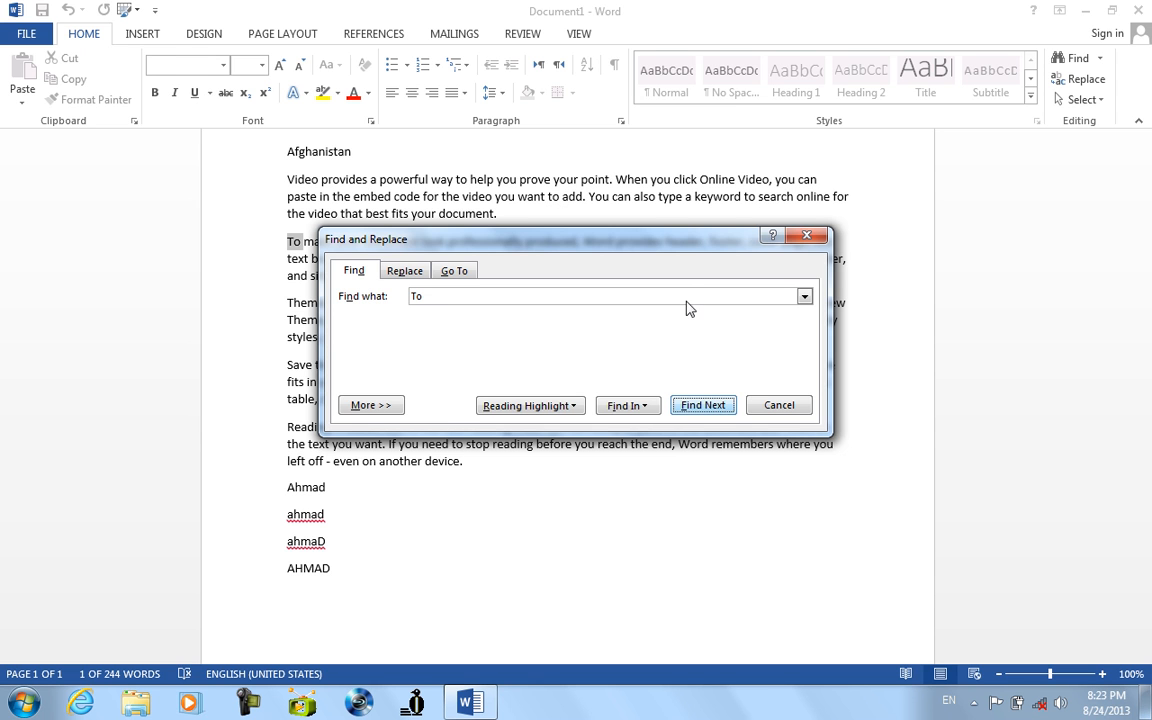
drag(679, 249, 903, 244)
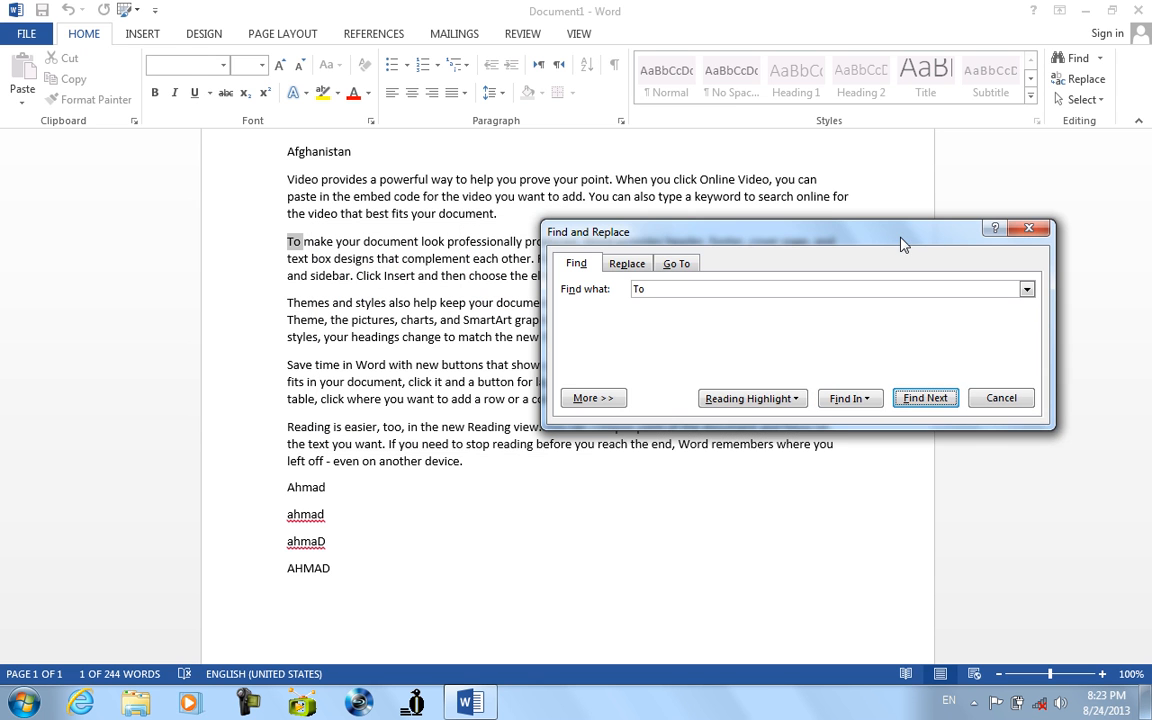
click(997, 400)
Step: Select the two paragraphs below the Afghanistan heading and use Advanced Find to step through occurrences of "to"
drag(790, 276, 285, 178)
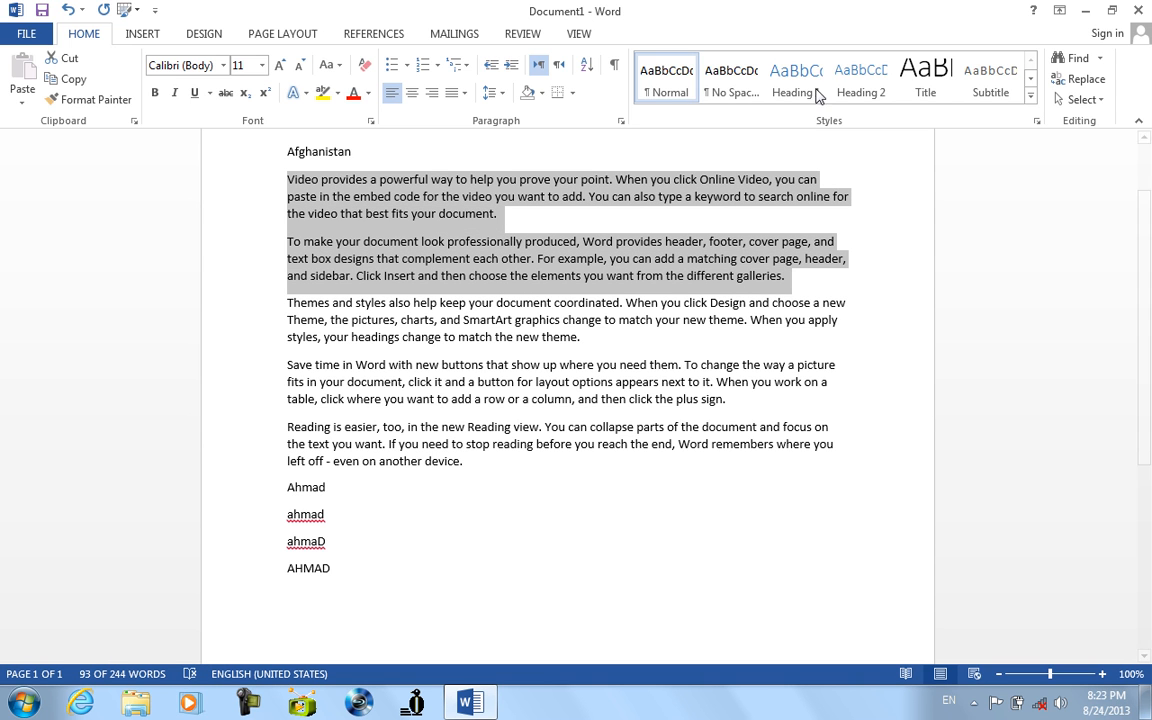
click(1074, 58)
click(1098, 60)
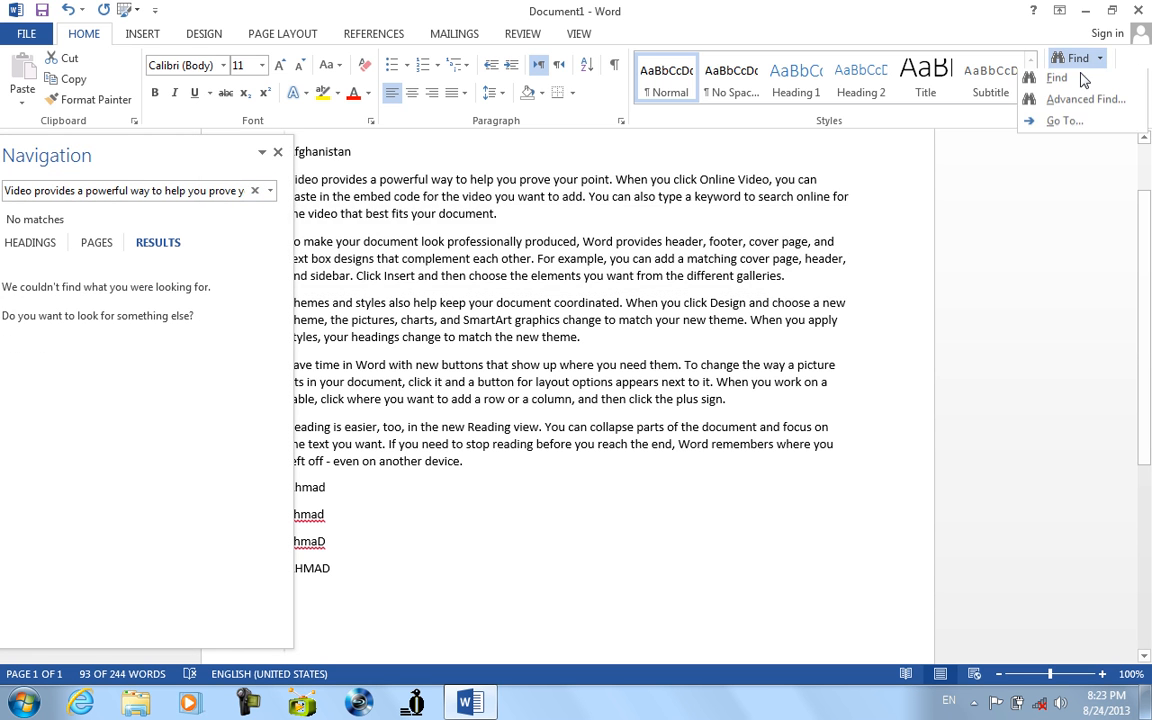
click(1111, 102)
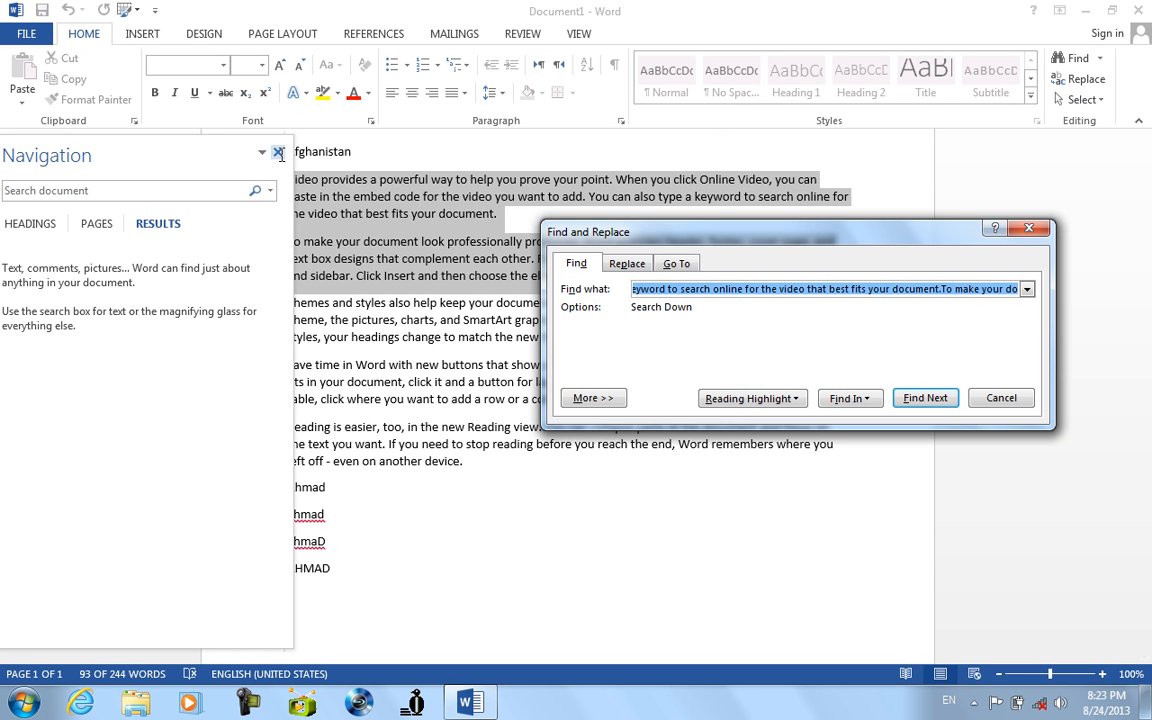
click(277, 152)
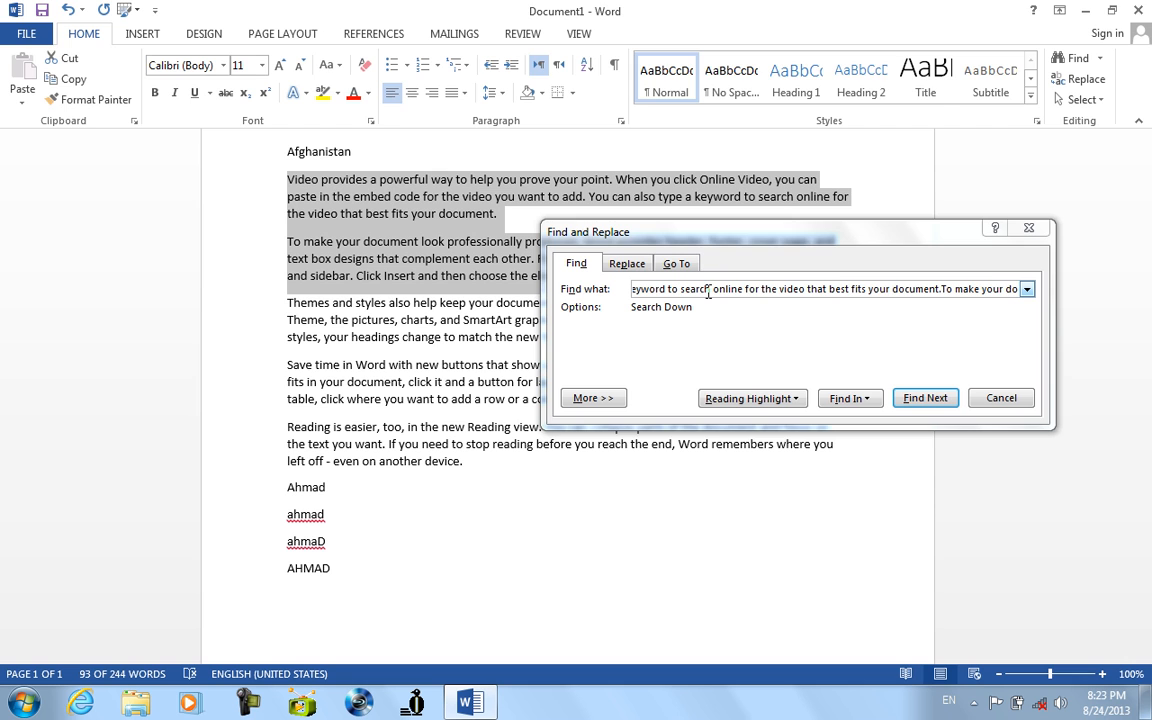
key(ctrl+a)
text(to)
click(927, 399)
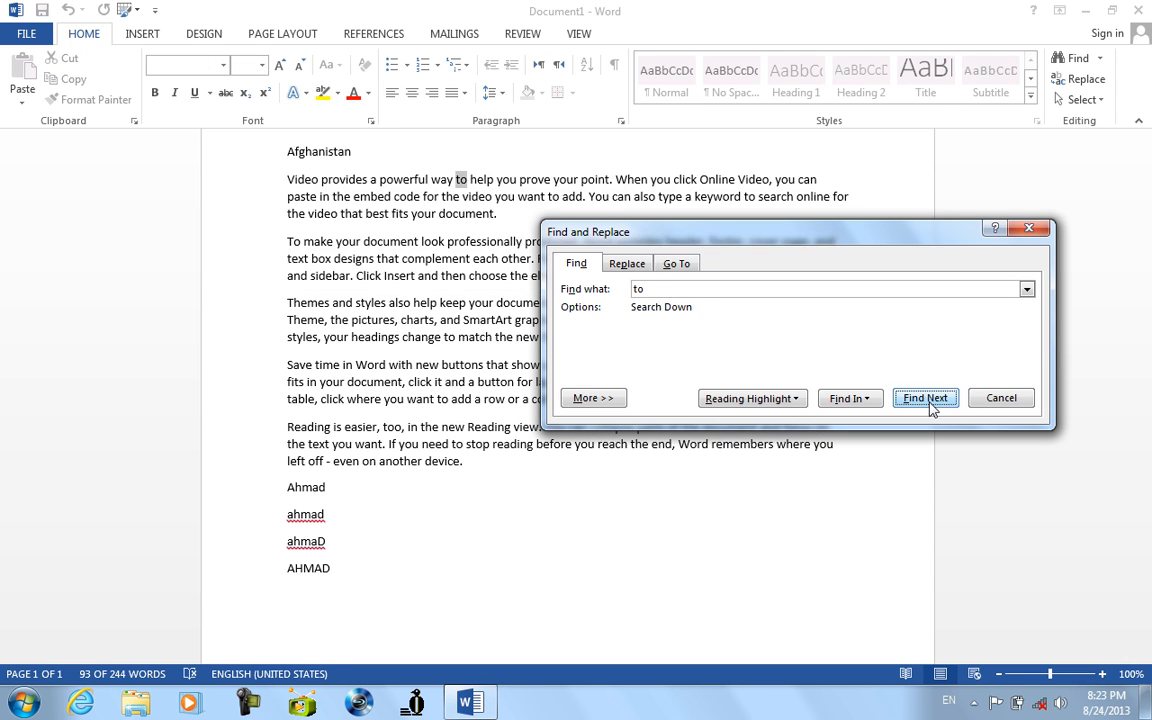
click(927, 399)
Step: Find all occurrences of "to" using the Current Selection scope, and close the find dialog
click(848, 399)
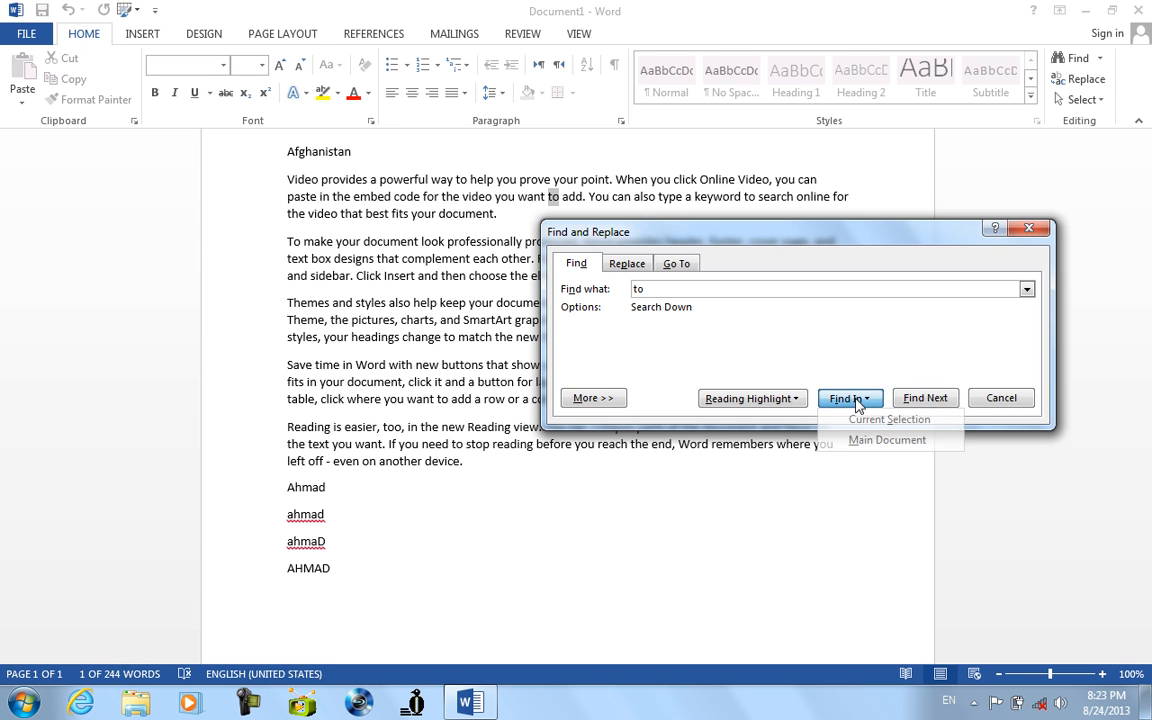
click(859, 421)
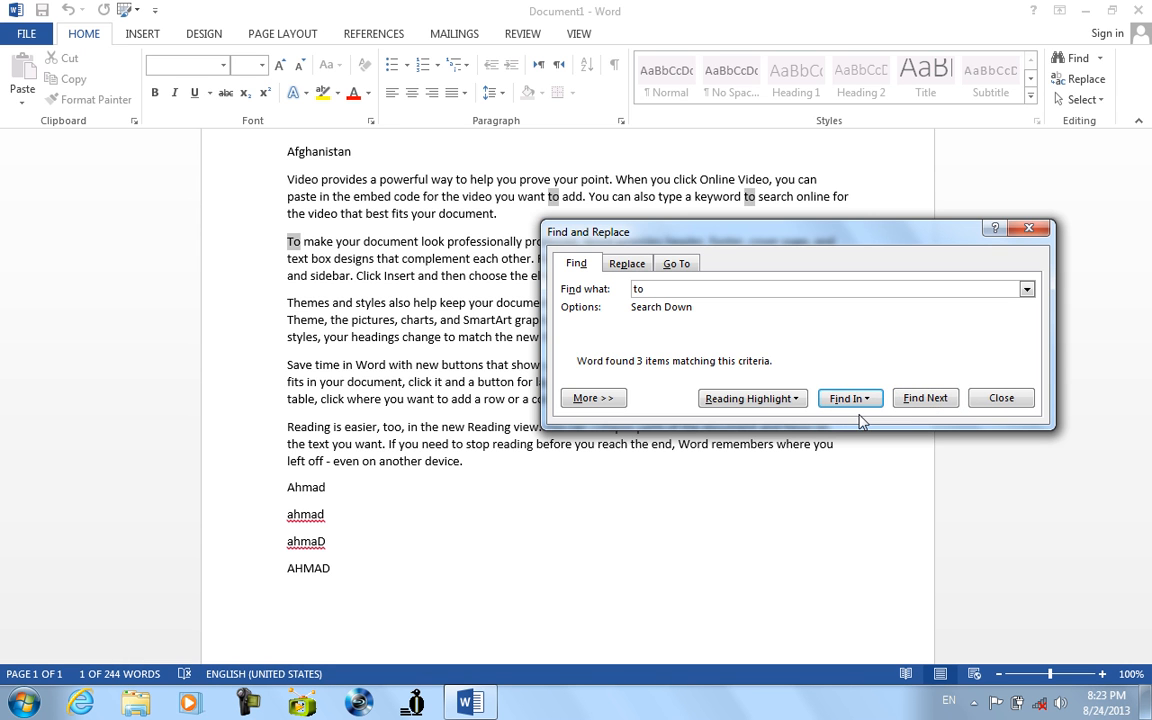
drag(897, 244, 771, 446)
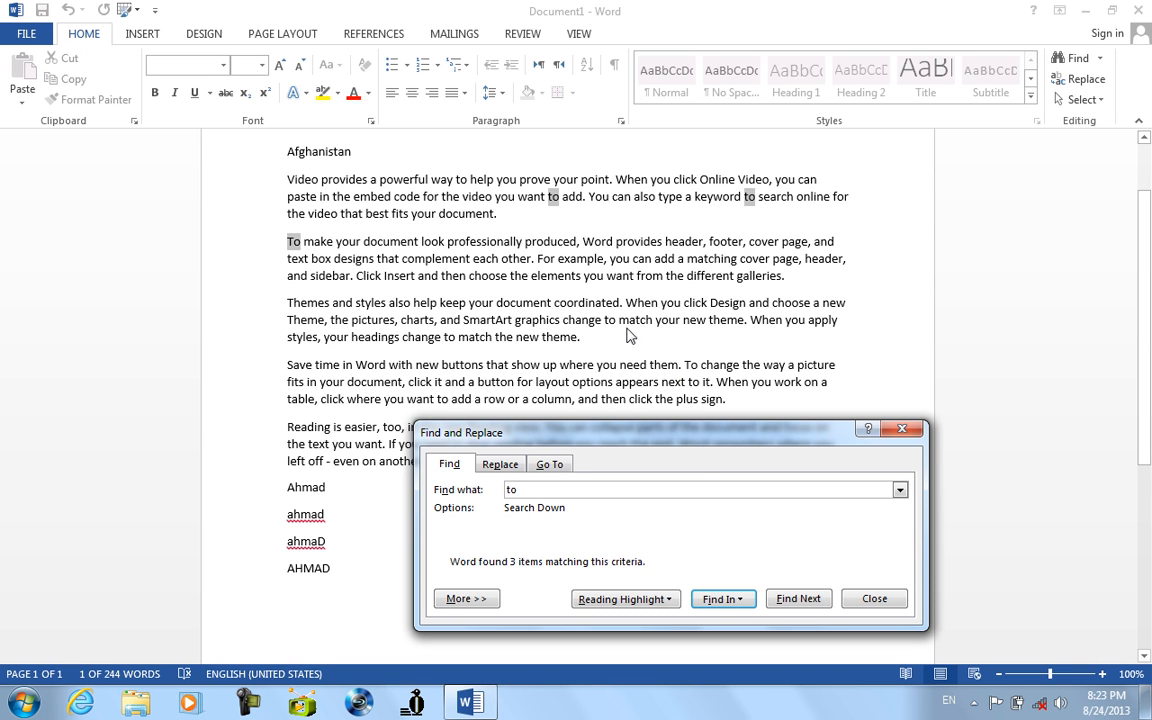
click(897, 598)
Step: Reselect the first two body paragraphs and find all "to" matches in the current selection, followed by the main document
drag(779, 281, 304, 188)
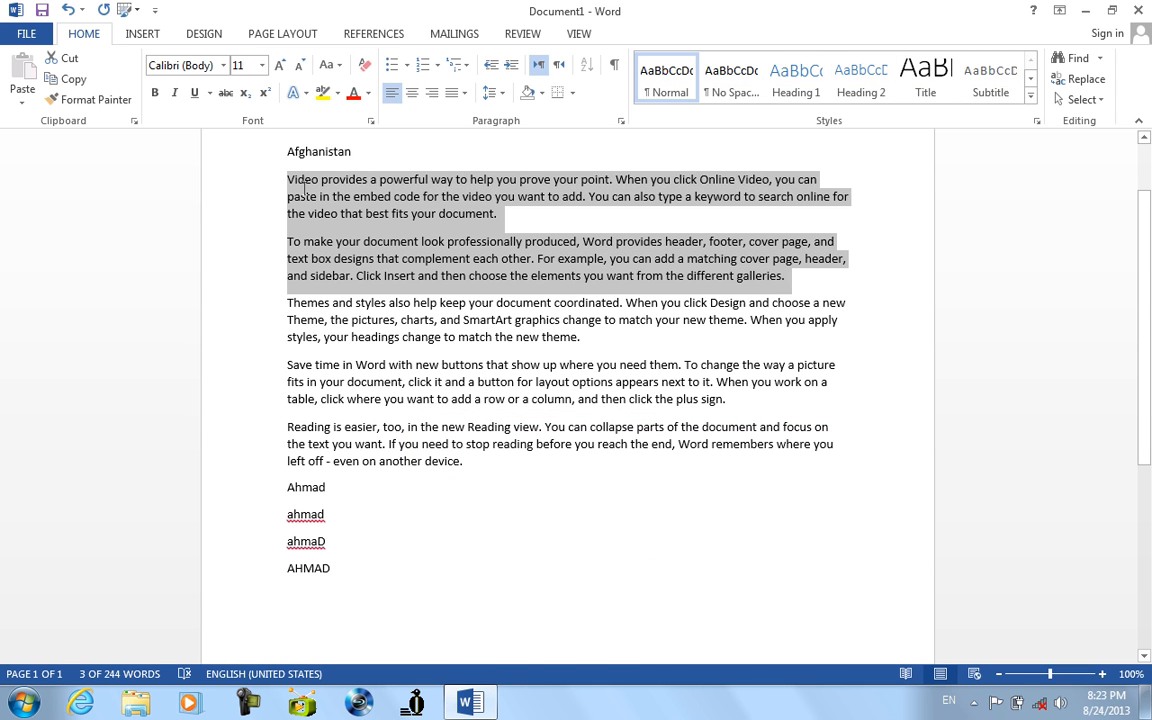
click(1100, 59)
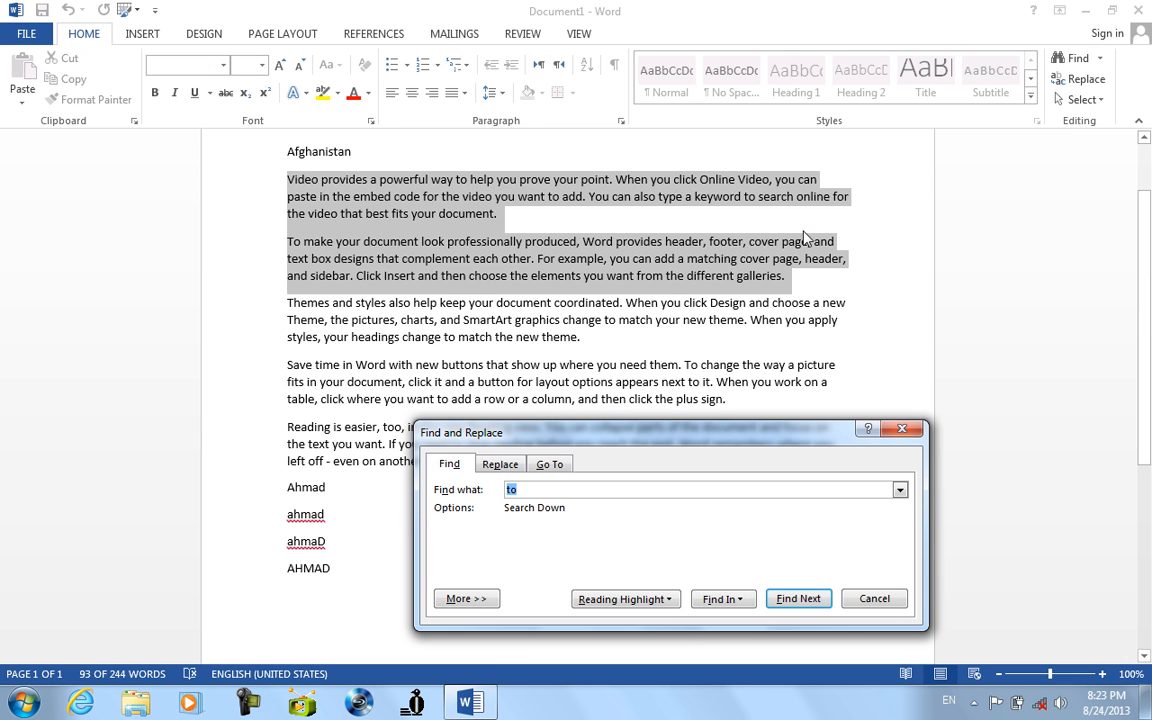
click(751, 601)
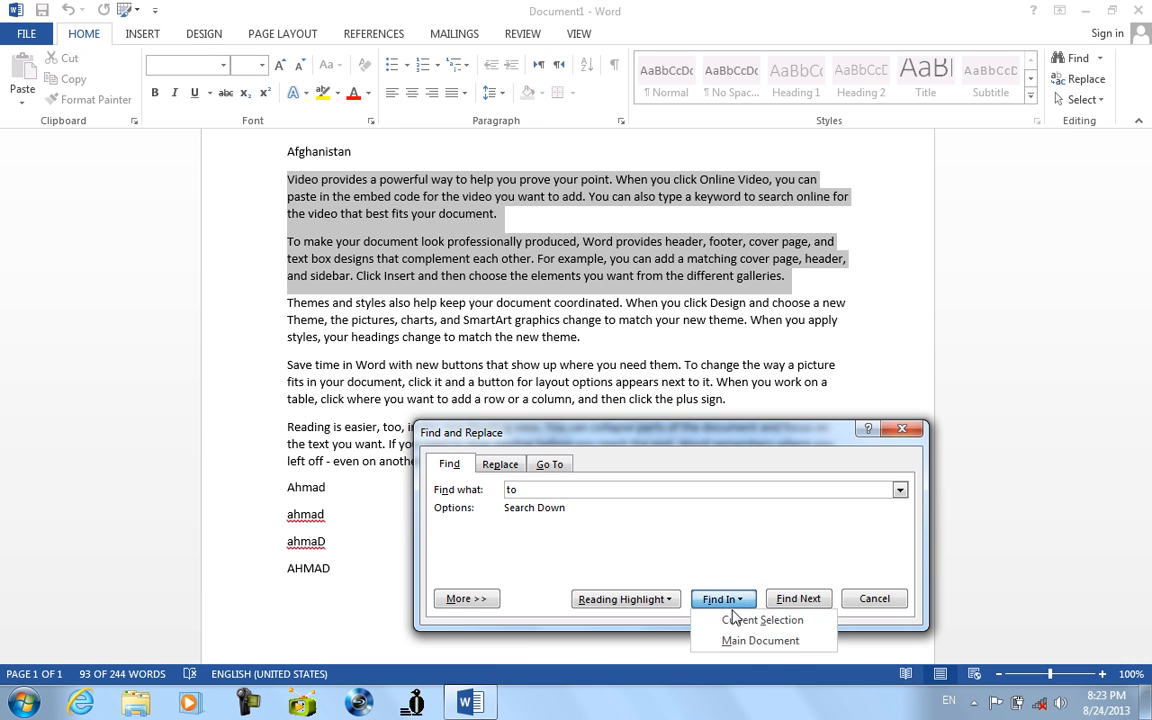
click(745, 618)
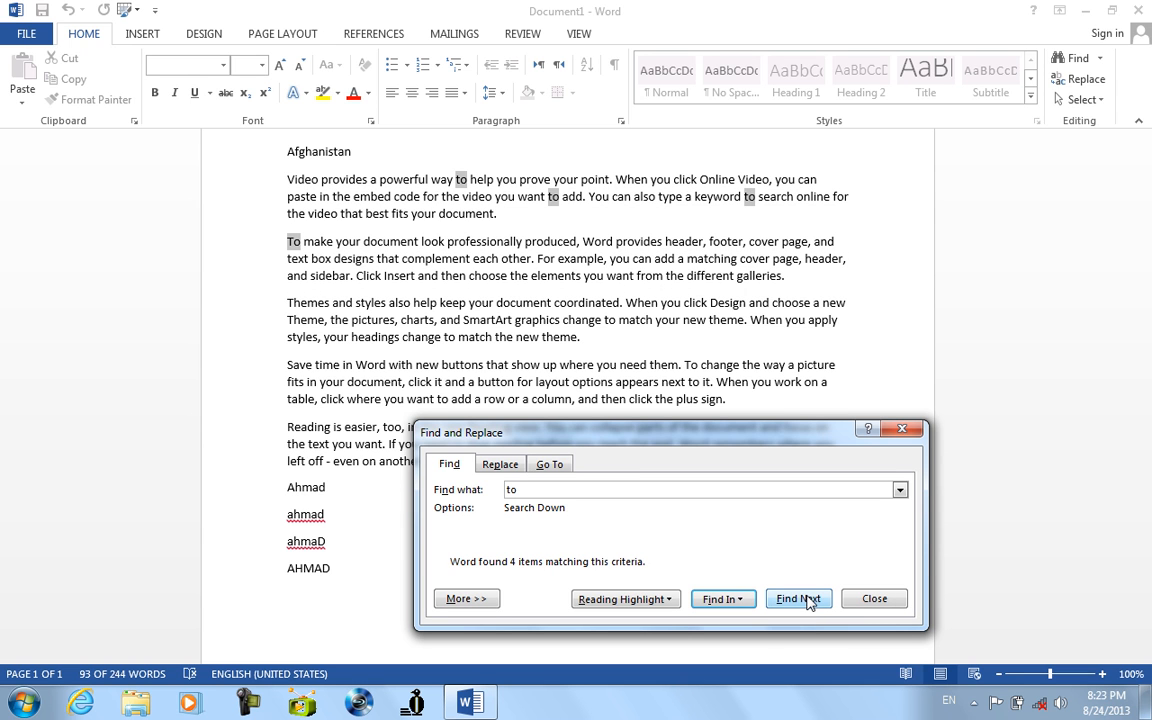
click(740, 600)
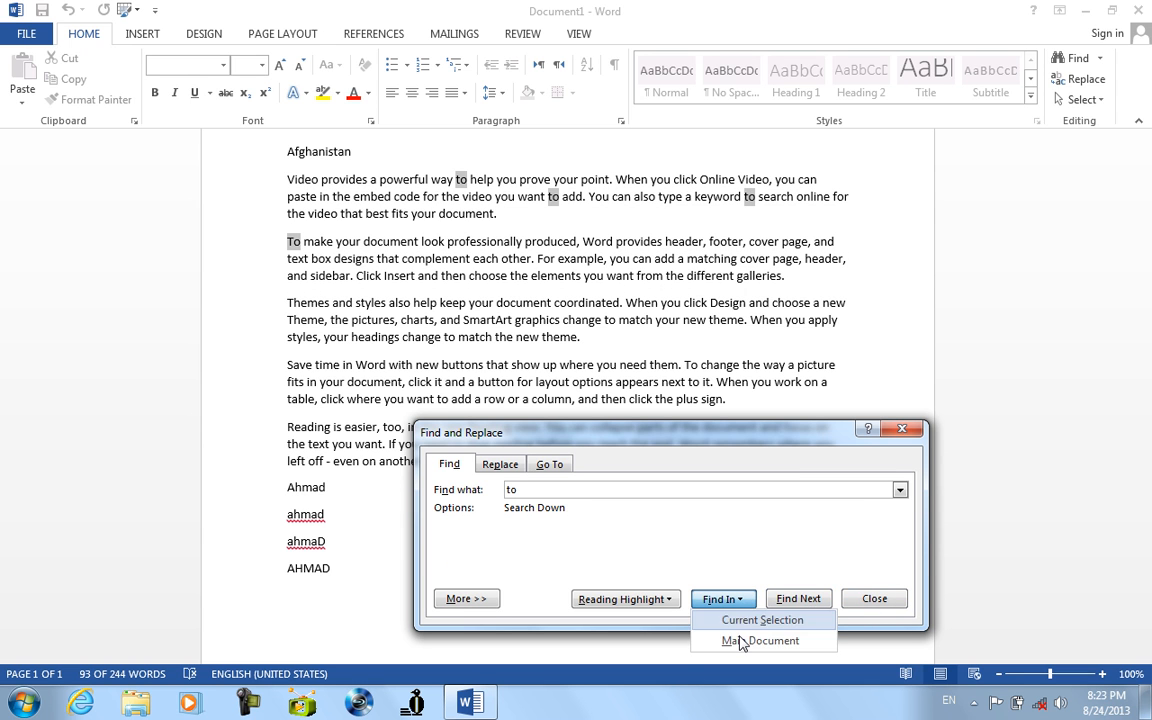
click(742, 641)
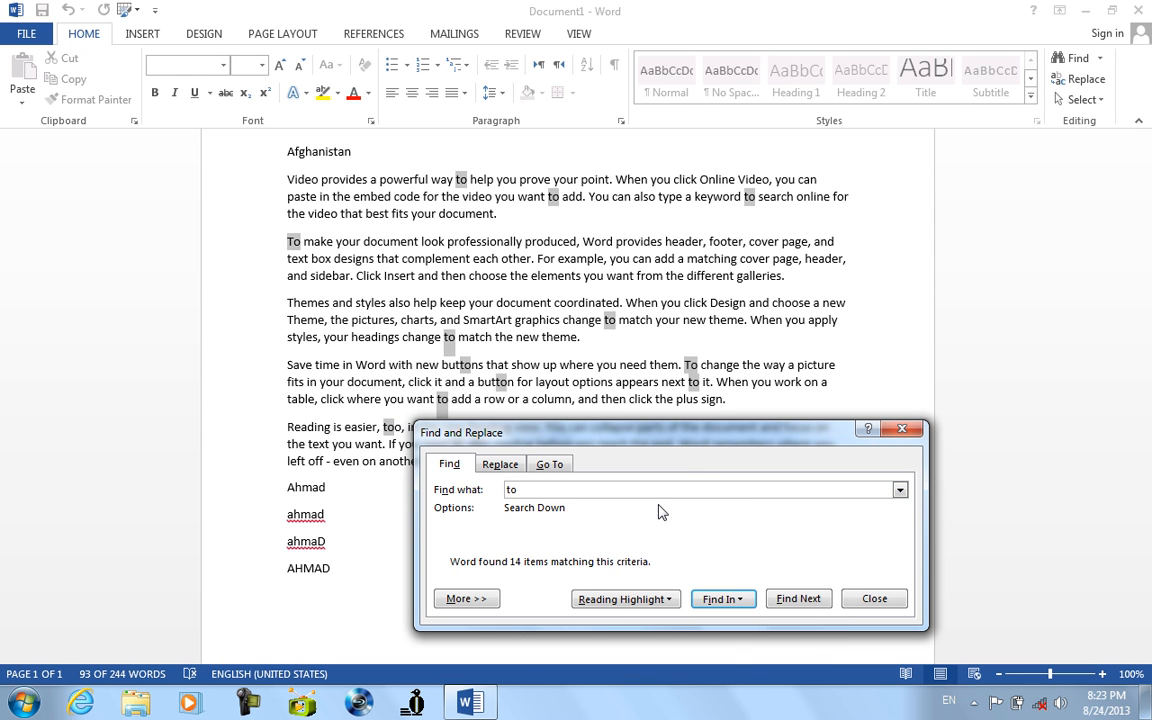
Step: Apply reading highlight to all occurrences of "to", clear the highlighting, and close the find dialog
click(664, 600)
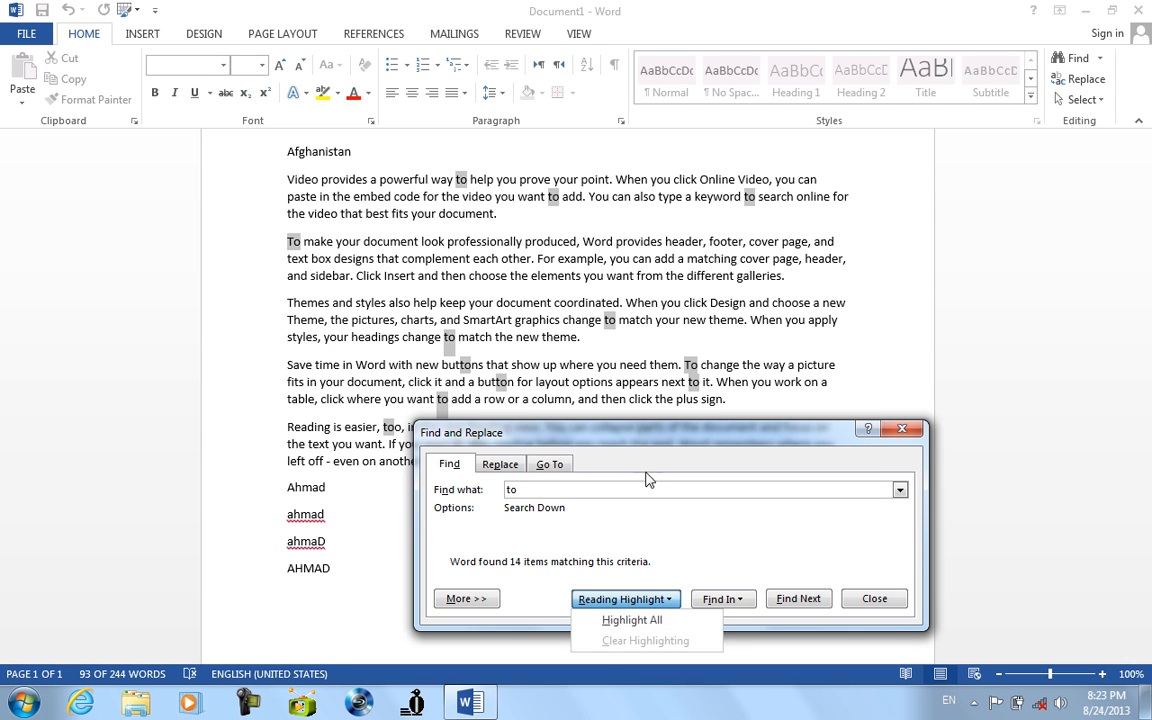
click(615, 619)
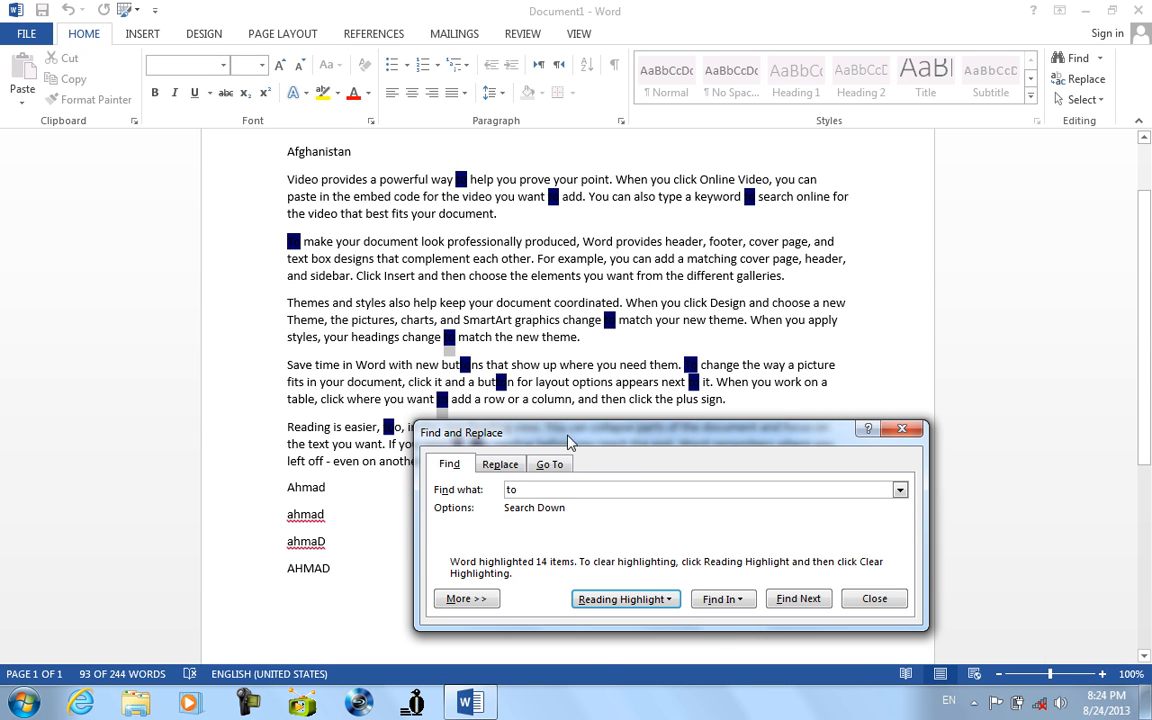
click(632, 598)
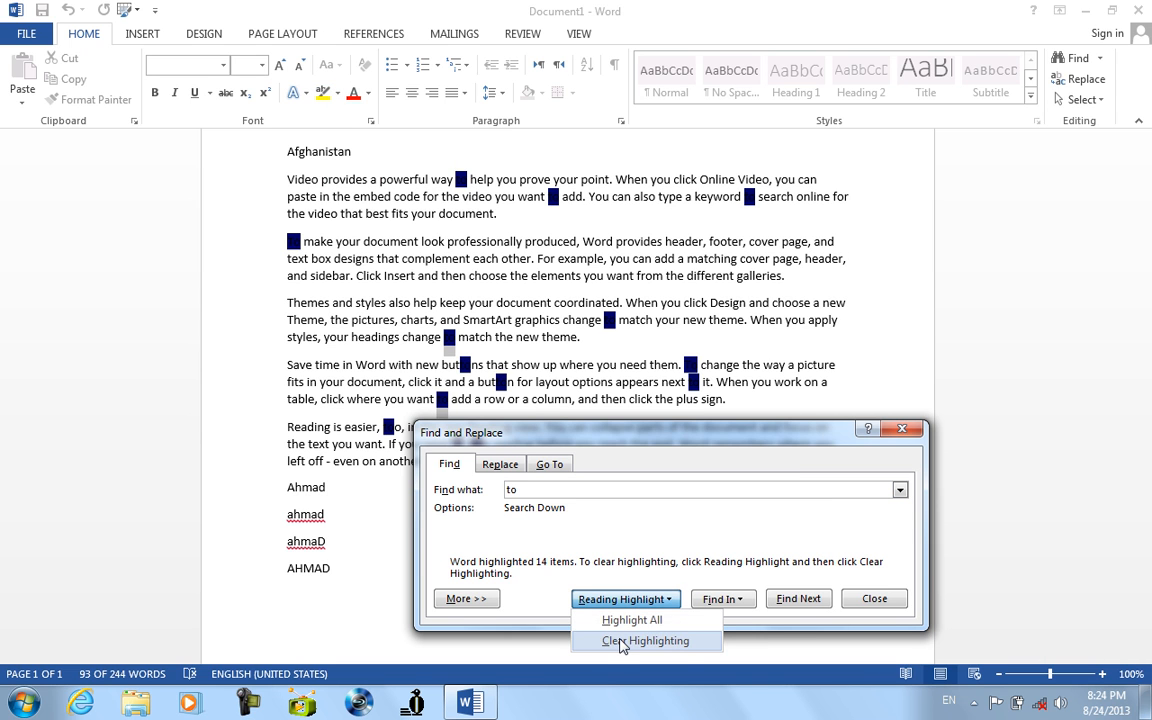
click(622, 642)
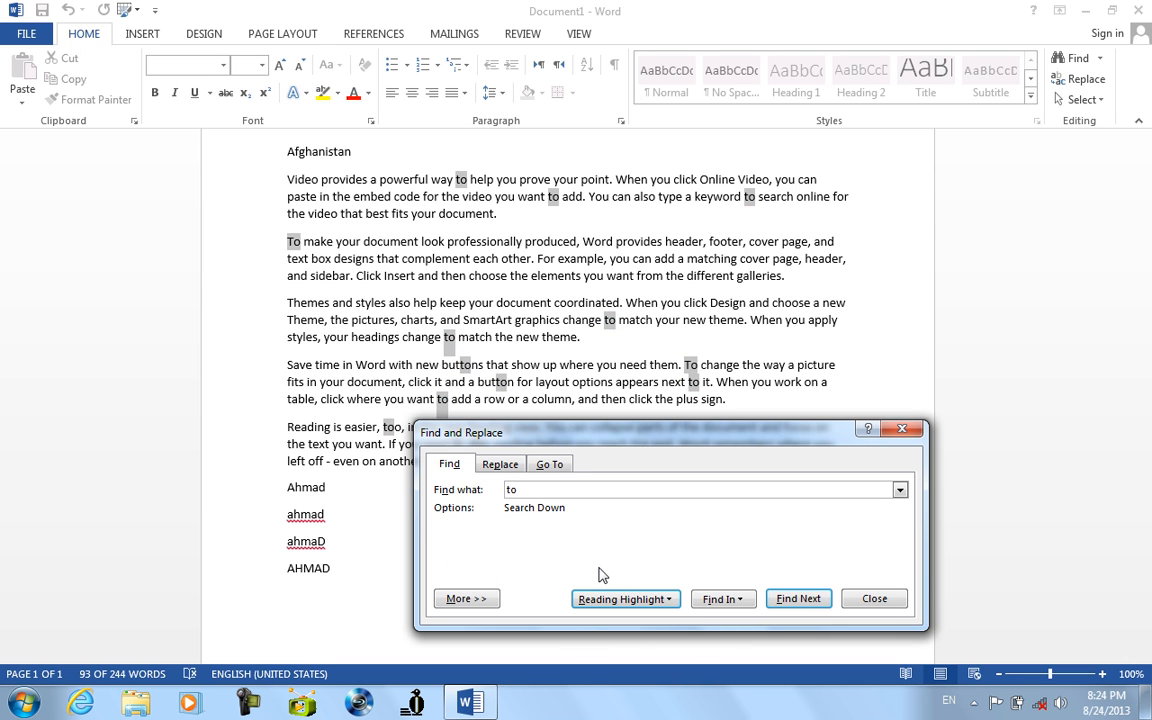
drag(660, 432, 608, 160)
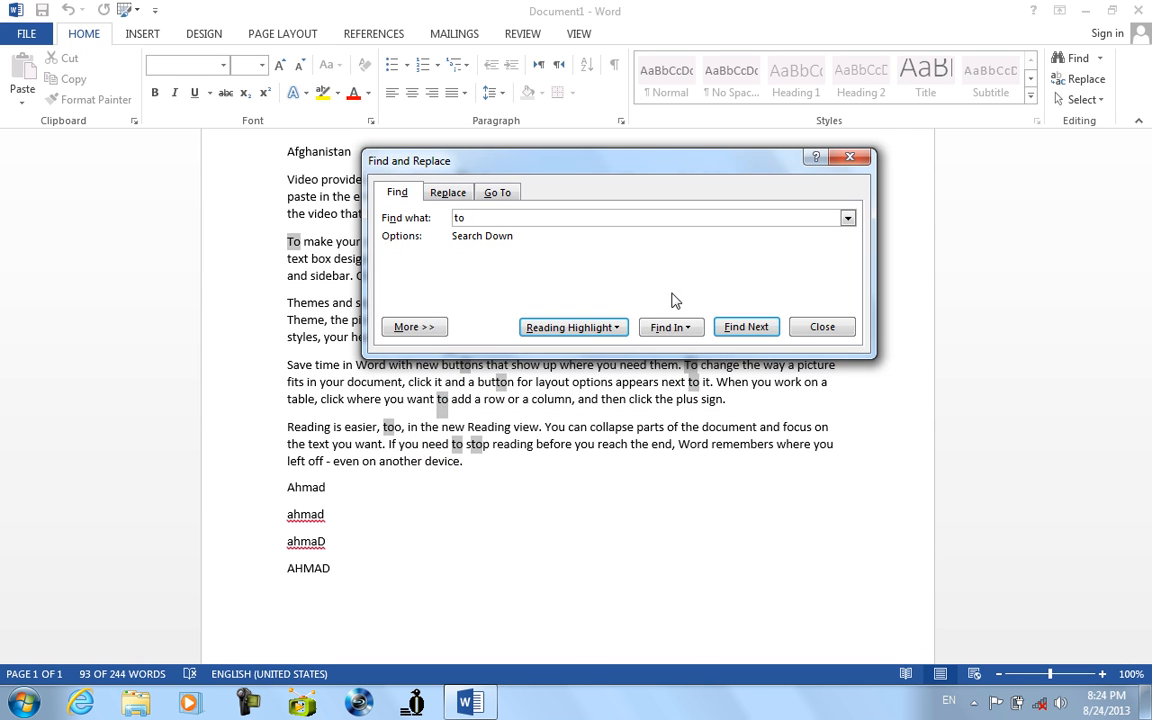
click(822, 327)
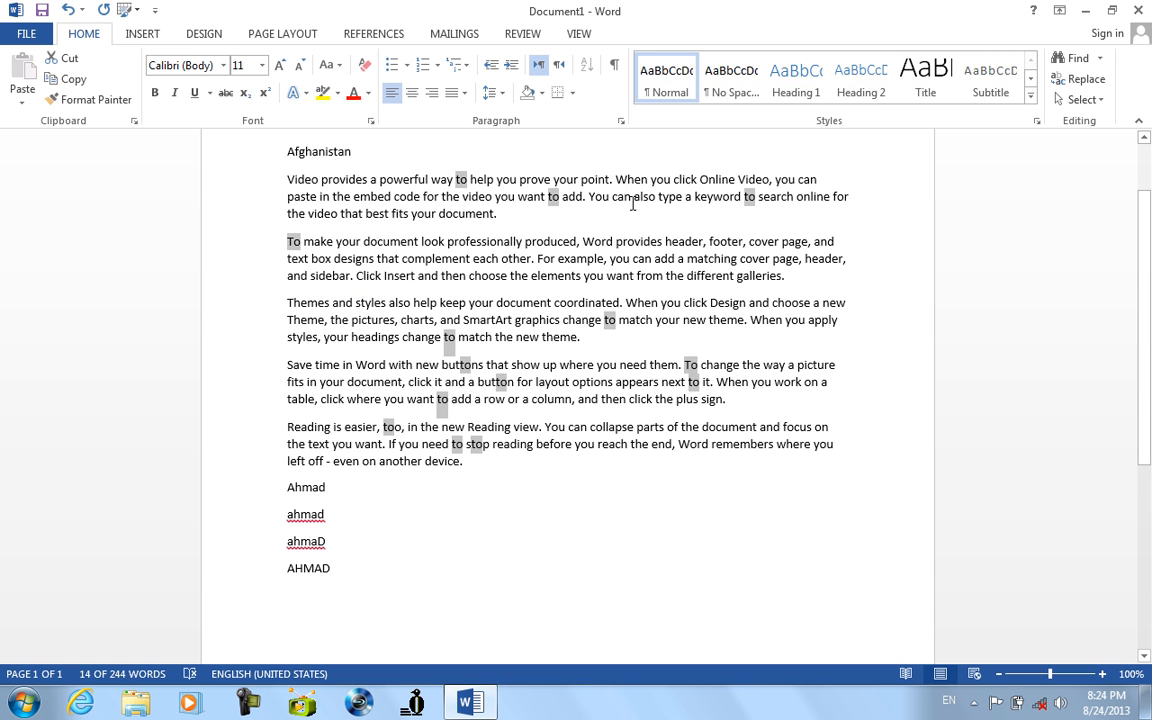
Step: Display the additional search options of Advanced Find and close the dialog
click(1099, 58)
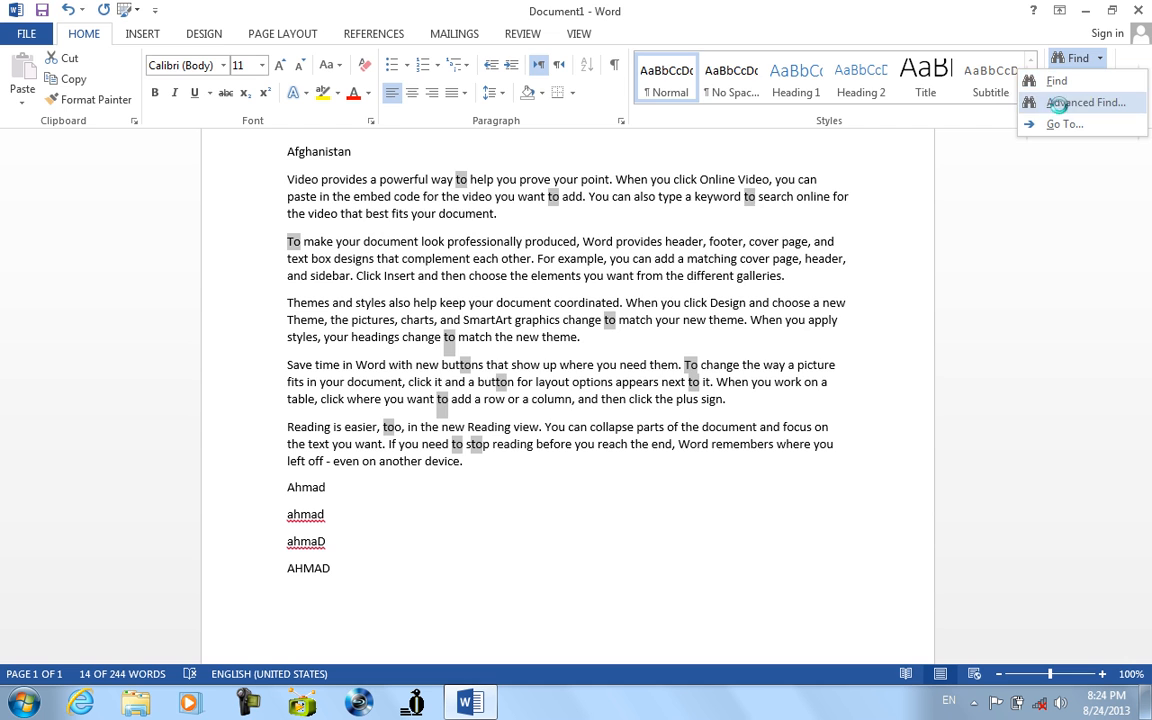
click(1055, 104)
click(399, 367)
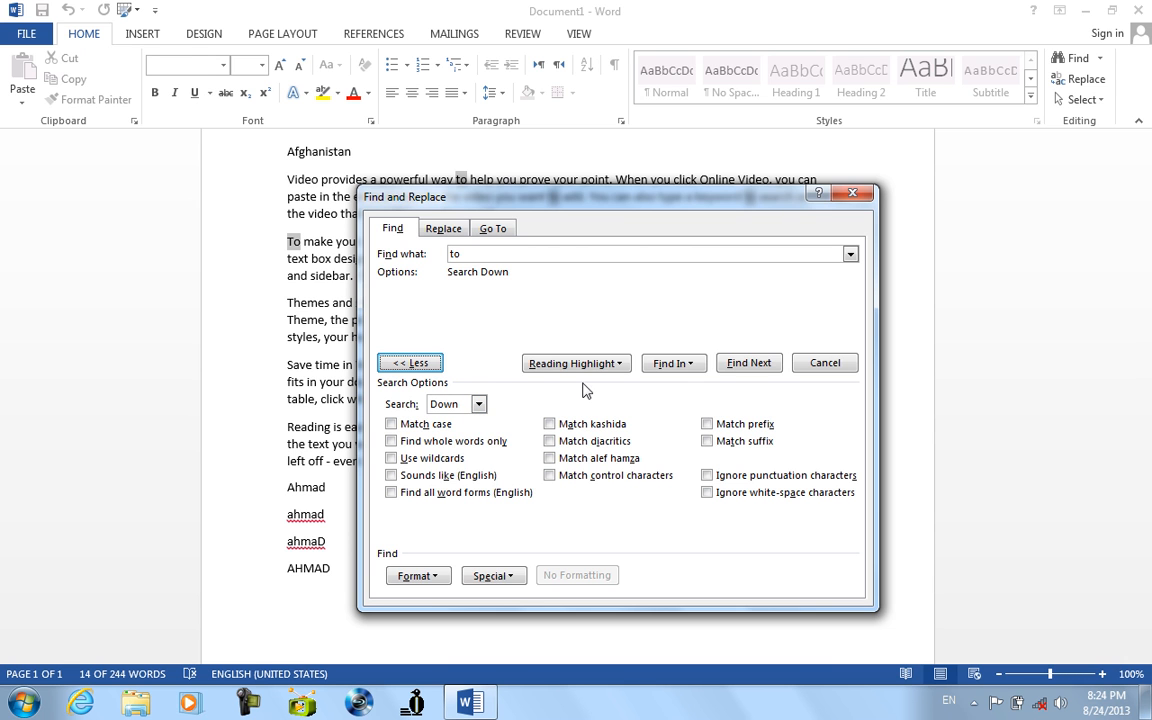
click(851, 195)
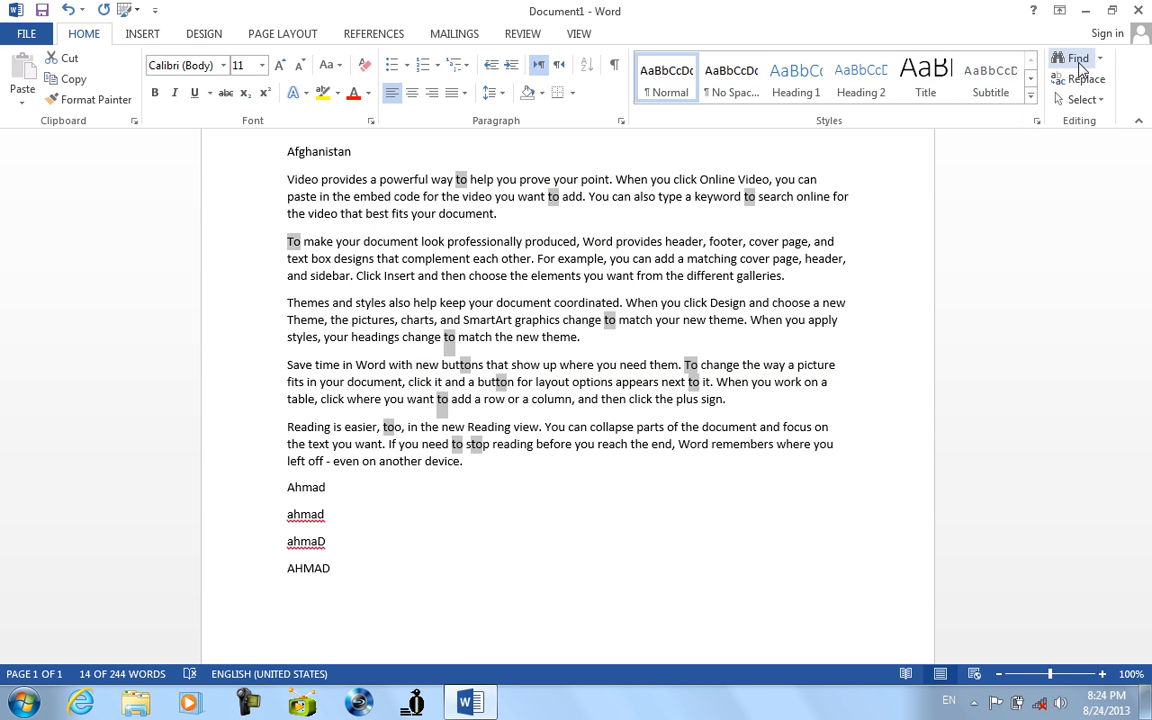
Step: Search for "to" with the basic Find and view its Find Options without changing them
click(1089, 62)
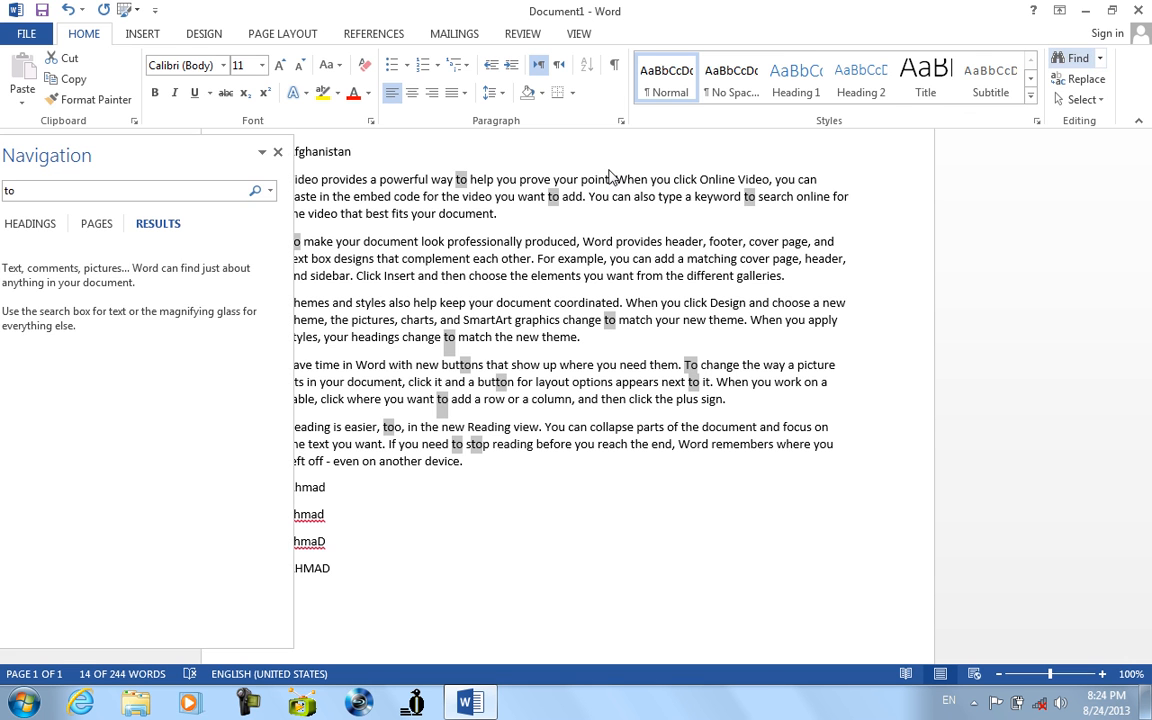
click(270, 190)
click(285, 214)
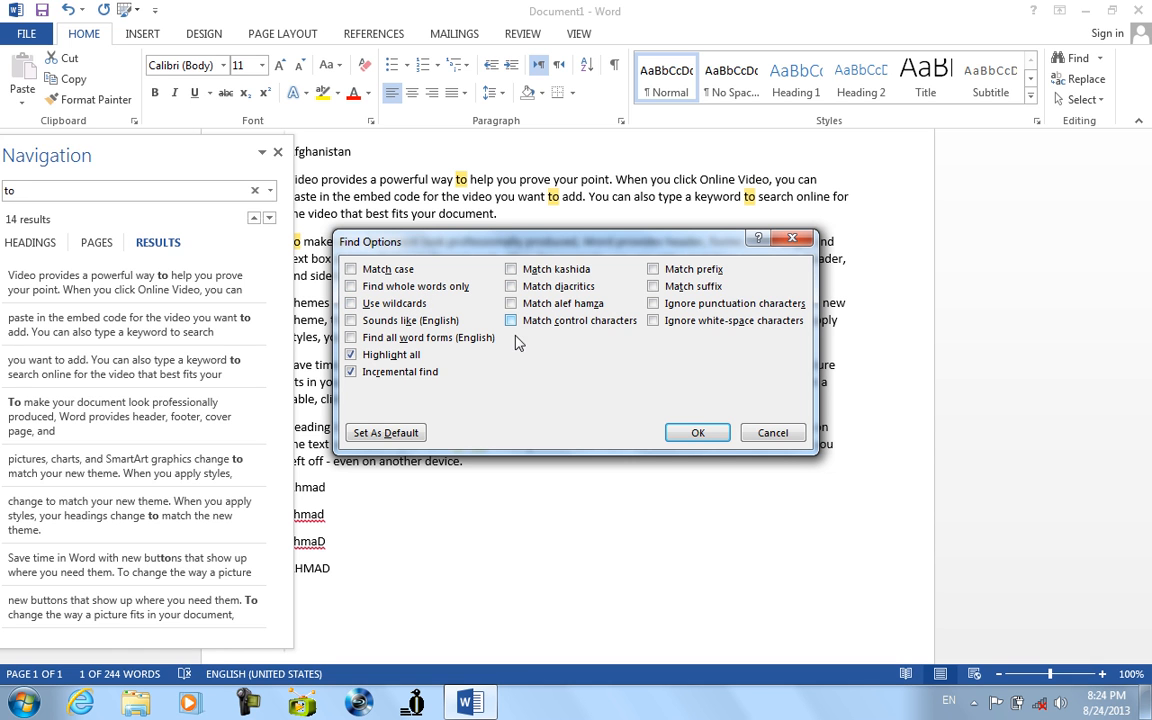
click(779, 436)
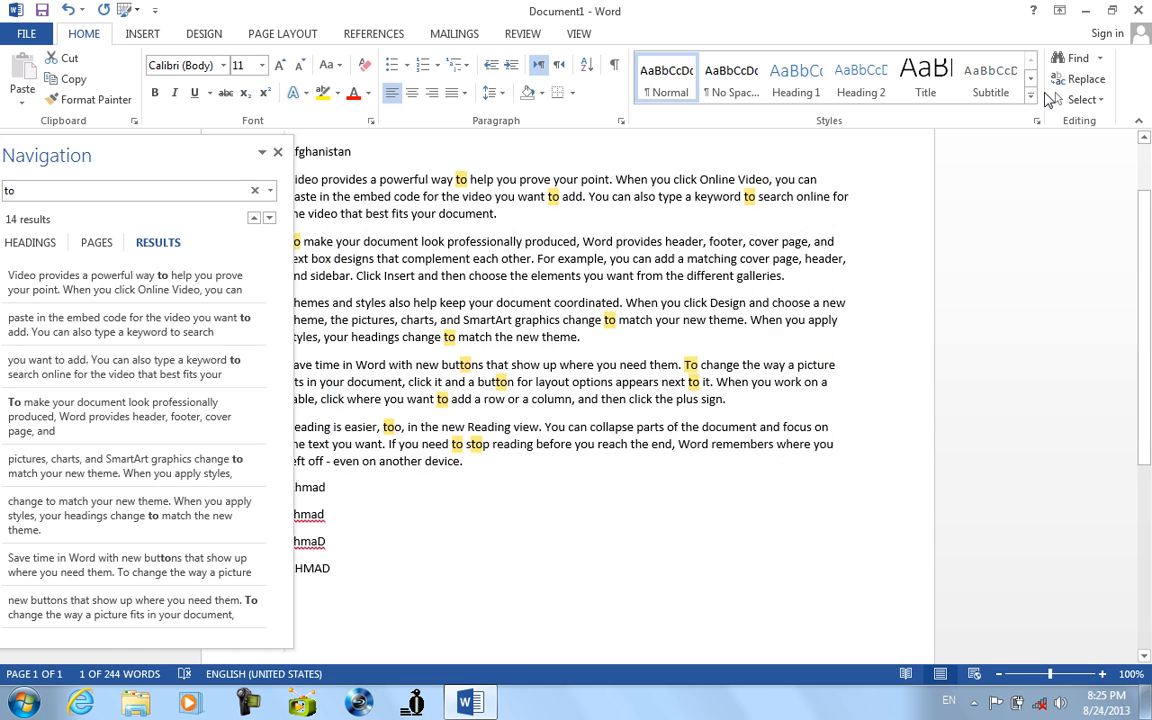
Step: Set the Advanced Find search direction to All and step through occurrences of "to"
click(1099, 58)
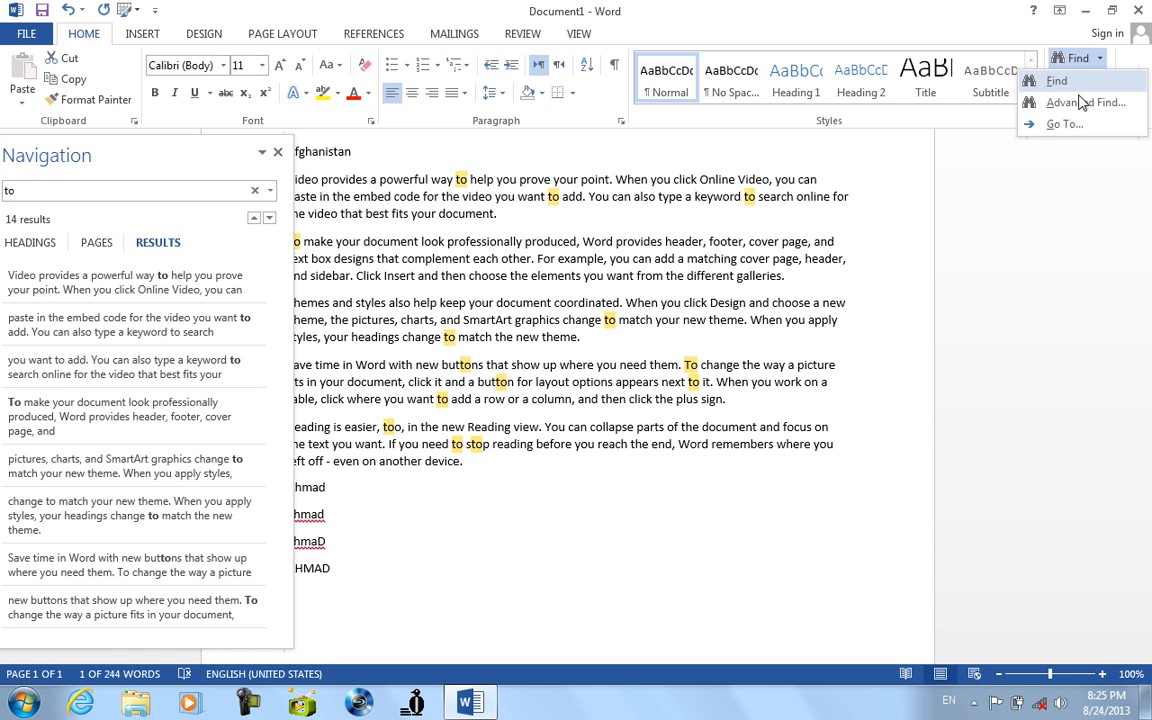
click(1100, 100)
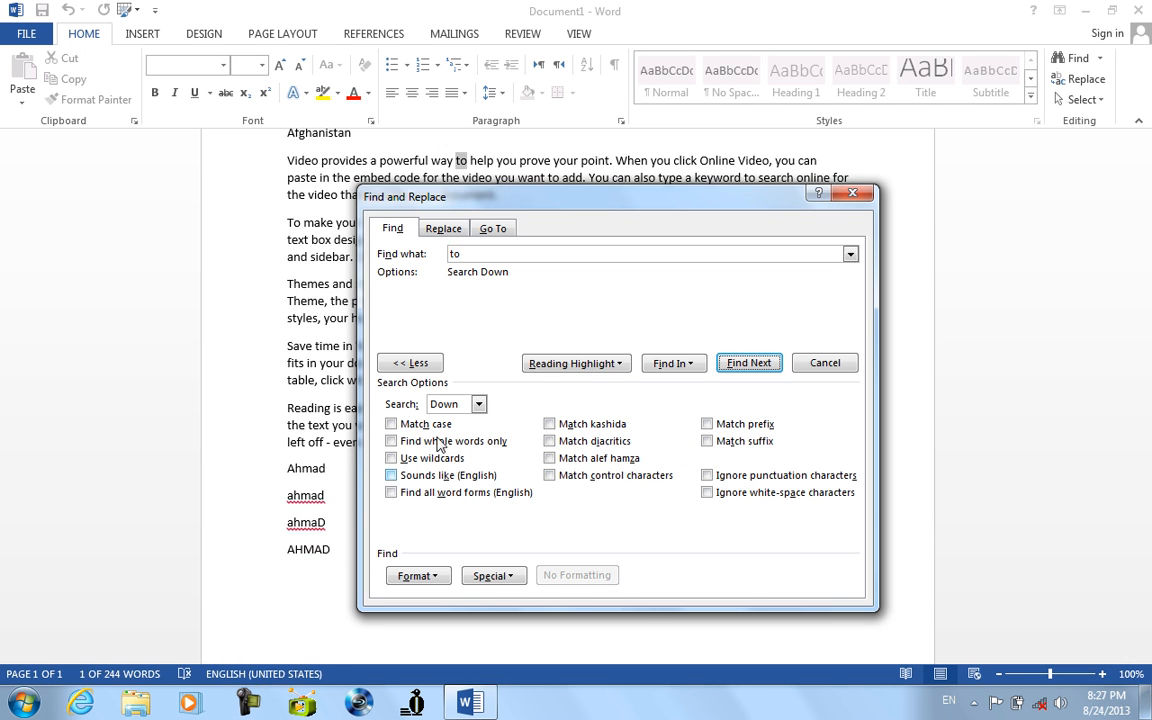
click(440, 404)
click(461, 443)
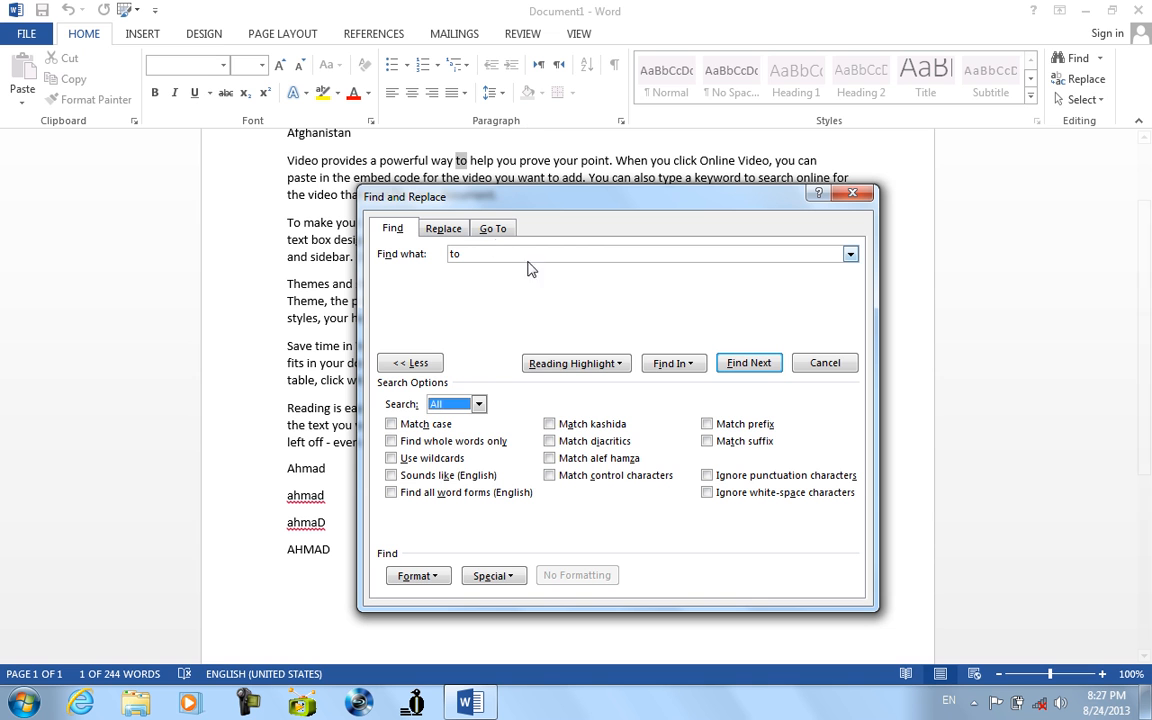
click(733, 366)
click(733, 366)
click(733, 366)
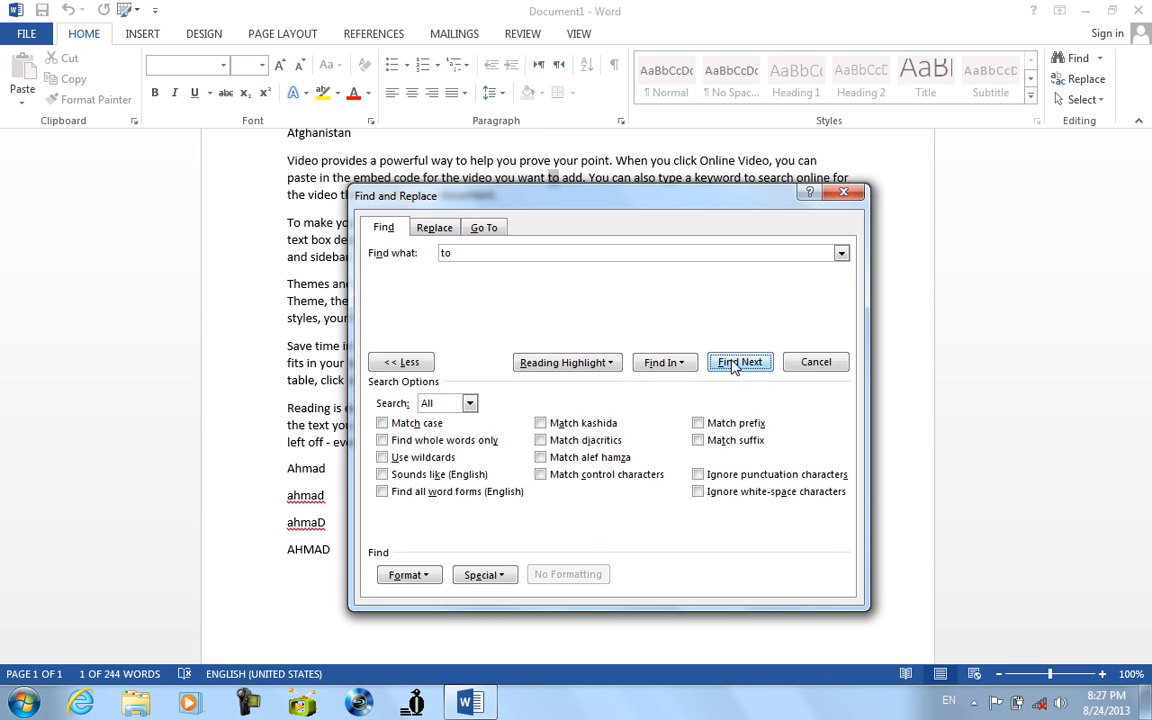
Step: Step through the remaining occurrences of "to" in all directions until the whole document has been searched
drag(724, 203, 1151, 188)
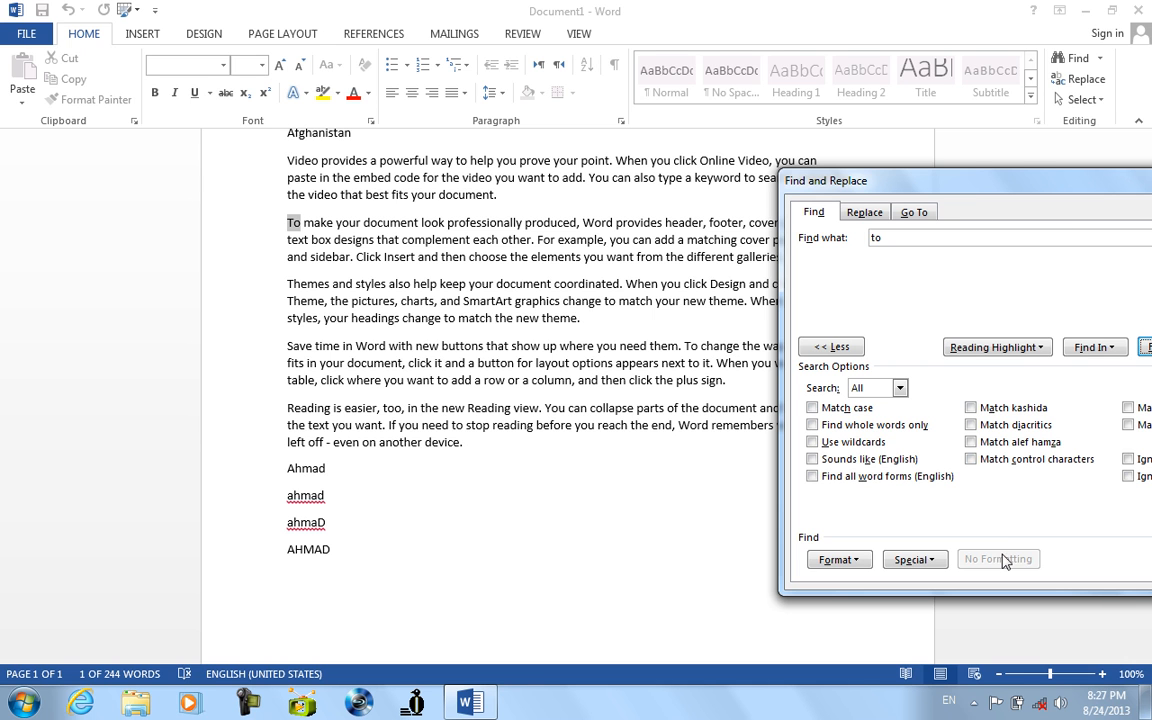
drag(1040, 195, 3, 205)
drag(135, 212, 100, 216)
click(97, 383)
click(97, 383)
click(97, 383)
click(97, 383)
click(97, 383)
click(97, 383)
click(97, 383)
click(97, 383)
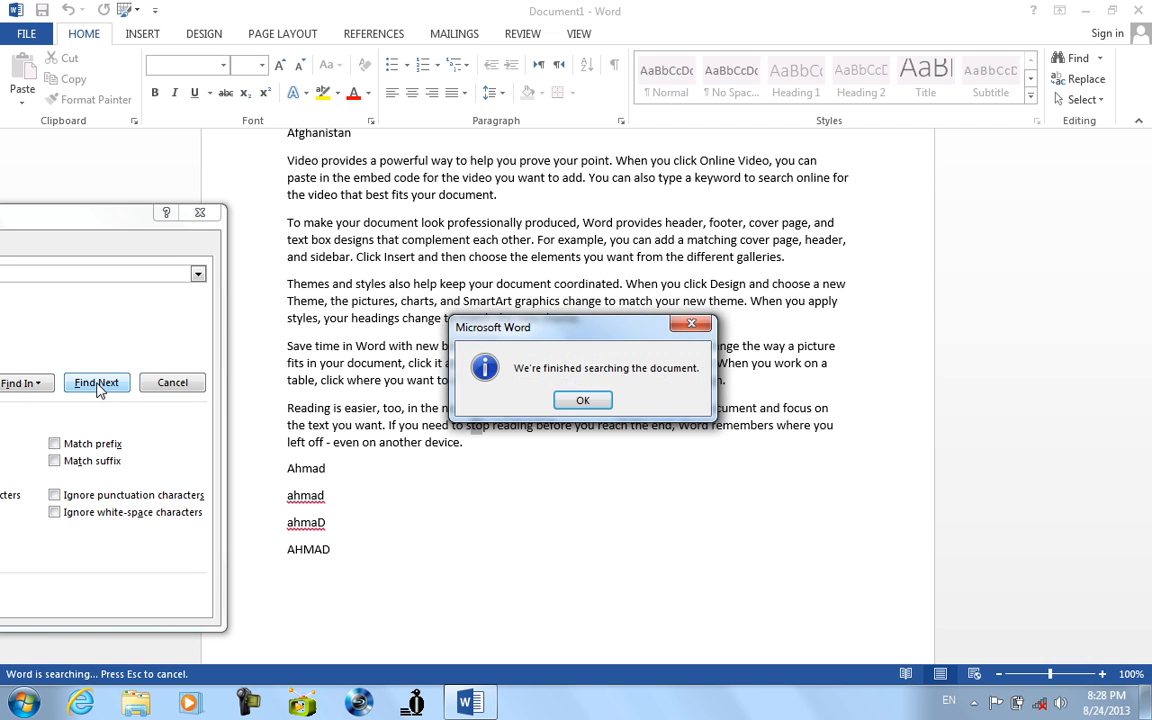
click(584, 401)
Step: Set the search direction to Up and step backward through the occurrences of "to"
drag(113, 216, 733, 188)
click(448, 391)
click(410, 417)
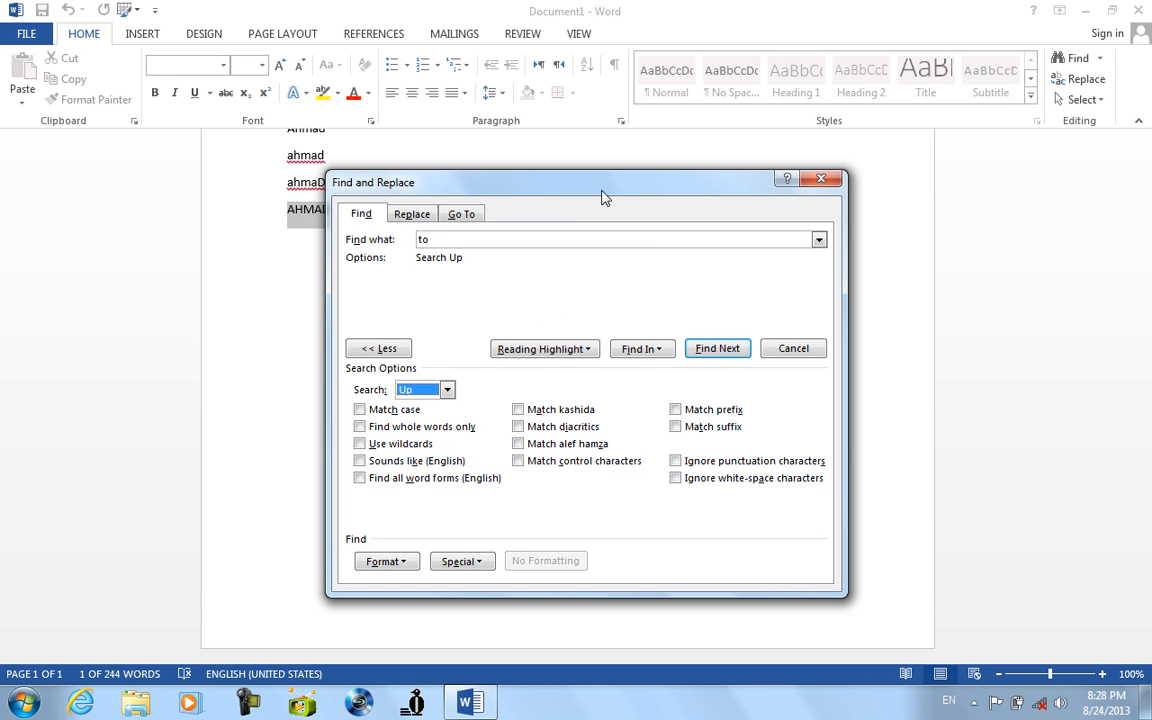
drag(616, 187, 0, 191)
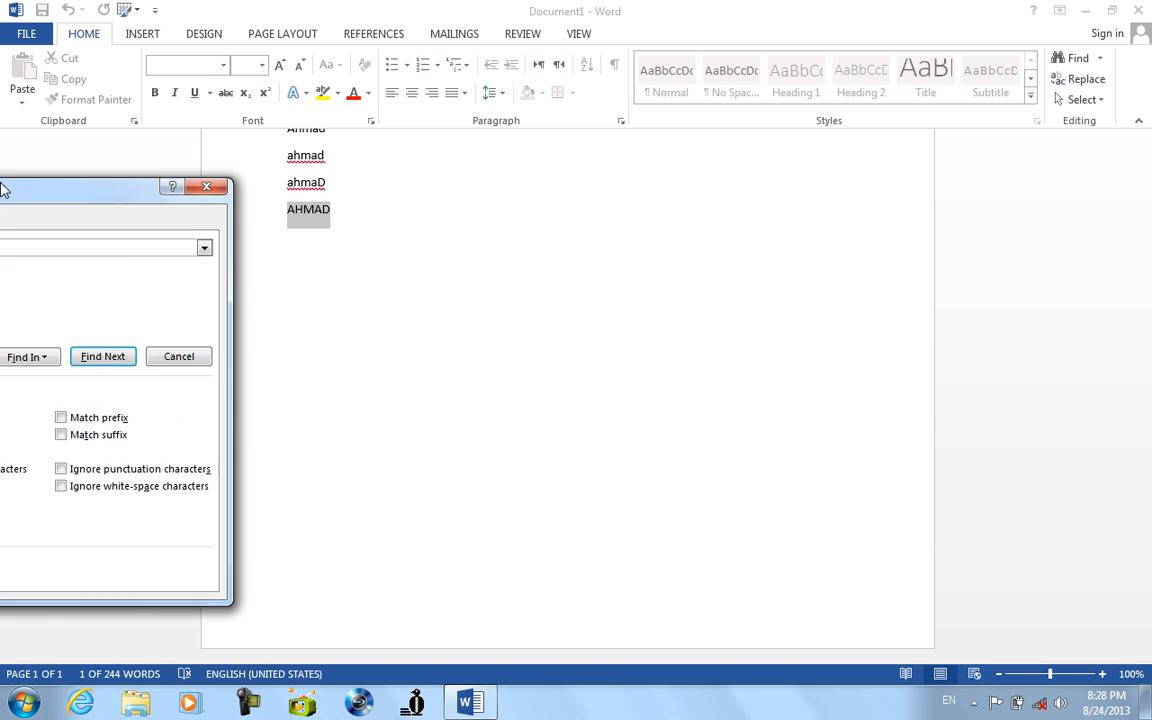
click(113, 354)
click(113, 354)
click(113, 354)
click(113, 354)
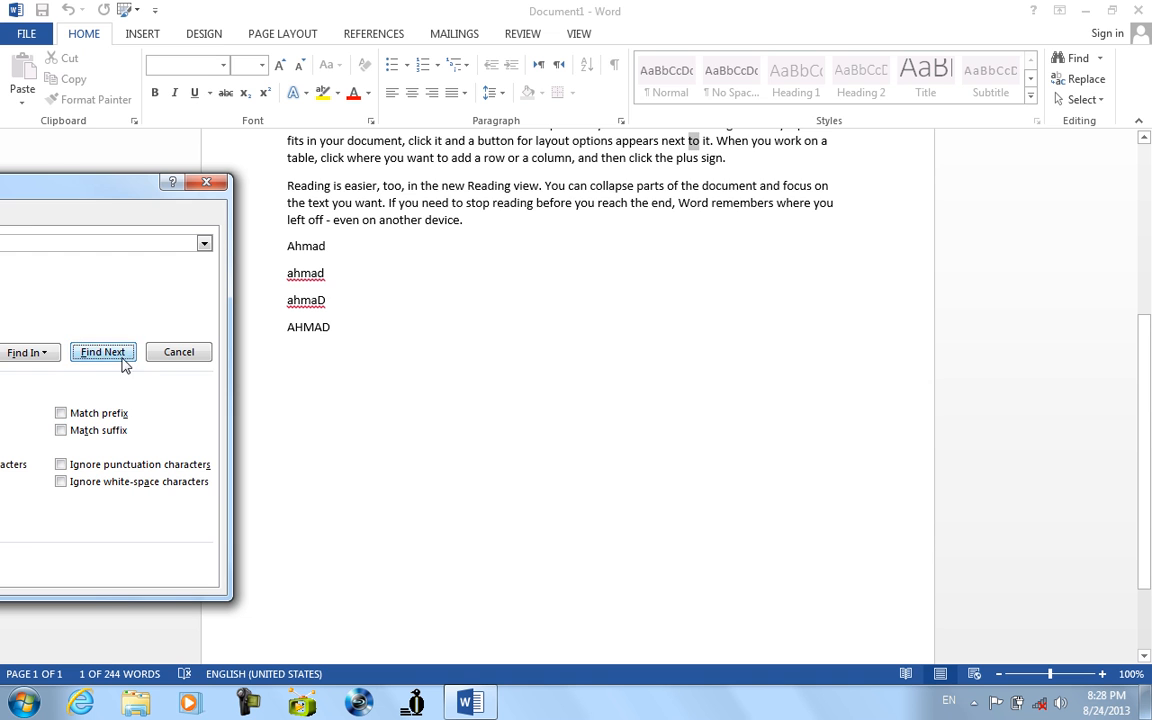
click(118, 356)
Step: Set the search direction to Down and step forward through the occurrences of "to"
drag(80, 183, 440, 153)
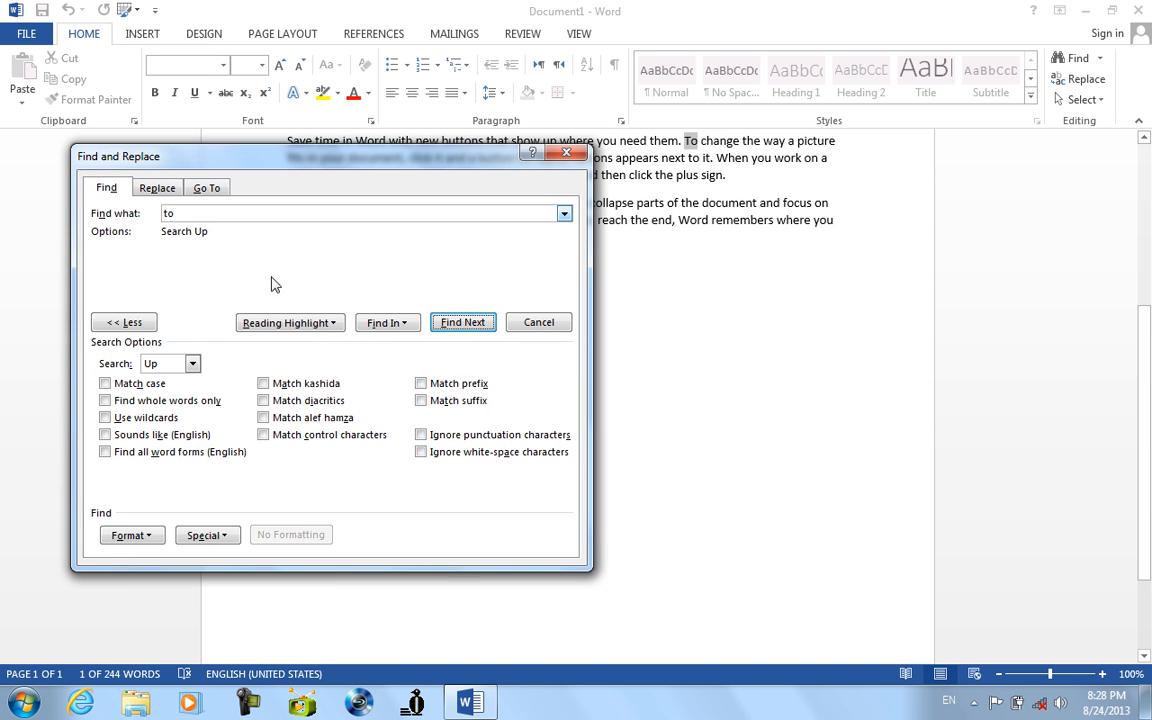
click(191, 364)
click(158, 378)
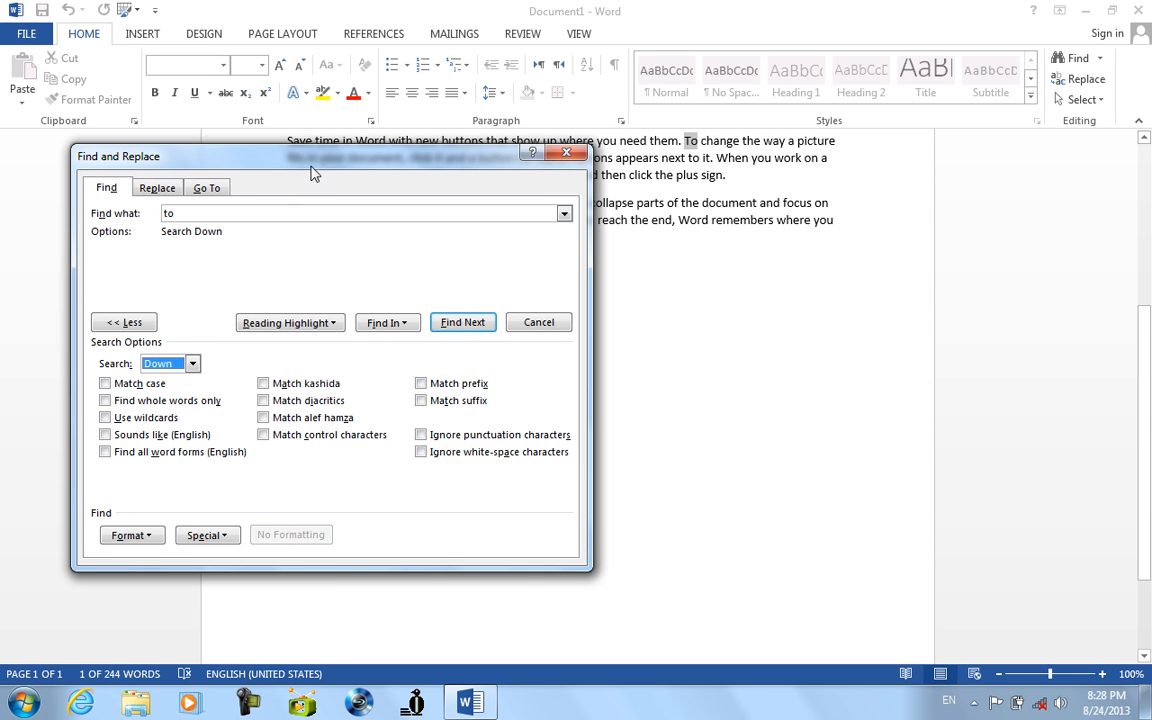
drag(268, 174, 10, 189)
click(204, 340)
click(204, 340)
click(204, 340)
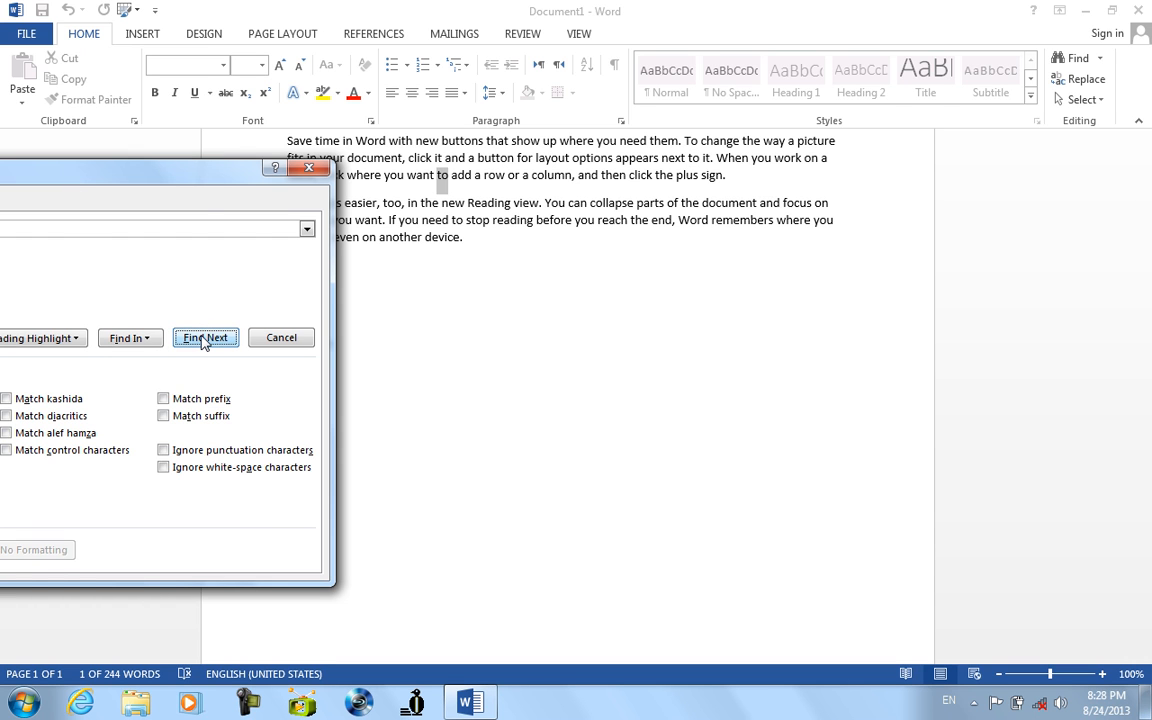
drag(170, 165, 505, 174)
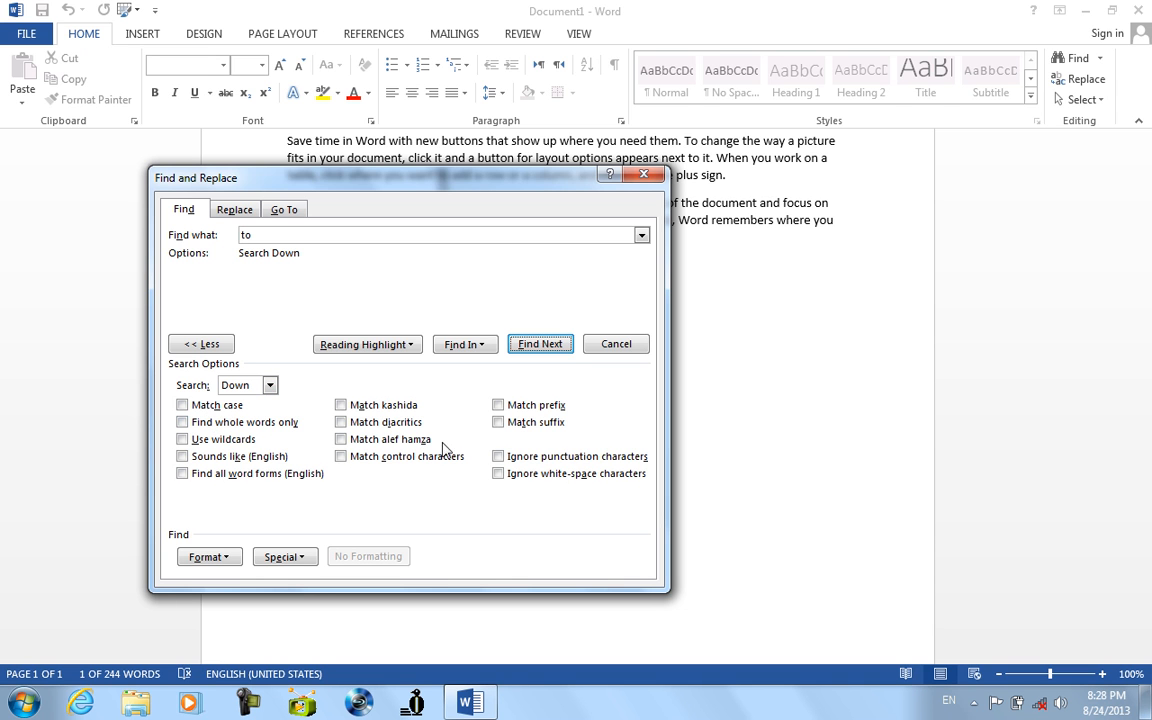
Step: Replace the search text with the sample first name, initial letter capitalized, and step through its matches downward
drag(667, 180, 911, 152)
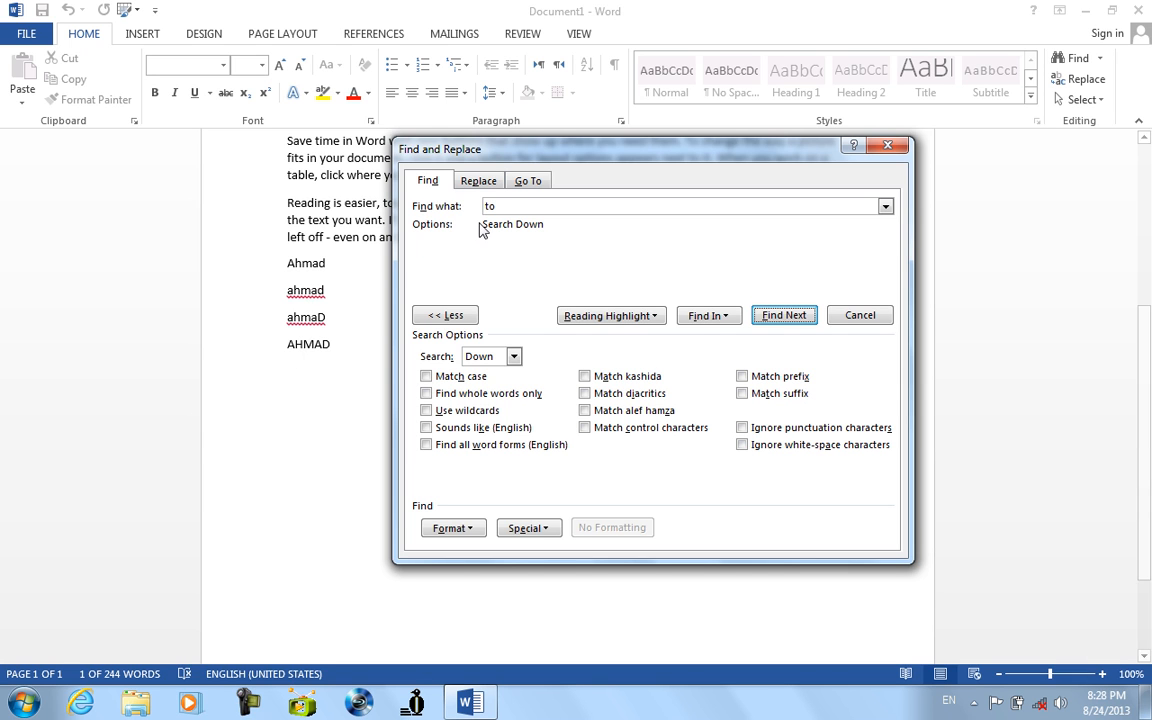
click(508, 207)
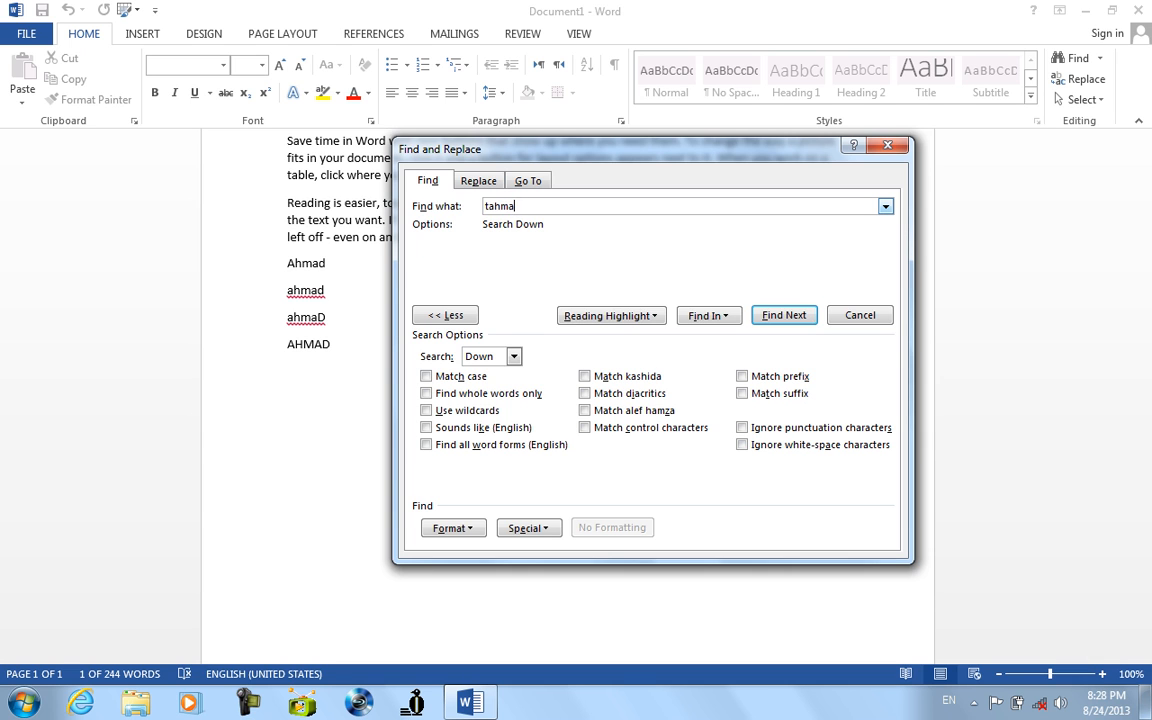
key(BackSpace)
key(BackSpace)
key(BackSpace)
key(BackSpace)
key(BackSpace)
text(A)
click(776, 318)
click(776, 318)
click(775, 318)
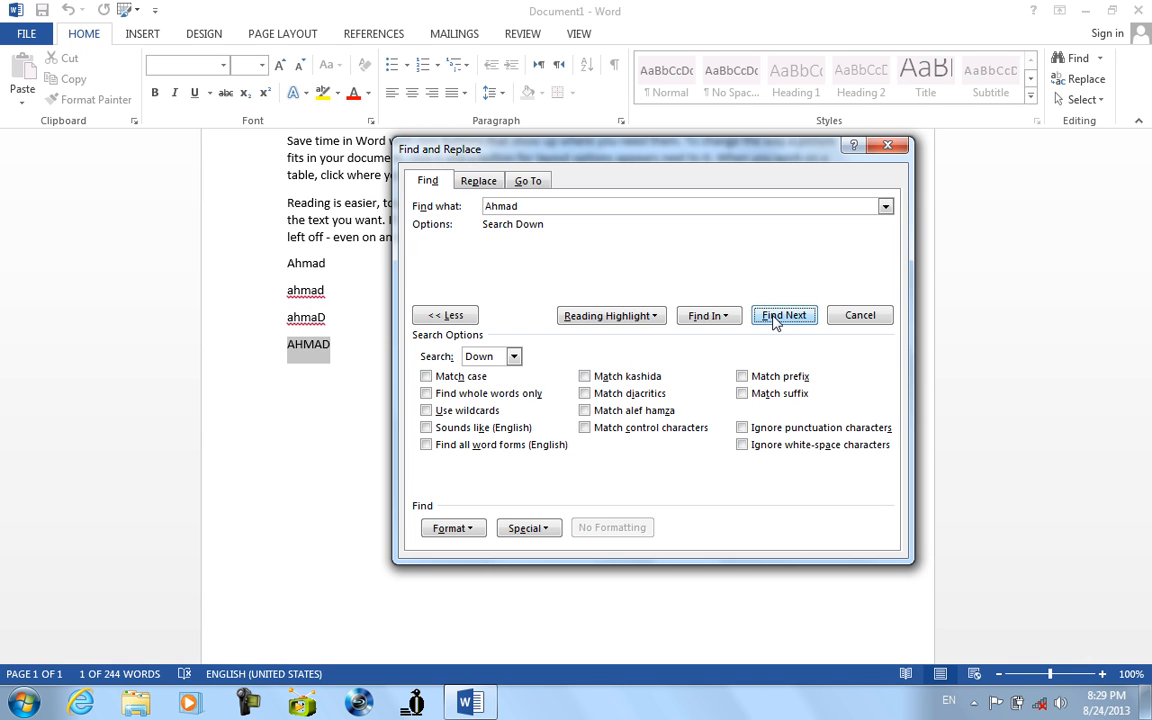
Step: Set the search direction to All and select every match of the sample name in the document at once
click(513, 356)
click(478, 392)
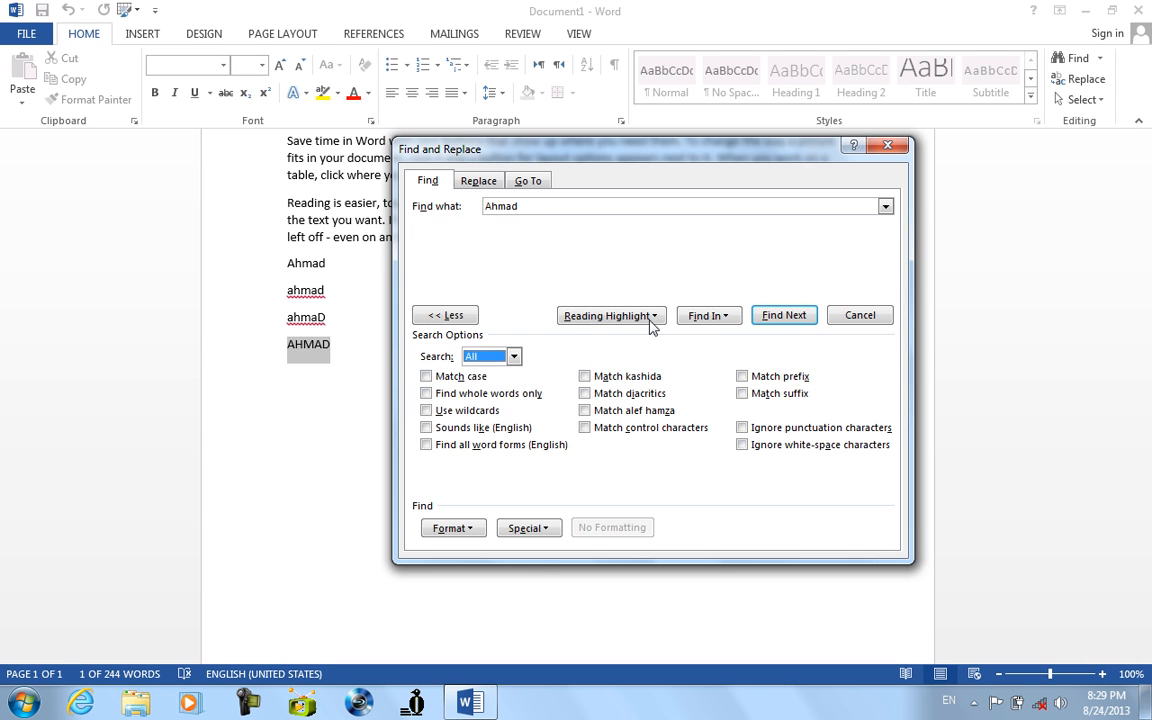
click(708, 315)
click(740, 357)
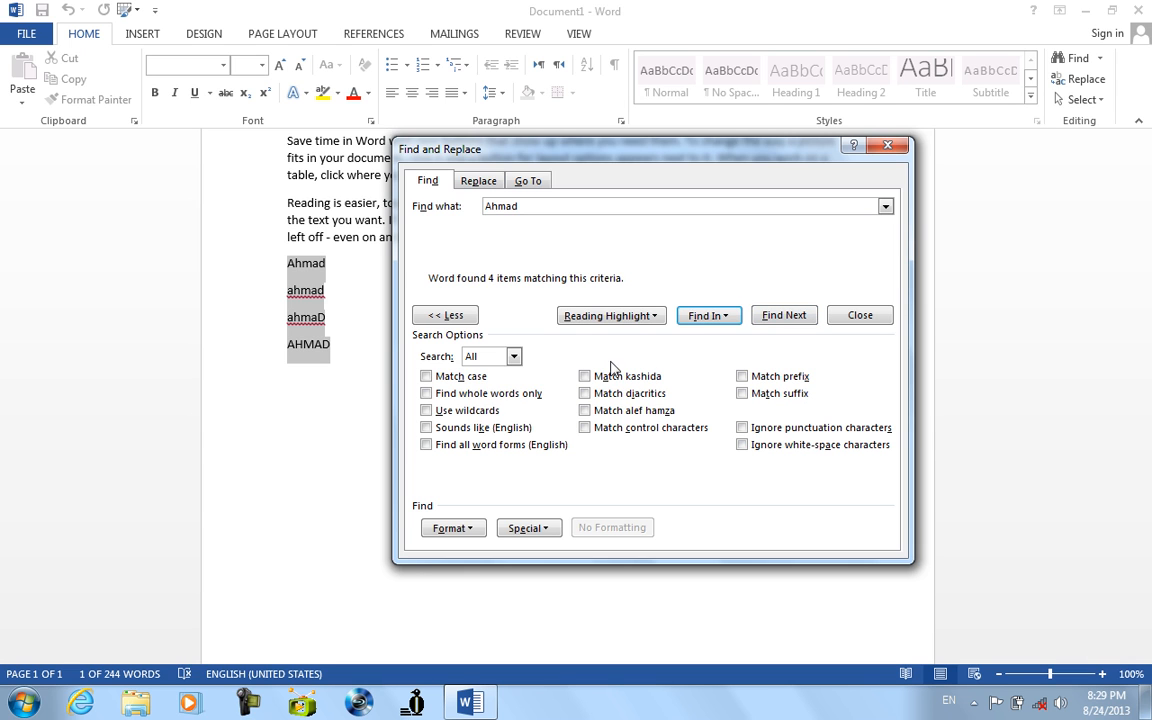
click(543, 208)
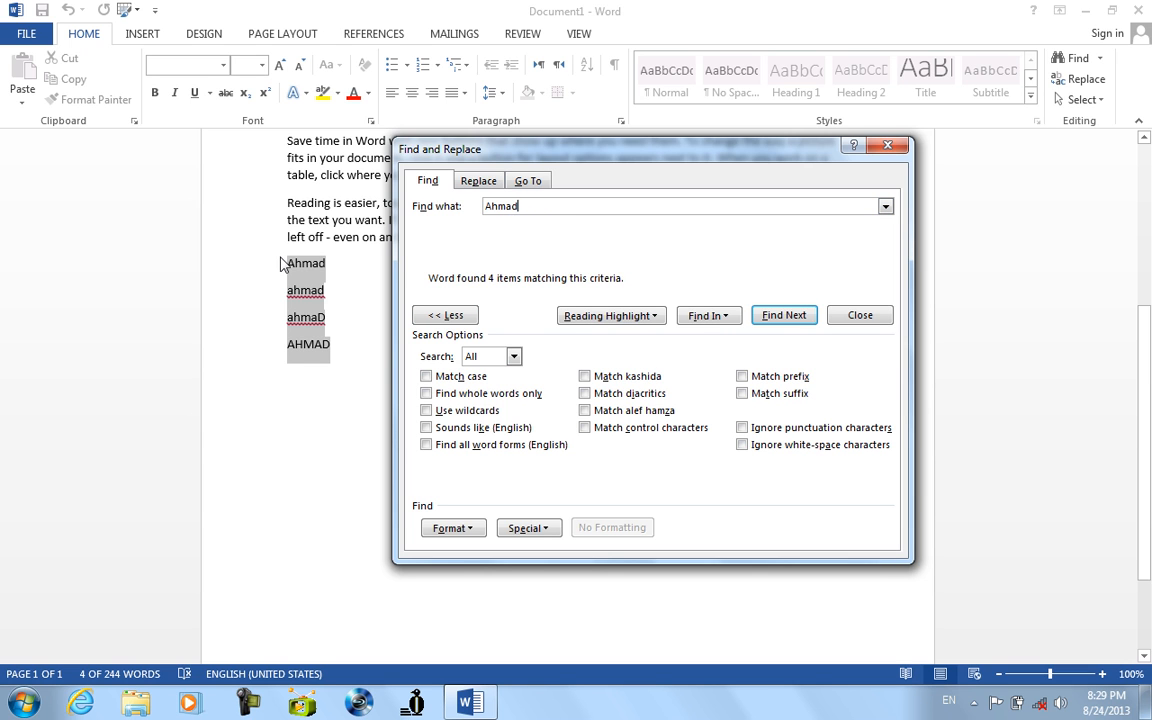
Step: Enable Match case and search the selection and the rest of the document for the sample name with its initial capital
click(426, 376)
click(765, 318)
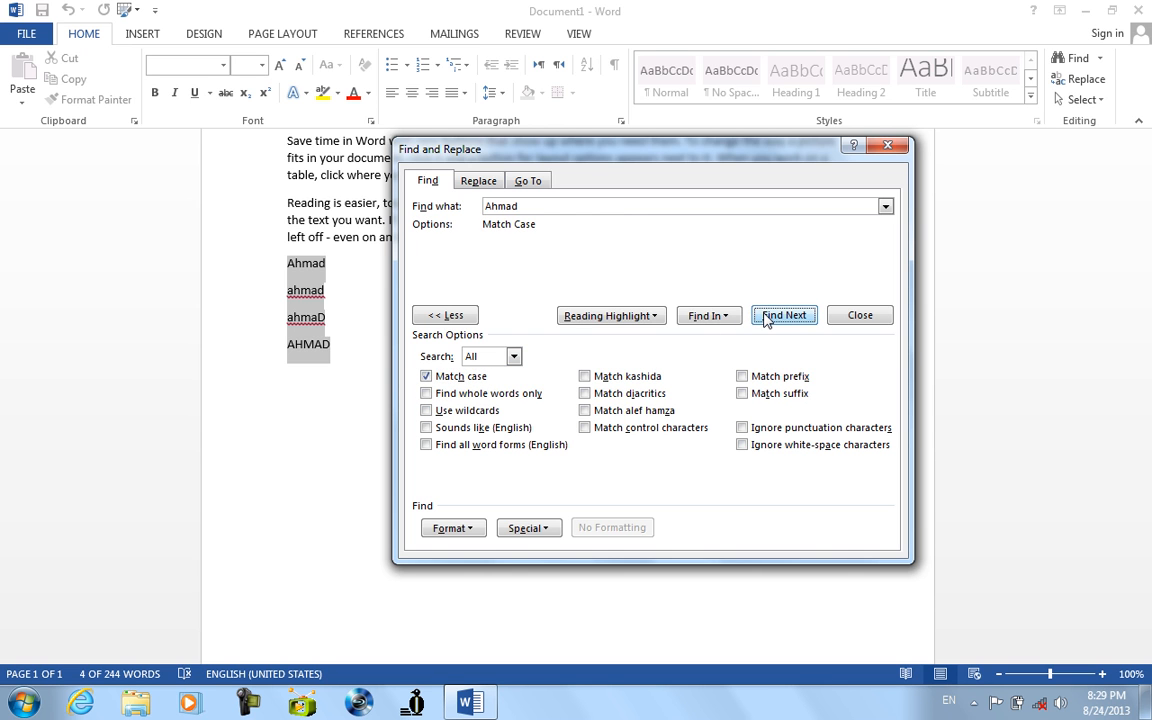
click(766, 316)
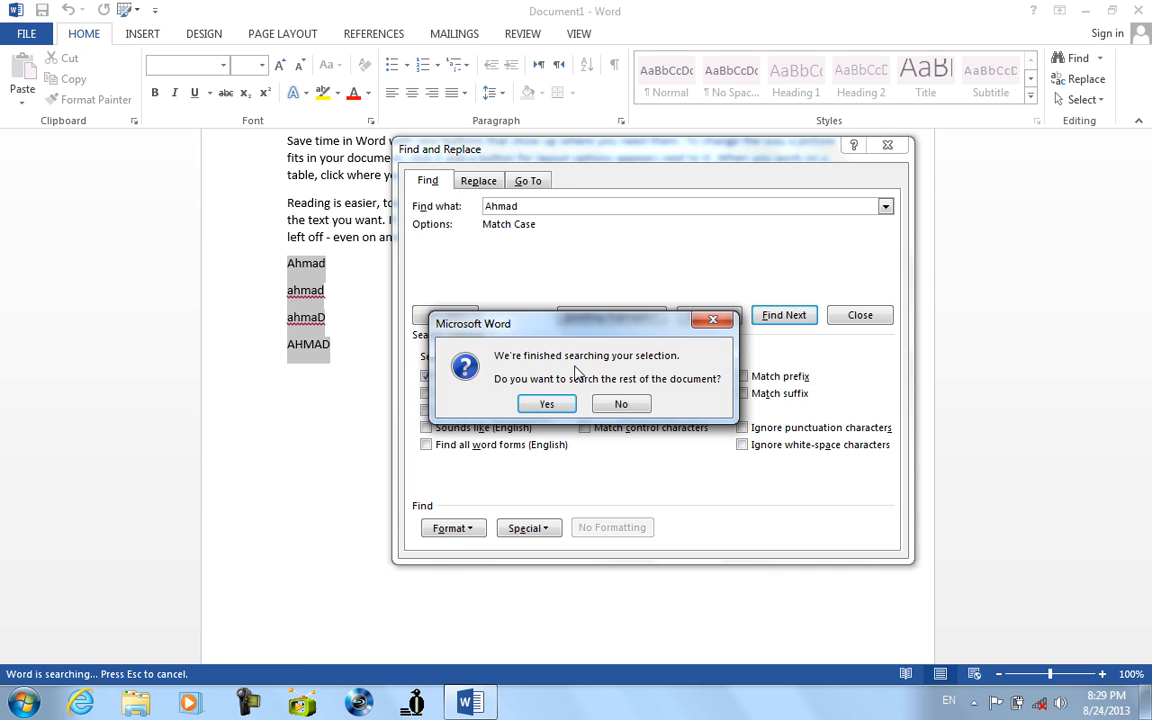
click(560, 404)
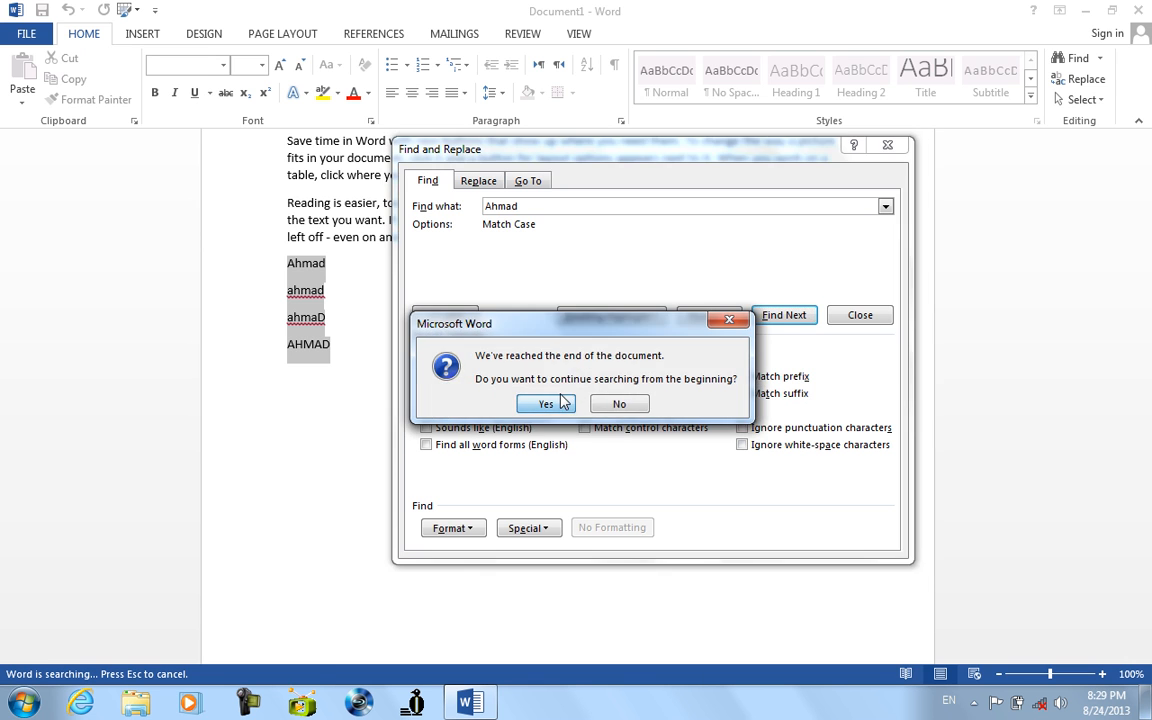
click(560, 404)
click(580, 404)
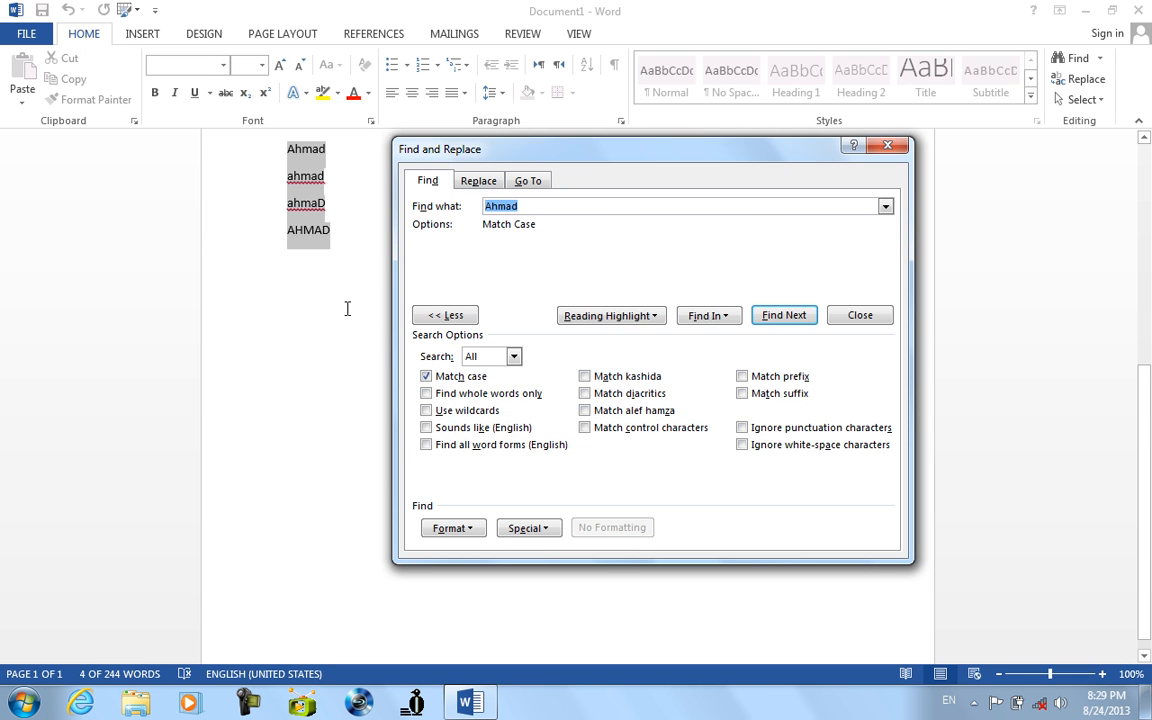
Step: Deselect the highlighted names and repeat the Match case search for the initial-capital spelling through the whole document
click(347, 309)
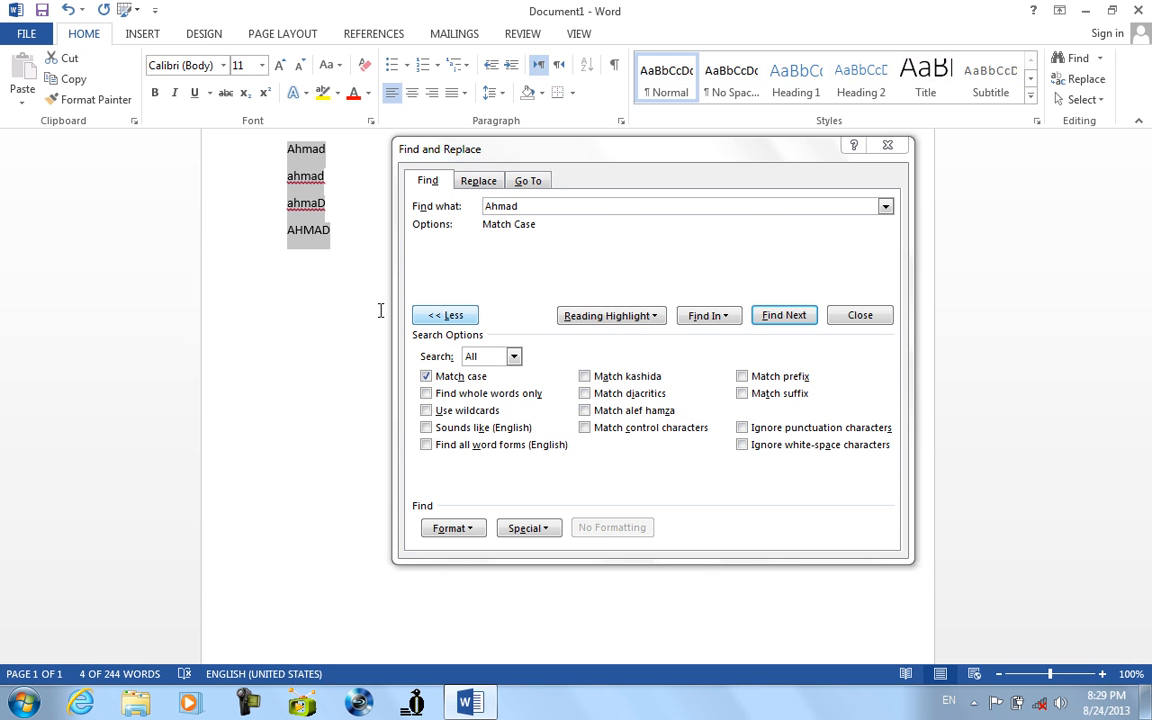
click(353, 296)
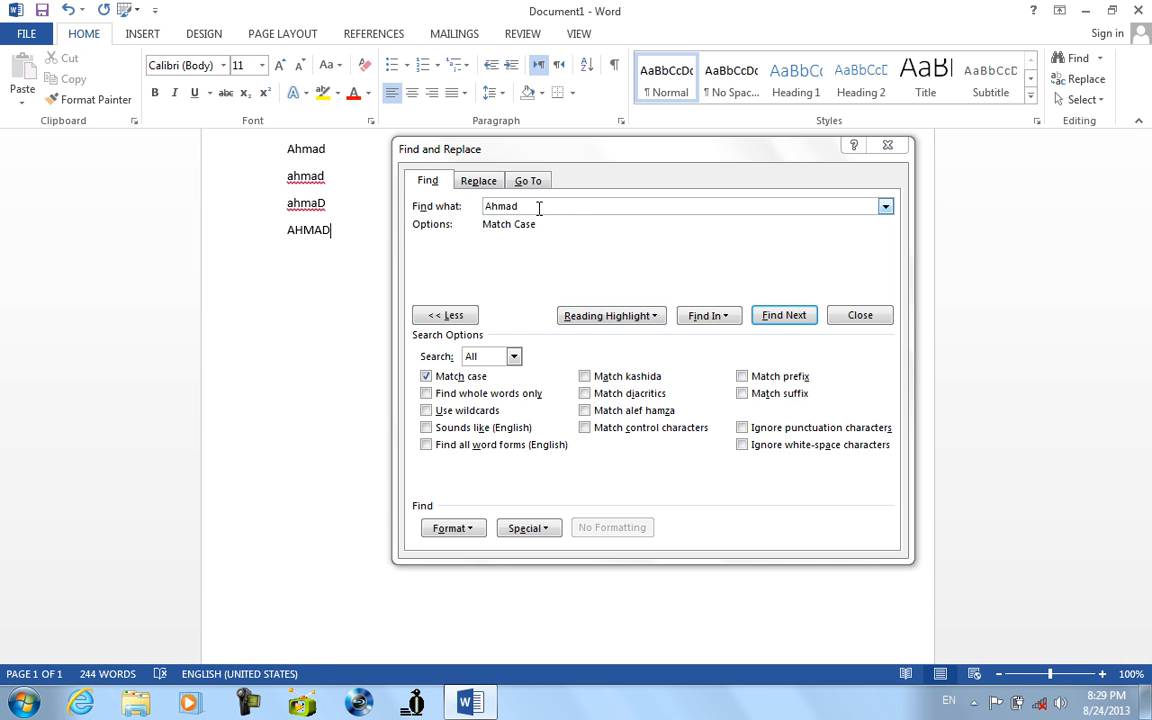
click(780, 316)
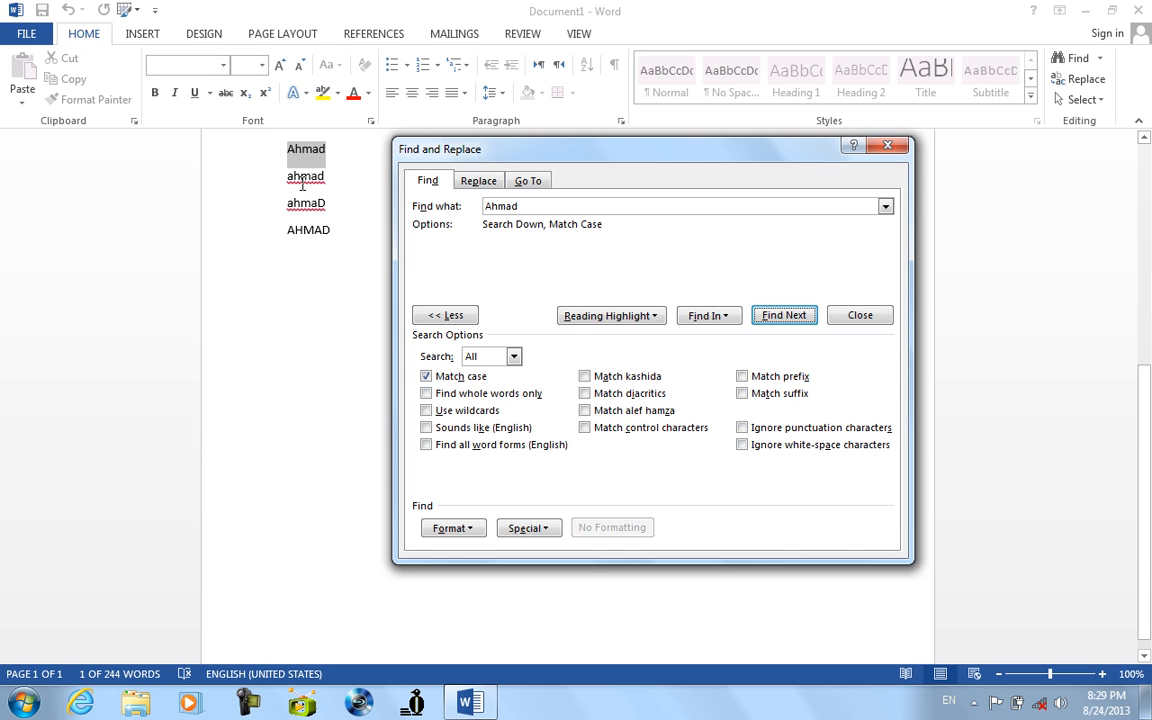
click(778, 316)
click(586, 402)
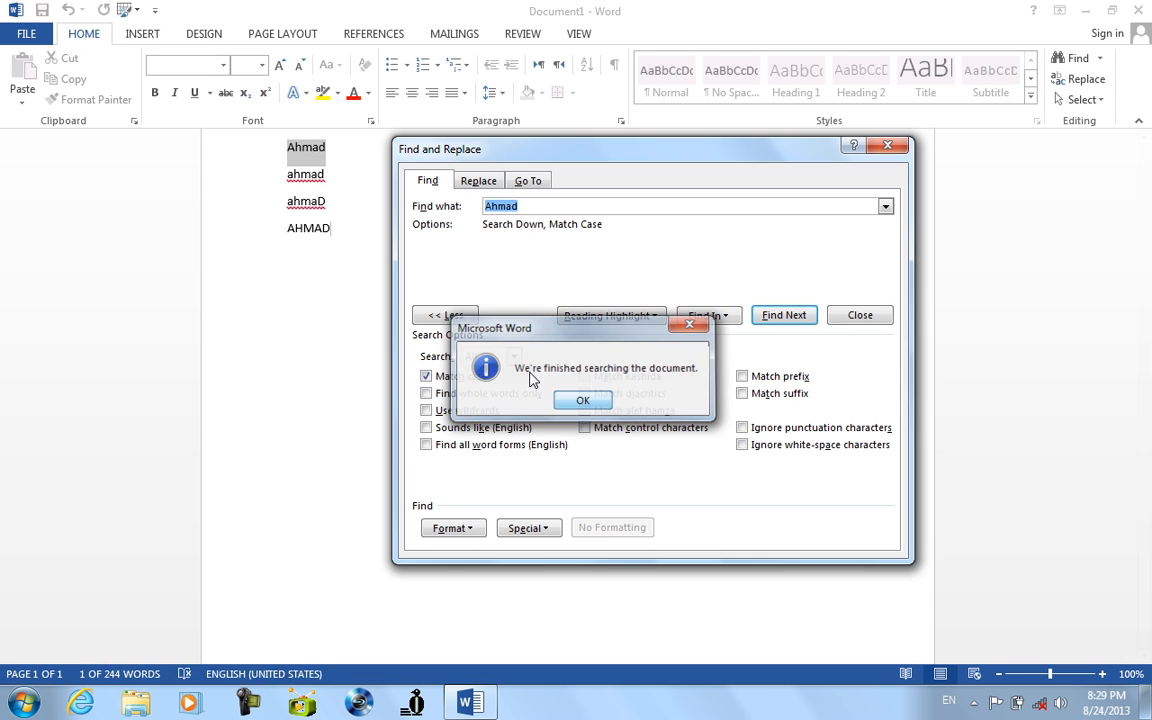
Step: Search with Match case for the sample name spelled with only its last letter capitalized, and close the find dialog
click(388, 340)
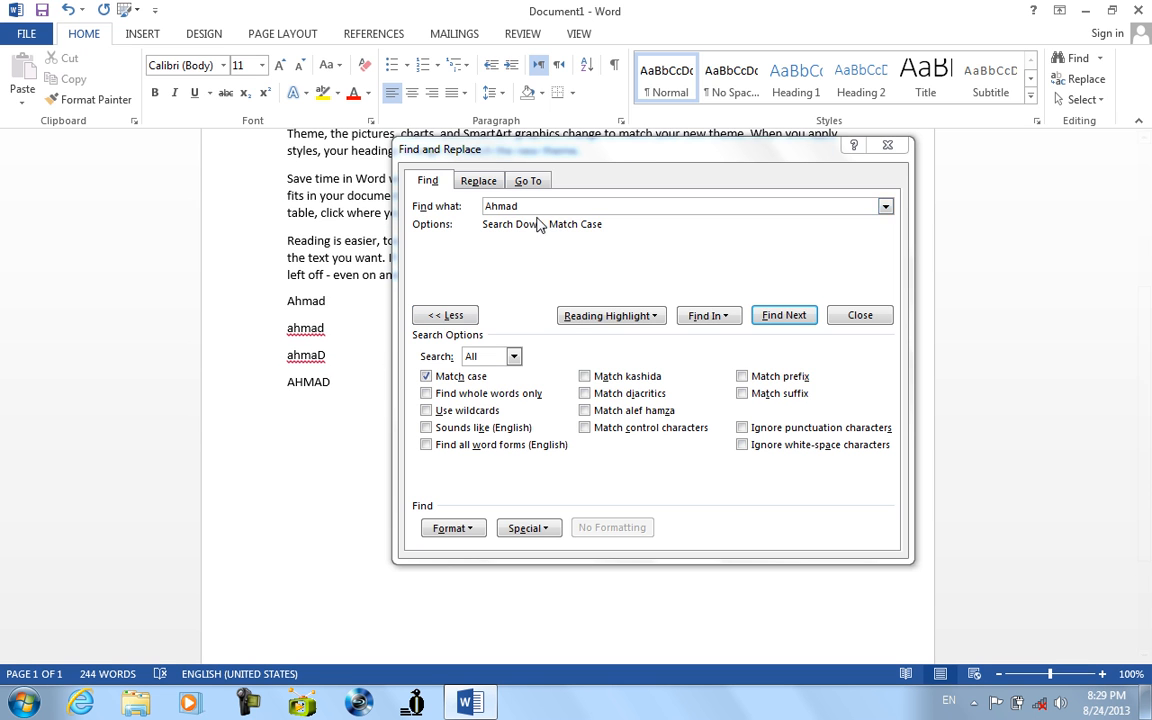
click(447, 213)
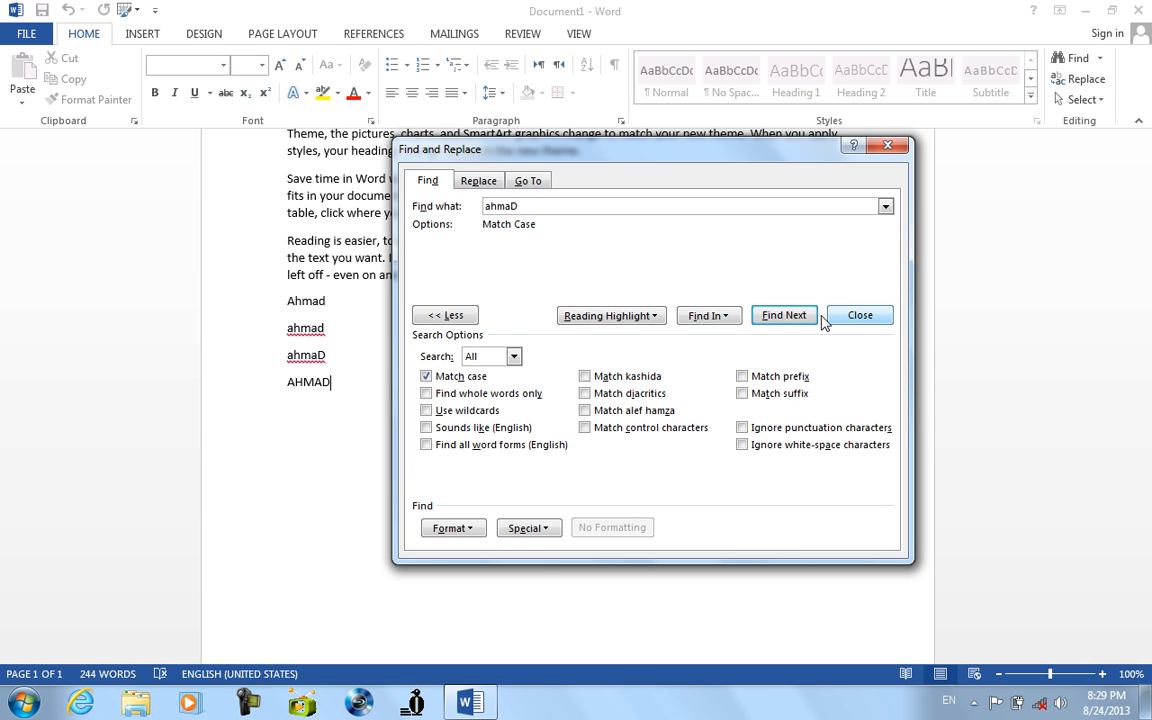
click(784, 315)
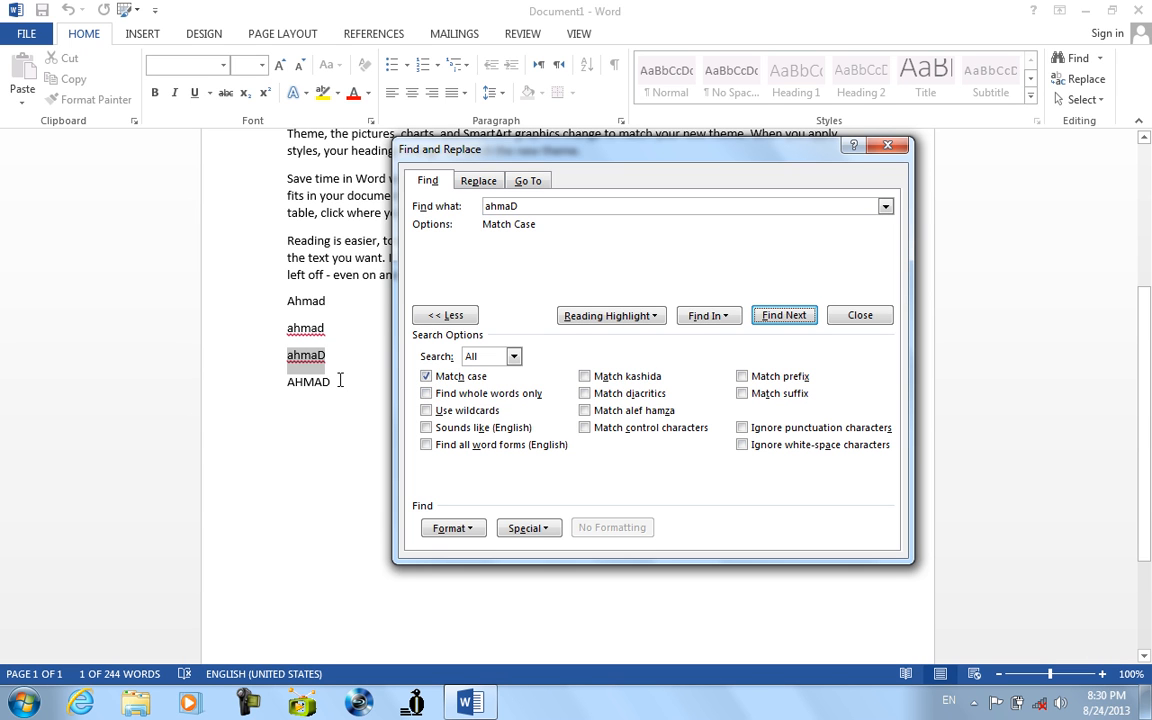
click(886, 148)
Step: Add a new line reading "Ahm" below the last name in the list, followed by an empty line
click(302, 420)
key(Return)
text(ahm)
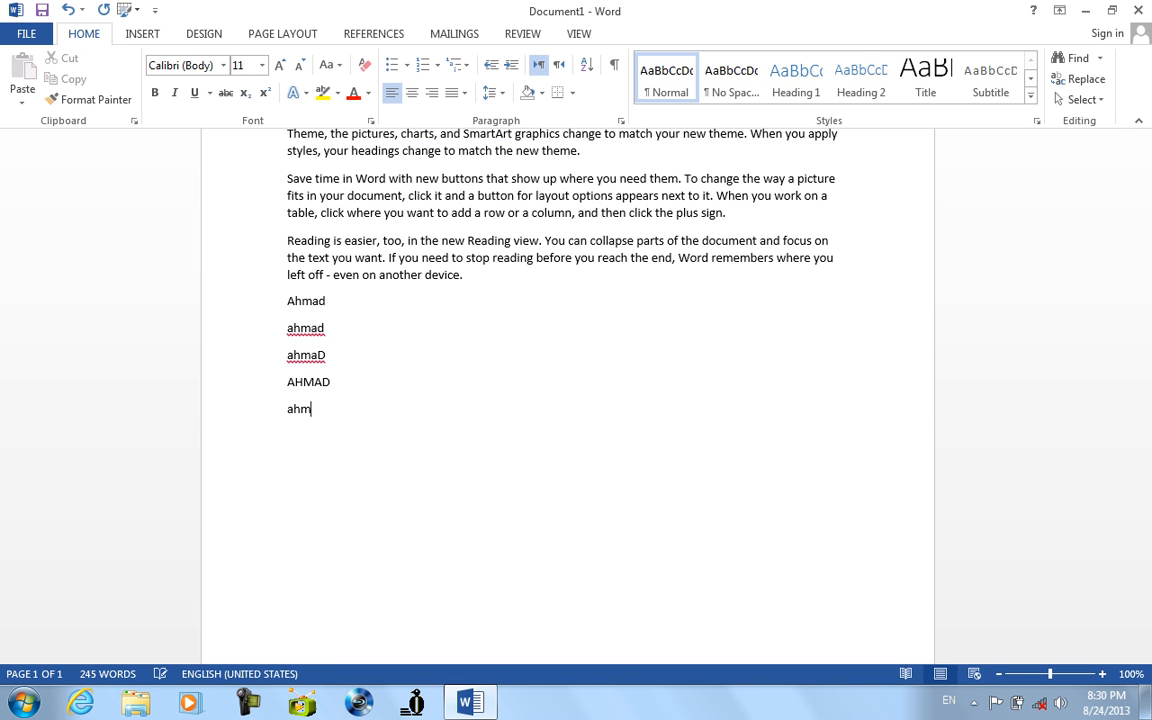
key(Return)
Step: Reopen Advanced Find, disable Match case, and step through all spellings of the sample name
click(1099, 58)
click(1070, 103)
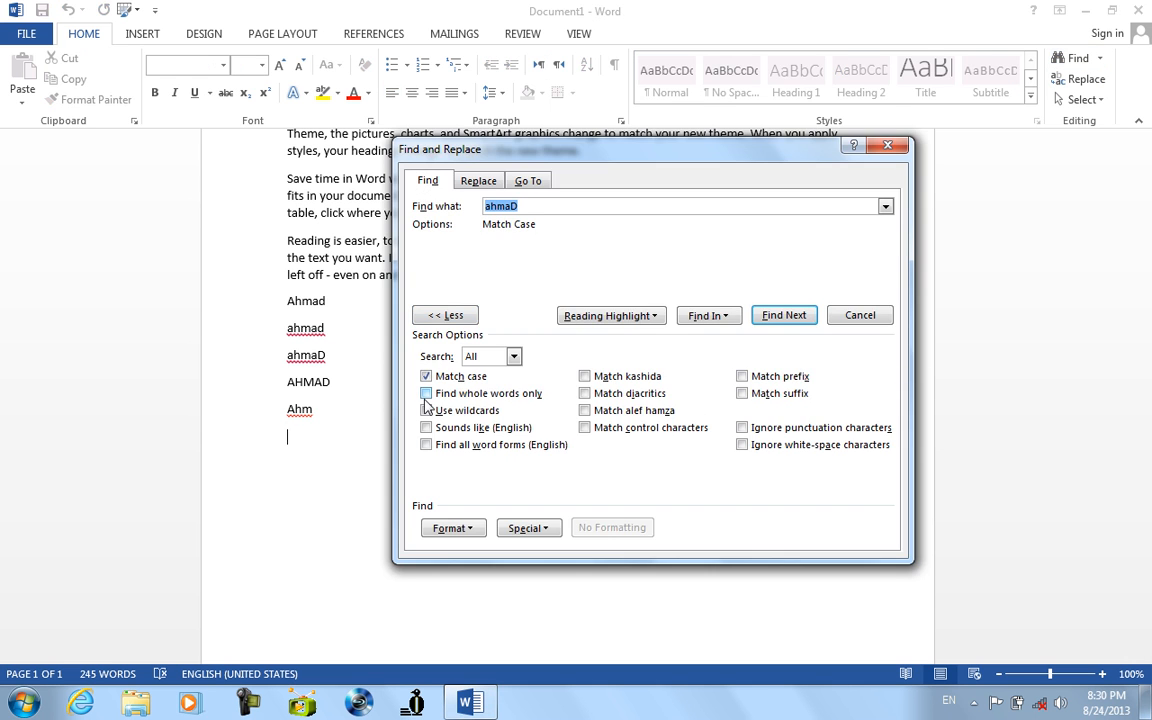
click(426, 376)
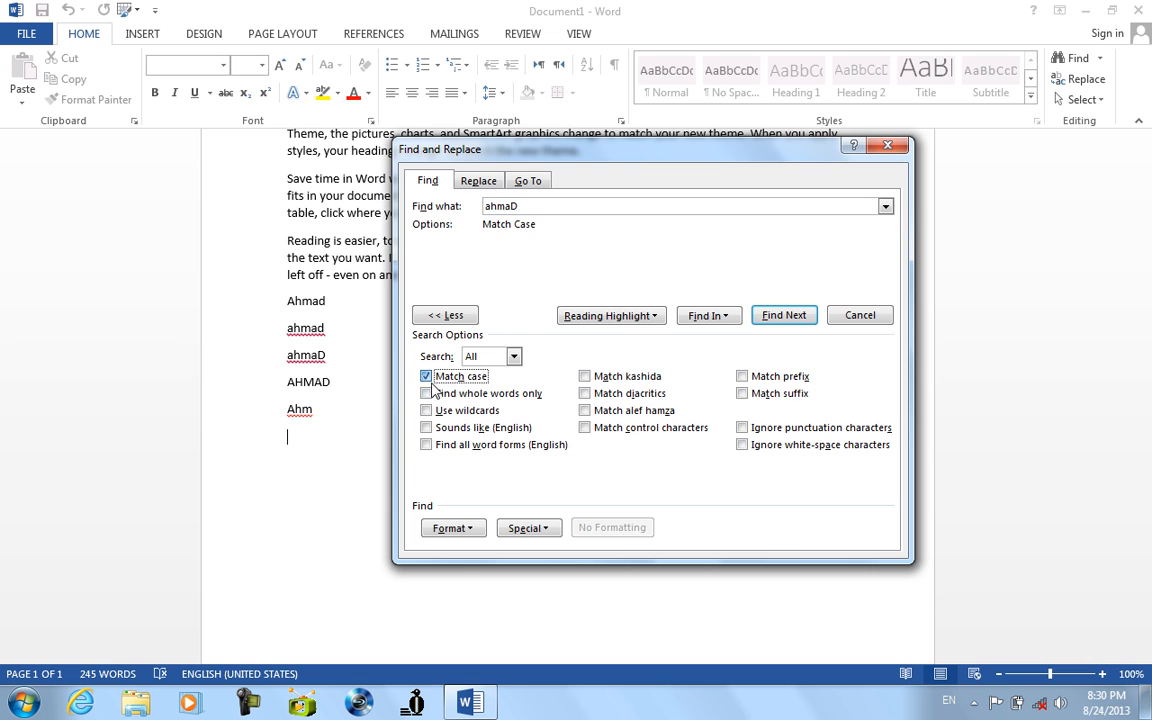
click(771, 321)
click(771, 321)
click(771, 321)
click(771, 321)
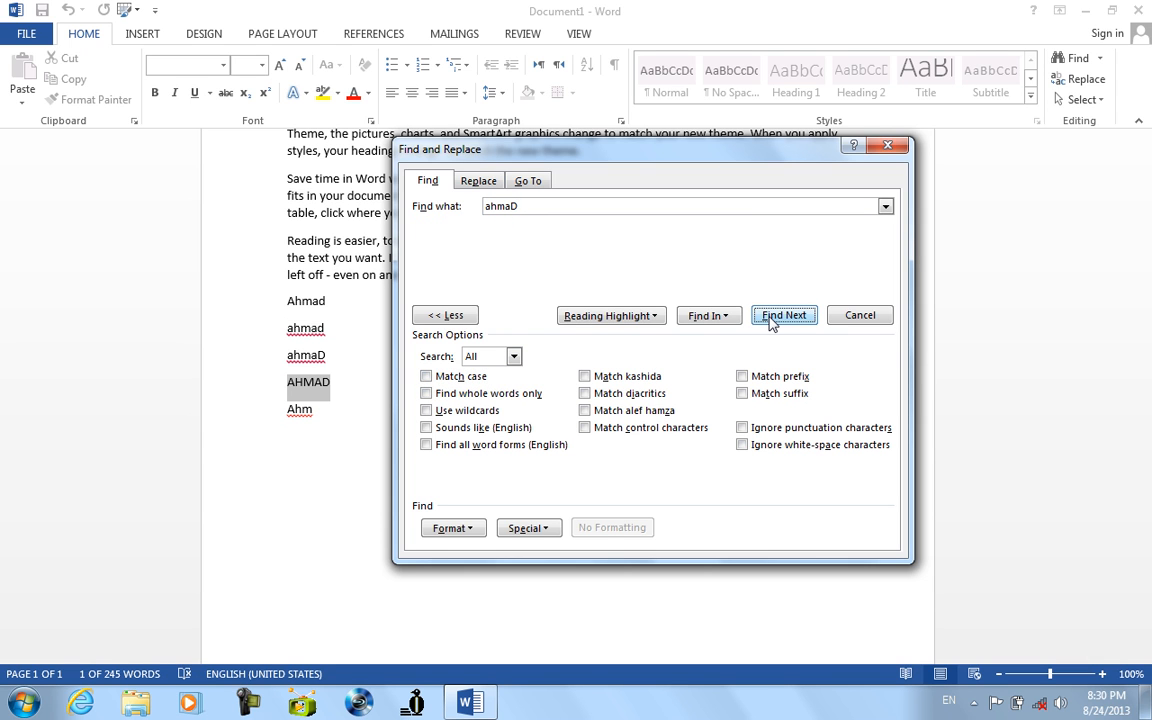
Step: Search the document for "ahm" with Find whole words only enabled, and disable that option again
click(441, 395)
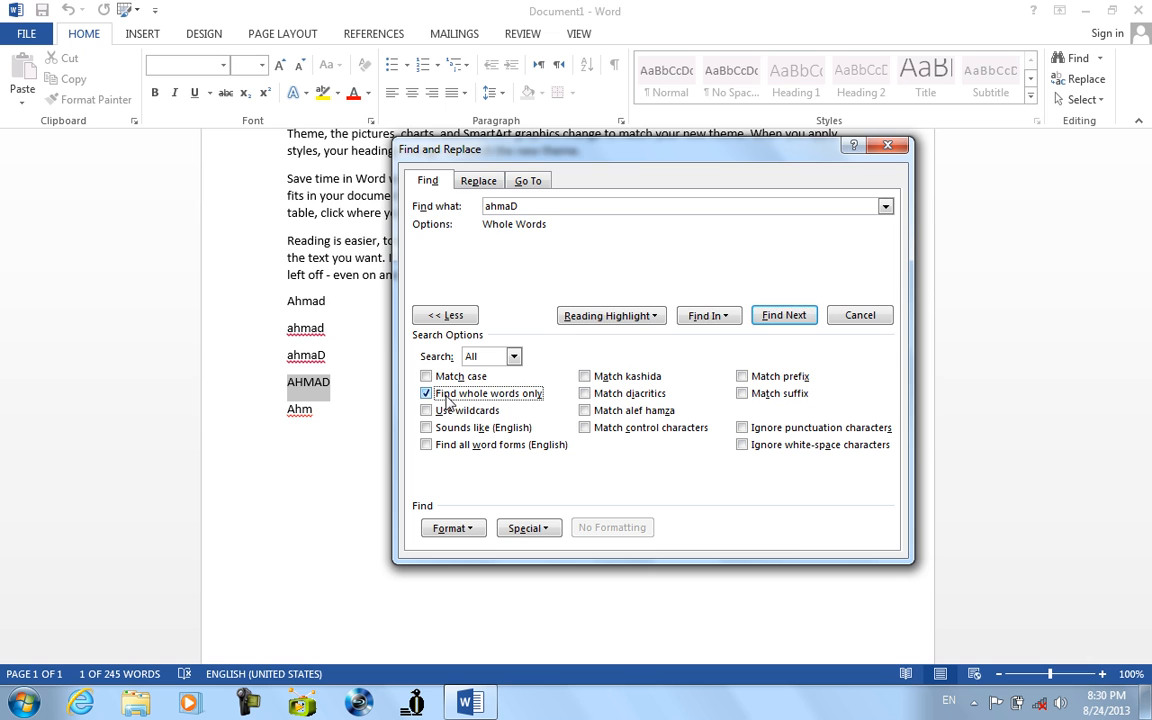
double_click(520, 206)
text(a)
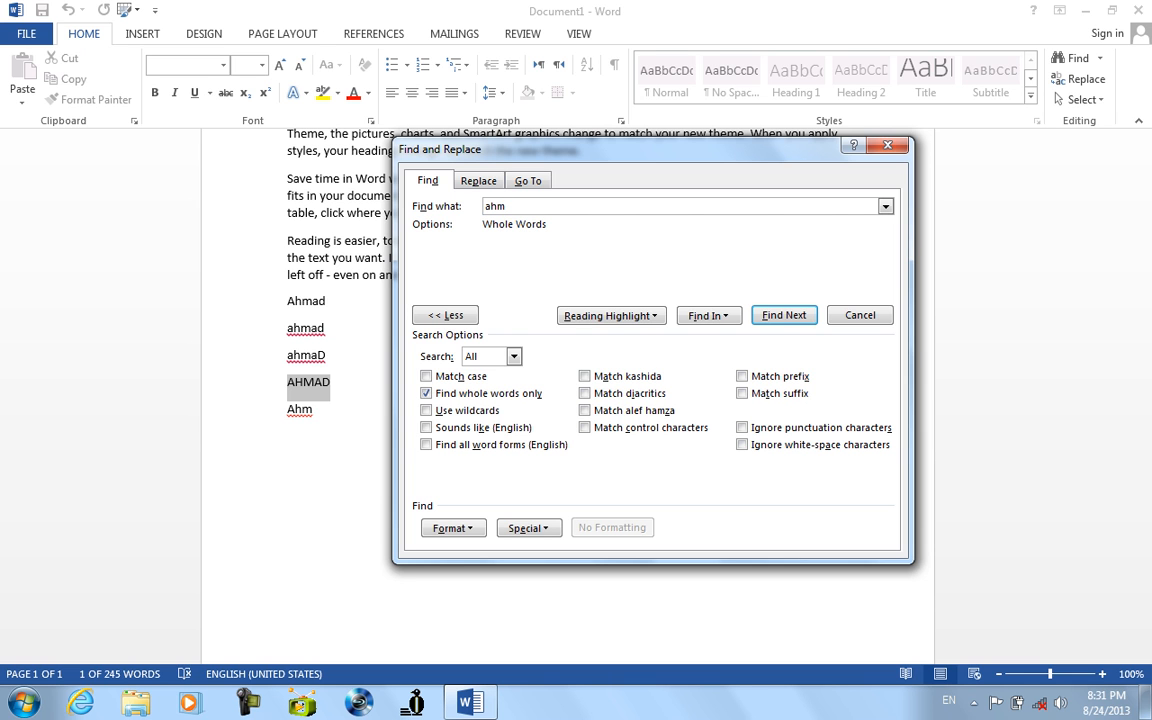
click(785, 316)
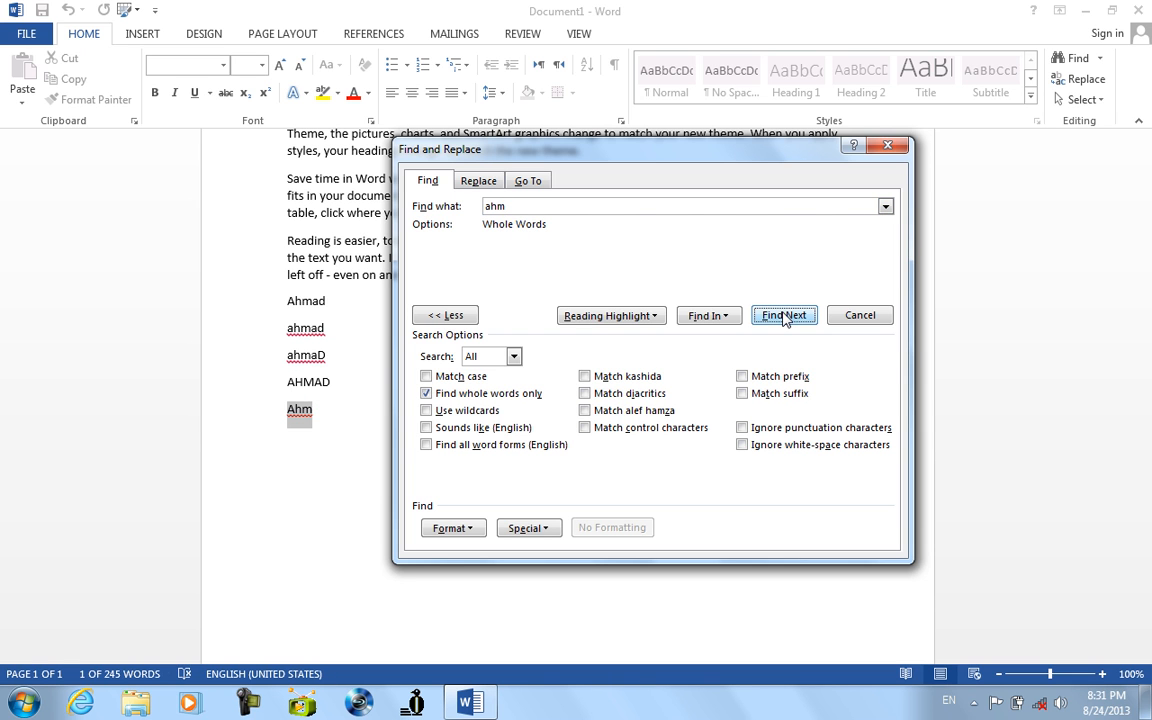
click(785, 316)
click(584, 402)
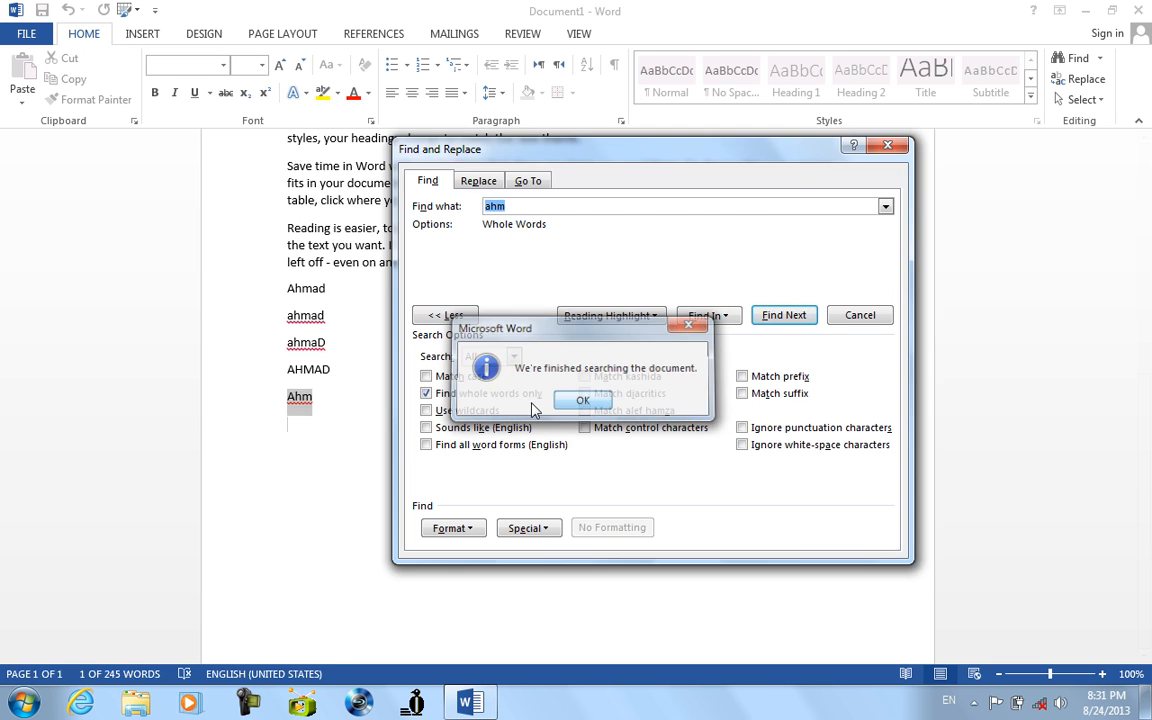
click(500, 393)
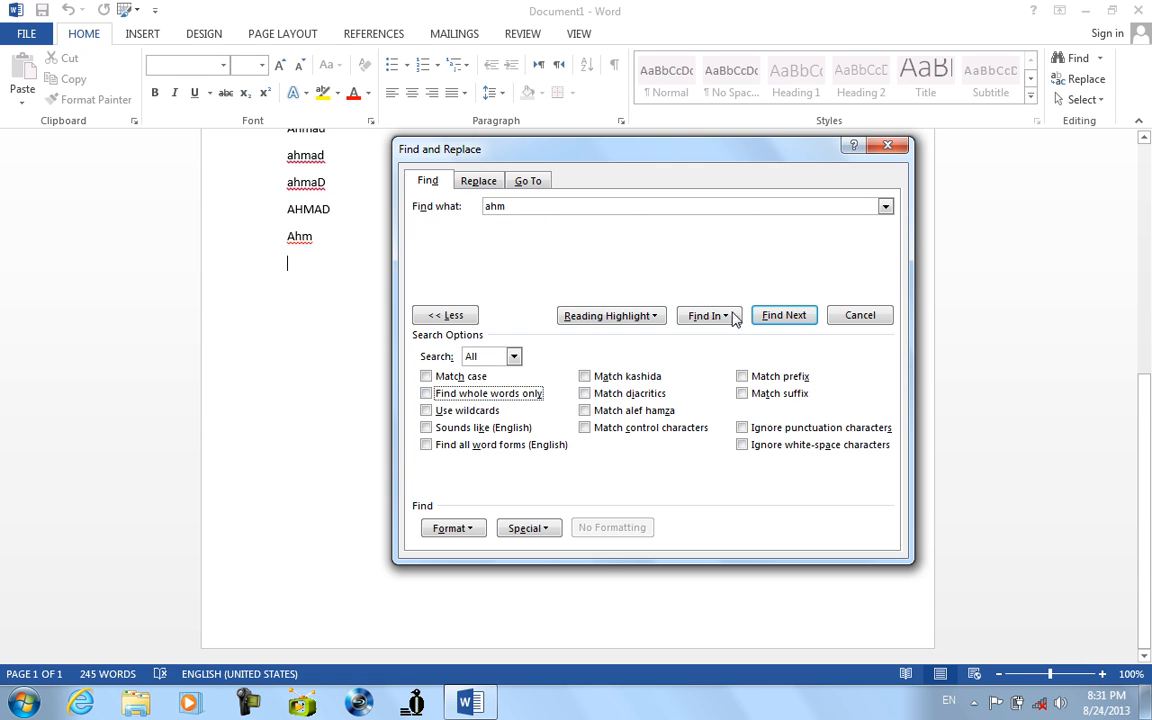
Step: Step through the matches of "ahm" without whole-word matching, and repeat the search with Find whole words only enabled
click(783, 316)
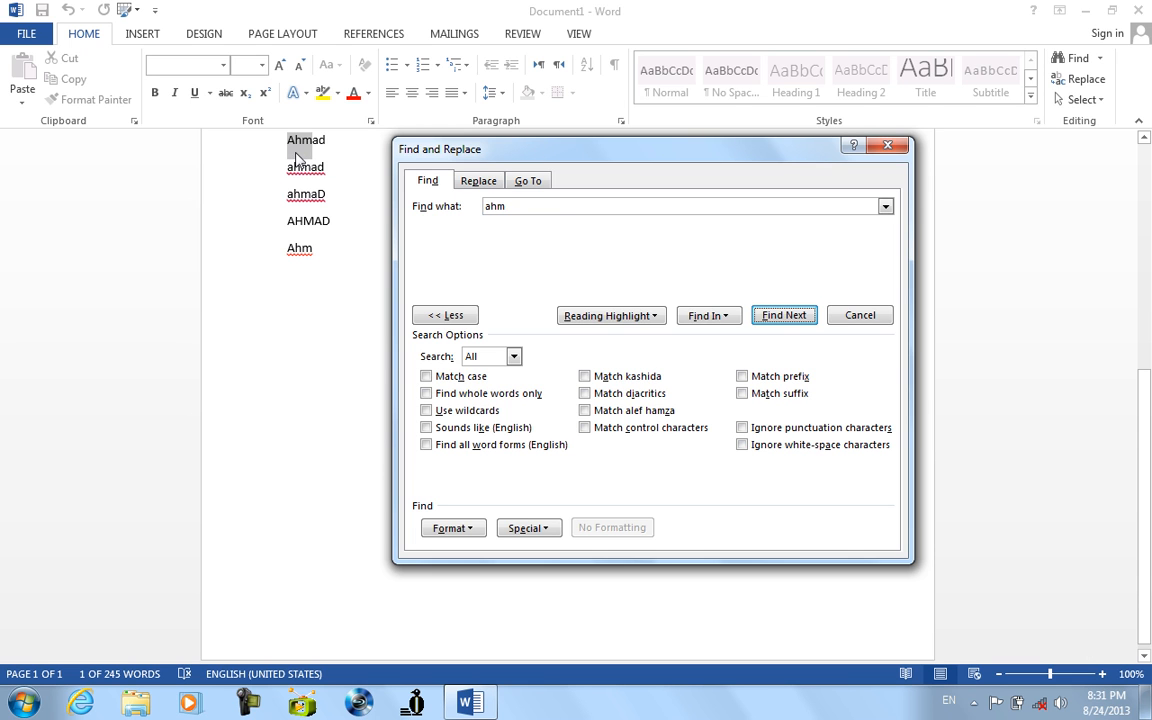
click(777, 316)
click(777, 316)
click(778, 316)
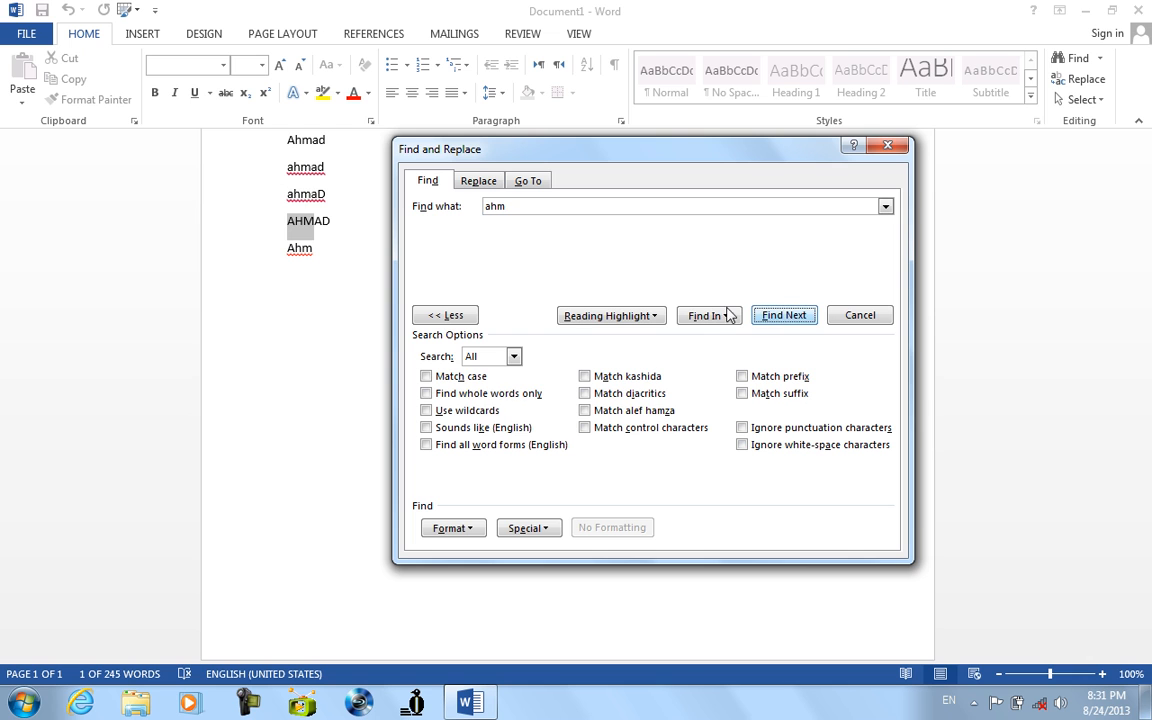
click(485, 394)
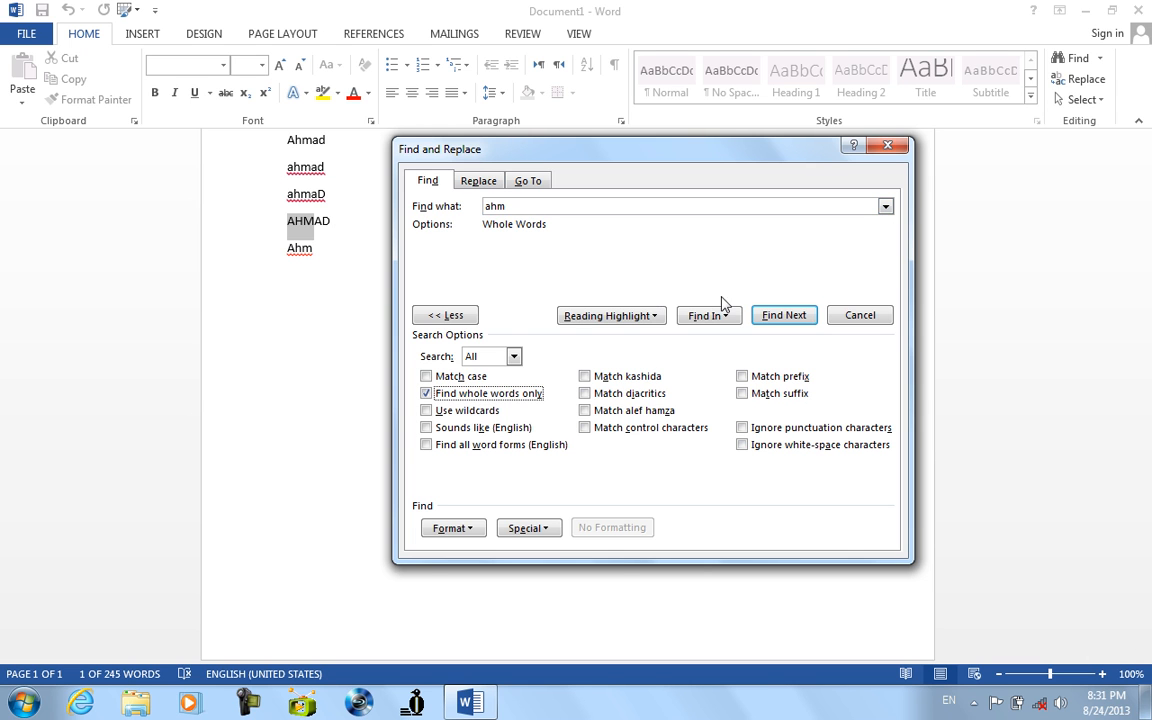
click(773, 318)
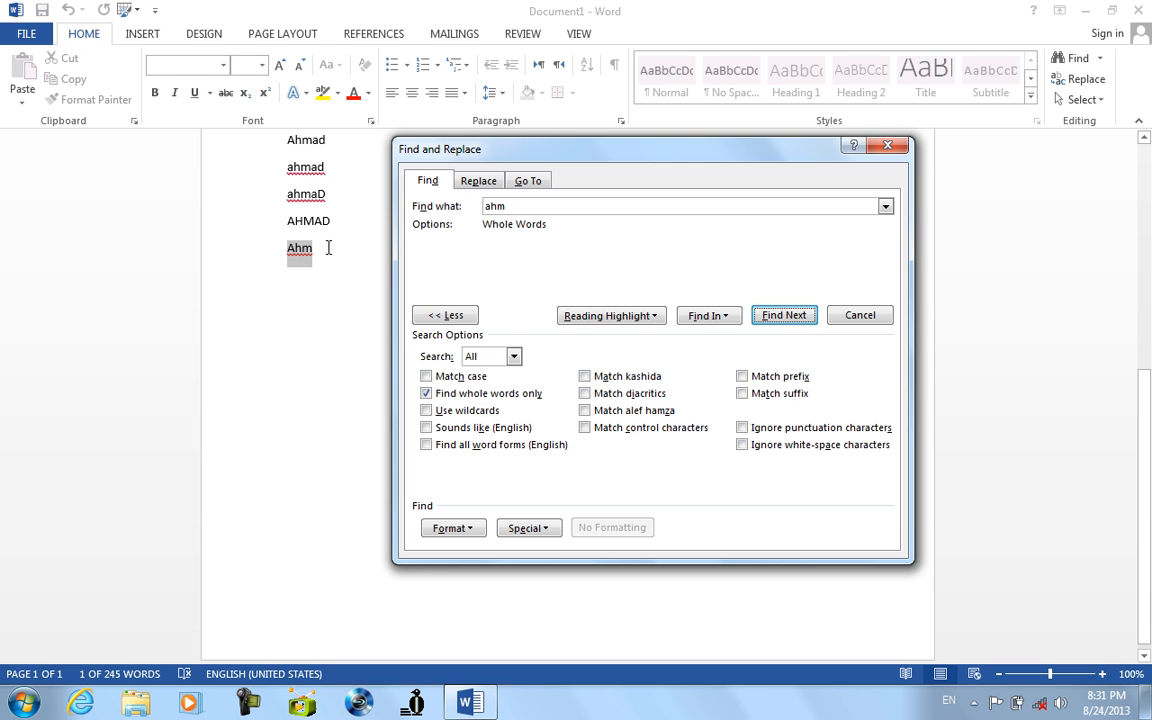
Step: Add two lines below "Ahm" with sample names differing only in their fourth letter (i or e), followed by an empty line
click(317, 318)
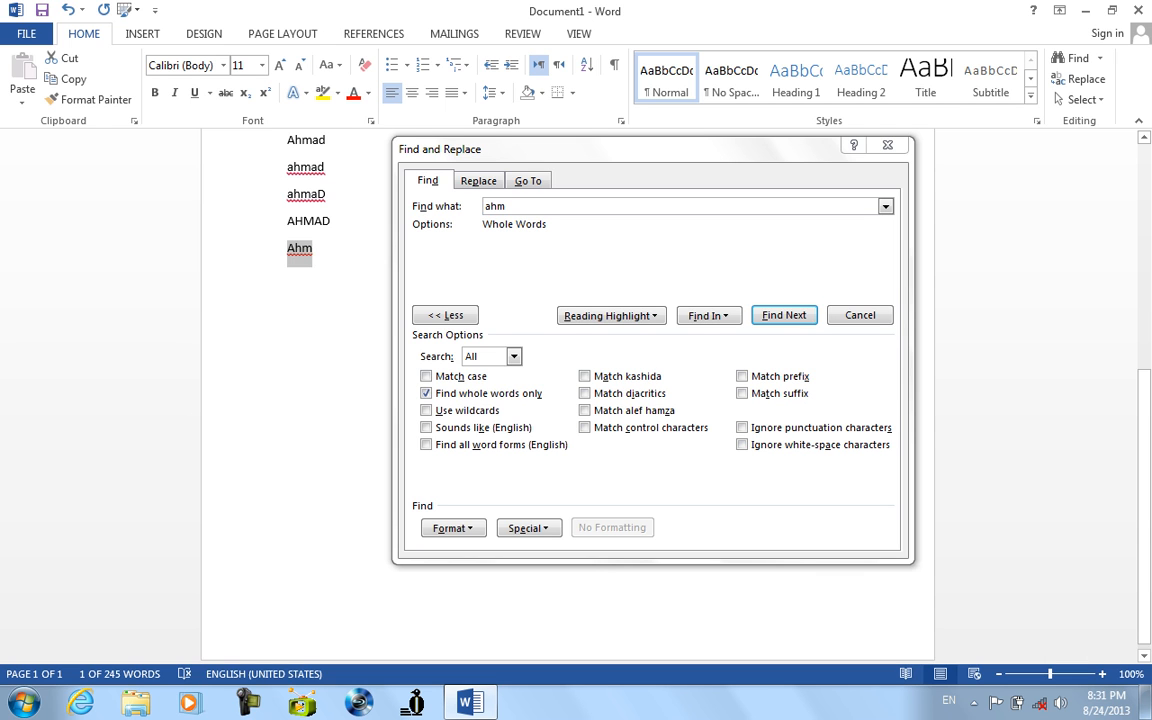
click(288, 275)
text(hamid)
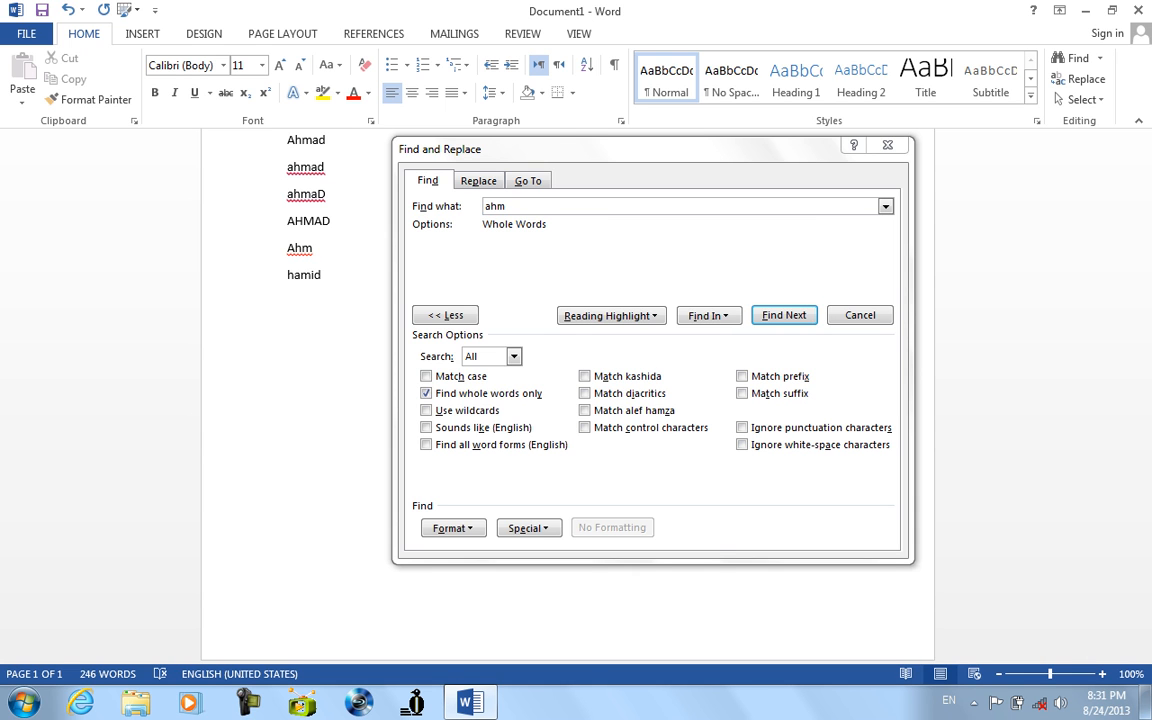
key(Return)
text(hamed)
key(Return)
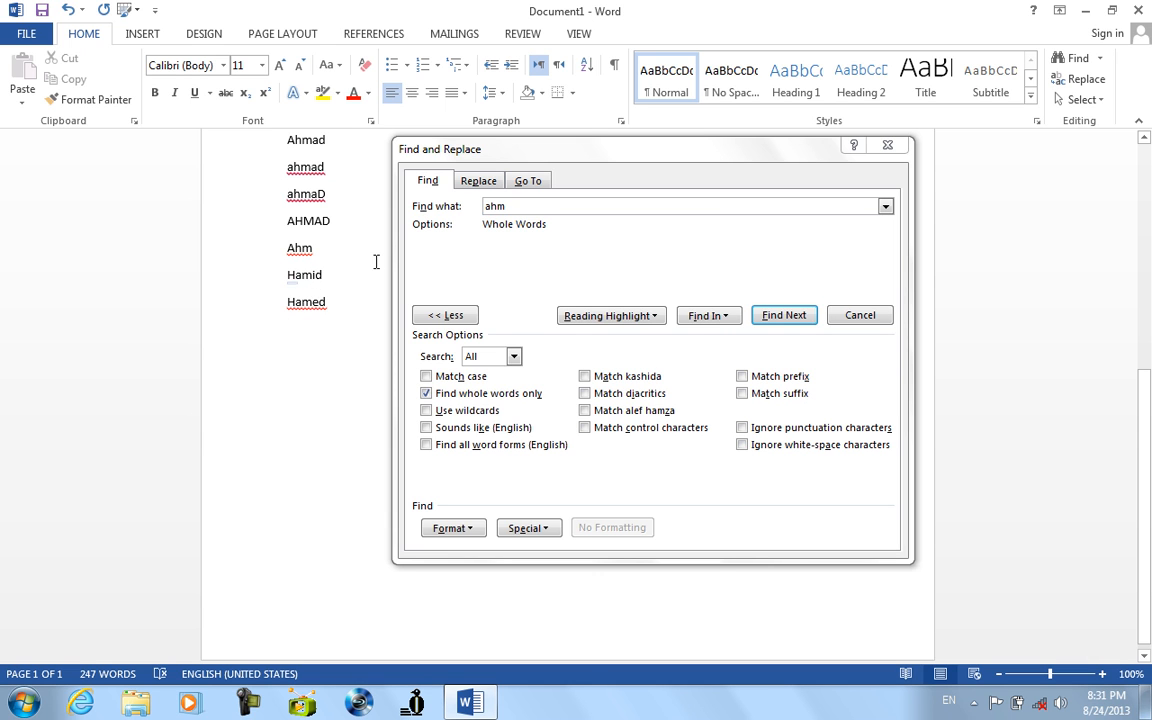
Step: Enter "ham?d" as the search text in the find dialog, and decline turning on Sticky Keys
click(519, 205)
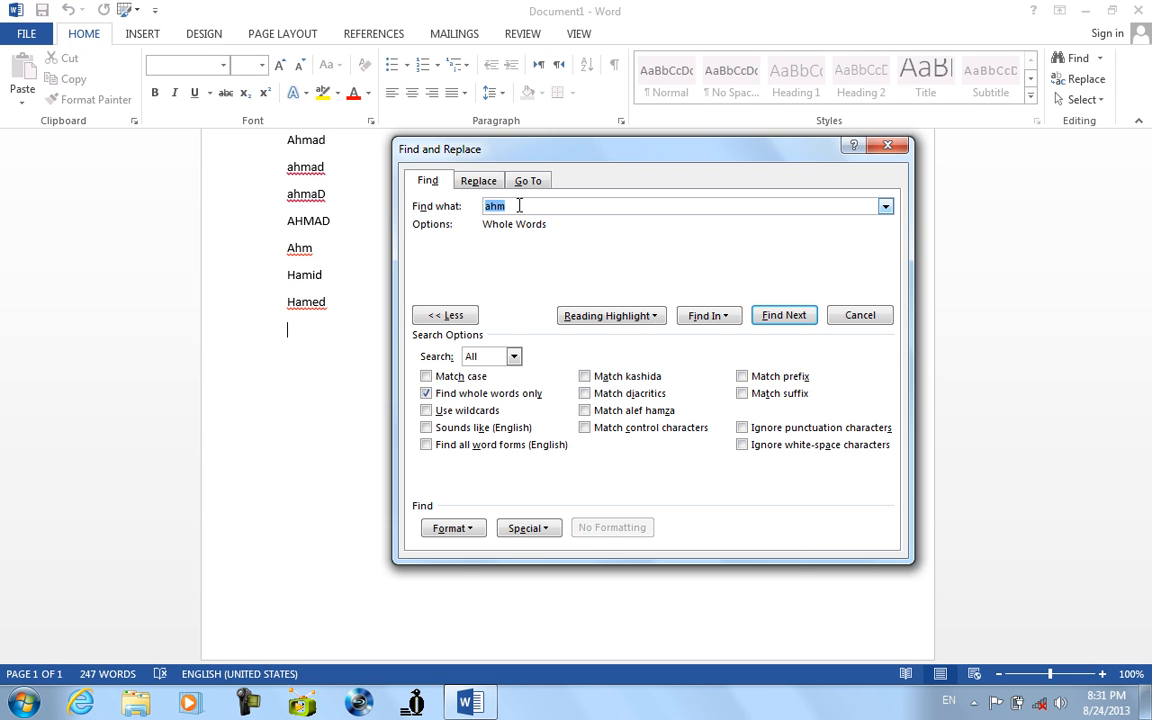
text(ha)
text(m?)
key(shift)
key(shift)
key(shift)
key(shift)
key(shift)
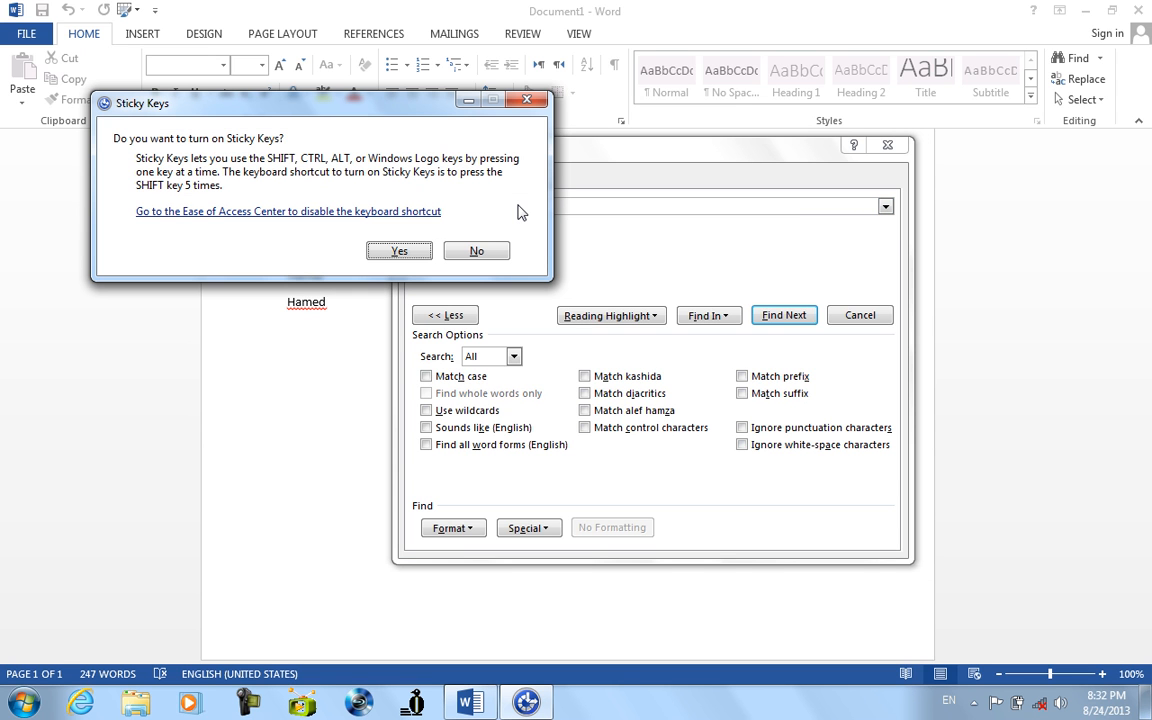
click(477, 251)
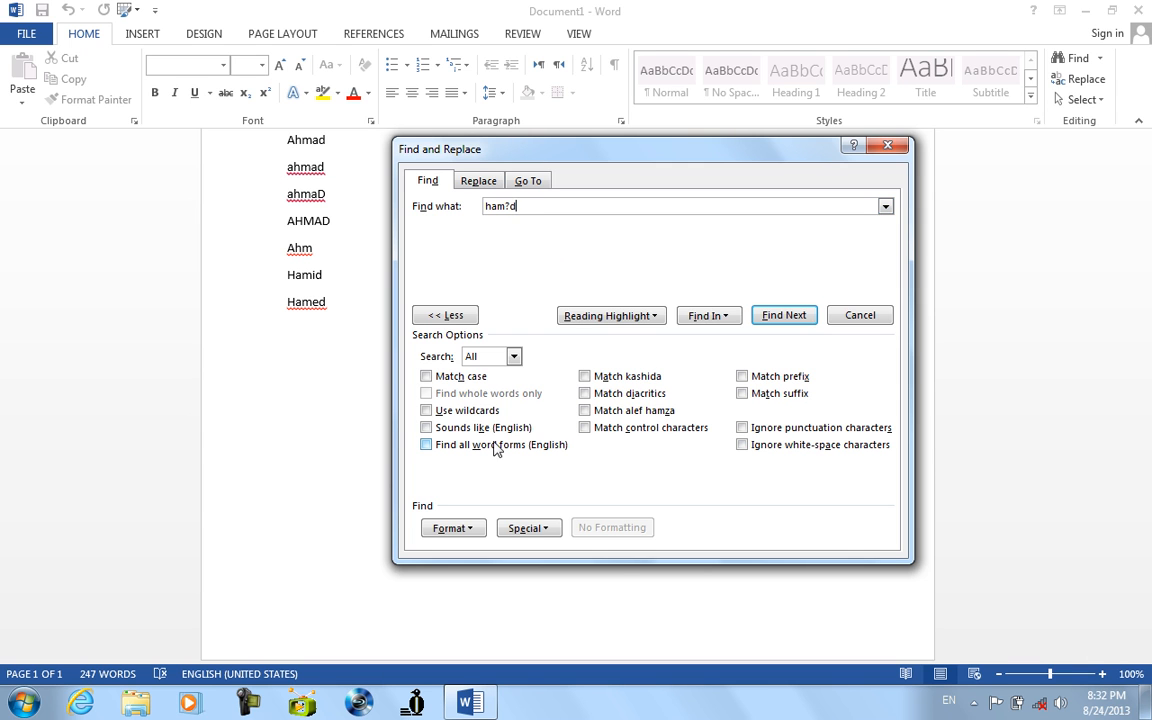
Step: Search the document for "ham?d" with Use wildcards enabled, and close the find dialog
click(455, 419)
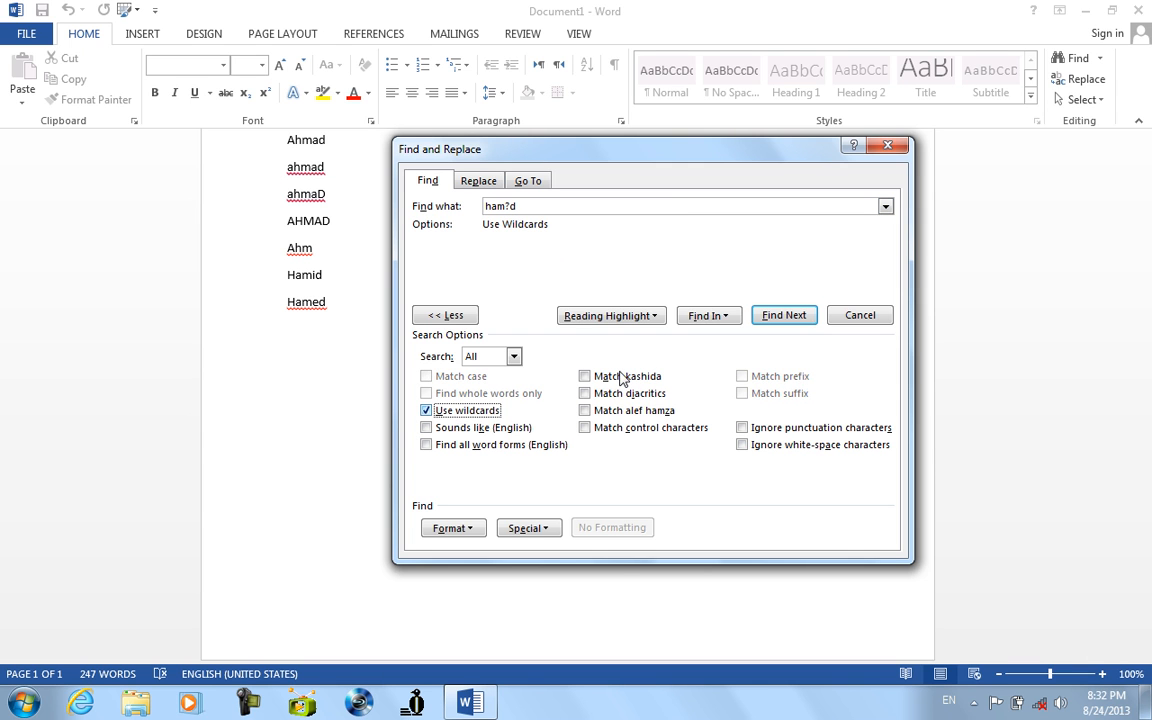
click(794, 317)
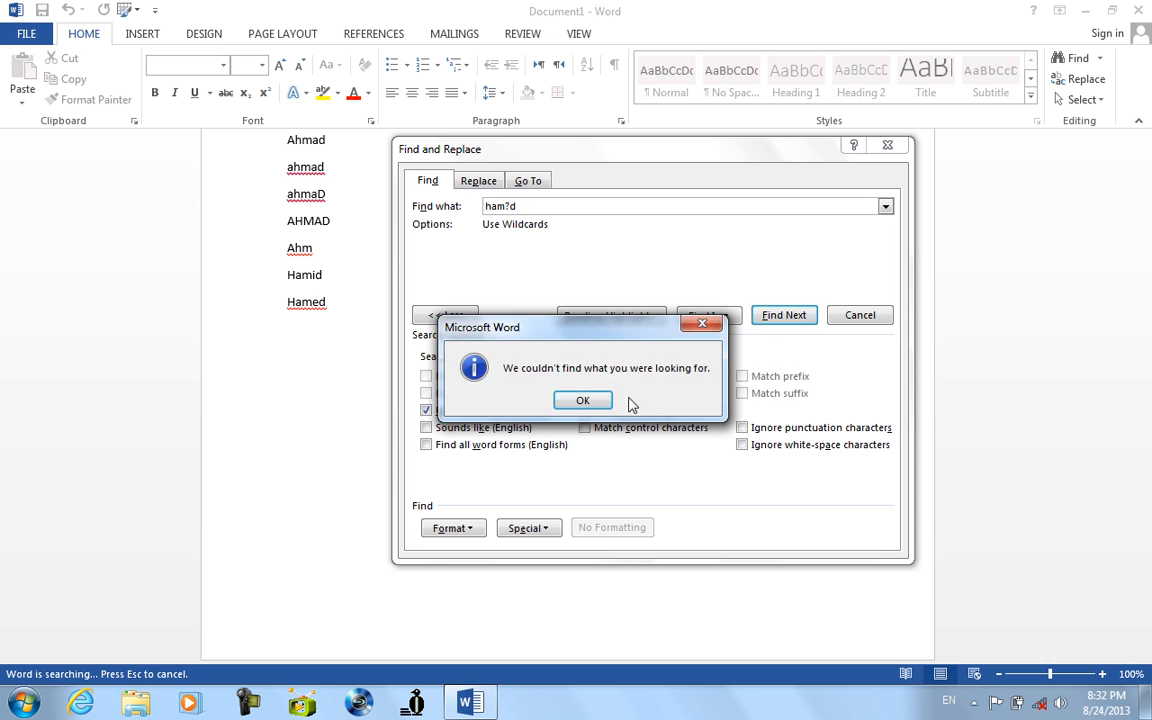
click(586, 398)
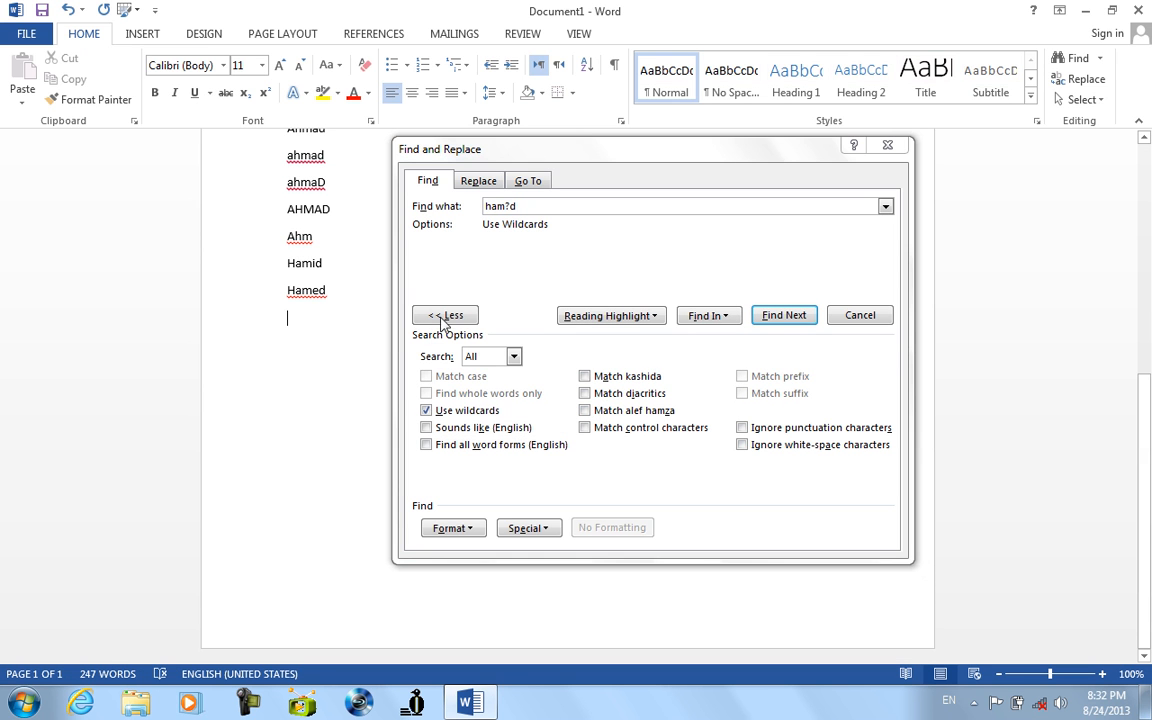
click(783, 315)
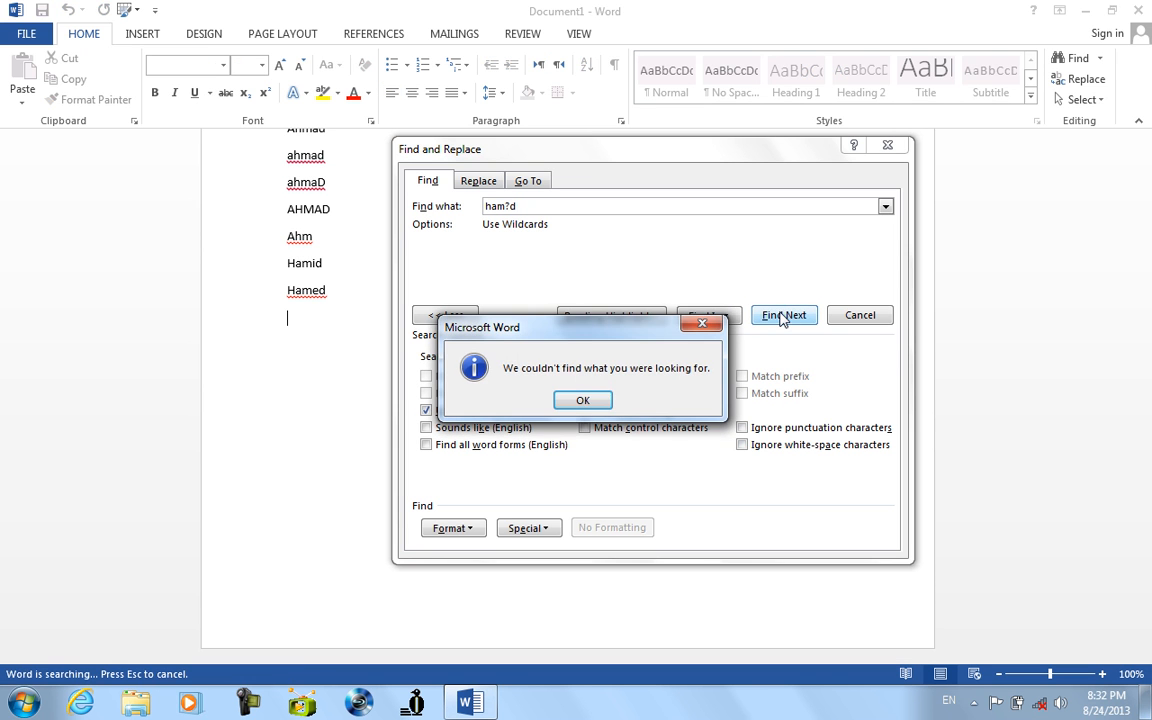
click(582, 399)
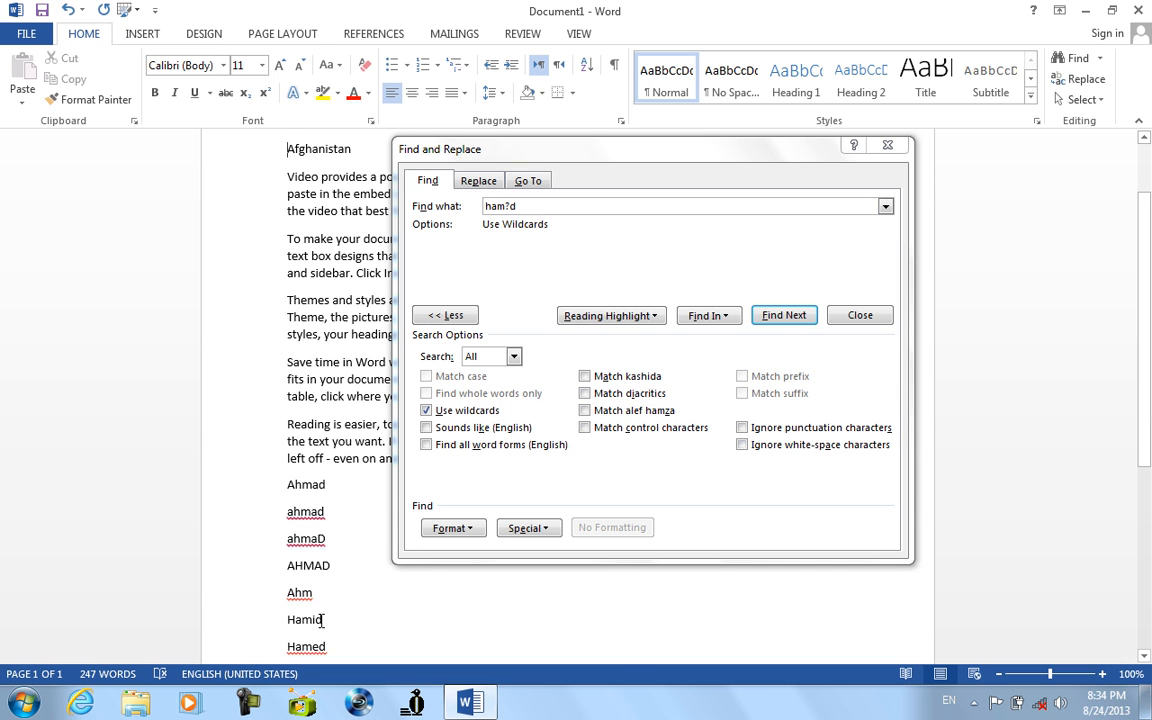
drag(316, 620, 312, 625)
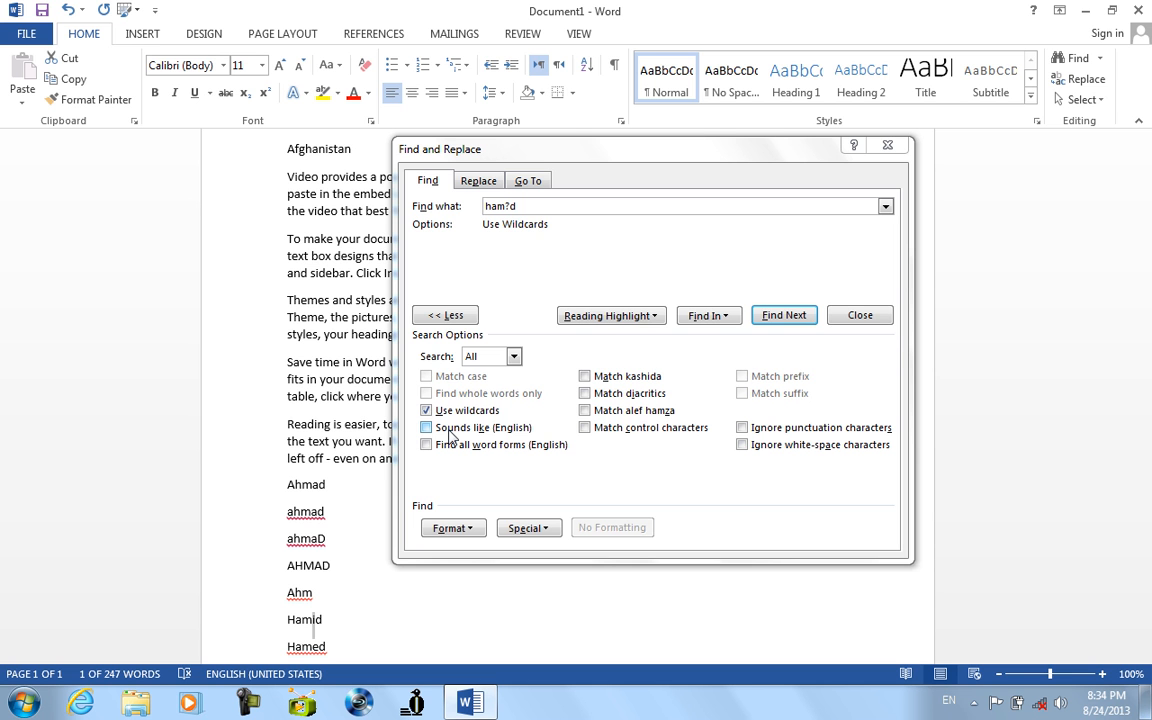
click(872, 315)
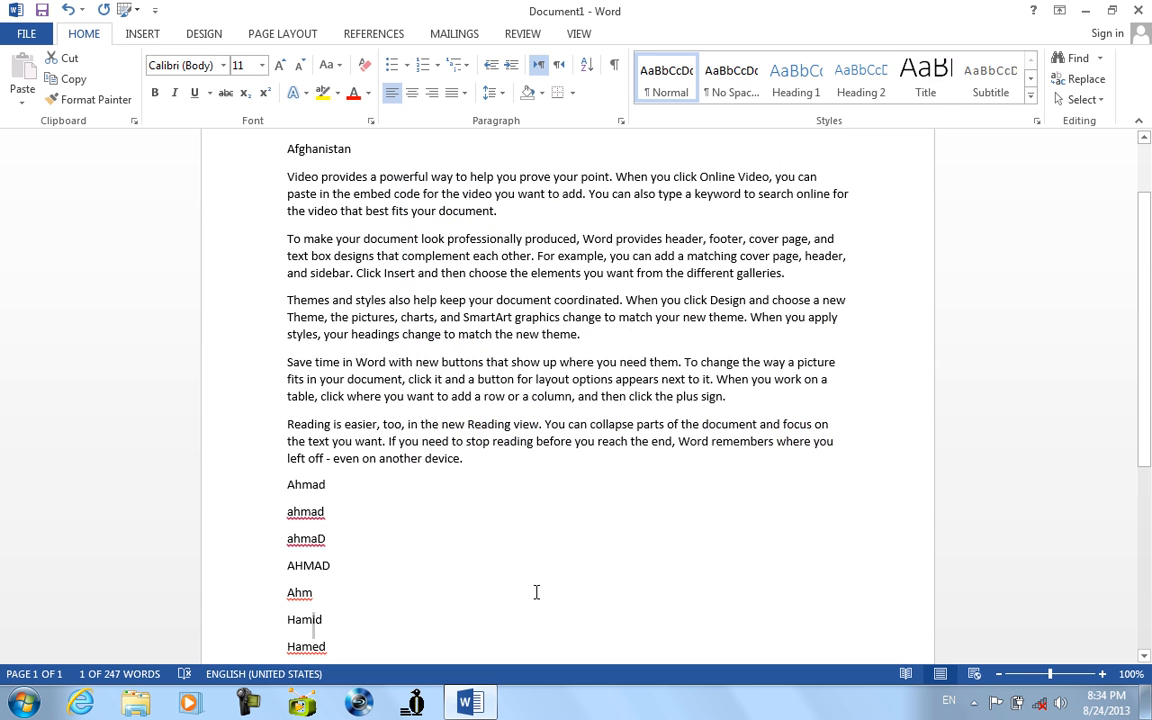
Step: Add the lines "Week", "Weak" and "Wake" at the end of the list, followed by an empty line
scroll(534, 593, down, 4)
click(340, 519)
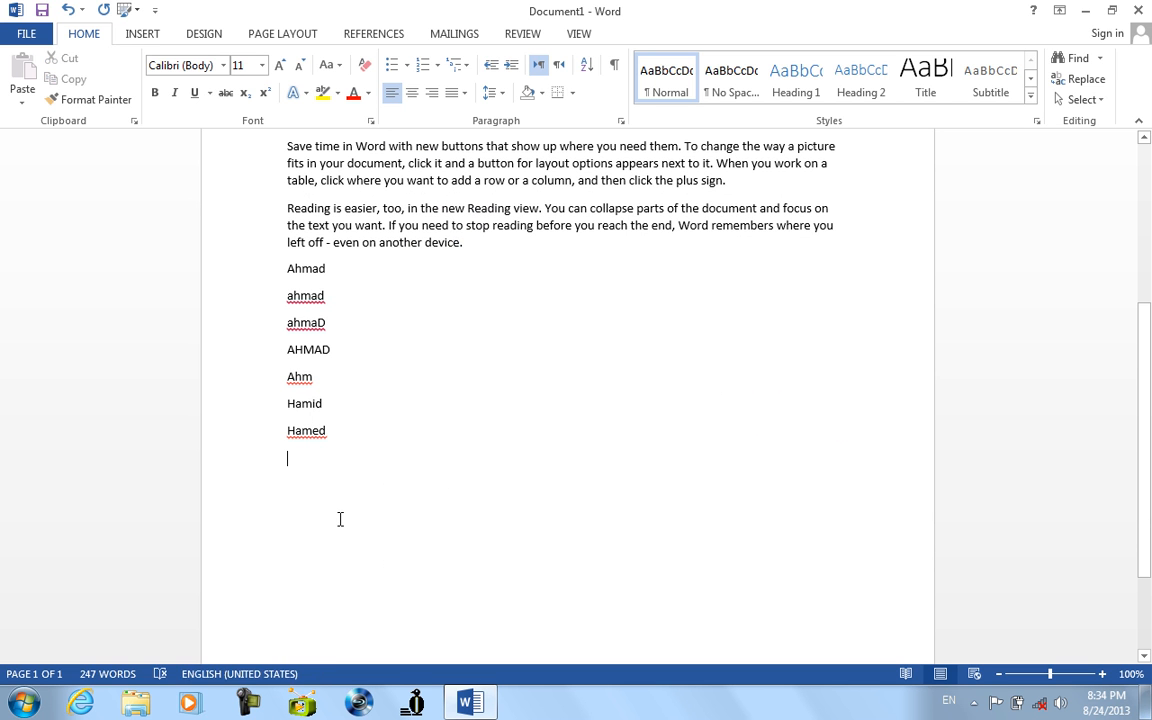
text(week)
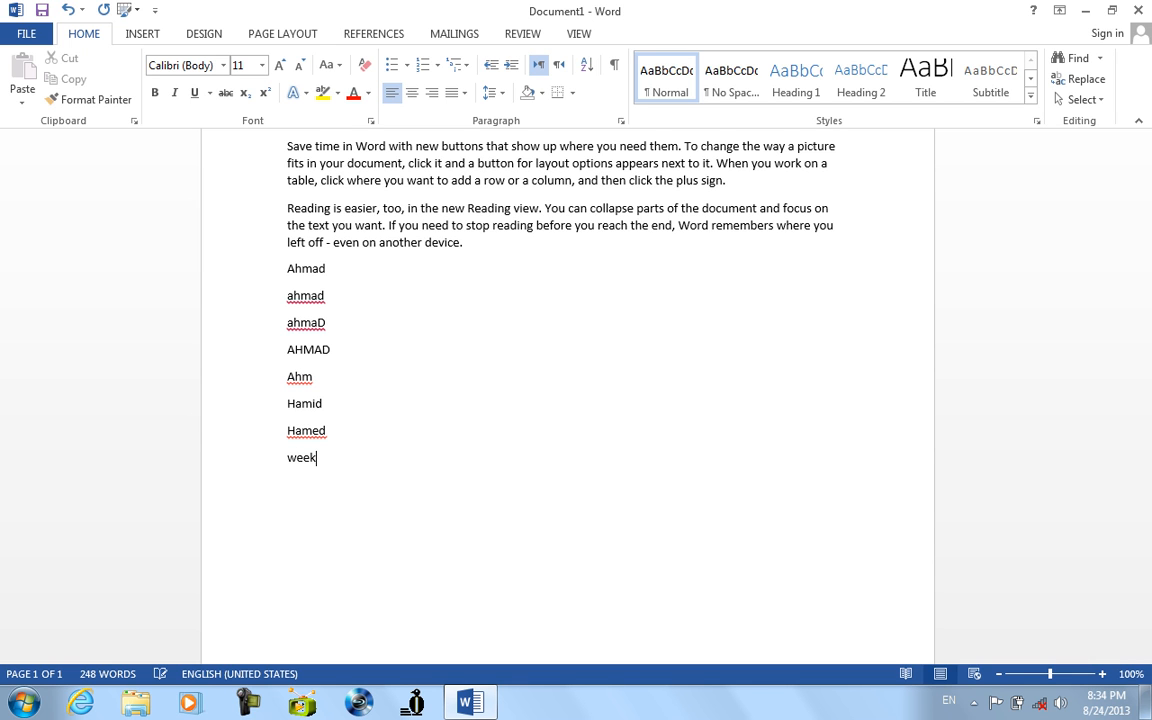
key(Return)
text(weak)
key(Return)
text(wak)
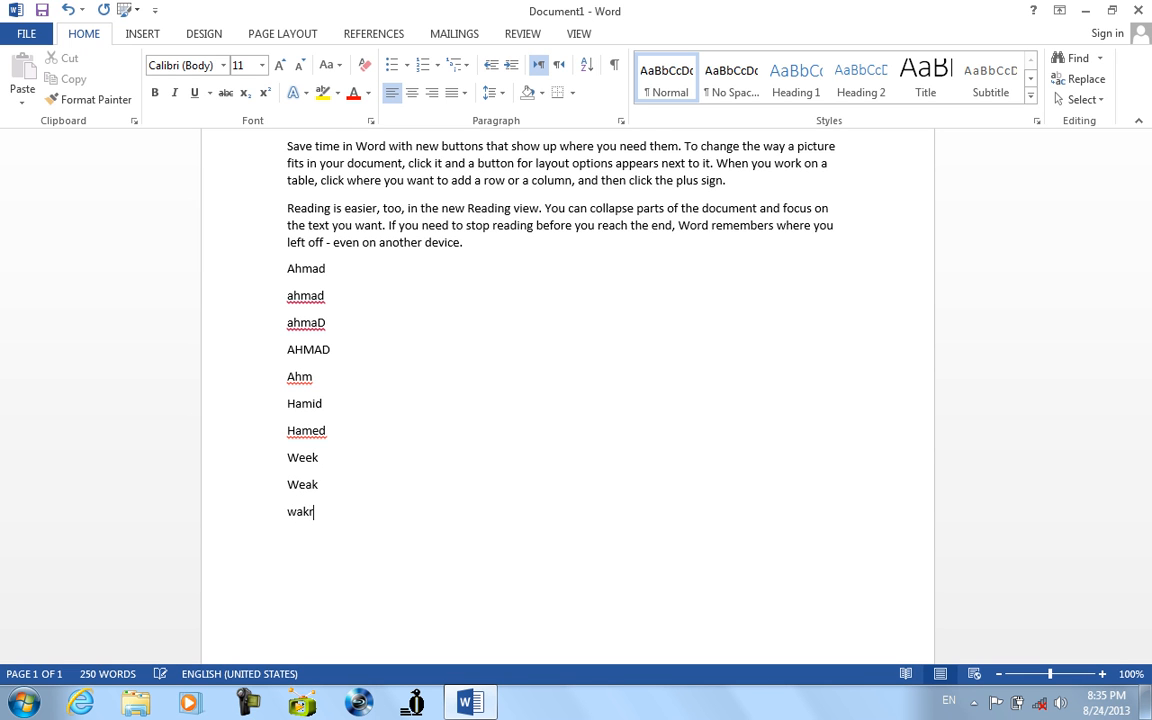
text(e)
key(Return)
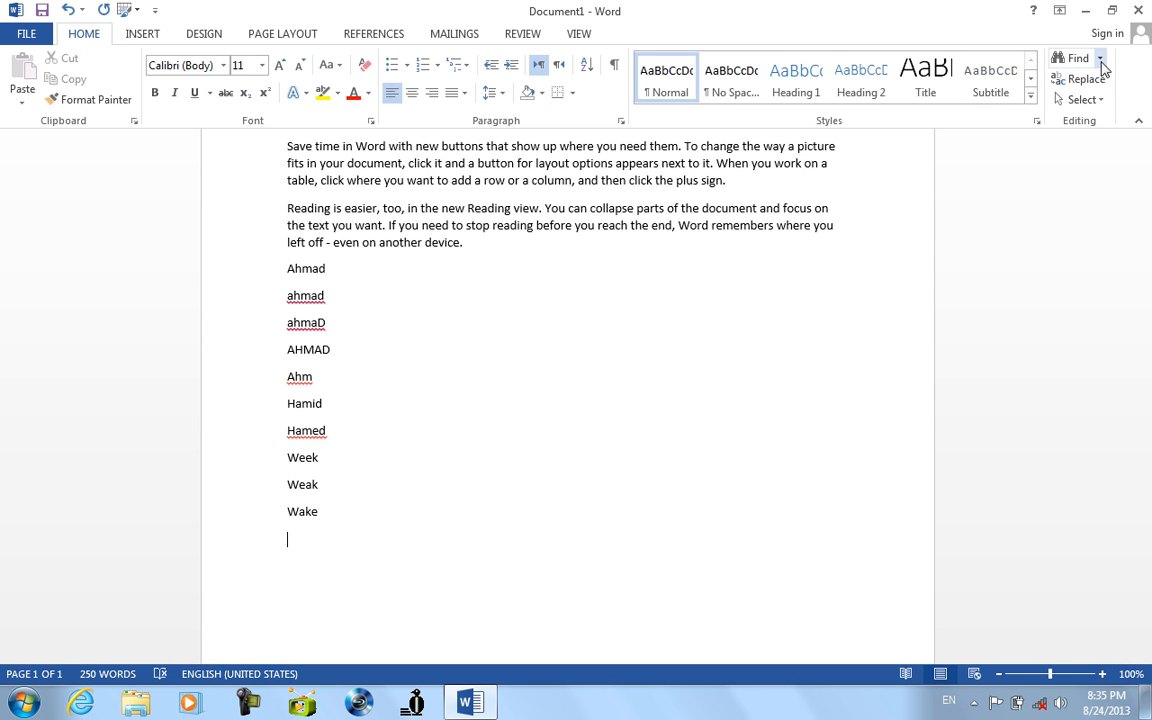
Step: Reopen Advanced Find, disable Use wildcards, and enable Sounds like (English) instead
click(1099, 58)
click(1065, 104)
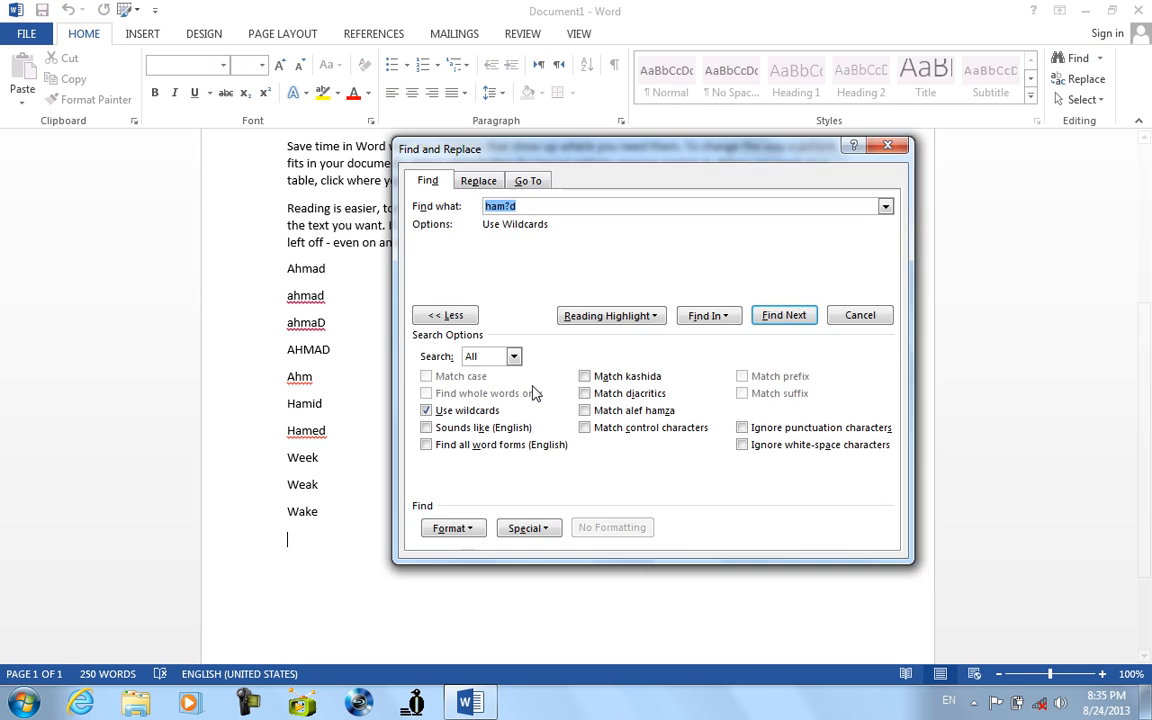
click(465, 428)
click(468, 411)
click(463, 428)
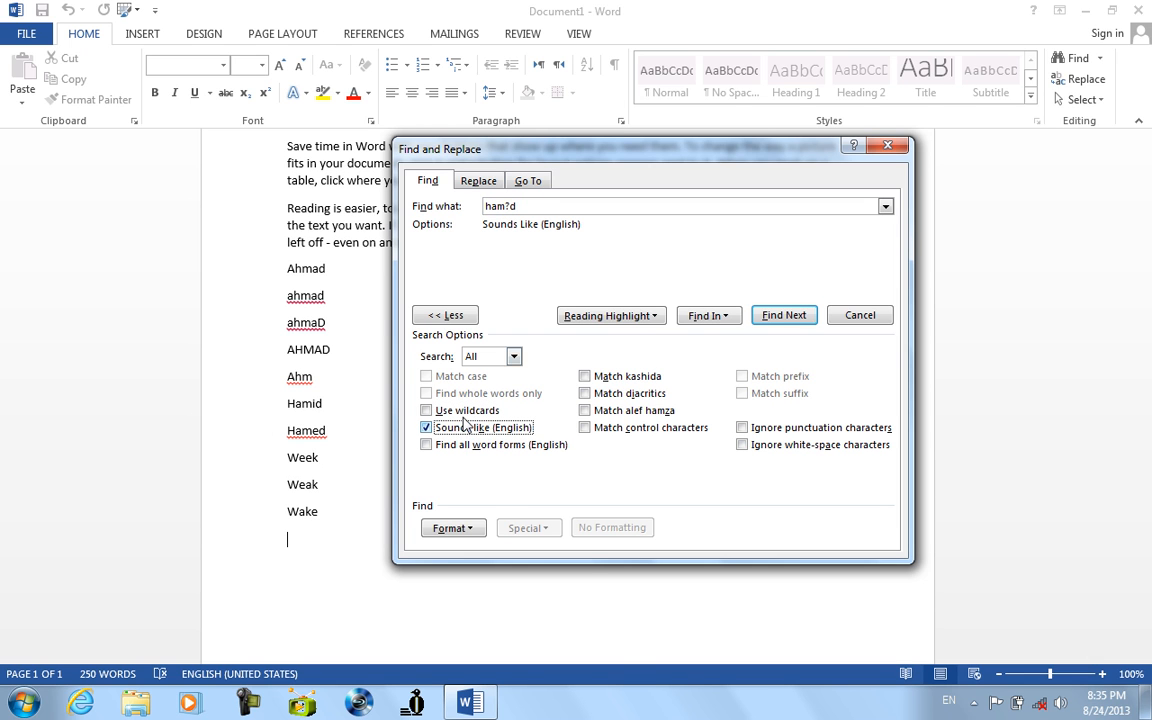
Step: Step through all words that sound like "week", and close the find dialog
click(466, 207)
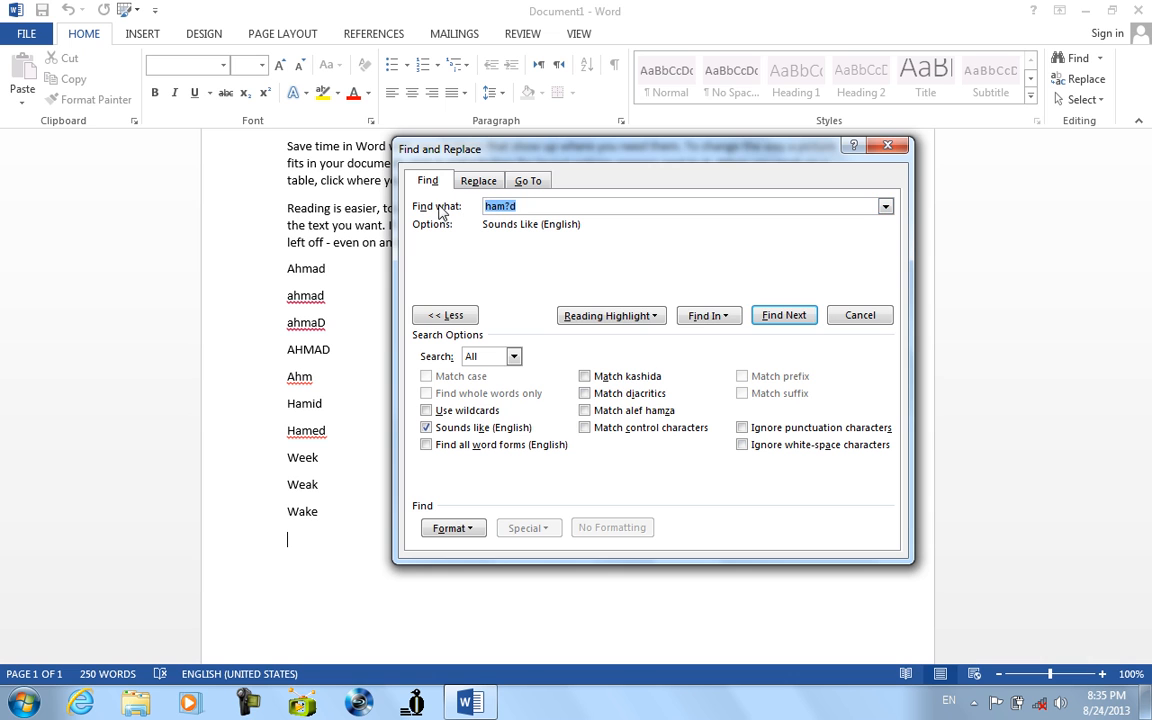
text(w)
click(770, 316)
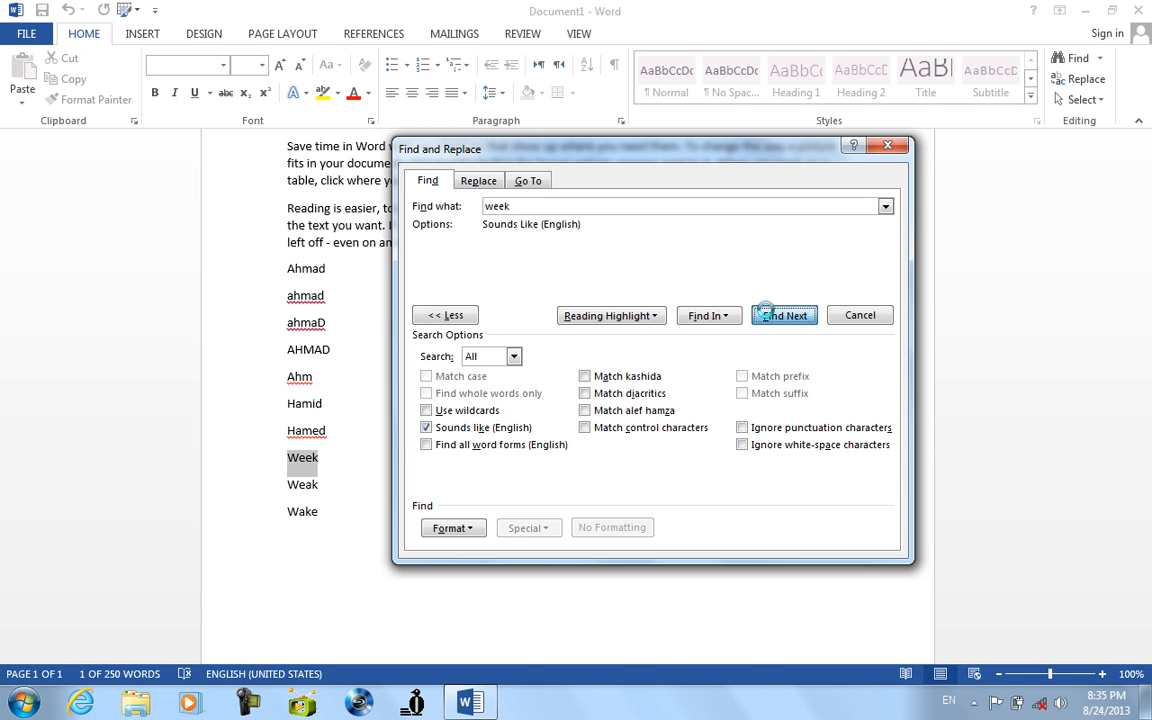
click(770, 316)
click(770, 316)
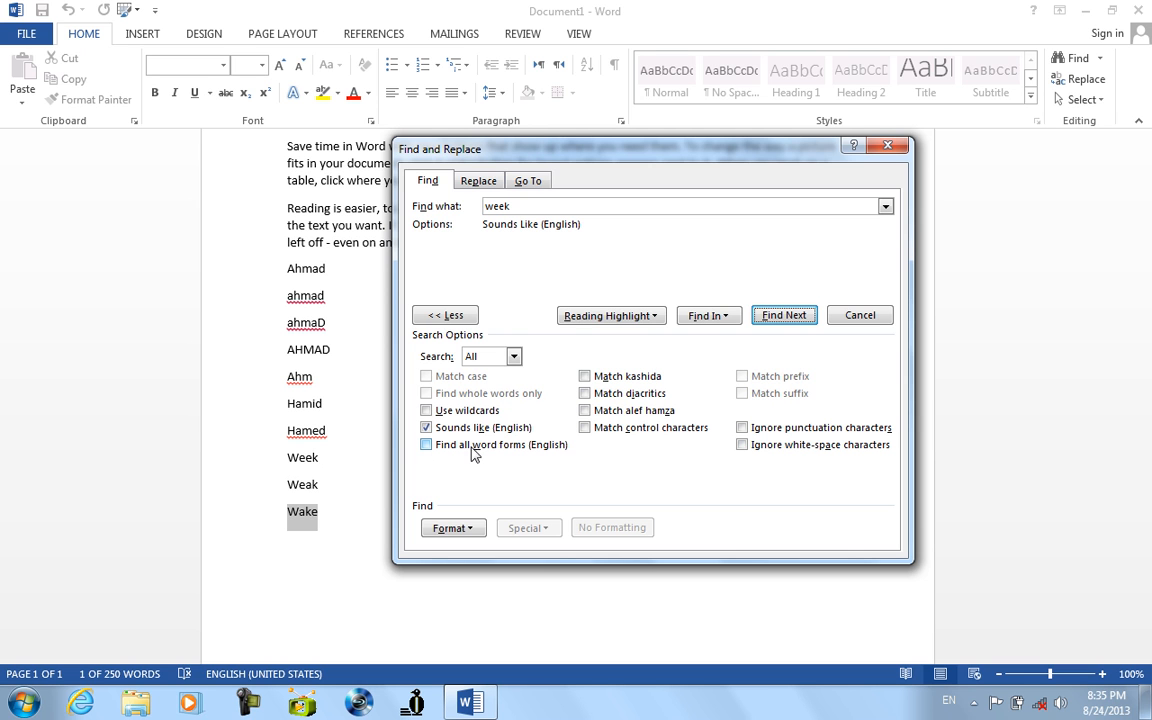
click(885, 148)
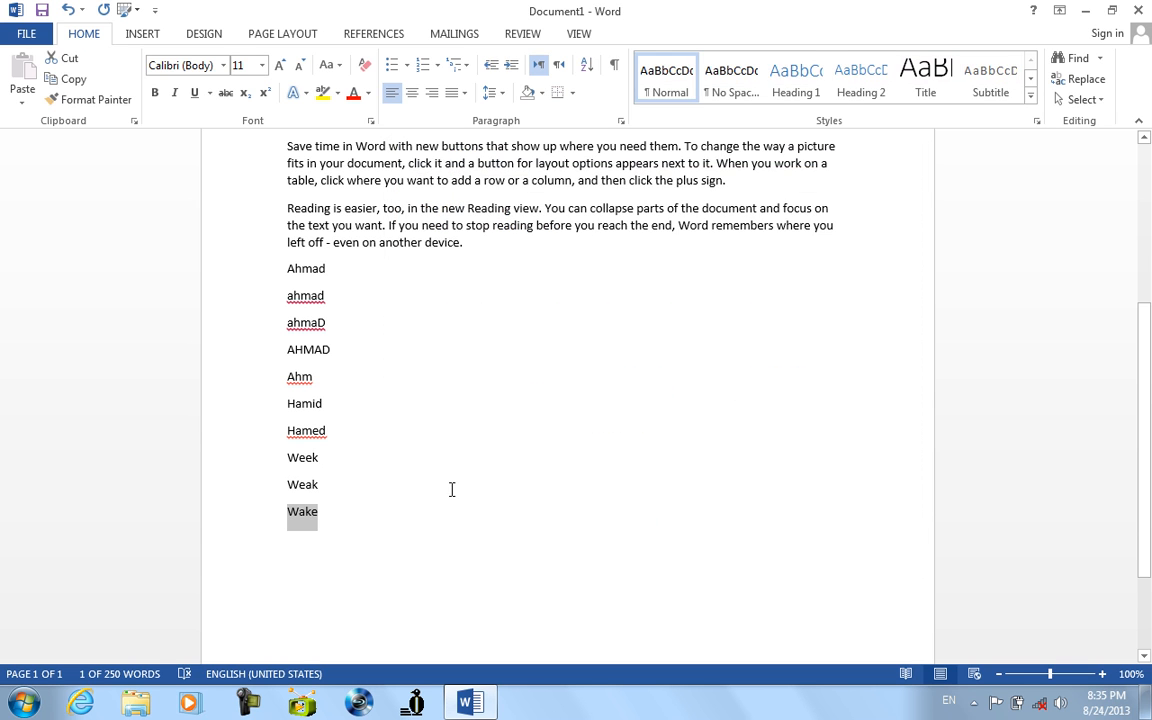
Step: Add the lines "find" and "found" below "Wake" at the end of the list
click(451, 489)
key(Down)
key(Return)
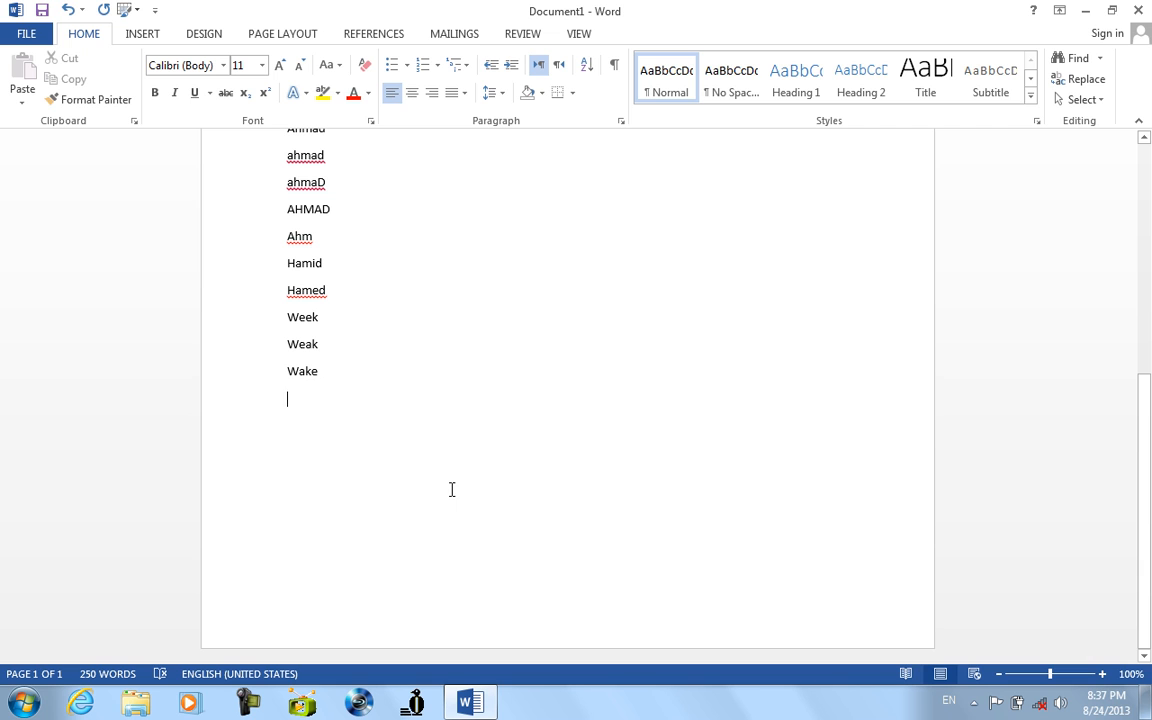
text(find)
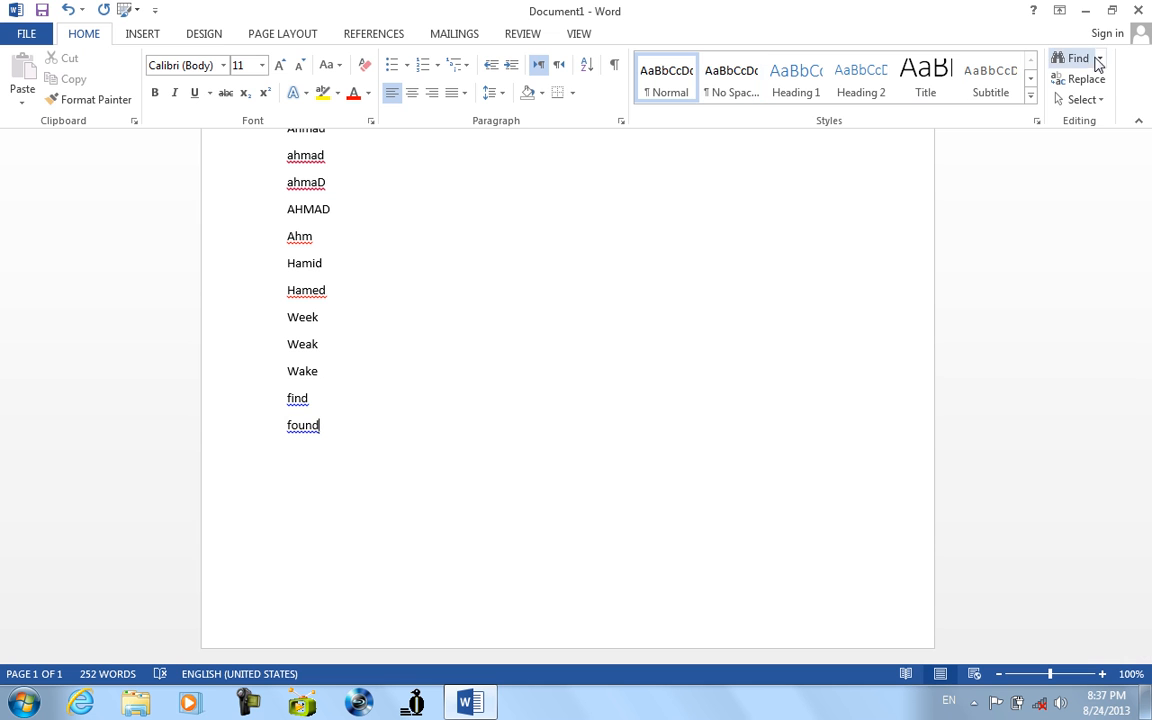
Step: Step through the matches of "find" in Advanced Find with Find all word forms (English) enabled, and close the dialog
click(1106, 63)
click(1088, 101)
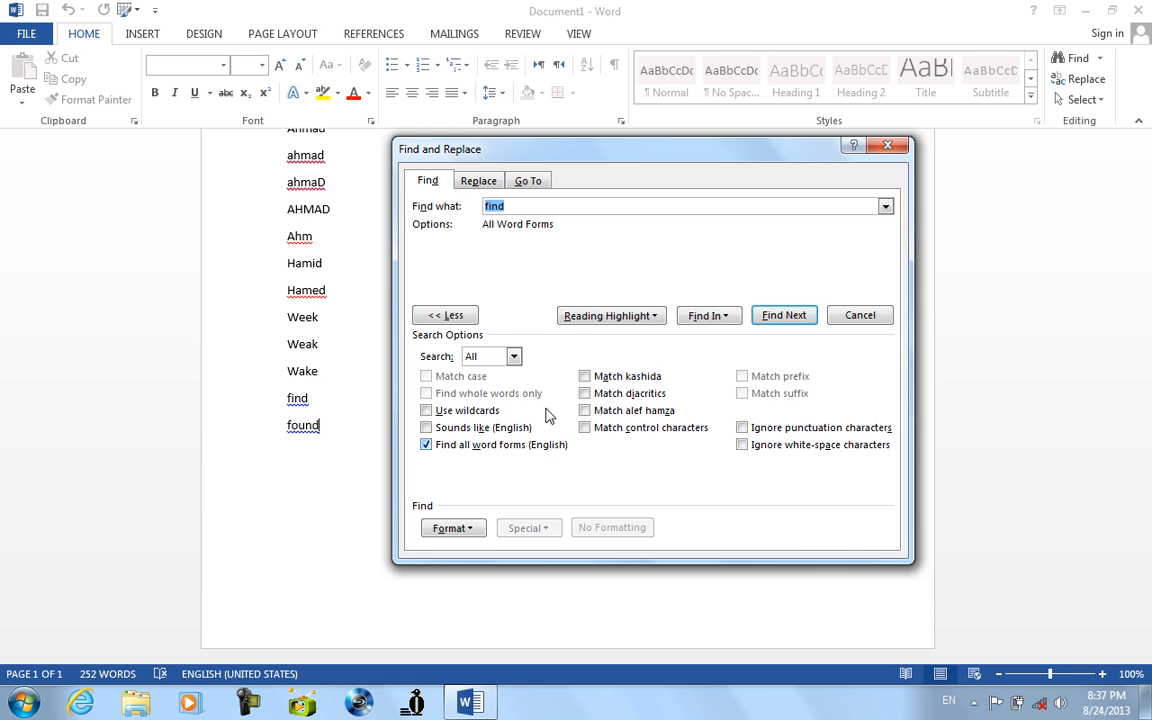
click(523, 209)
click(778, 316)
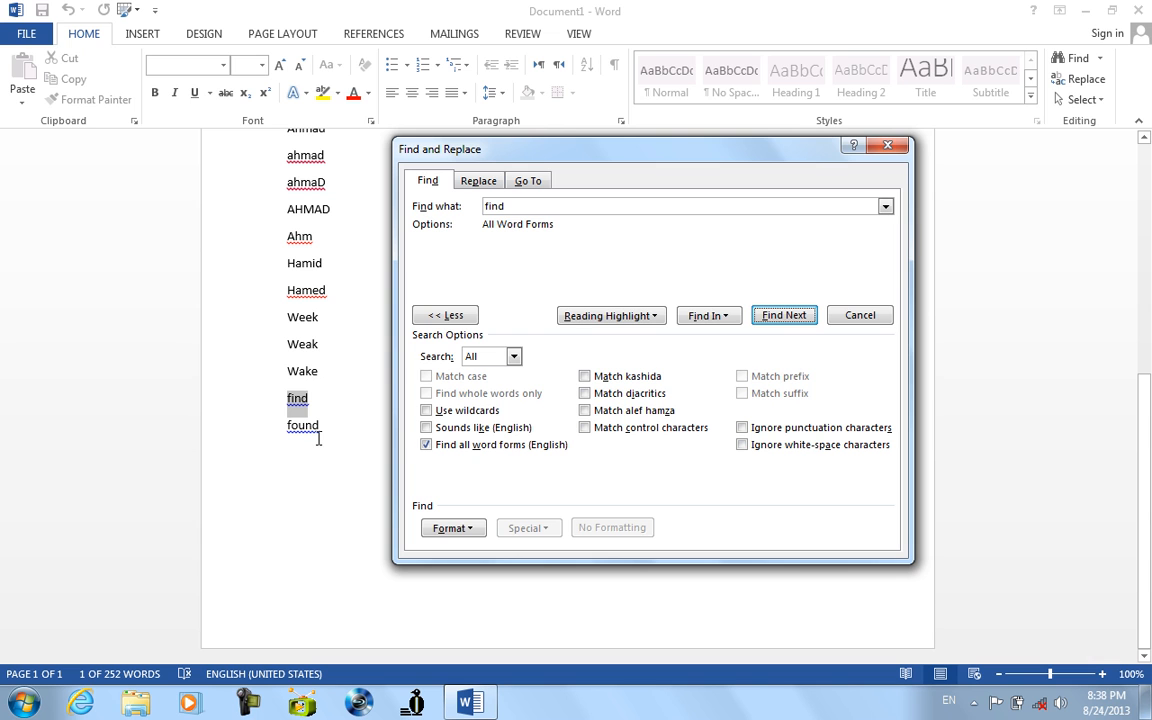
click(798, 318)
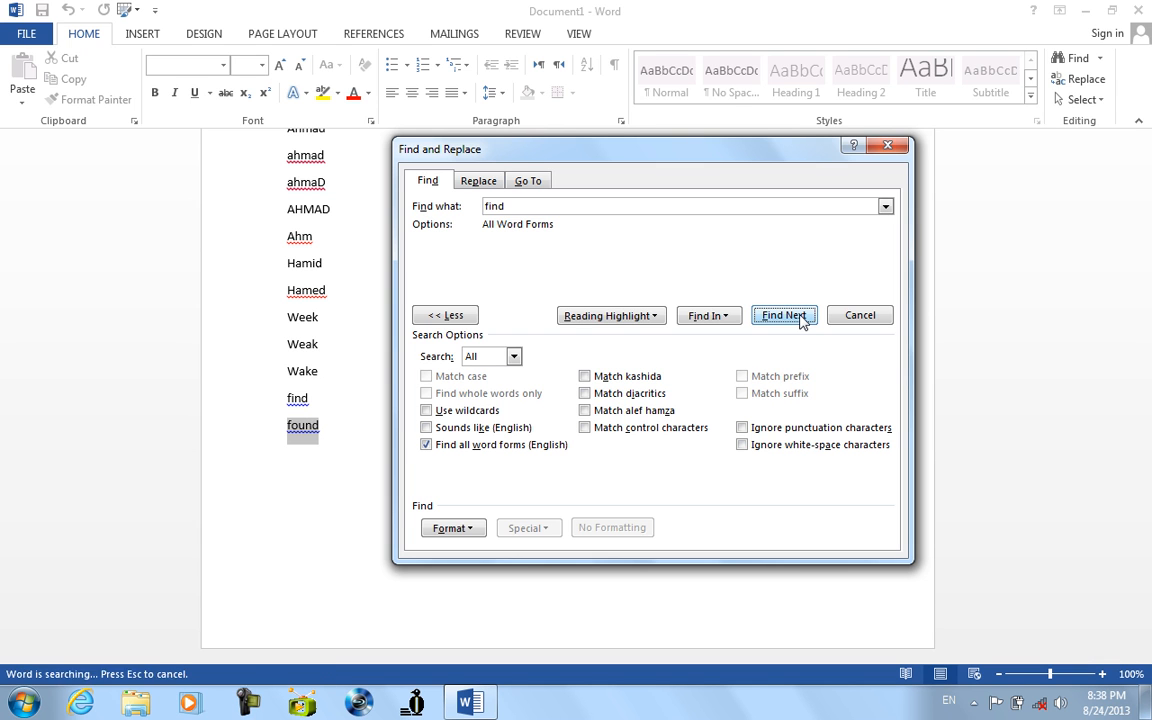
click(860, 315)
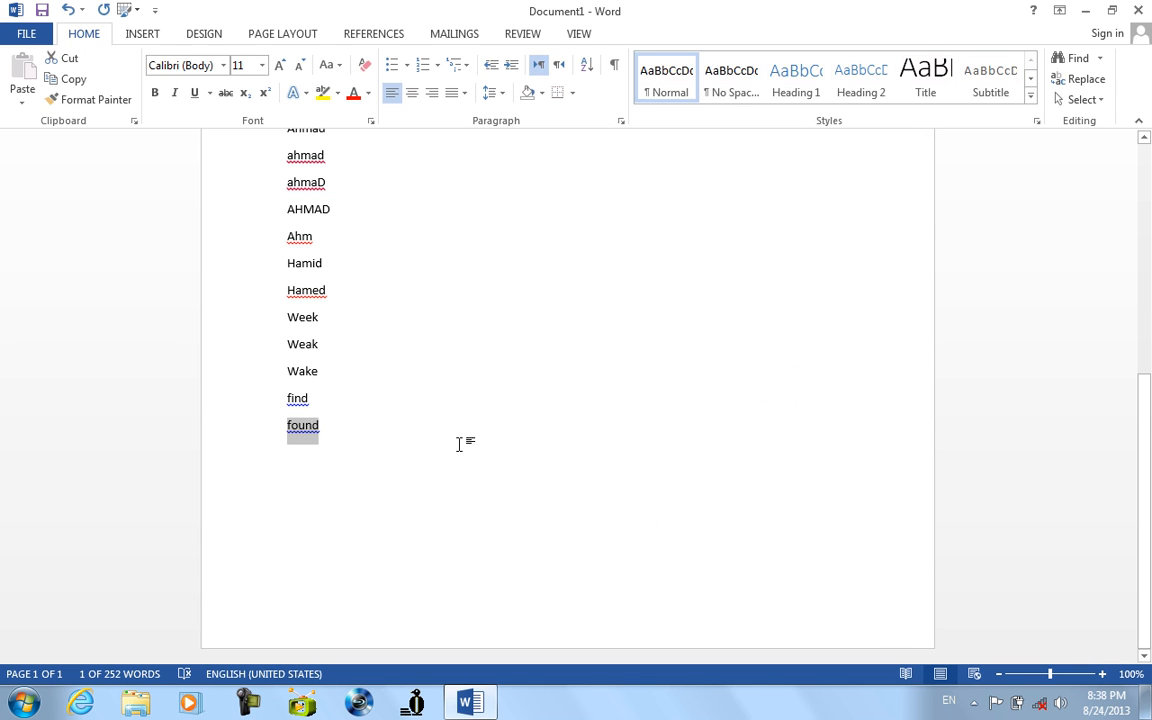
Step: Add the lines "go" and "gone" below "found" at the end of the list
click(449, 452)
text(go)
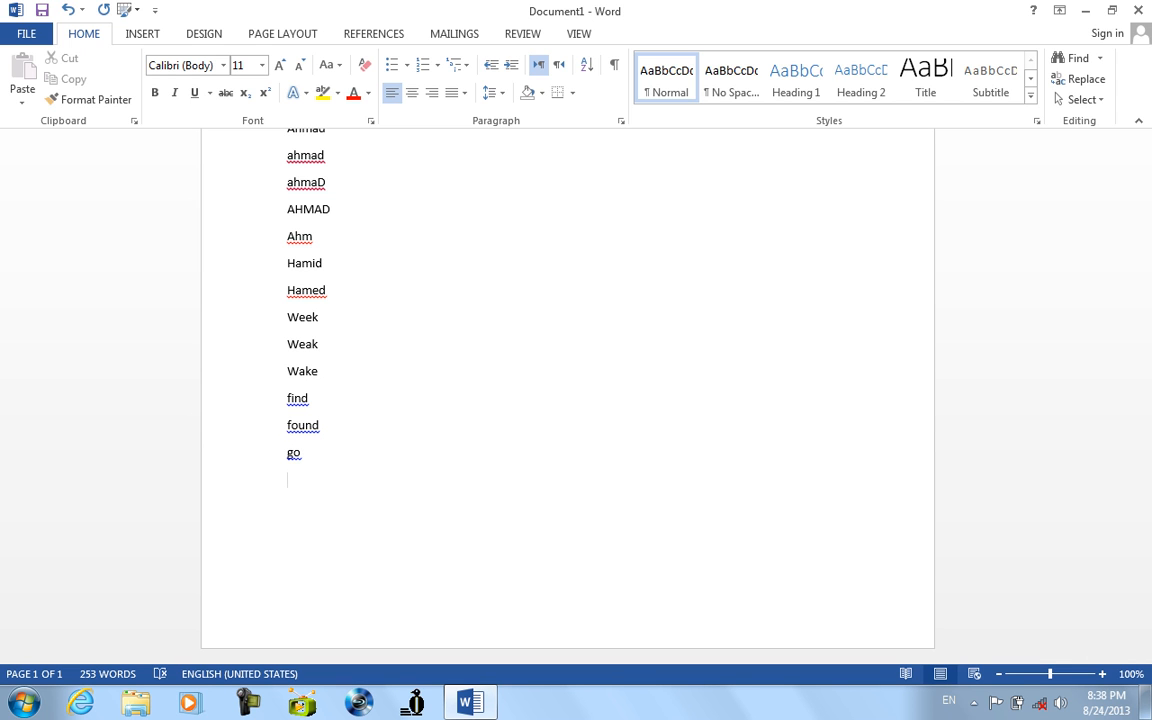
key(Return)
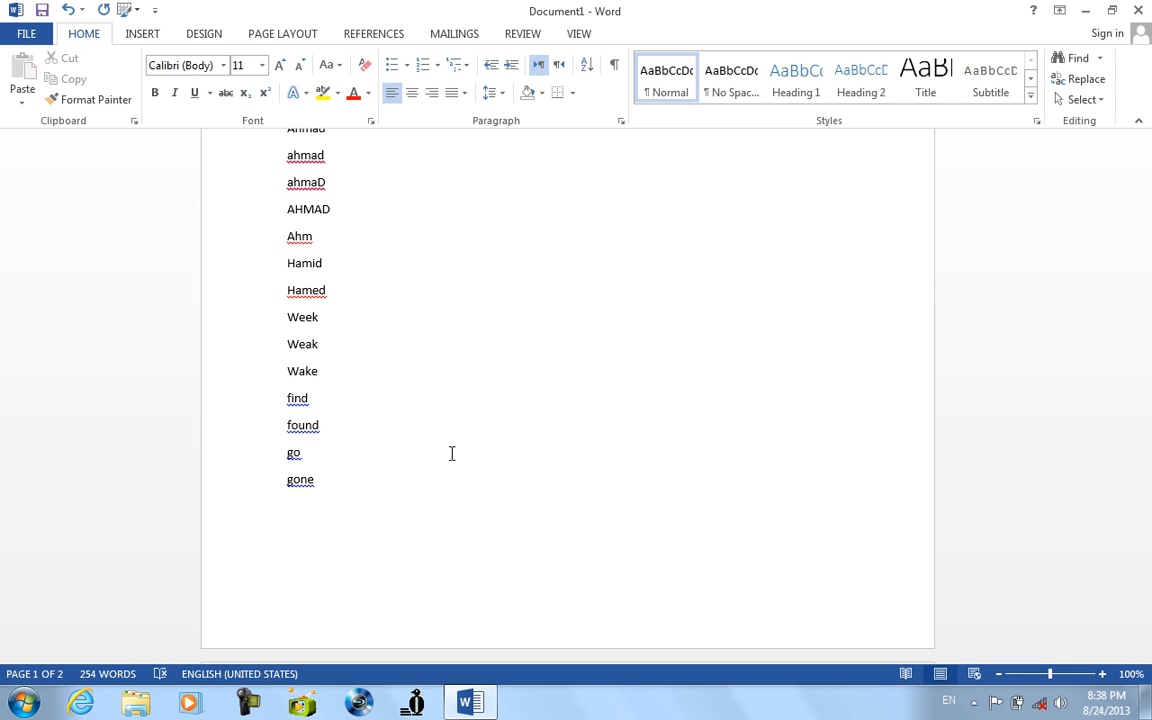
Step: Add the line "went" below "gone", and try to find all English word forms of "go" in Advanced Find
text(wer)
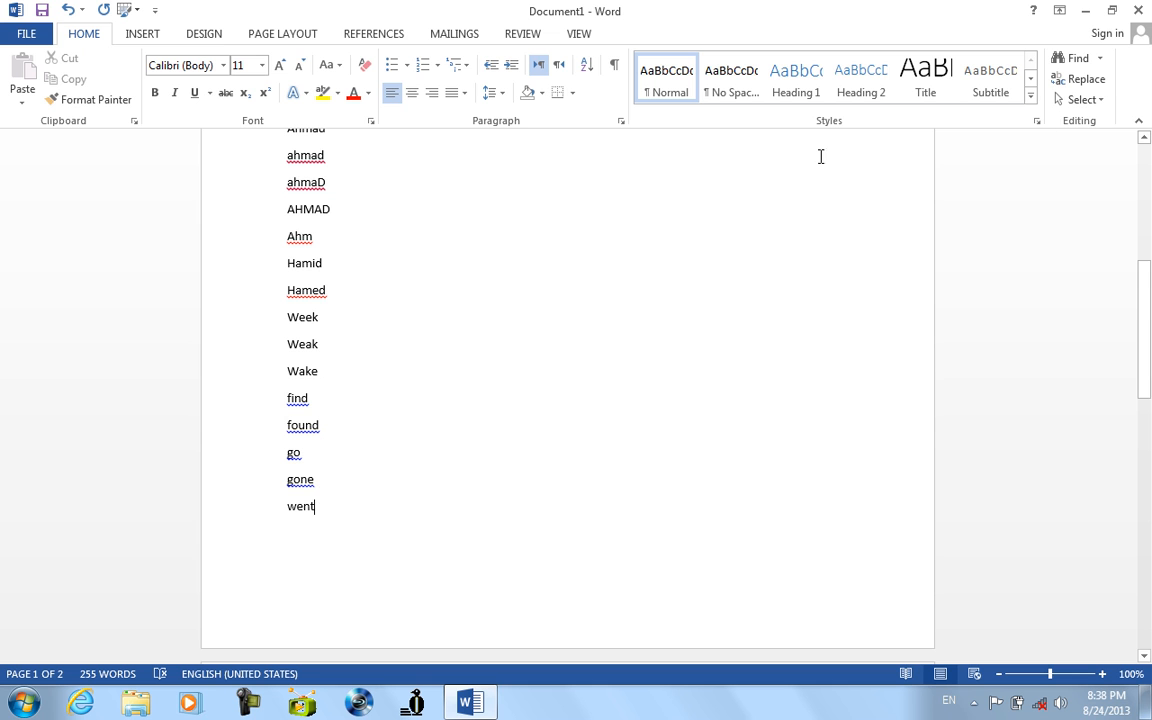
click(1099, 58)
click(1090, 103)
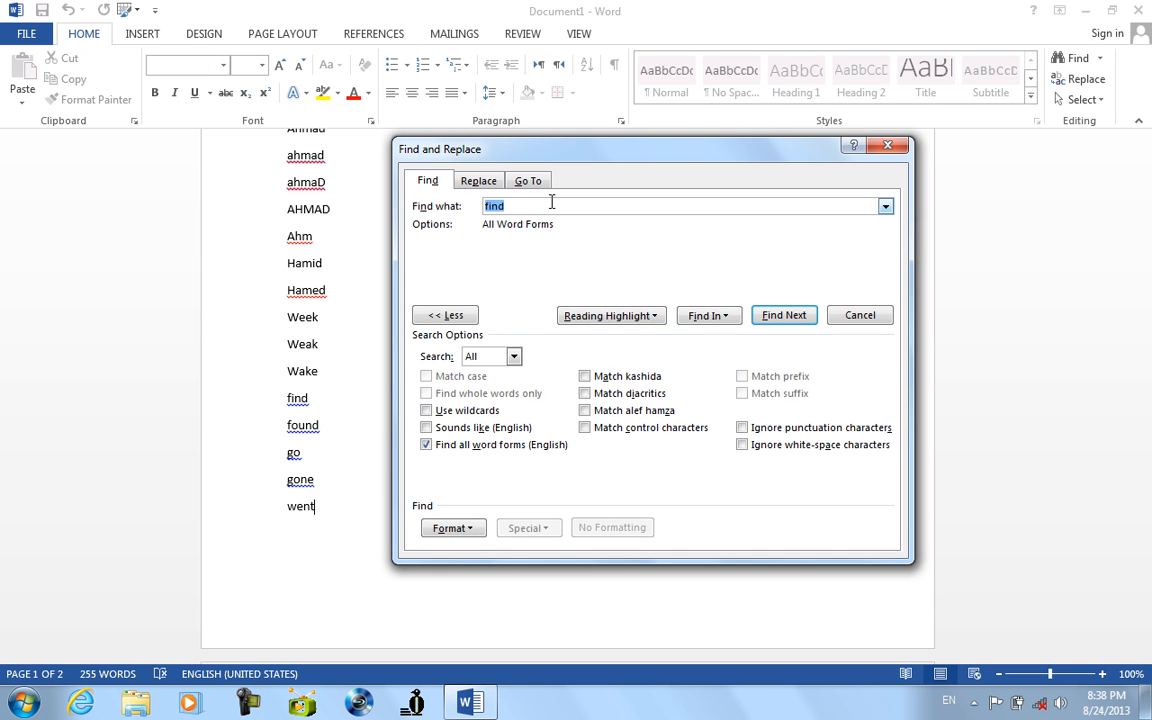
text(go)
click(796, 320)
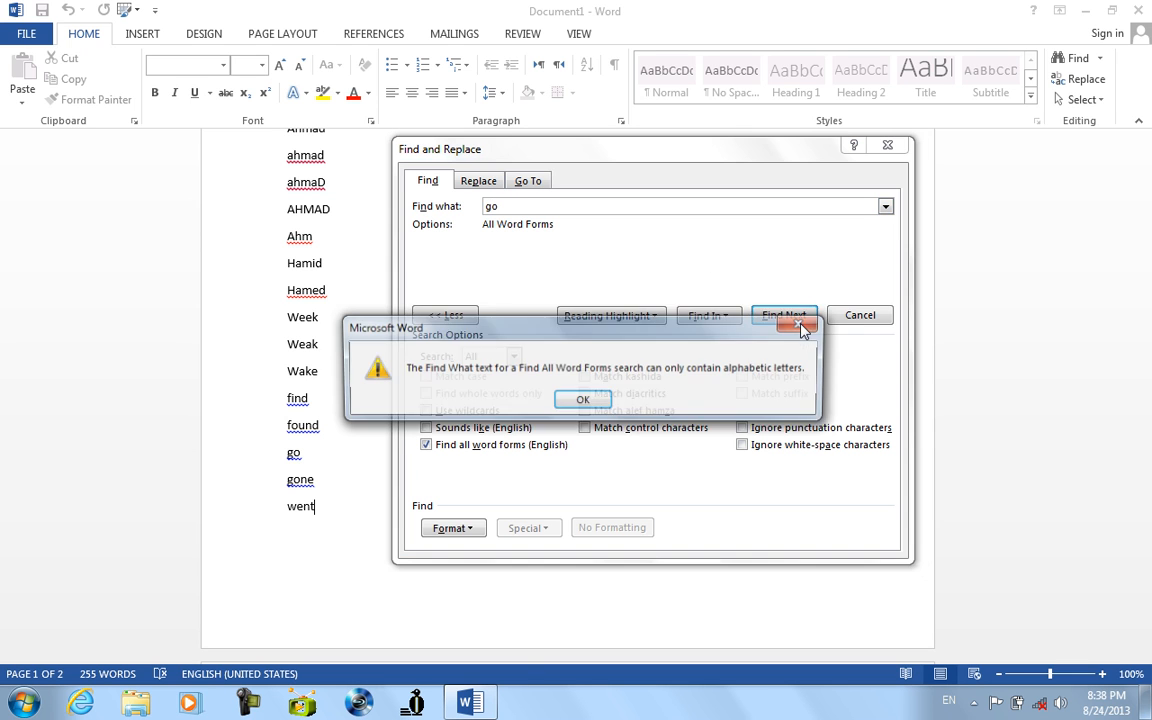
click(586, 400)
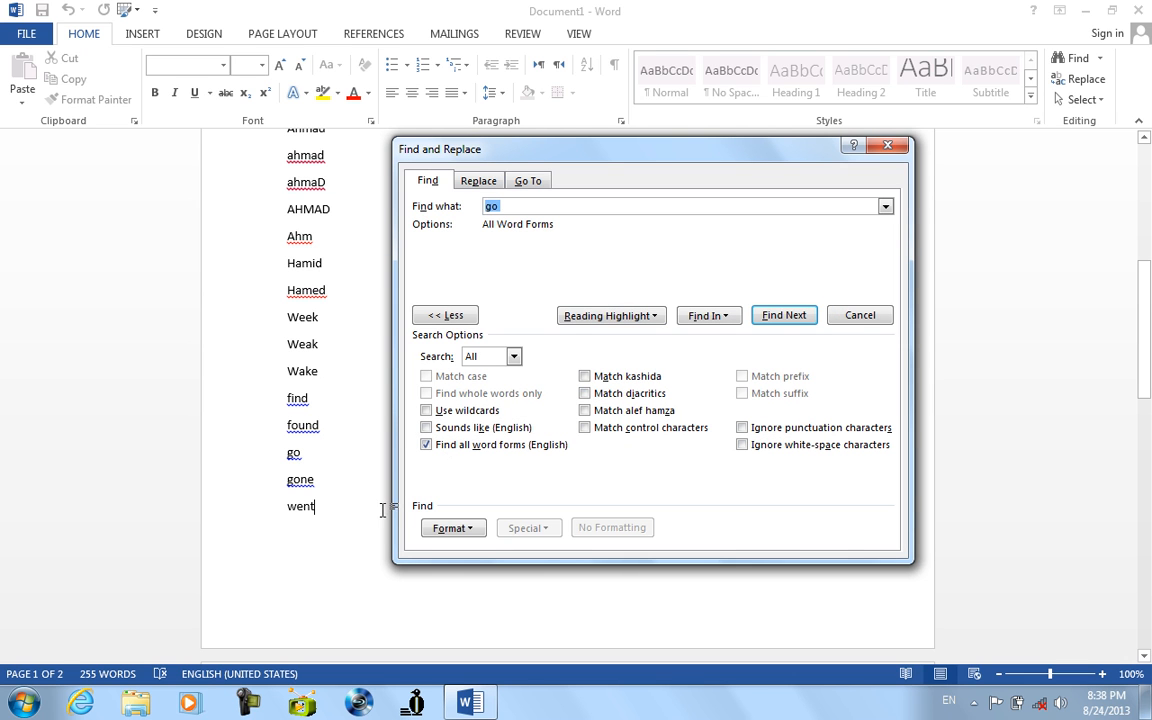
Step: Search for "go" with Find all word forms turned off, and retry the search with the option turned on
click(427, 444)
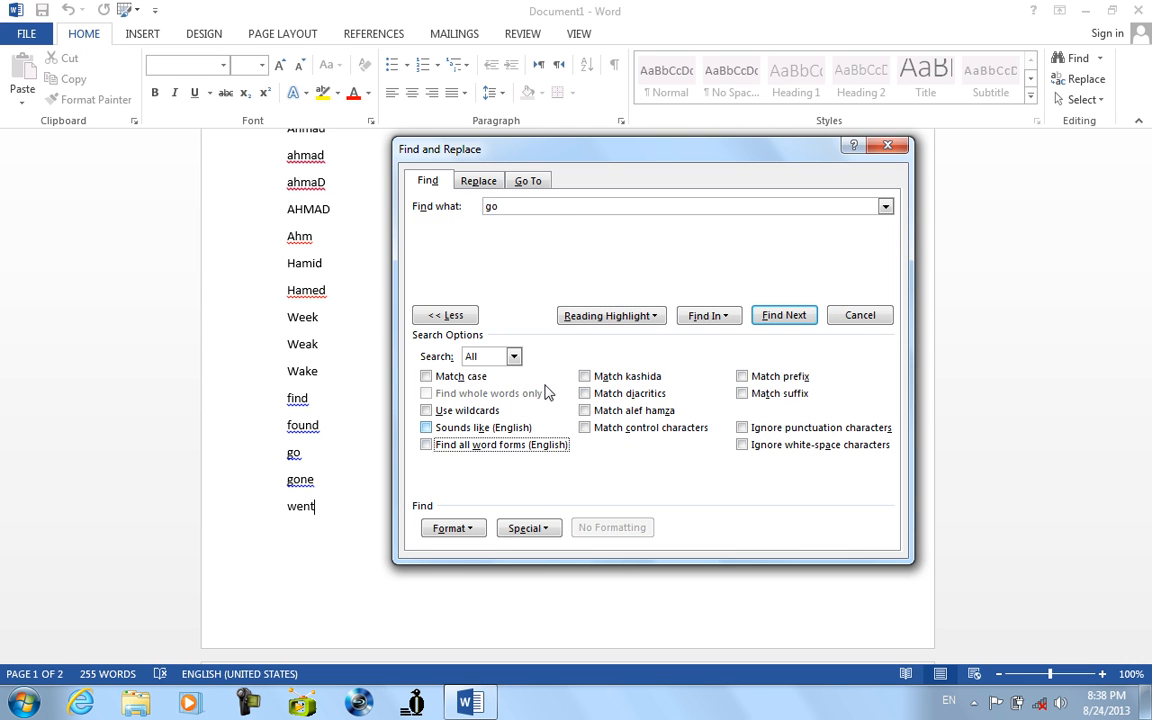
click(762, 318)
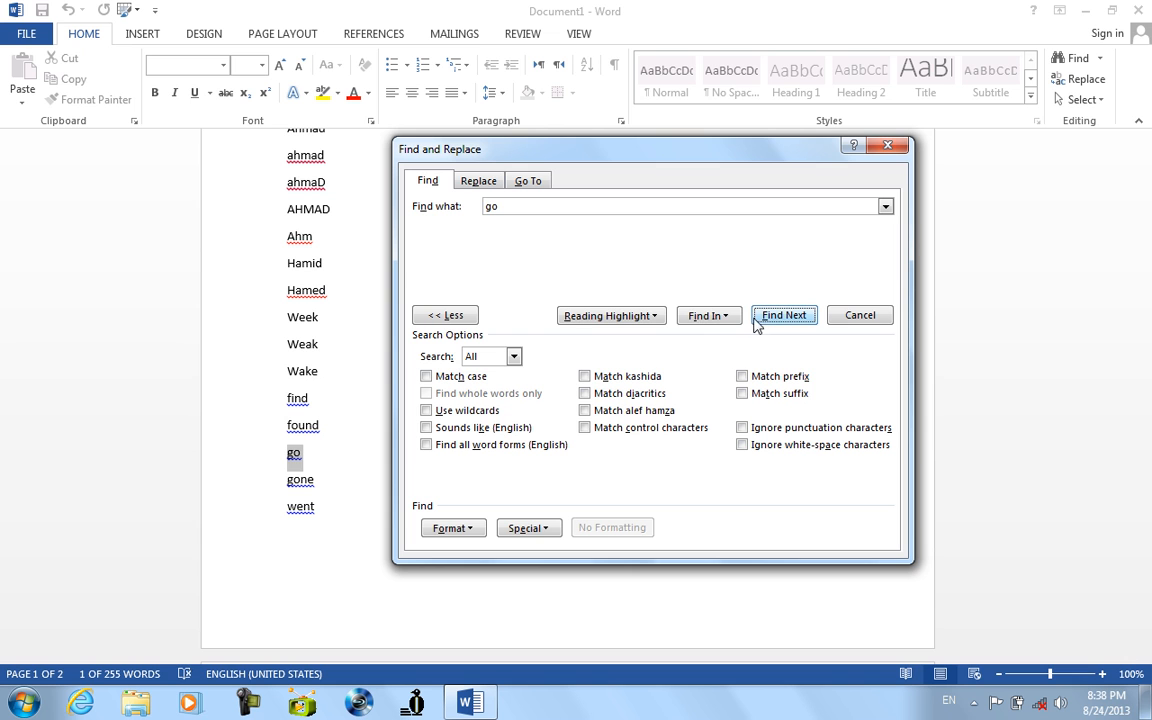
click(488, 452)
click(784, 315)
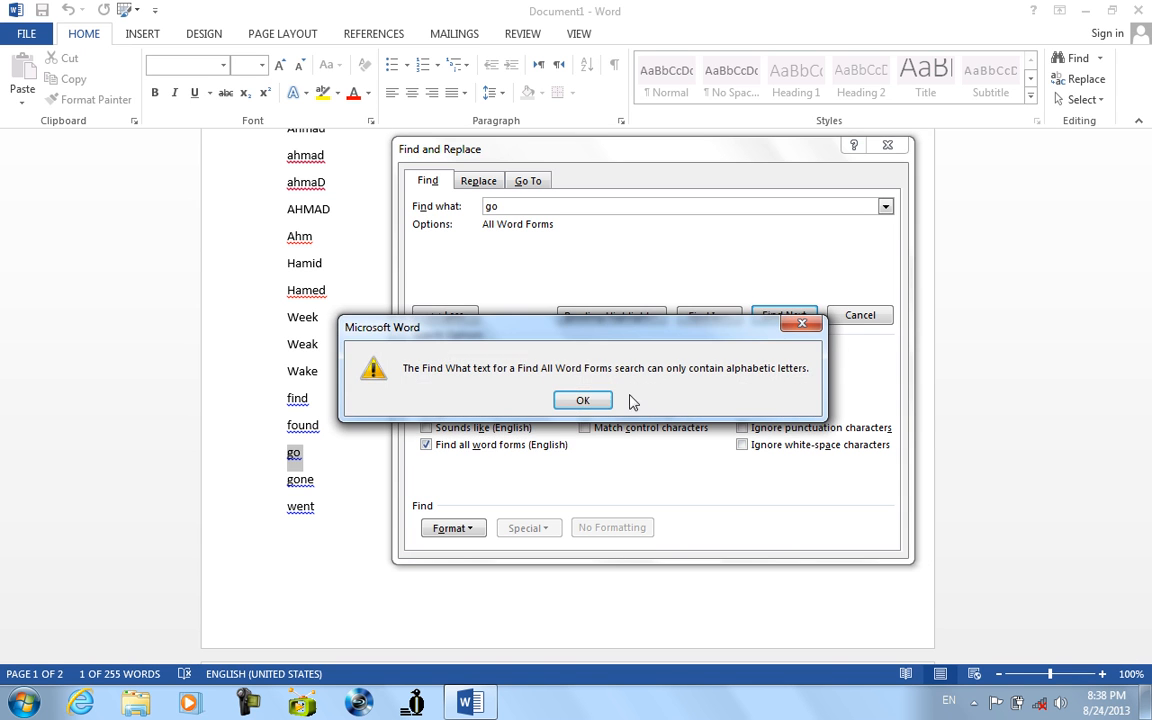
click(583, 401)
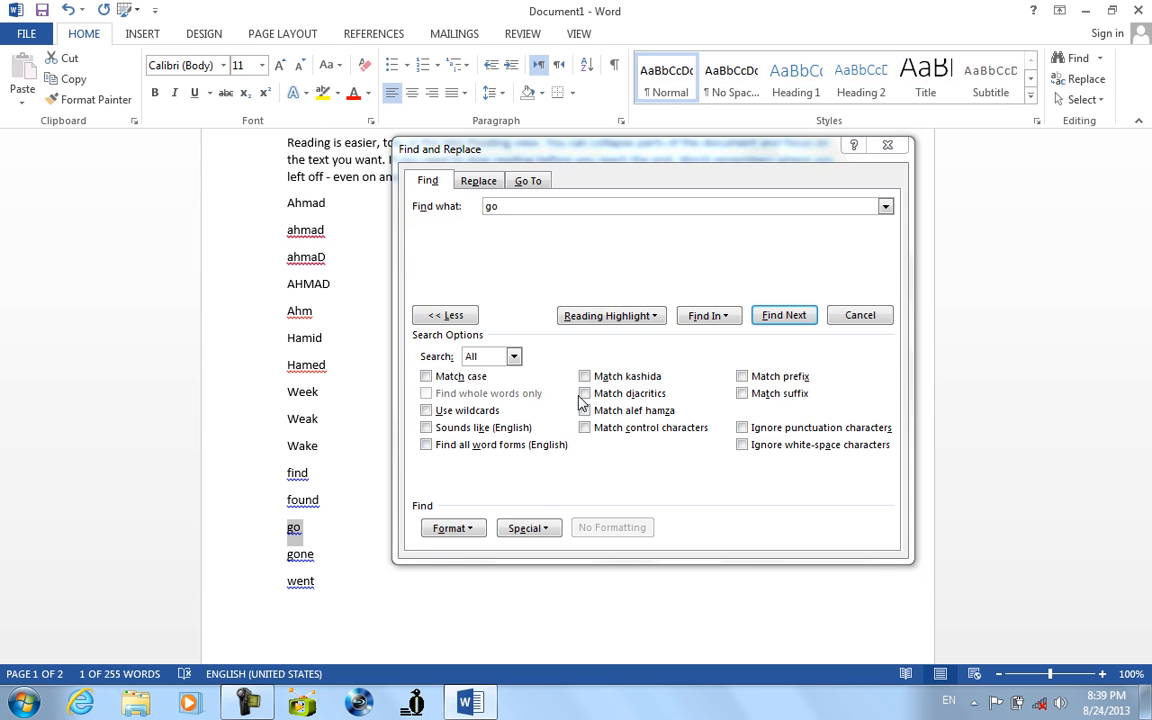
Step: Close the find dialog and replace the word "gone" in the list with "going"
click(886, 146)
drag(283, 544, 323, 582)
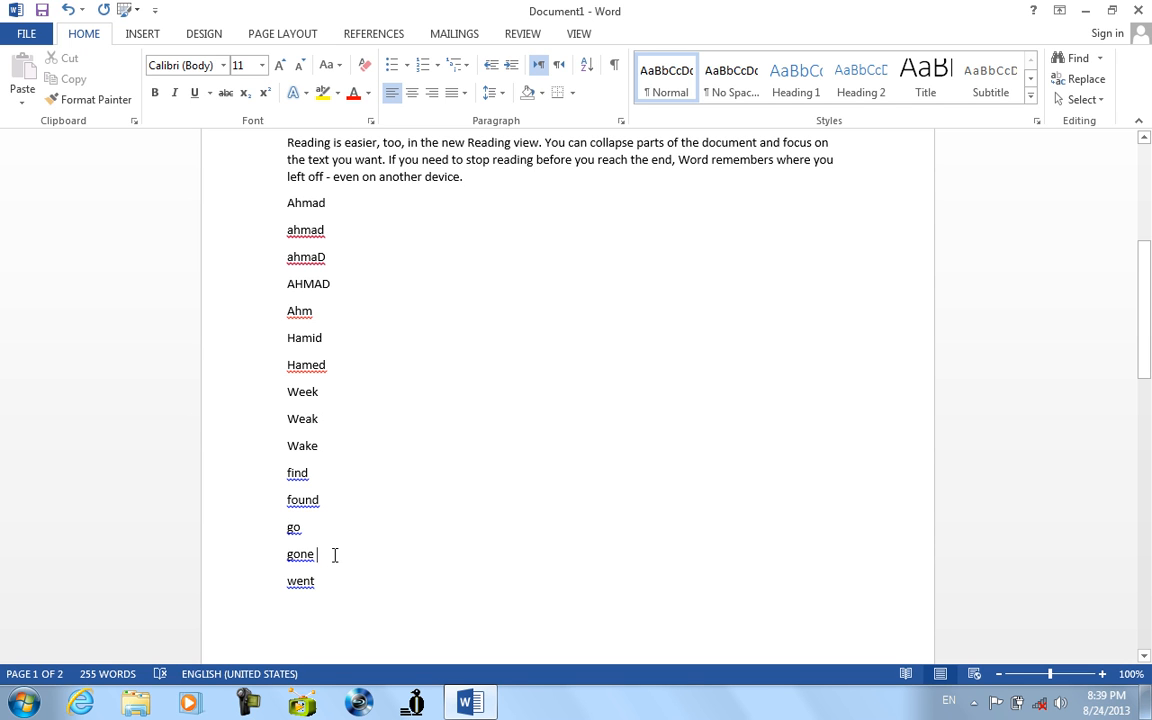
key(BackSpace)
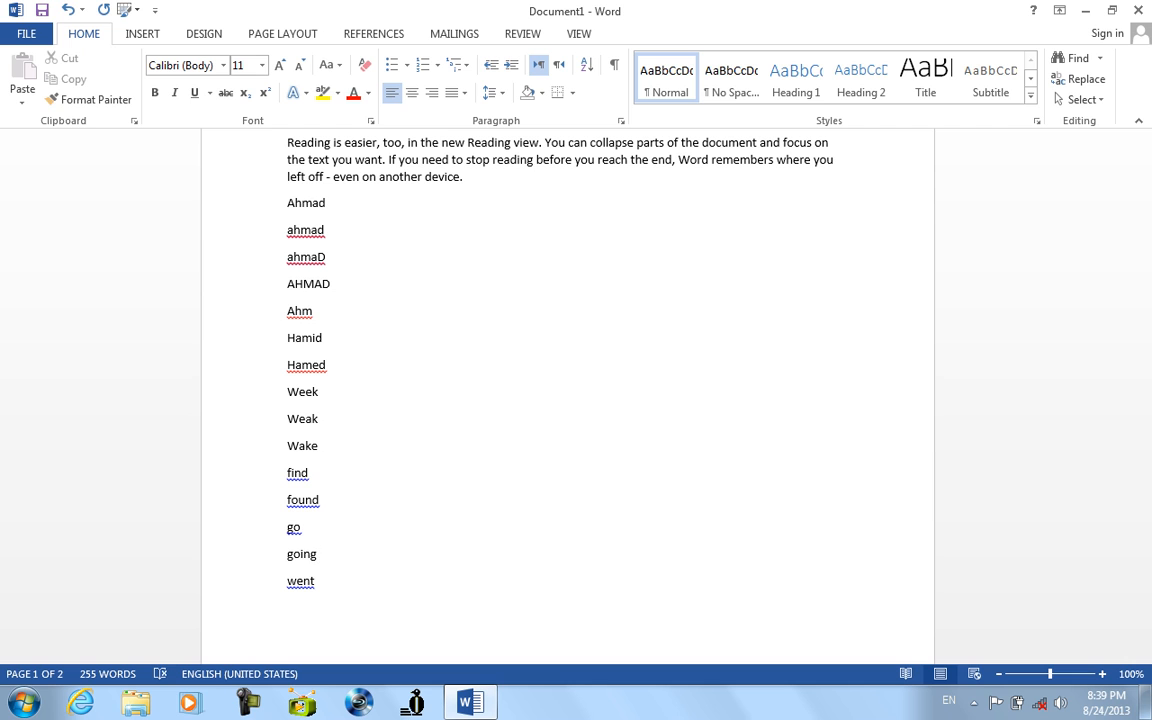
Step: Capitalise "go", "going" and "went" in the list by accepting the suggested grammar corrections
right_click(300, 583)
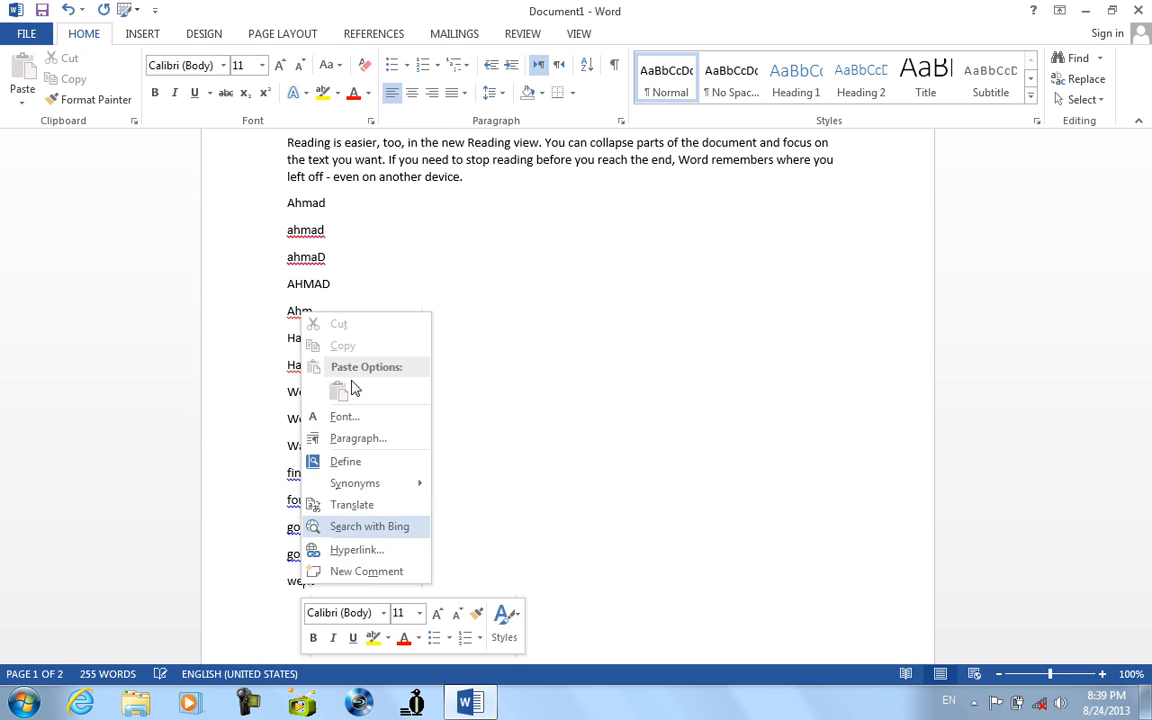
click(296, 562)
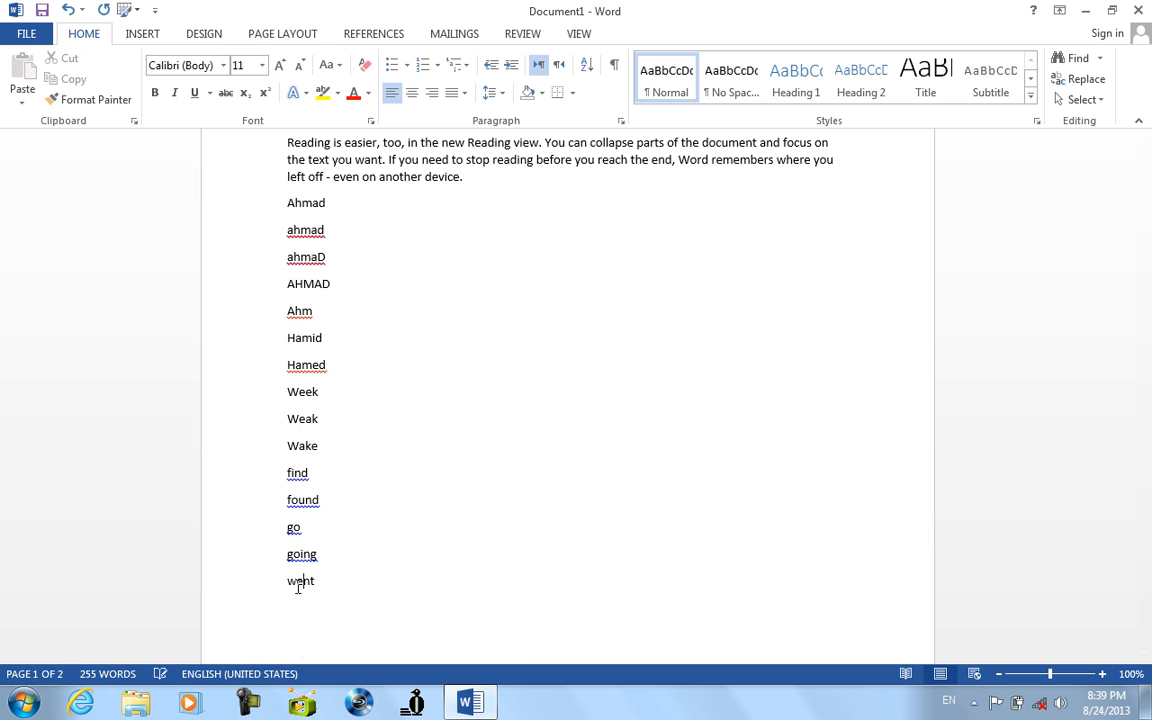
right_click(297, 561)
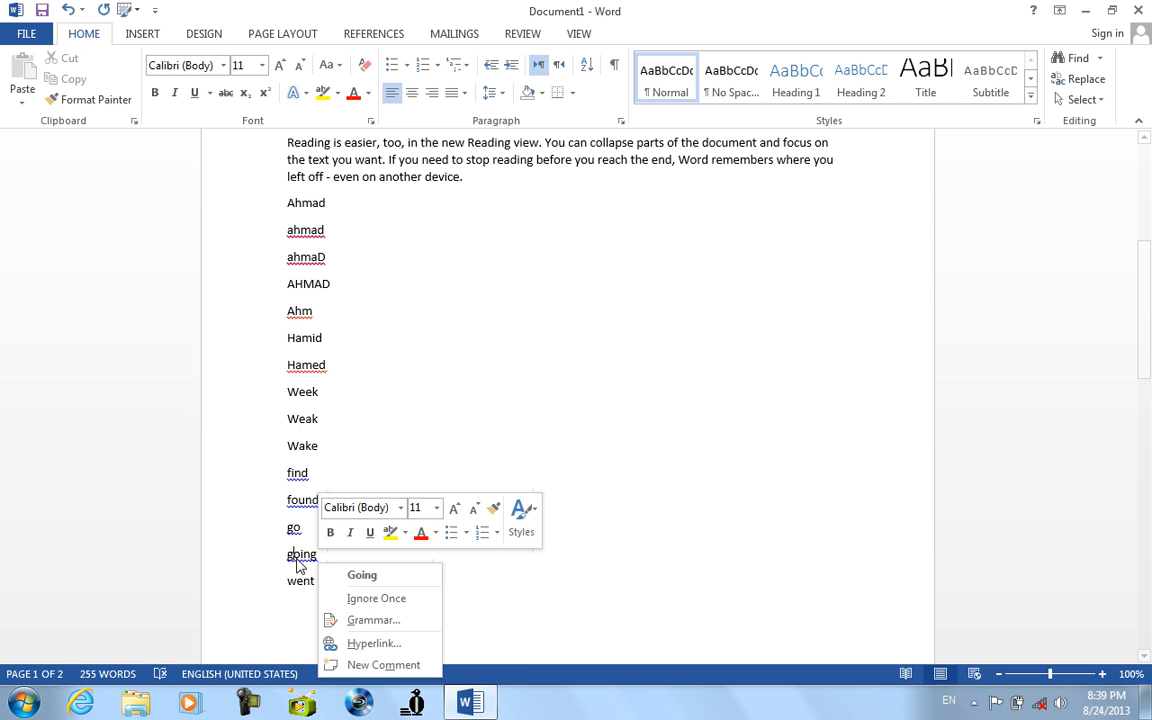
click(340, 573)
right_click(293, 528)
click(339, 548)
right_click(307, 589)
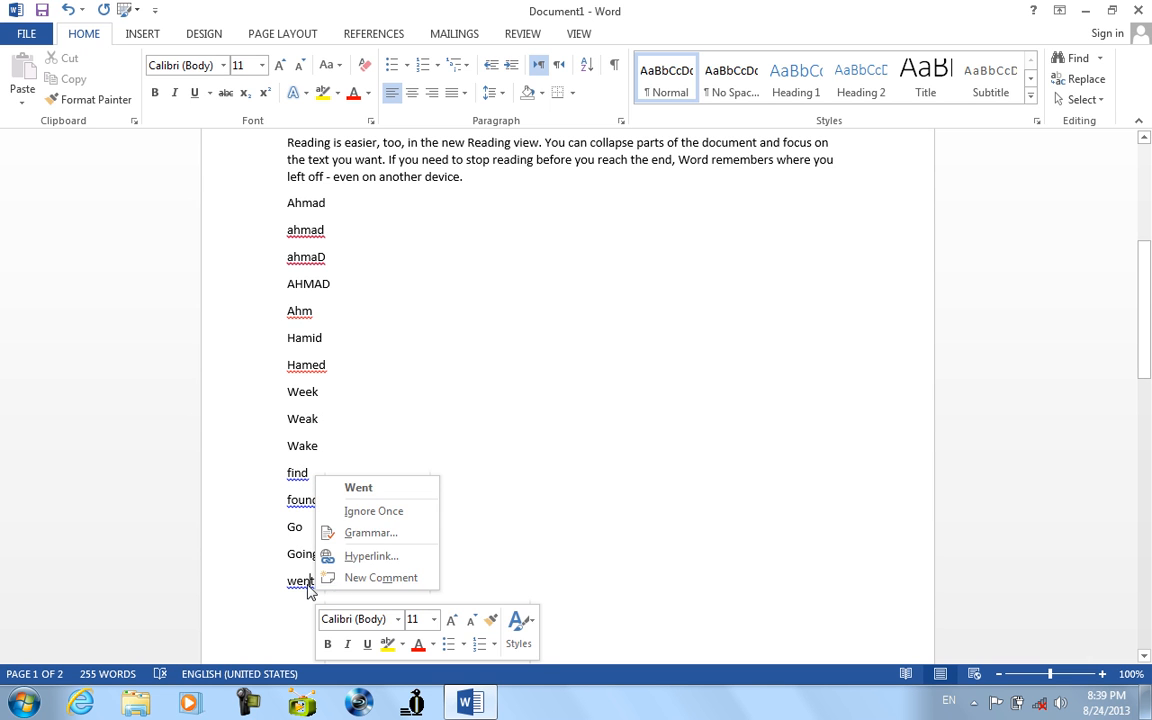
click(366, 488)
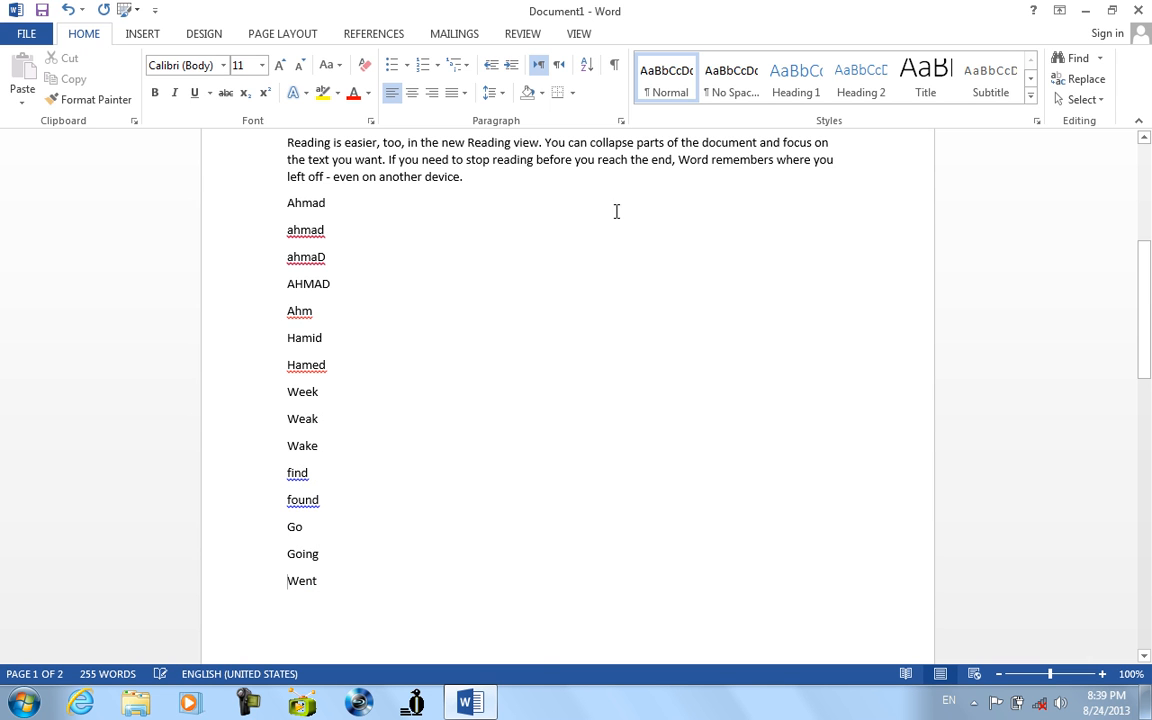
Step: Step through the matches of "go" in Advanced Find with no search options enabled
click(1098, 58)
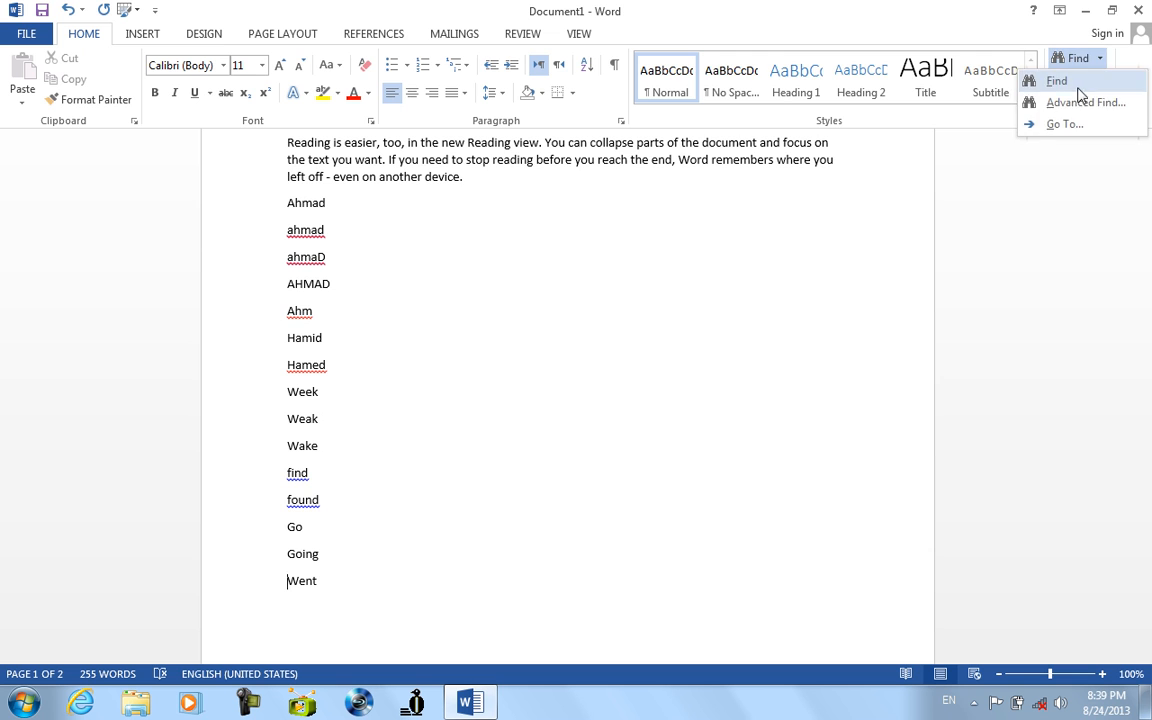
click(1082, 102)
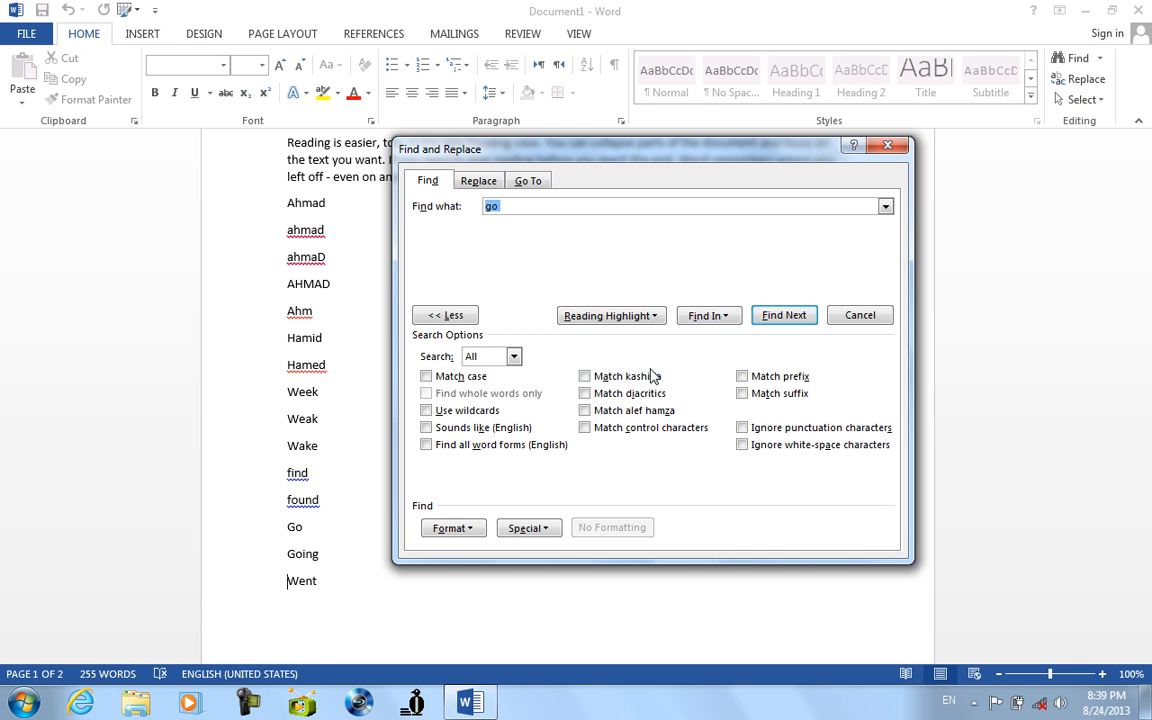
click(790, 315)
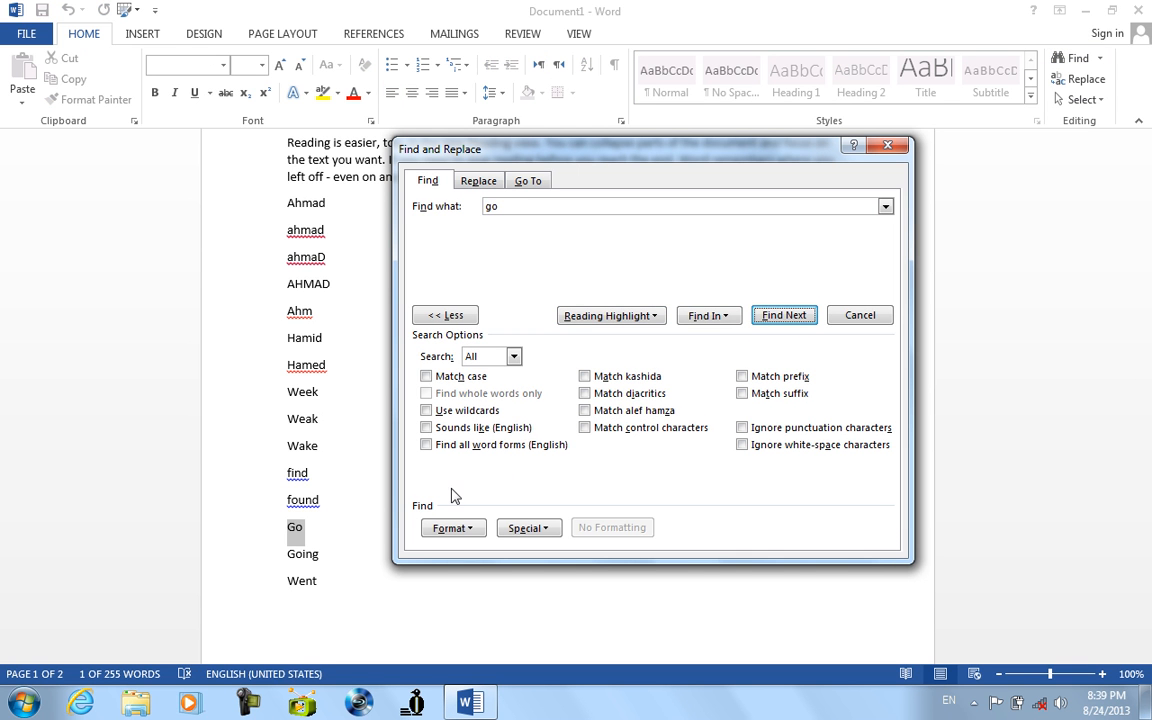
click(776, 318)
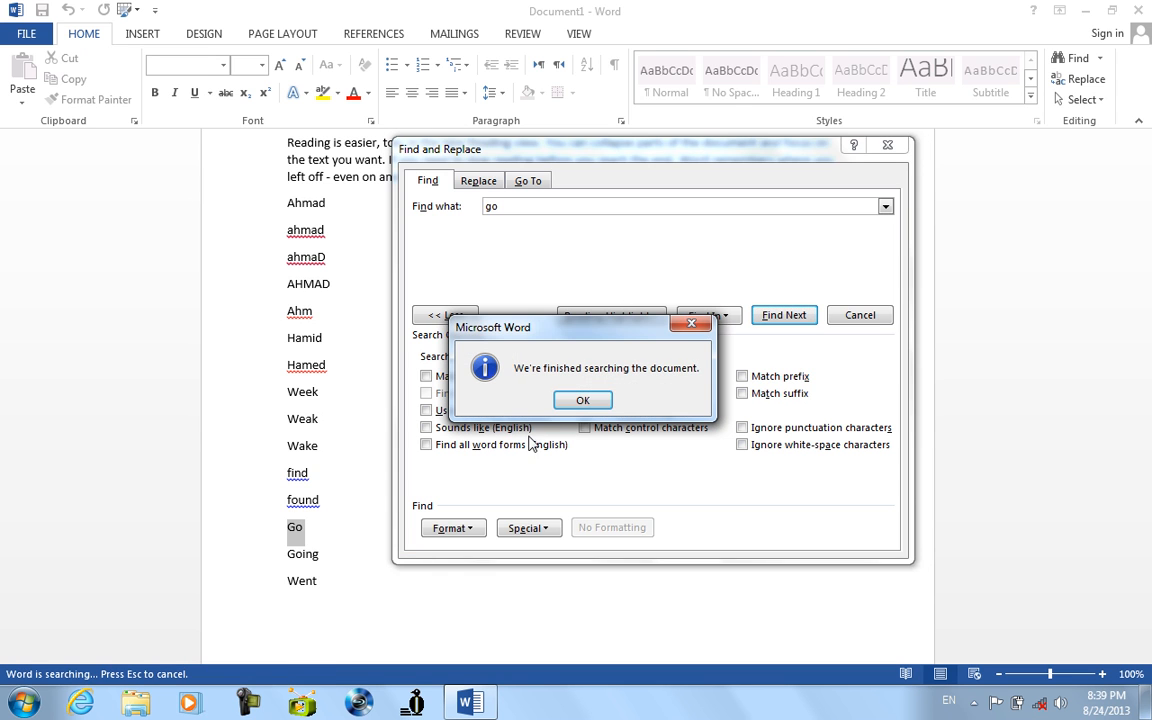
click(583, 400)
Step: Enable Find all word forms (English) and try to search for "go" again from the "Go" line
click(458, 444)
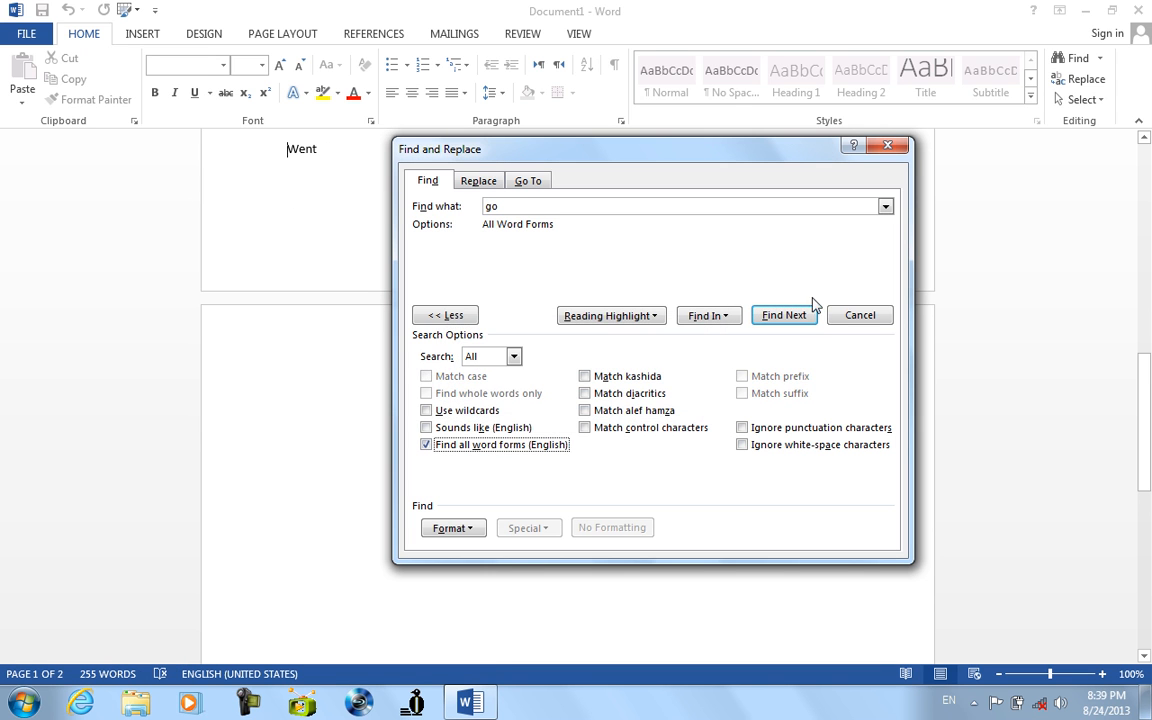
click(785, 316)
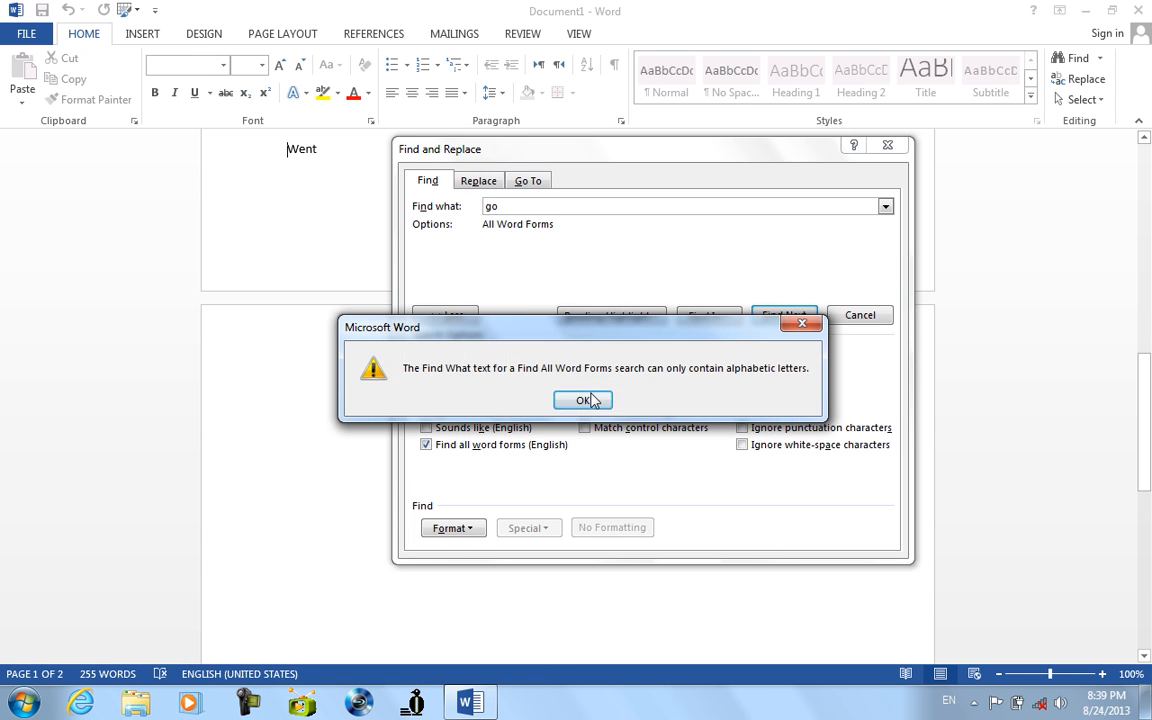
click(584, 400)
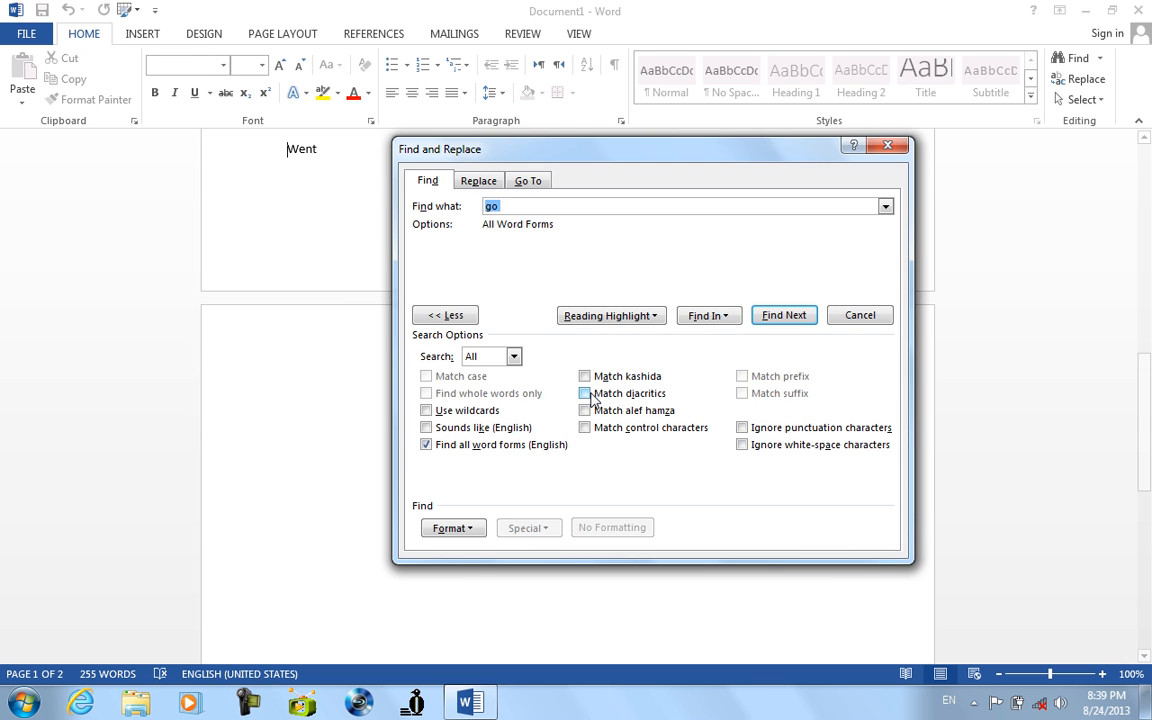
click(262, 240)
scroll(262, 240, up, 4)
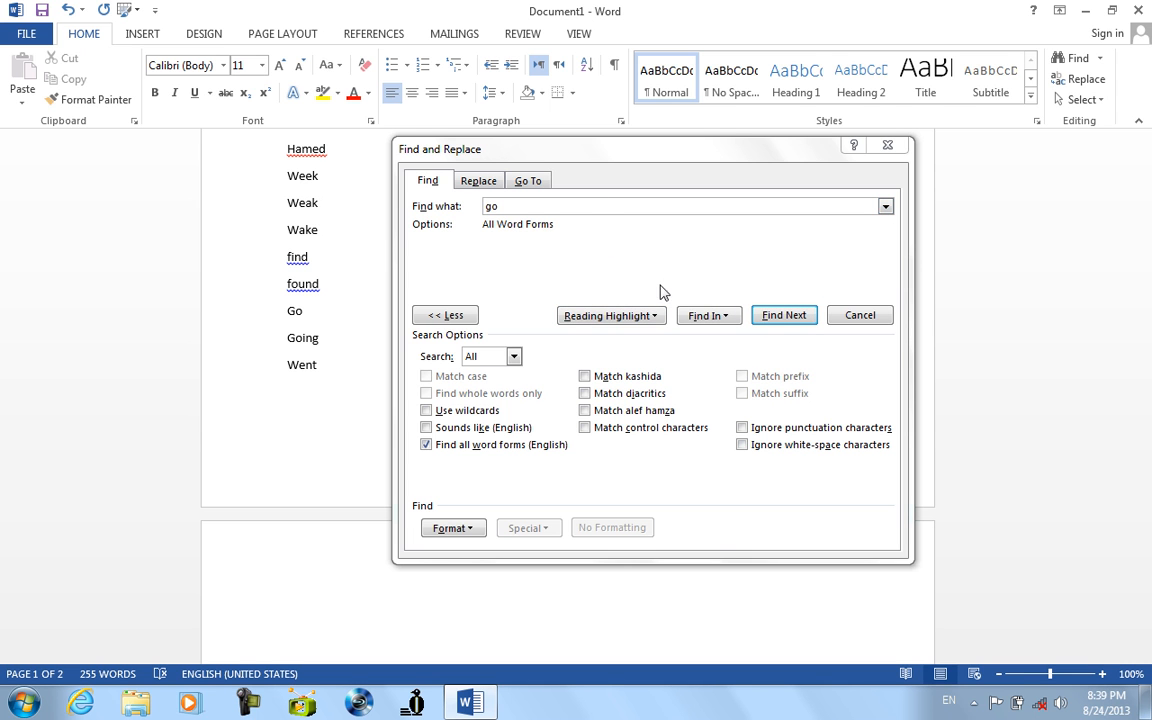
click(784, 315)
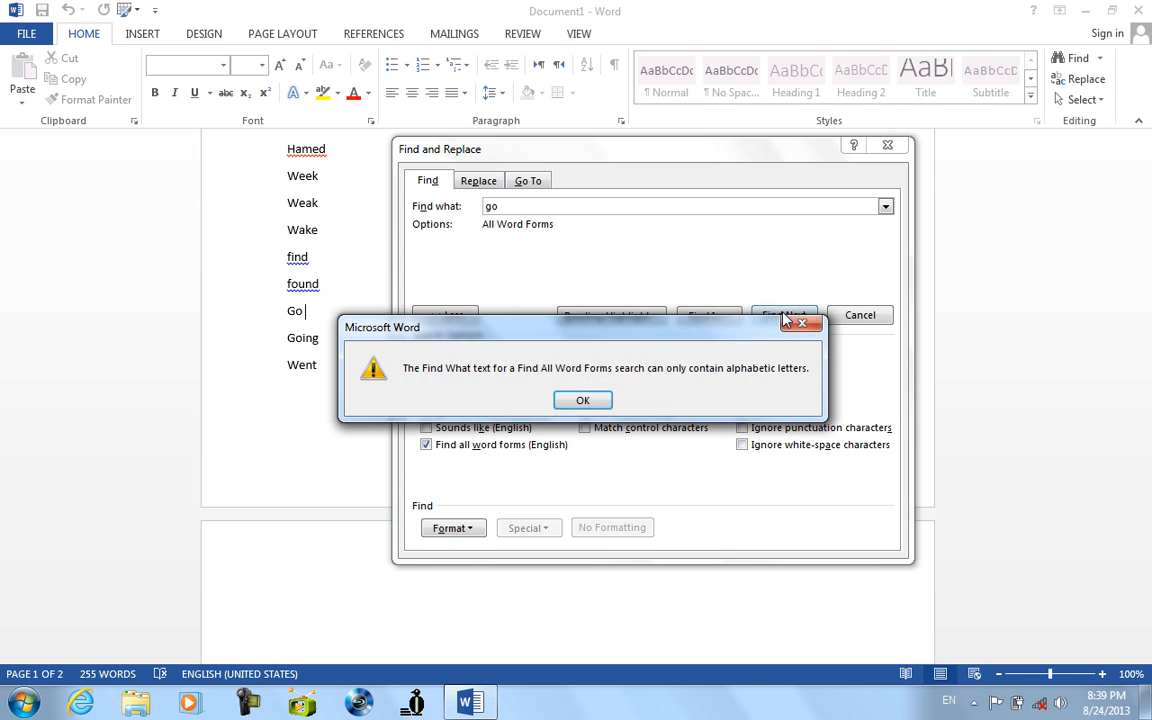
click(587, 401)
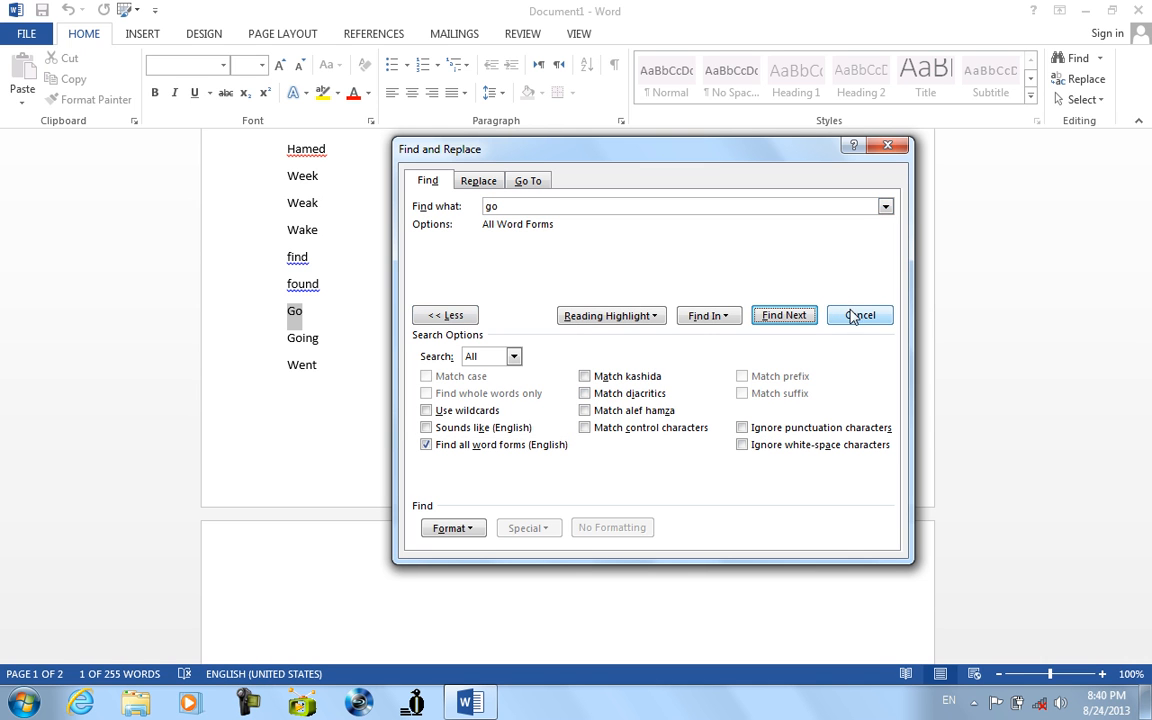
Step: Step through all word forms of "go" in the list, and close the find dialog
click(788, 316)
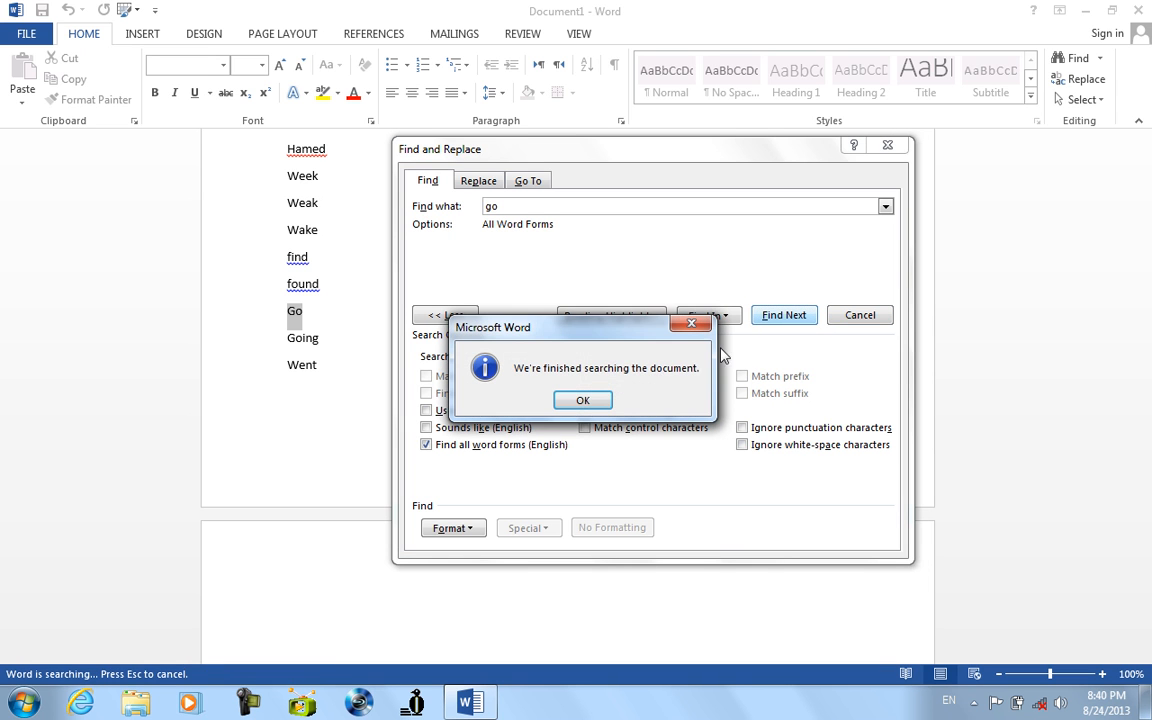
click(590, 402)
click(784, 316)
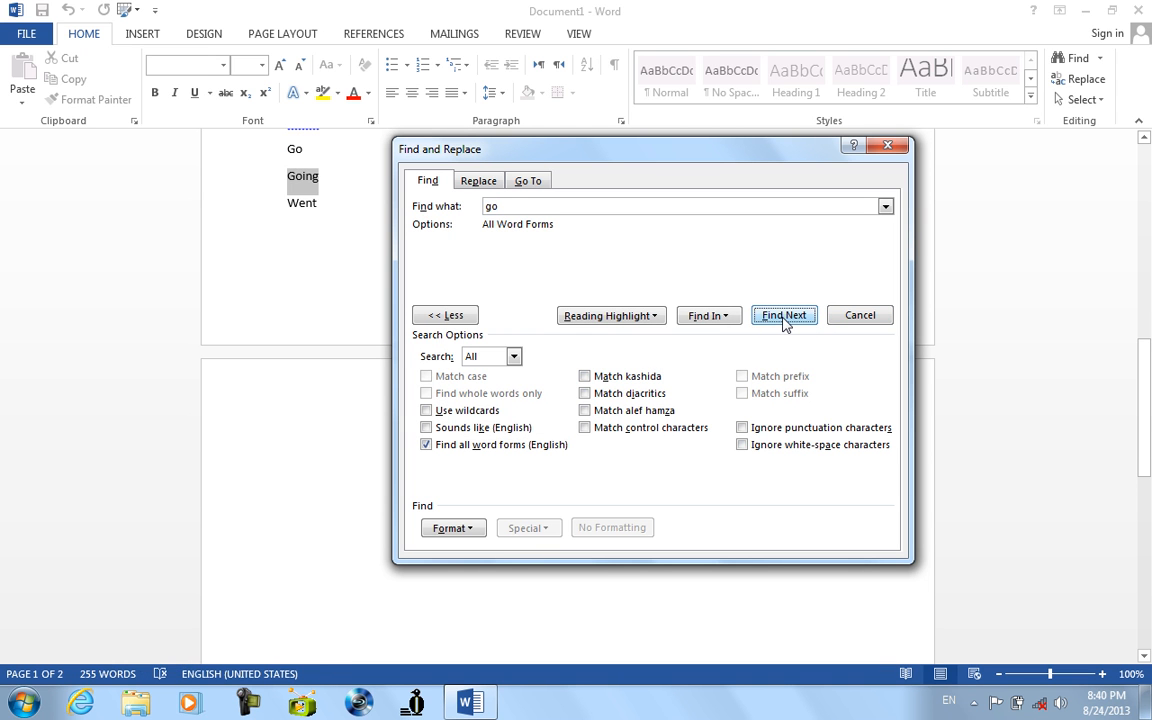
click(786, 316)
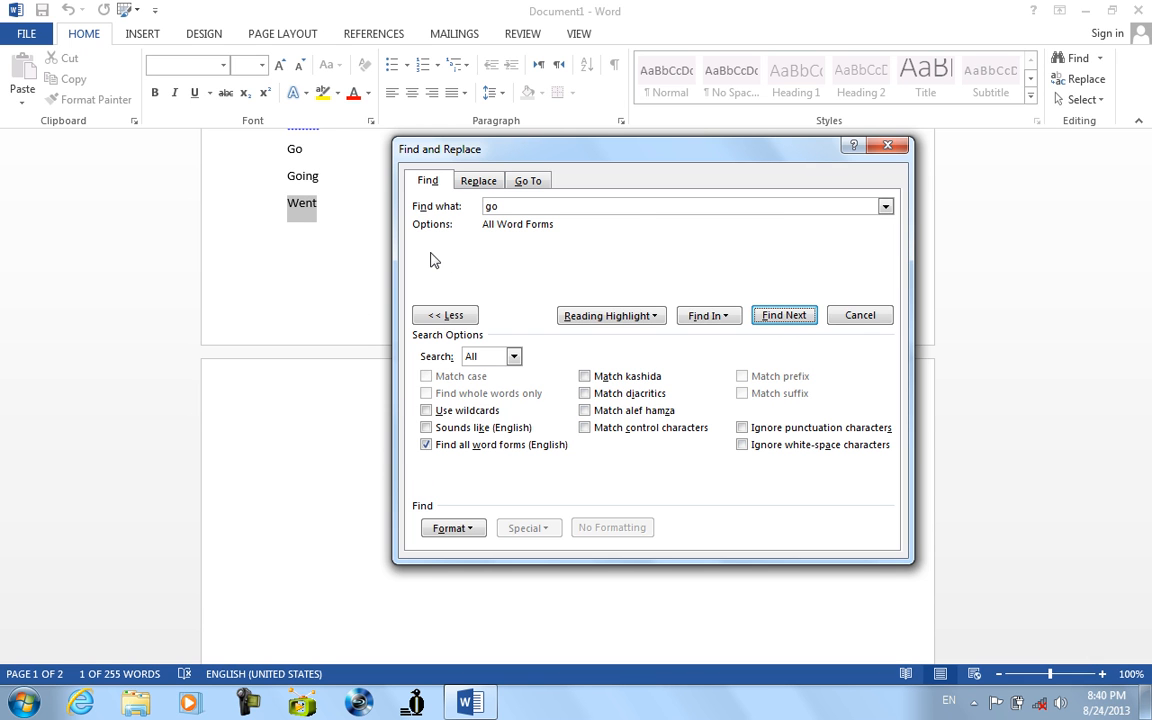
click(883, 146)
Step: Select the lines "Go", "Going" and "Went", and review the Advanced Find options before closing the dialog
drag(364, 312, 260, 162)
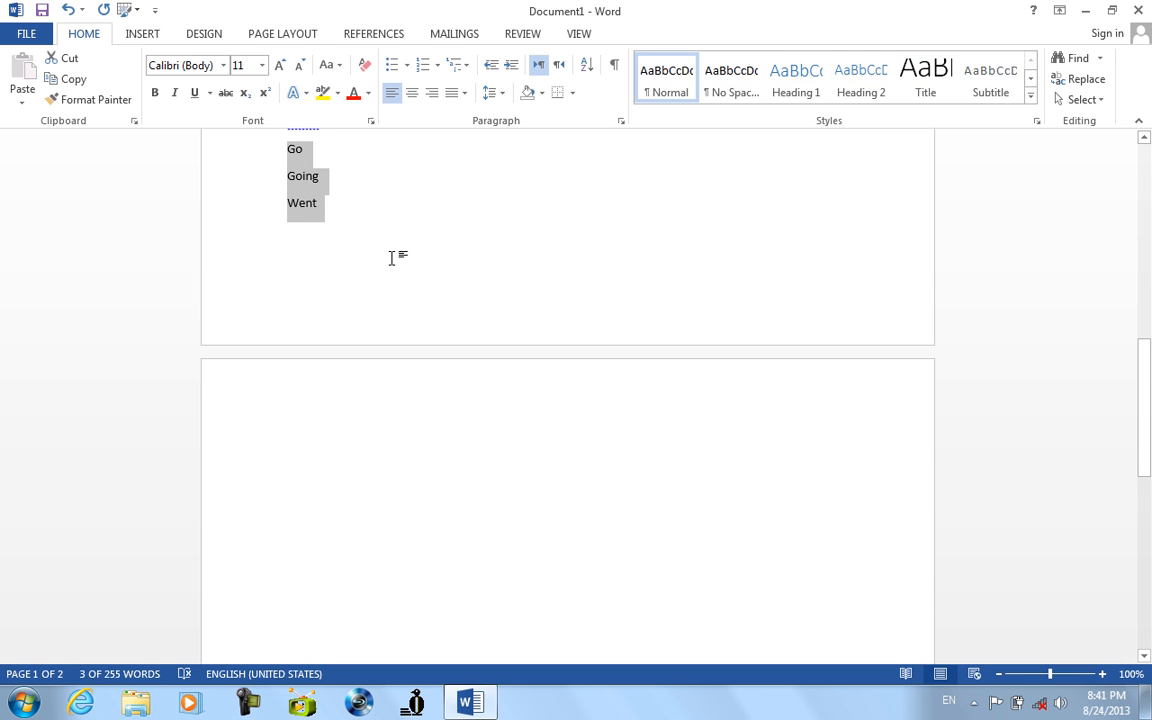
click(1099, 59)
click(1056, 102)
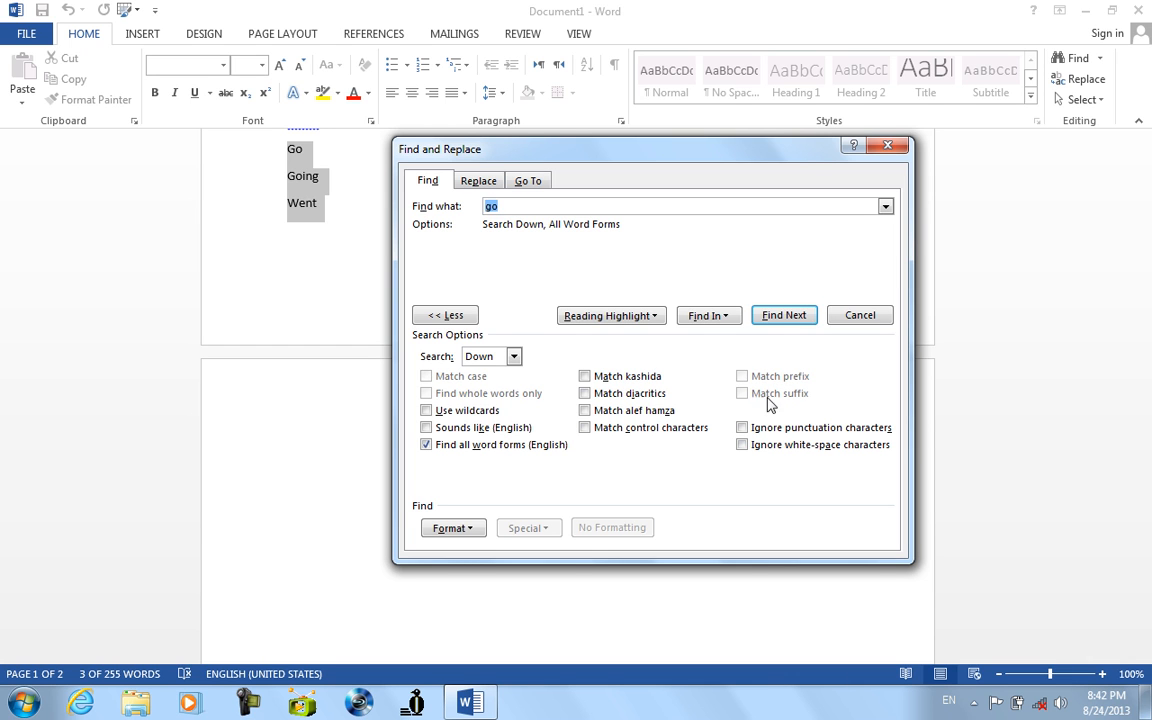
click(887, 146)
Step: Add a compound sample name made of two names joined without a space on a new line below "Went"
scroll(477, 364, up, 2)
scroll(477, 364, up, 1)
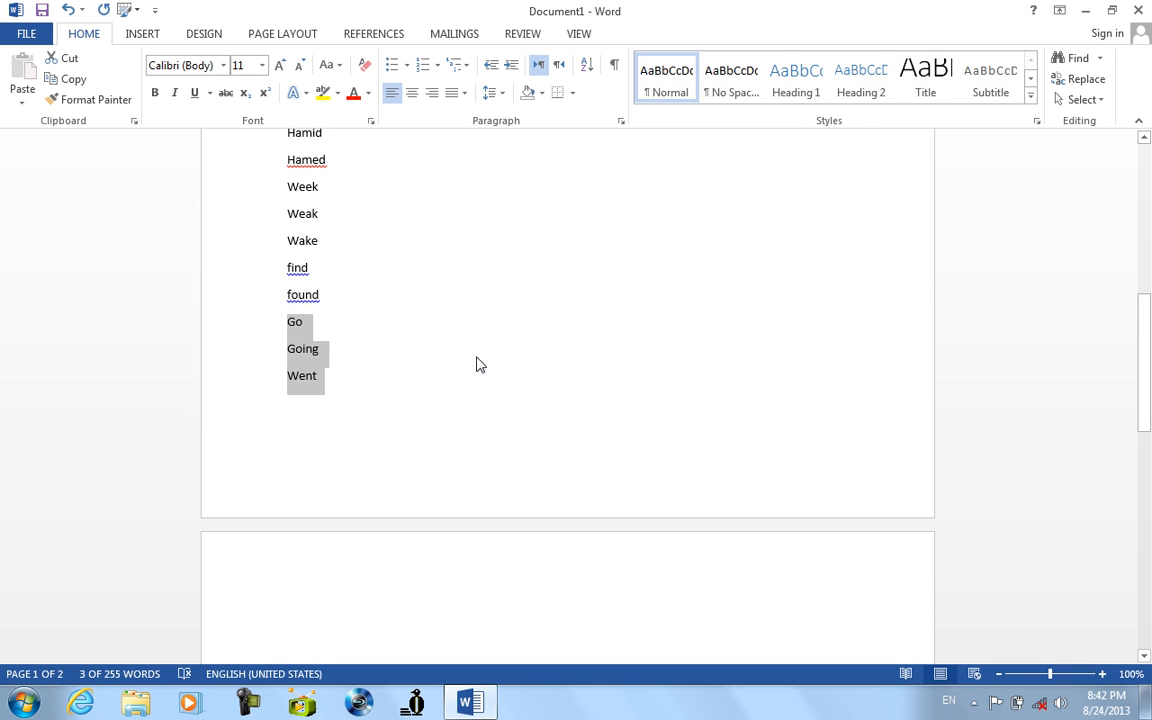
scroll(477, 364, down, 2)
scroll(476, 363, up, 2)
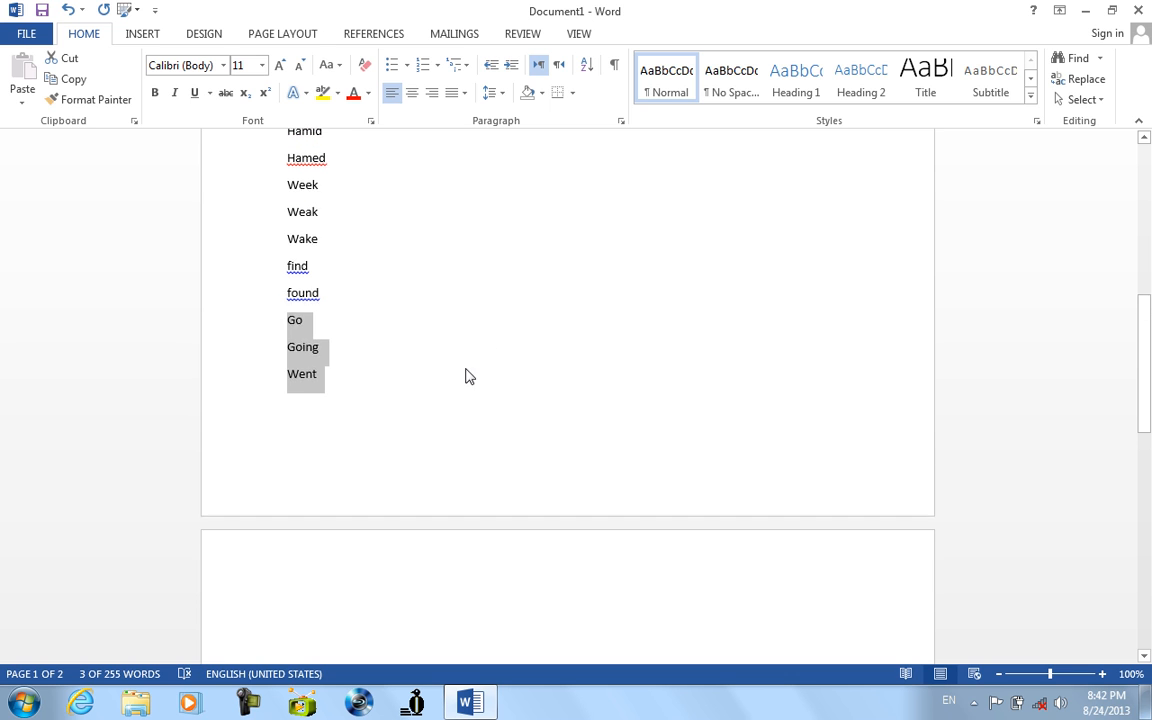
click(436, 413)
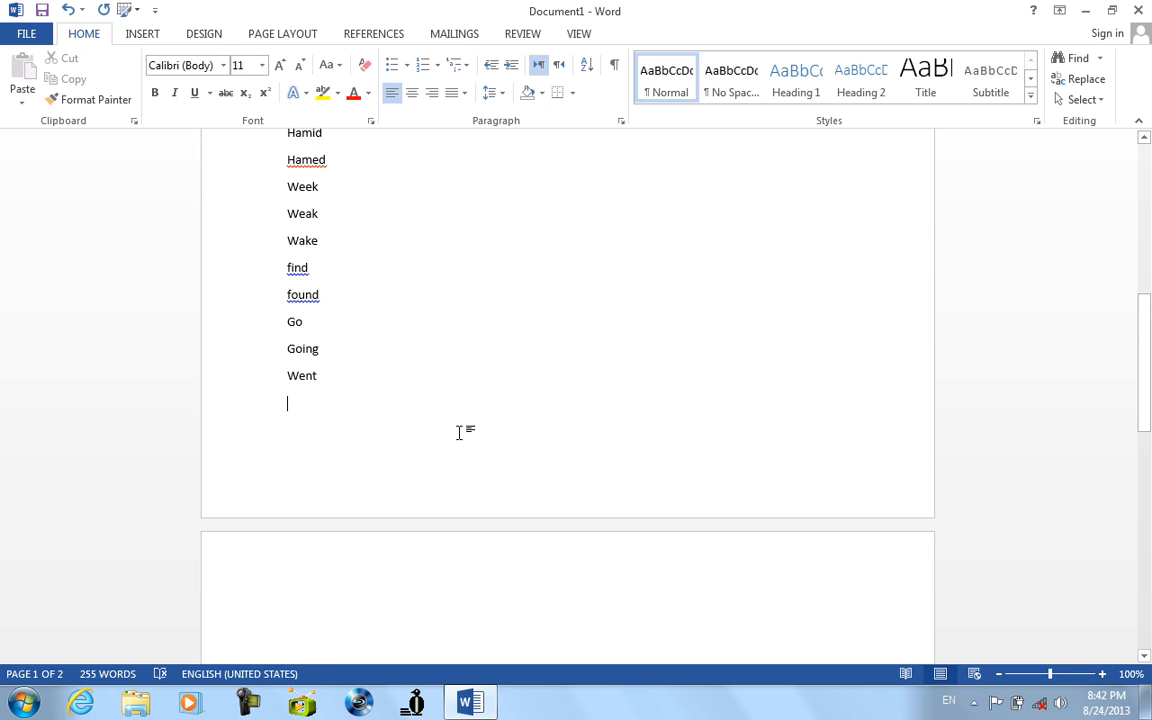
text(Ahmad)
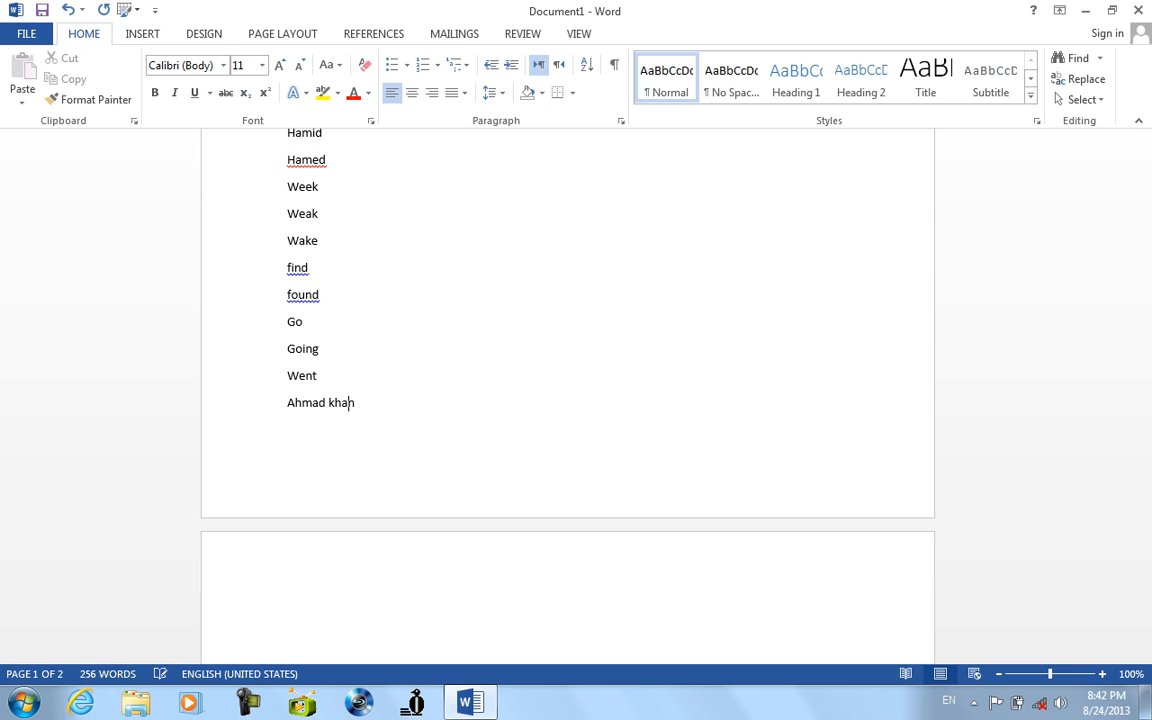
text(khan)
key(Return)
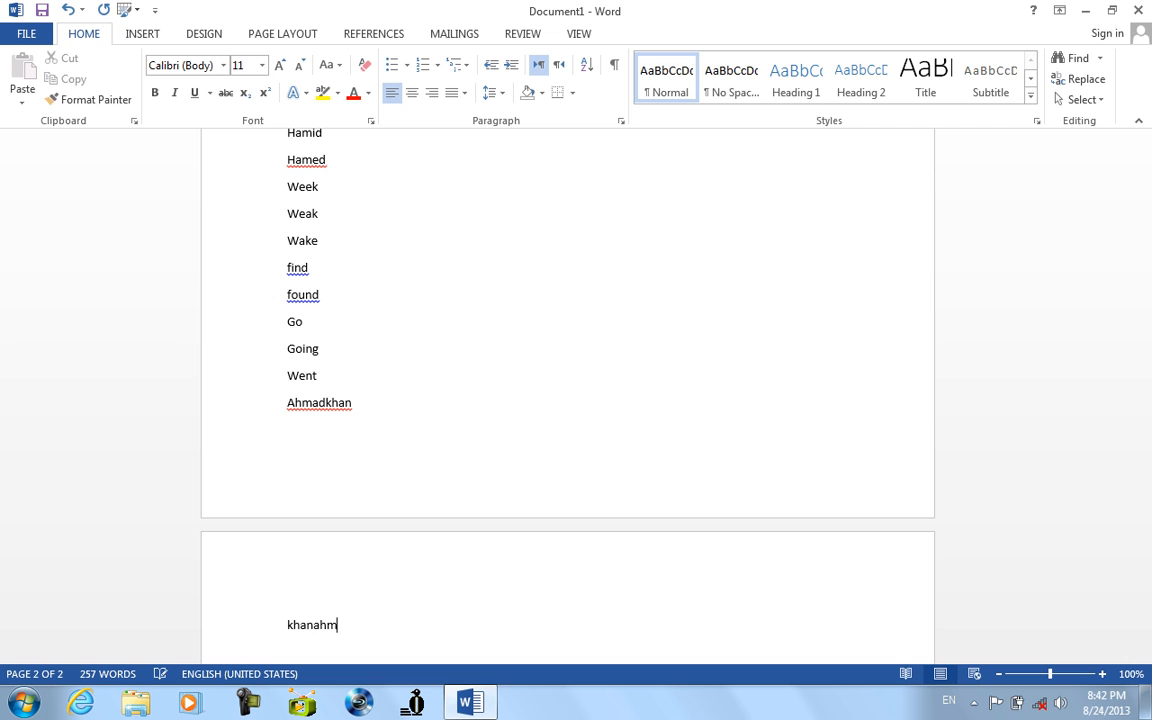
Step: Add the reversed compound name, two more compound sample names and one short name on separate lines below the first compound name
text(khanahmad)
key(Return)
text(jan)
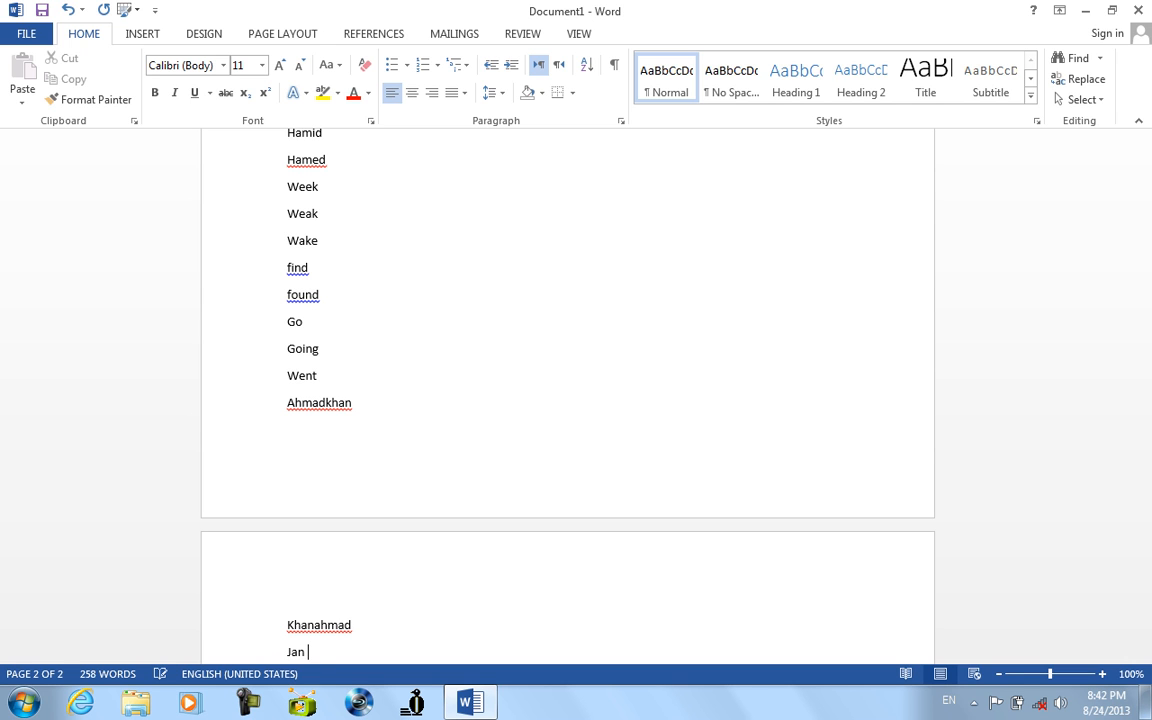
key(BackSpace)
text(gul)
key(Return)
text(gu)
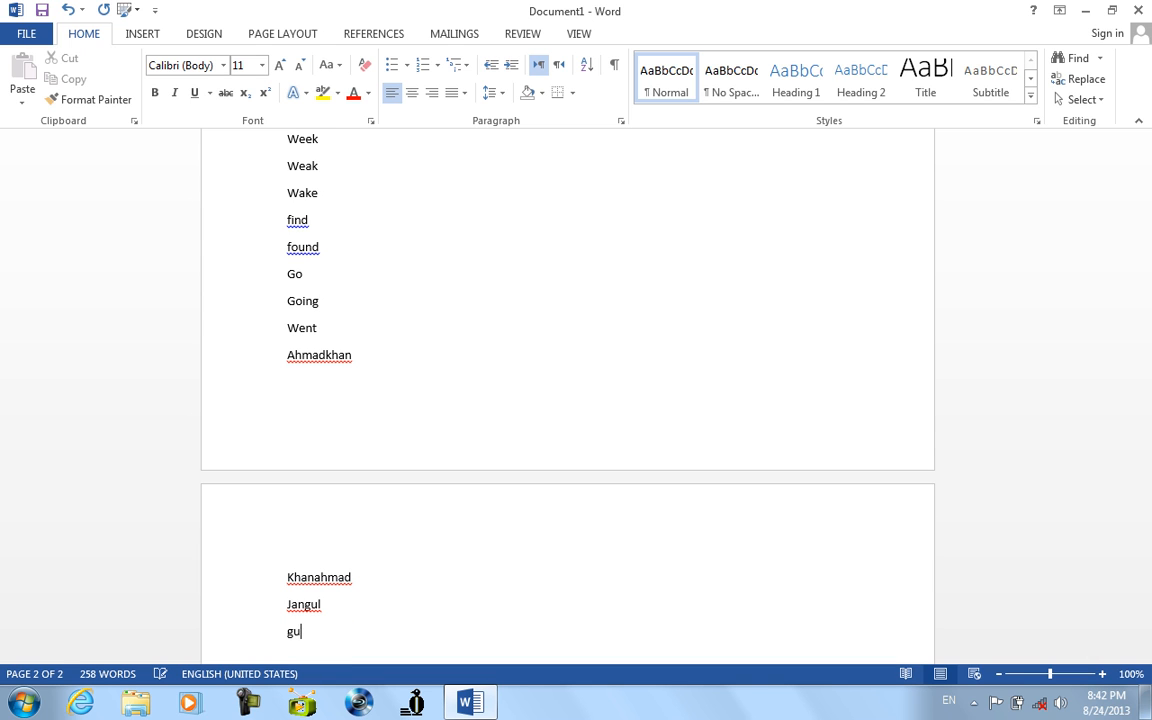
text(ljan)
key(Return)
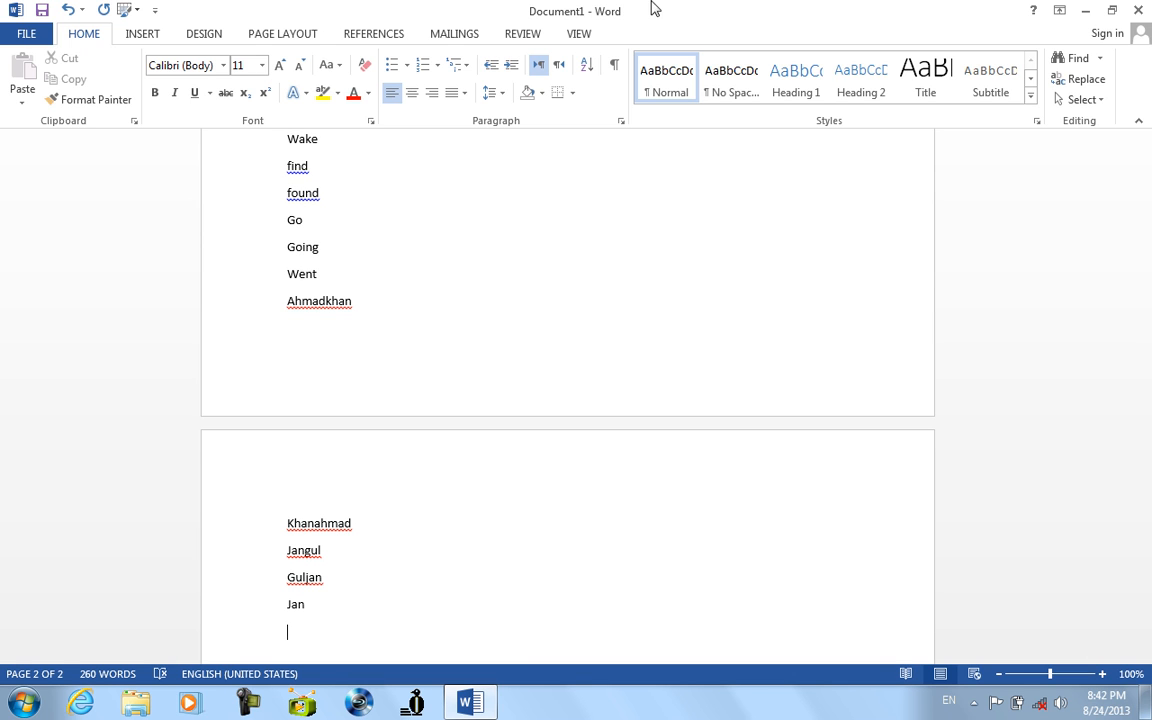
Step: In Advanced Find, disable Find all word forms (English) and replace "go" with the name that begins the first compound name
click(1101, 60)
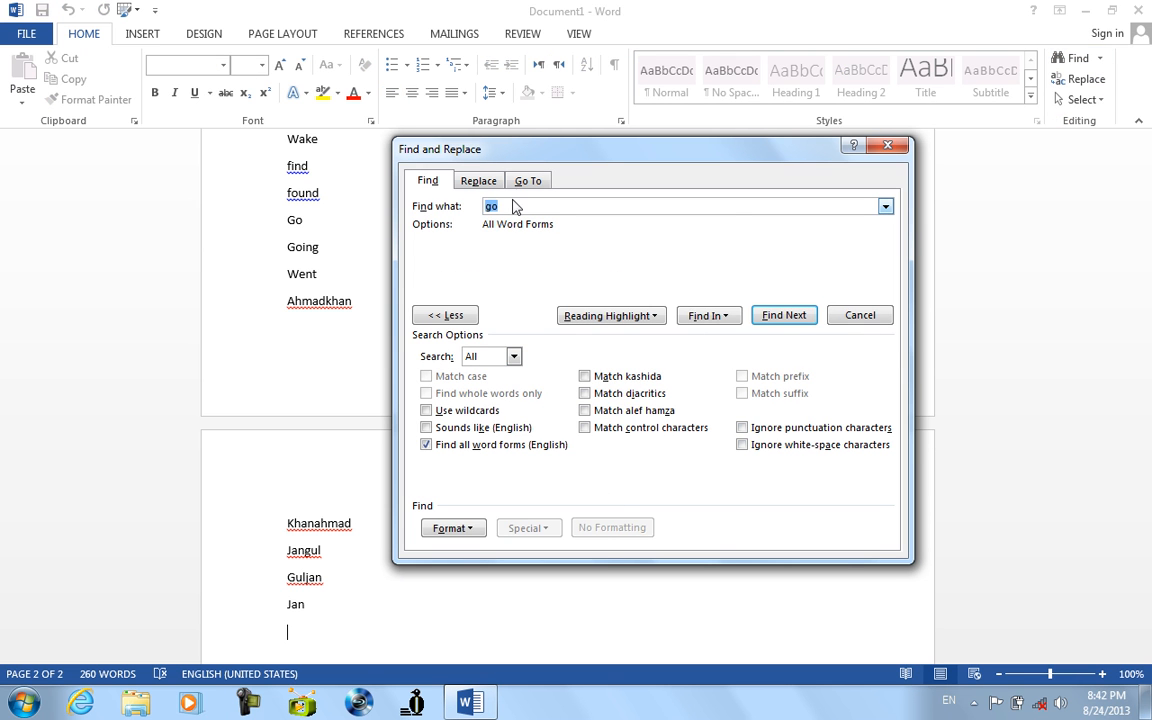
click(489, 449)
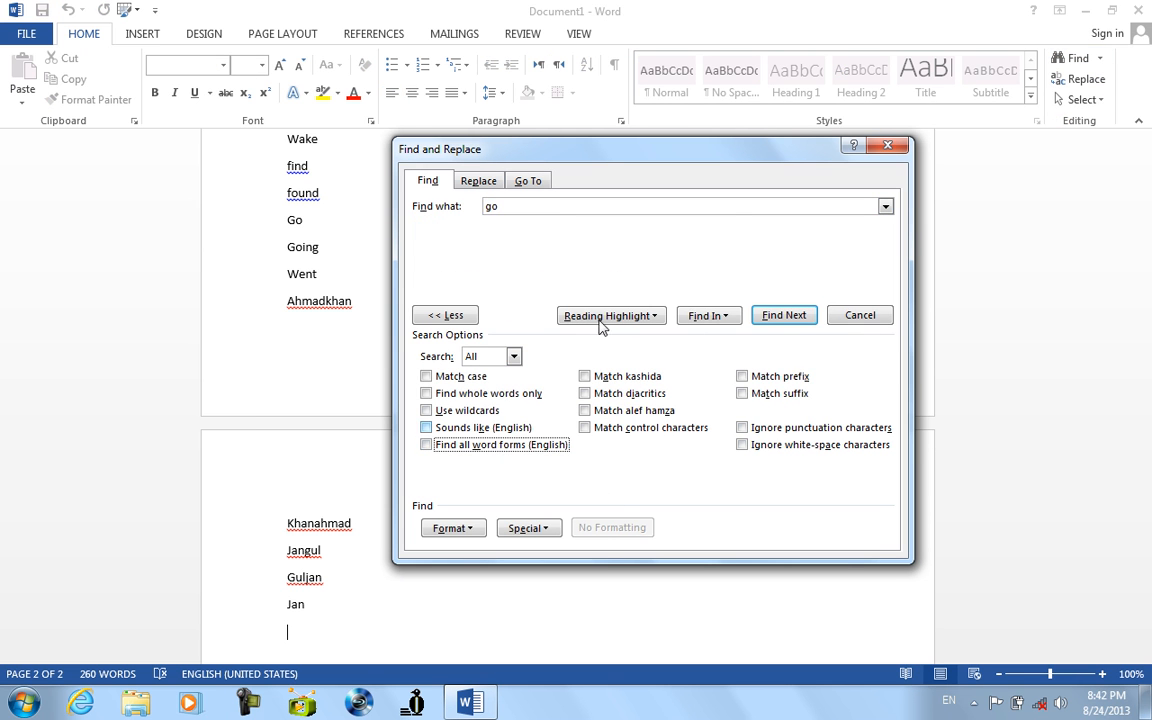
click(543, 209)
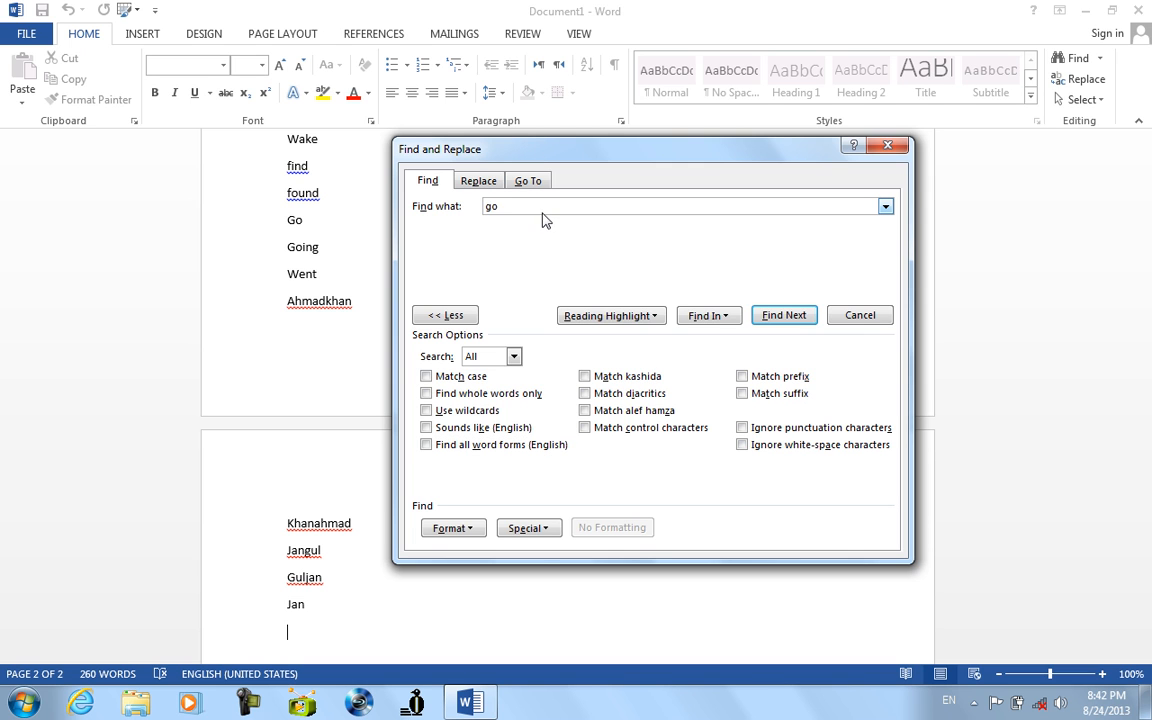
key(BackSpace)
key(BackSpace)
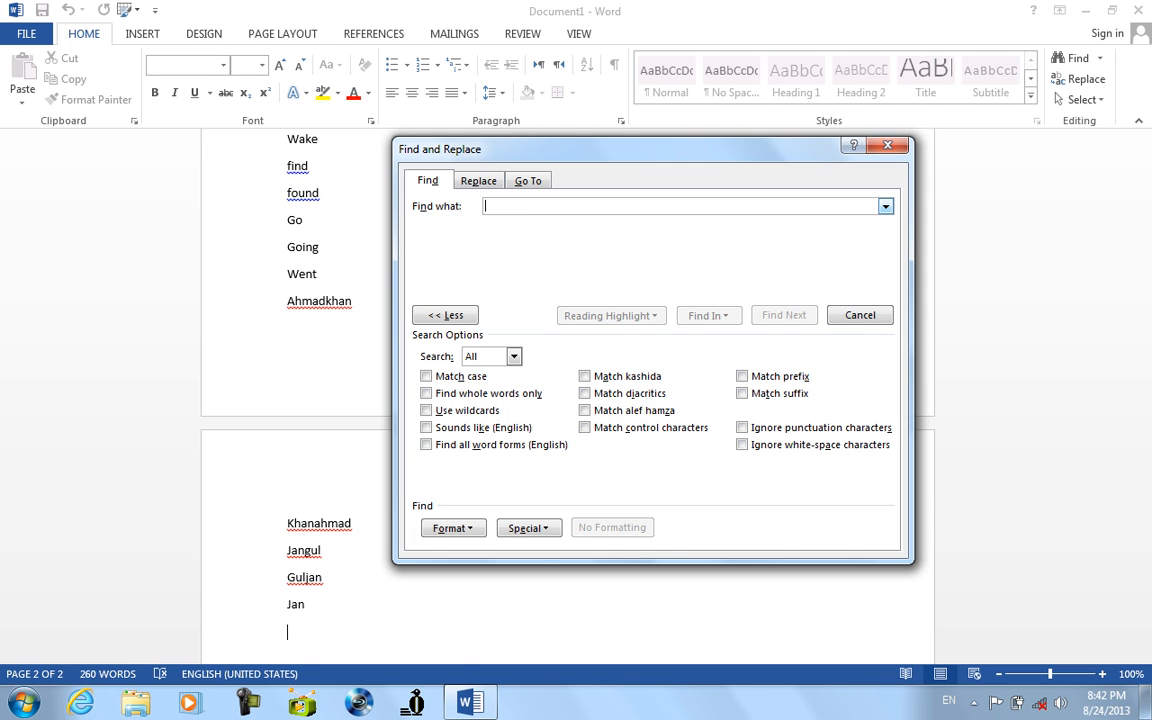
text(ahmad)
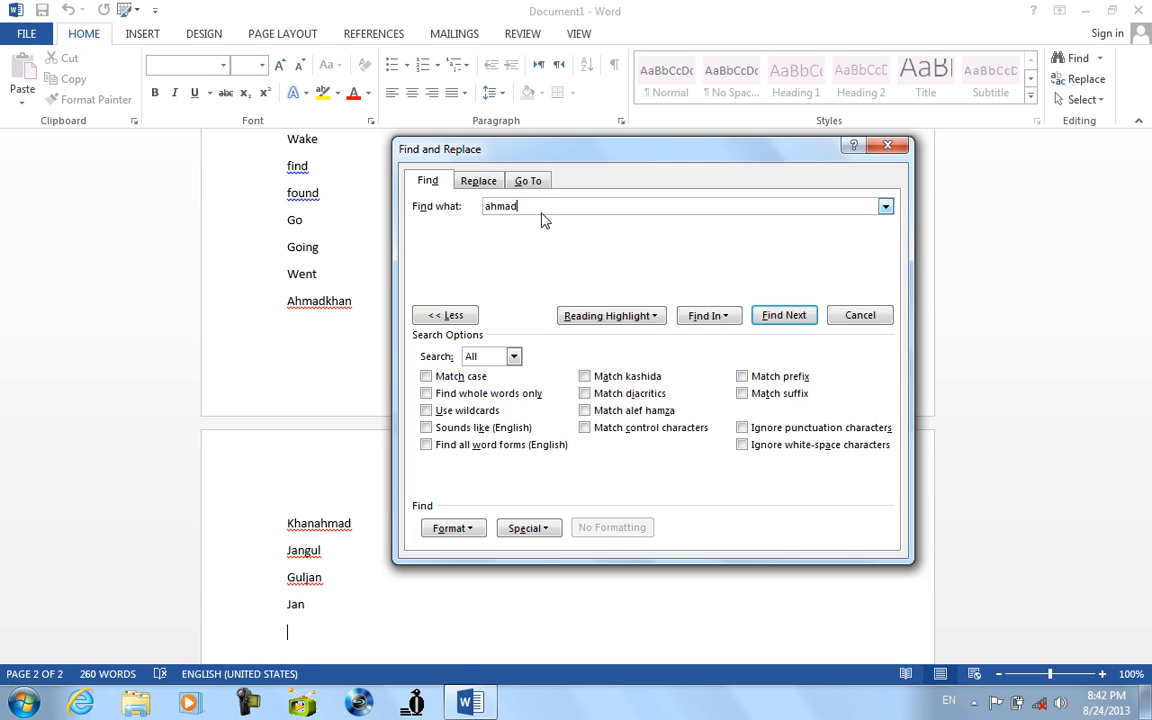
Step: Enable Match prefix and step through all matches of the entered name until the search ends
click(742, 377)
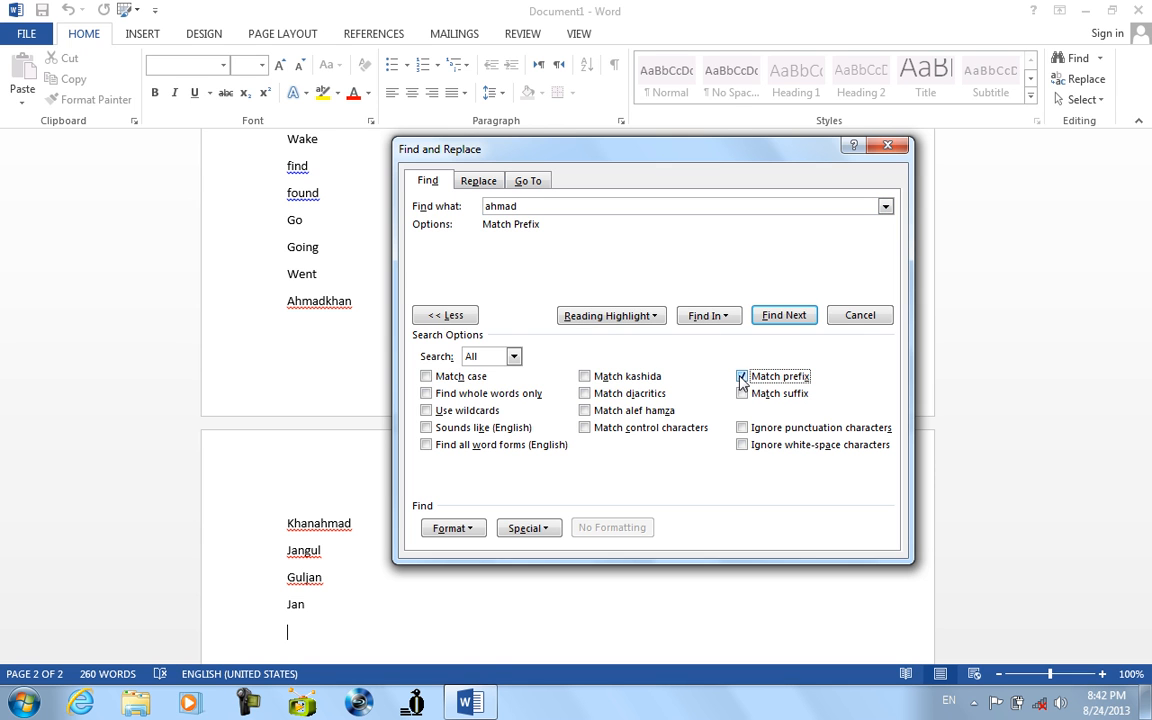
click(774, 316)
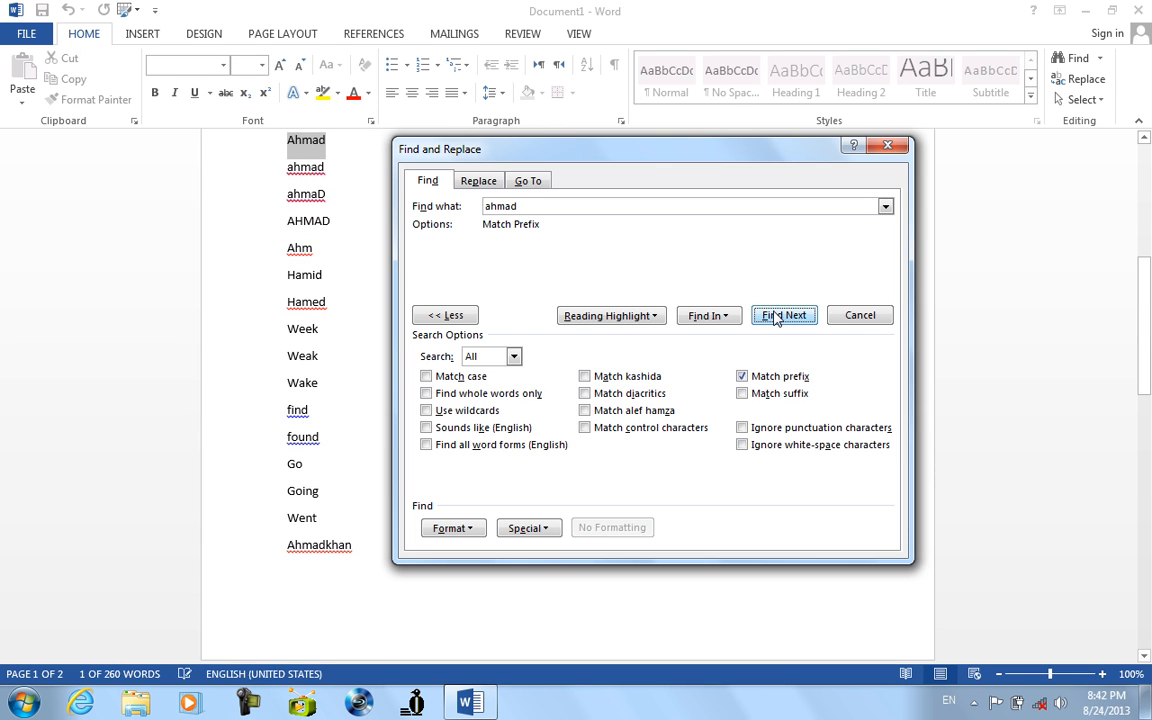
click(774, 316)
click(774, 316)
click(774, 316)
click(774, 316)
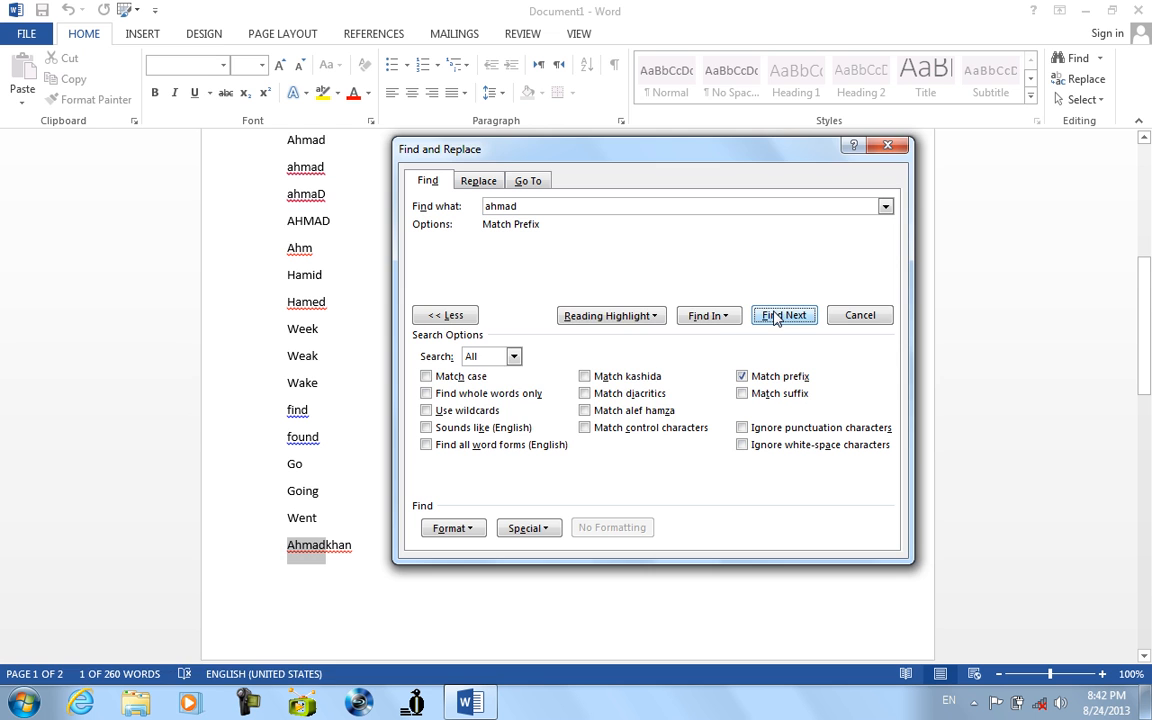
click(774, 316)
click(583, 400)
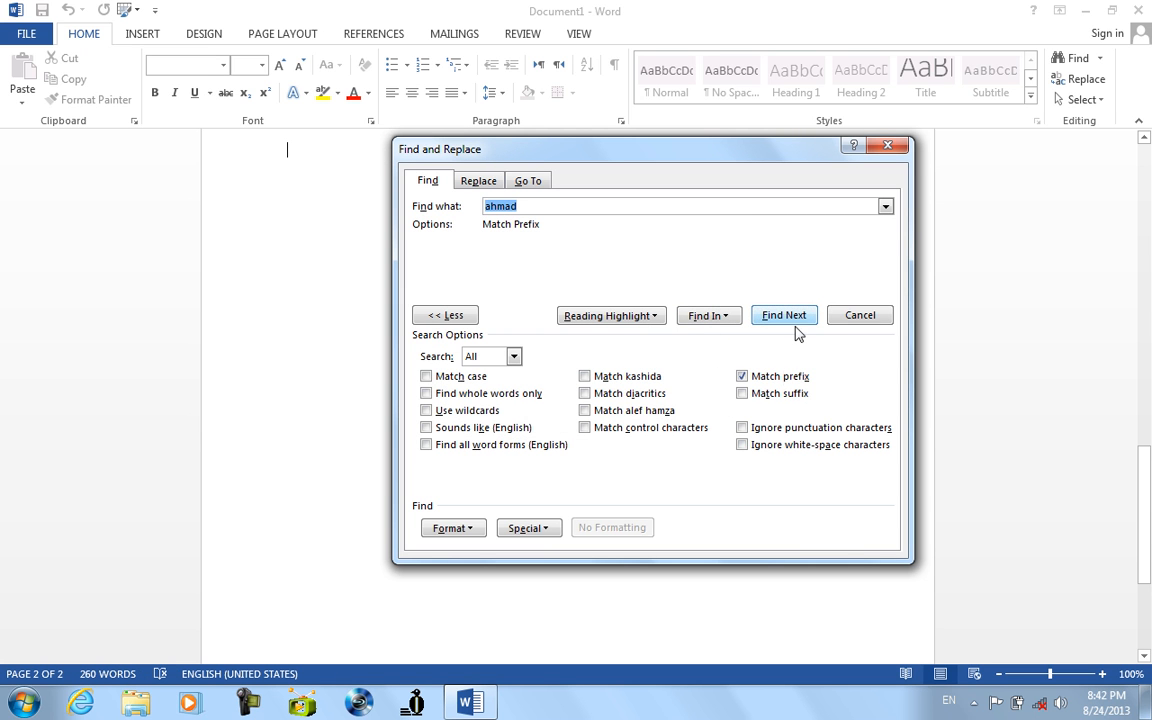
Step: Replace Match prefix with Match suffix, step through all matches of the same name, and close the find dialog
click(780, 376)
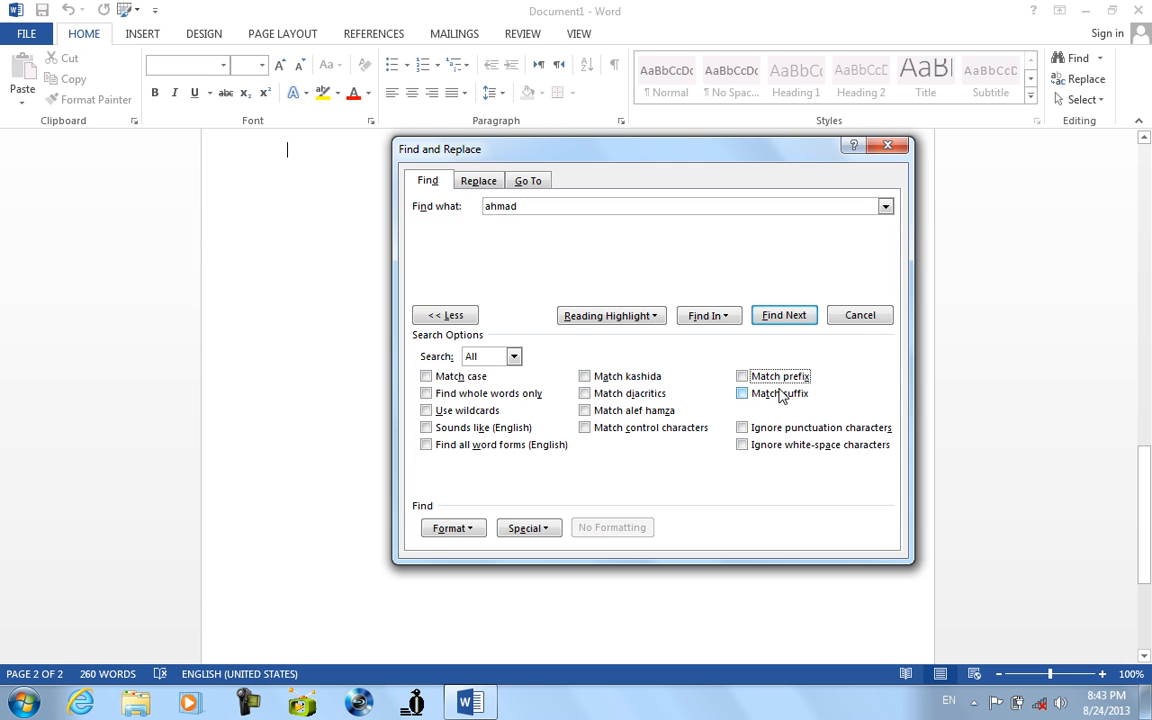
click(781, 393)
click(790, 318)
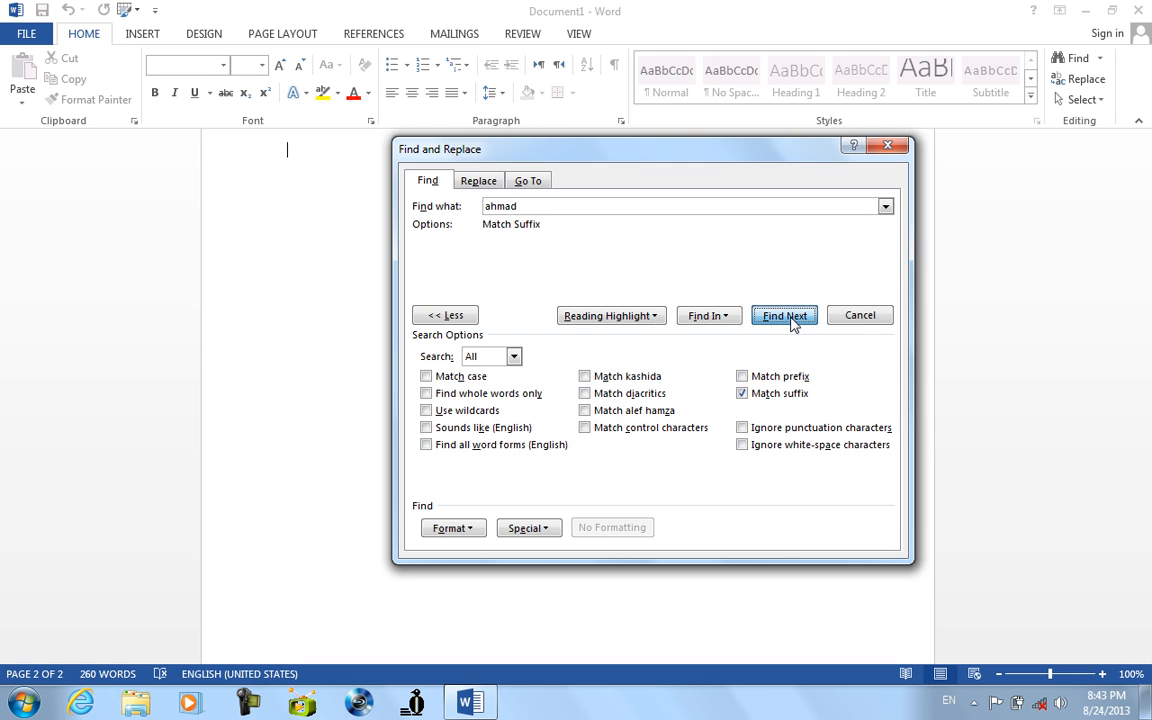
click(784, 315)
click(784, 315)
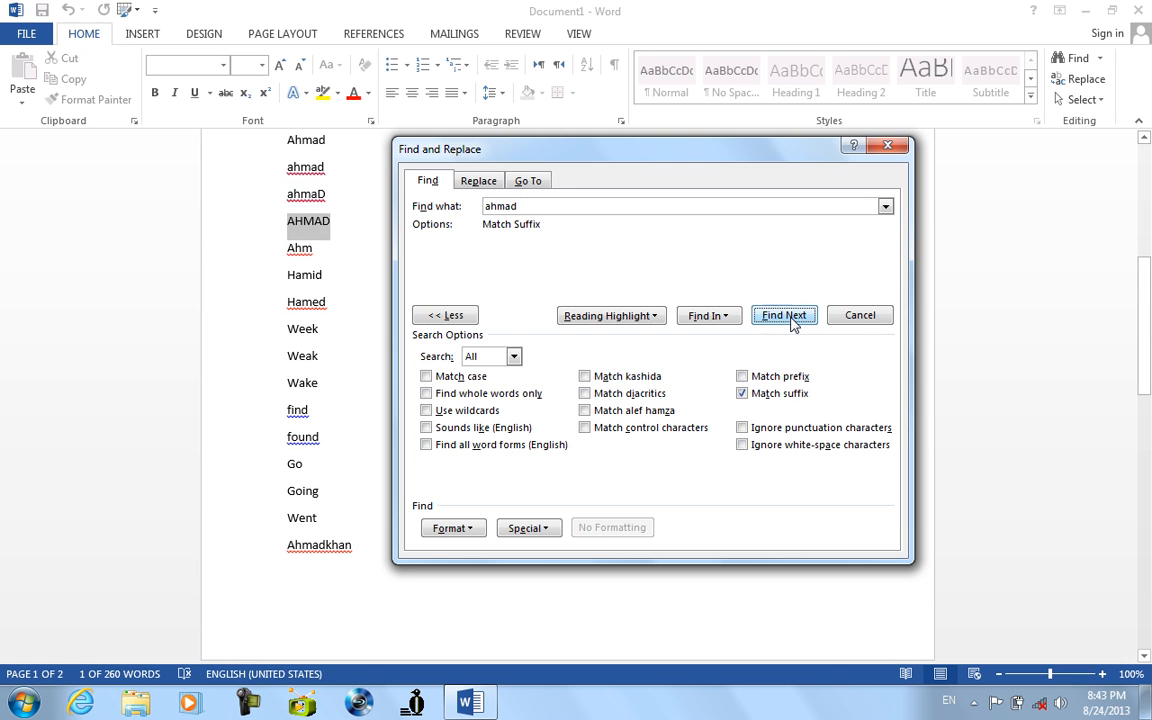
click(784, 315)
click(784, 315)
click(784, 315)
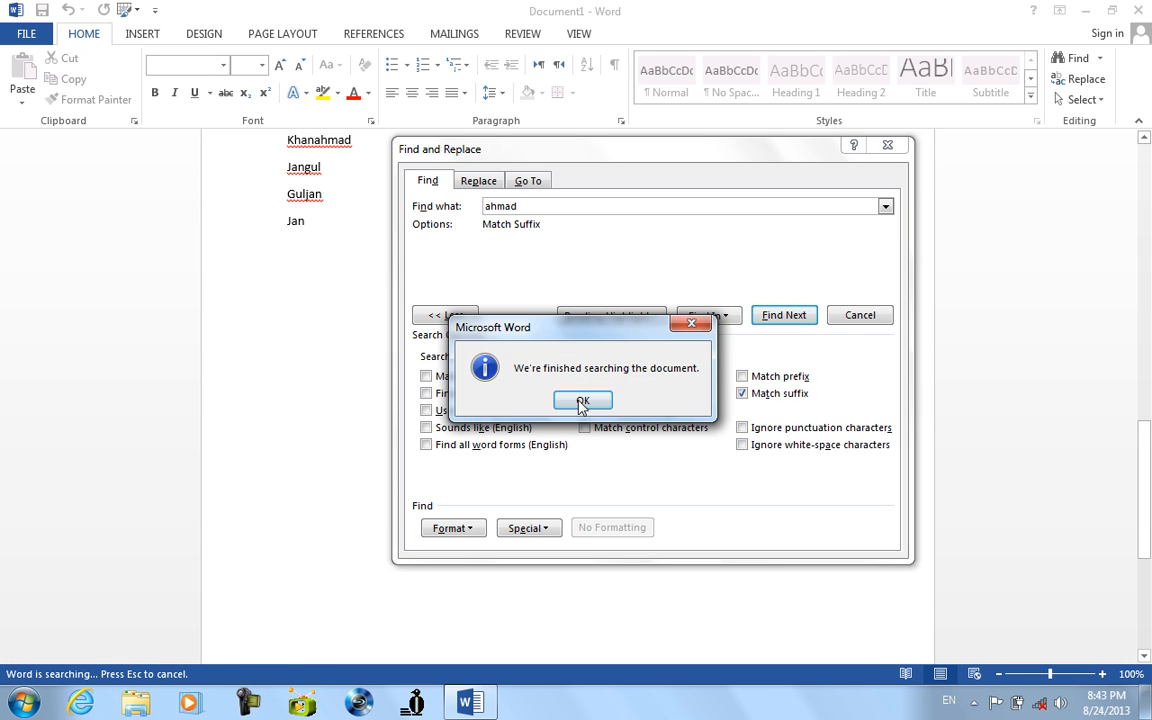
click(581, 401)
click(856, 318)
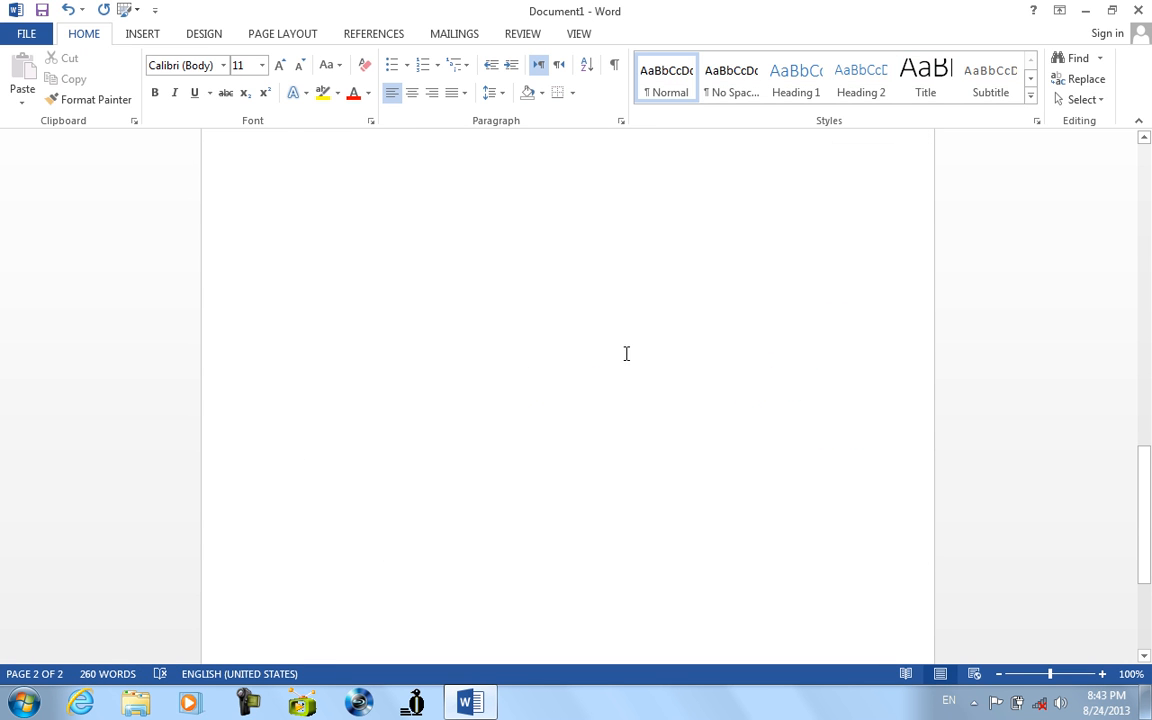
Step: Search for the short name from the last line in Advanced Find with Match suffix enabled, stepping through every match
scroll(580, 474, up, 3)
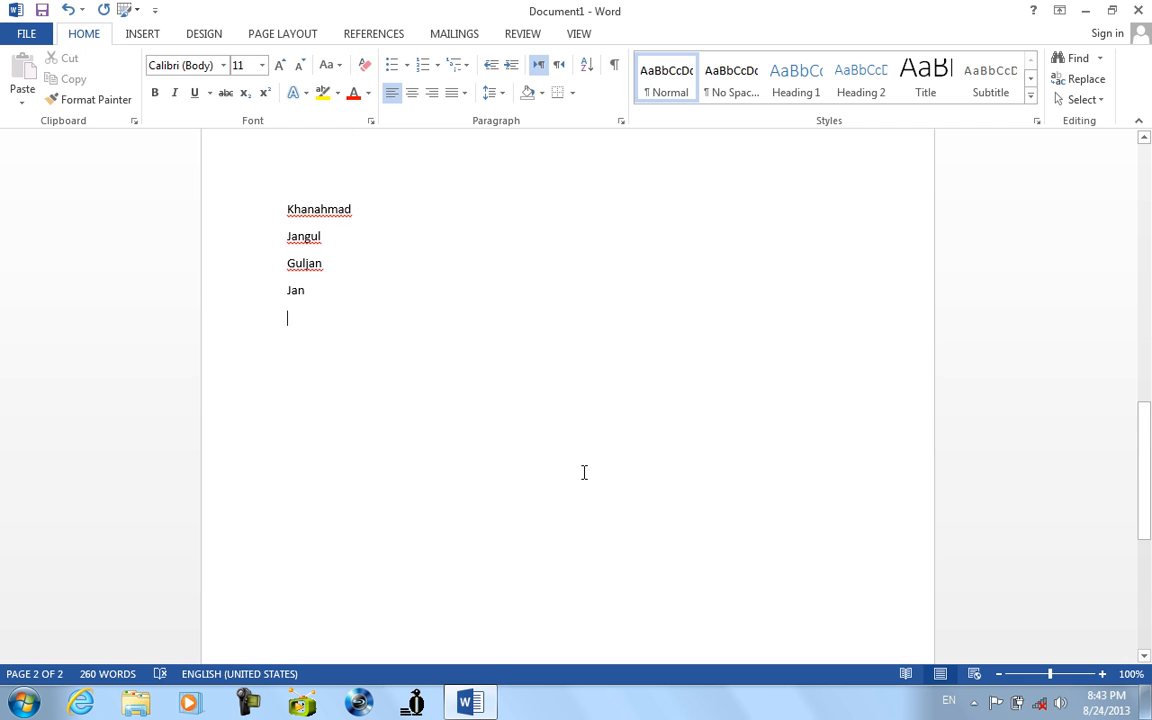
click(1099, 60)
click(1093, 108)
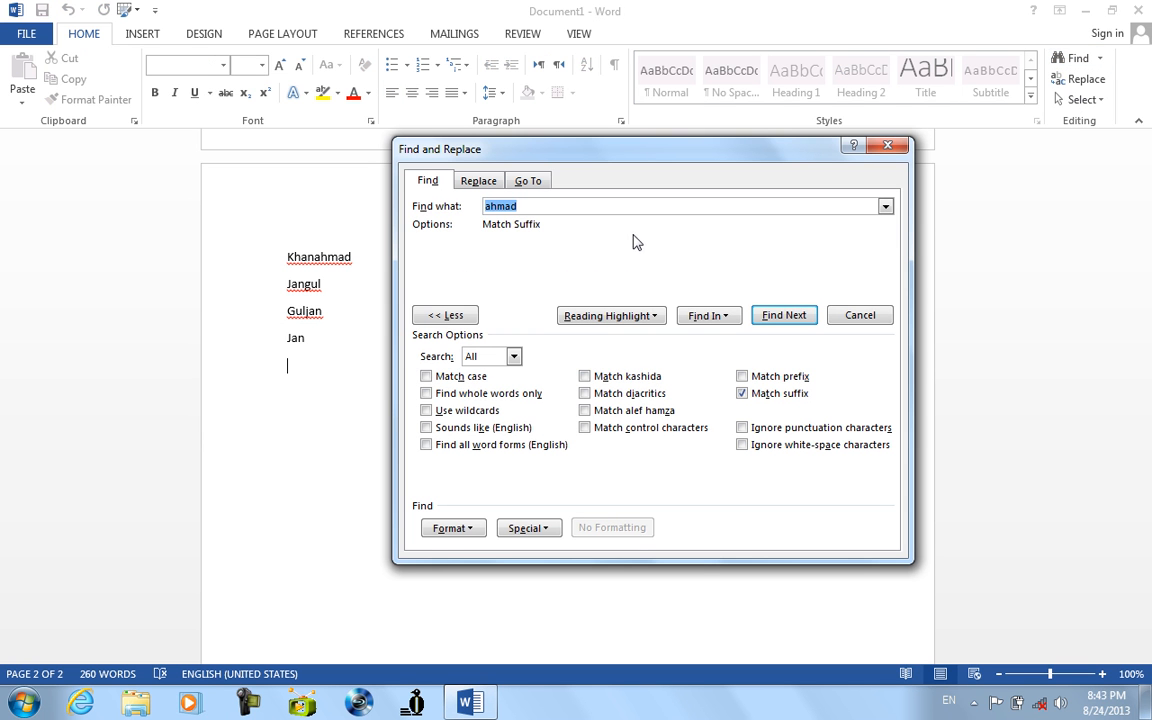
text(jan)
click(812, 318)
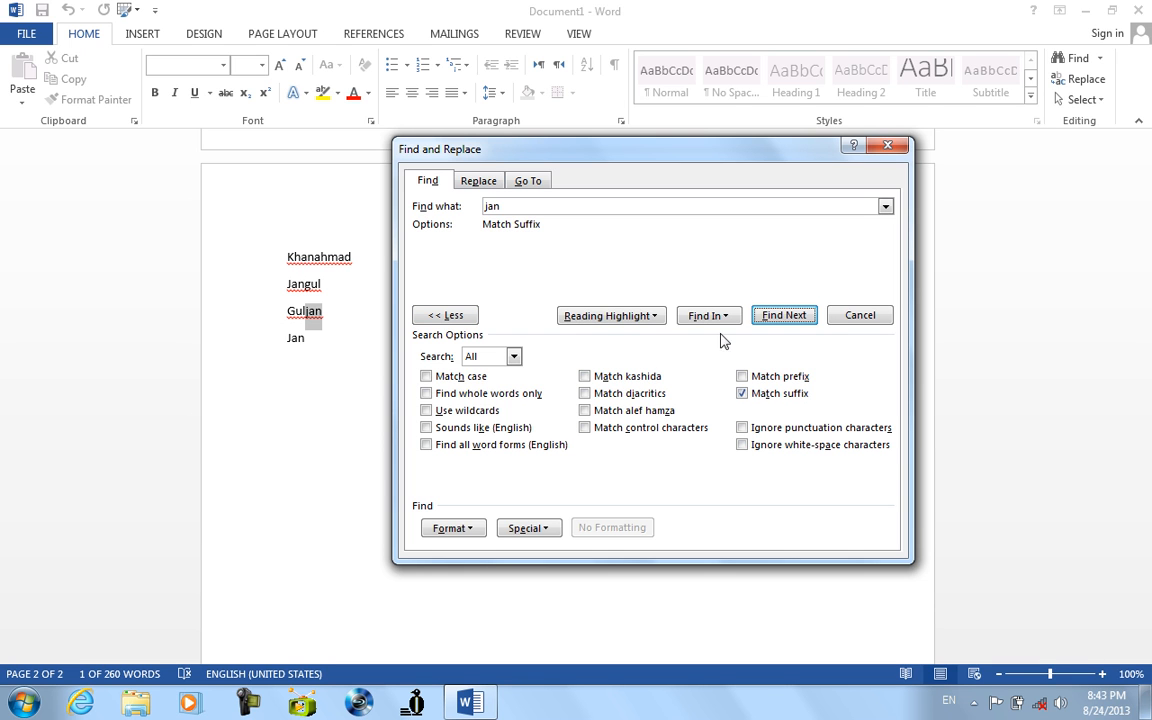
click(784, 315)
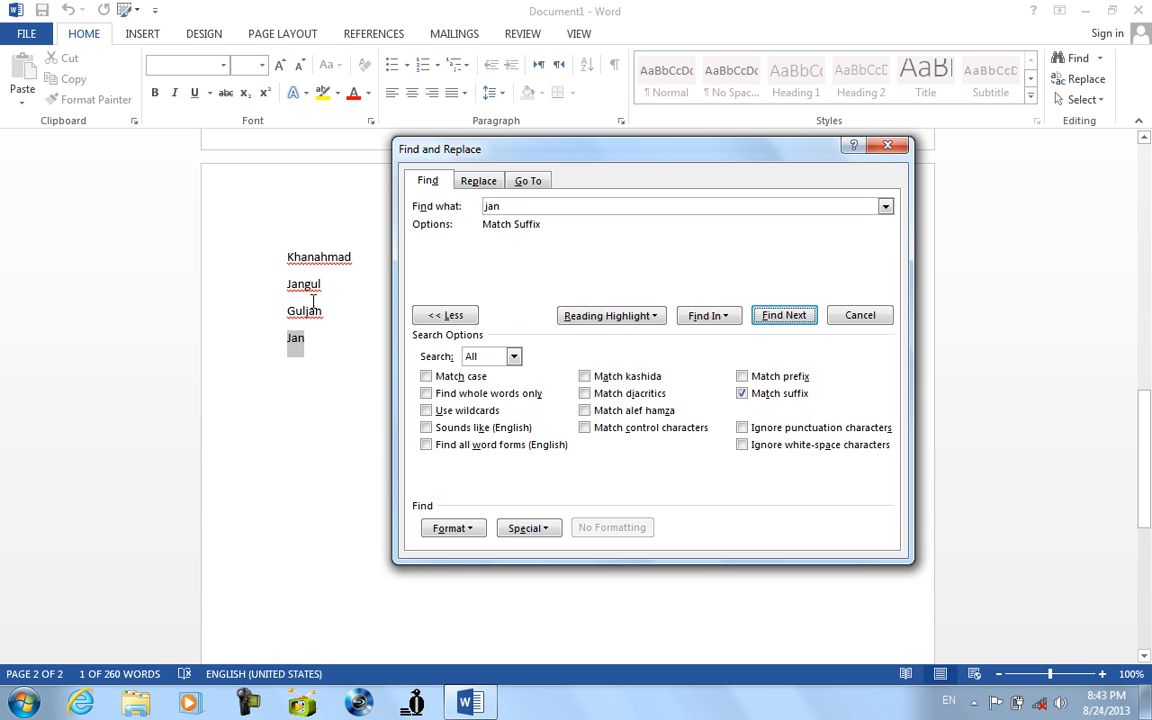
click(803, 316)
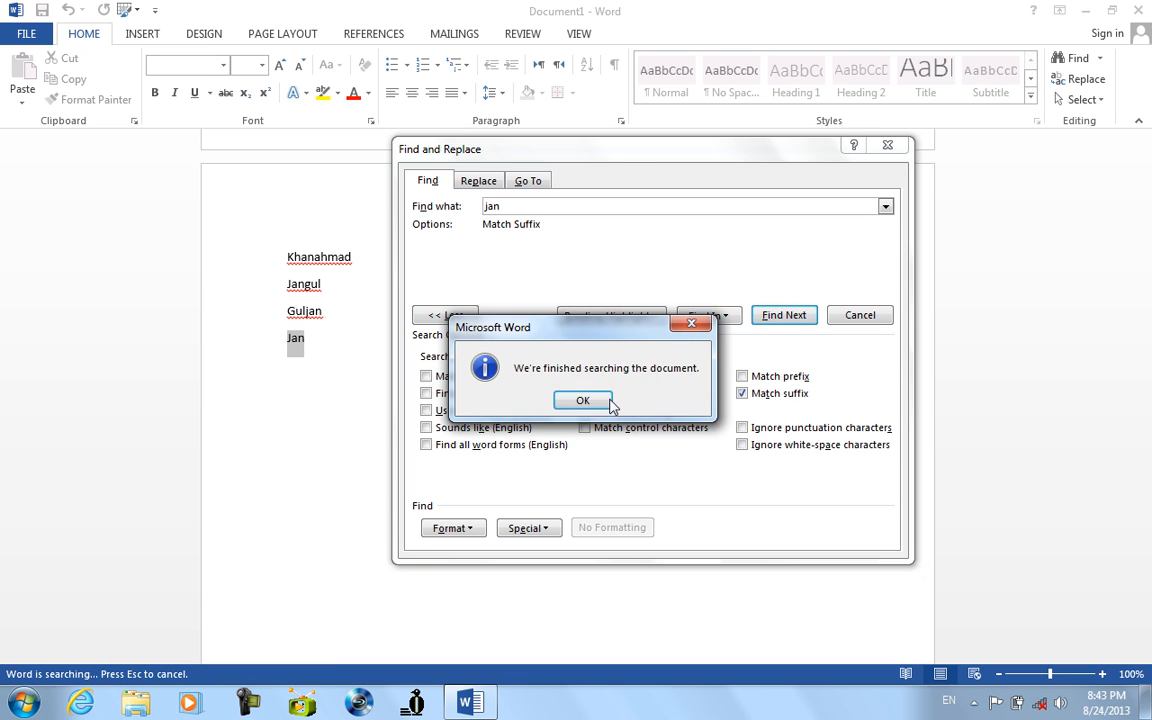
click(609, 401)
Step: Switch from Match suffix to Match prefix, step through the matches of the short name, and close the find dialog
click(757, 394)
click(758, 377)
click(769, 316)
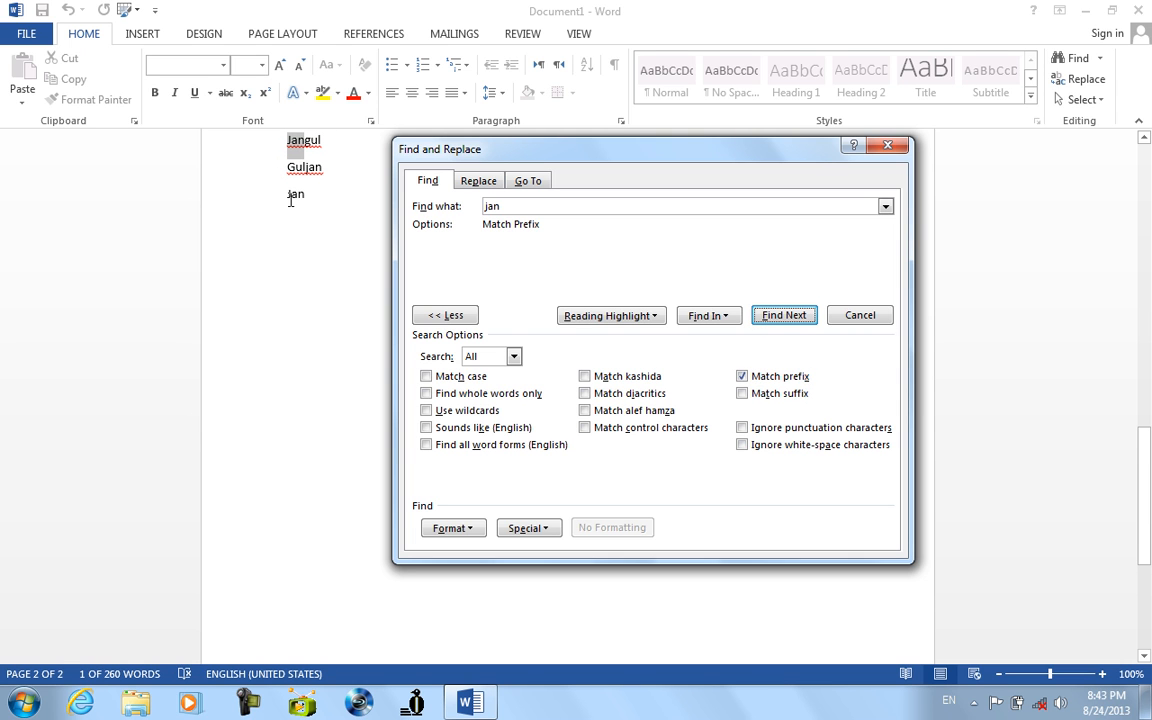
click(784, 316)
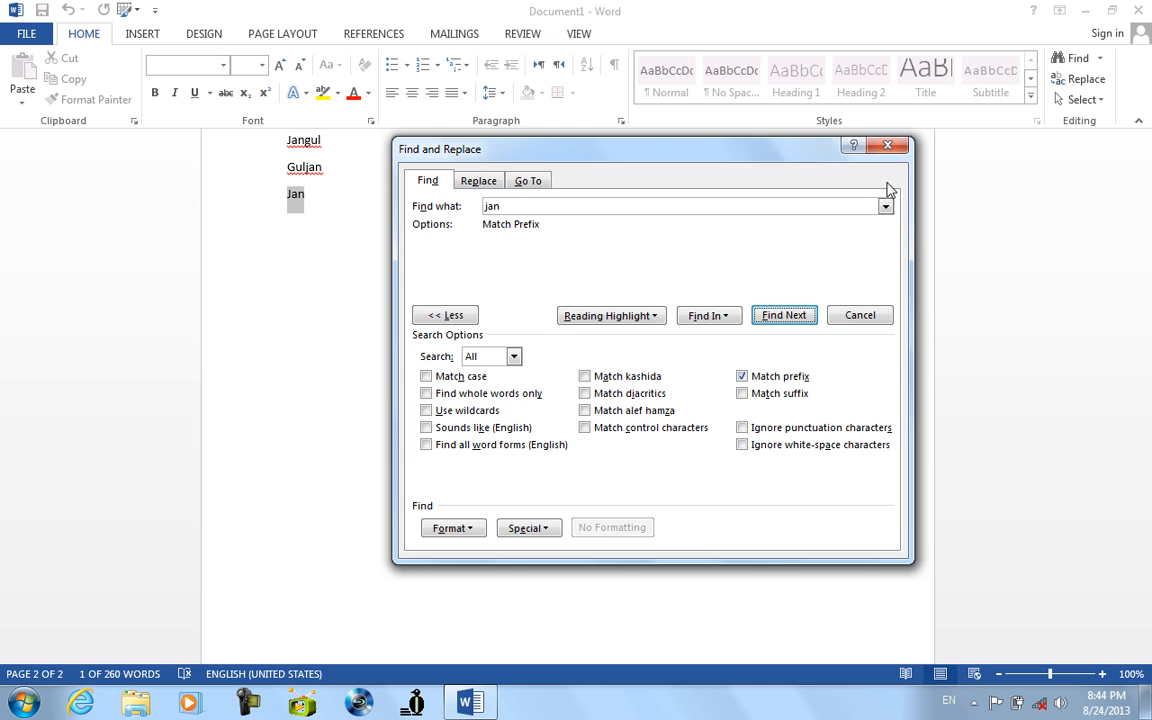
click(887, 146)
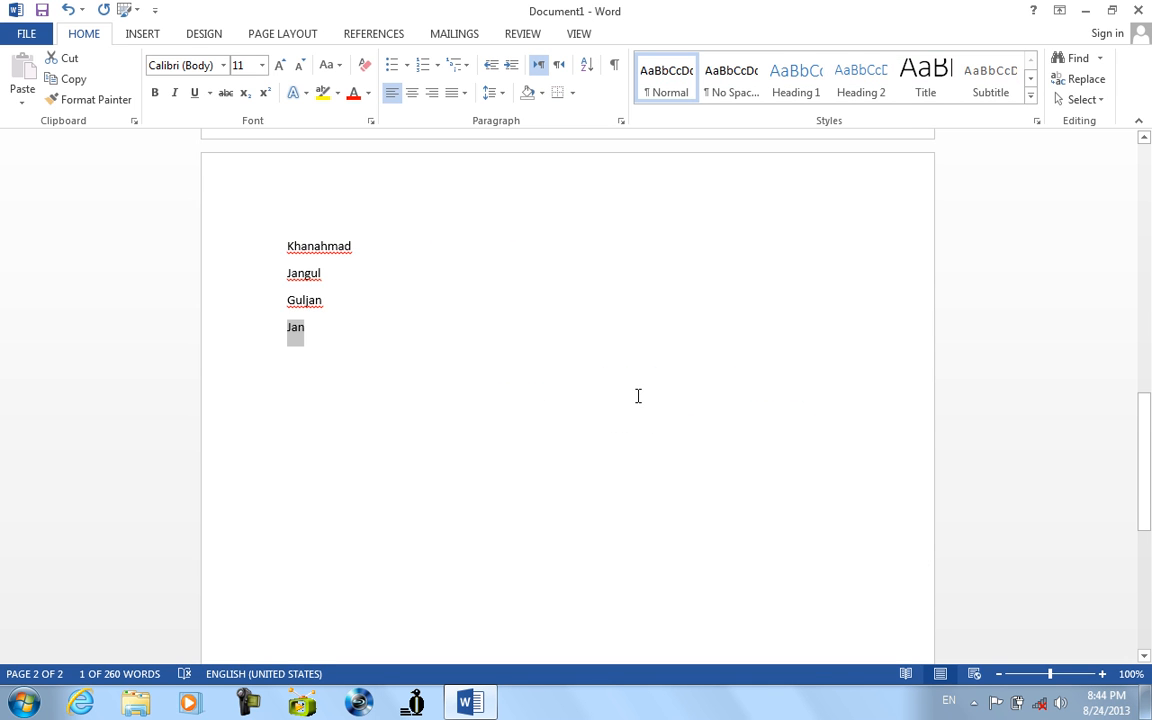
Step: Below the name list, add a sample name on two lines, with "?" before its last letter on one and "/" on the other
scroll(383, 558, up, 2)
click(383, 553)
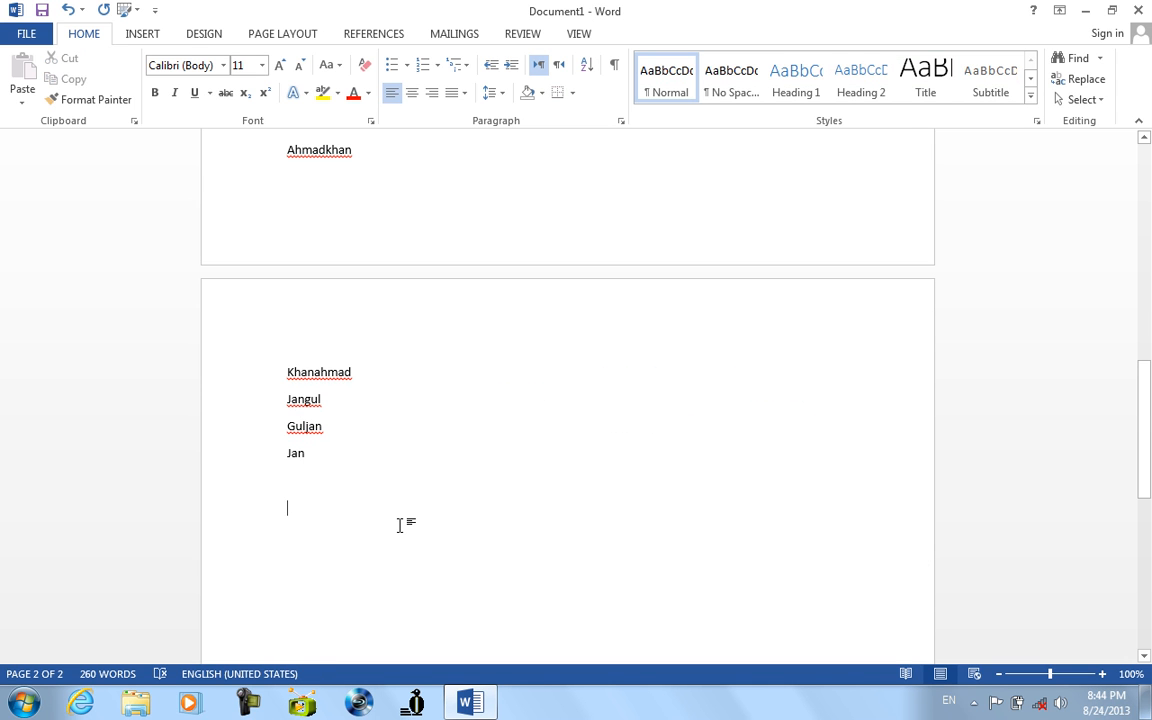
text(javi)
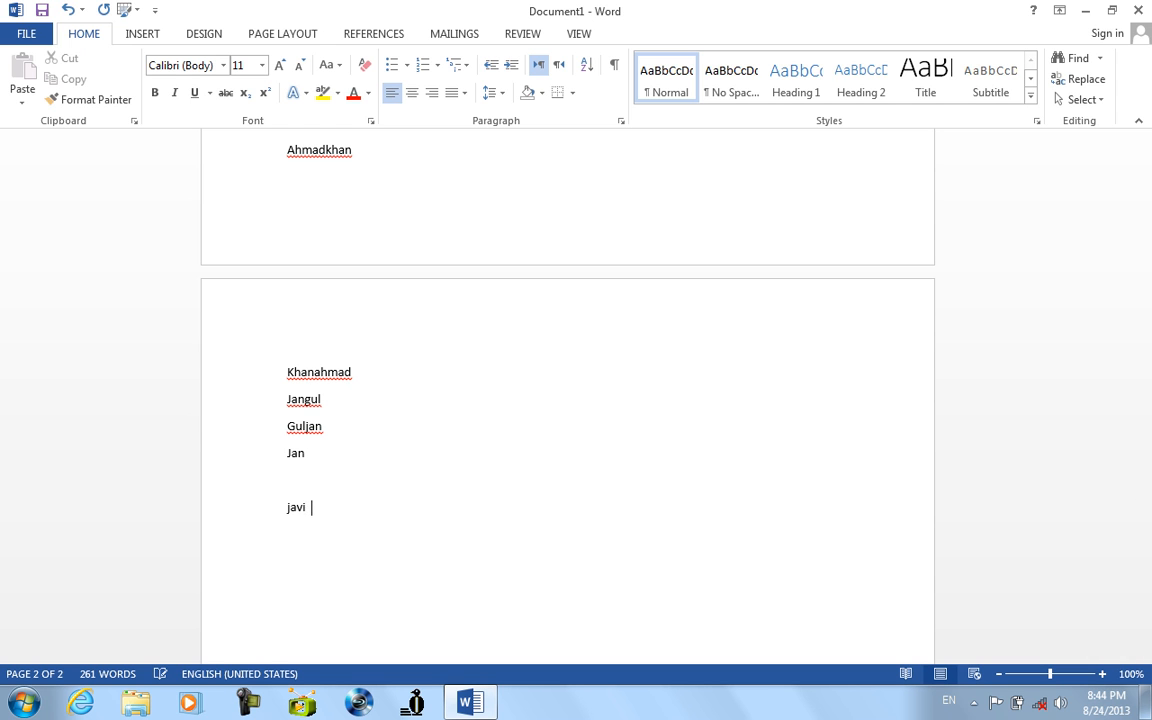
text(d?)
text(/)
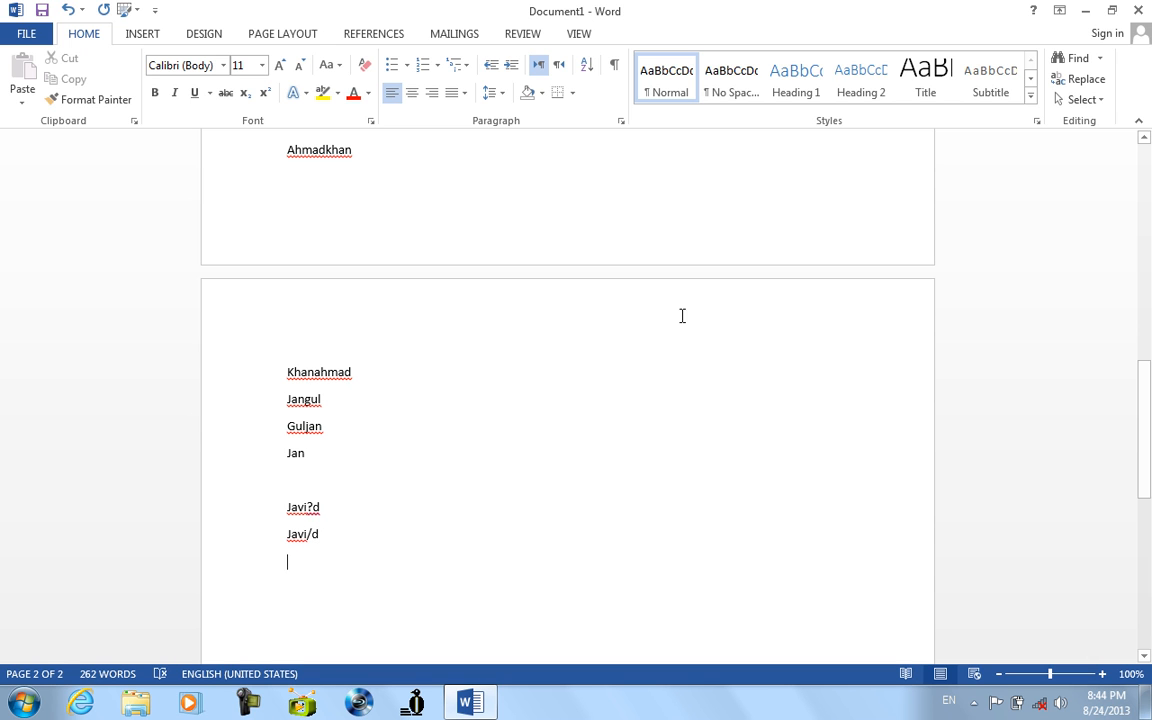
Step: In Advanced Find, switch from Match prefix to Ignore punctuation characters, step through the sample name's matches, and close the dialog
click(1099, 58)
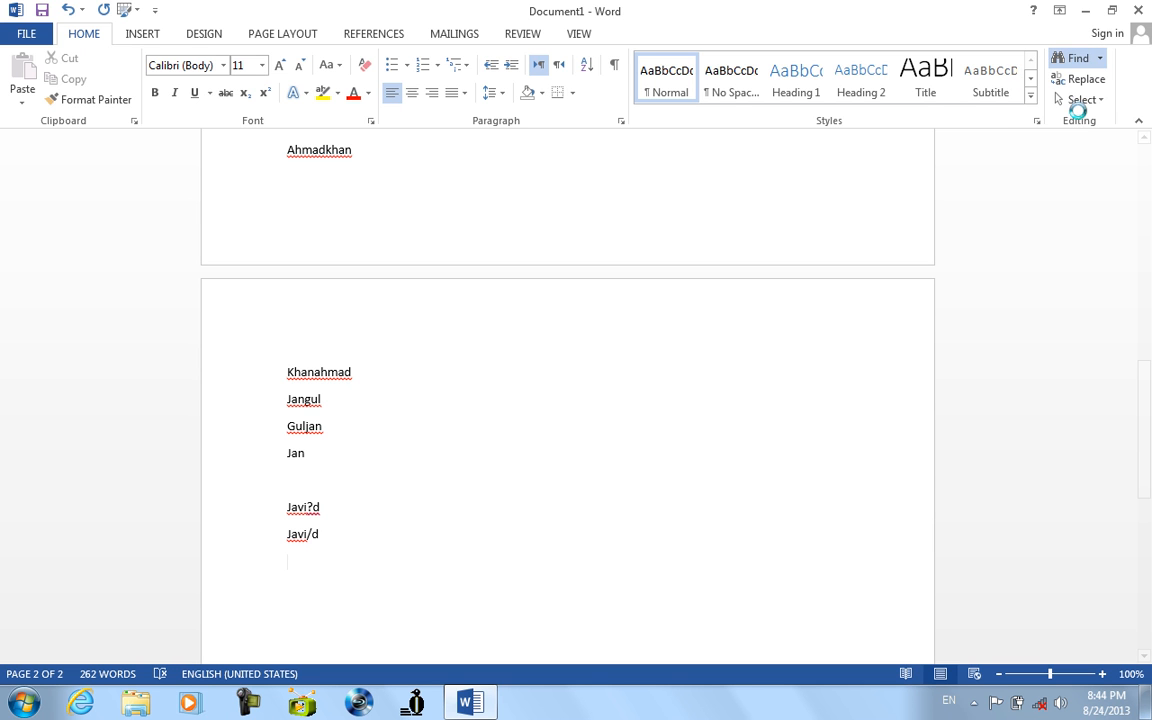
click(1085, 108)
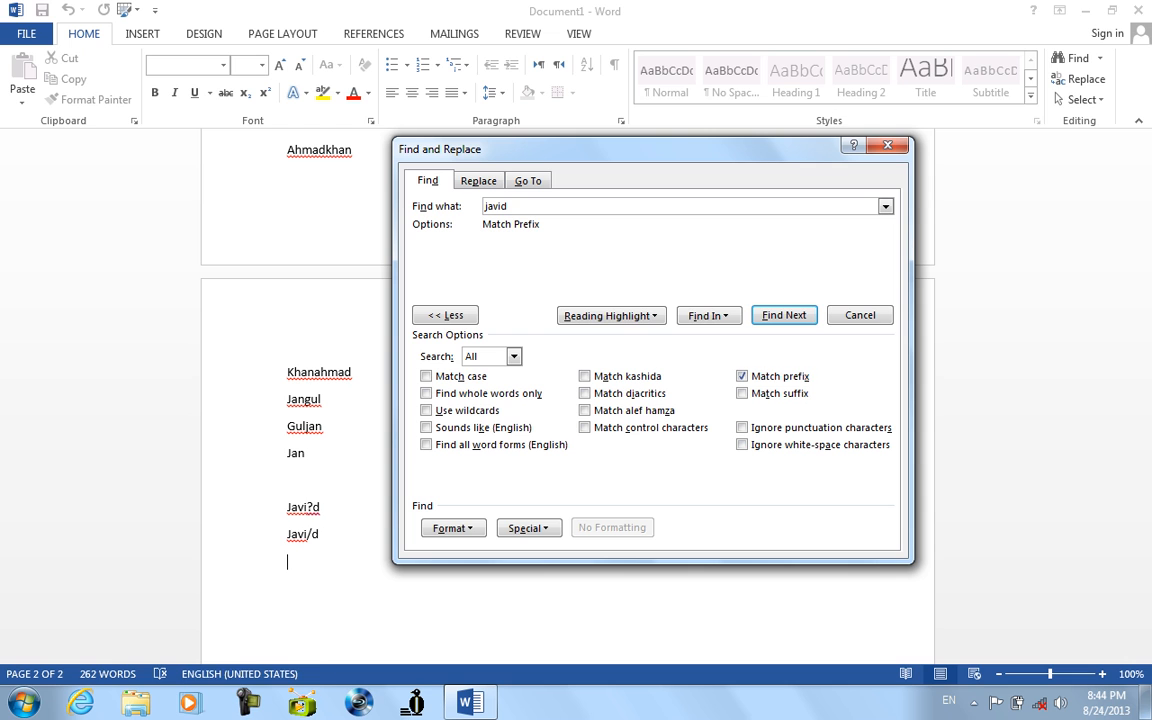
key(Return)
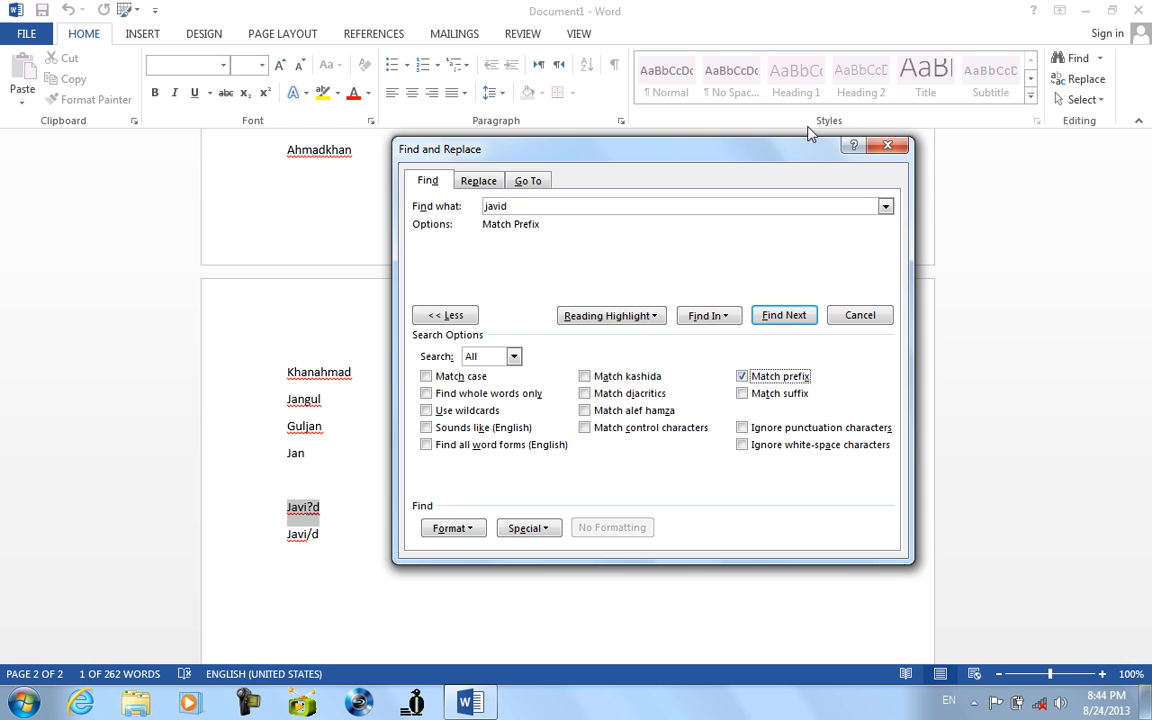
click(776, 377)
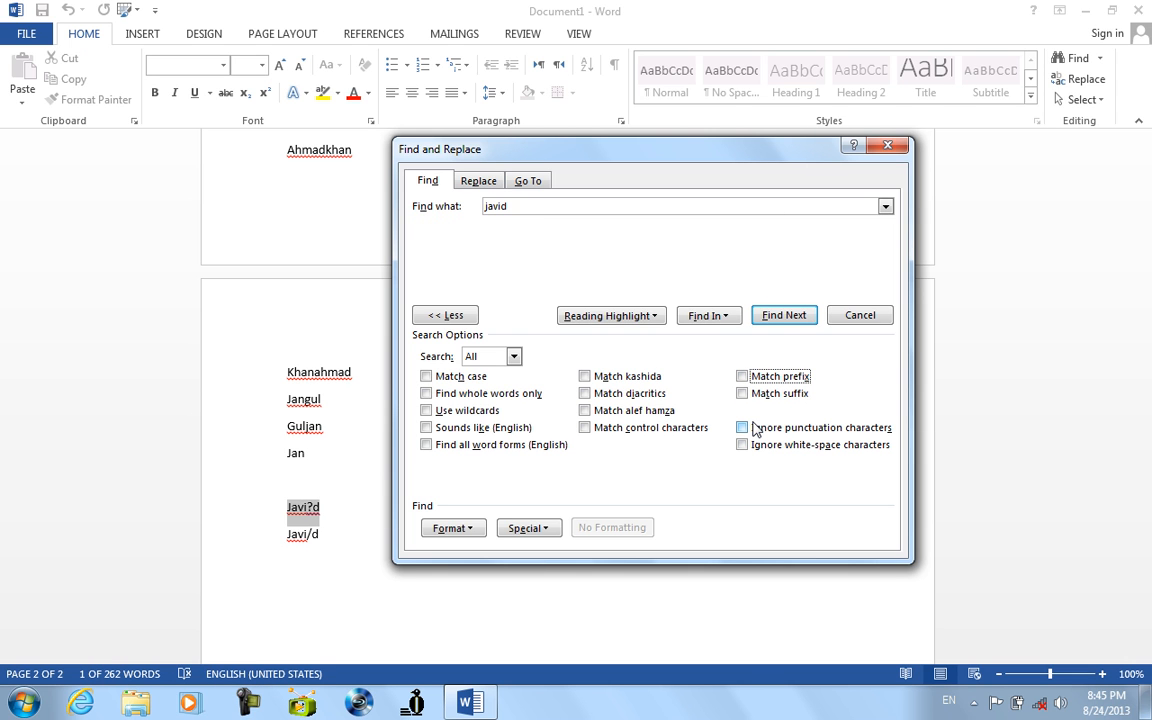
click(755, 430)
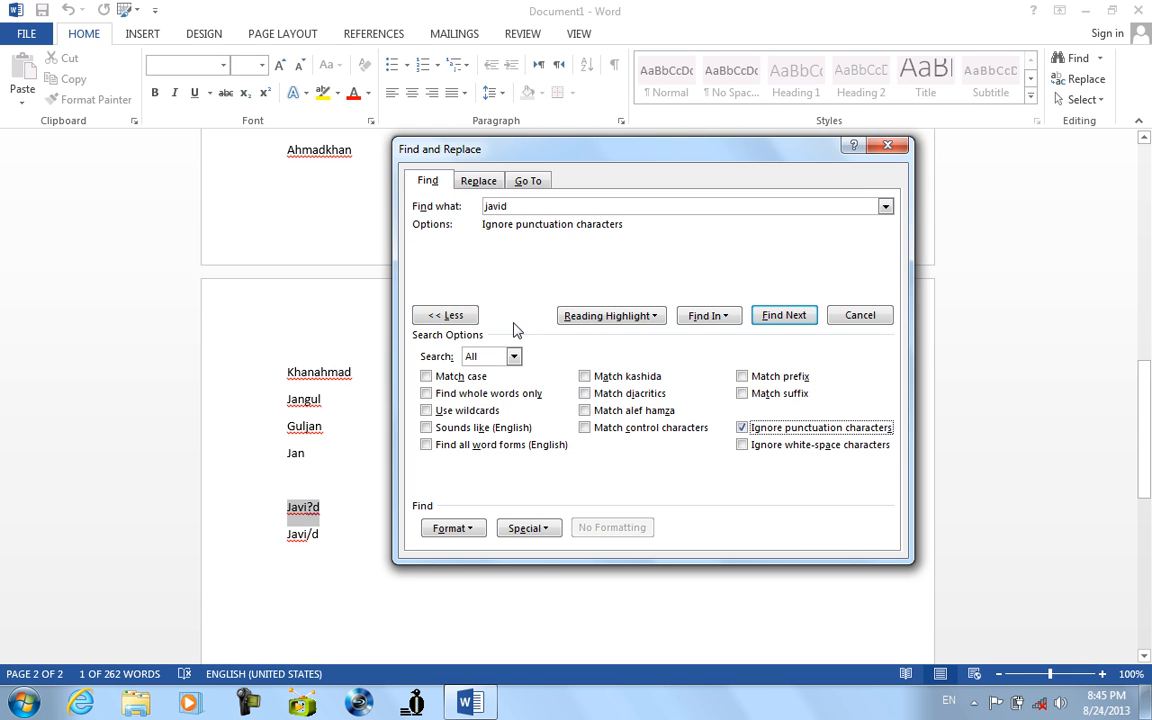
click(782, 315)
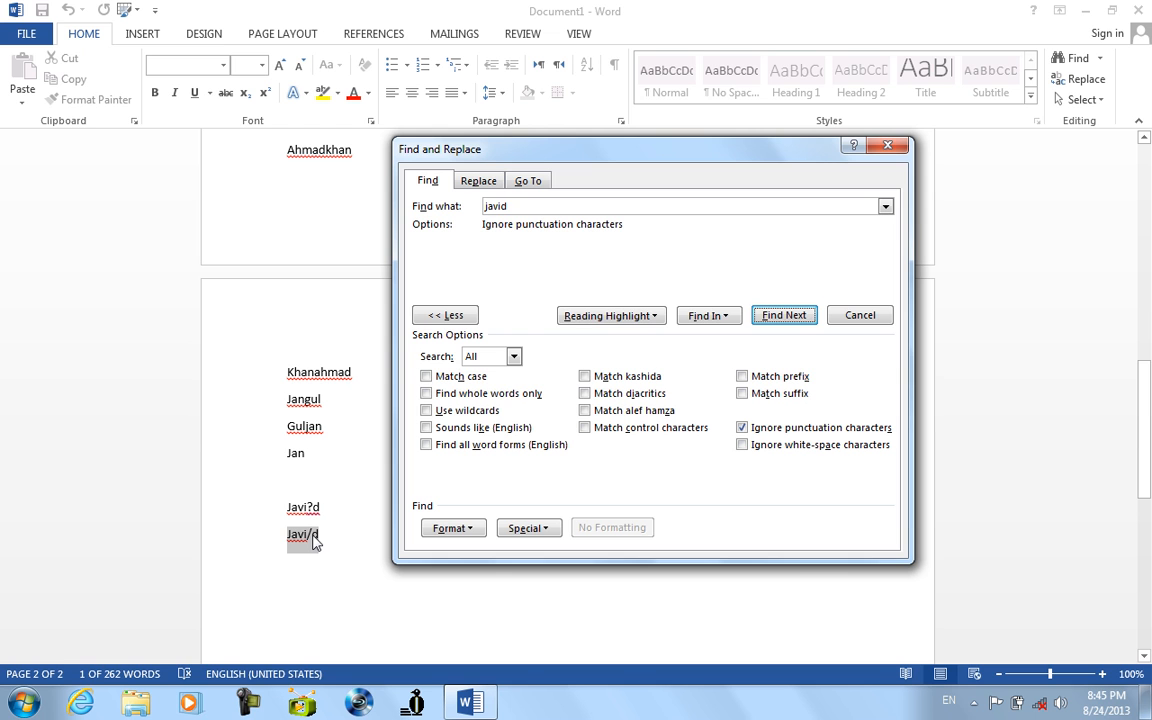
click(763, 316)
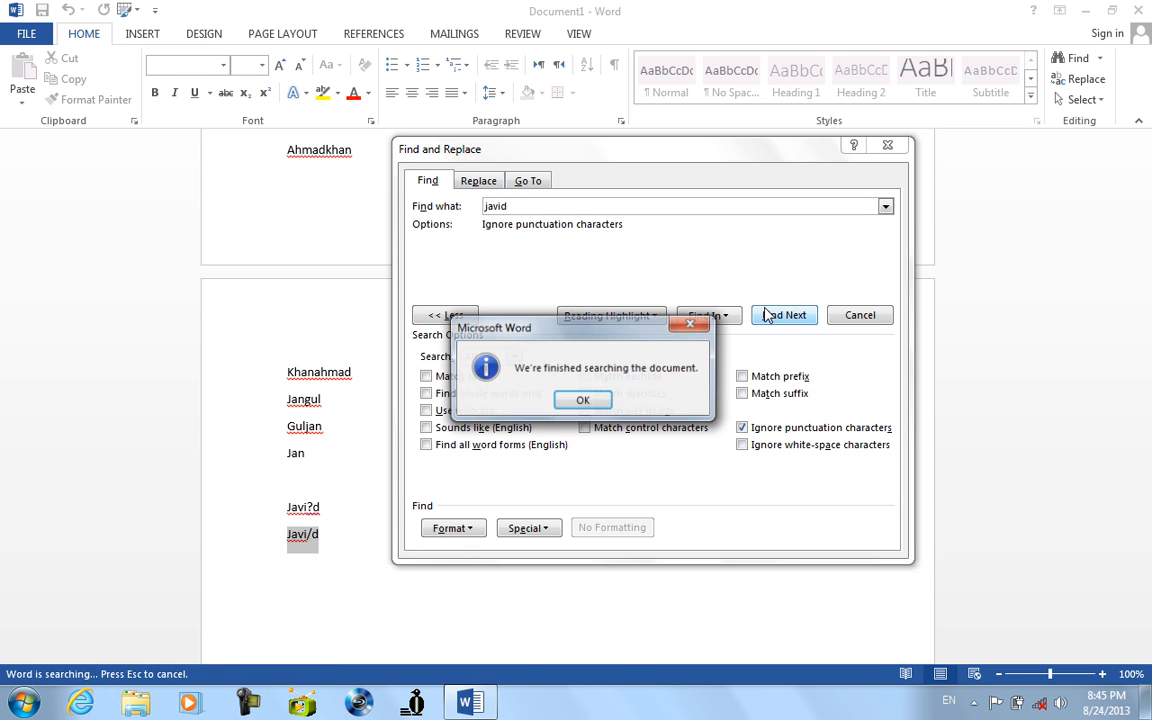
click(590, 401)
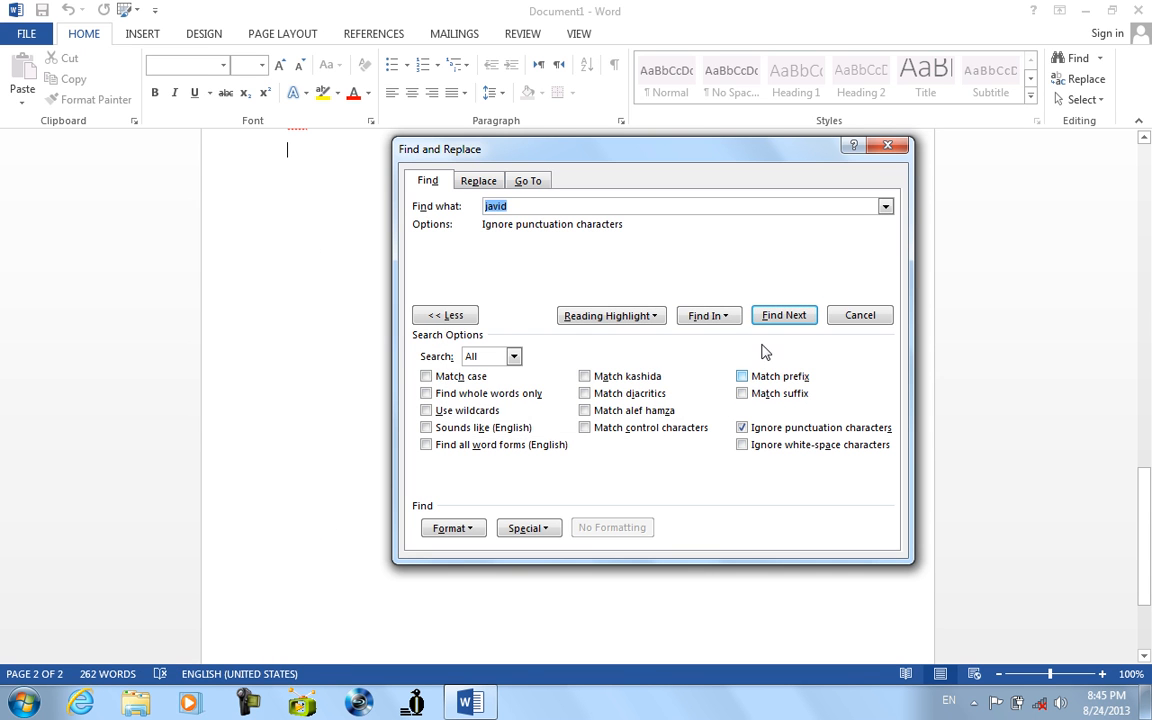
click(895, 149)
Step: Below the punctuated names, add the same name on two lines, with a space before "d" on one and before "id" on the other
scroll(662, 304, up, 5)
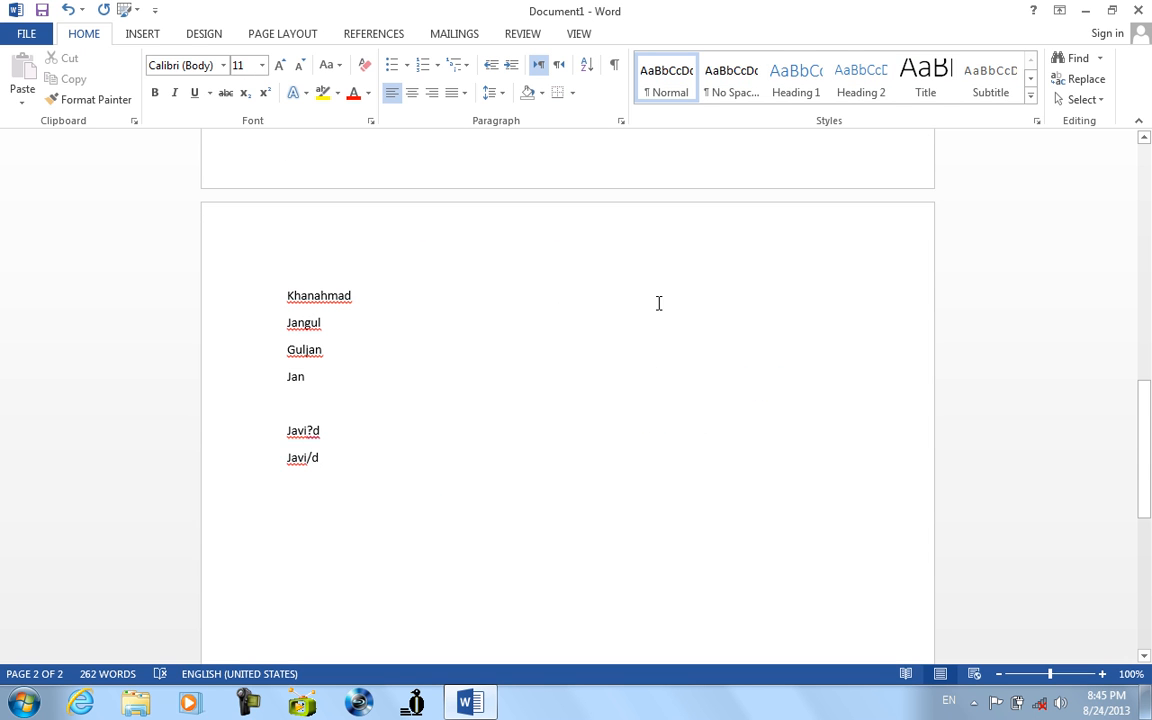
text(ajvid)
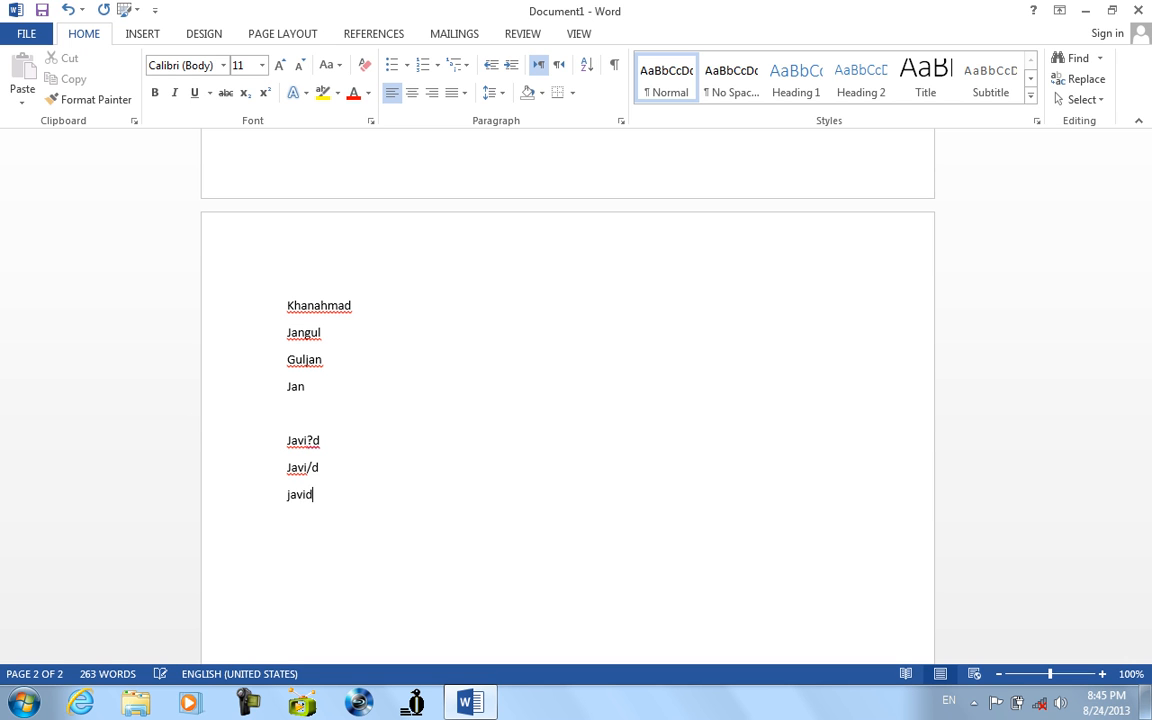
text(d)
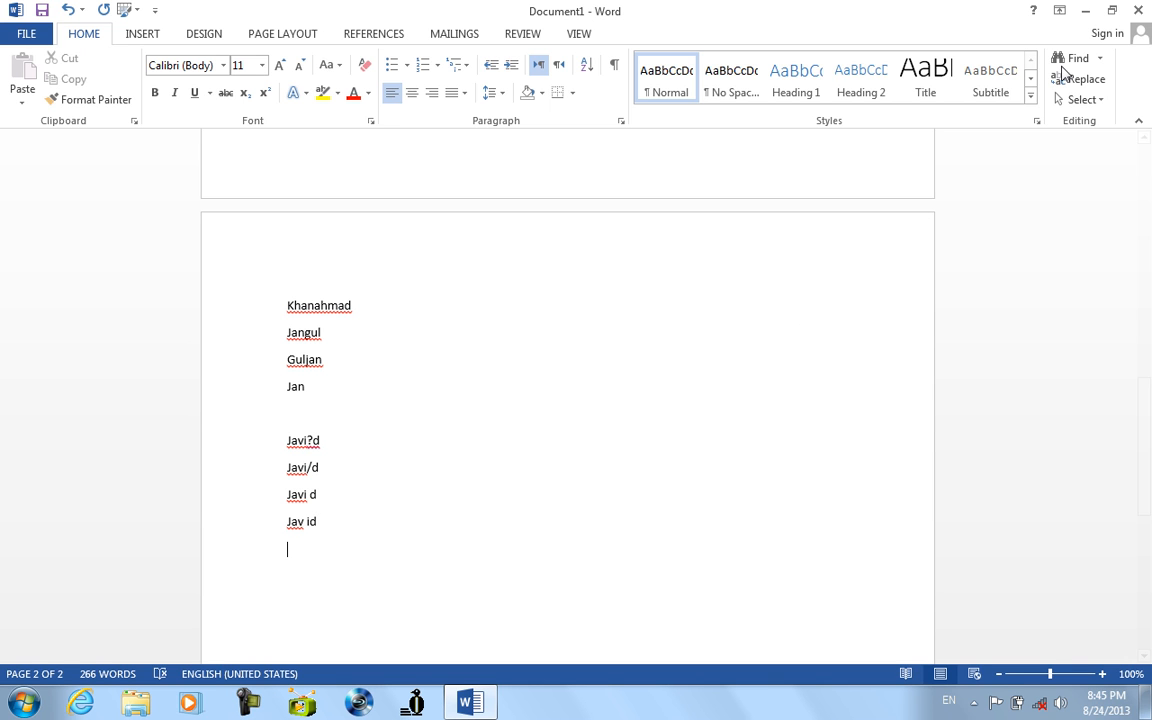
Step: Search for the sample name in Advanced Find with Ignore white-space characters instead of Ignore punctuation characters, stepping through the matches
click(1100, 58)
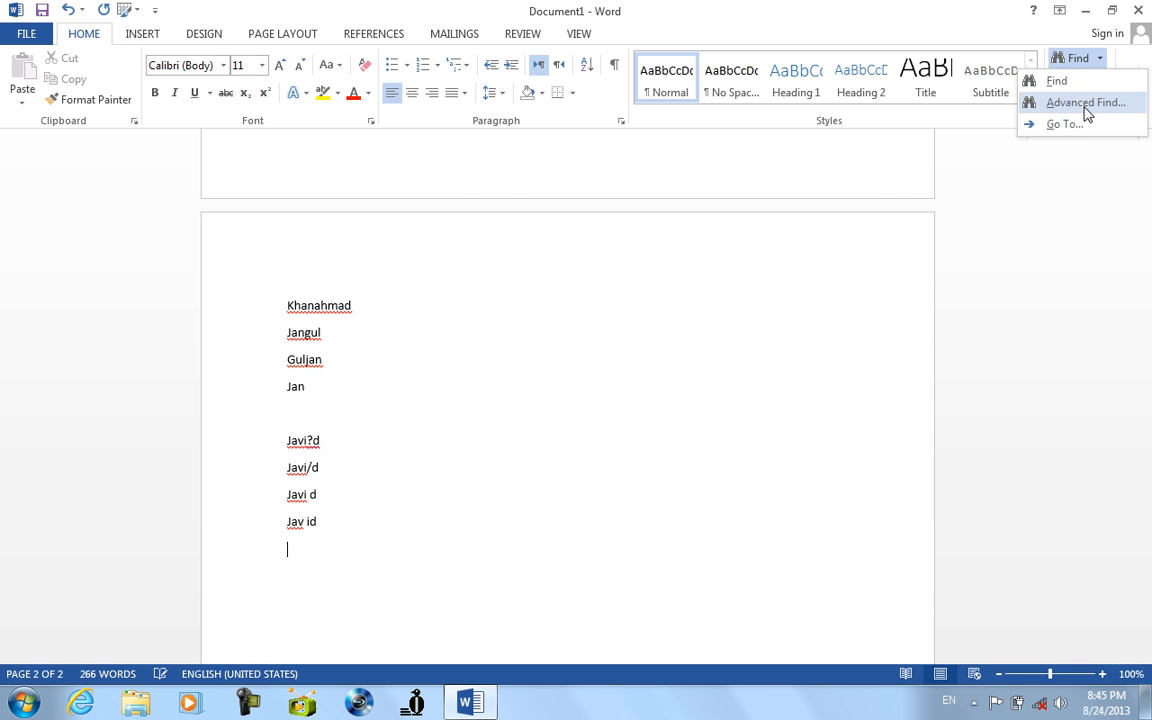
click(1084, 104)
click(776, 444)
click(800, 427)
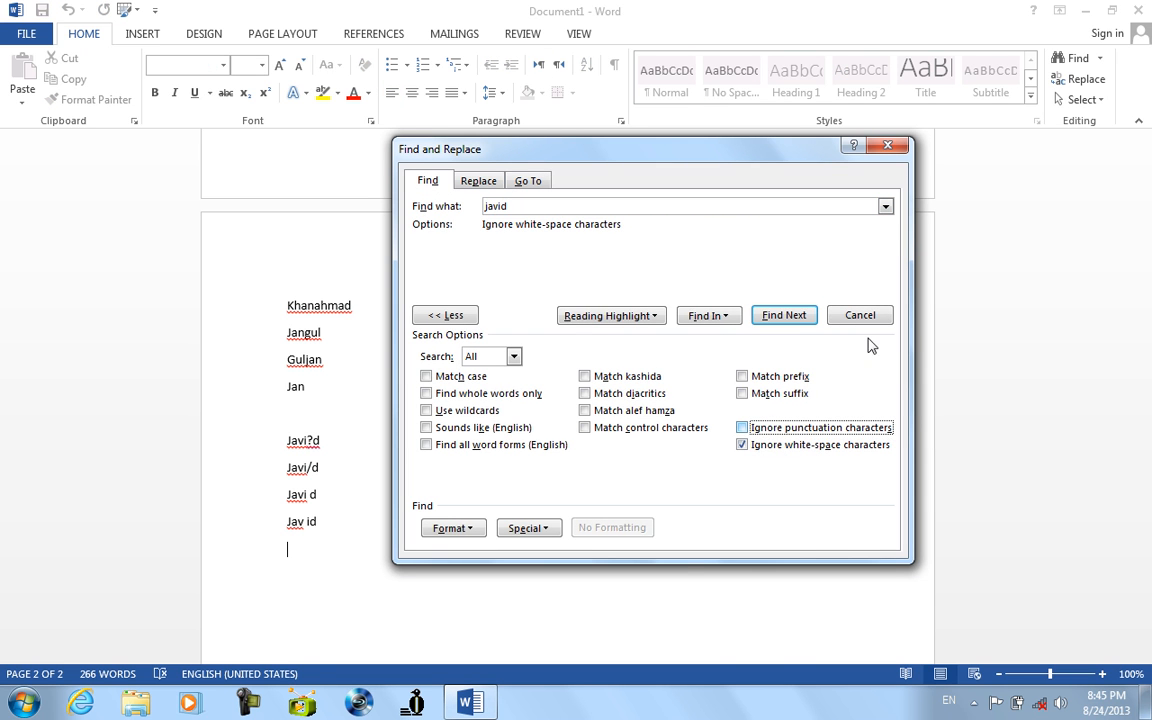
click(790, 315)
click(795, 317)
click(800, 320)
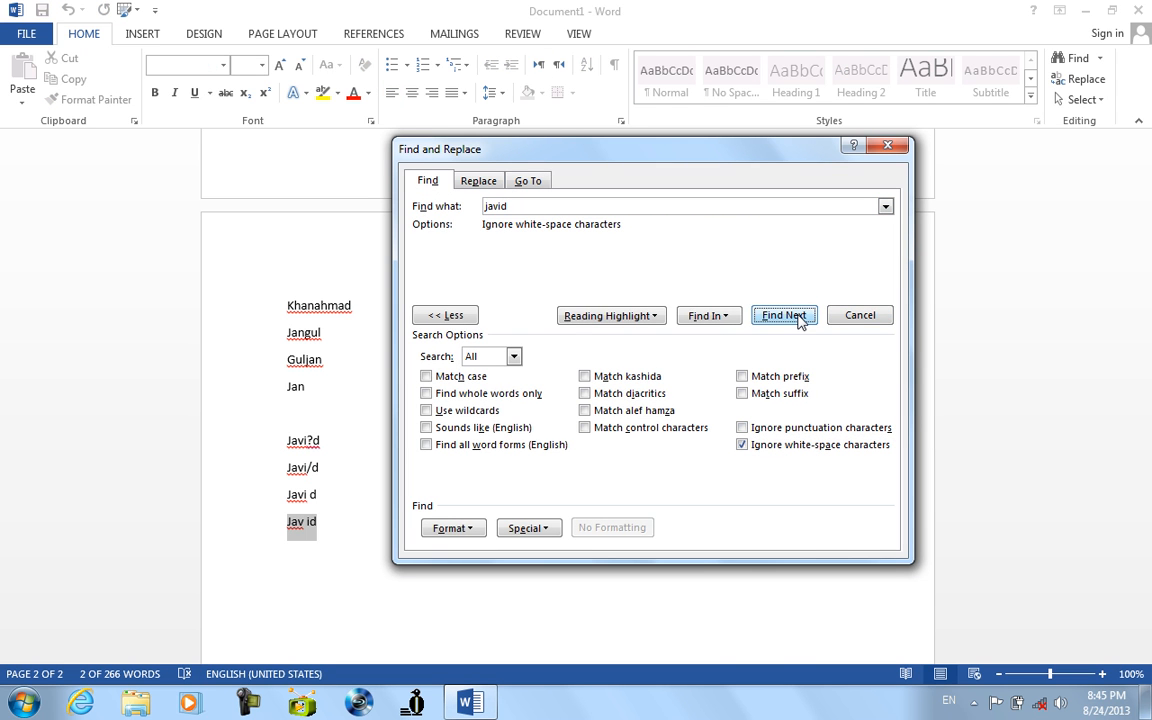
click(856, 315)
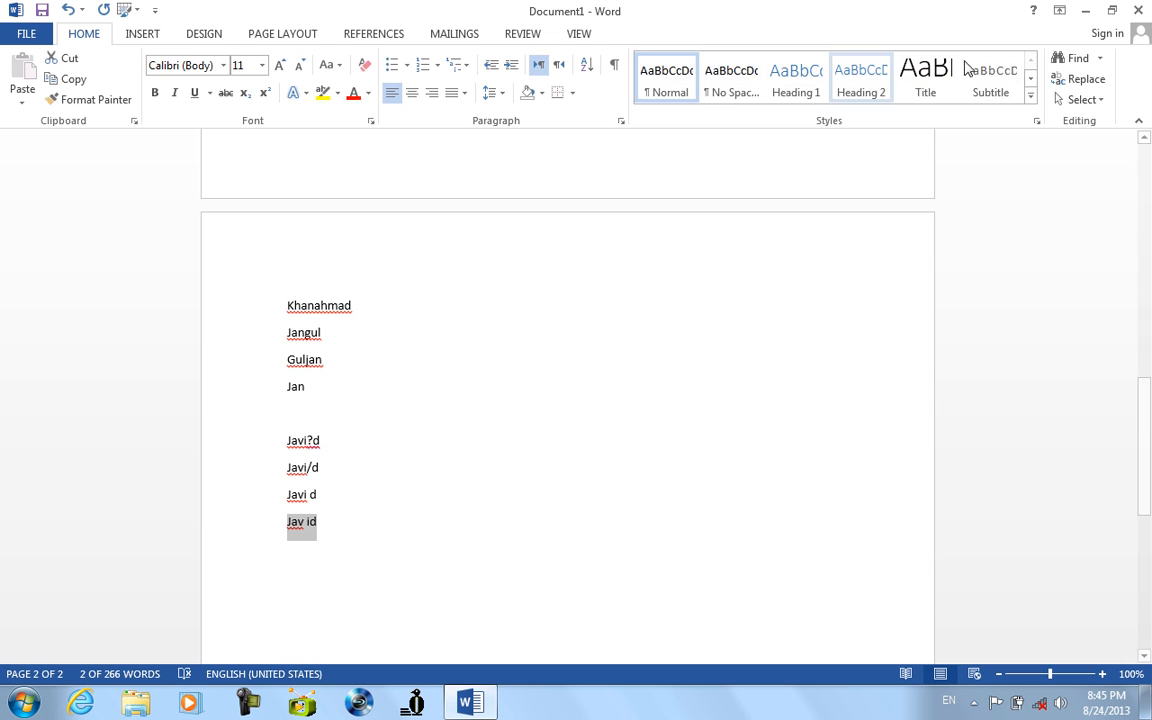
Step: Look over the Replace and Advanced Find dialogs and close them without running a search
click(1101, 63)
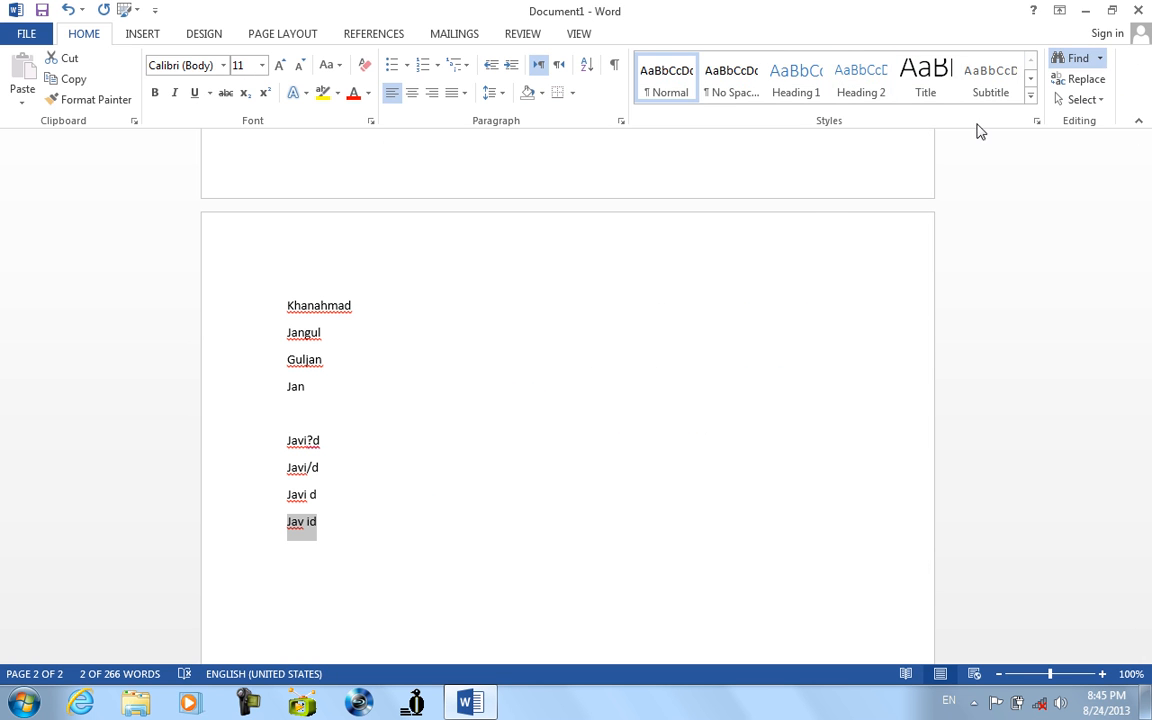
click(1065, 123)
click(806, 238)
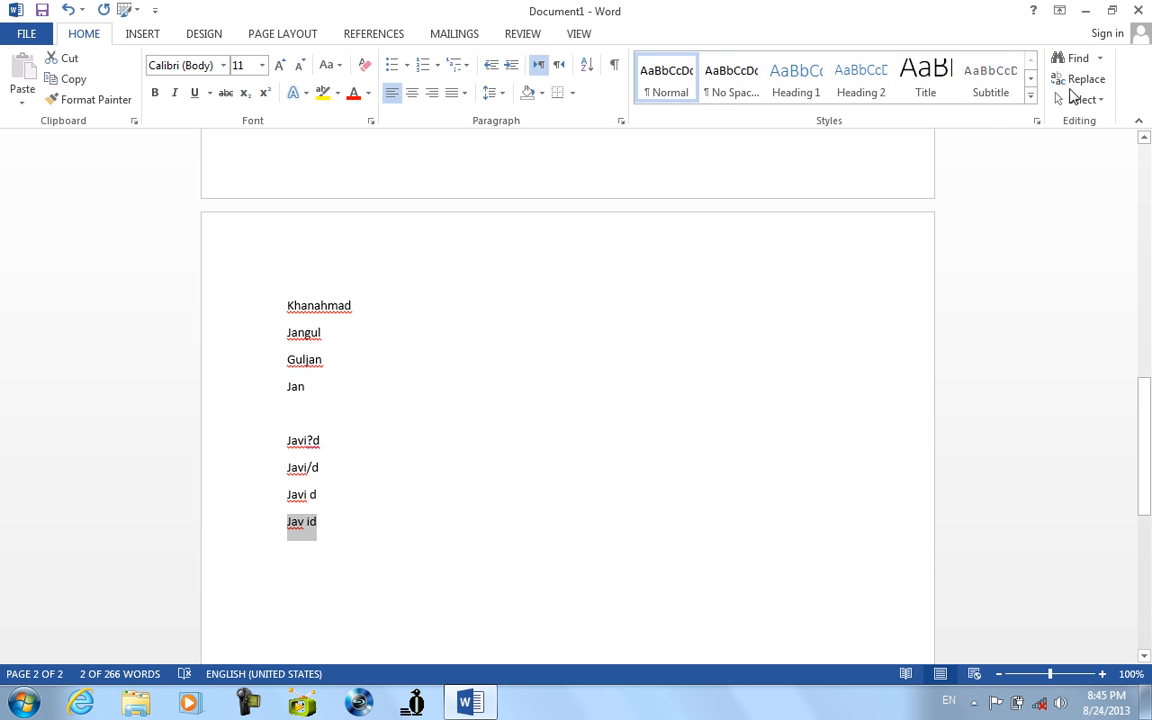
click(1100, 85)
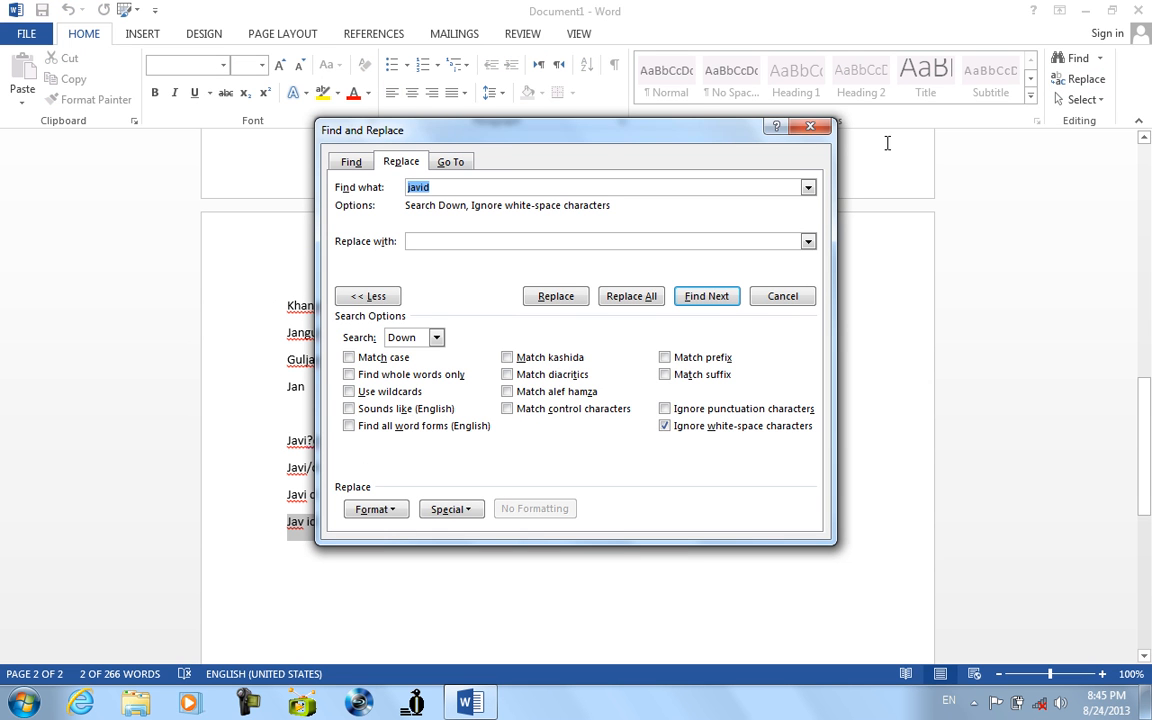
click(810, 127)
click(1101, 58)
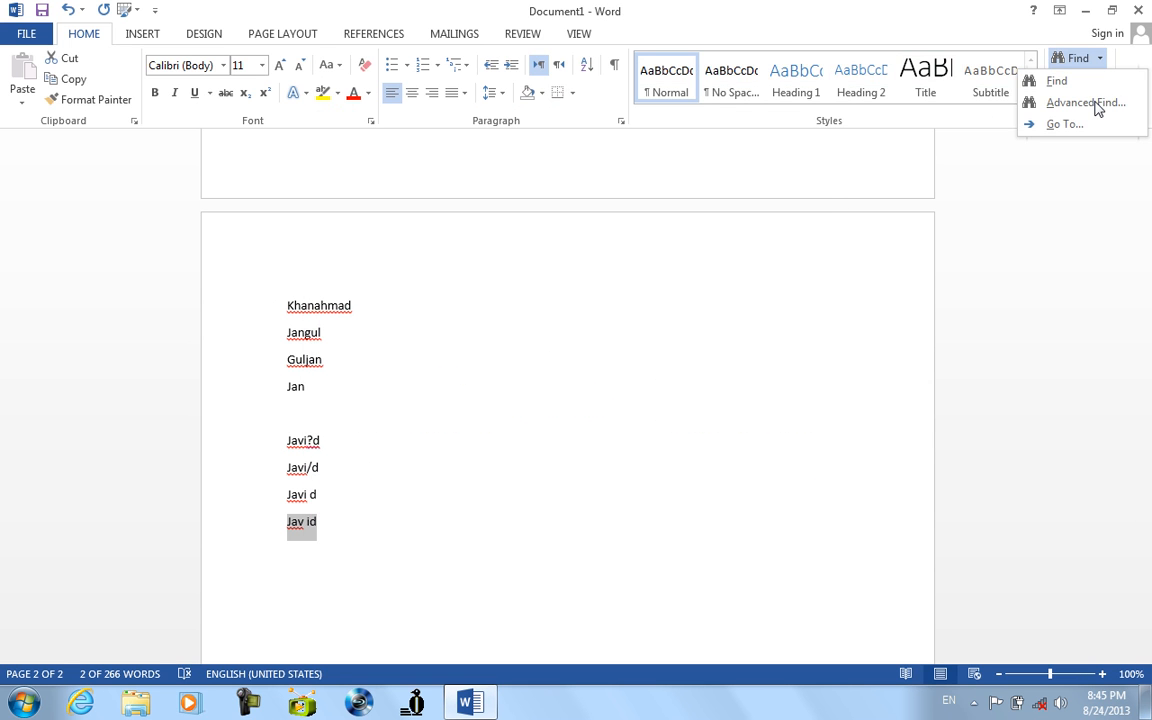
click(1092, 105)
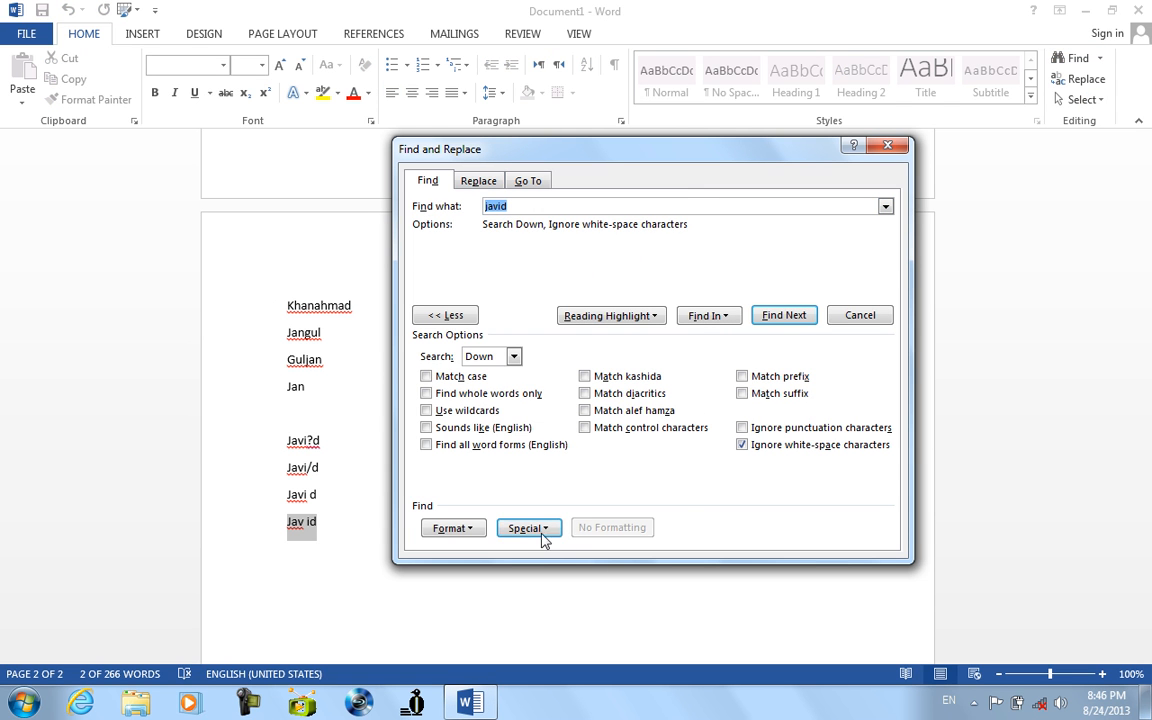
click(887, 145)
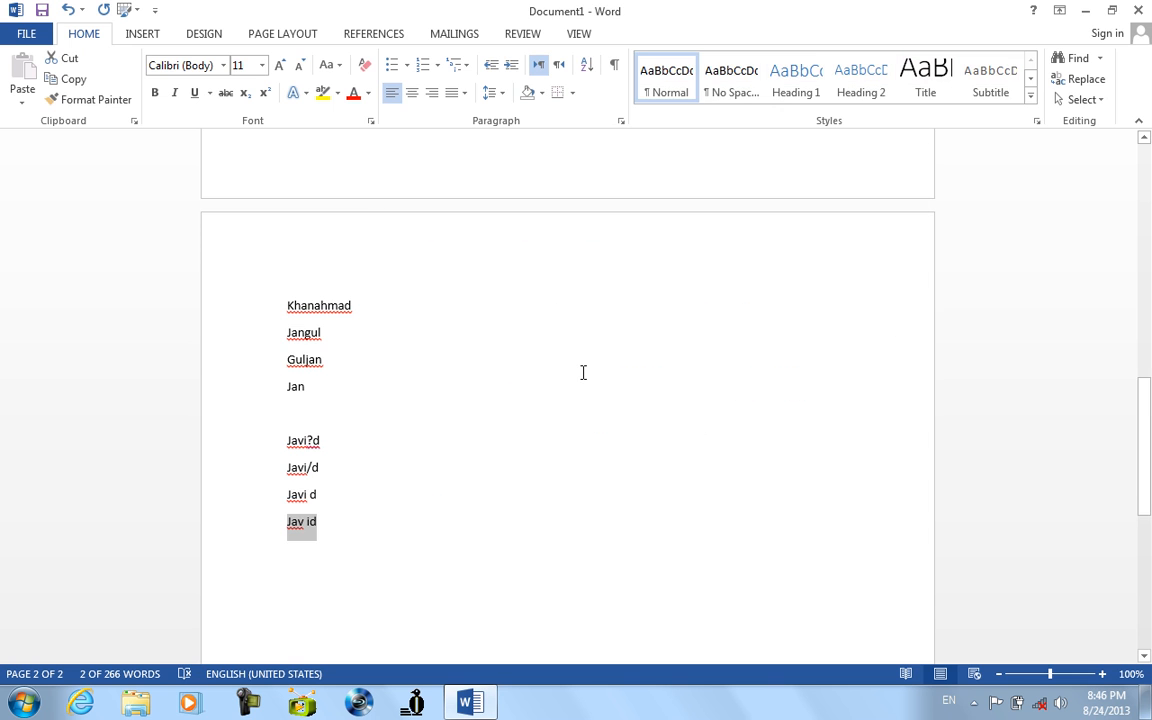
Step: Set up a replacement search for the first sample name in the list below the paragraphs, and step through its matches
scroll(583, 372, up, 5)
scroll(583, 372, up, 10)
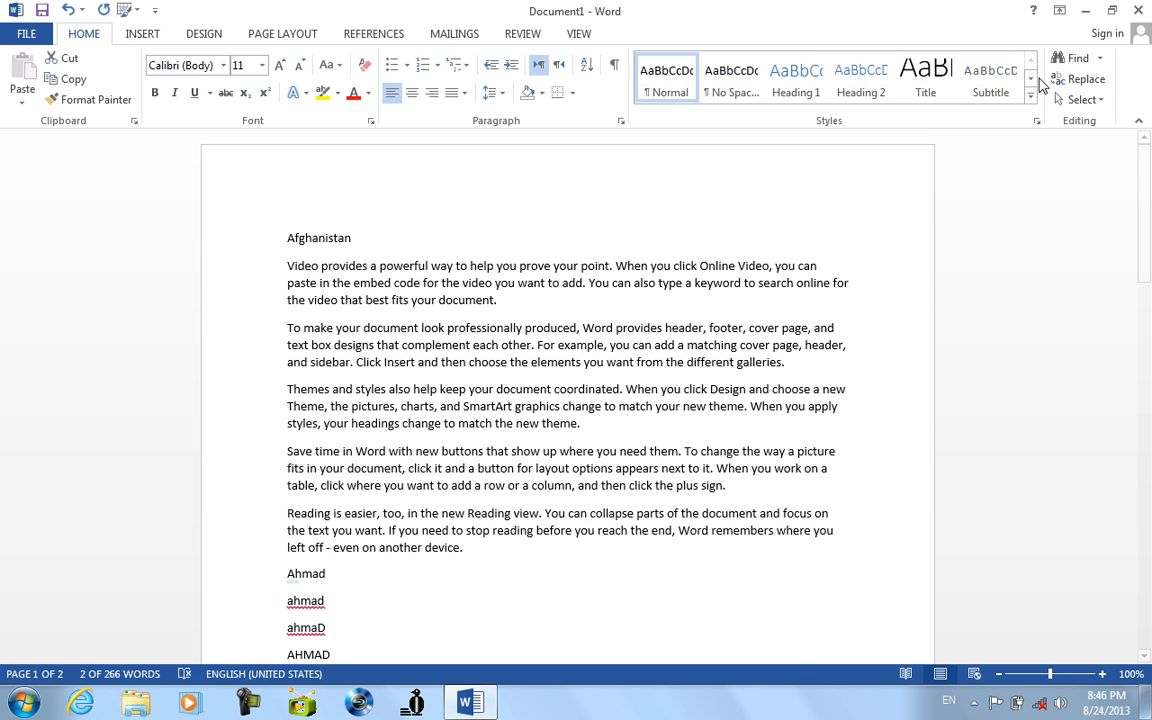
click(1097, 58)
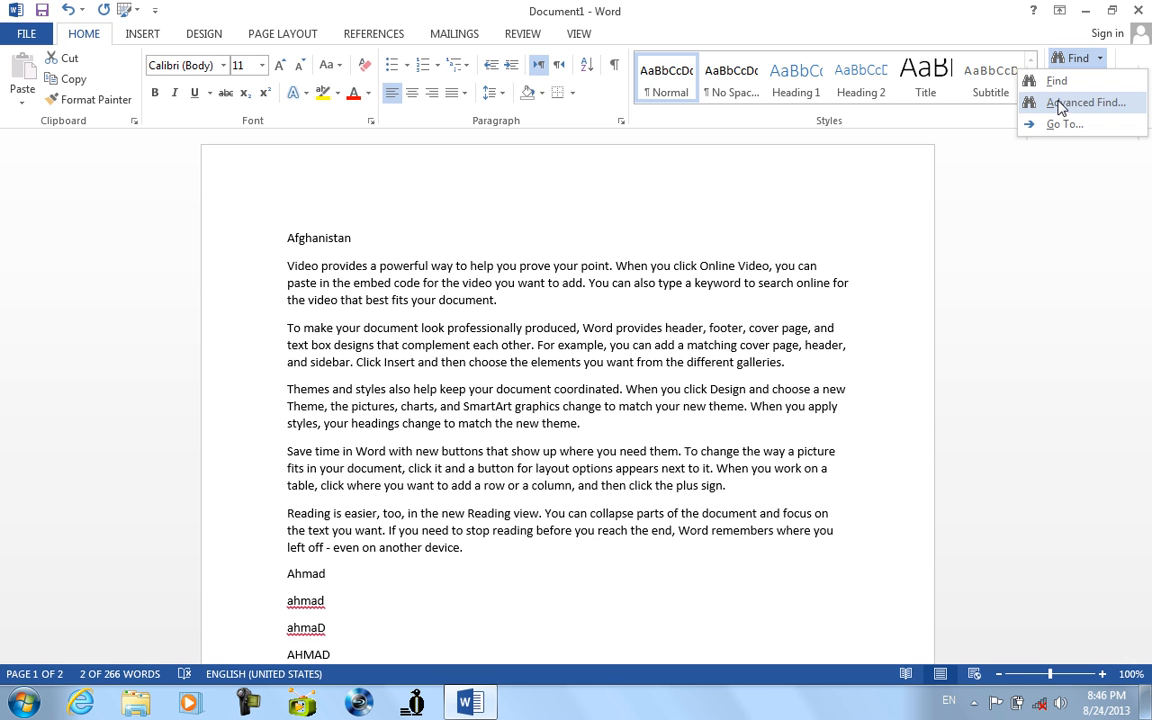
click(1062, 103)
click(478, 181)
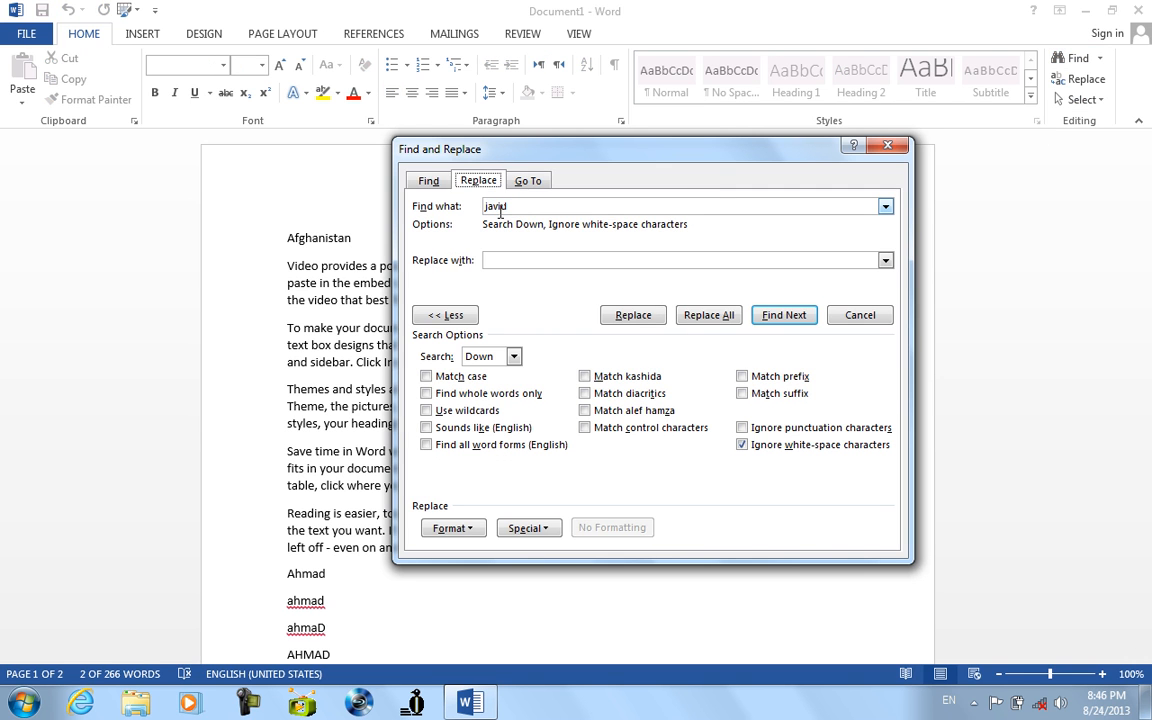
drag(540, 205, 473, 203)
text(ahmad)
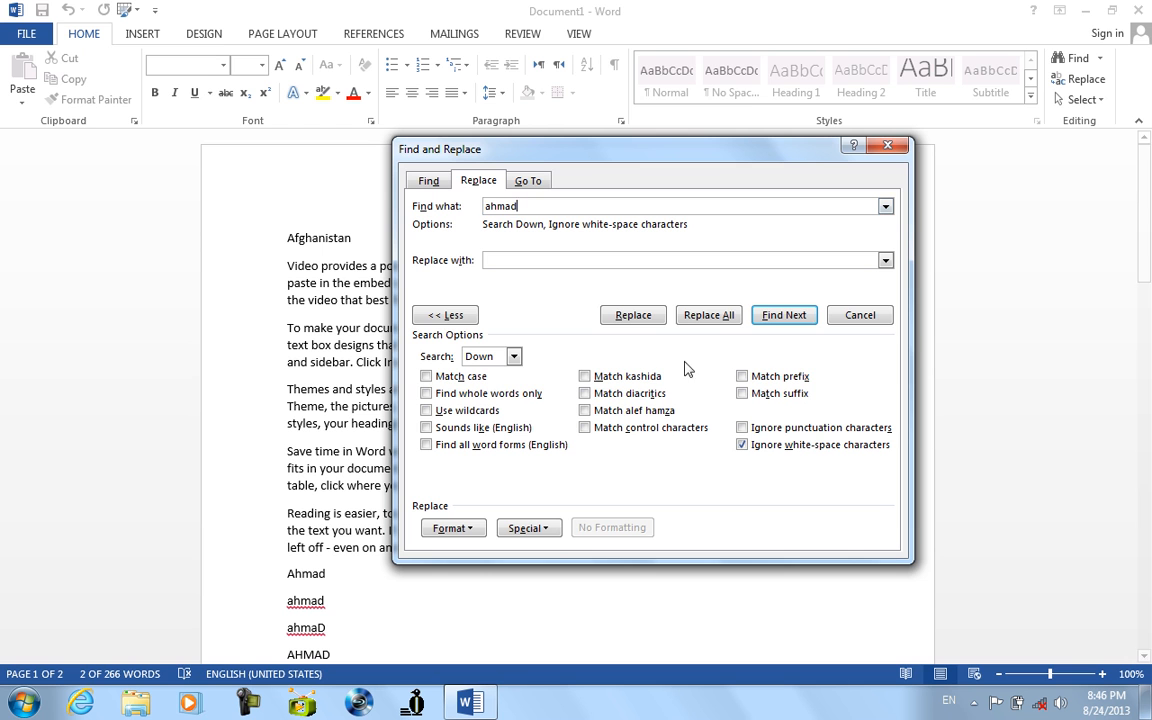
click(772, 318)
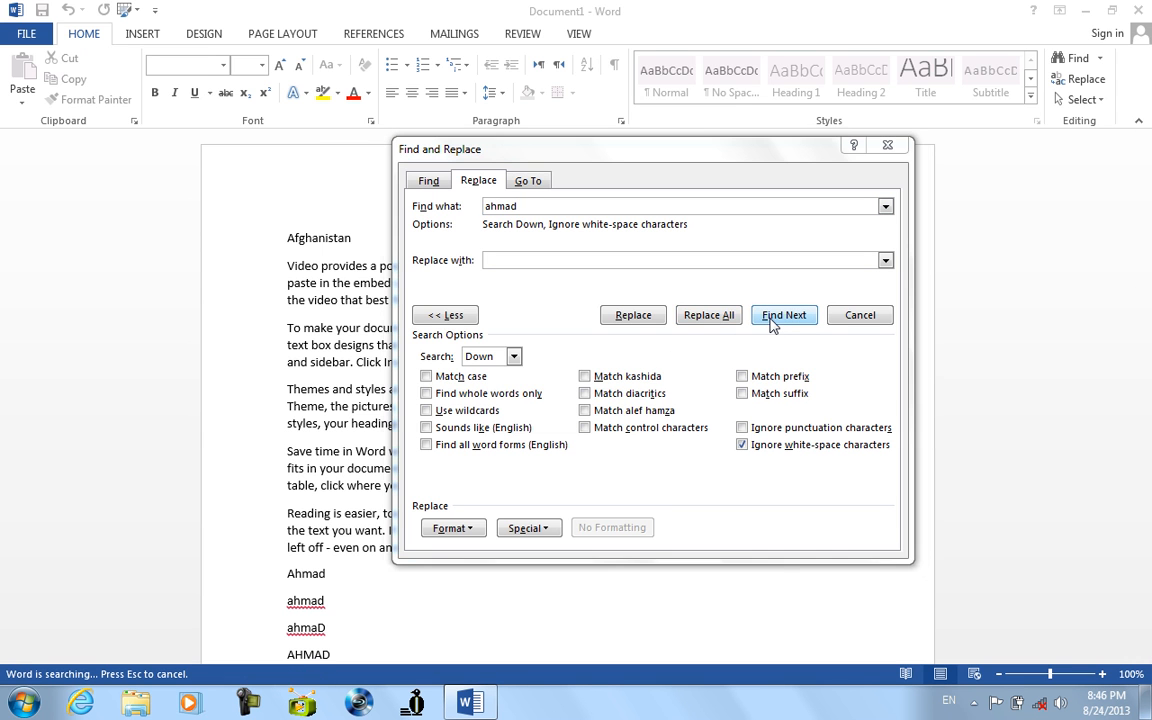
click(551, 405)
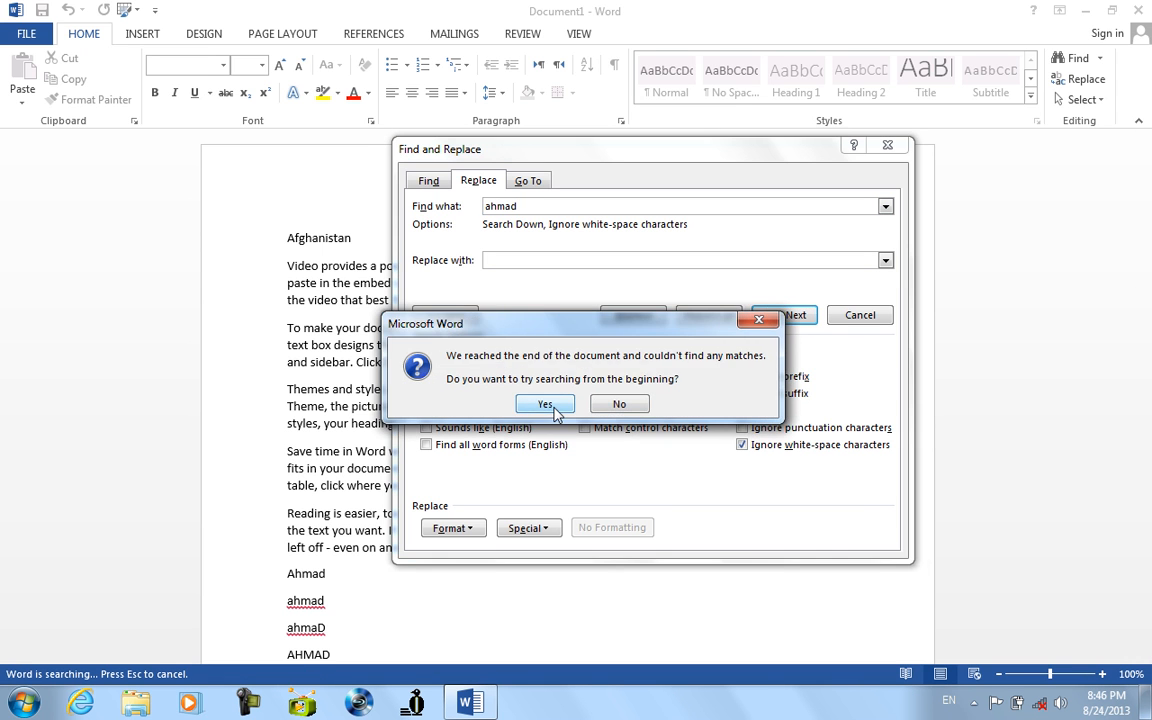
click(550, 405)
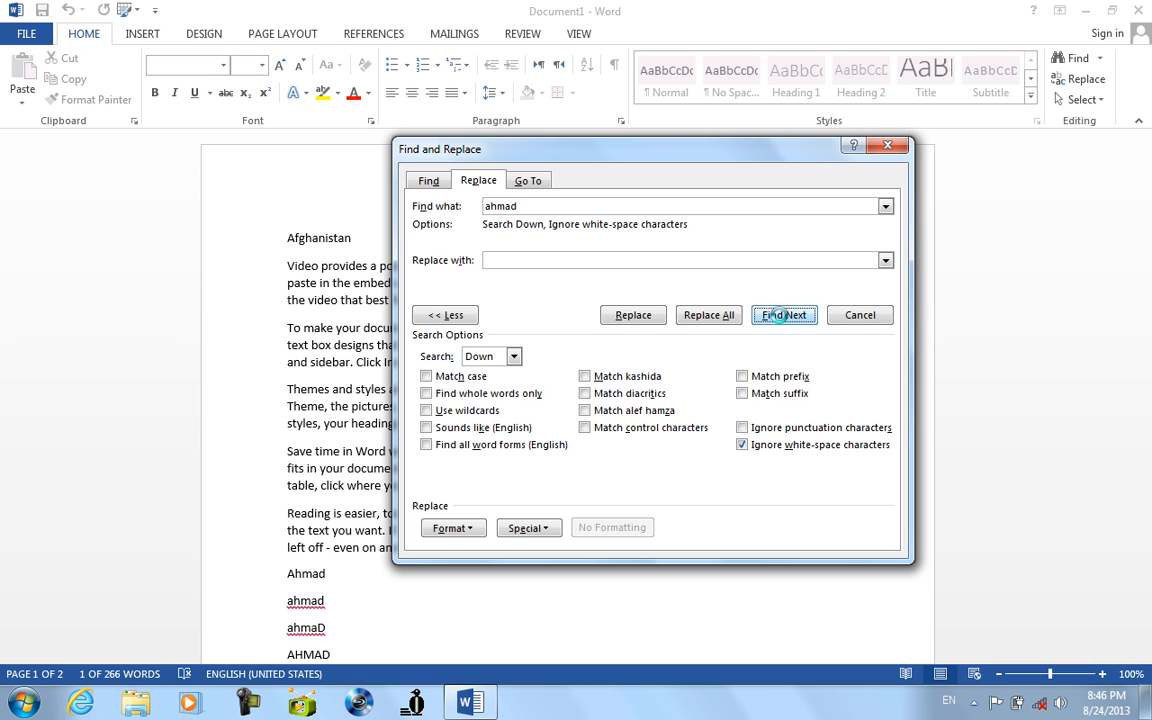
click(780, 315)
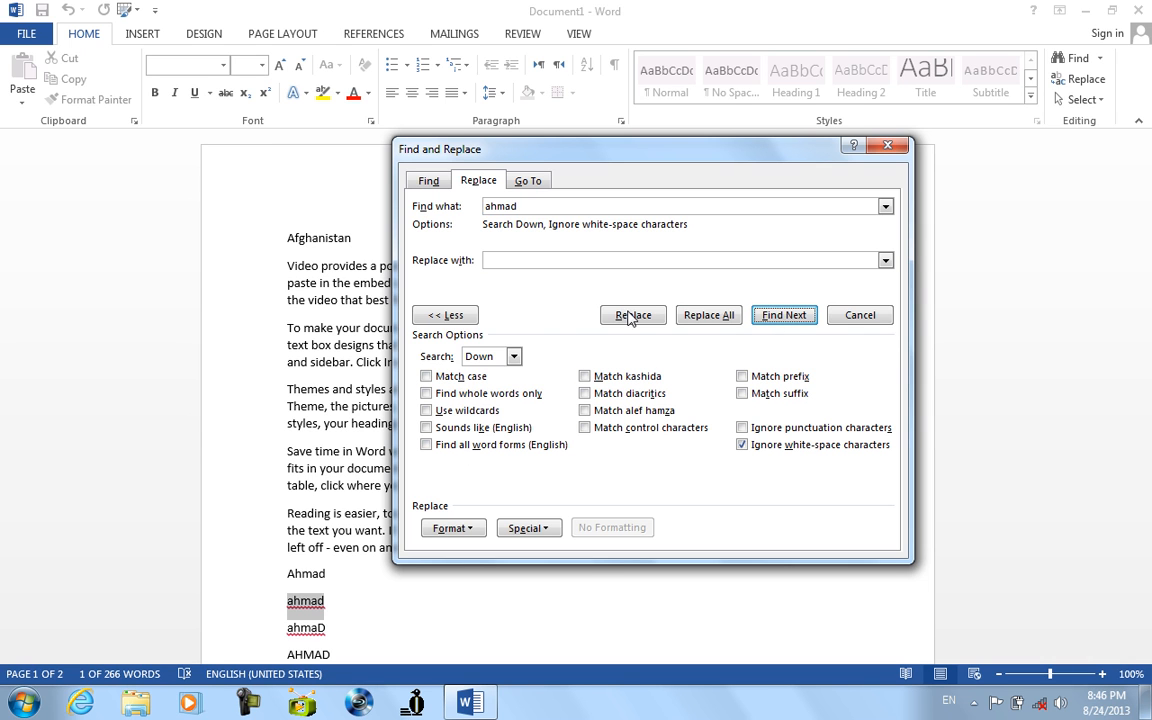
Step: Replace every occurrence of the searched name with a different sample name, continuing from the document's beginning, and review the changed list
click(546, 262)
click(657, 320)
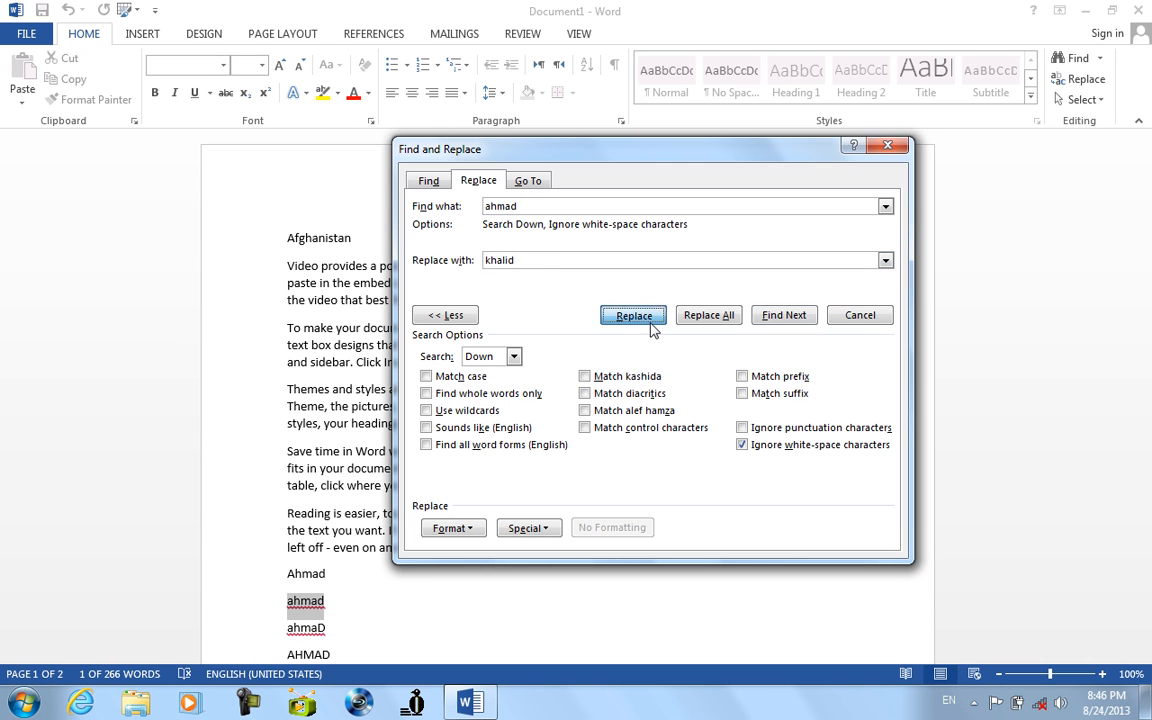
click(709, 318)
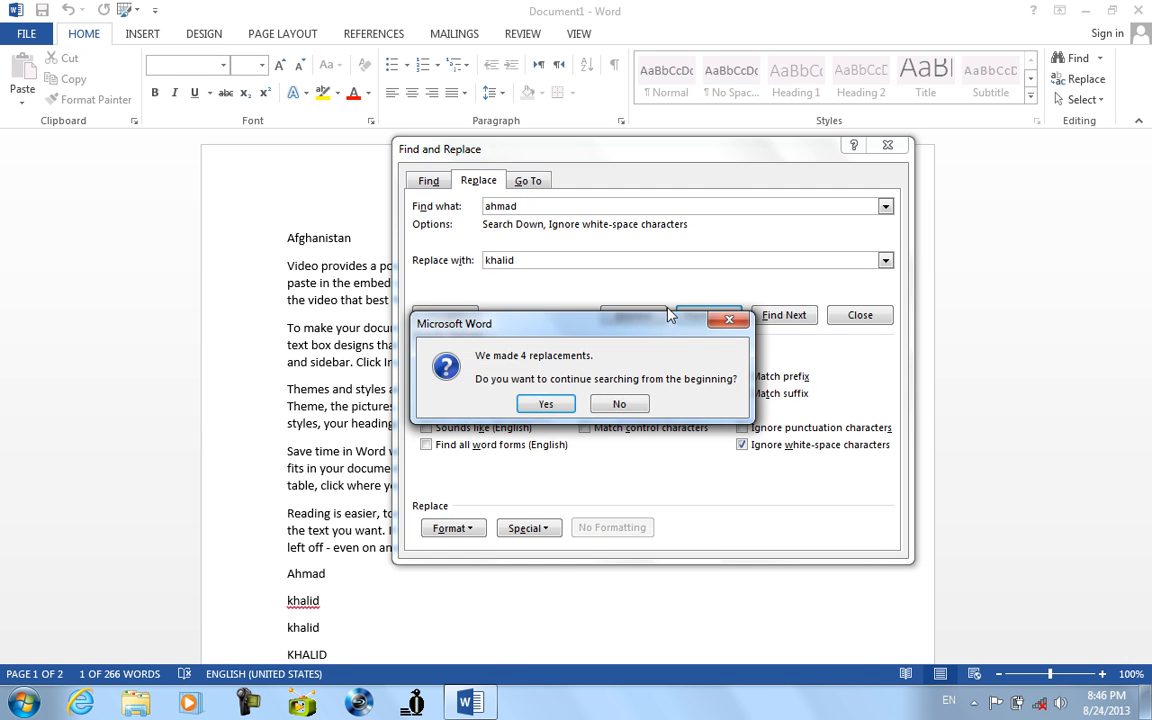
click(560, 412)
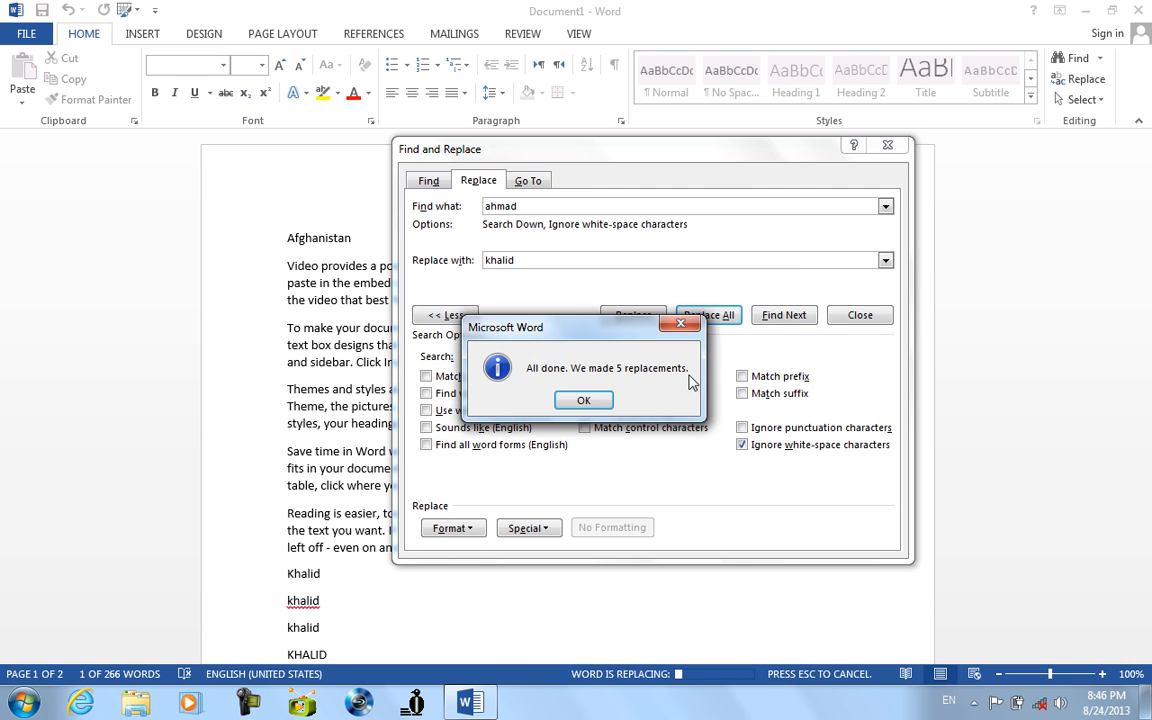
click(586, 401)
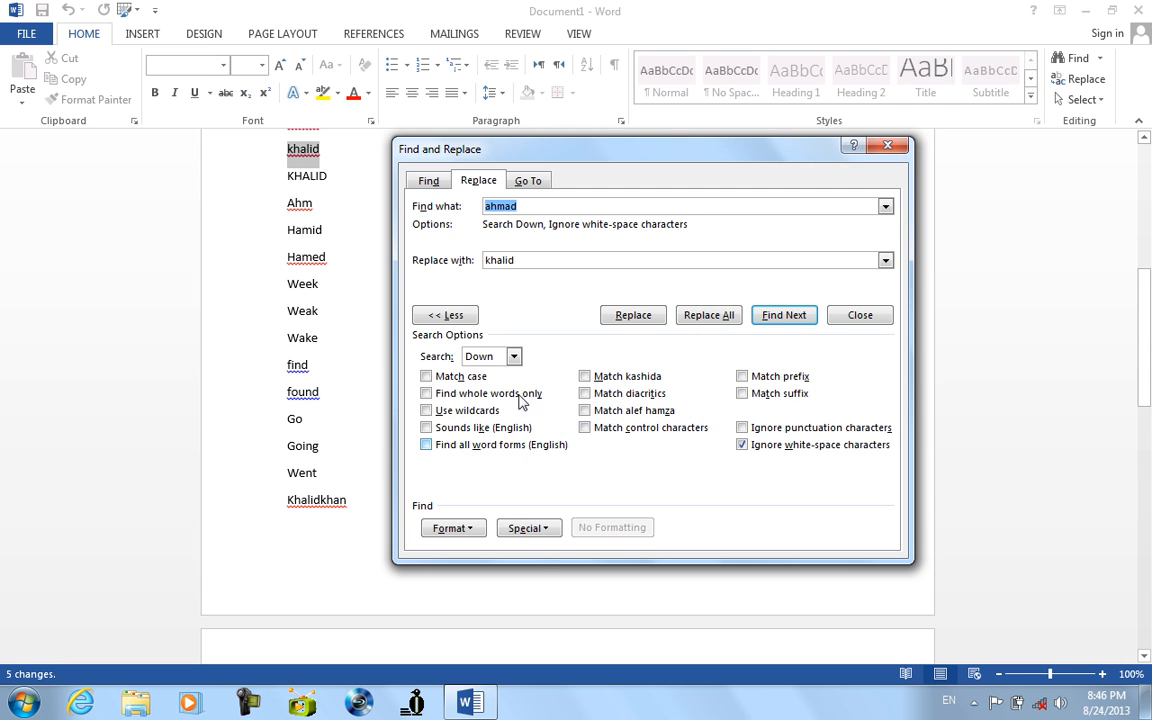
click(331, 231)
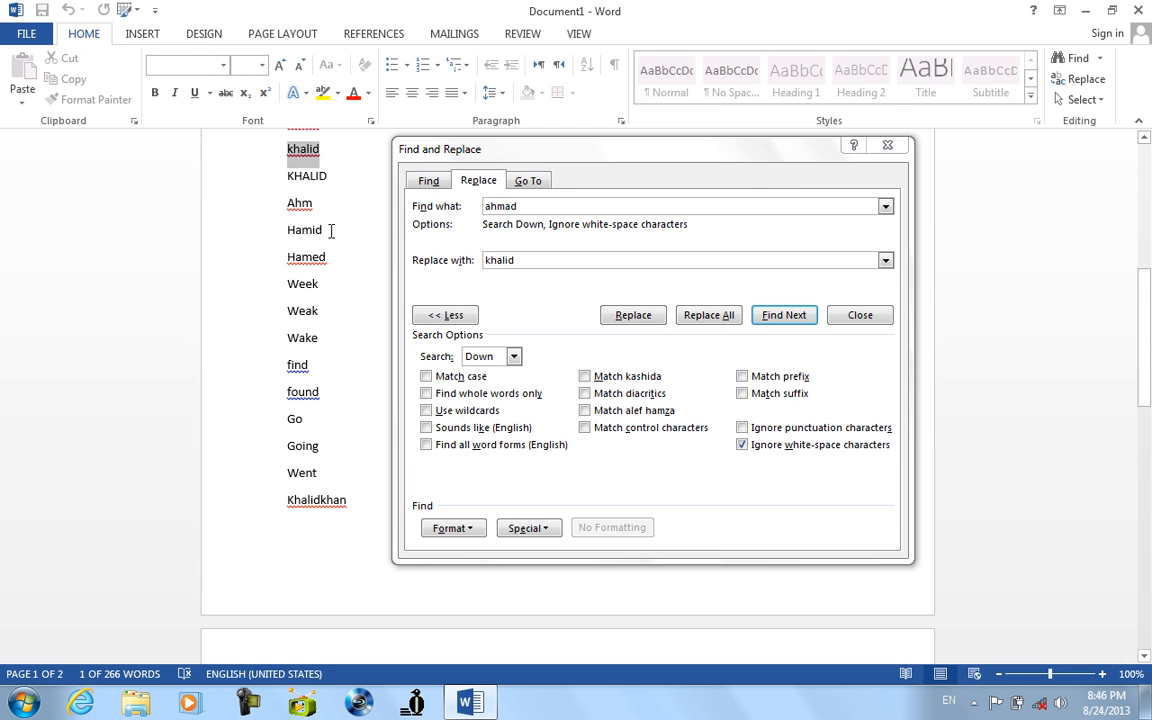
scroll(331, 231, up, 2)
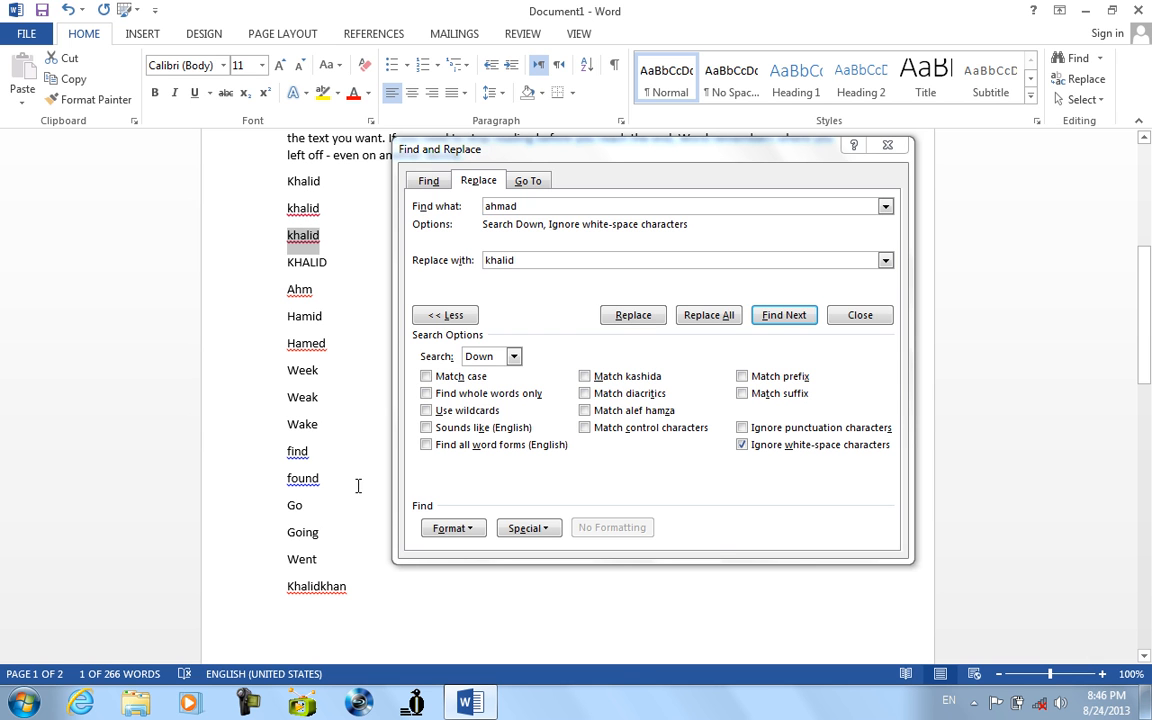
Step: Collapse the search options, look at the Go To settings and close the Find and Replace dialog
click(449, 315)
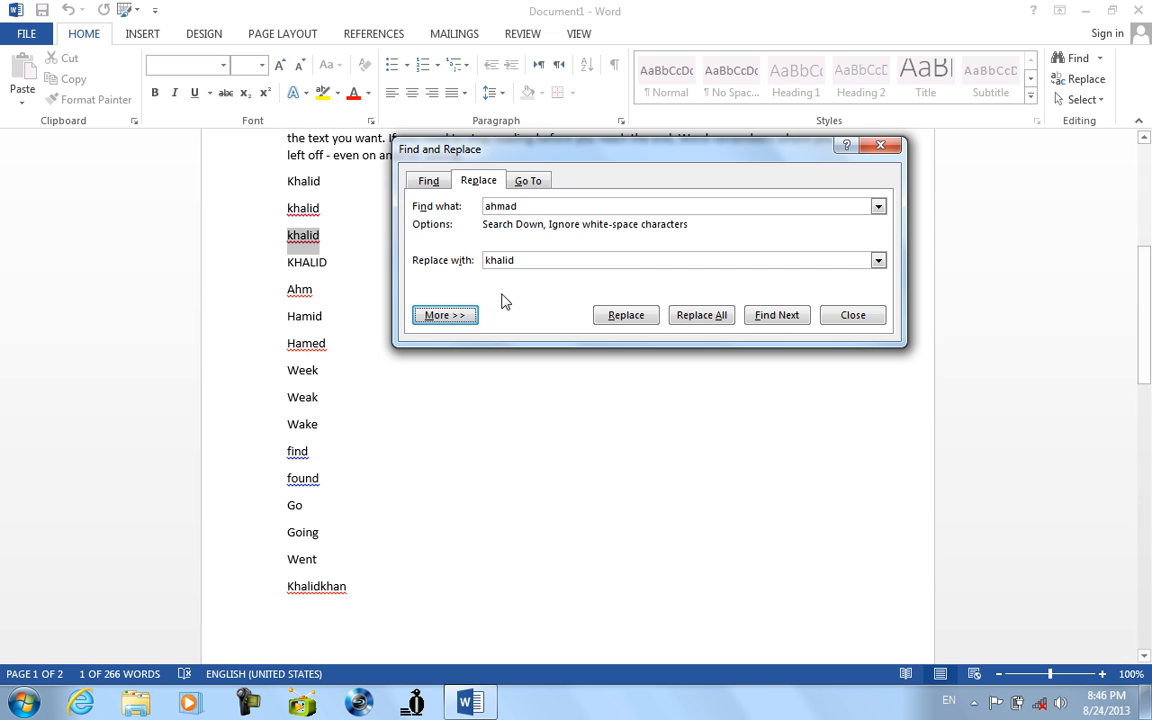
click(538, 180)
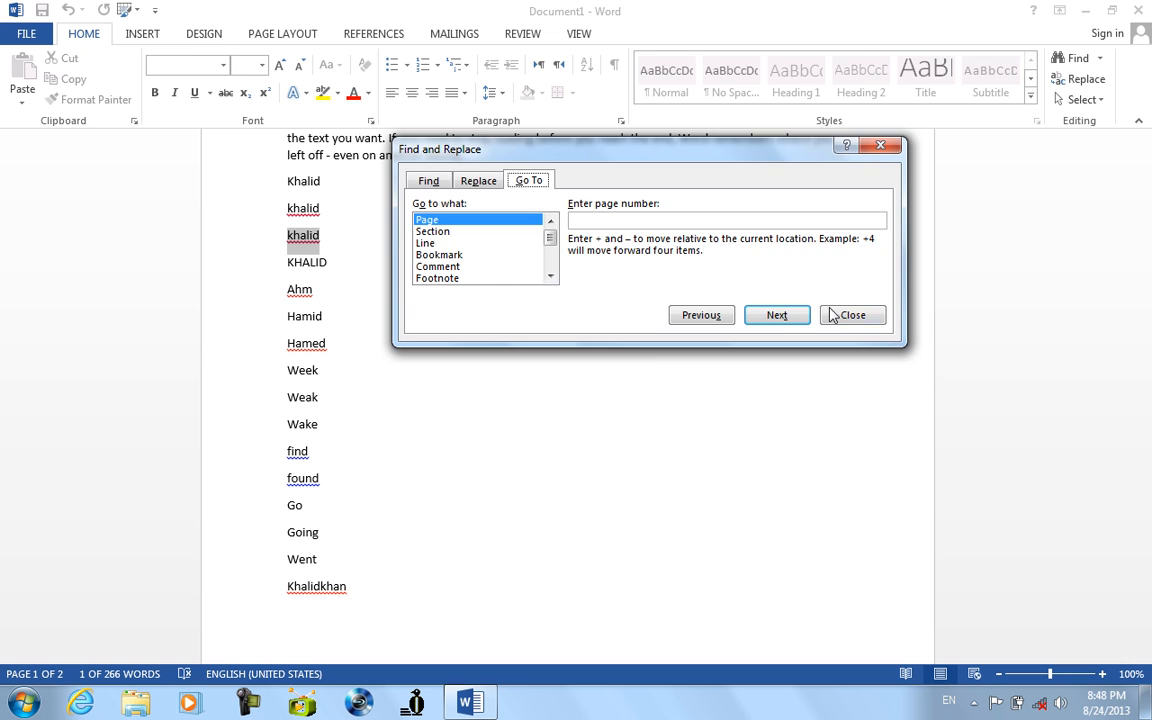
click(831, 316)
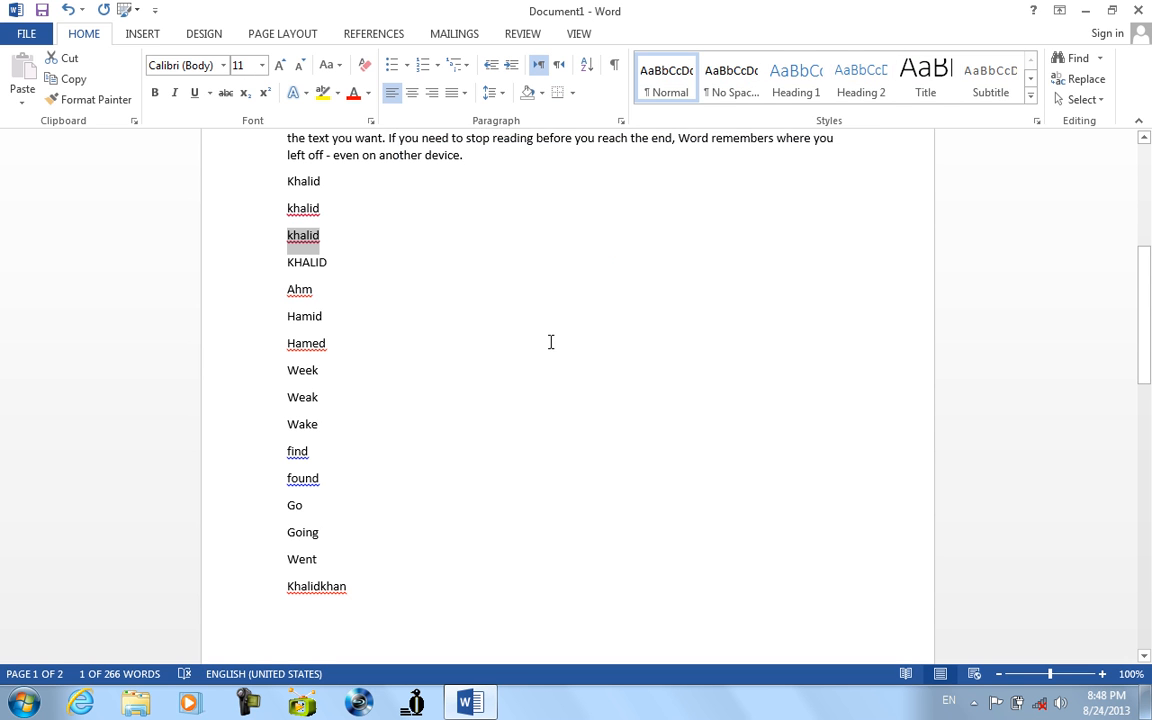
Step: Replace all the document's content with the line Afghanistan followed by filler paragraphs generated with =rand(122)
key(ctrl+a)
key(Delete)
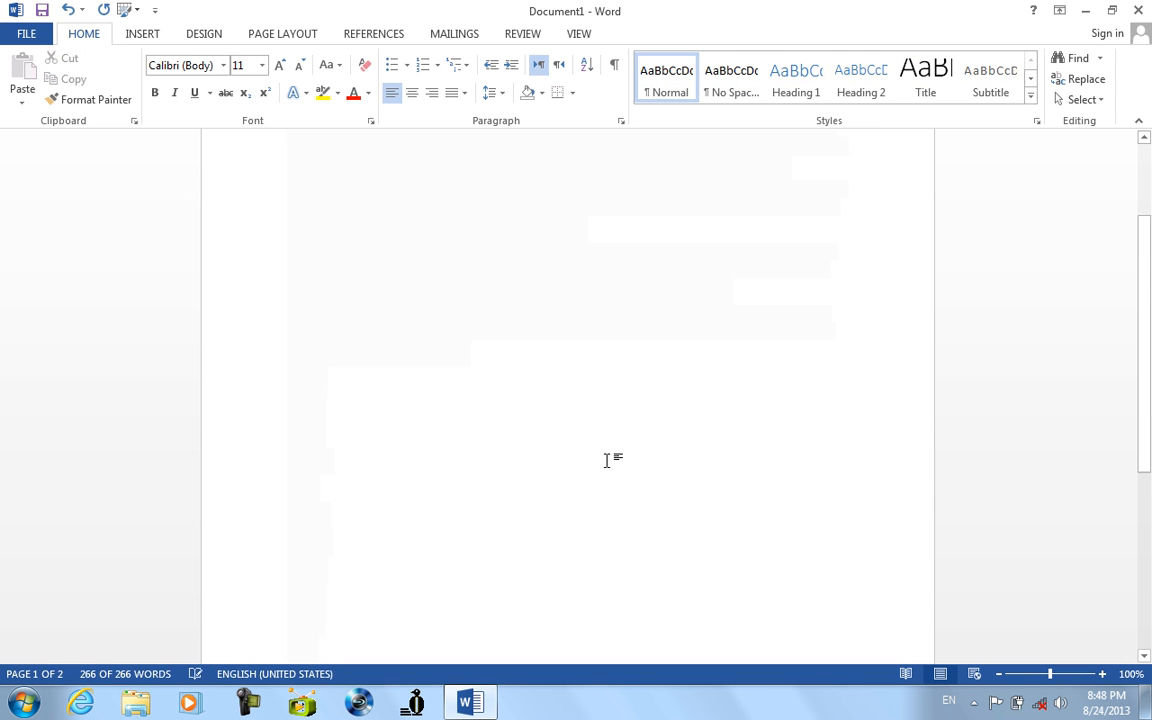
scroll(522, 472, up, 1)
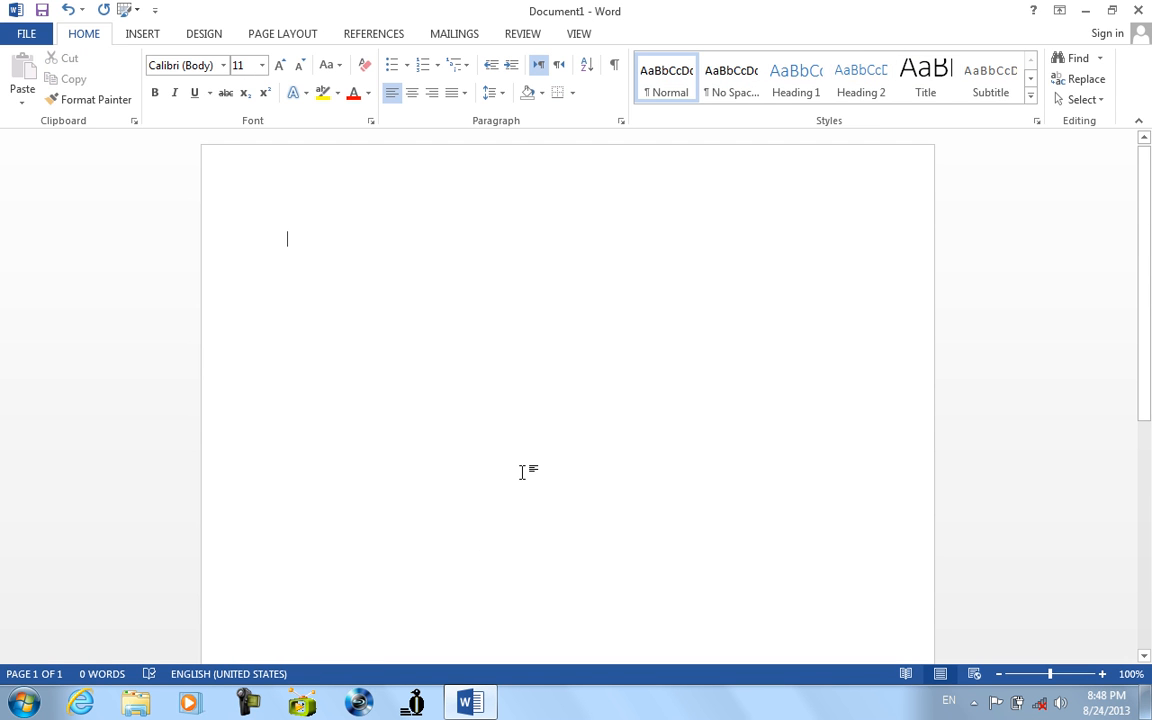
text(Afghanistan)
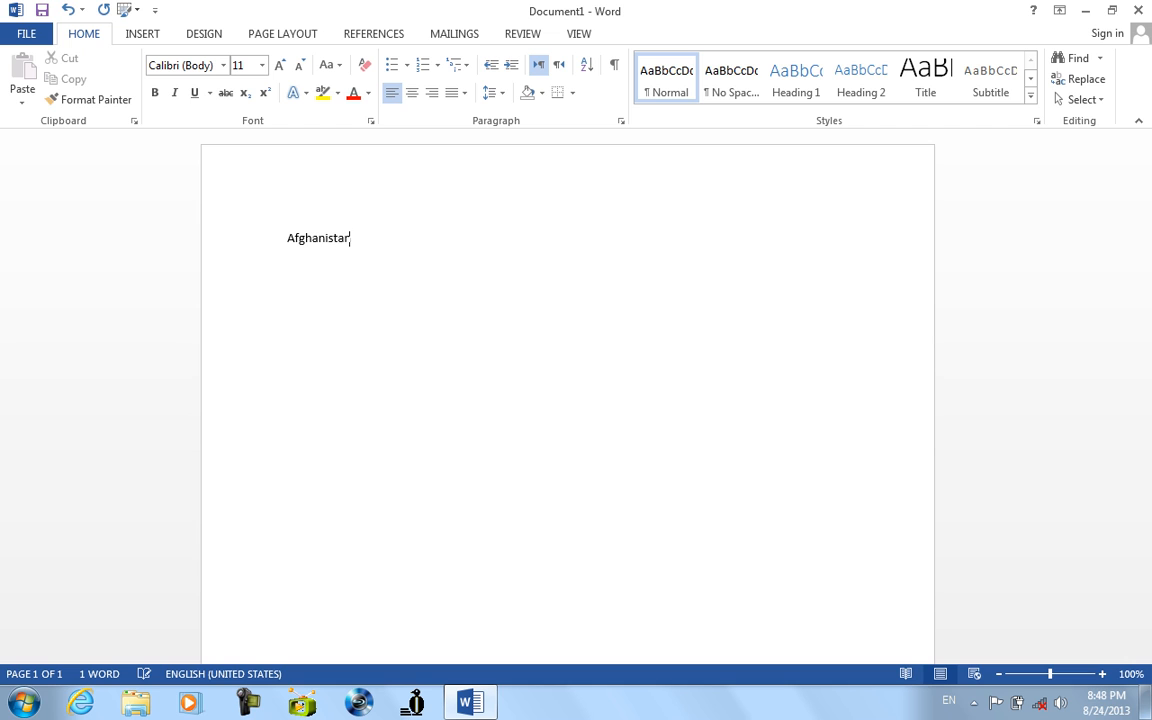
key(Return)
text(=rand(122)
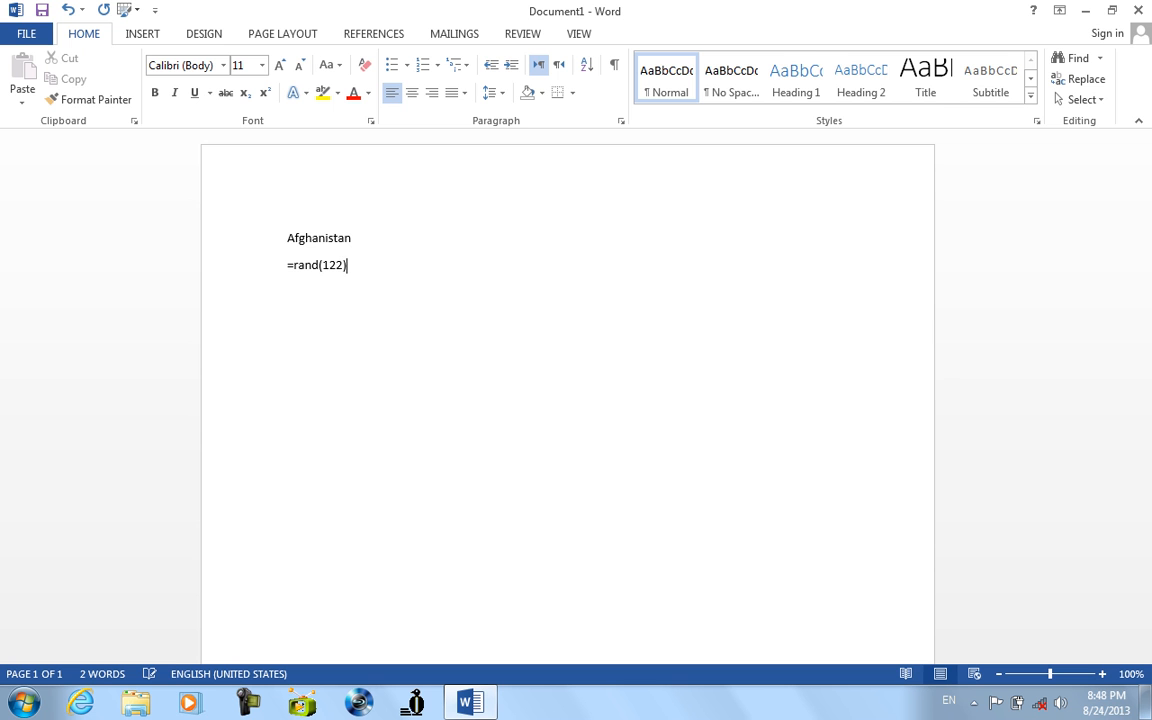
key(Return)
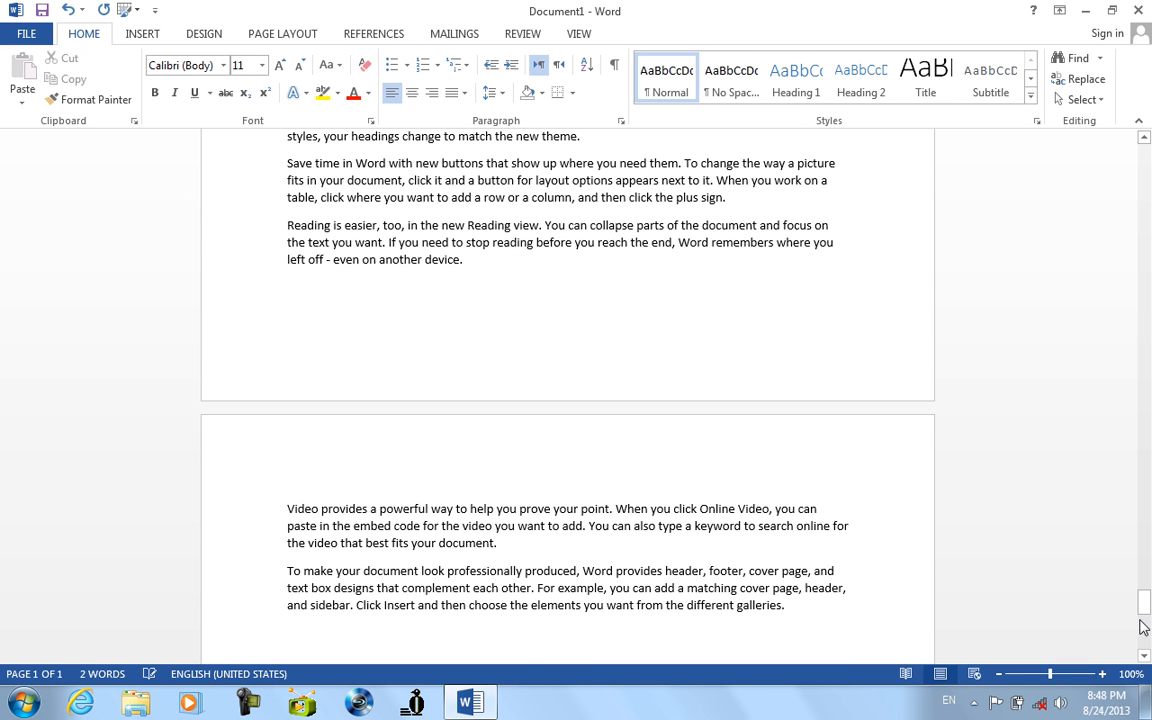
Step: Use Go To to jump to page 3, keeping the dialog open while checking the position in the document
drag(1143, 601, 1142, 172)
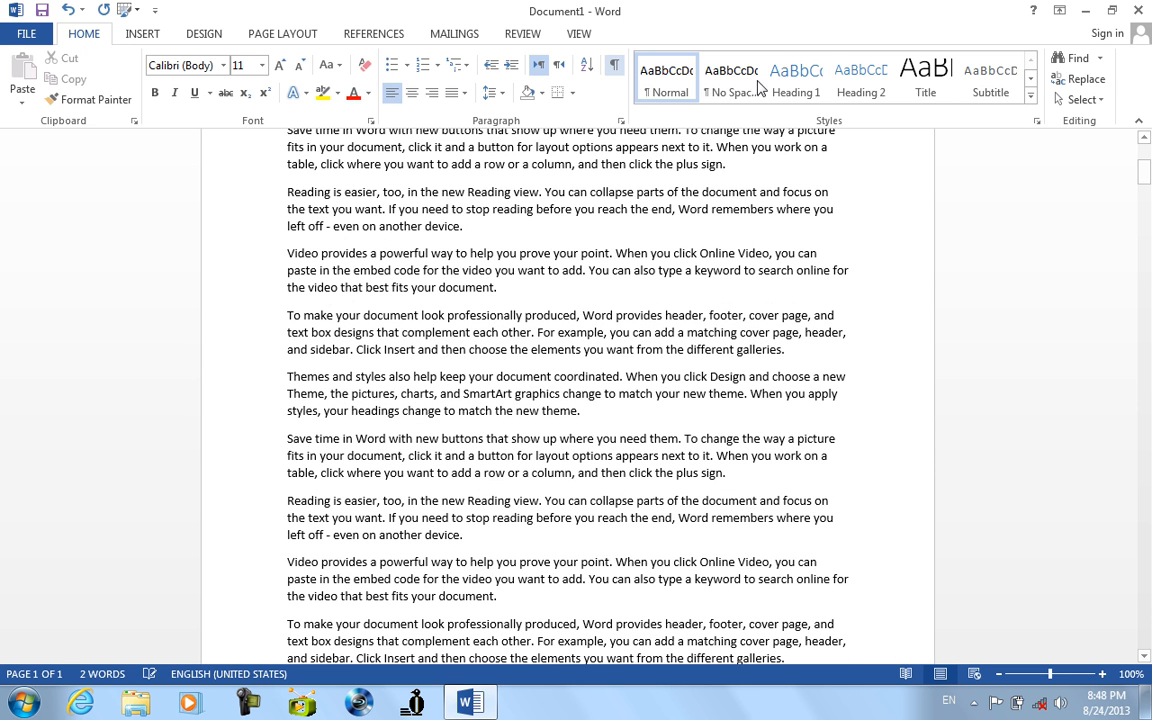
click(1099, 58)
click(970, 229)
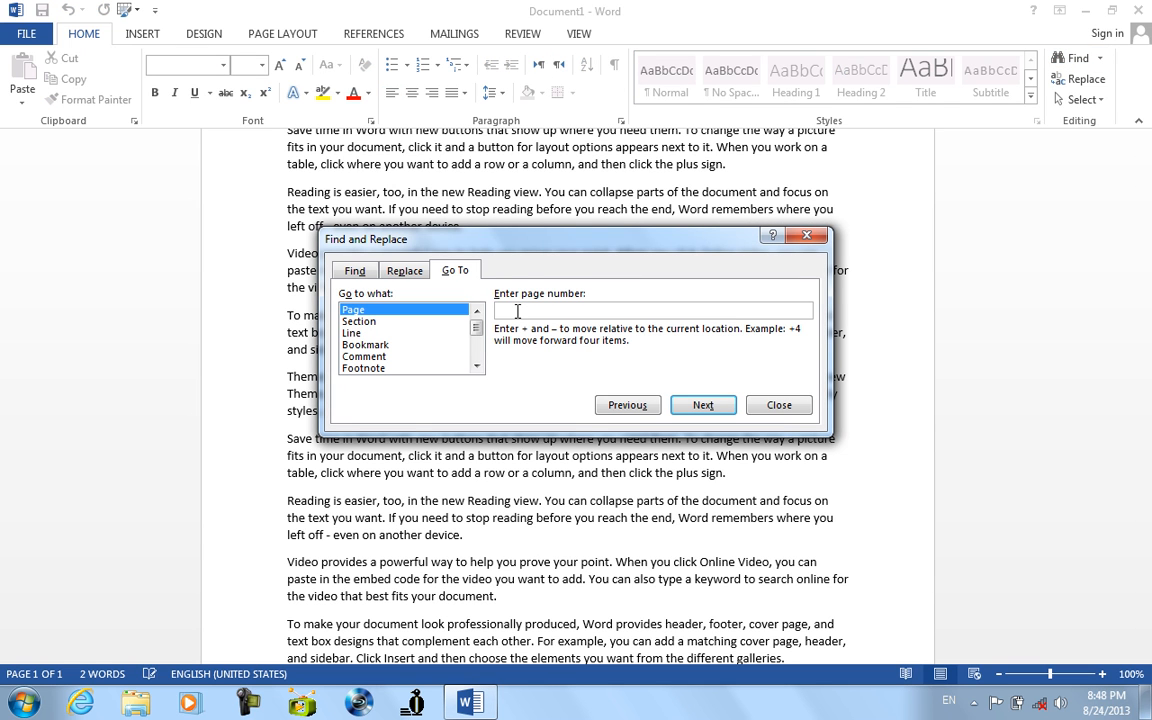
text(3)
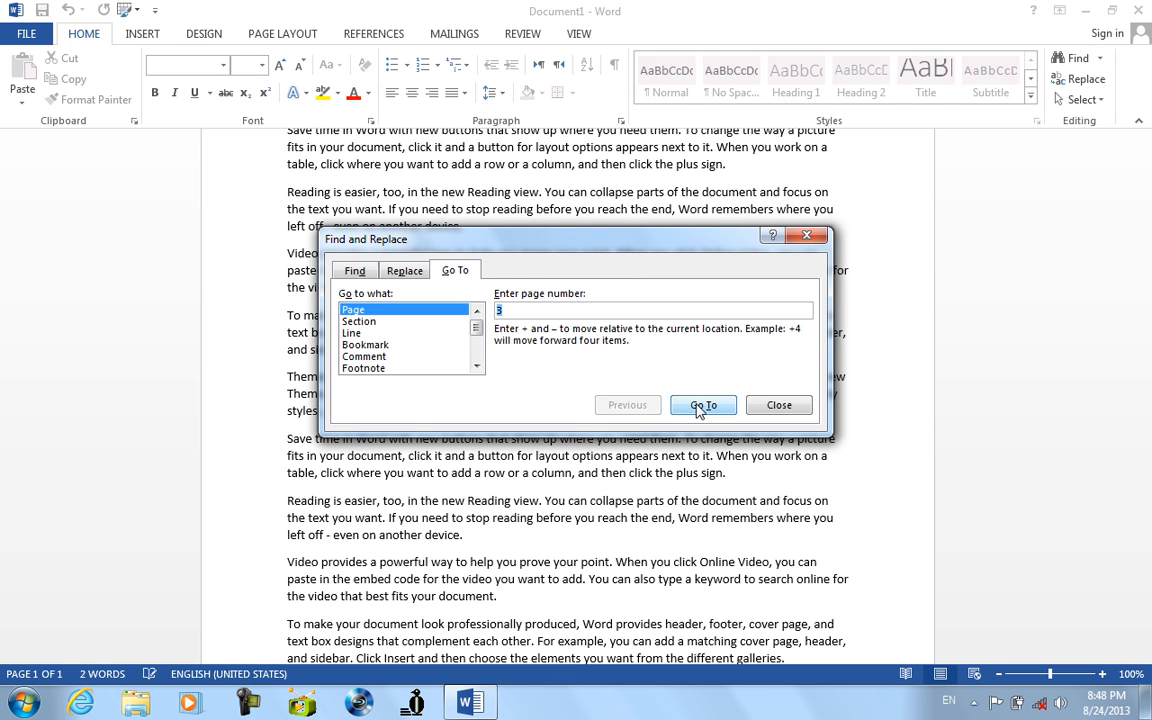
click(703, 404)
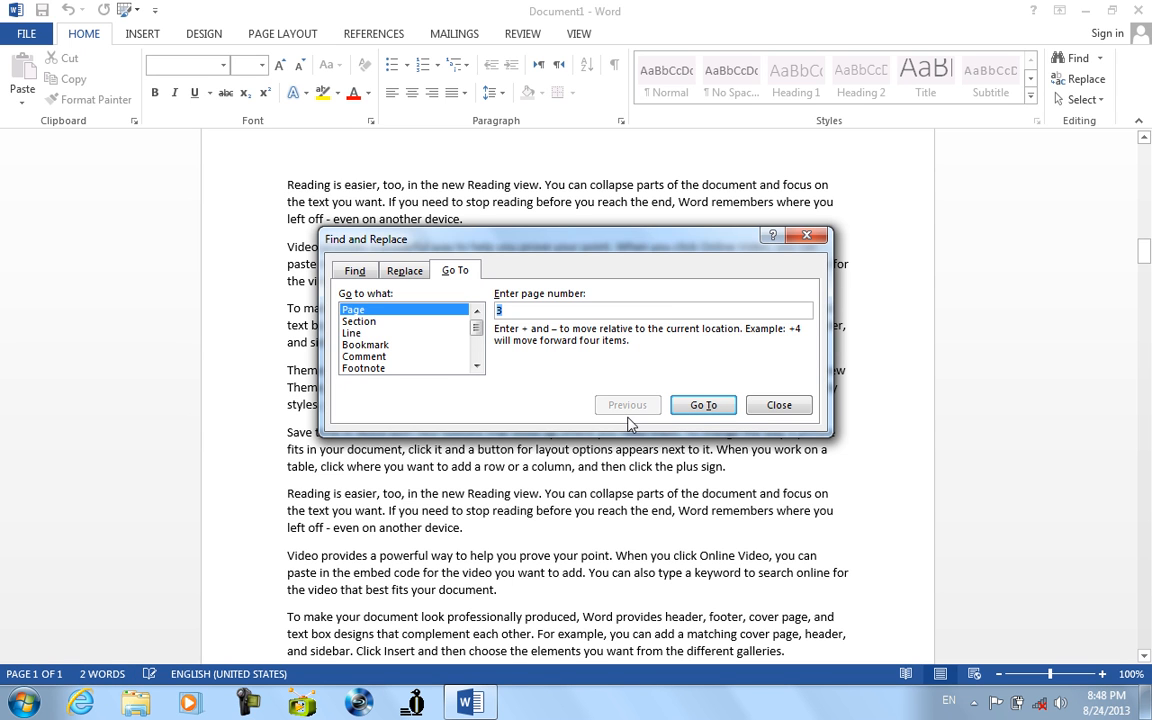
click(831, 459)
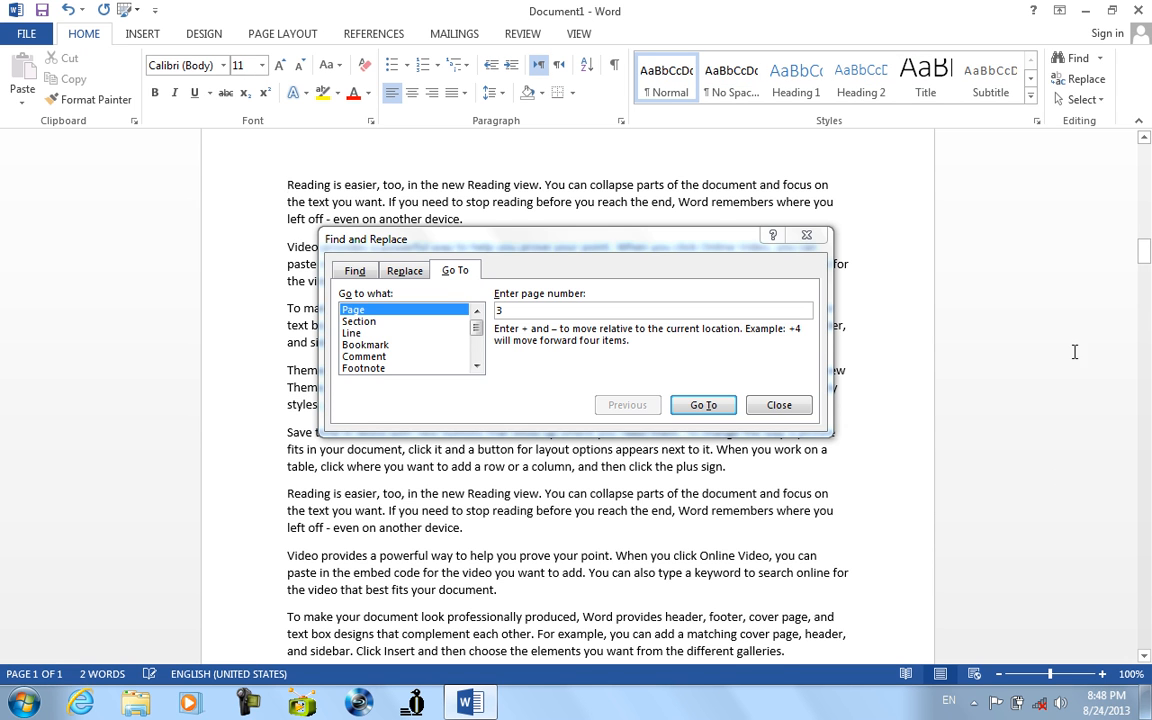
drag(1146, 251, 1146, 251)
Step: Jump to page 7 with Go To and check the position reached
click(556, 310)
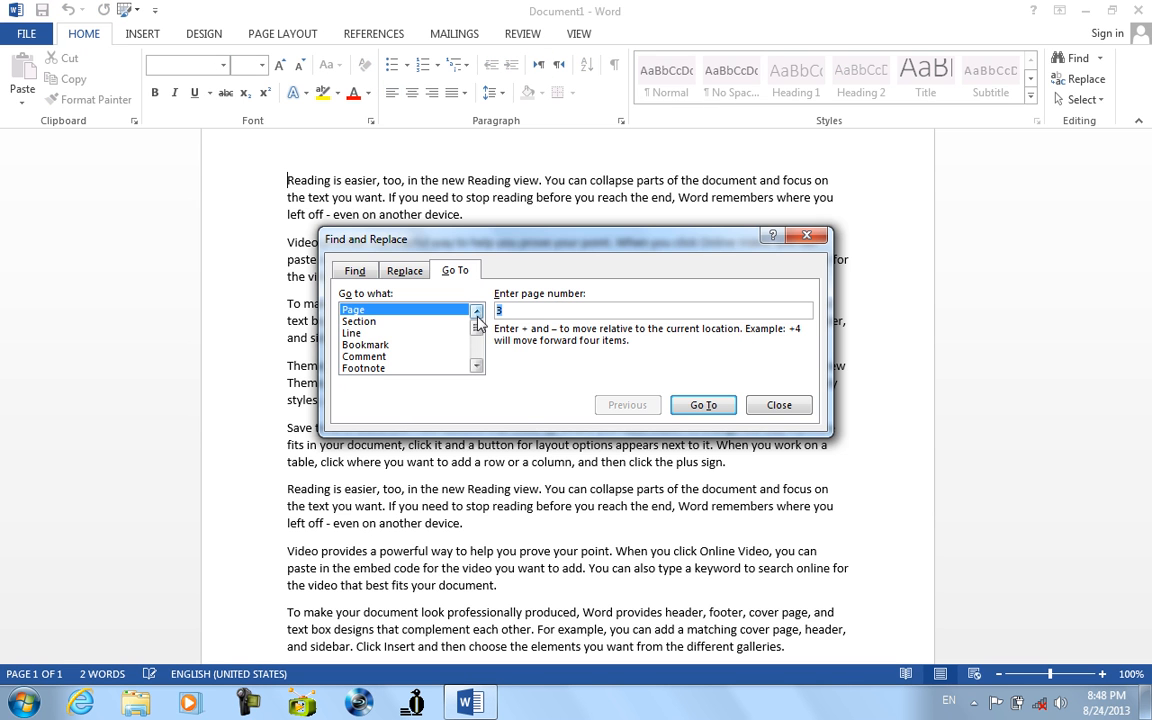
text(7)
key(Return)
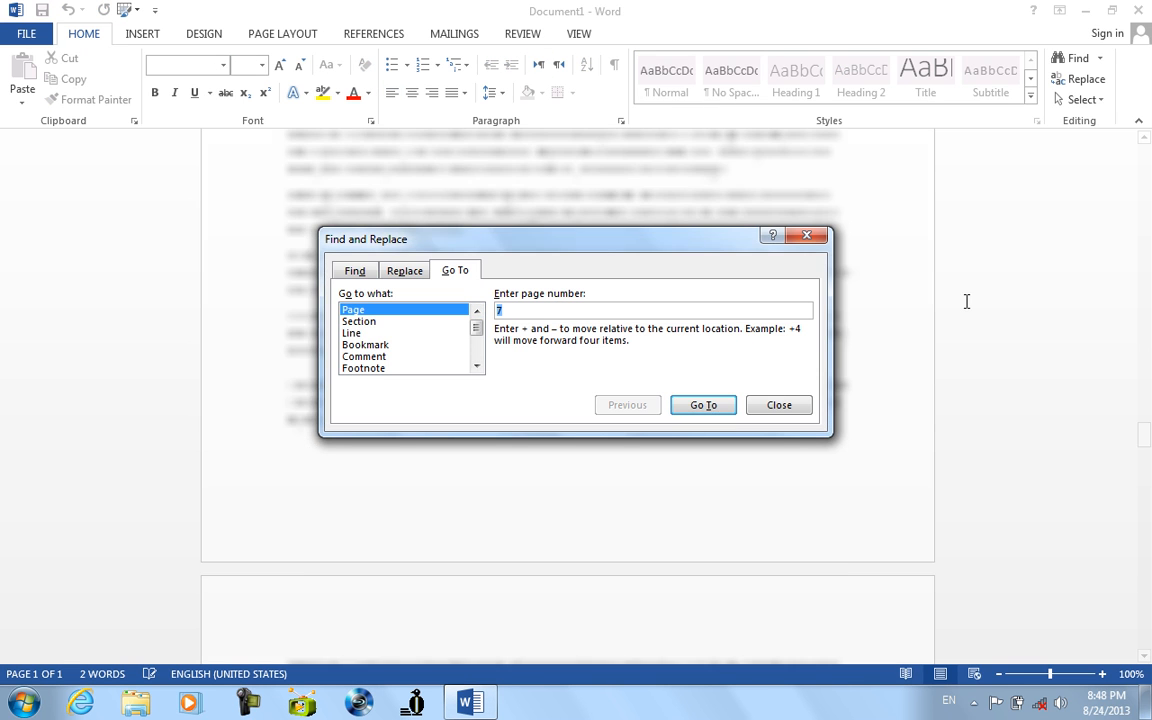
click(1143, 440)
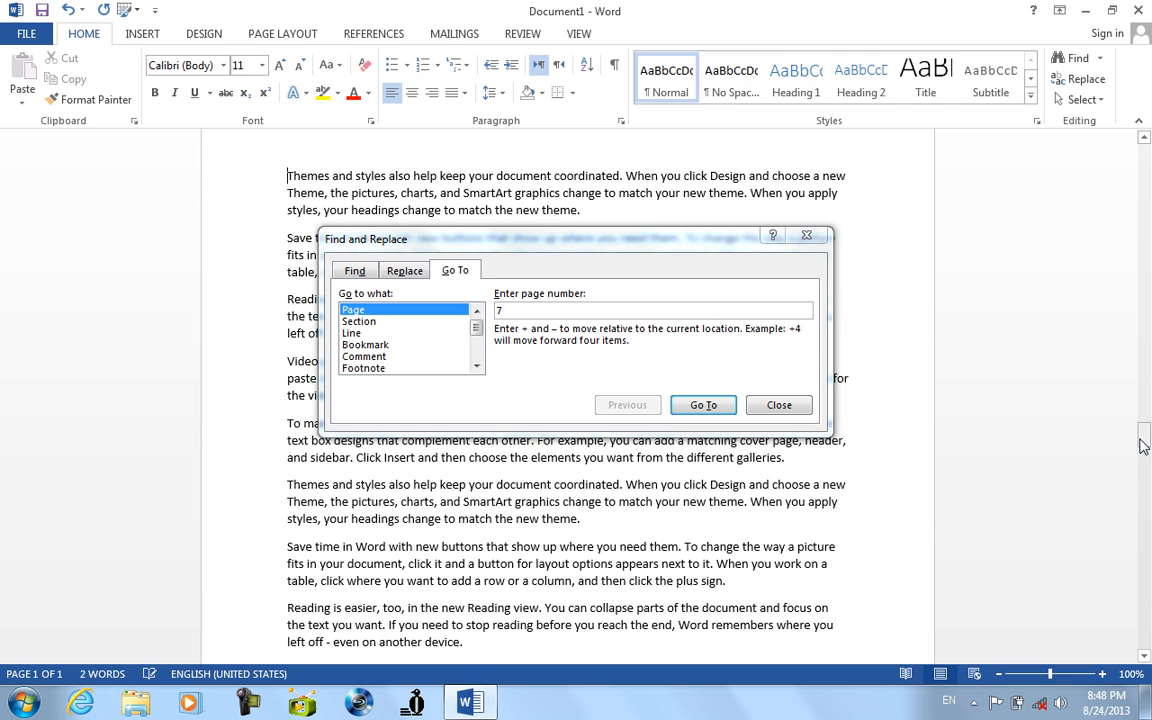
Step: Switch the Go To target to Section, look through the other target types and close the dialog
click(388, 321)
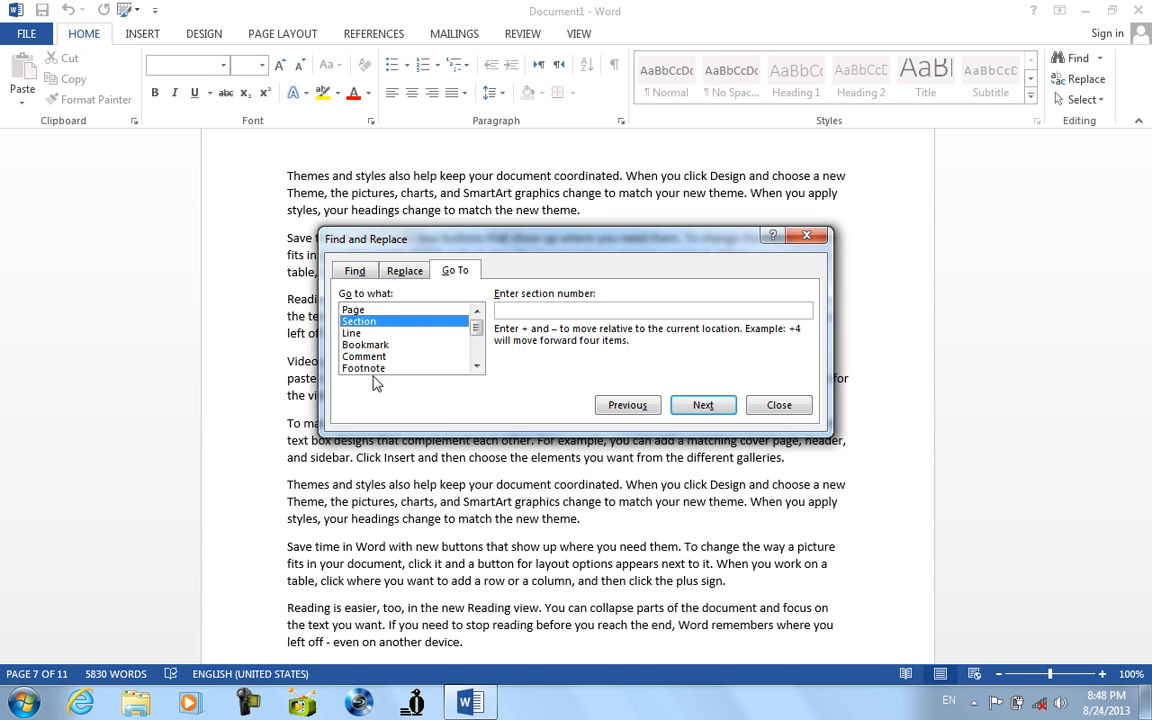
scroll(478, 370, down, 1)
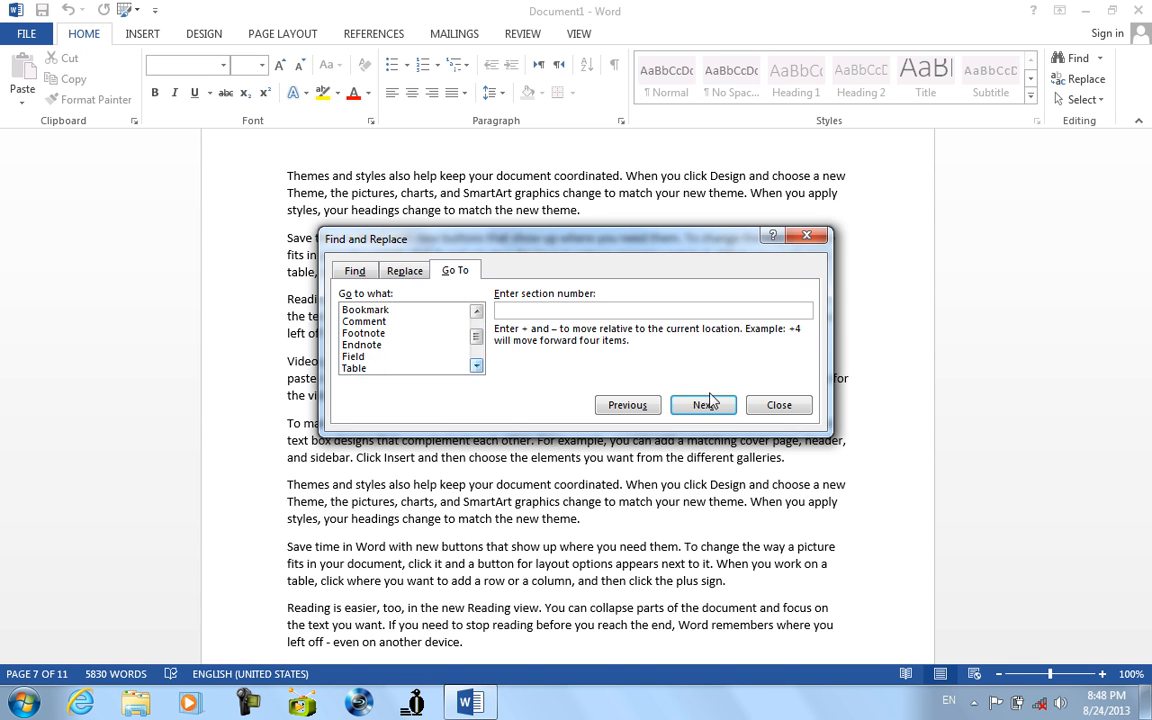
click(779, 405)
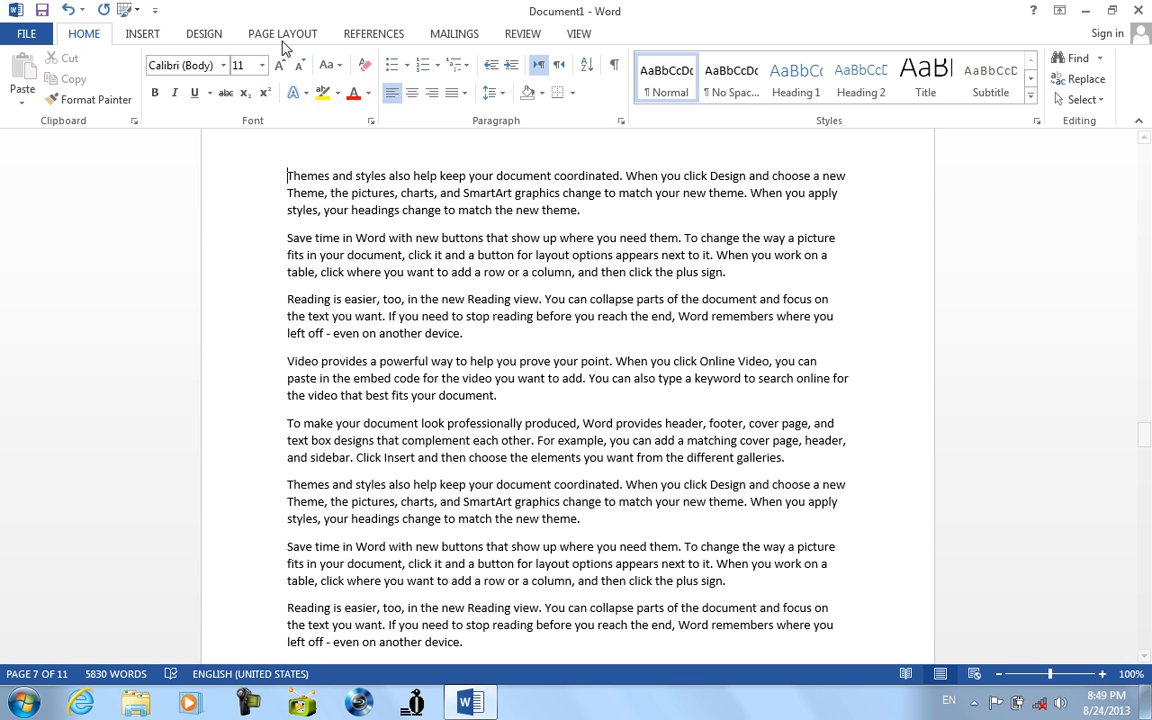
Step: Insert a Continuous section break after the first "Reading is easier" paragraph on page 7
click(243, 35)
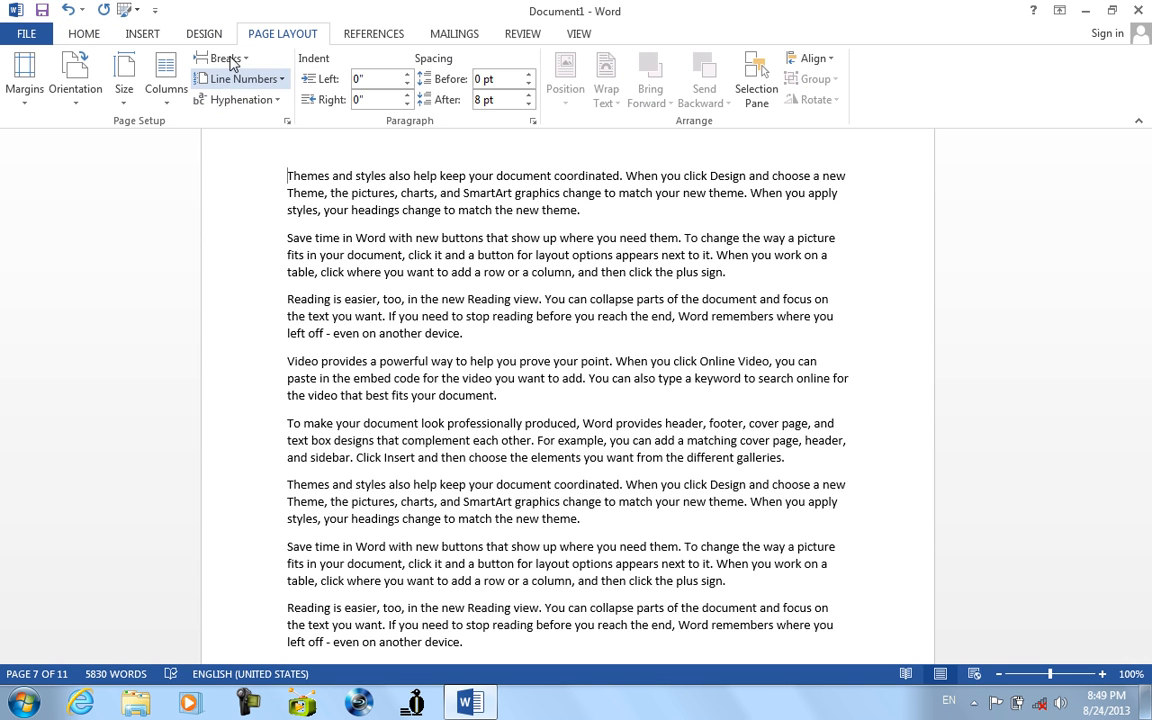
click(225, 58)
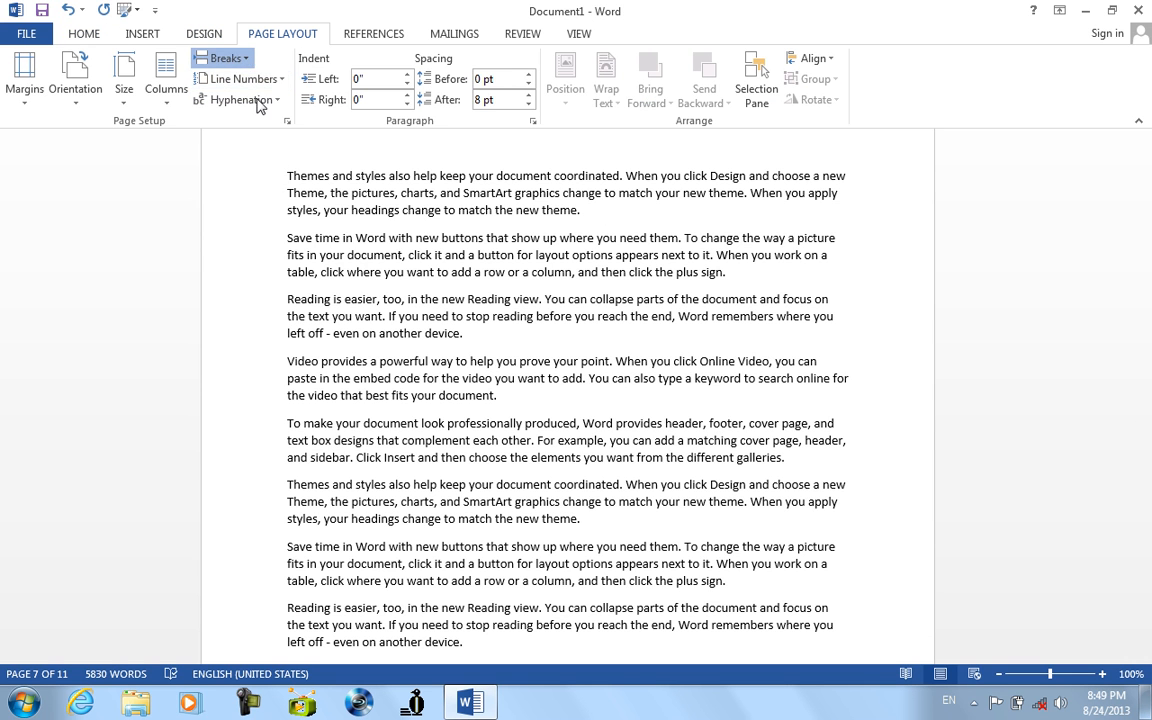
click(863, 368)
scroll(485, 360, up, 3)
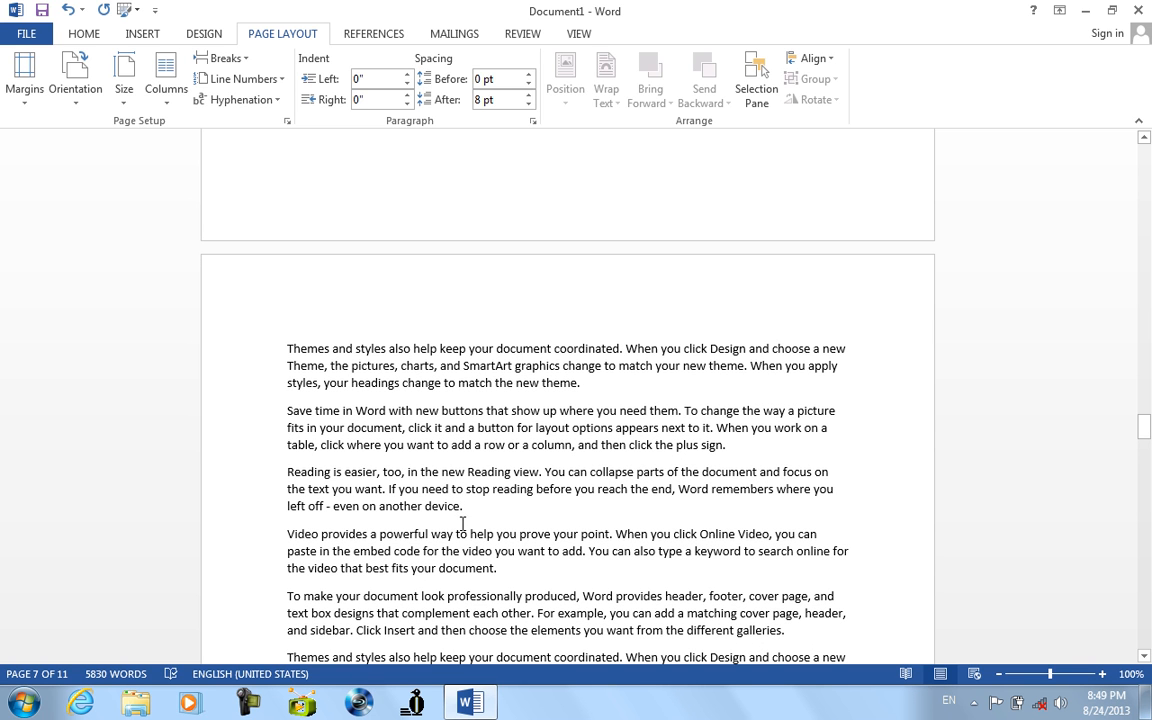
click(225, 58)
click(258, 345)
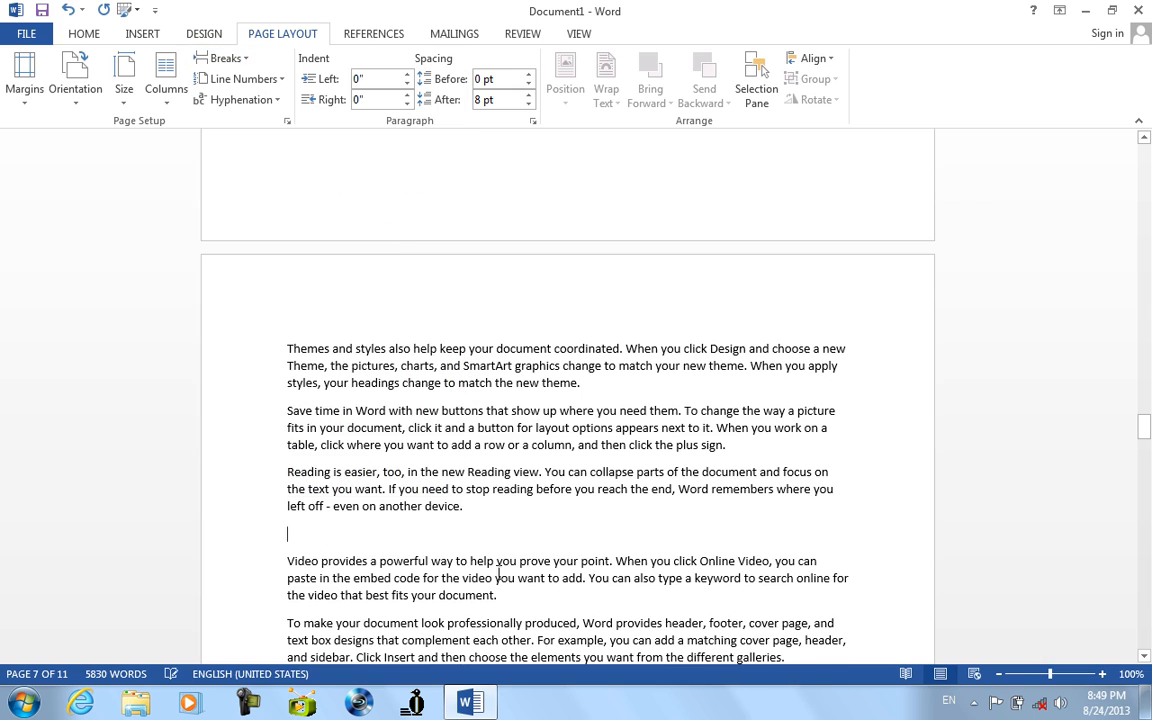
Step: Insert another Continuous section break after the first "Themes and styles" paragraph on page 8
scroll(507, 590, down, 8)
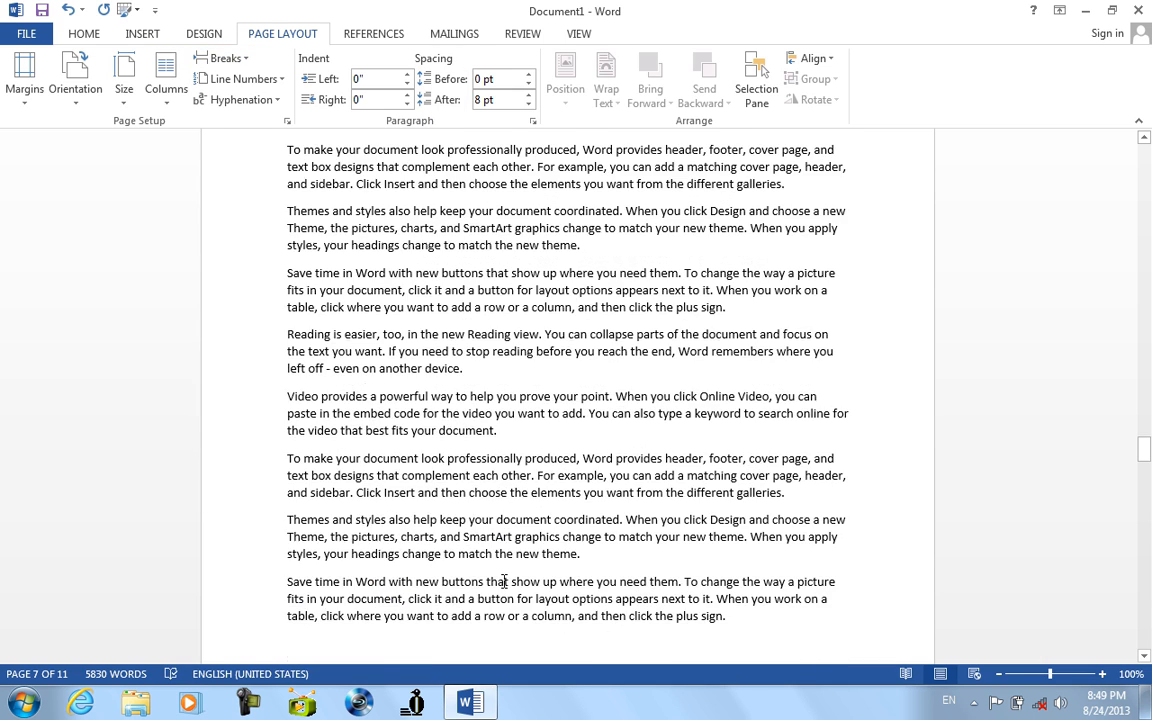
scroll(505, 581, down, 8)
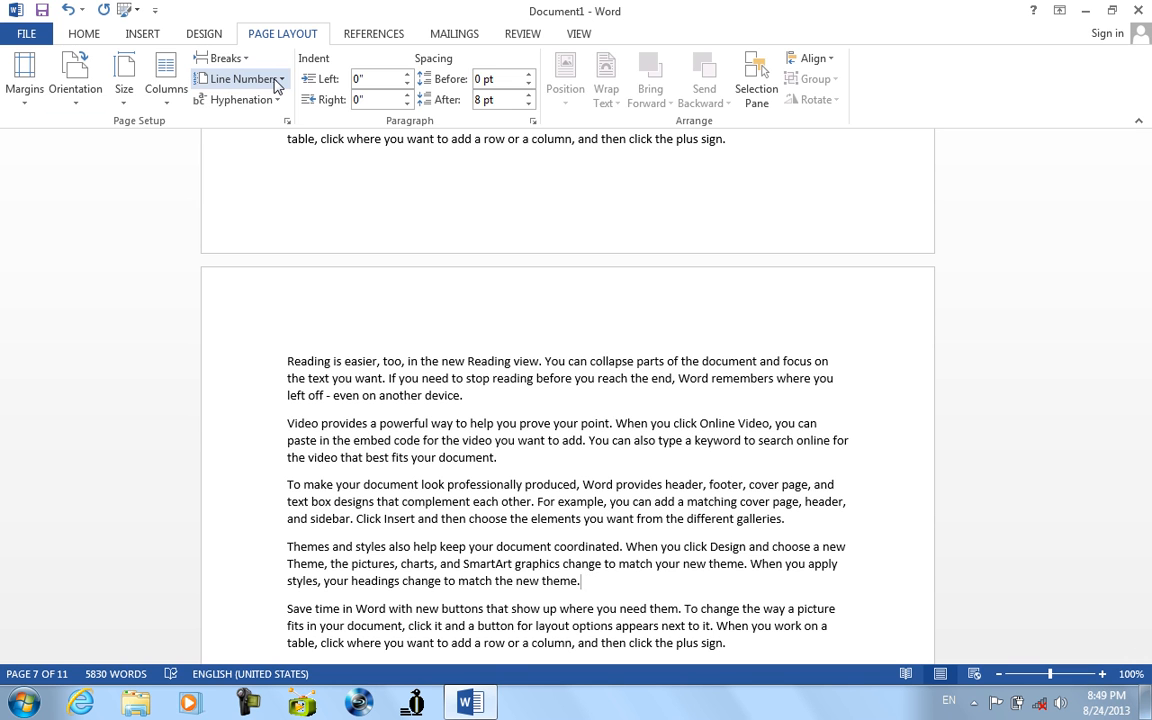
click(226, 58)
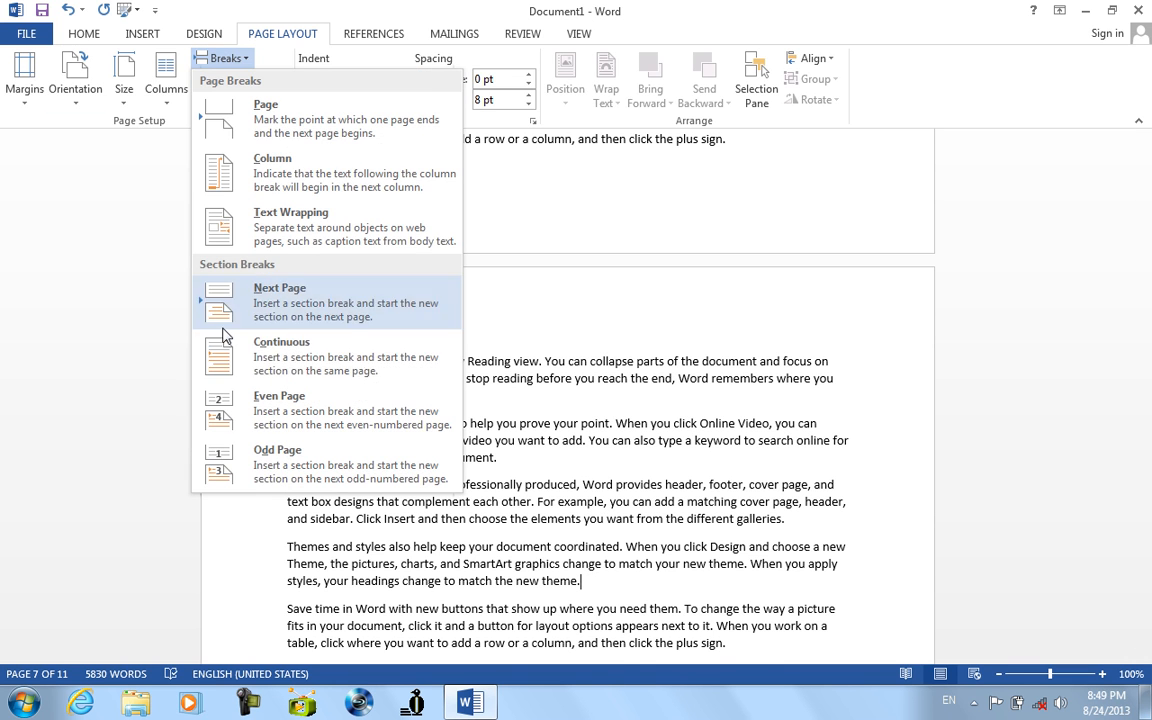
click(257, 369)
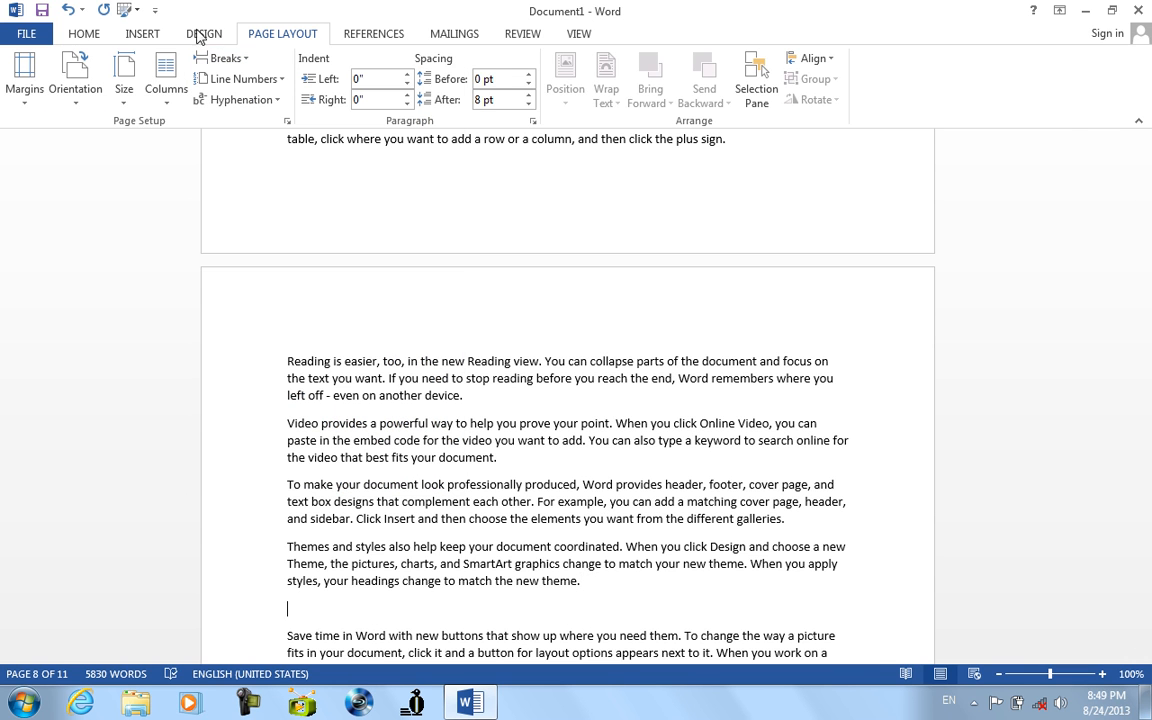
Step: Use Go To to jump to section 1 and through further sections, ending with section number 16, and close the dialog
click(97, 34)
click(1101, 58)
click(1040, 131)
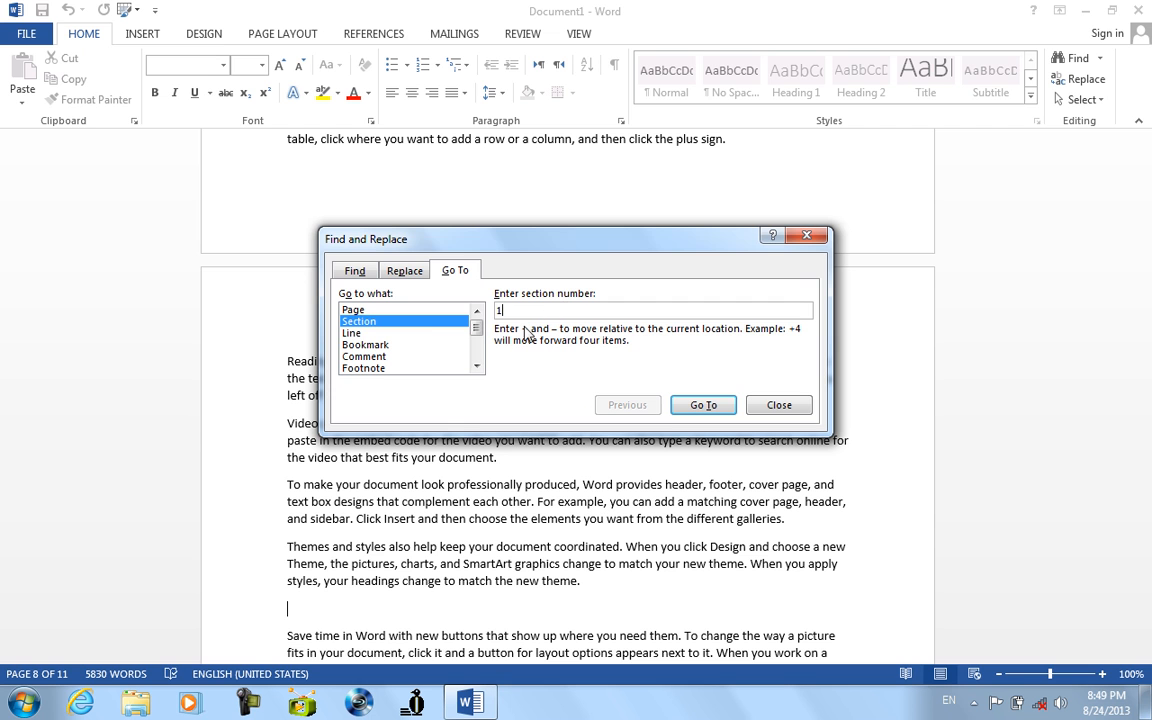
click(684, 402)
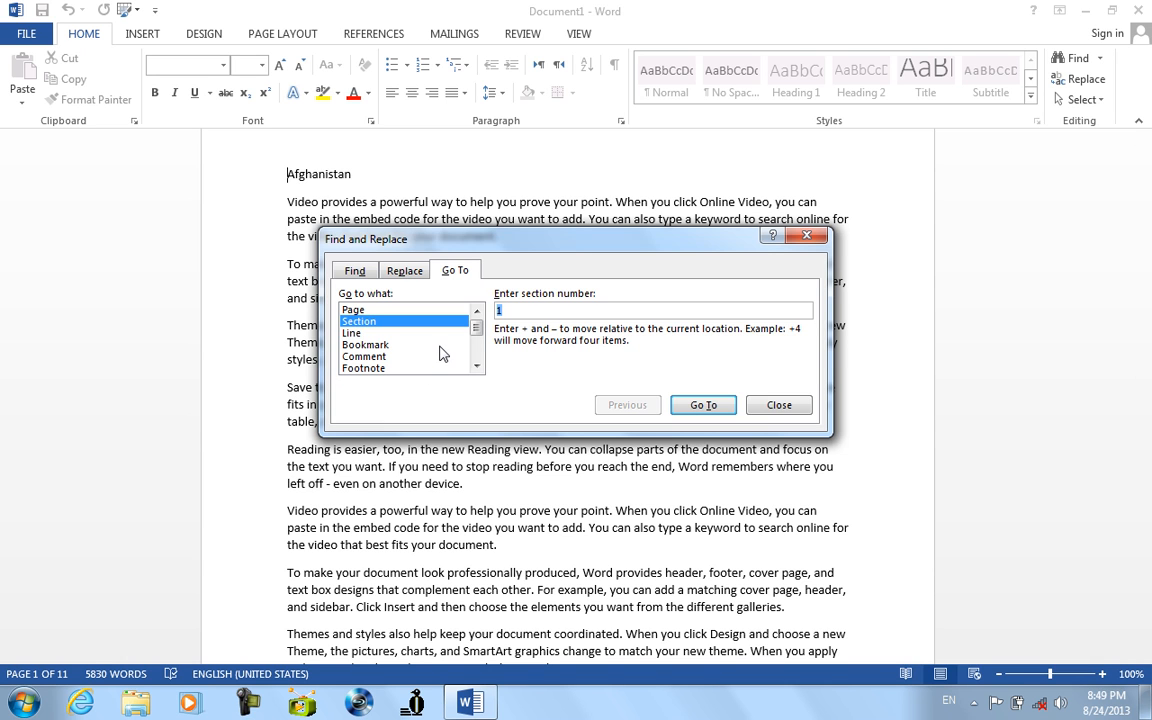
click(704, 404)
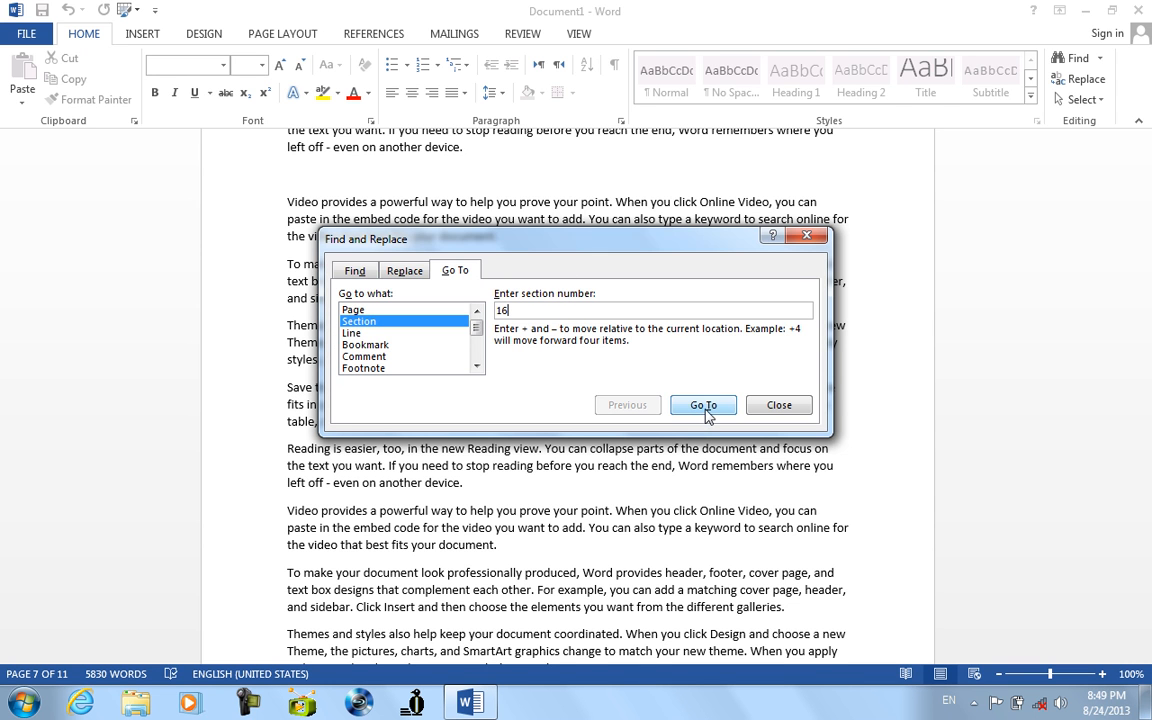
click(704, 407)
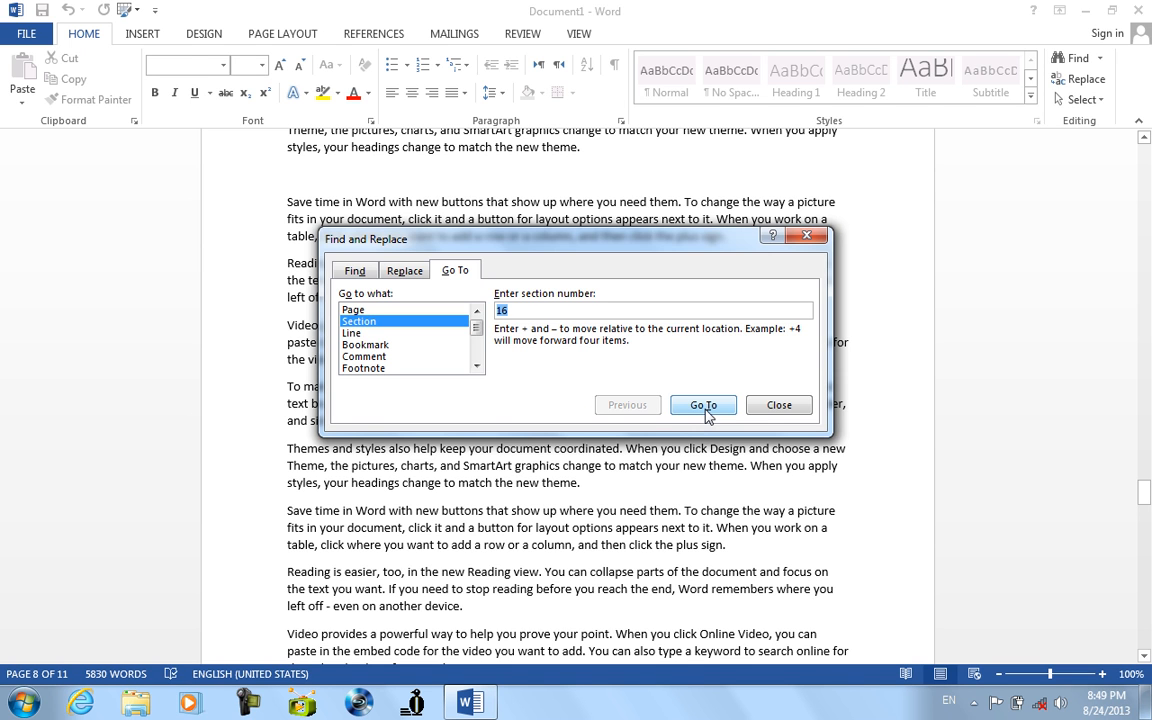
click(704, 406)
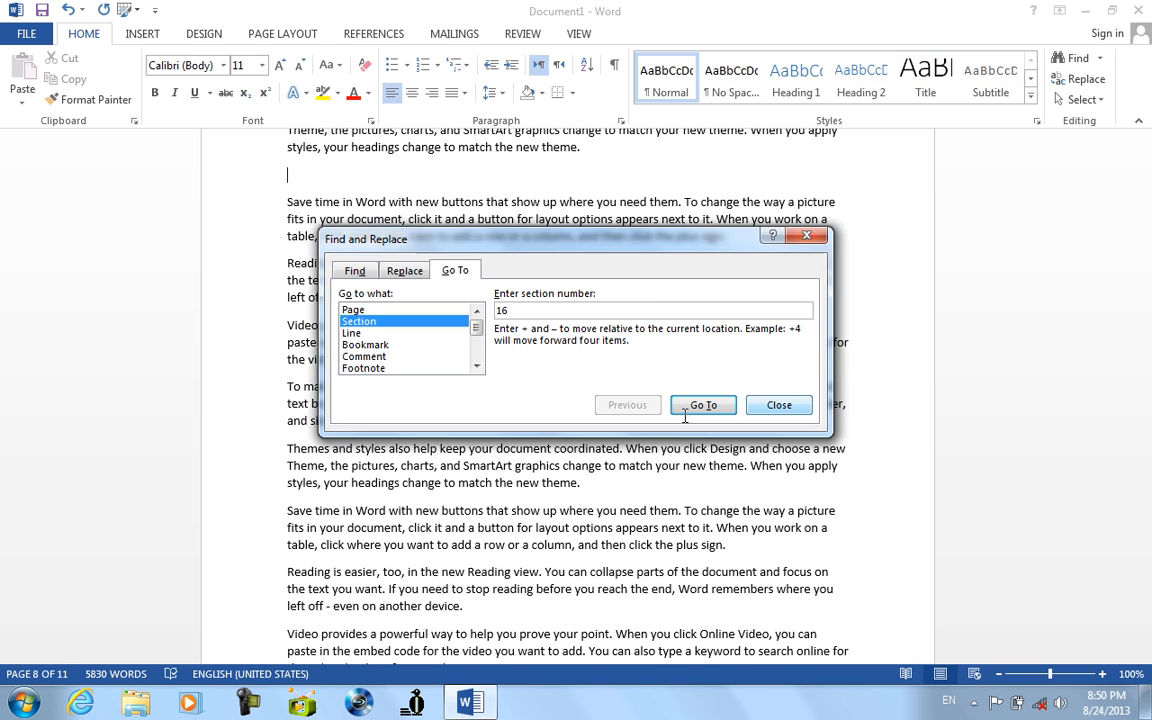
key(Escape)
Step: Turn on Continuous line numbers for the current section
click(268, 33)
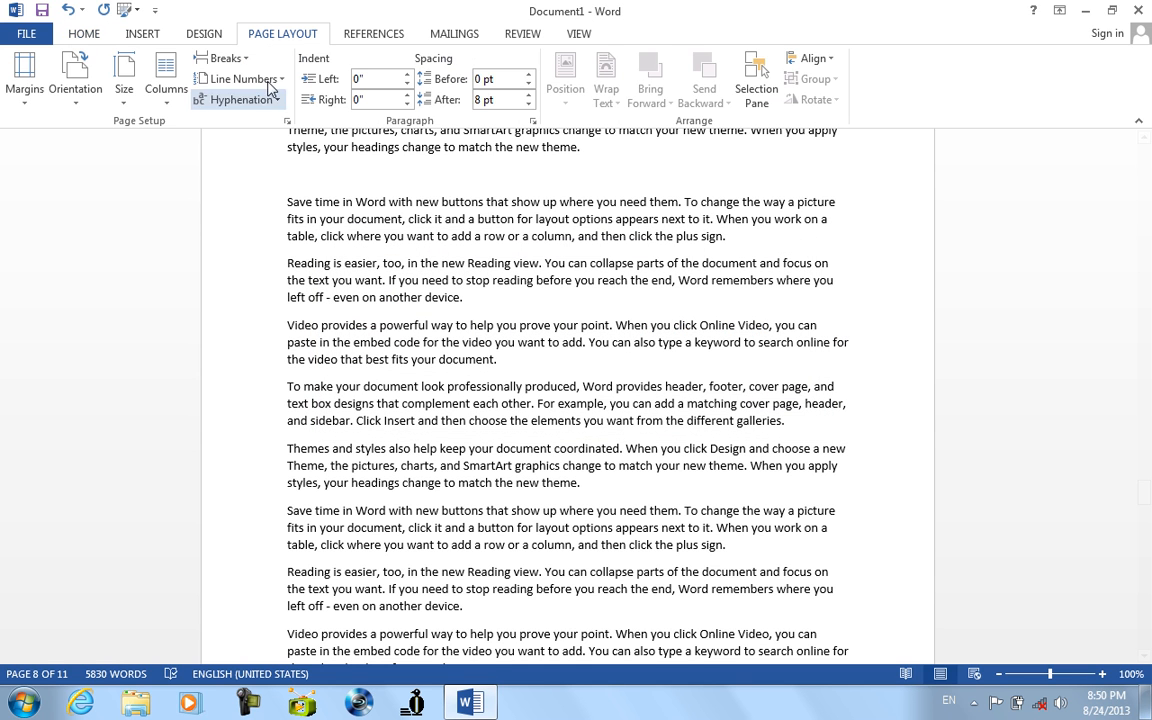
click(255, 79)
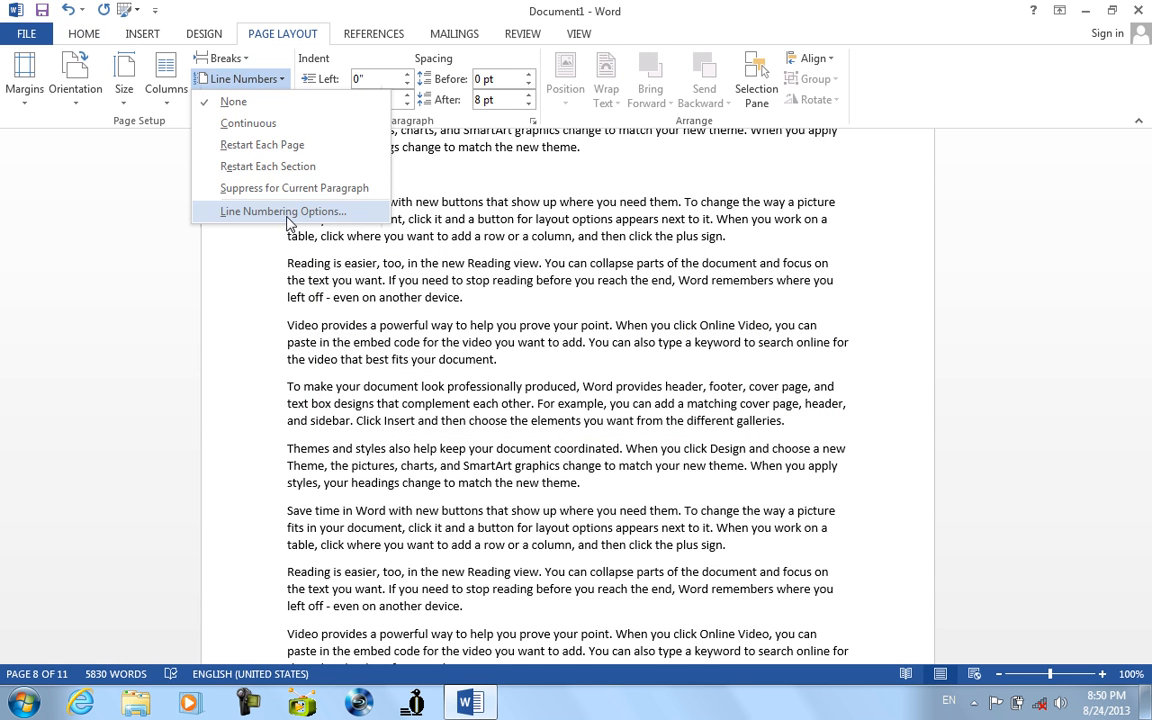
click(279, 132)
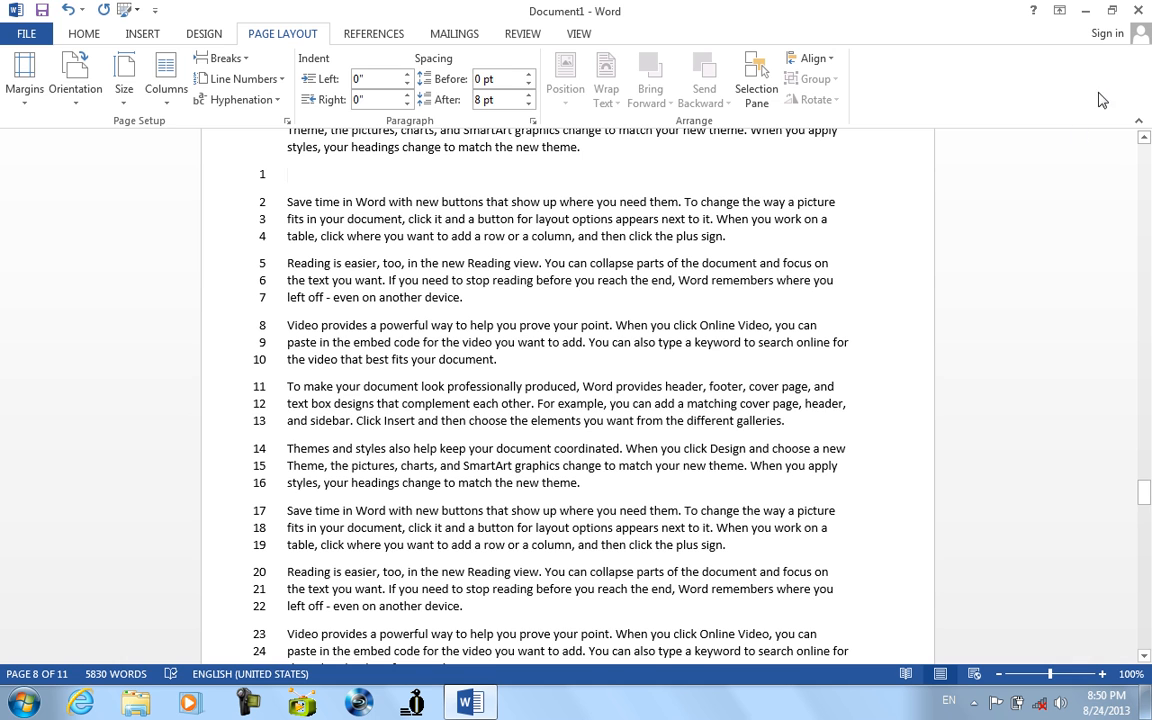
Step: Use Go To to jump to line number 16
click(63, 33)
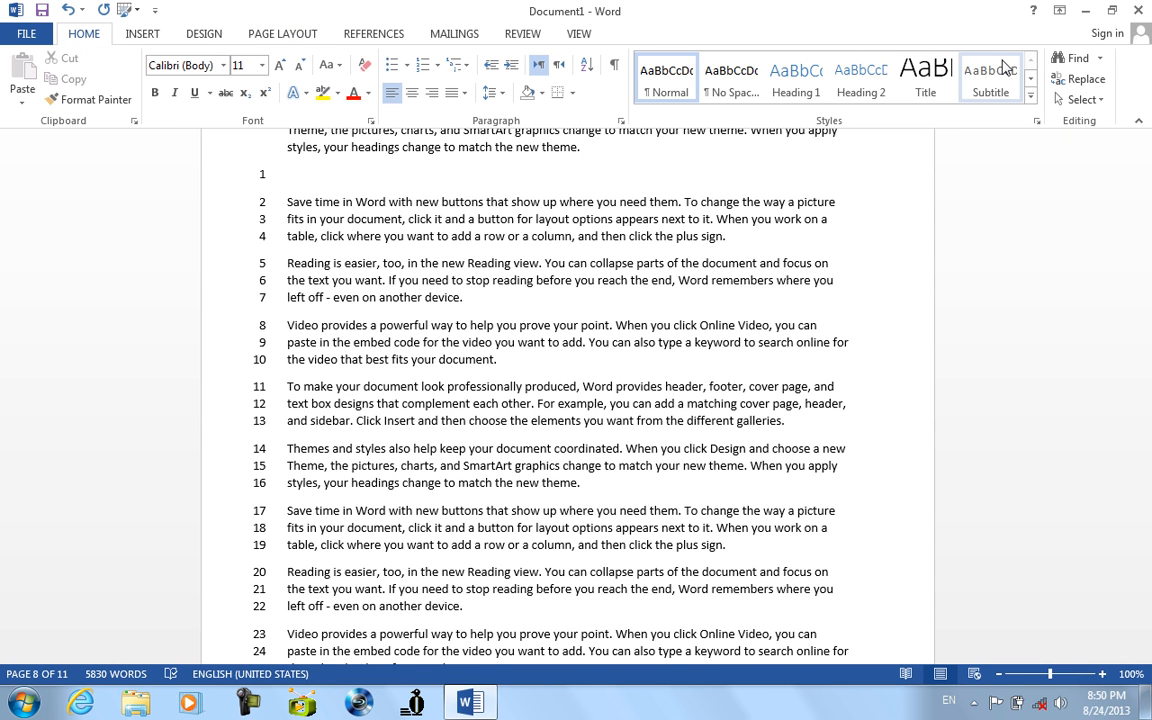
key(ctrl+g)
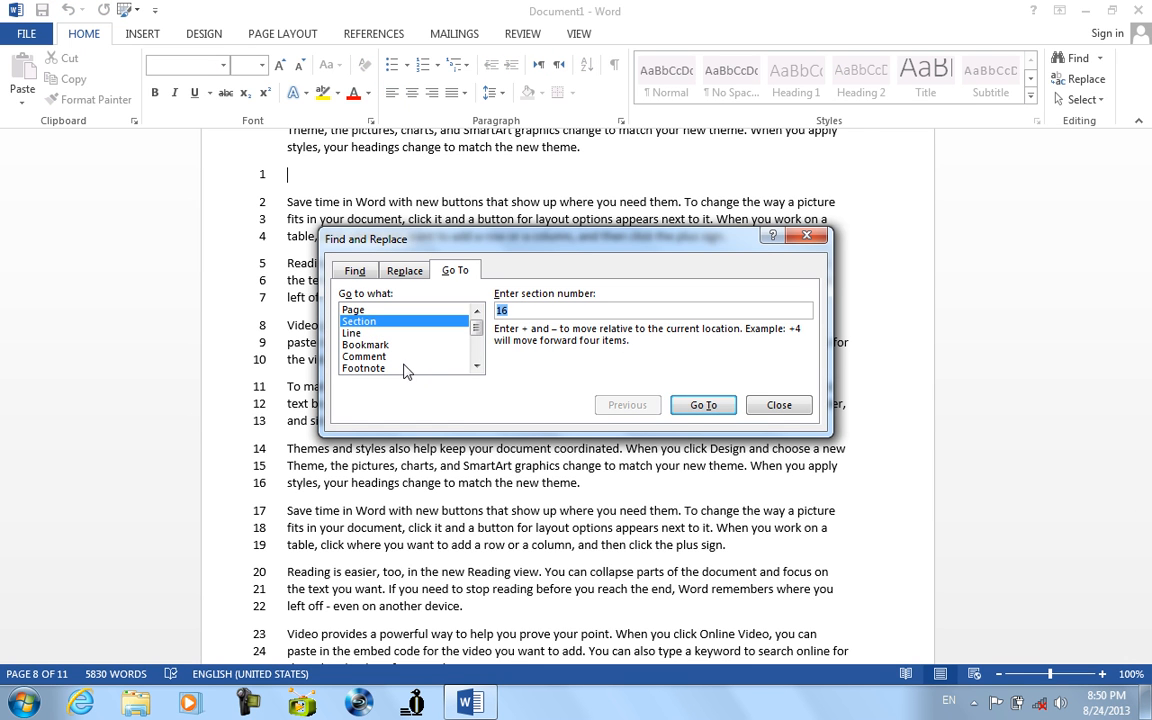
click(281, 220)
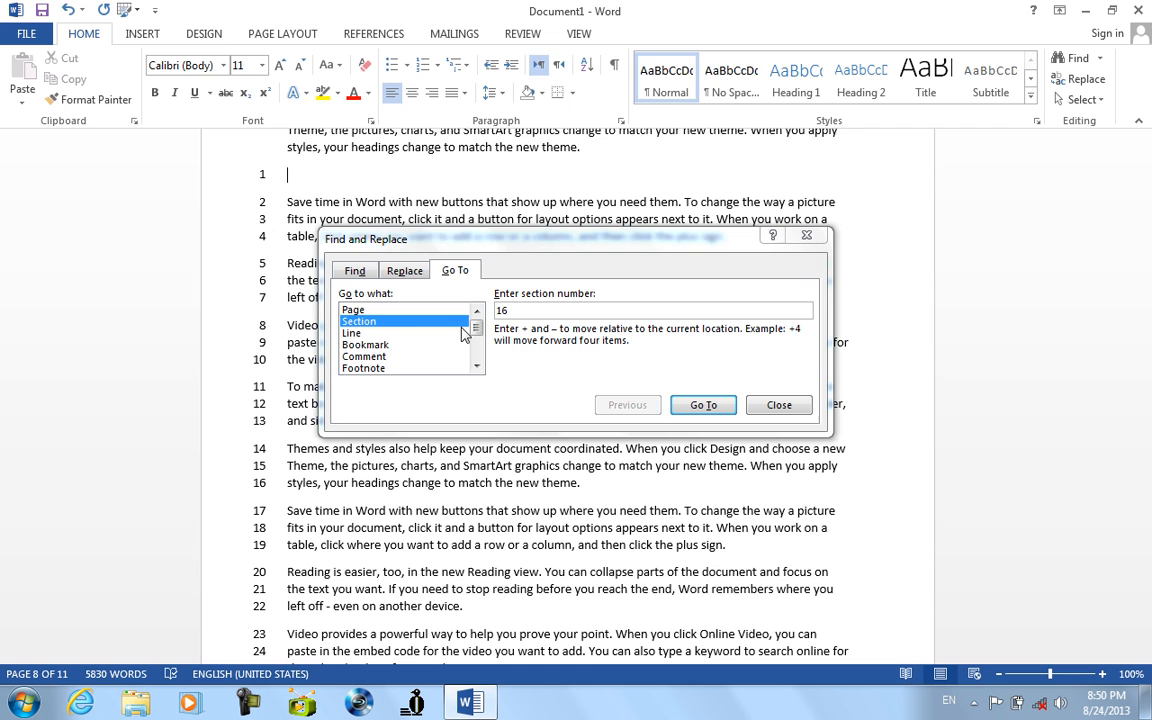
click(350, 332)
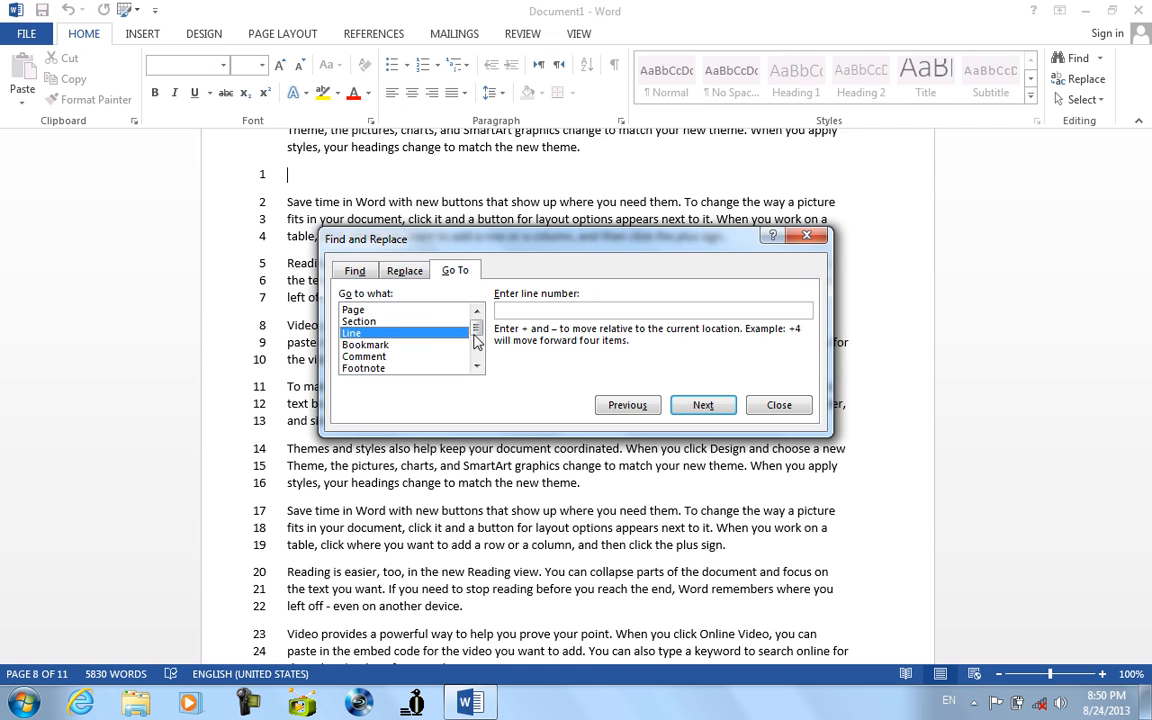
click(566, 310)
text(16)
click(700, 405)
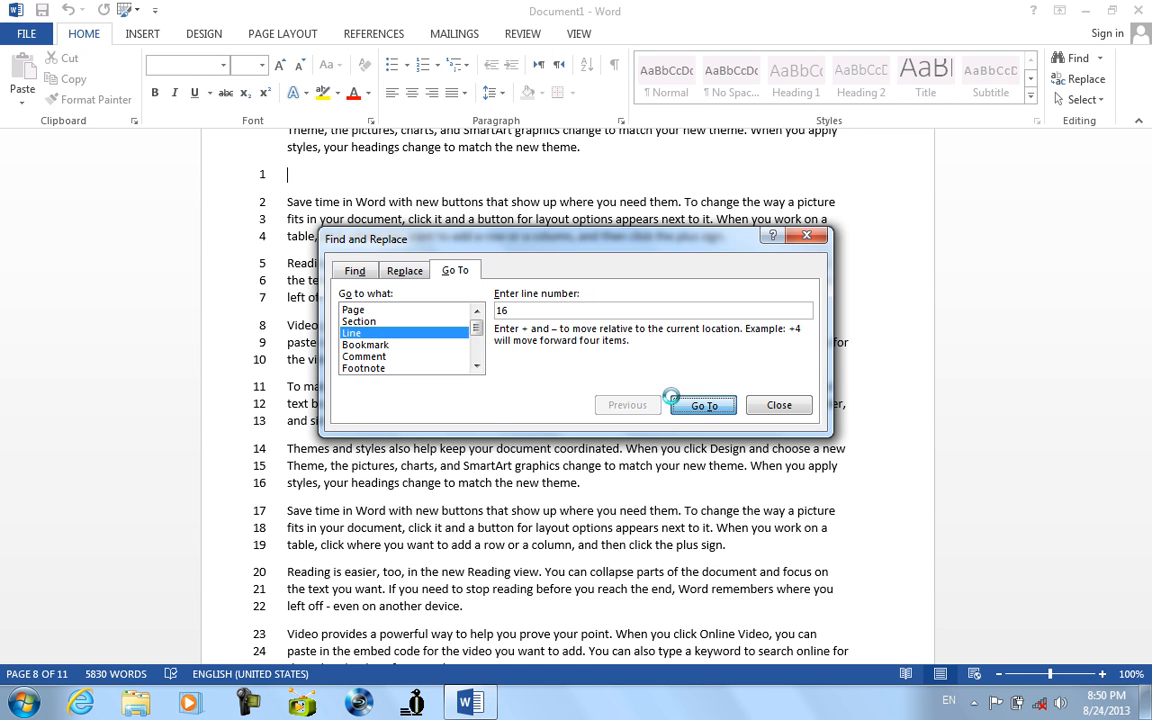
click(269, 210)
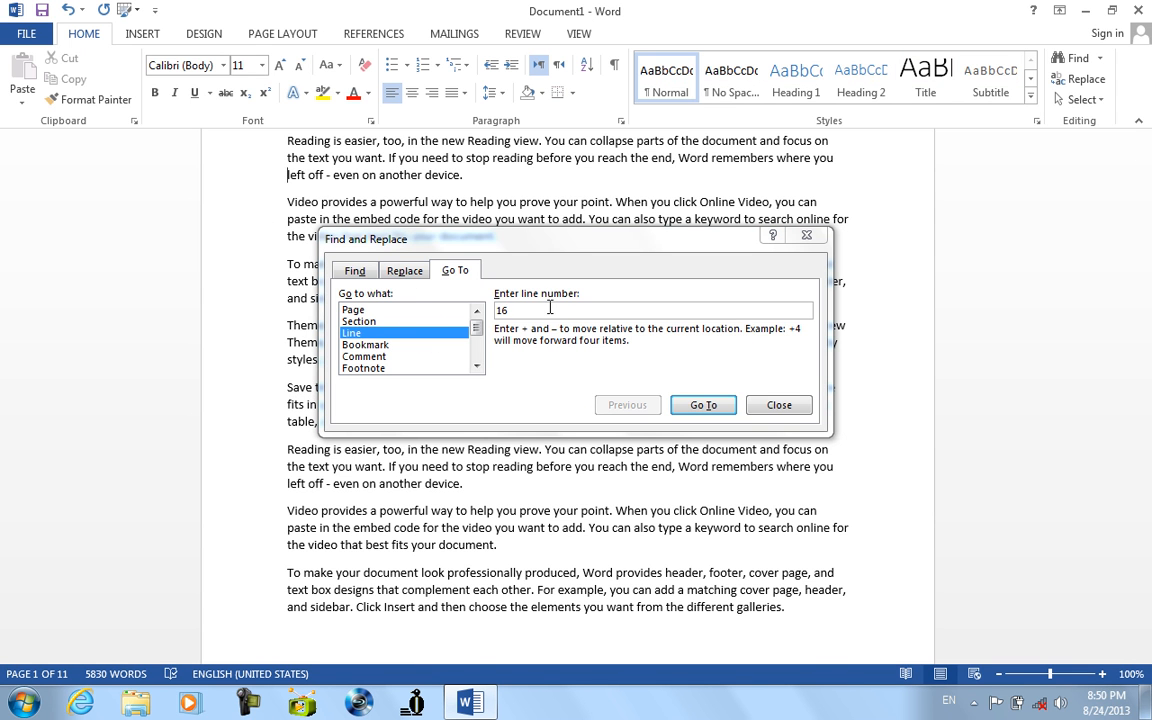
Step: Use Go To to jump to line number 4
click(549, 308)
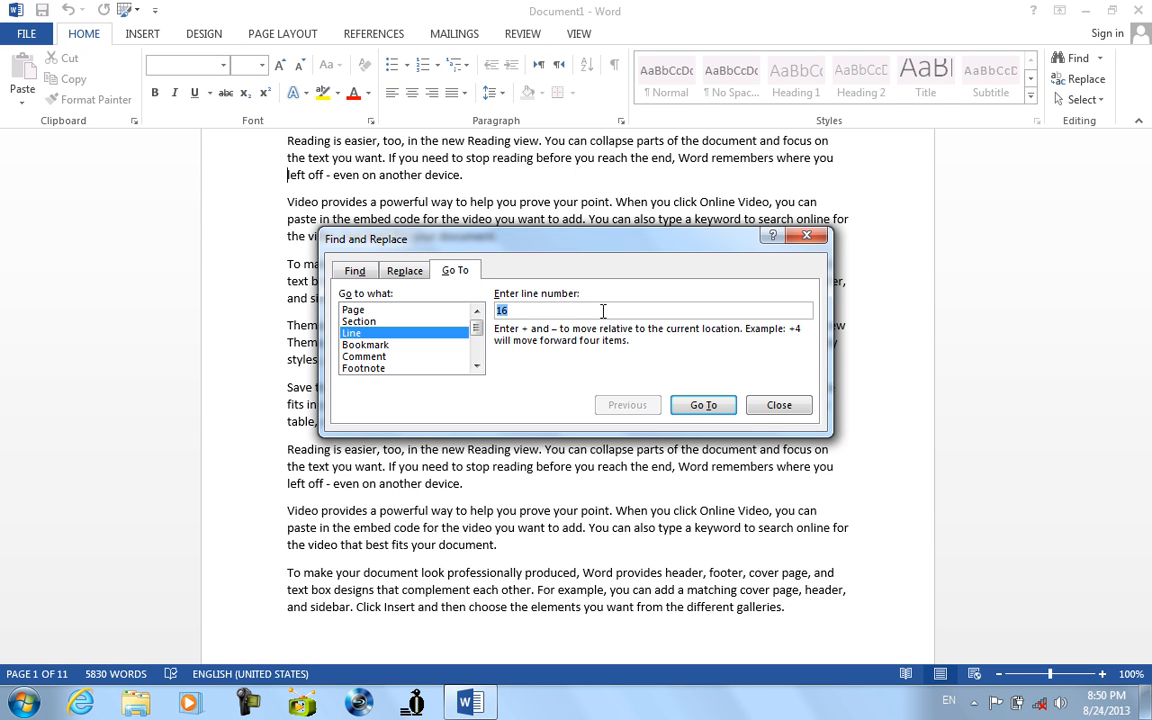
text(4)
click(700, 405)
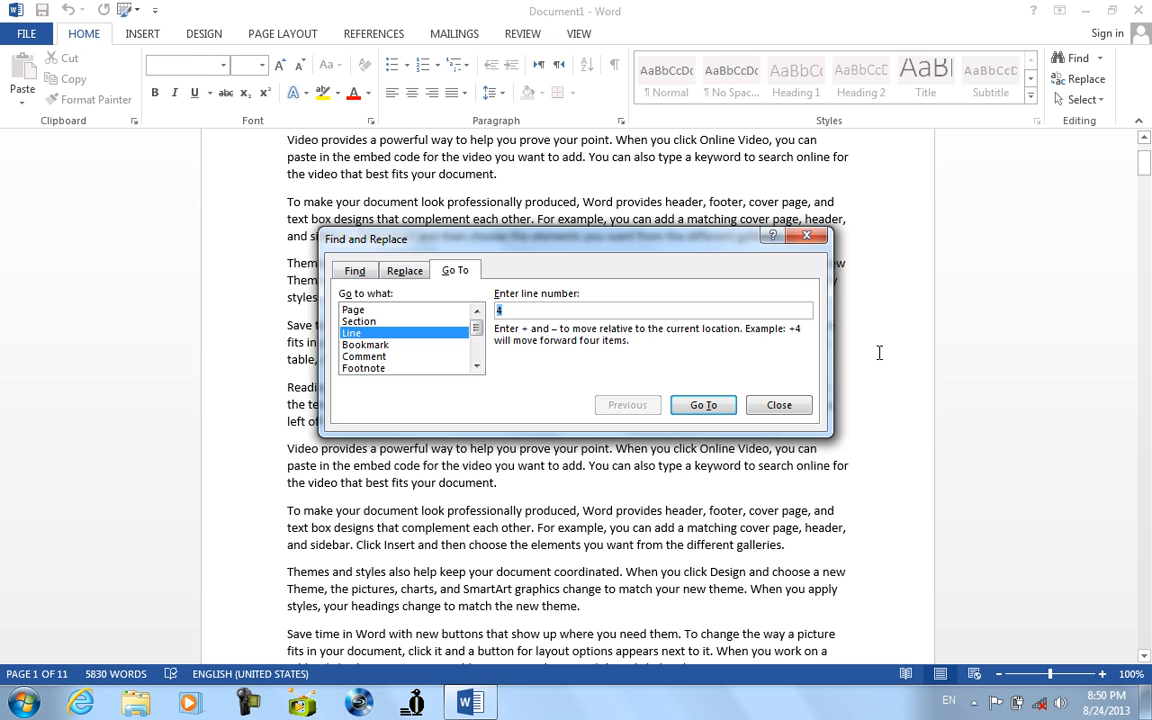
click(879, 352)
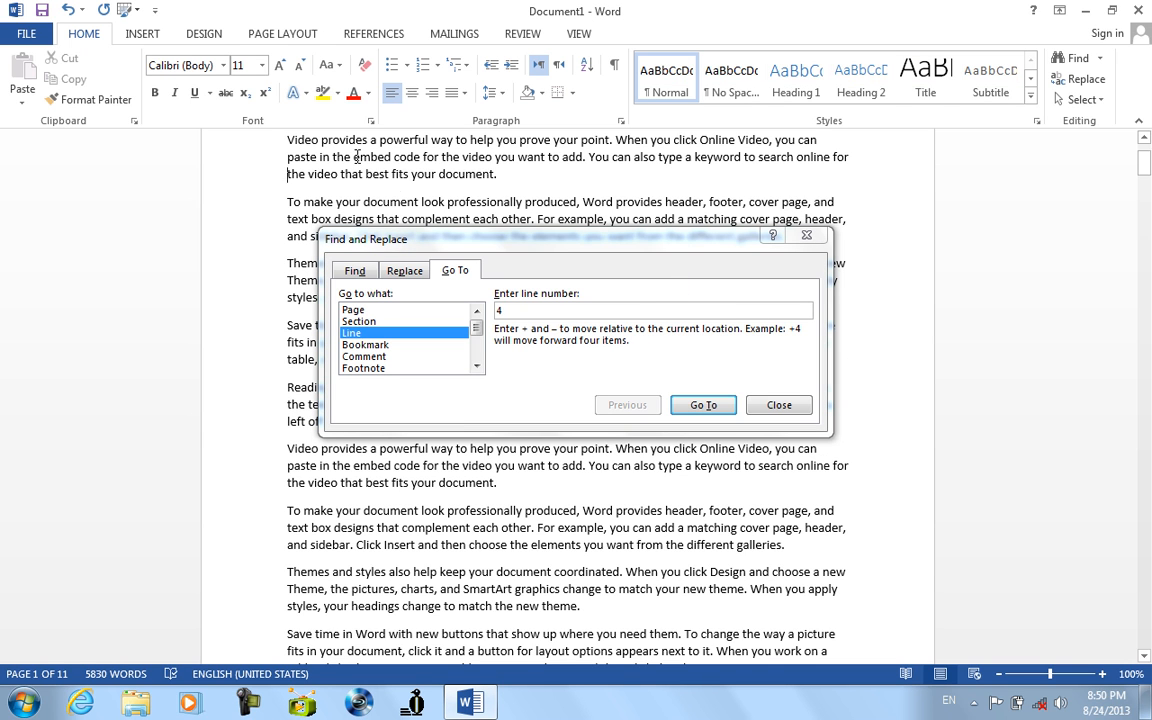
Step: Turn on Continuous line numbers for the section at the start of the document on page 1
click(252, 35)
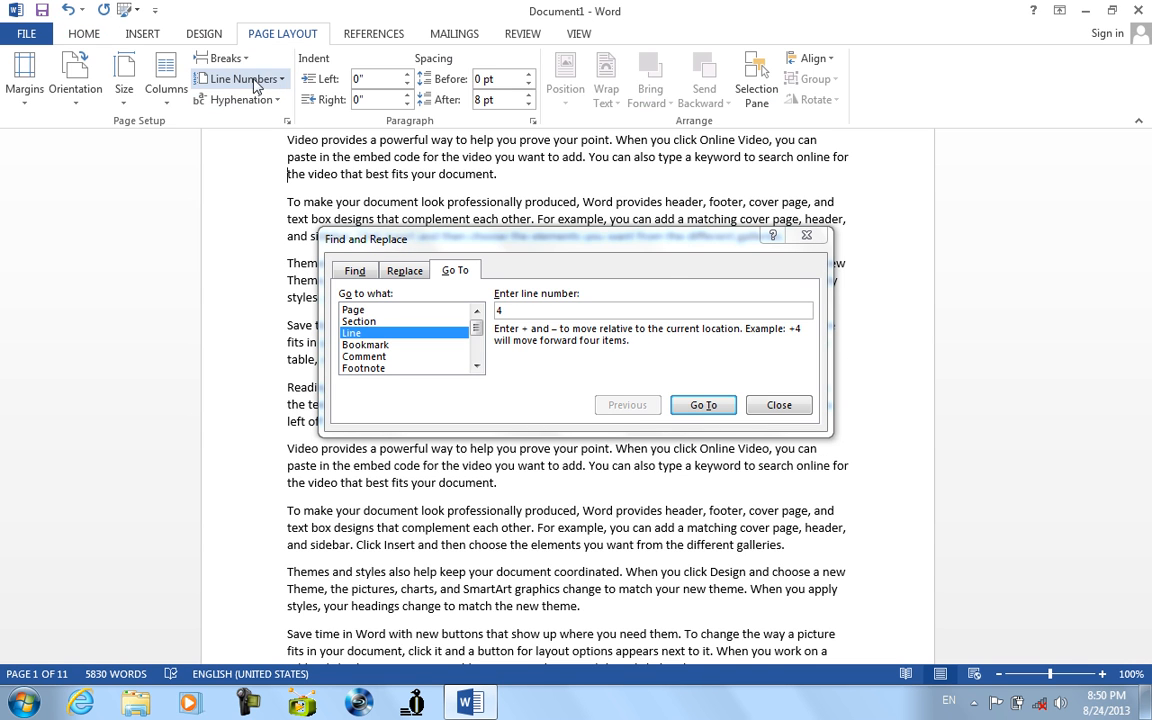
click(245, 79)
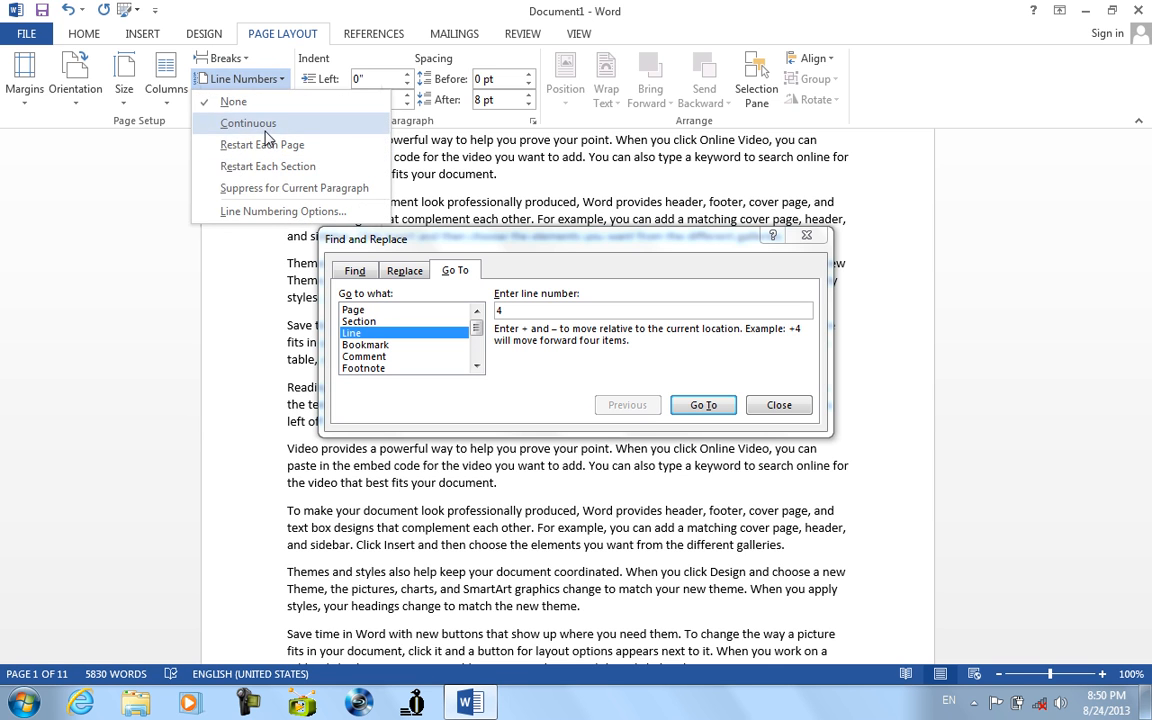
click(248, 124)
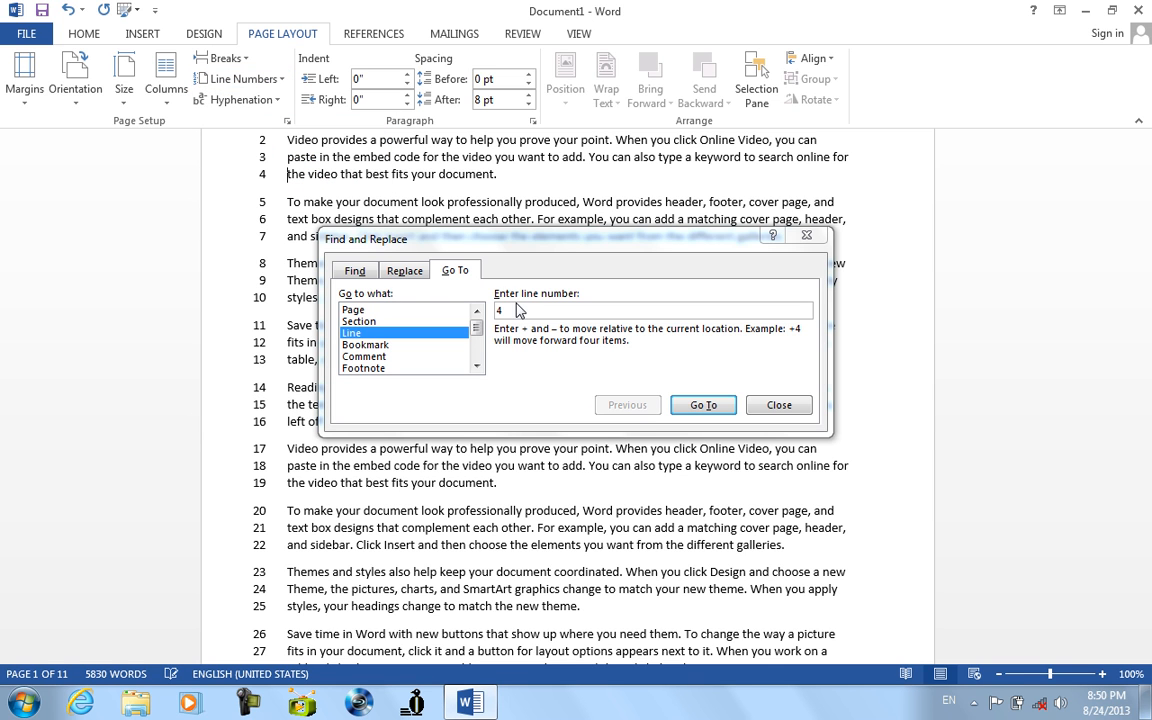
Step: Repeat the Go To jump to line 4, jump to line 22, and close the dialog
click(722, 406)
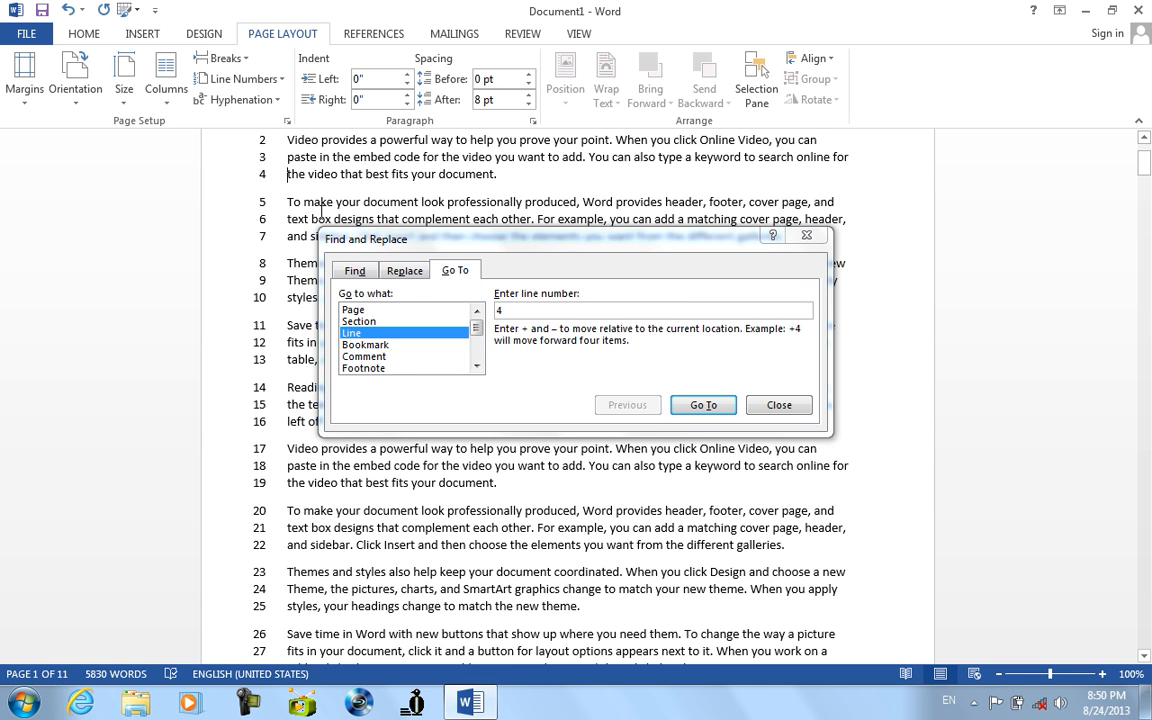
key(Return)
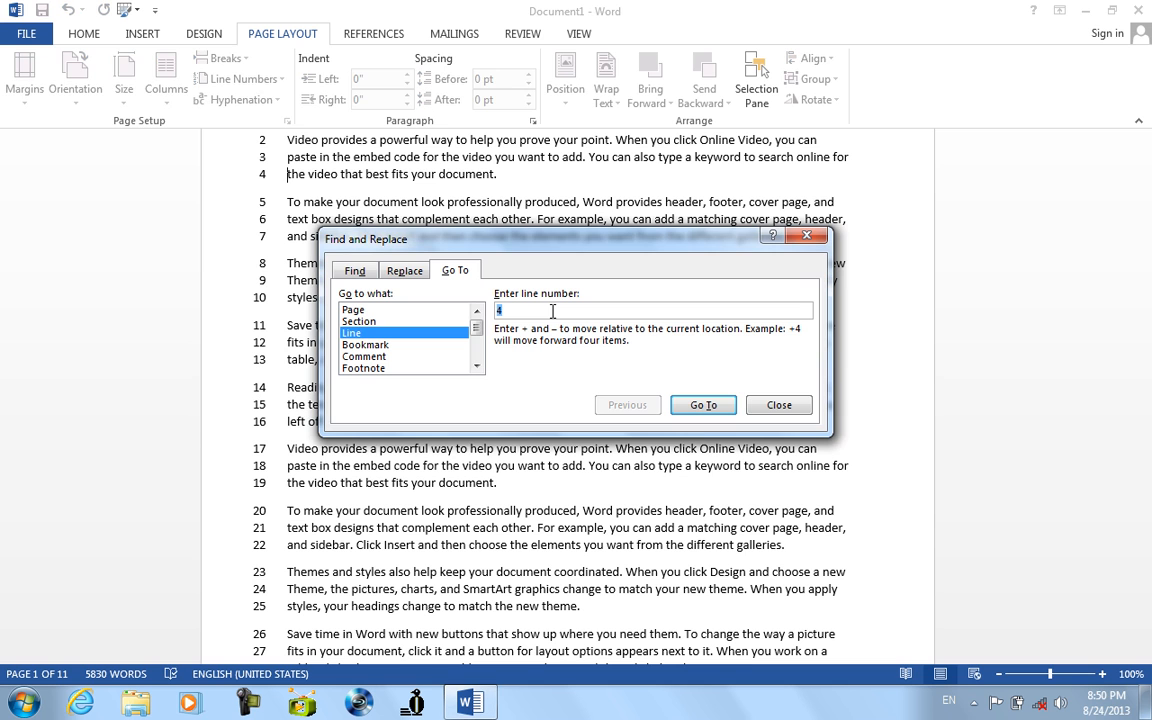
text(22)
click(700, 404)
click(230, 449)
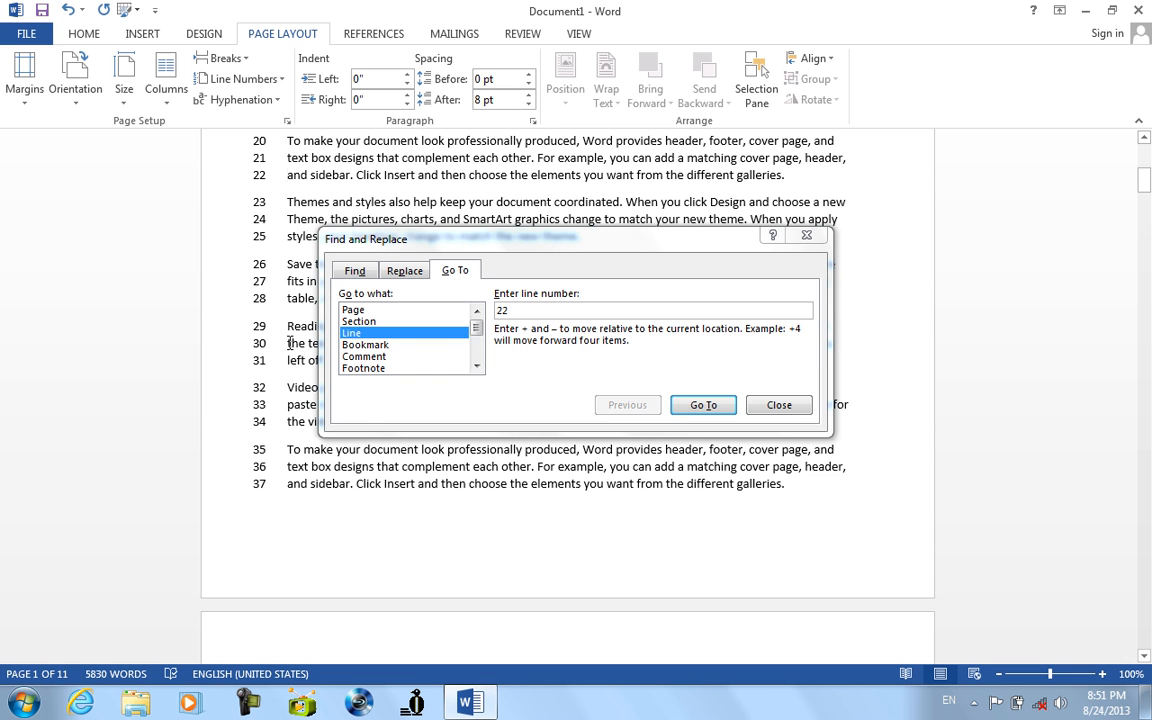
click(778, 405)
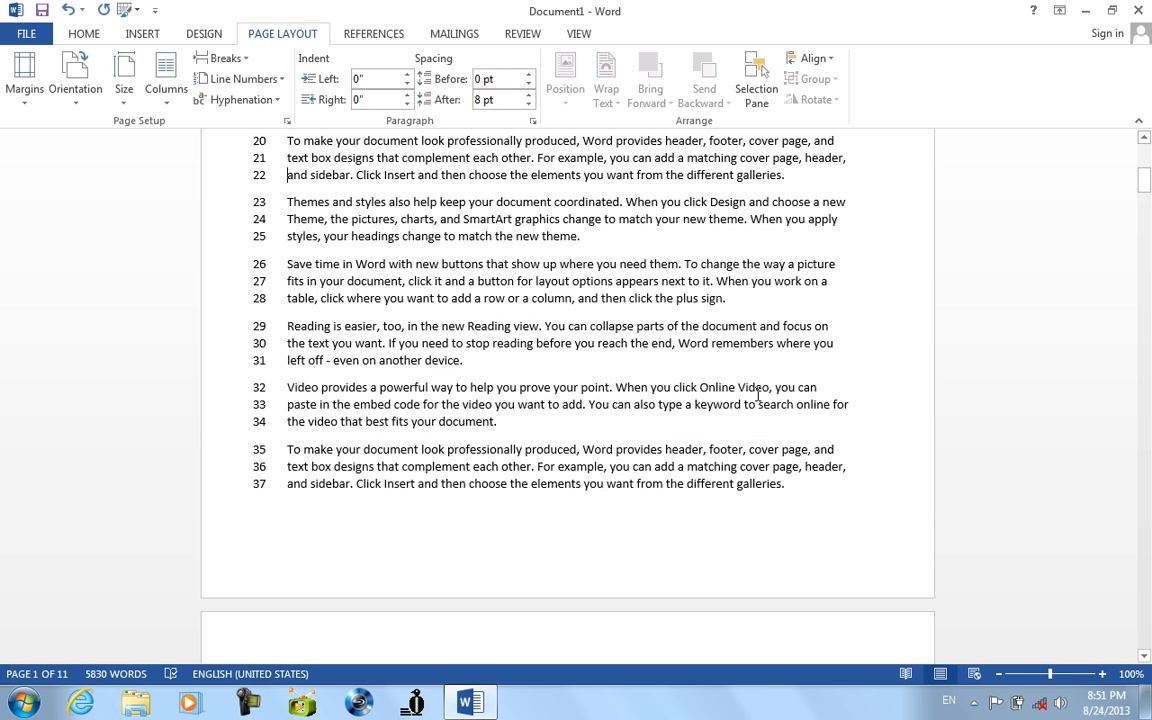
click(374, 36)
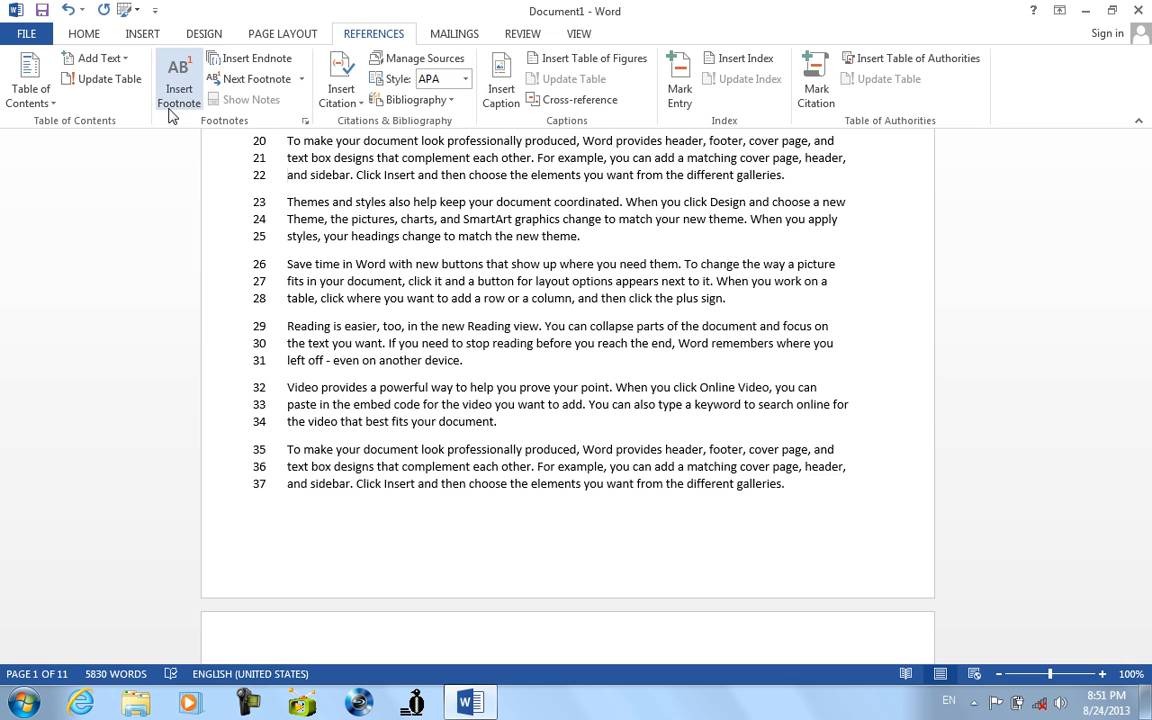
click(140, 33)
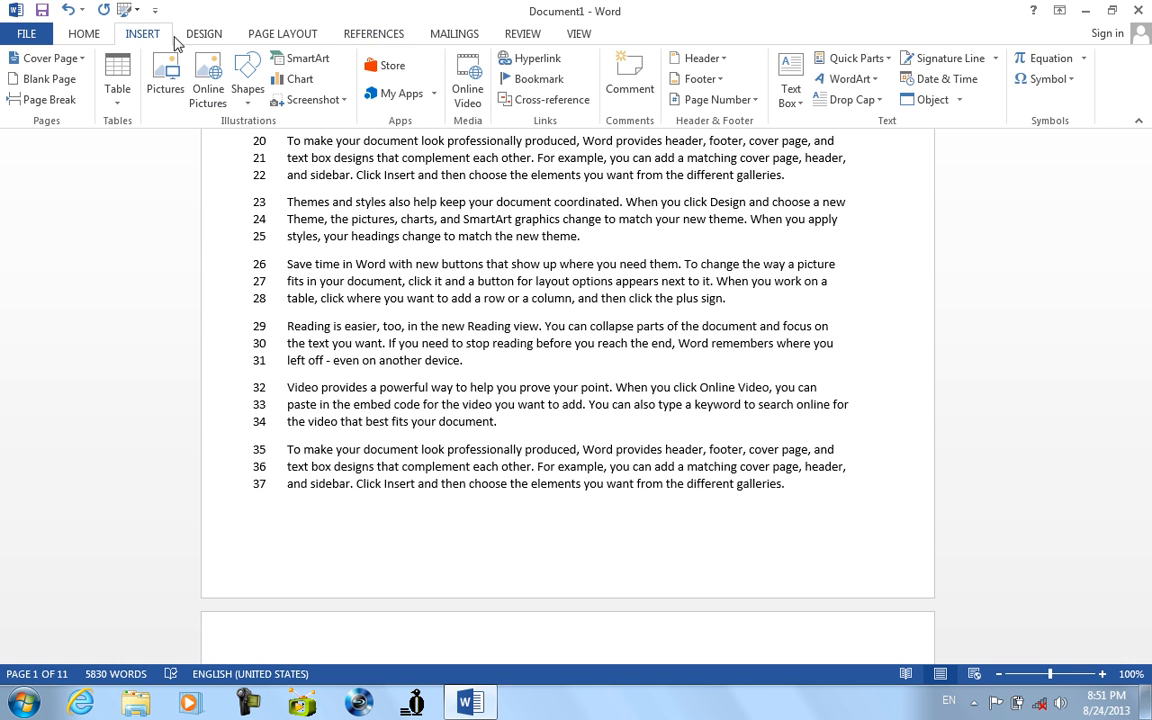
click(557, 84)
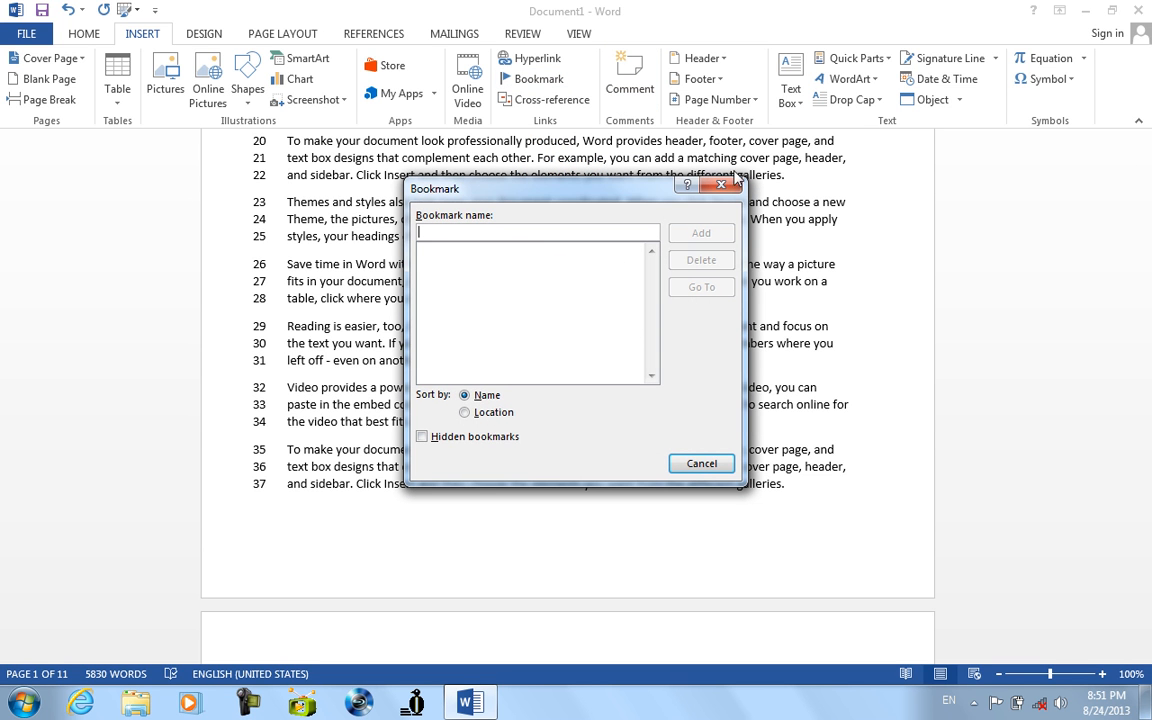
click(721, 190)
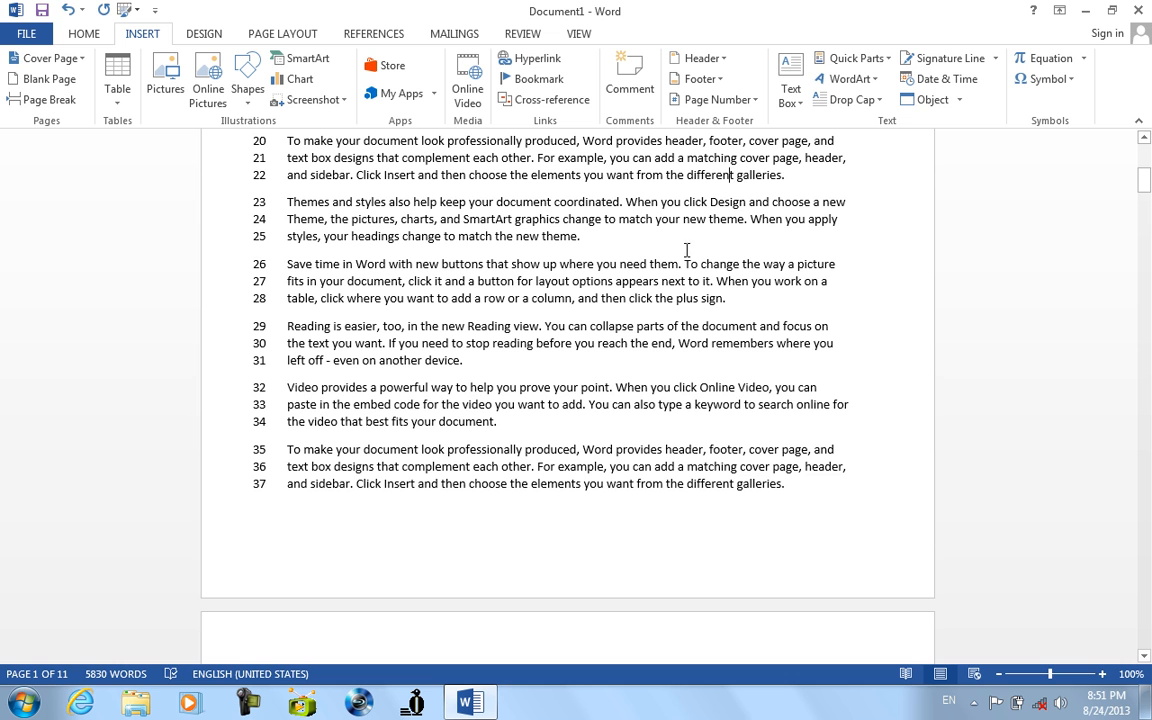
Step: Try naming a new bookmark 1 on line 22, and set bookmarks to sort by Location
click(530, 79)
text(1)
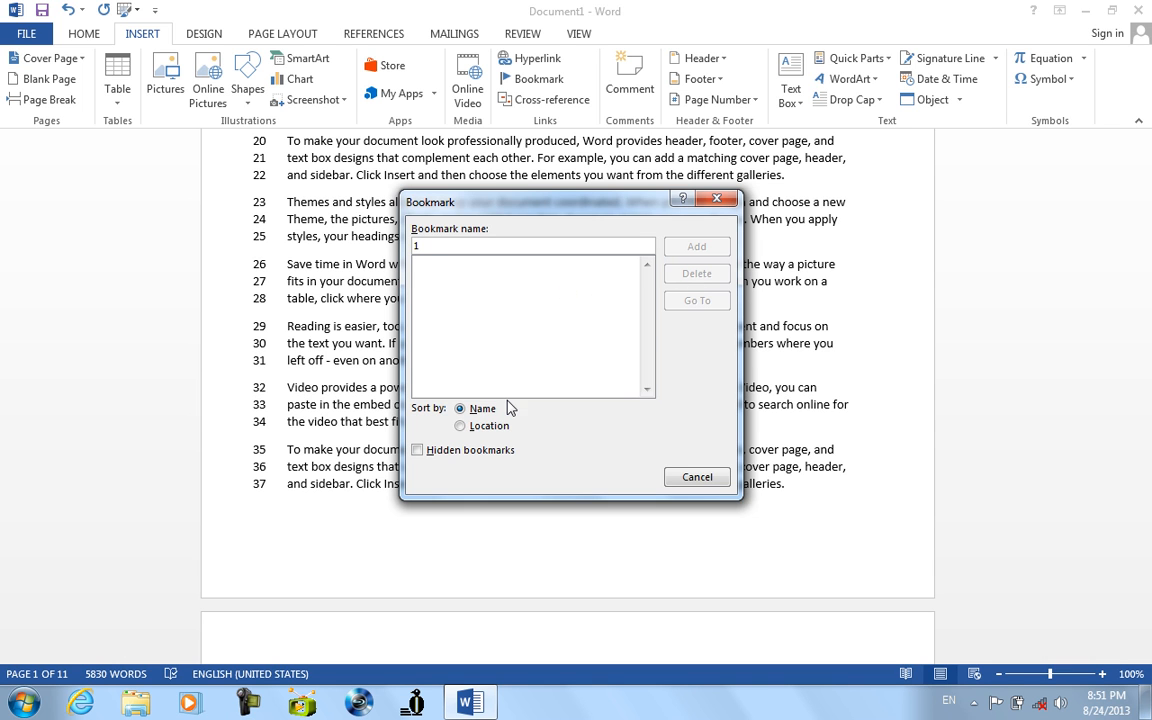
click(488, 427)
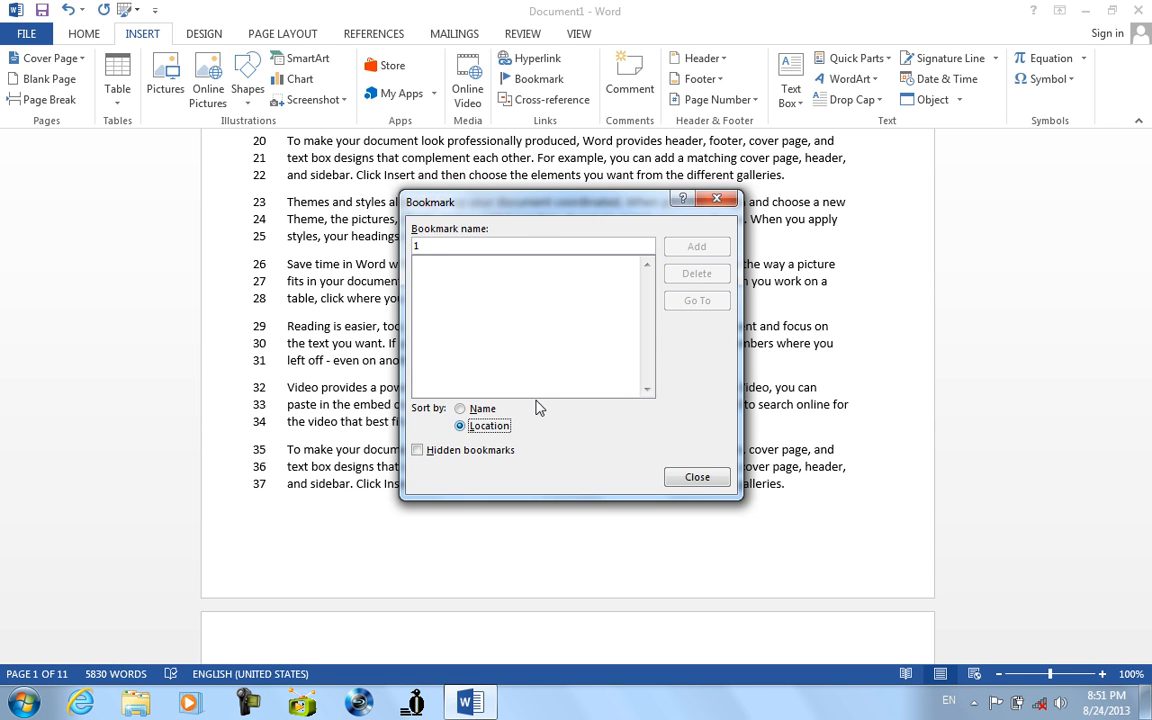
click(697, 477)
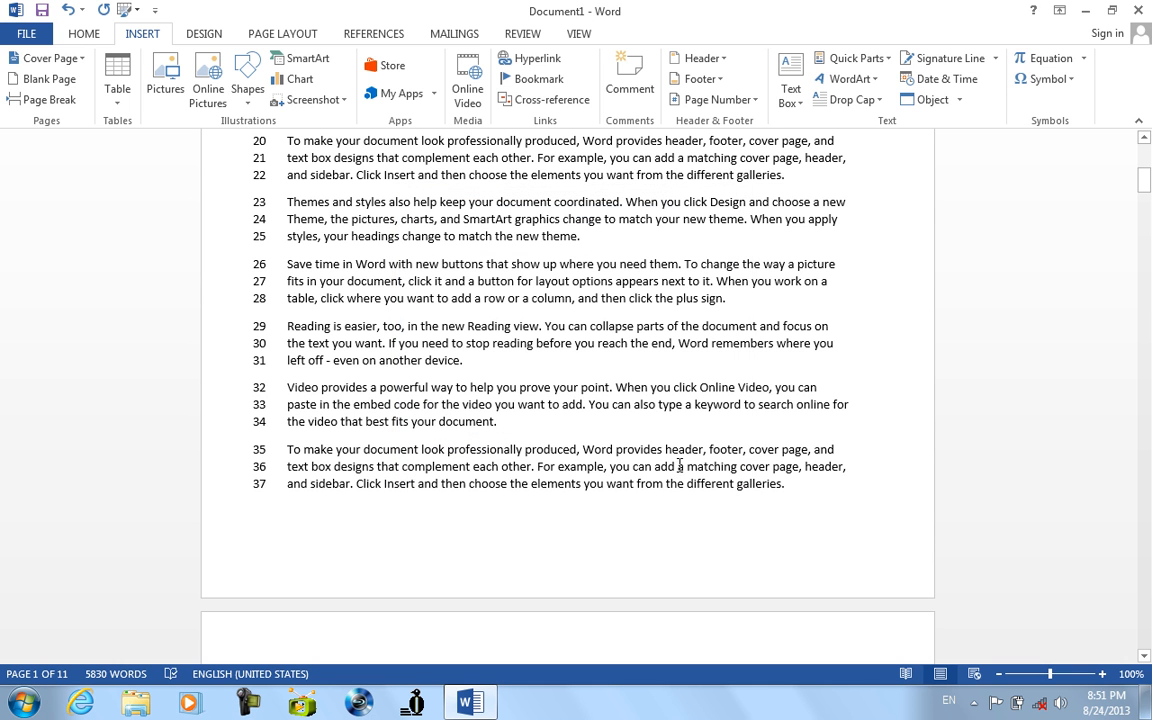
Step: Add a bookmark named d right after the word "different" on line 22
click(530, 79)
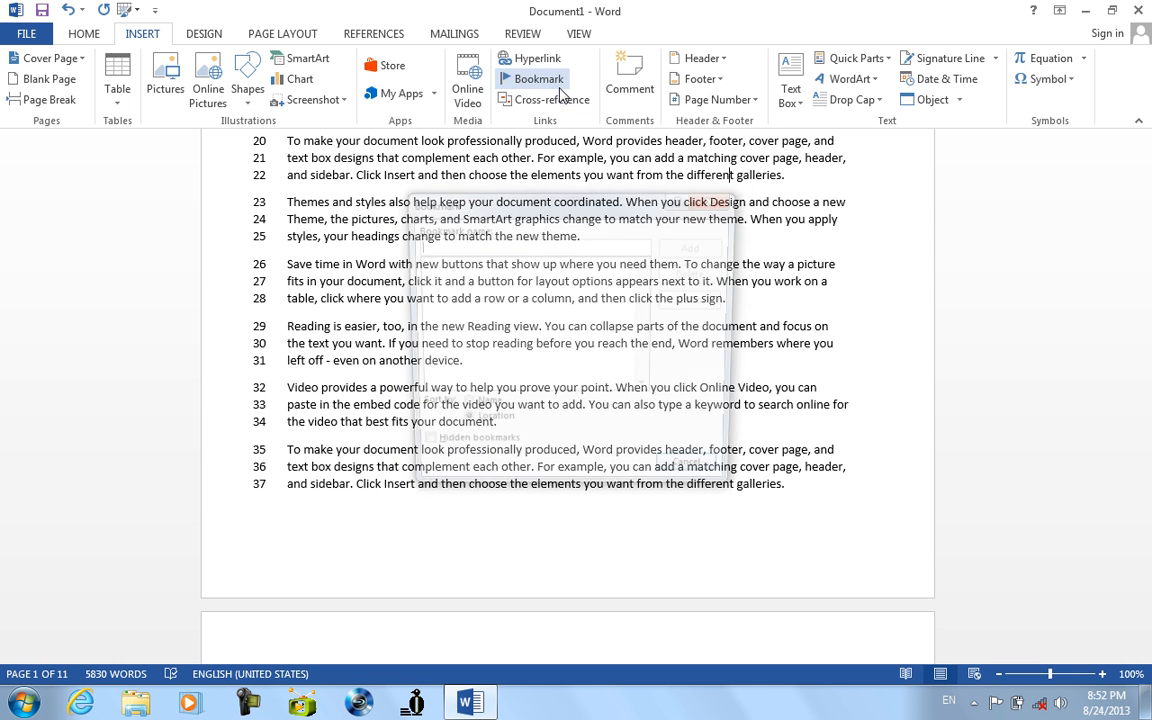
click(716, 199)
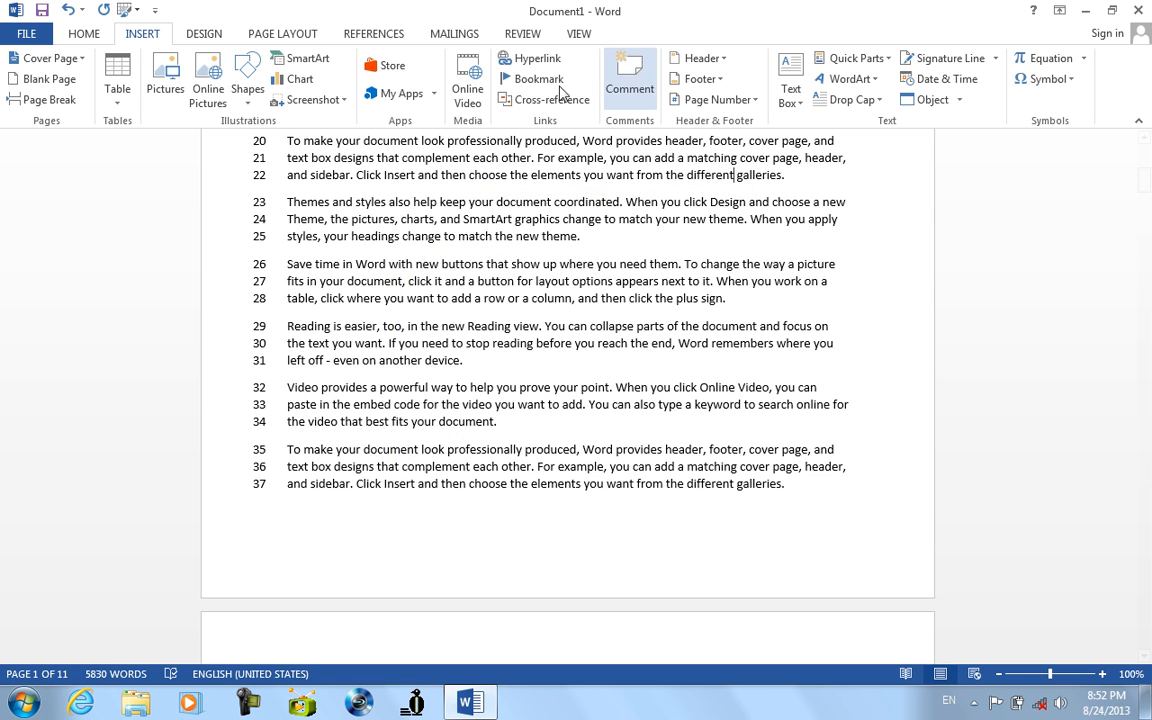
click(510, 79)
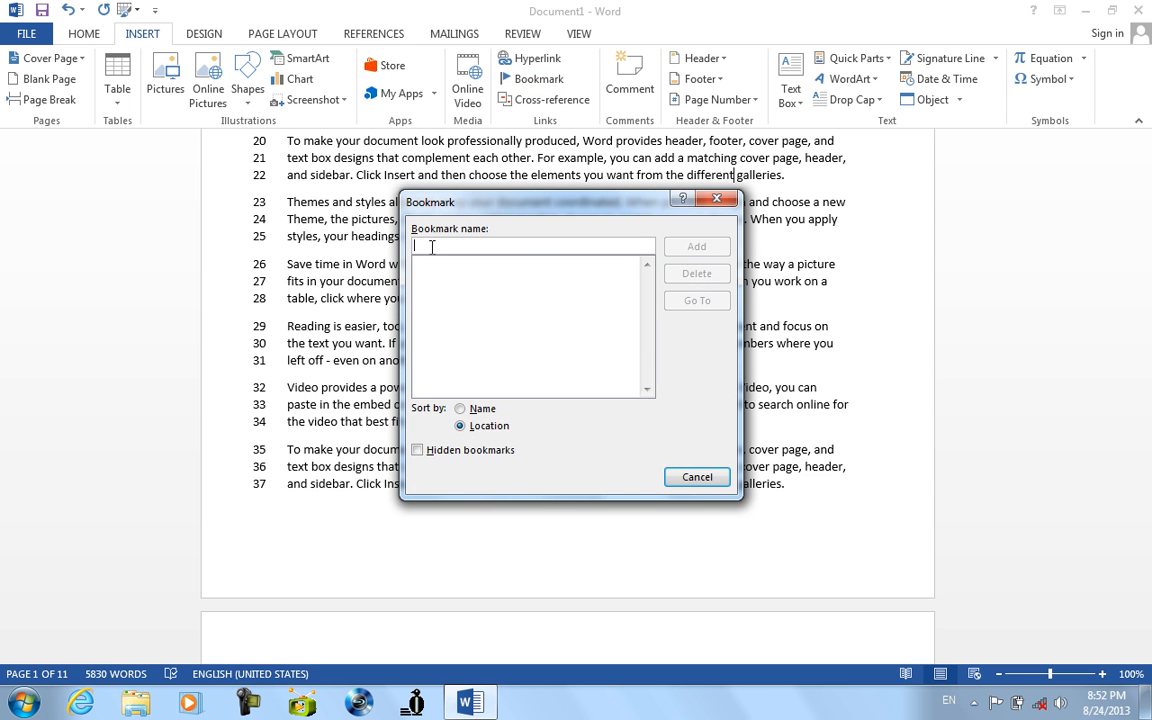
text(d)
click(700, 249)
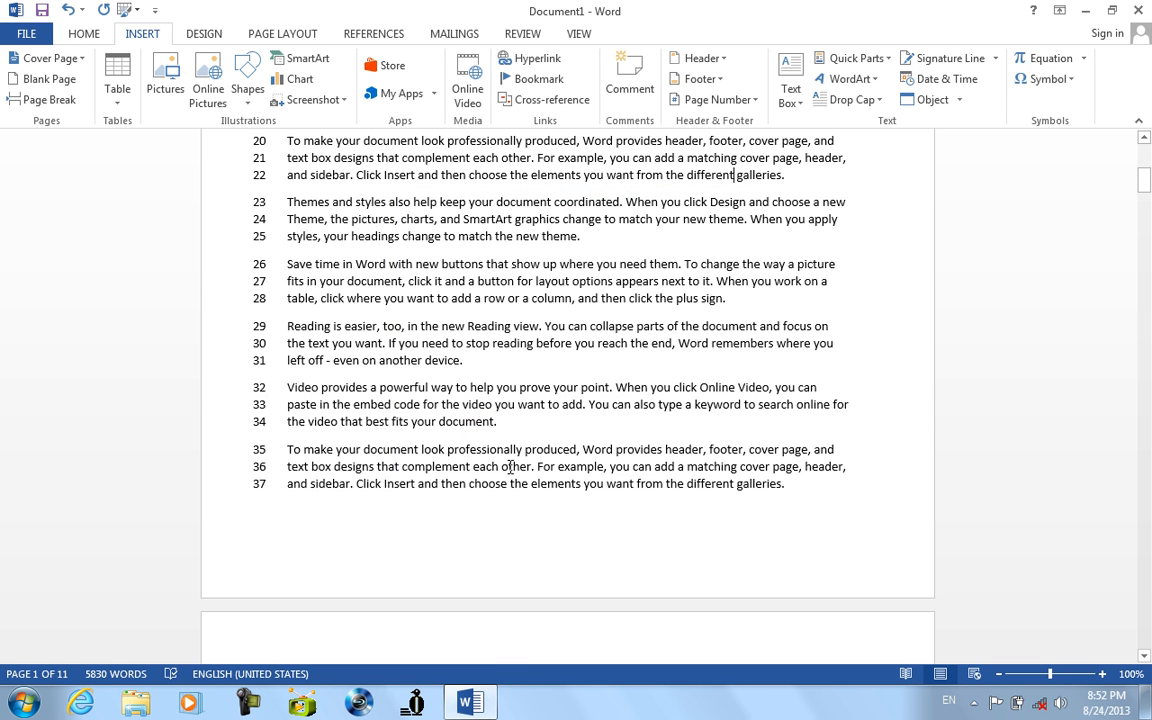
Step: Add another bookmark named dw at the word "other" on line 36
click(527, 466)
click(537, 79)
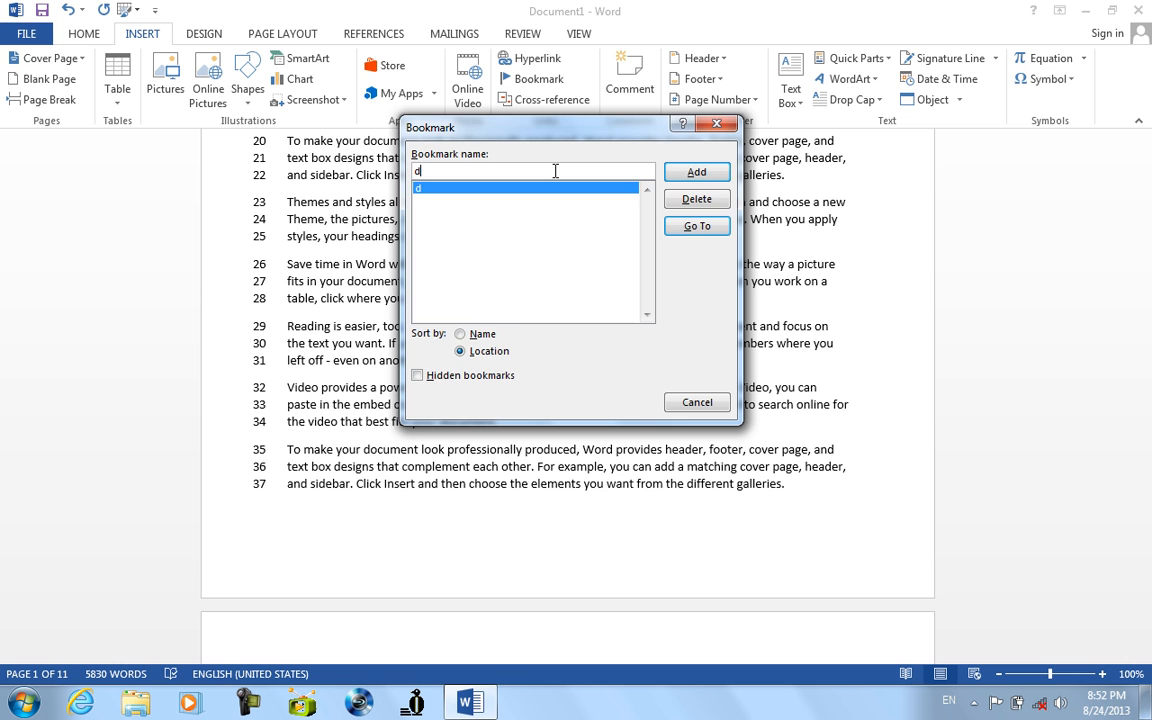
text(w)
click(690, 172)
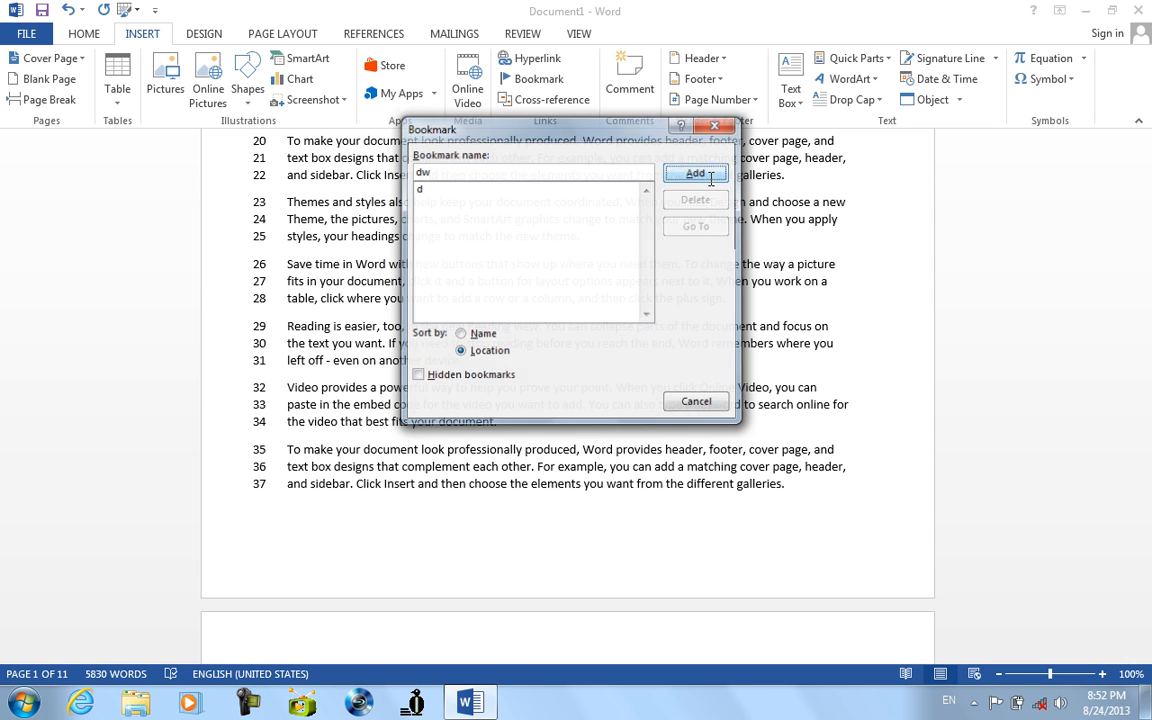
Step: Open Go To with Bookmark as the target and try to go to a bookmark named "1"
click(87, 40)
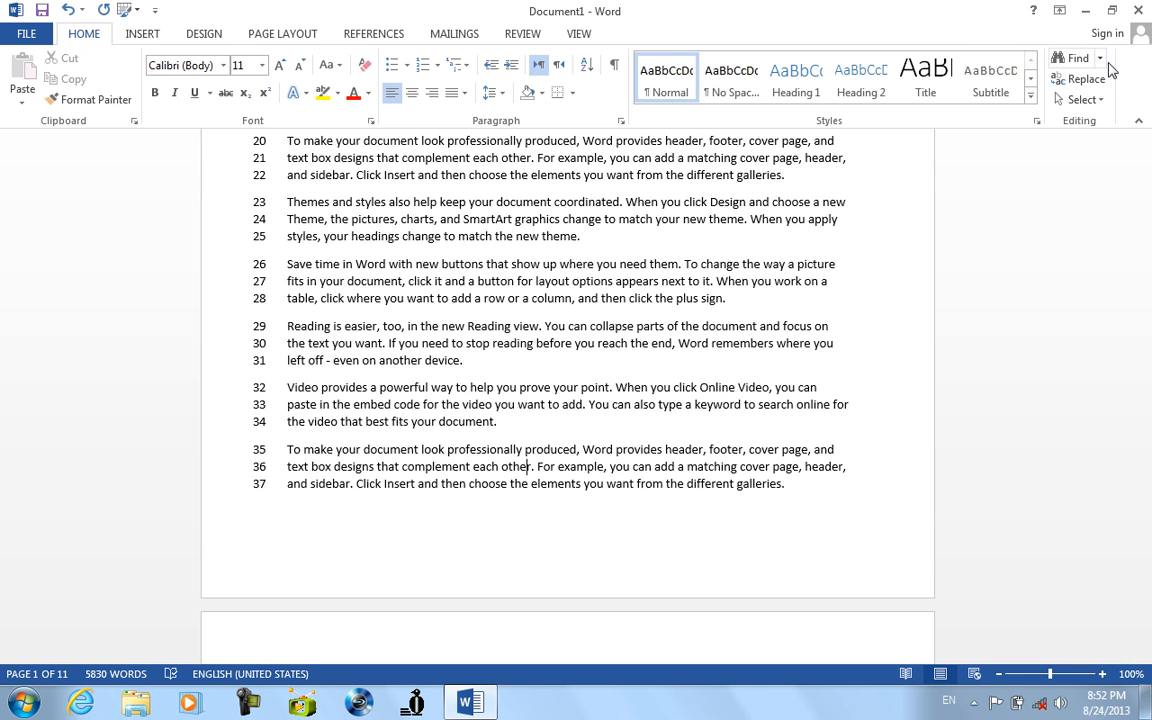
click(1099, 58)
click(1063, 123)
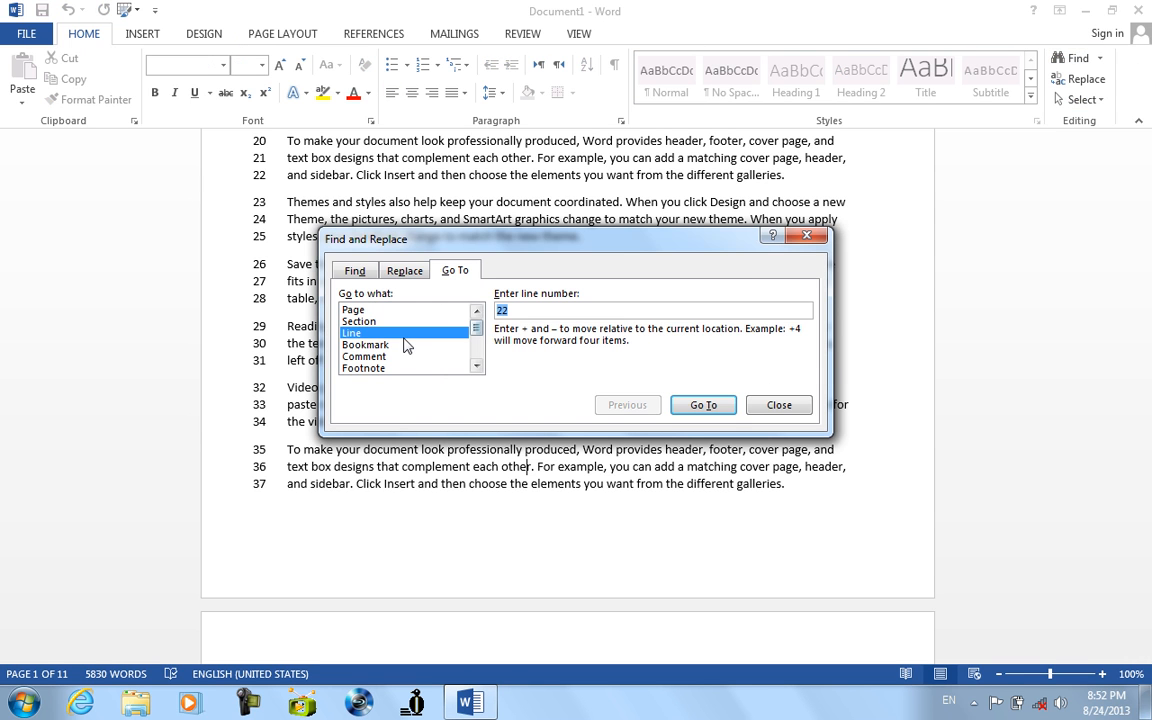
click(400, 347)
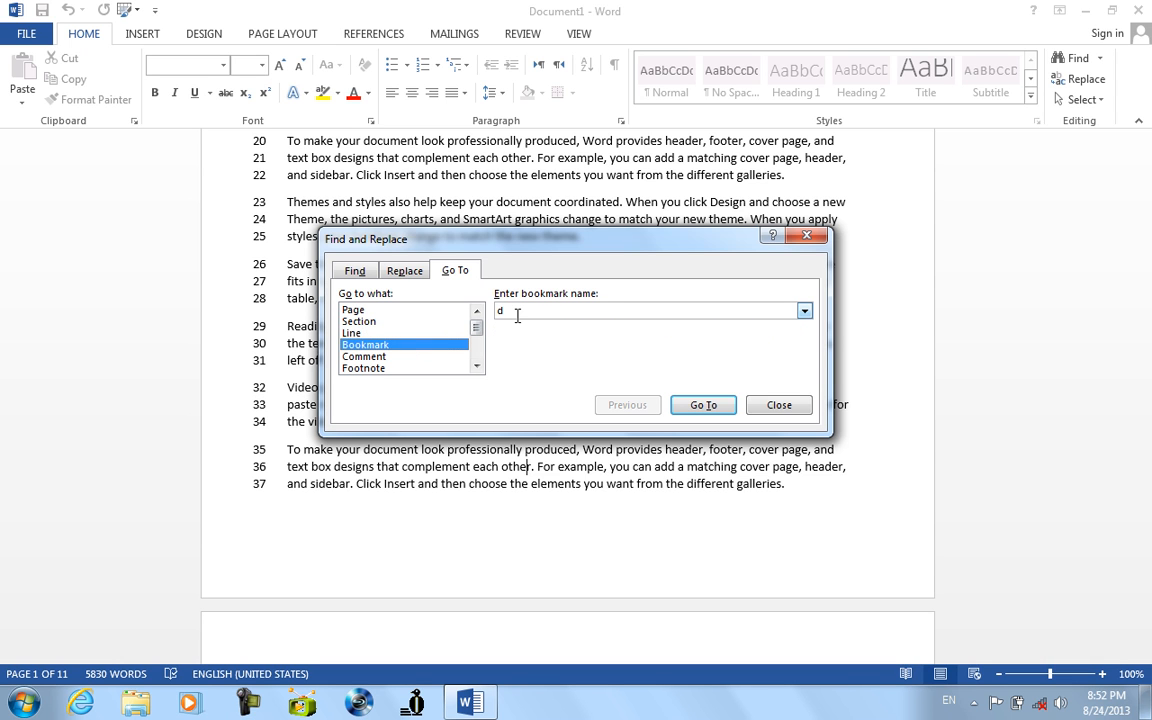
key(BackSpace)
key(BackSpace)
text(1)
key(Return)
click(583, 401)
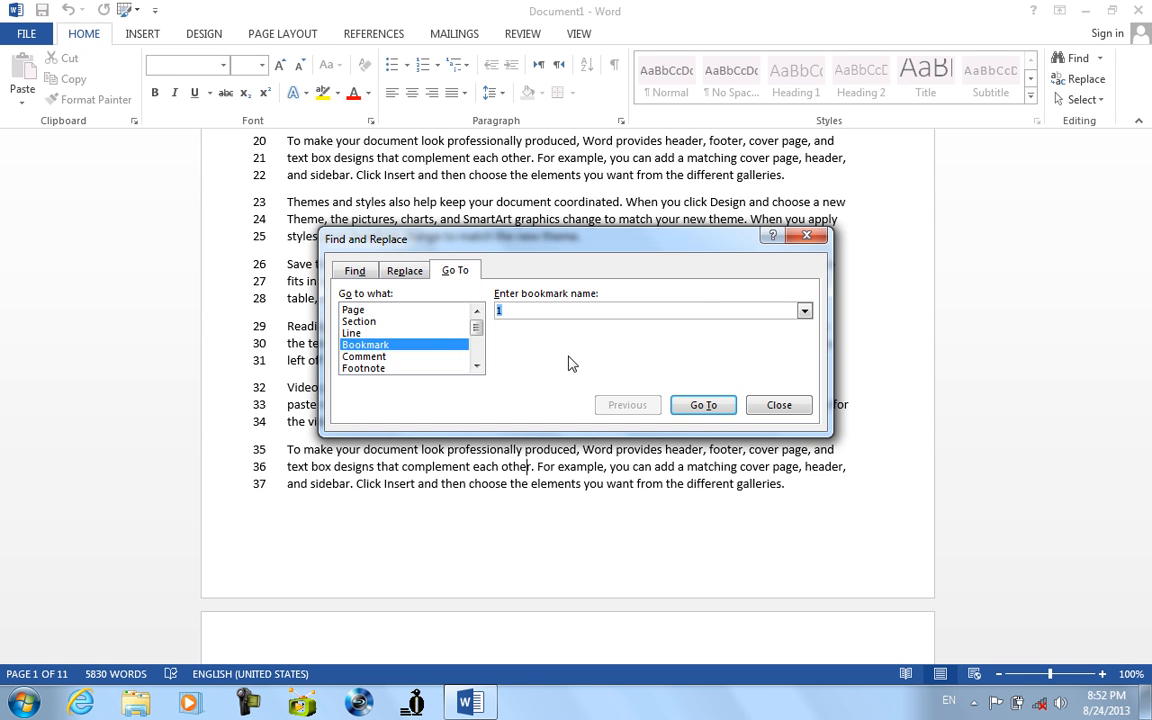
Step: Go to the bookmark named "d"
text(d)
click(704, 410)
click(698, 409)
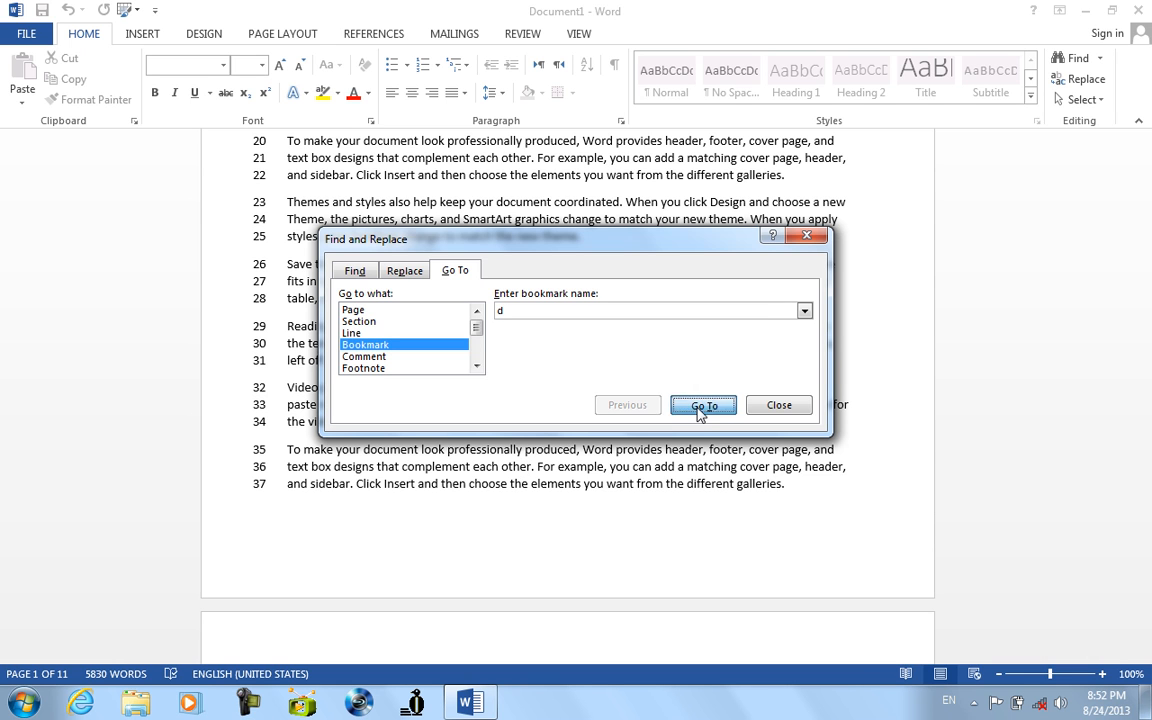
Step: Pick the bookmark "dw" from the existing bookmarks, go to it, and close the dialog
click(803, 312)
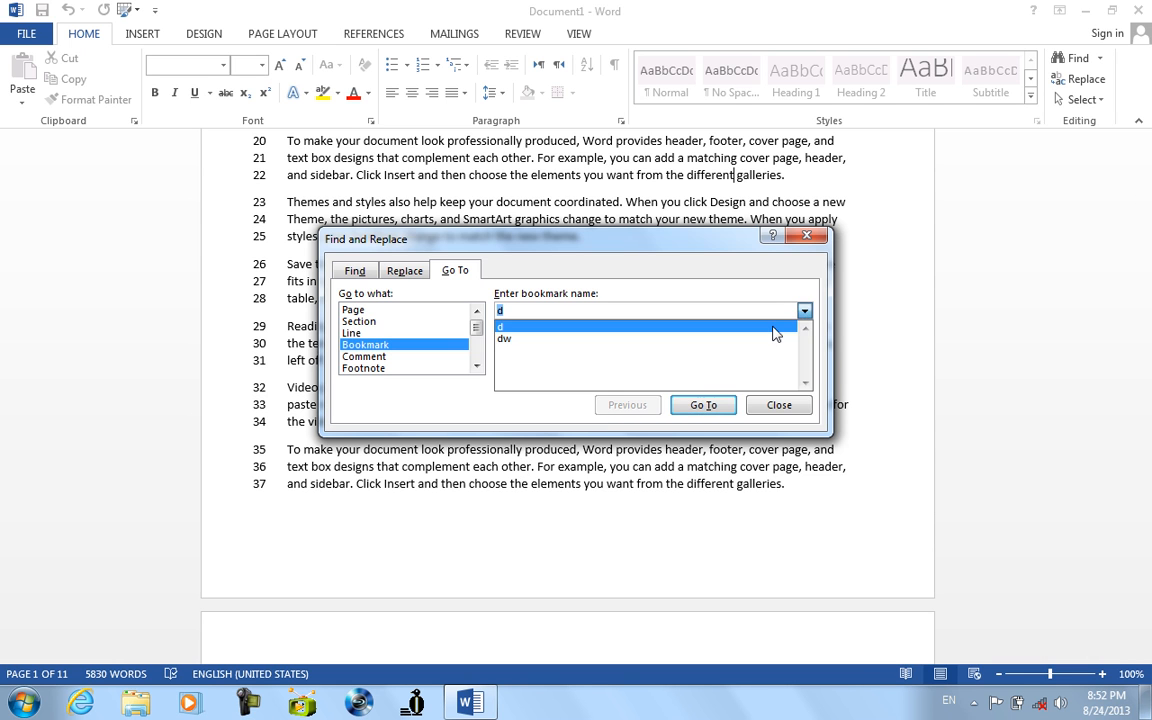
click(748, 345)
click(679, 408)
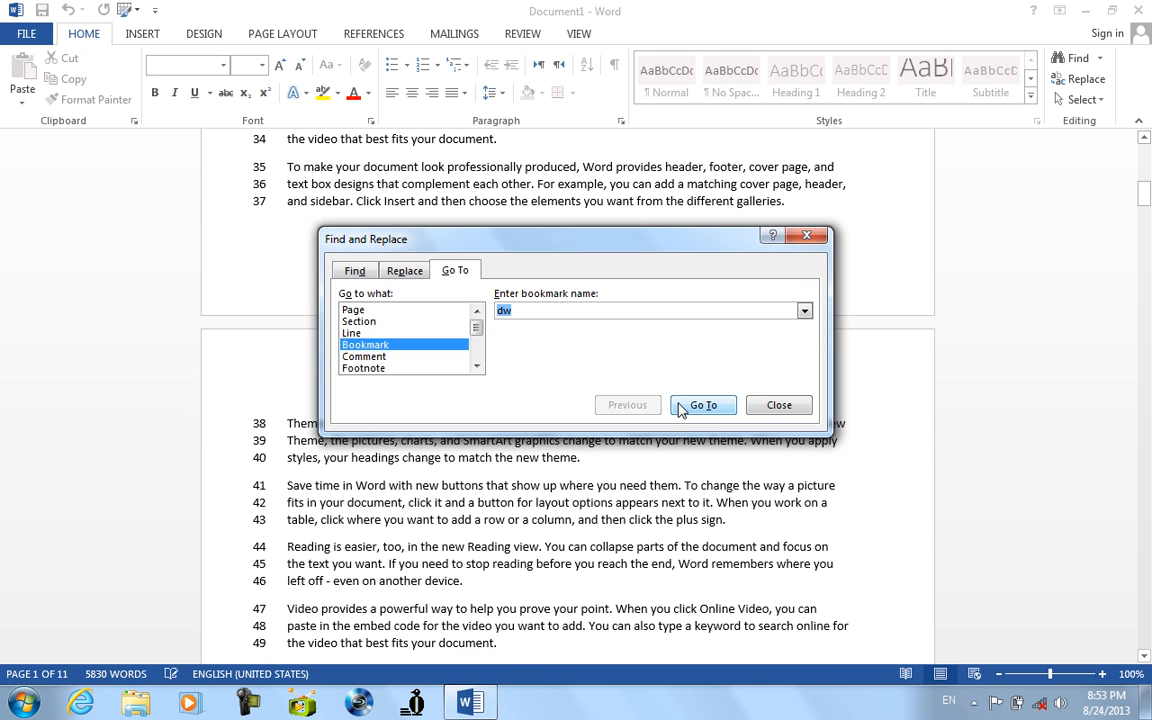
click(779, 405)
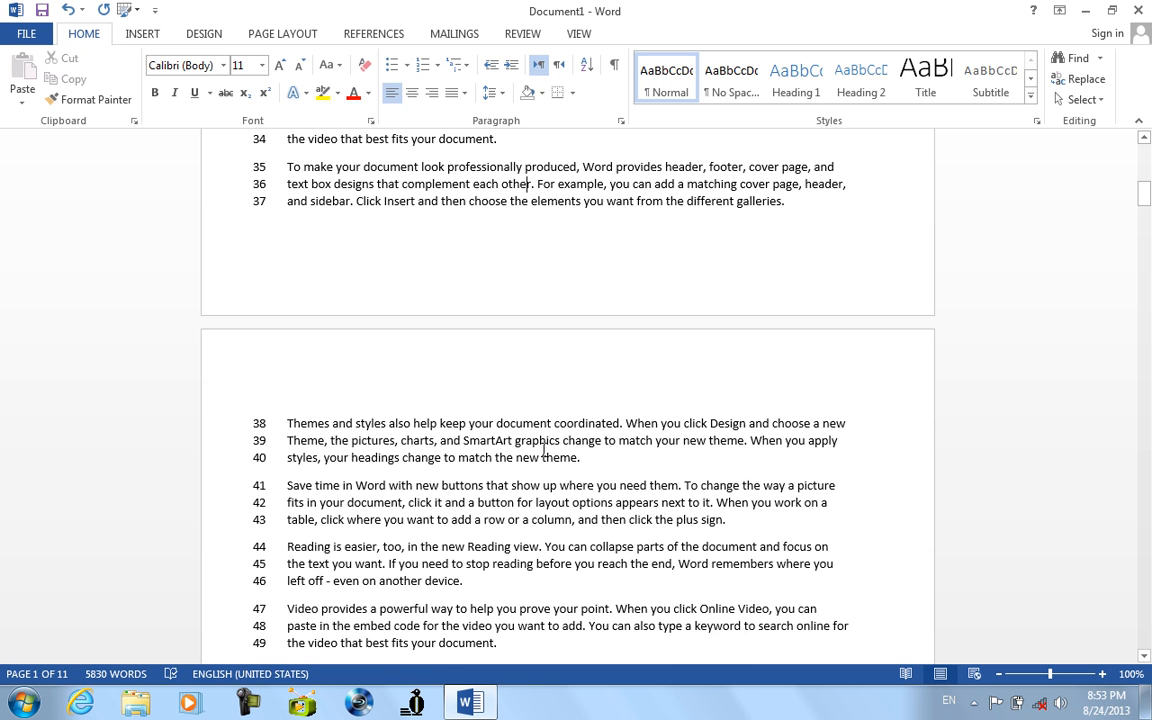
Step: Place the cursor after "Reading view" on line 14 and delete the existing bookmarks "dw" and "d"
scroll(558, 360, up, 9)
scroll(560, 412, up, 1)
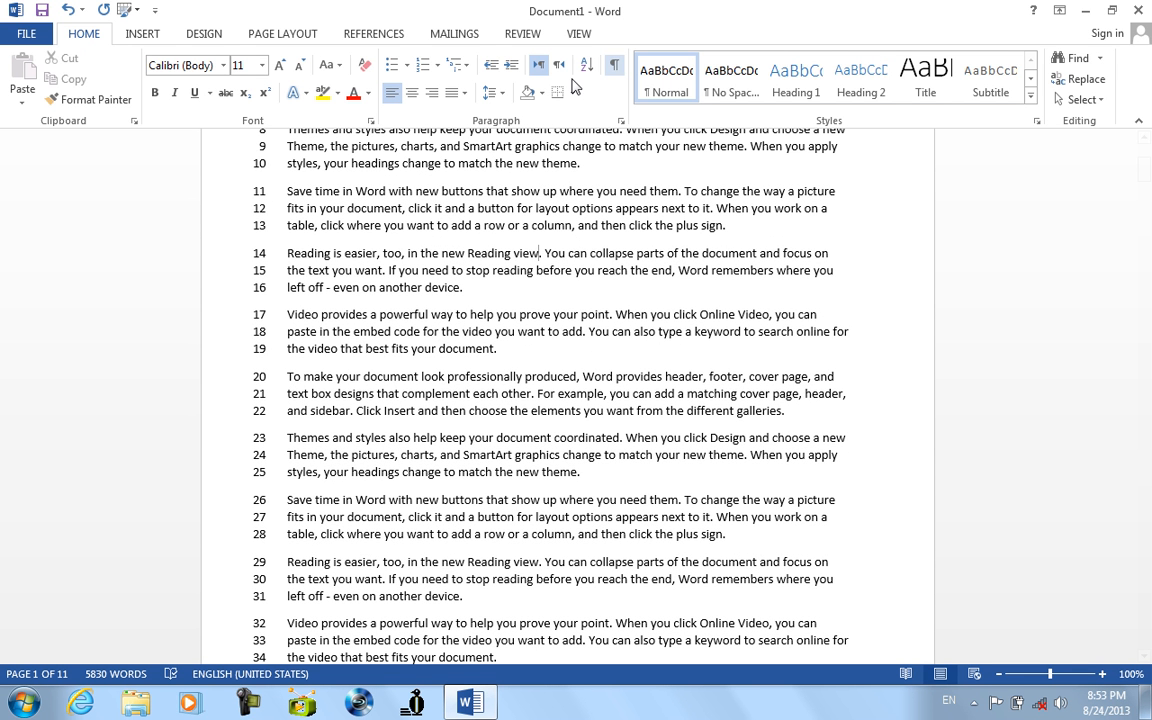
click(143, 33)
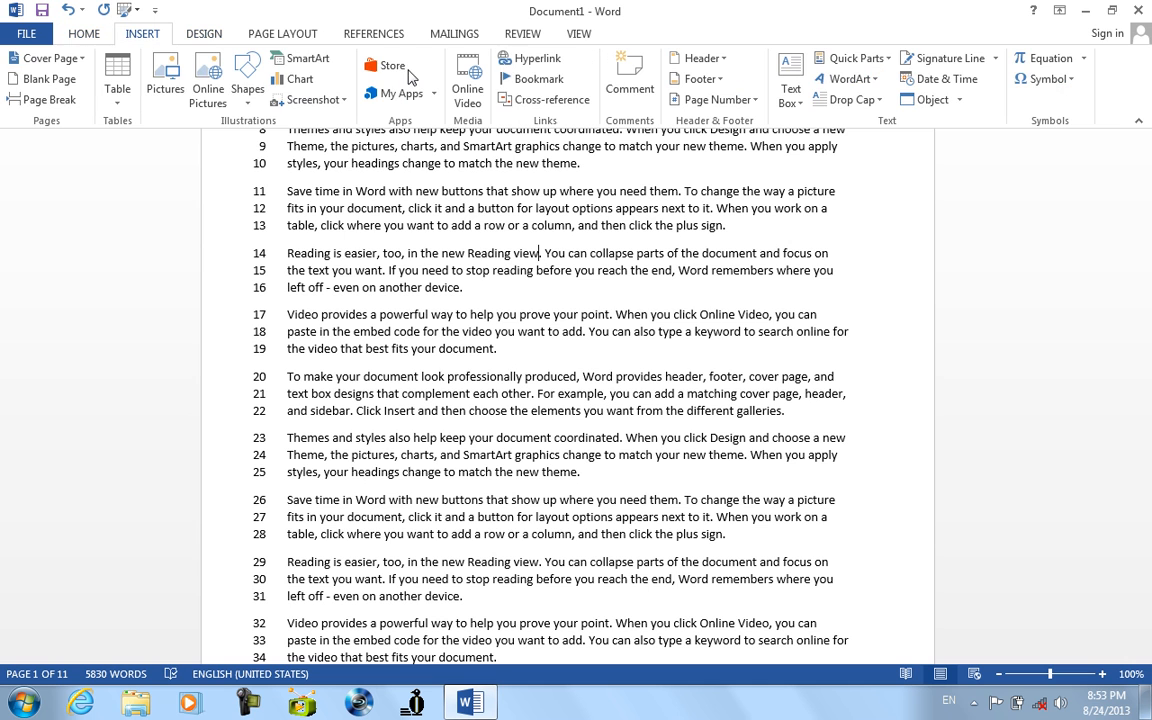
click(527, 78)
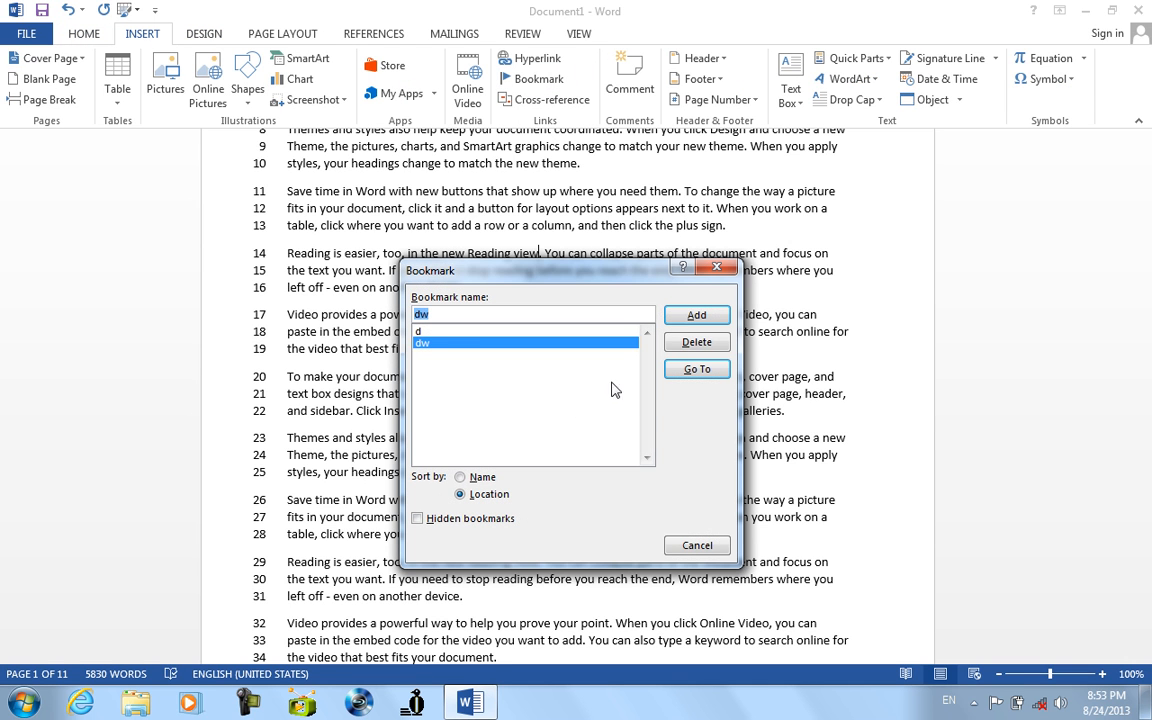
click(680, 345)
click(505, 333)
click(697, 342)
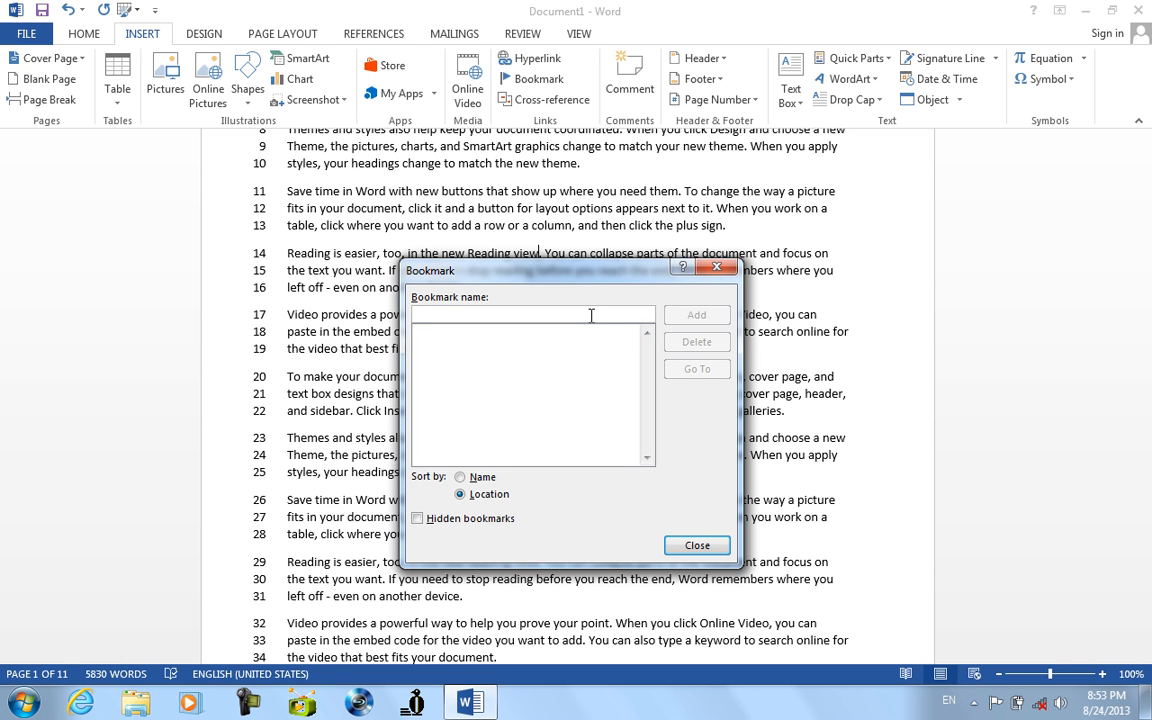
Step: Add a bookmark named "show" at the cursor position on line 14
text(sho)
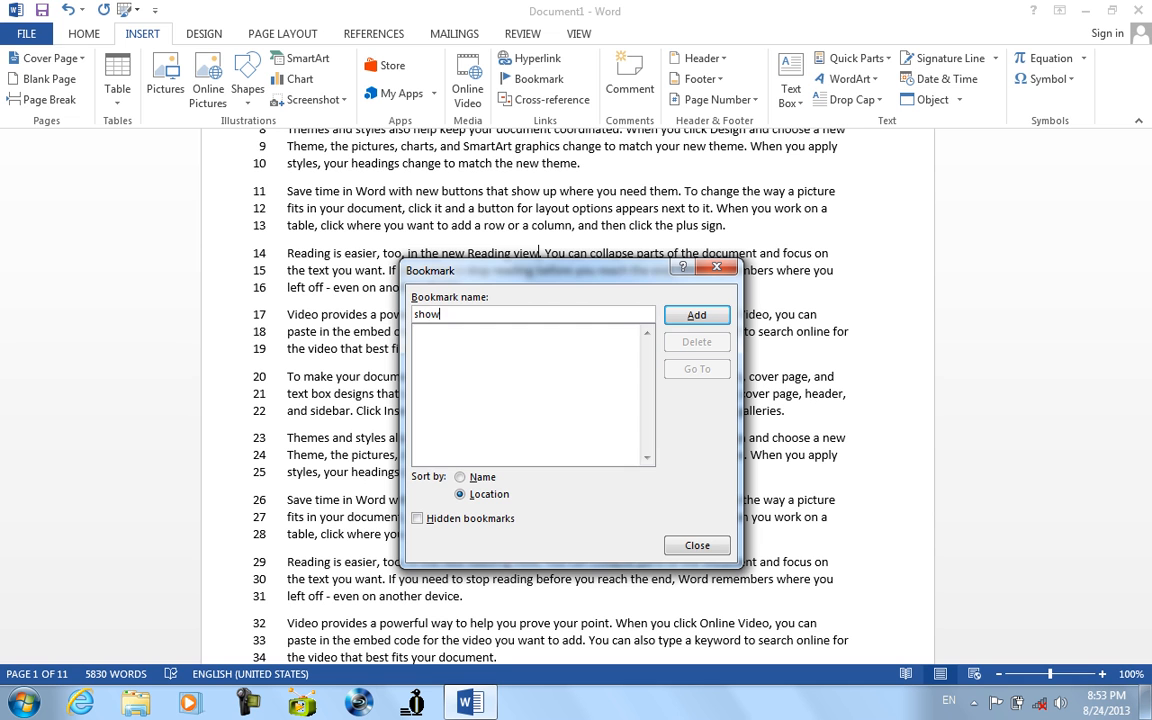
text(w)
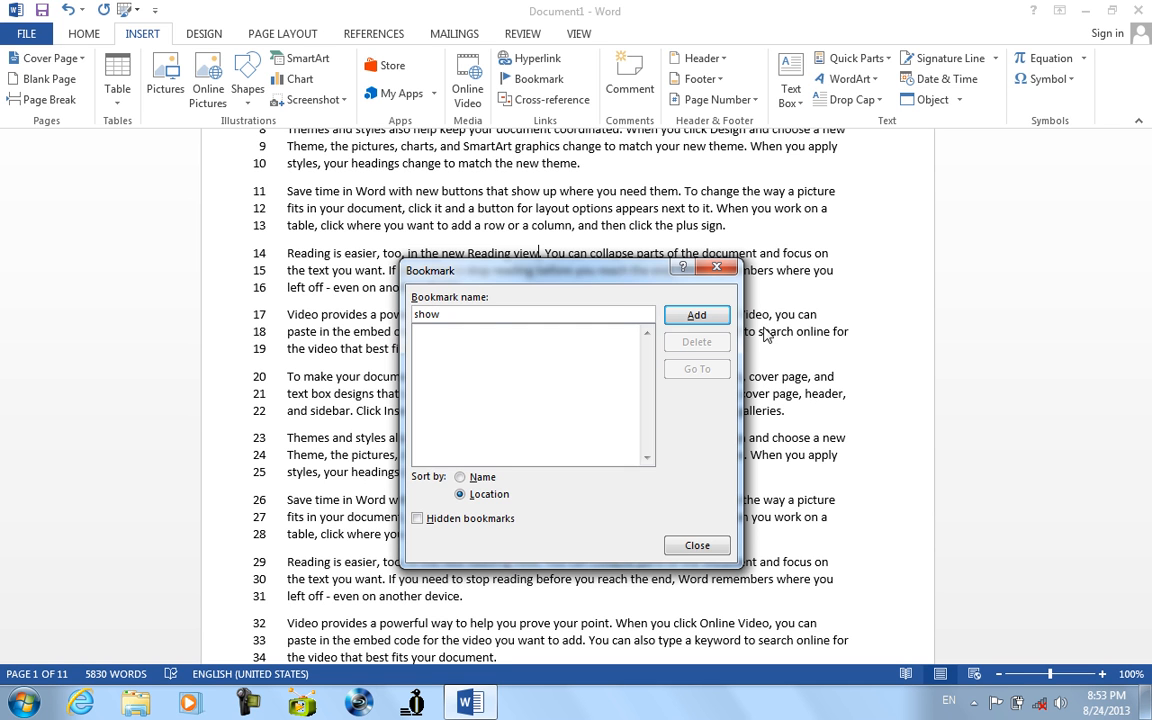
click(696, 315)
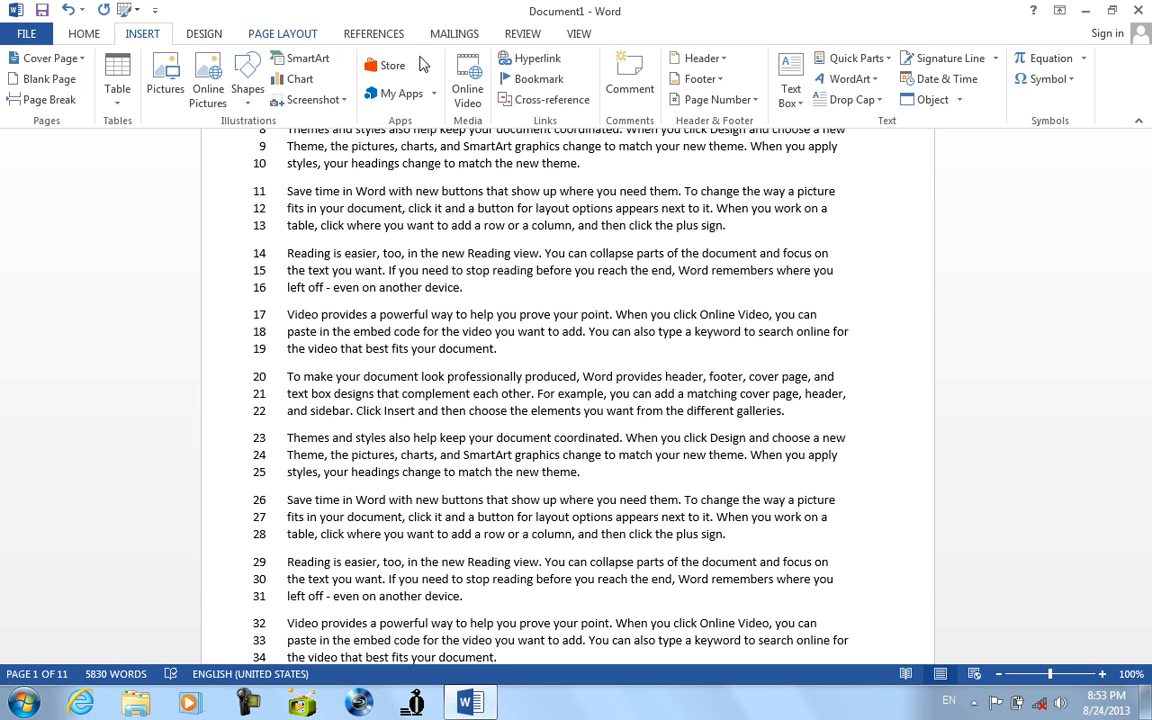
Step: Add a bookmark named "Select" after the word "Click" on line 22
click(532, 79)
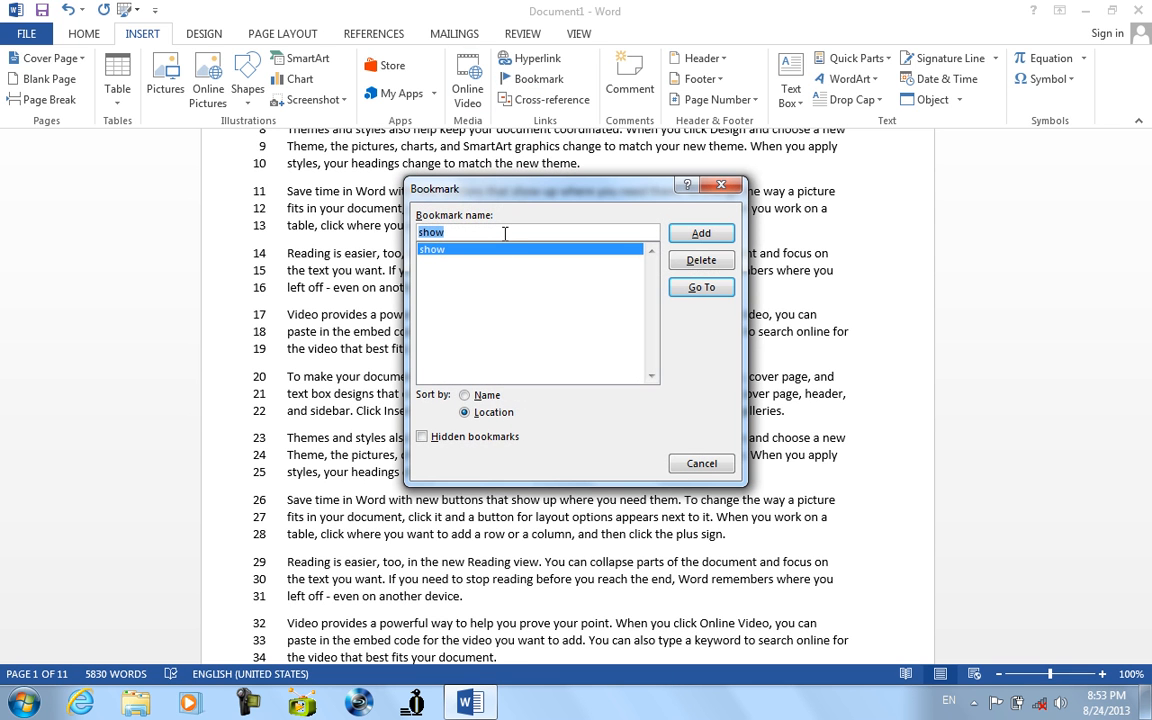
text(Select)
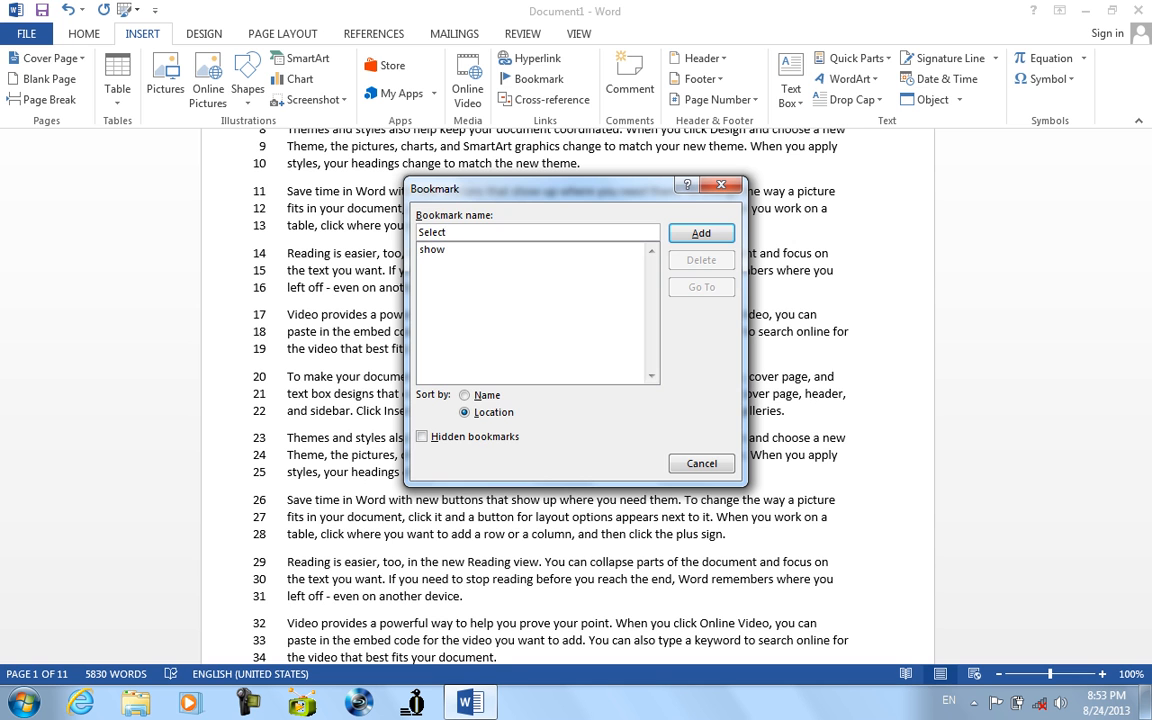
key(Return)
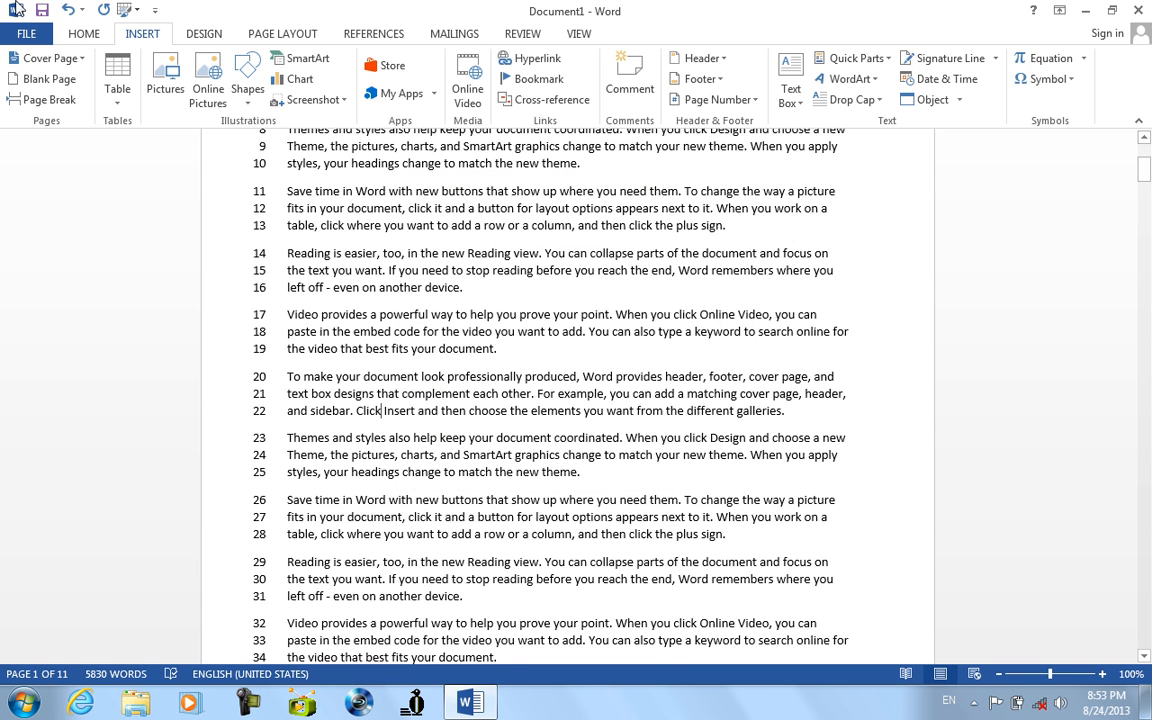
Step: Go to the bookmark "show", move the dialog away from the text to view the location, and close it
click(84, 33)
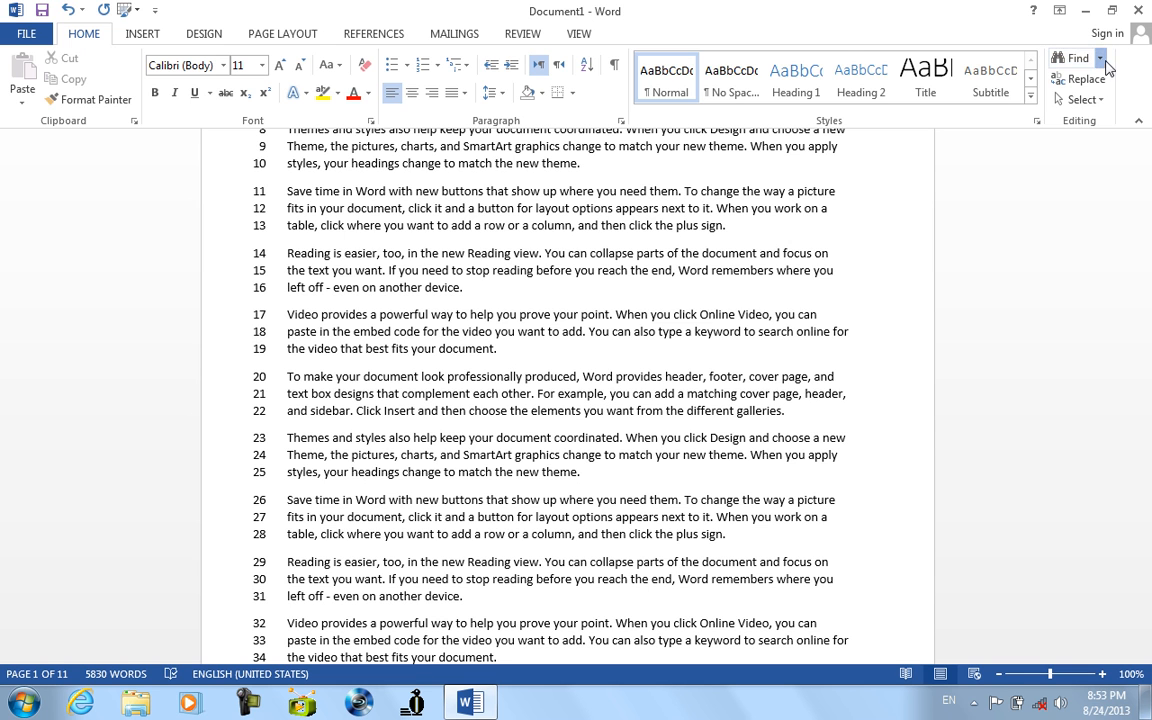
click(1097, 58)
click(1063, 123)
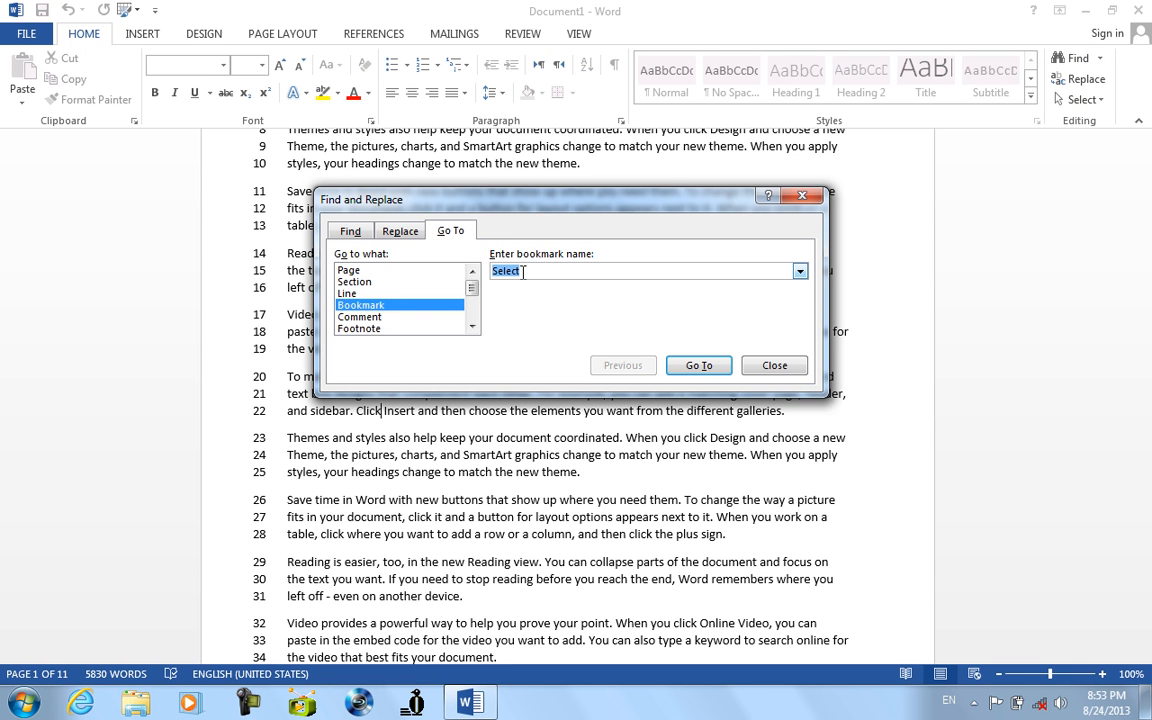
click(800, 271)
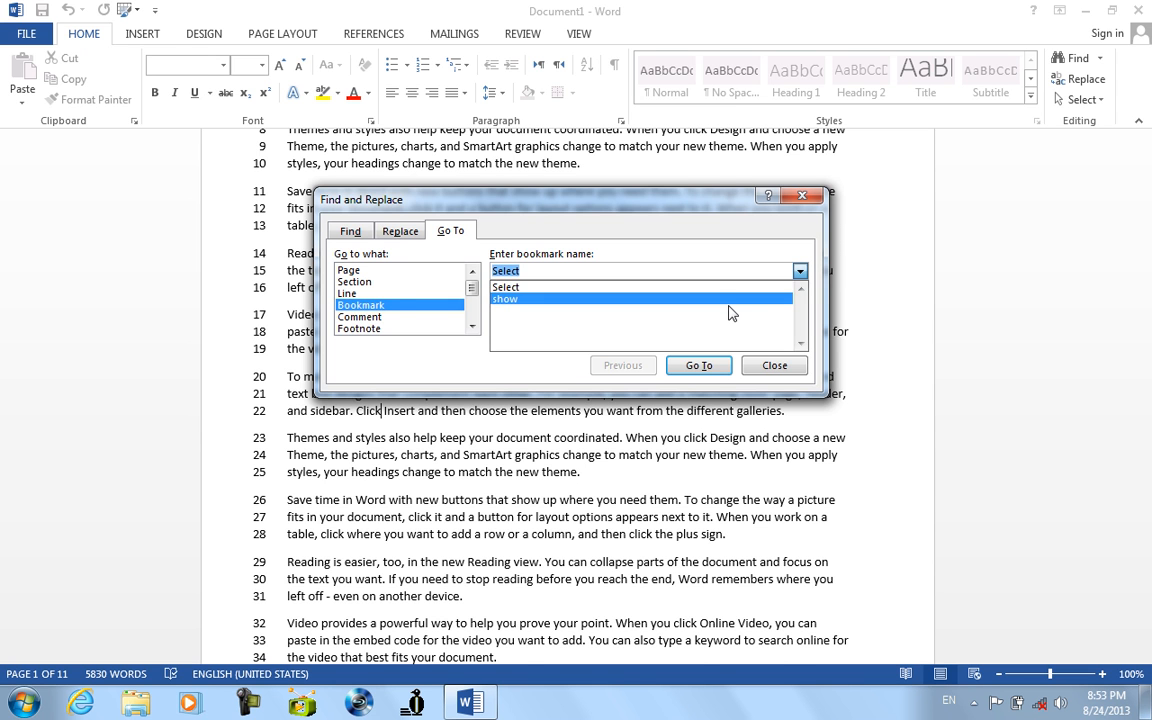
click(729, 307)
key(Return)
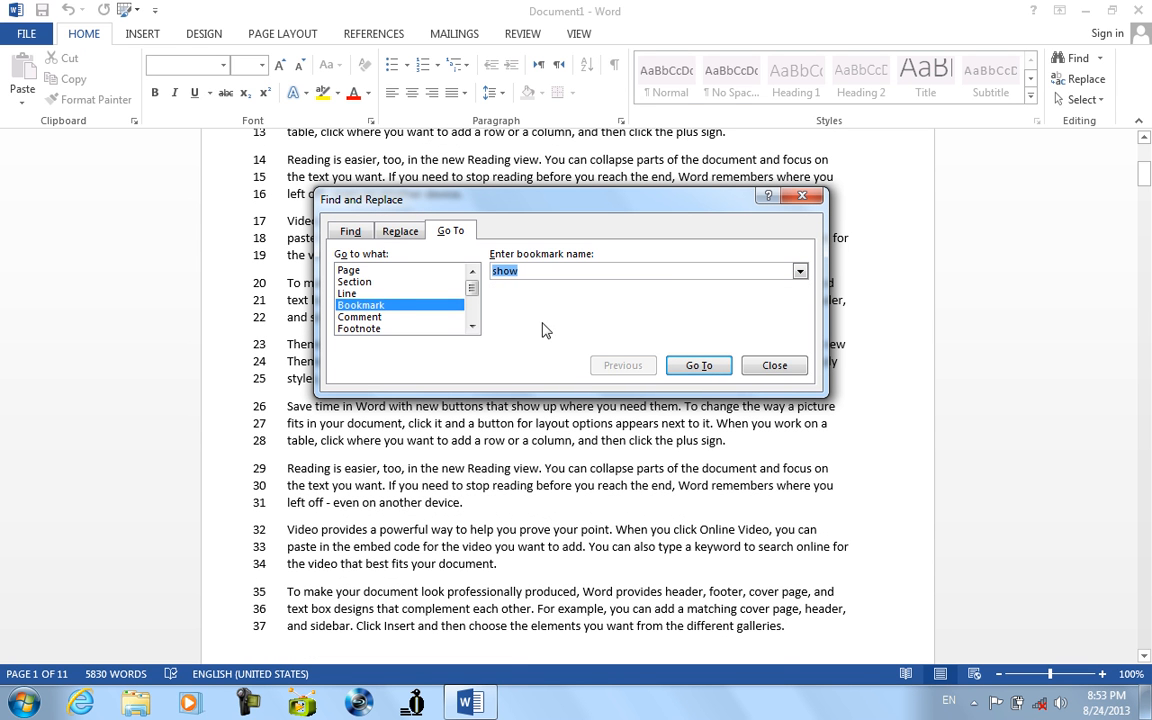
drag(640, 198, 581, 408)
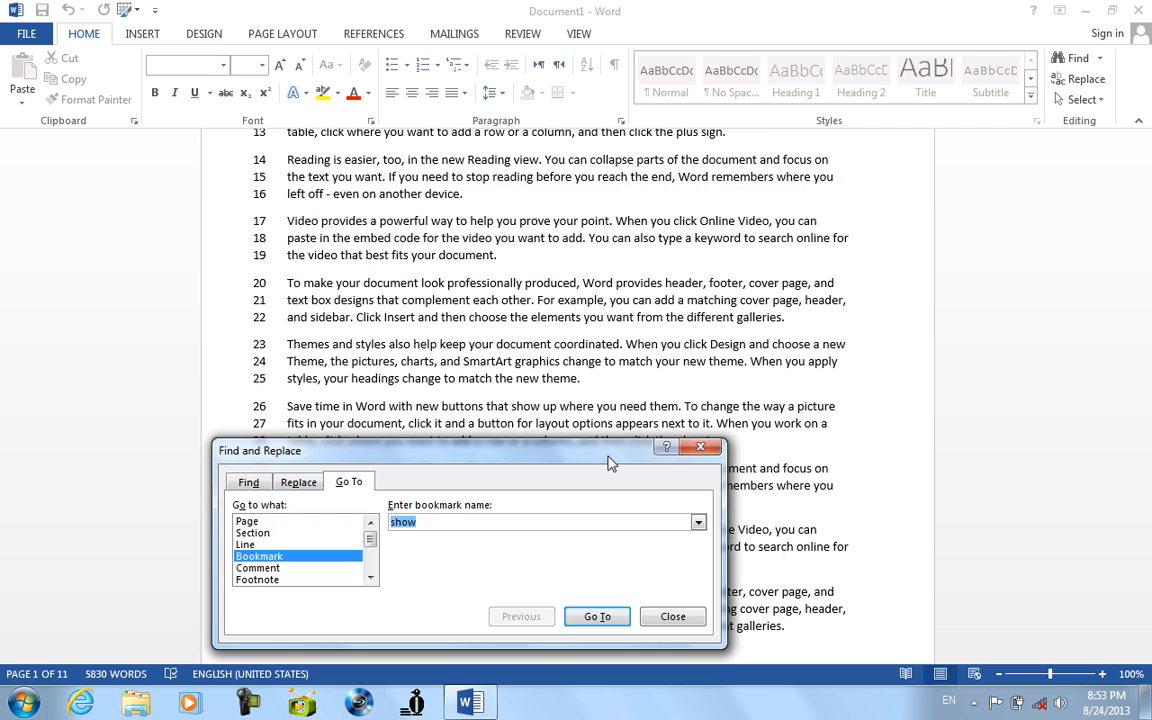
click(697, 267)
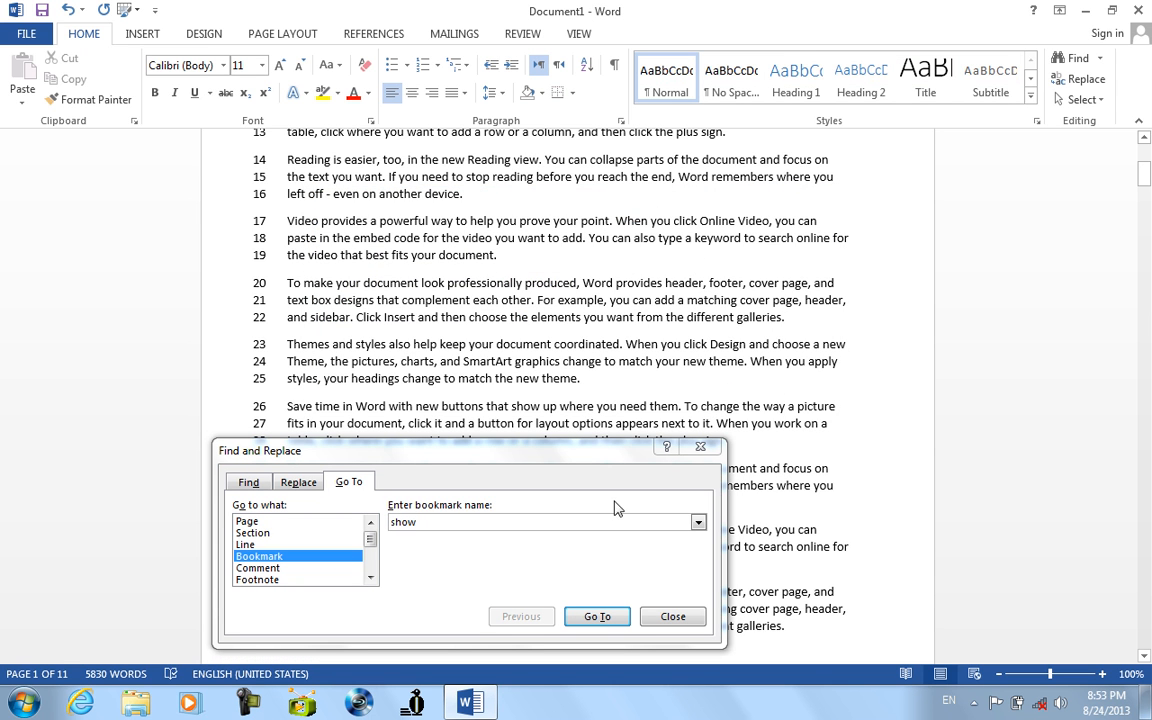
click(703, 450)
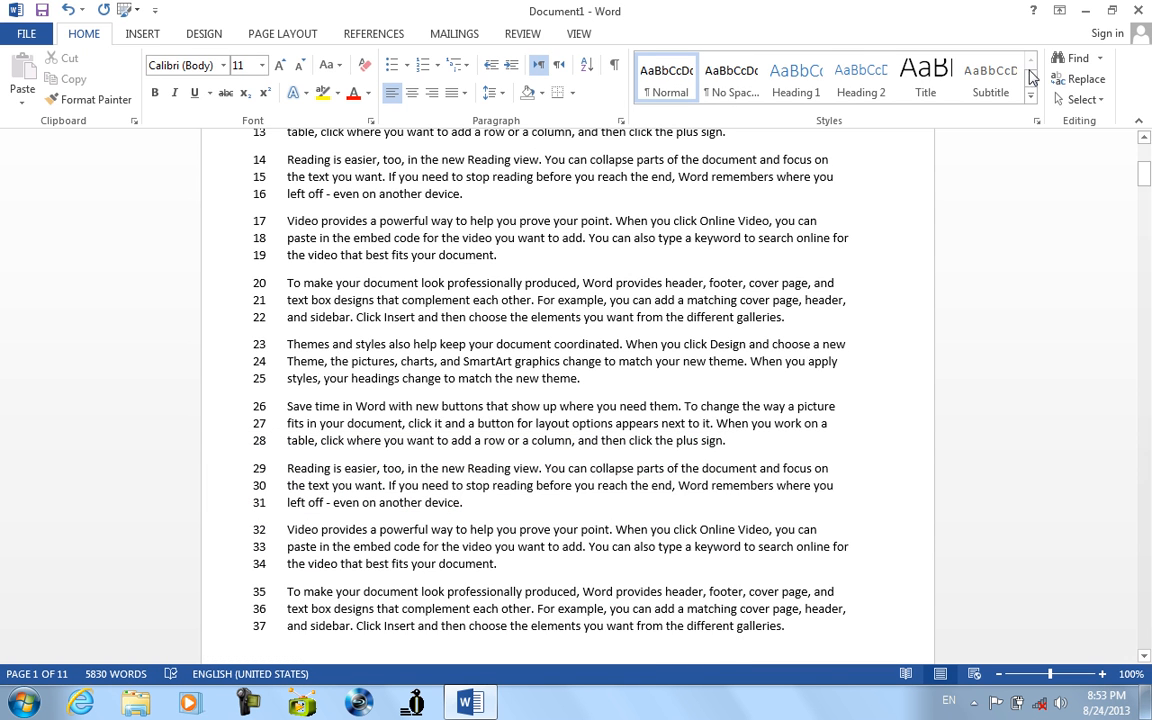
Step: Examine the Footnote and Comment targets in Go To and close the dialog
click(1099, 58)
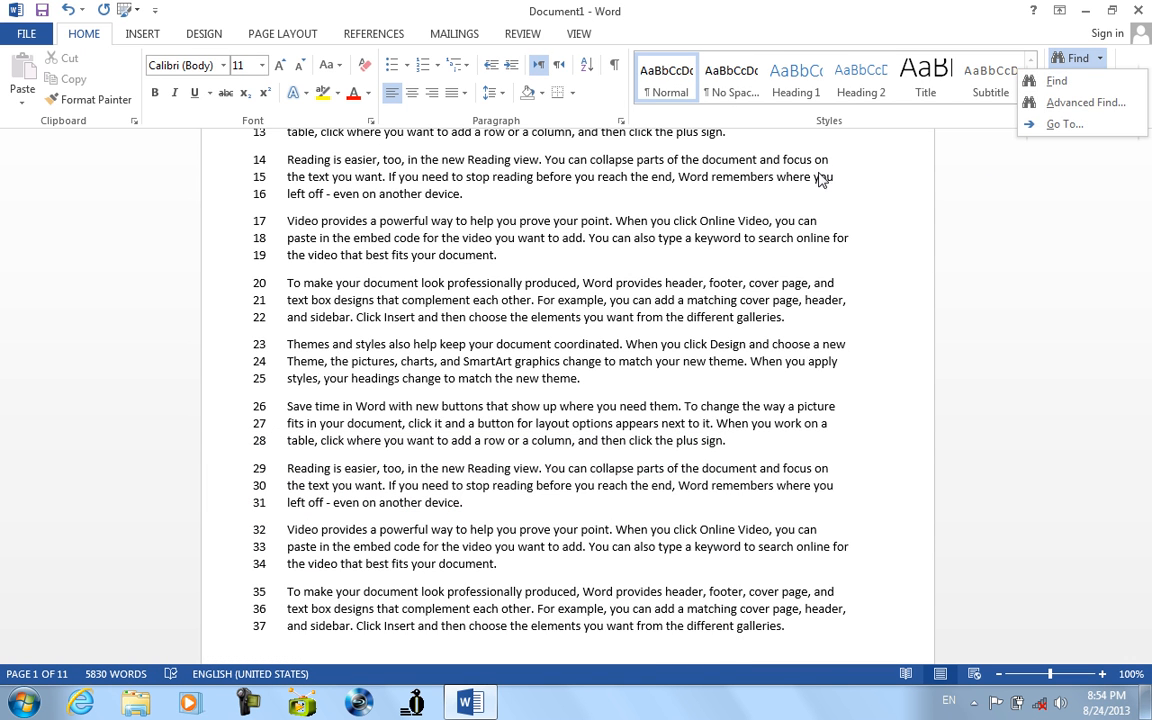
click(1064, 124)
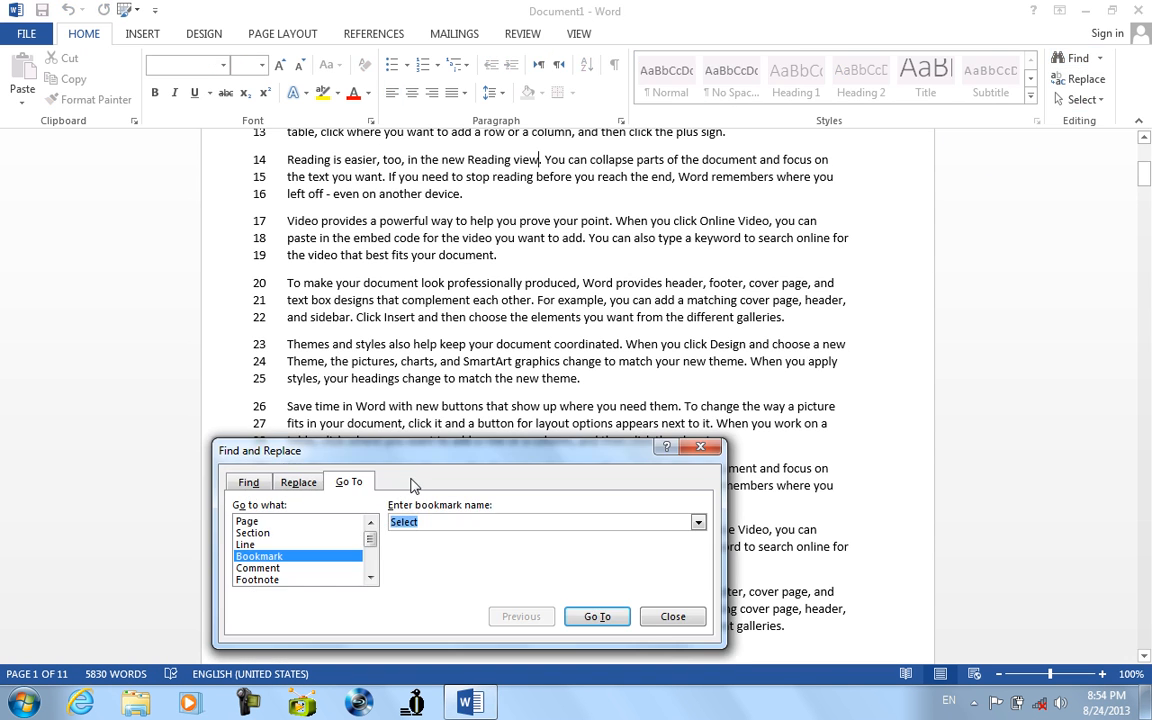
click(272, 579)
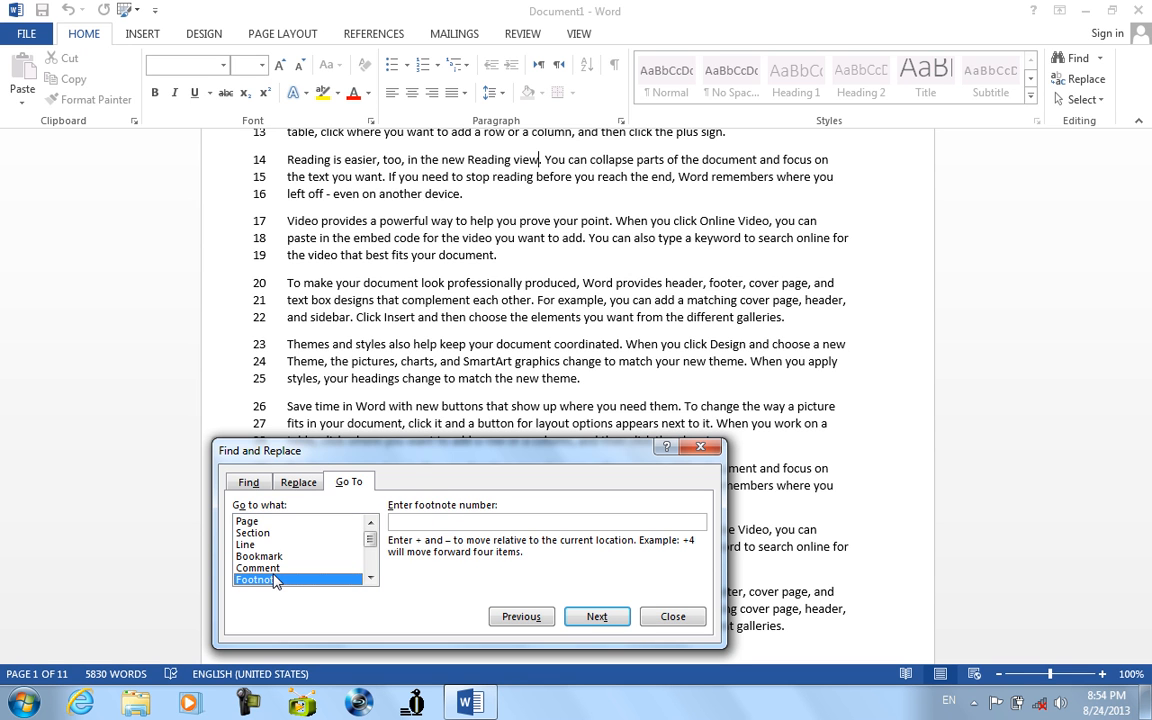
click(258, 567)
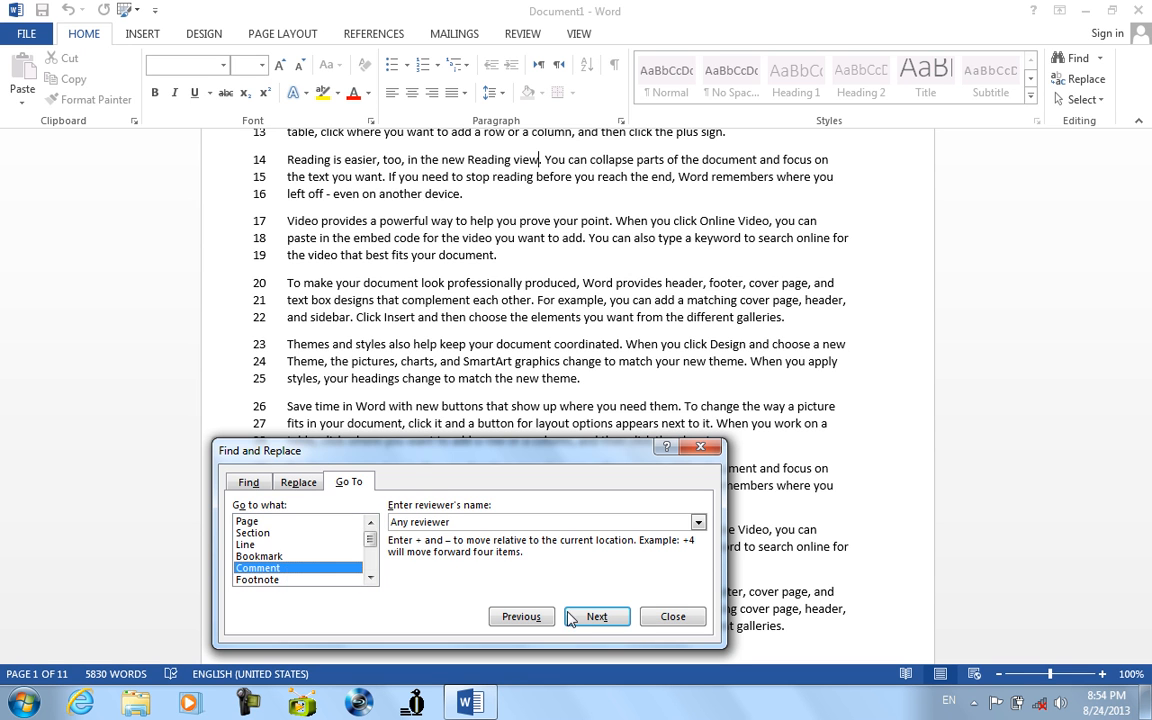
click(676, 616)
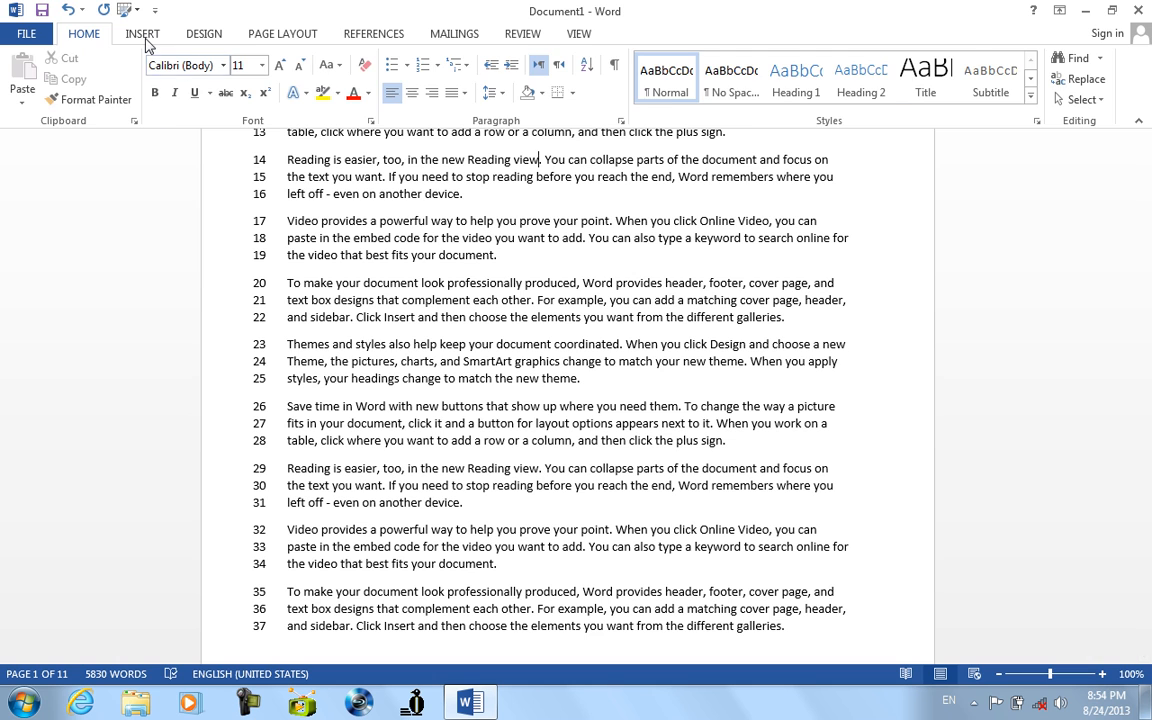
Step: Add a comment reading "Storage" to the word "Save" on line 26
click(143, 35)
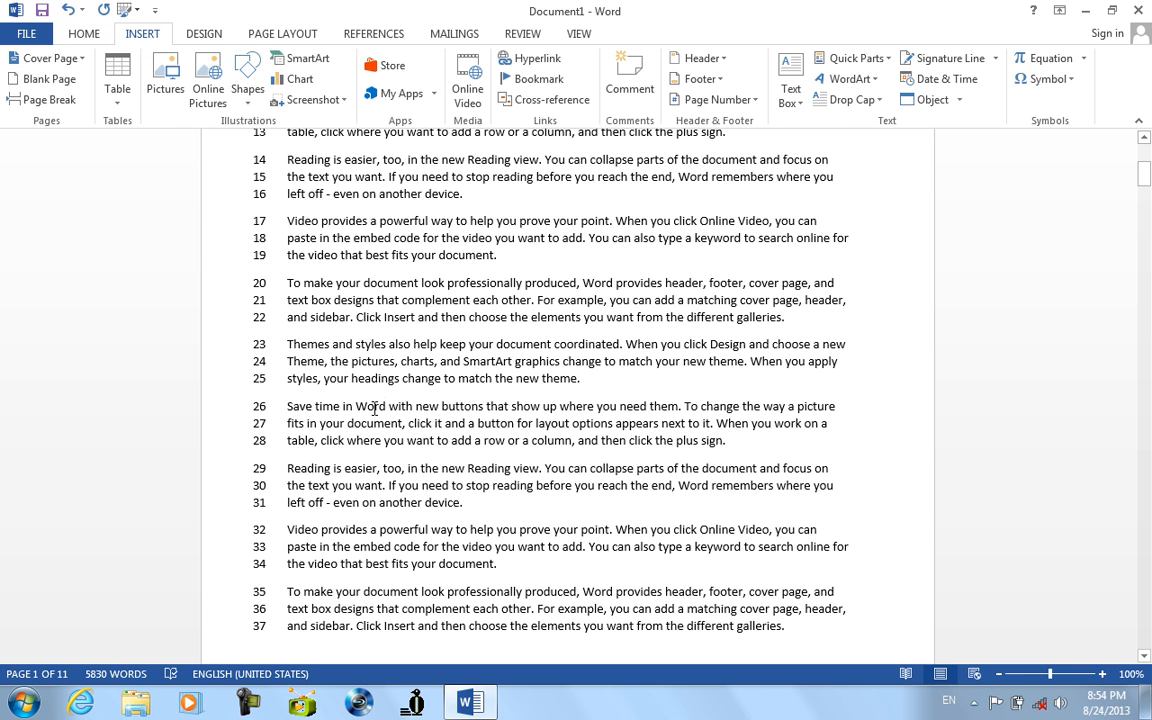
double_click(308, 406)
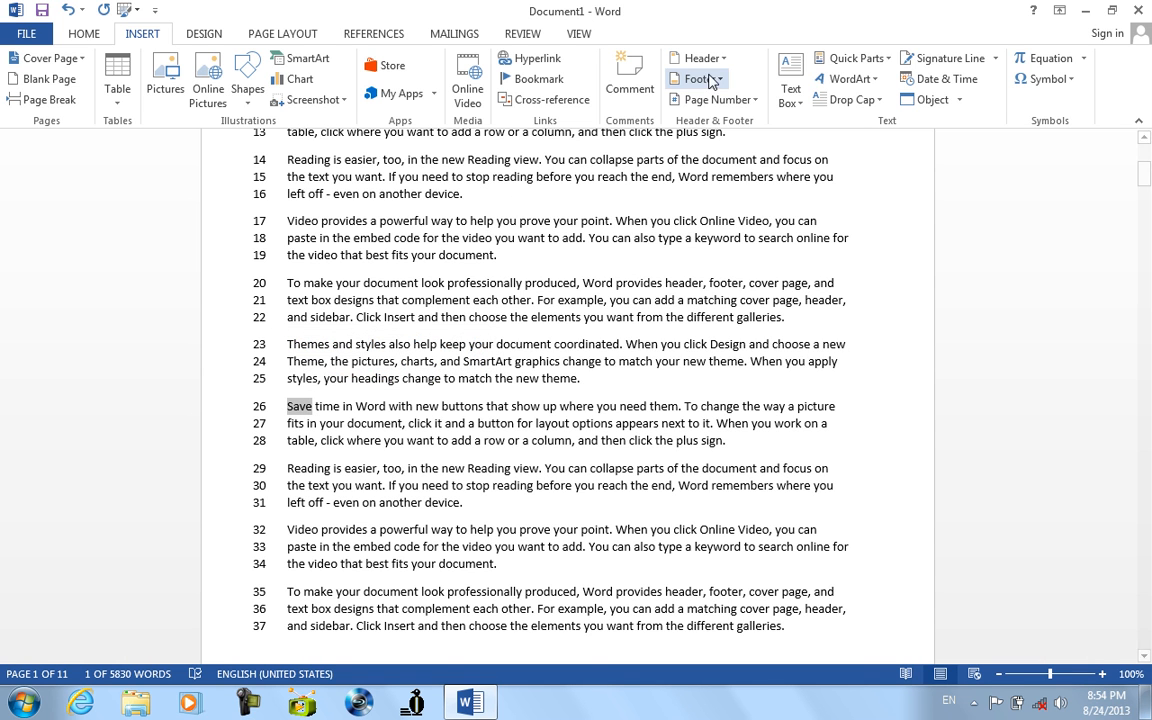
click(650, 100)
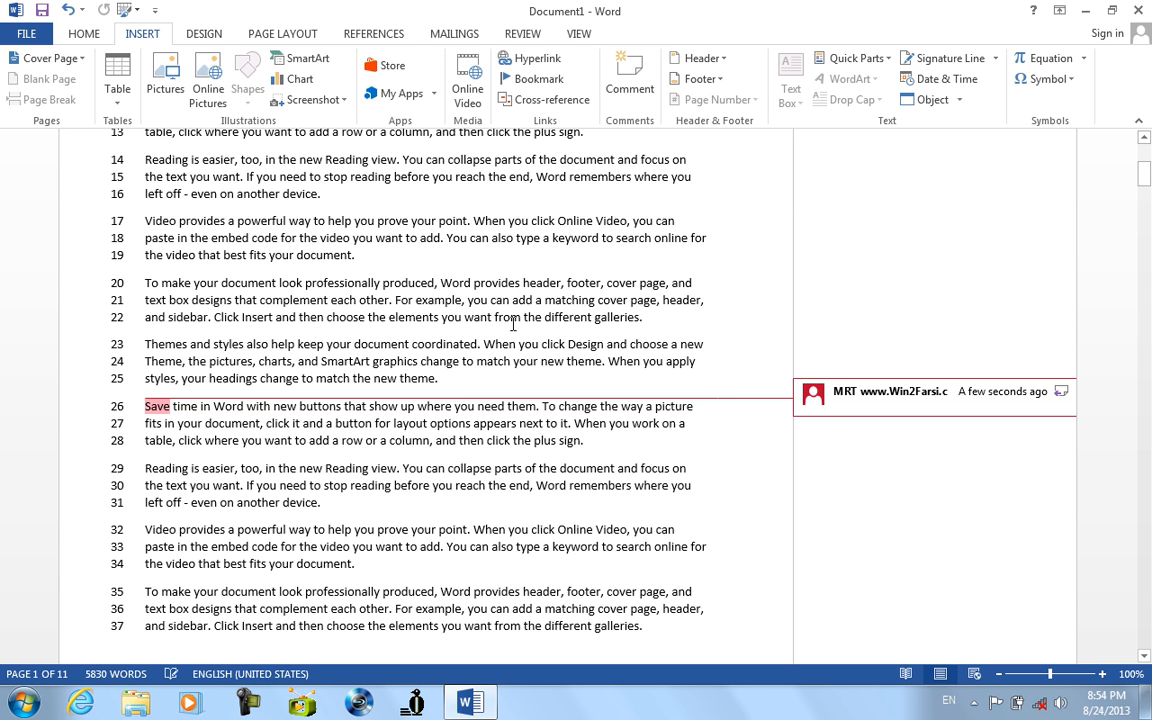
text(Storage)
Step: Add a comment reading "book" to the word "document." on line 34
drag(355, 564, 288, 564)
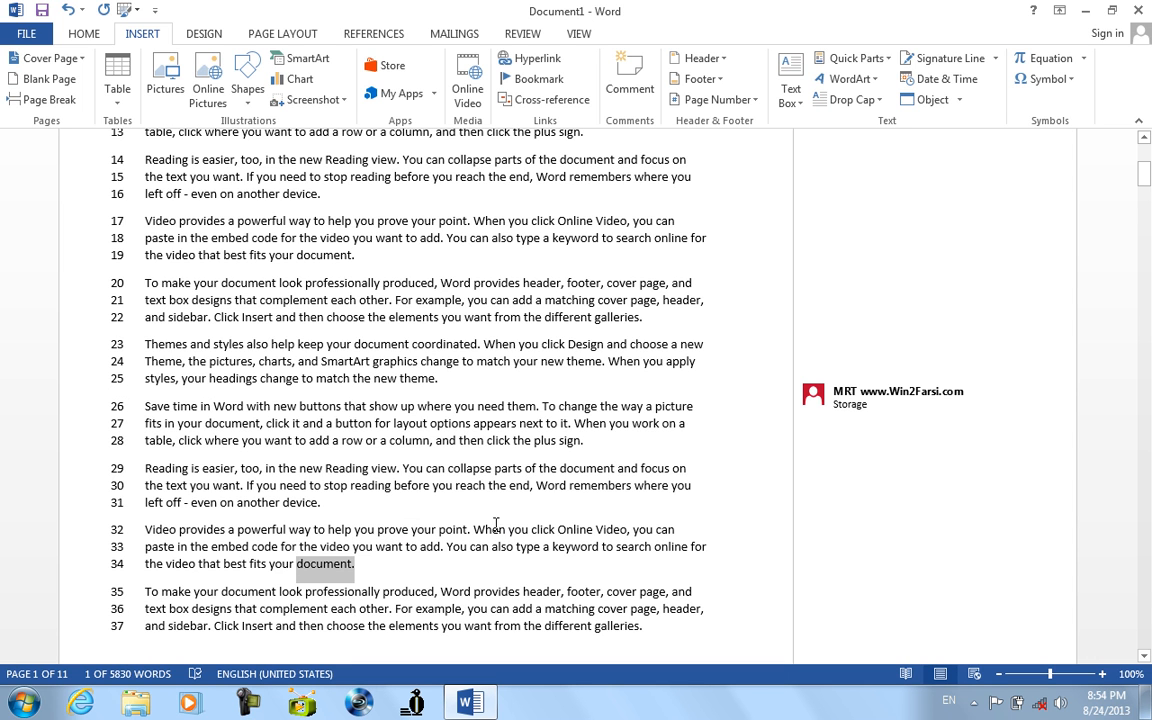
click(630, 80)
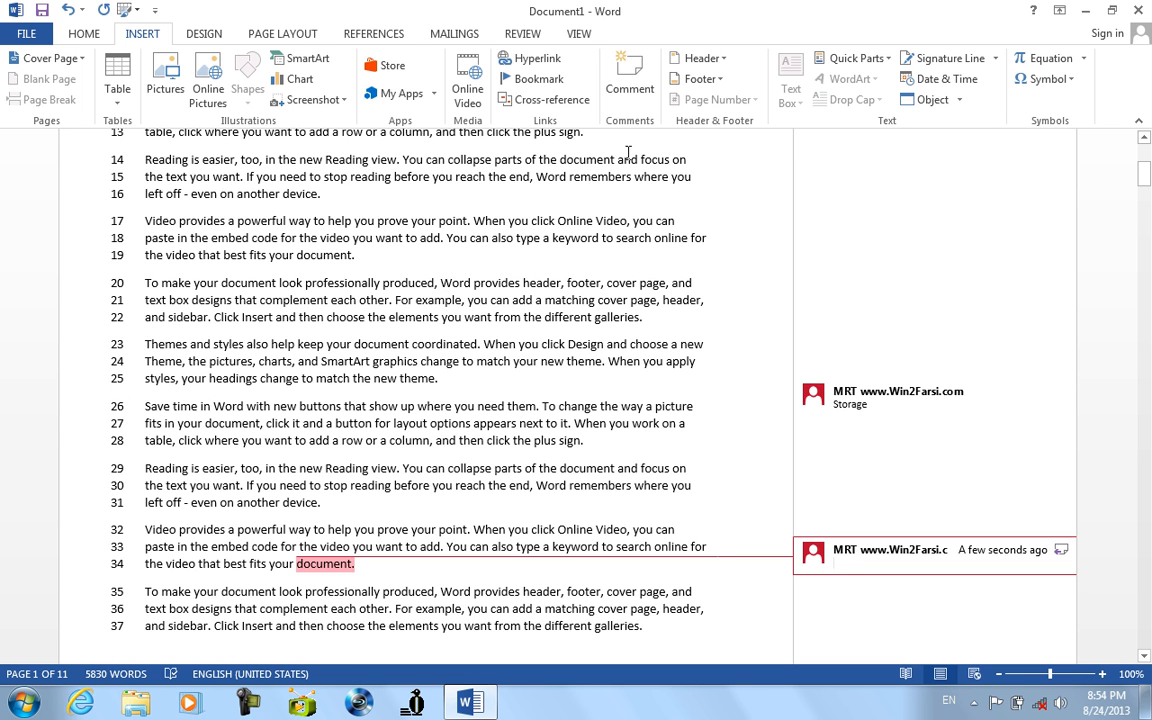
text(book)
Step: Add a comment reading "New" to the word "change" on line 69 of page 2
scroll(757, 442, down, 10)
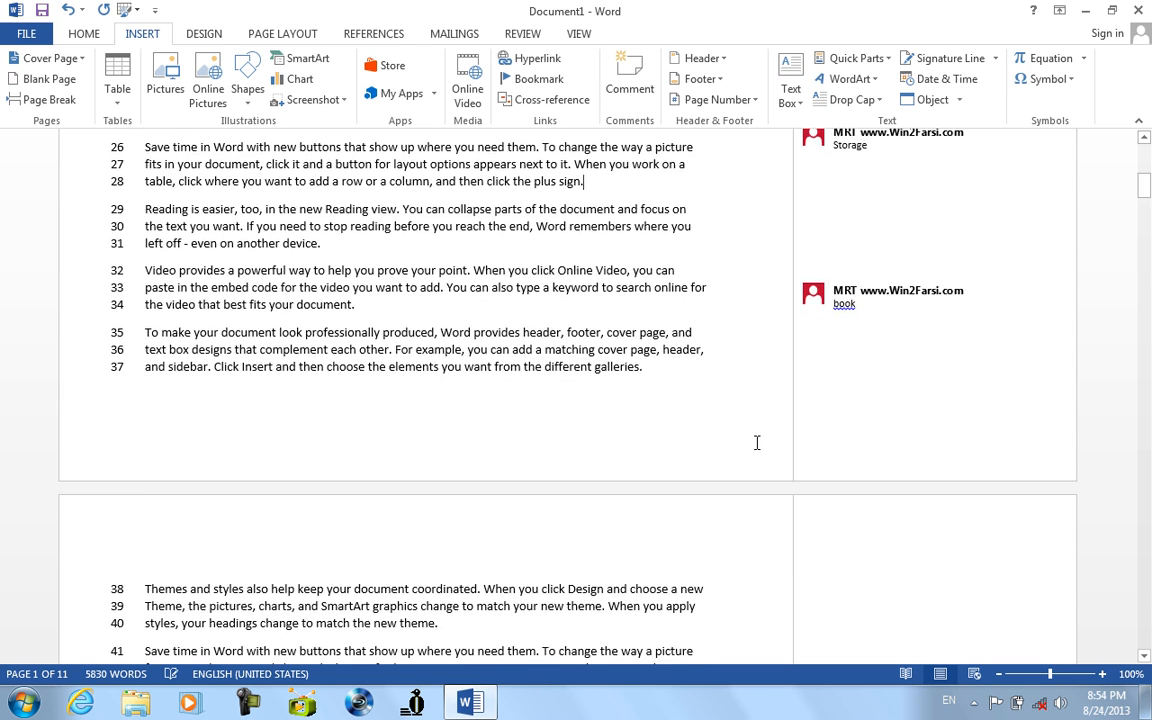
scroll(757, 442, down, 5)
scroll(757, 442, down, 3)
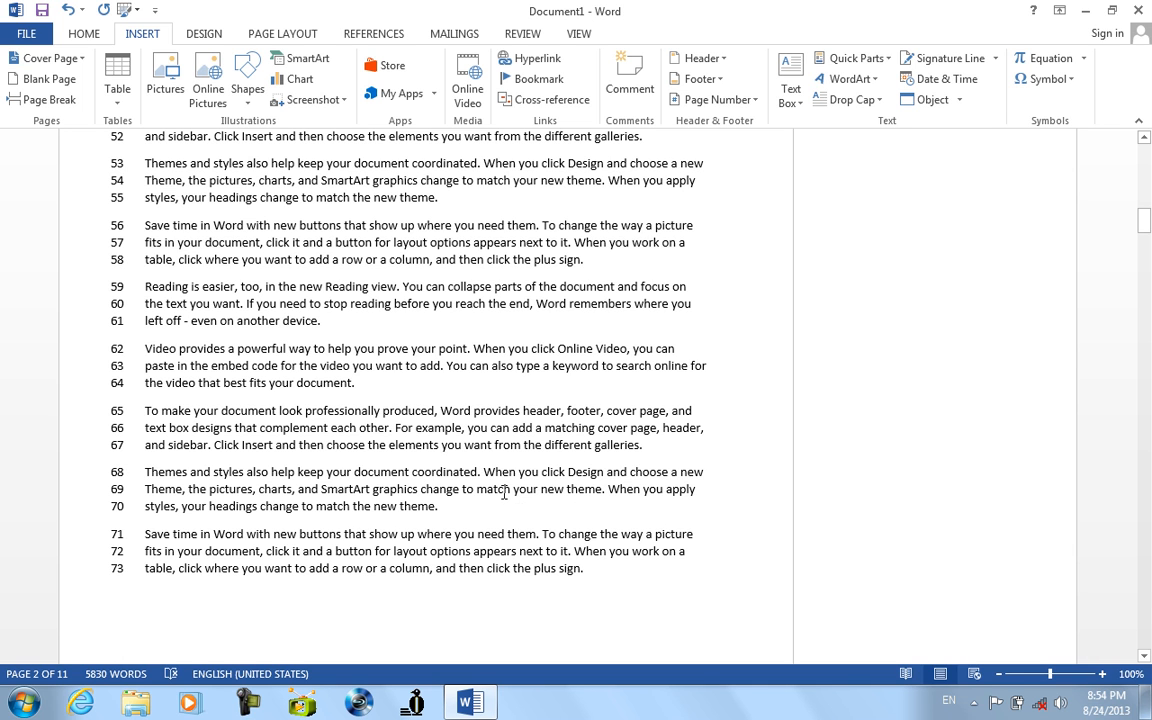
drag(497, 490, 419, 489)
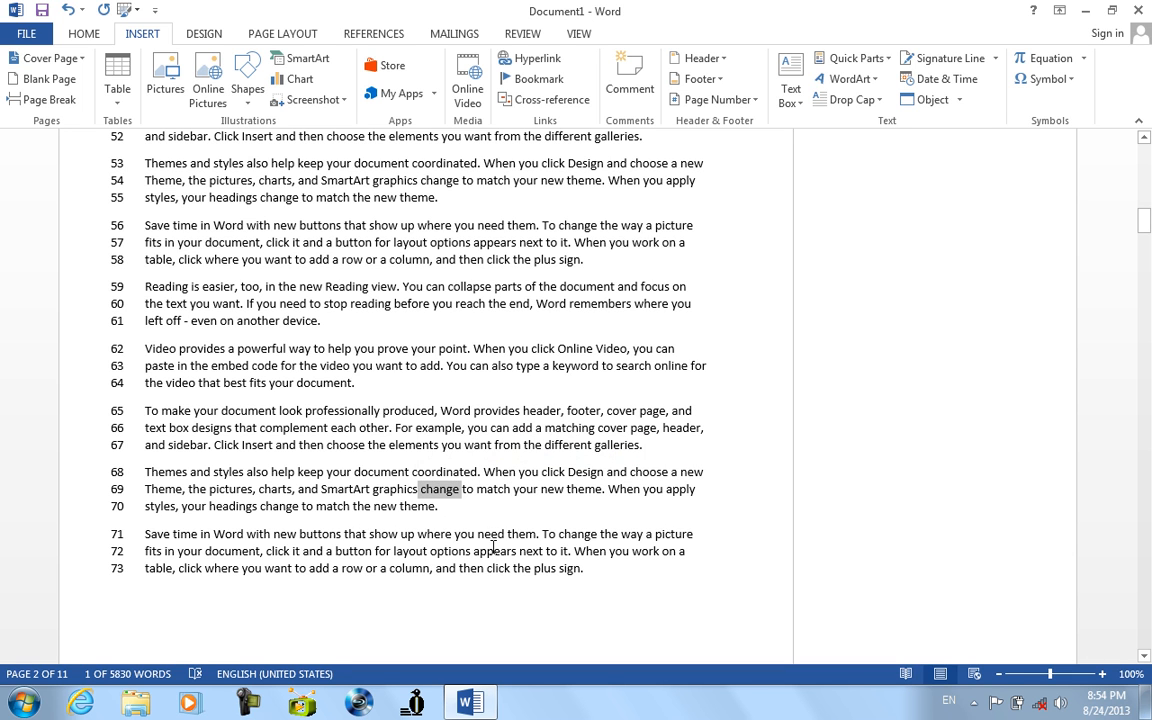
click(629, 82)
text(New)
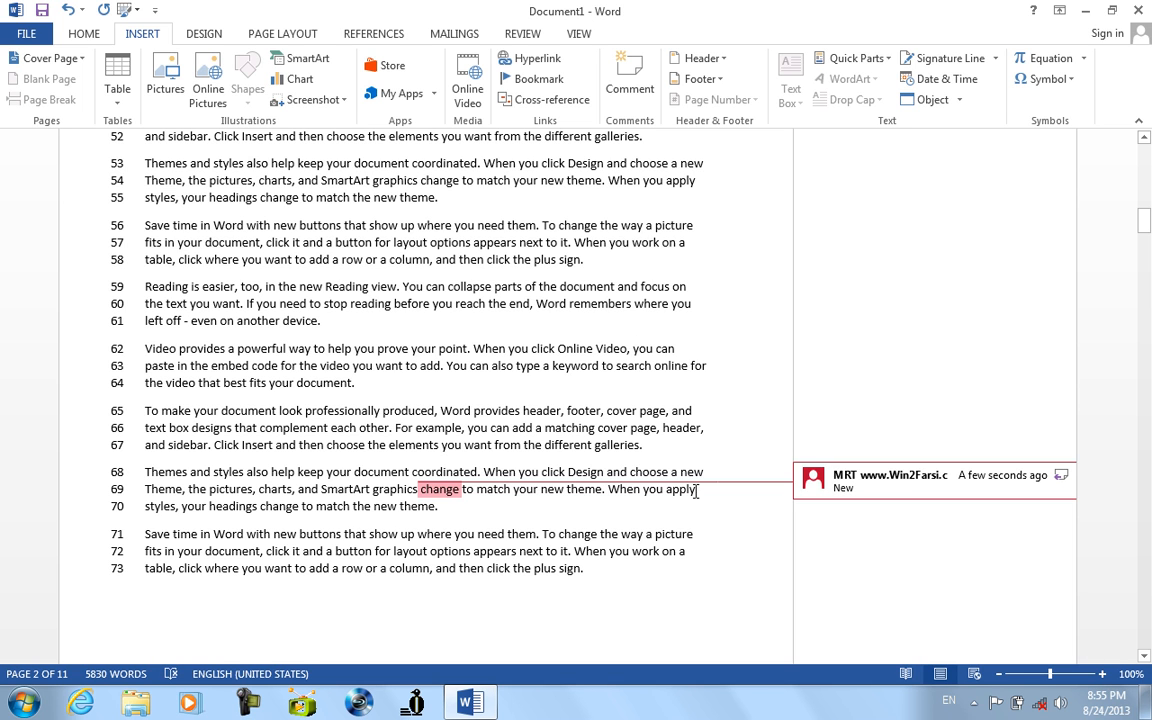
click(748, 571)
Step: Go to comments 1, 2 and 3 in turn, select the Footnote target, and close the Go To dialog
click(98, 34)
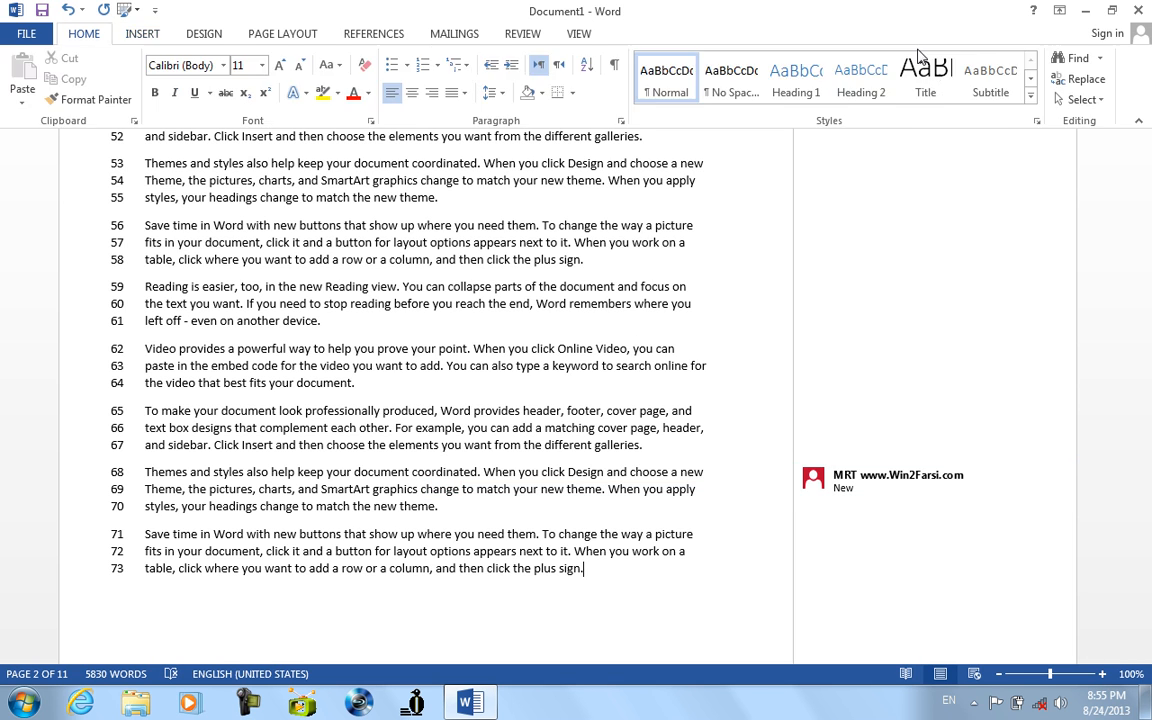
click(1100, 58)
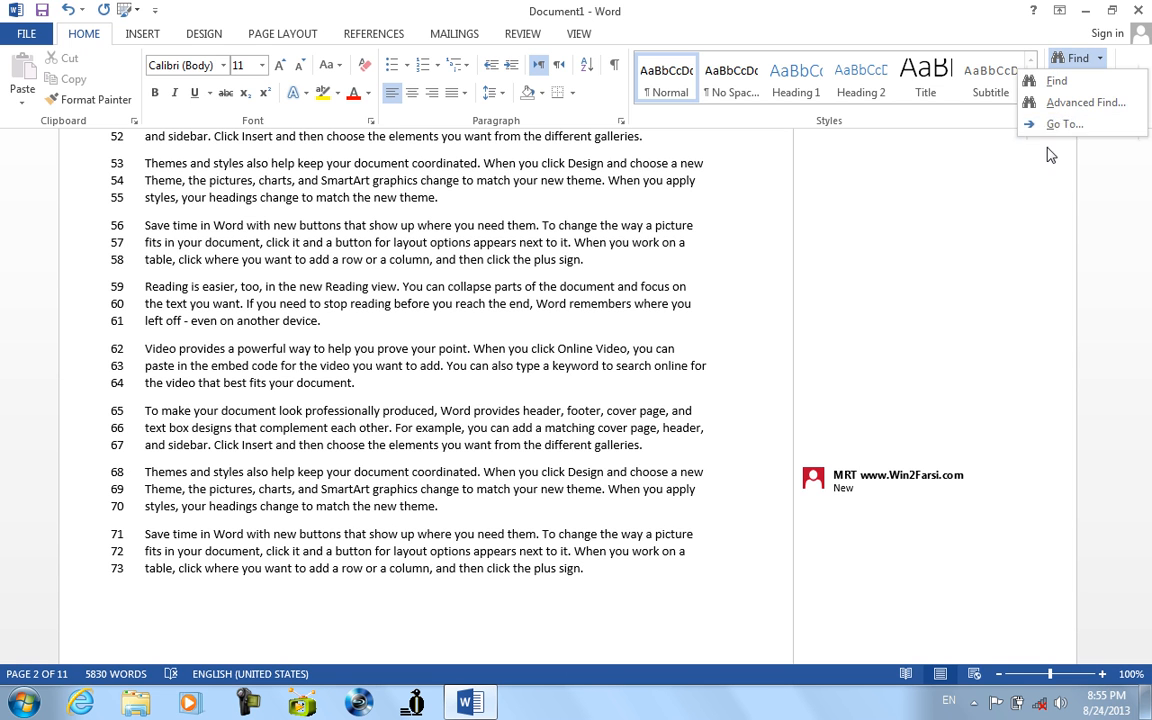
click(1066, 121)
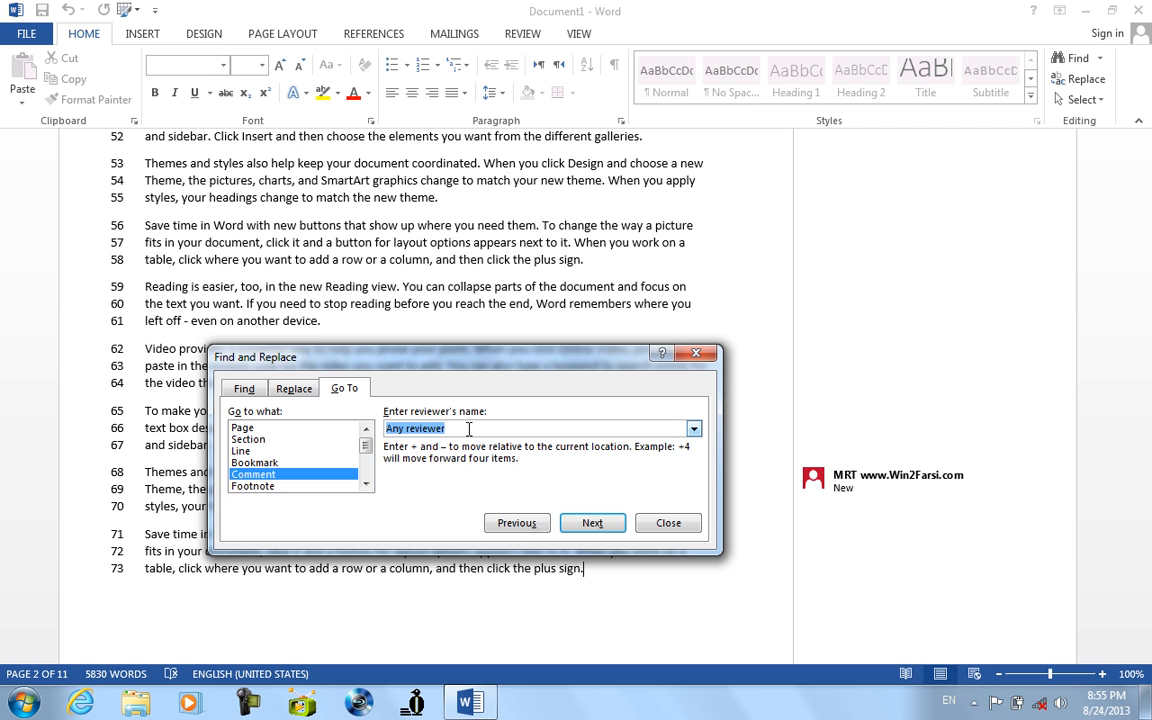
text(1)
click(591, 523)
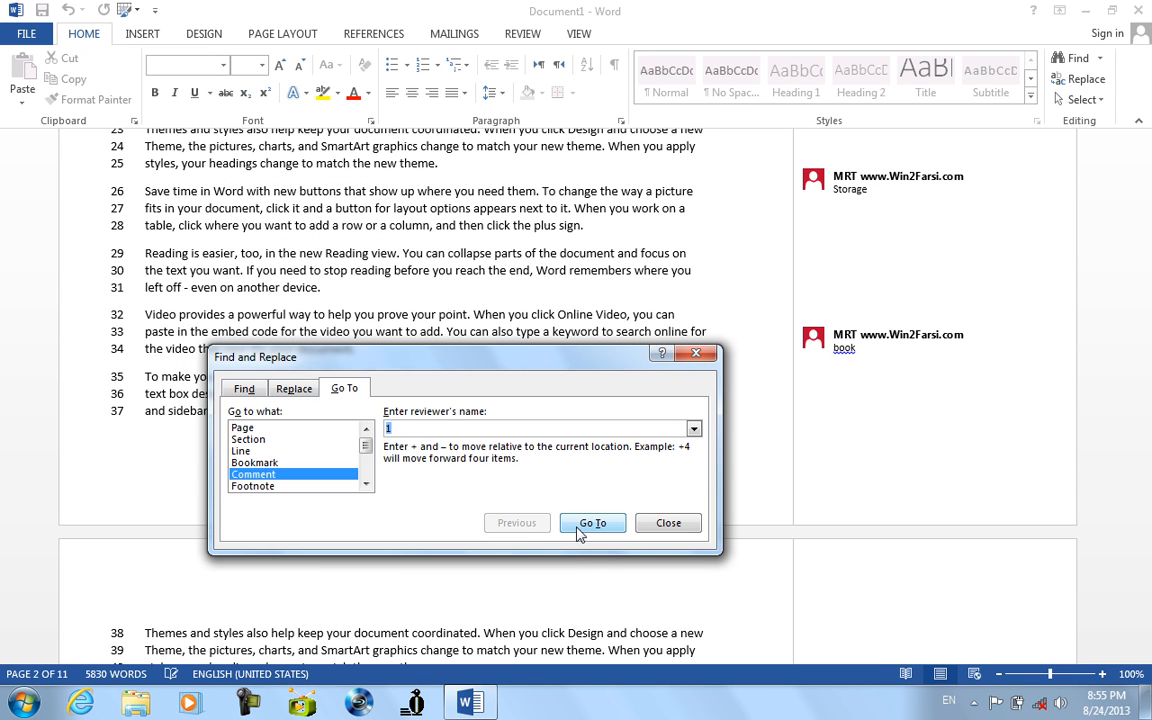
text(2)
click(592, 523)
text(3)
click(585, 522)
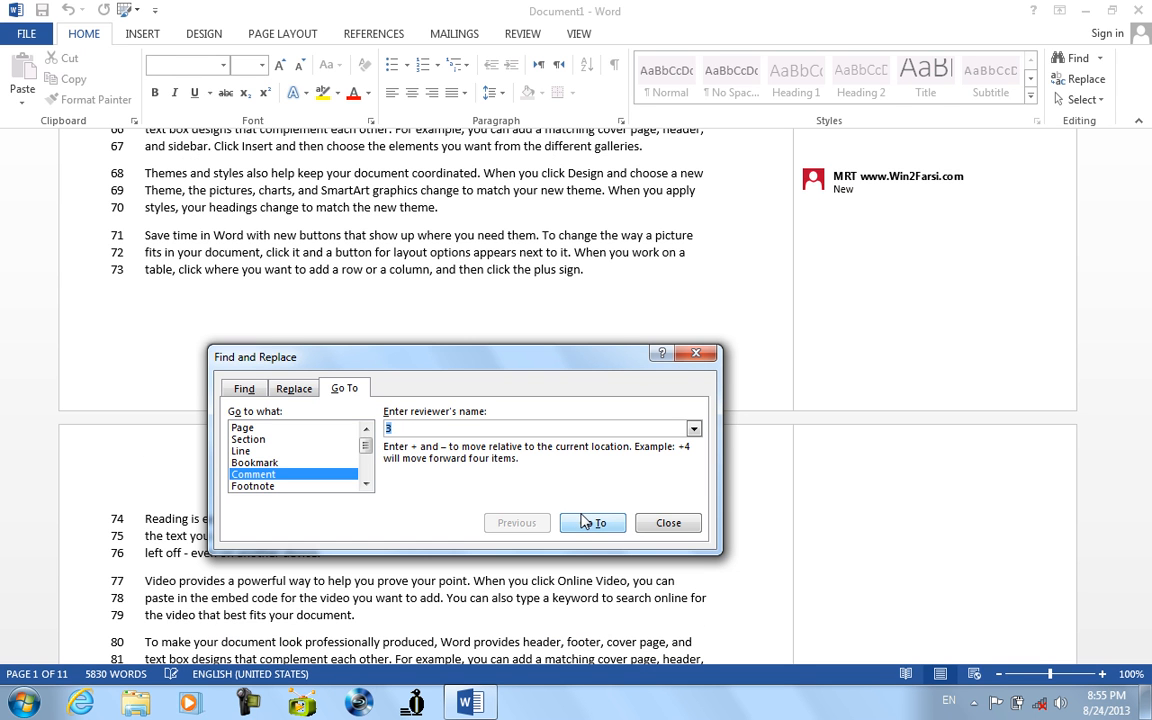
click(330, 486)
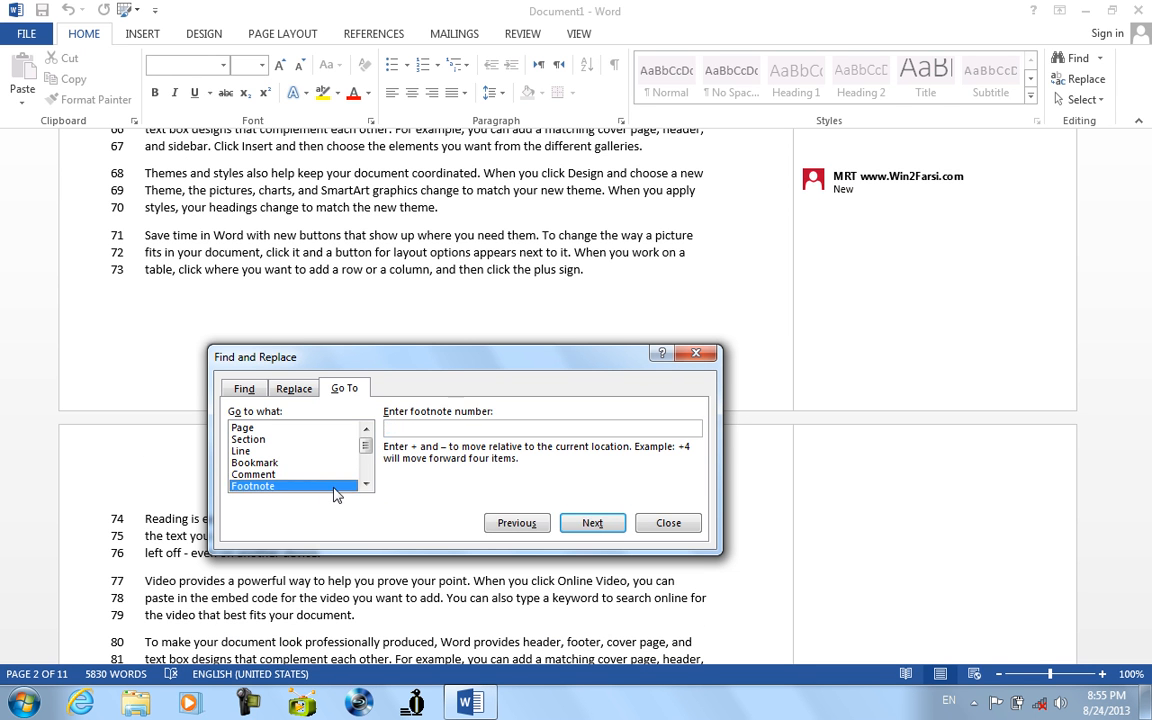
click(666, 522)
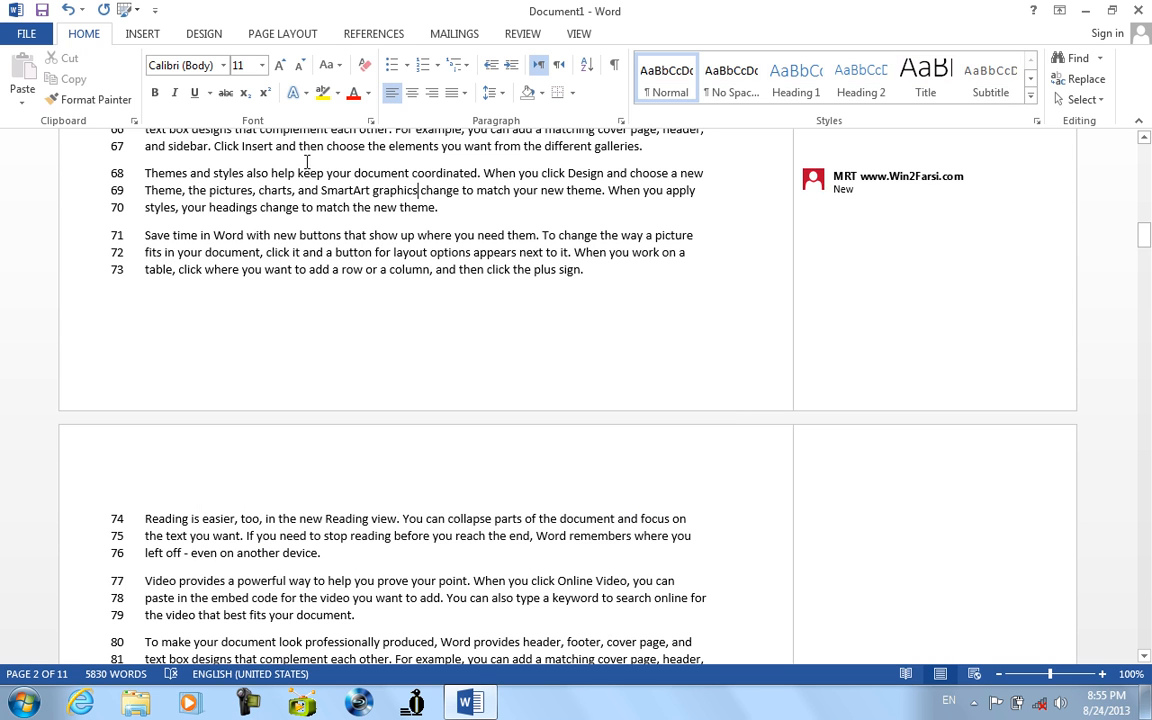
Step: Insert two footnotes on line 71: "It s made from more latters" after "Word" and "Show" after "show"
click(370, 35)
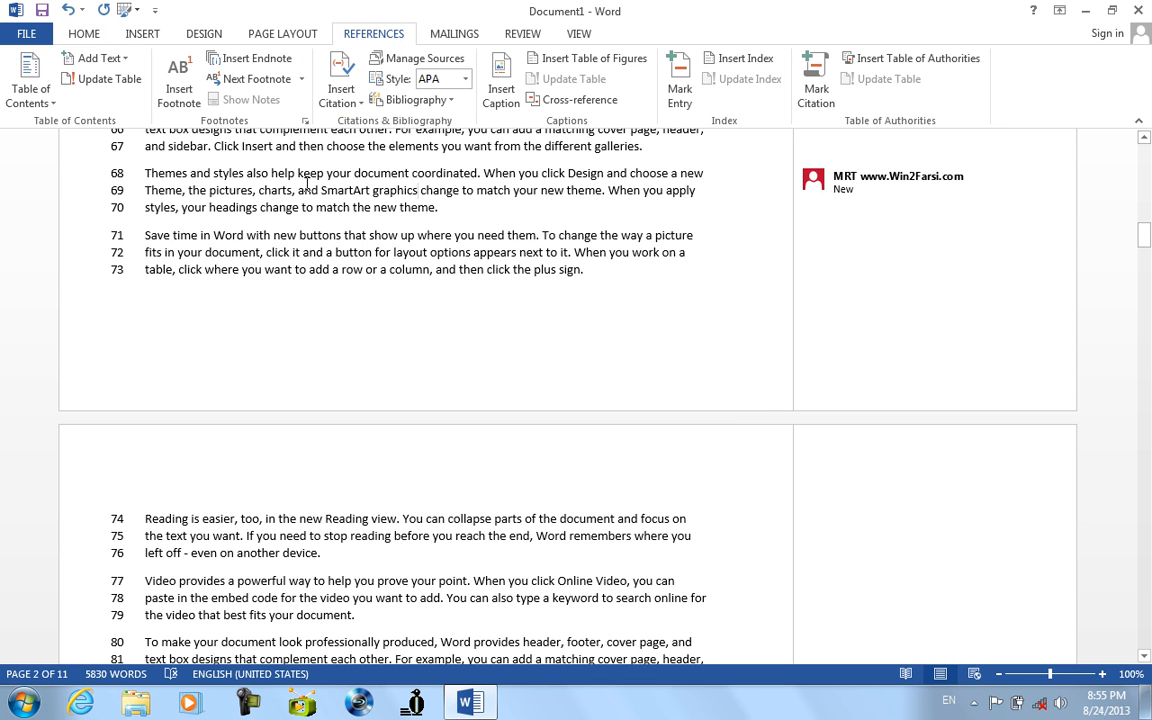
click(245, 235)
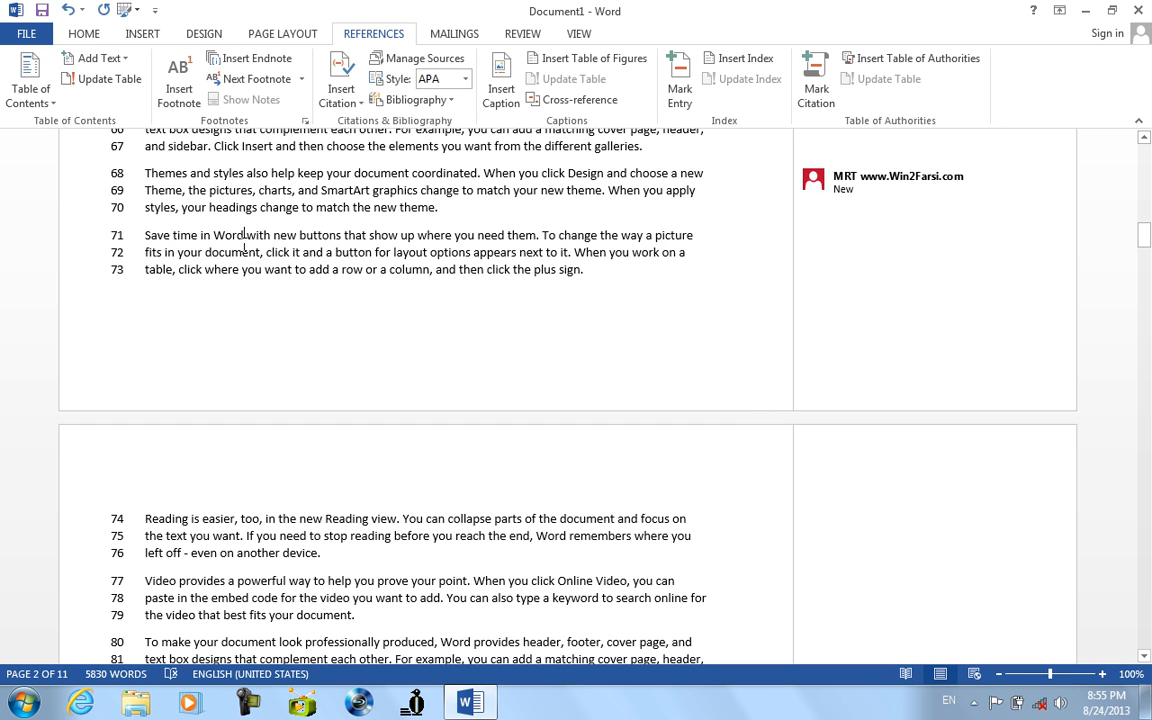
click(179, 90)
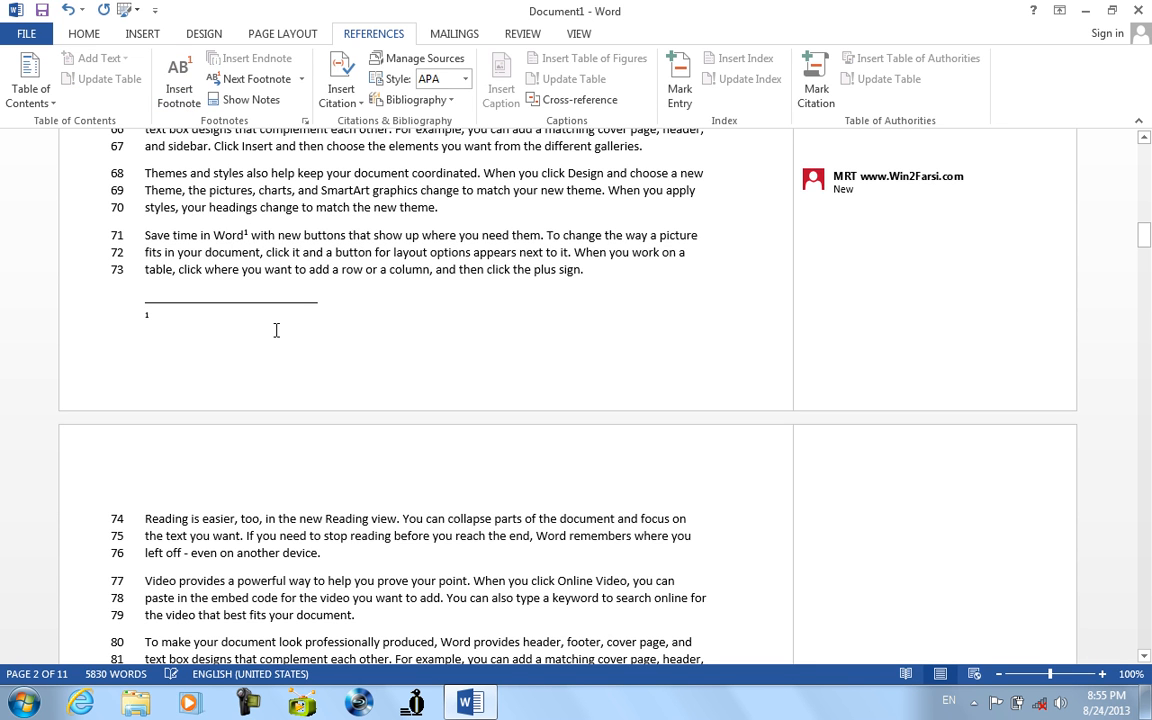
text(it)
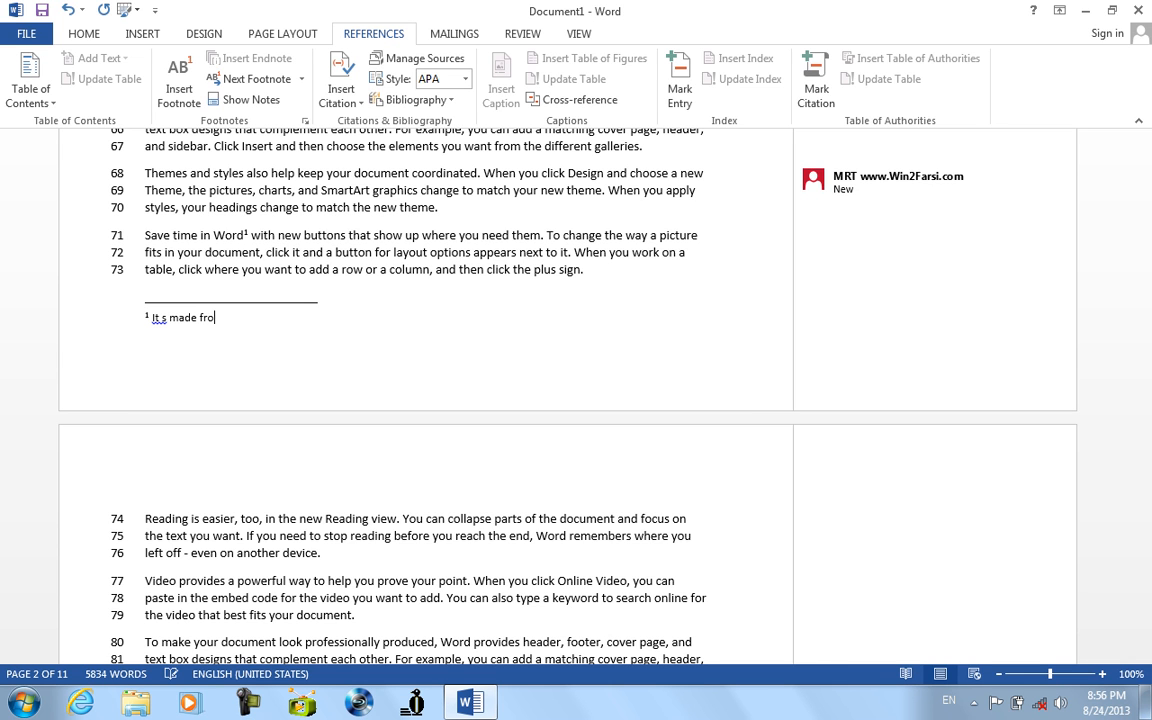
text(n)
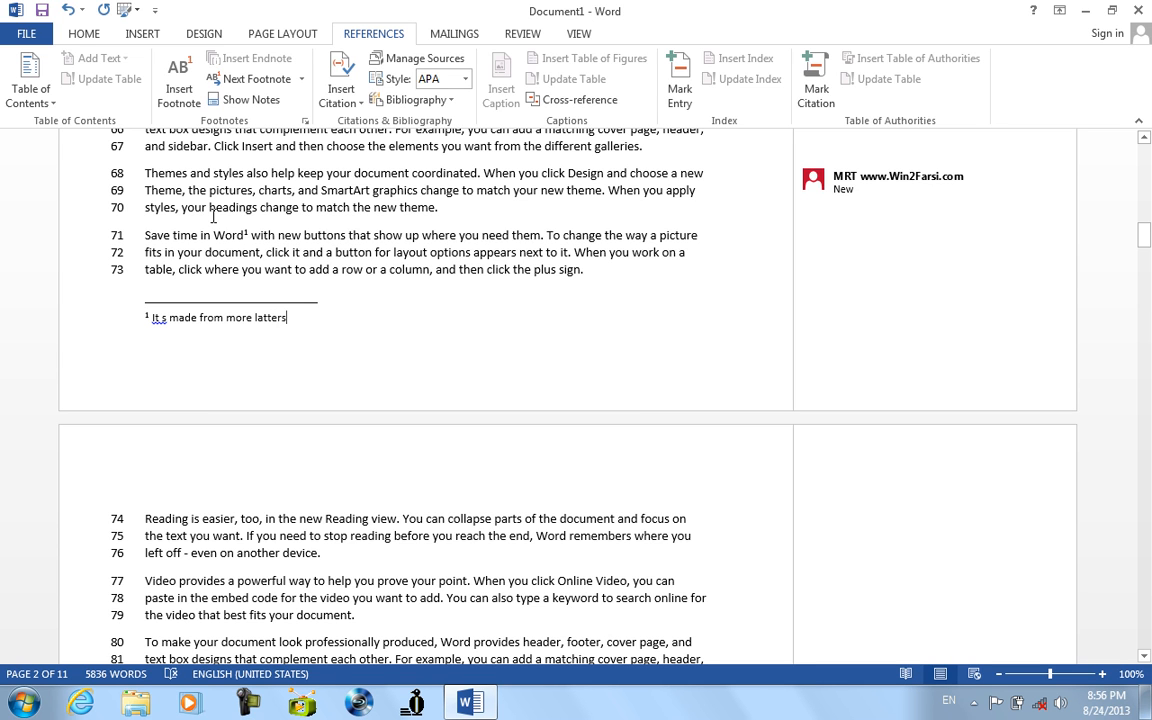
mouse_move(247, 234)
click(405, 237)
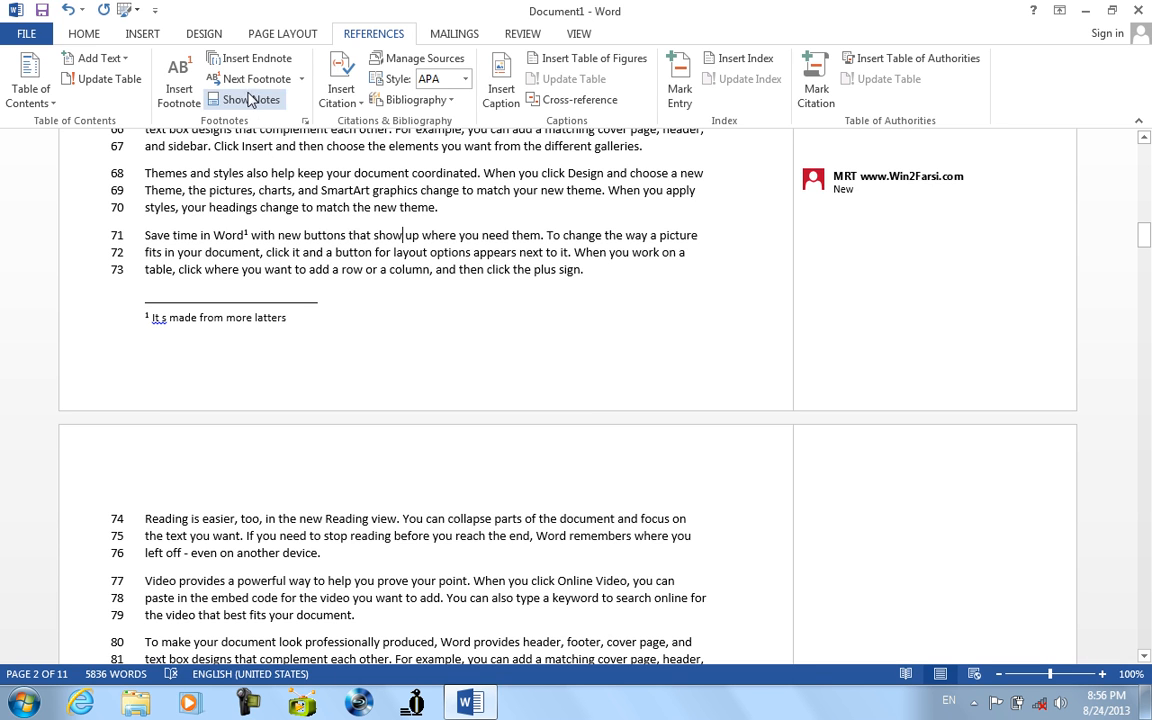
click(178, 80)
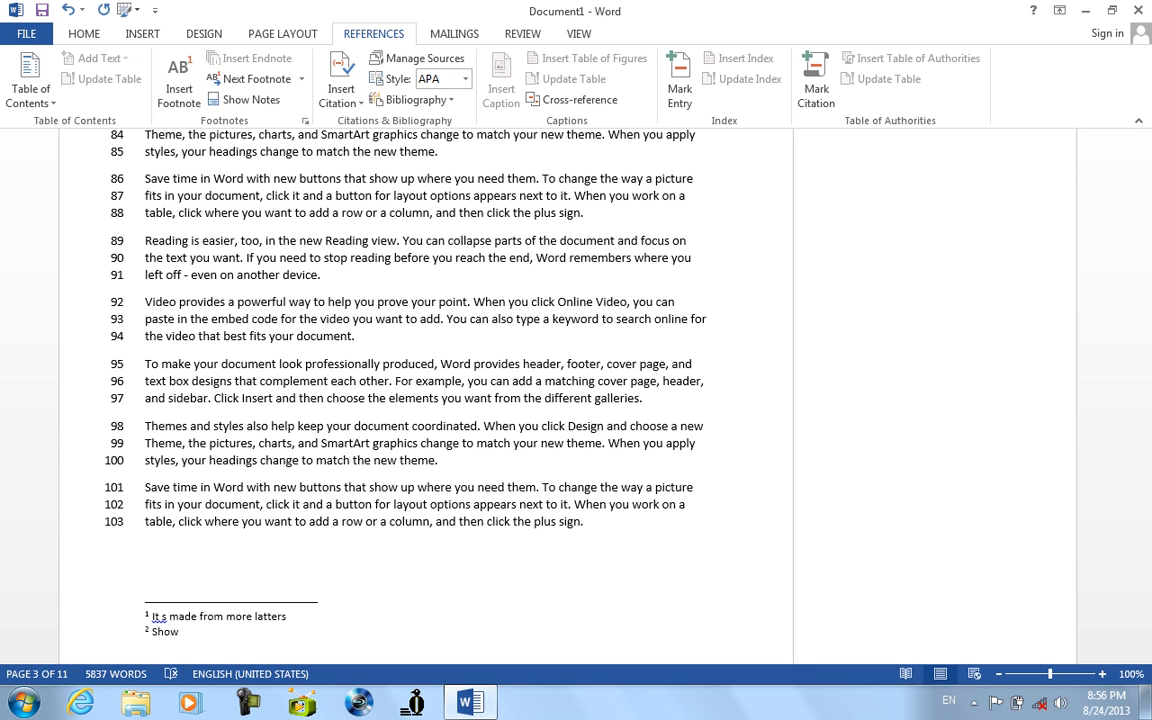
Step: Insert an endnote reading "Get from internet" on the word "Online" on line 92
double_click(299, 302)
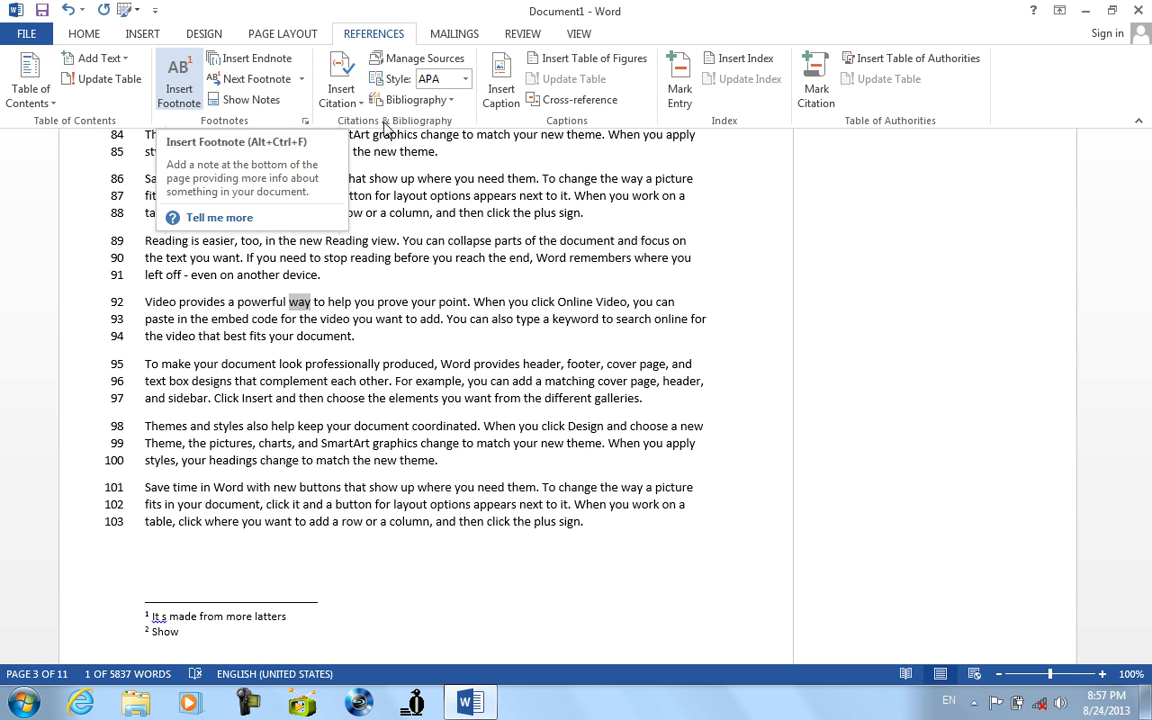
drag(596, 301, 561, 303)
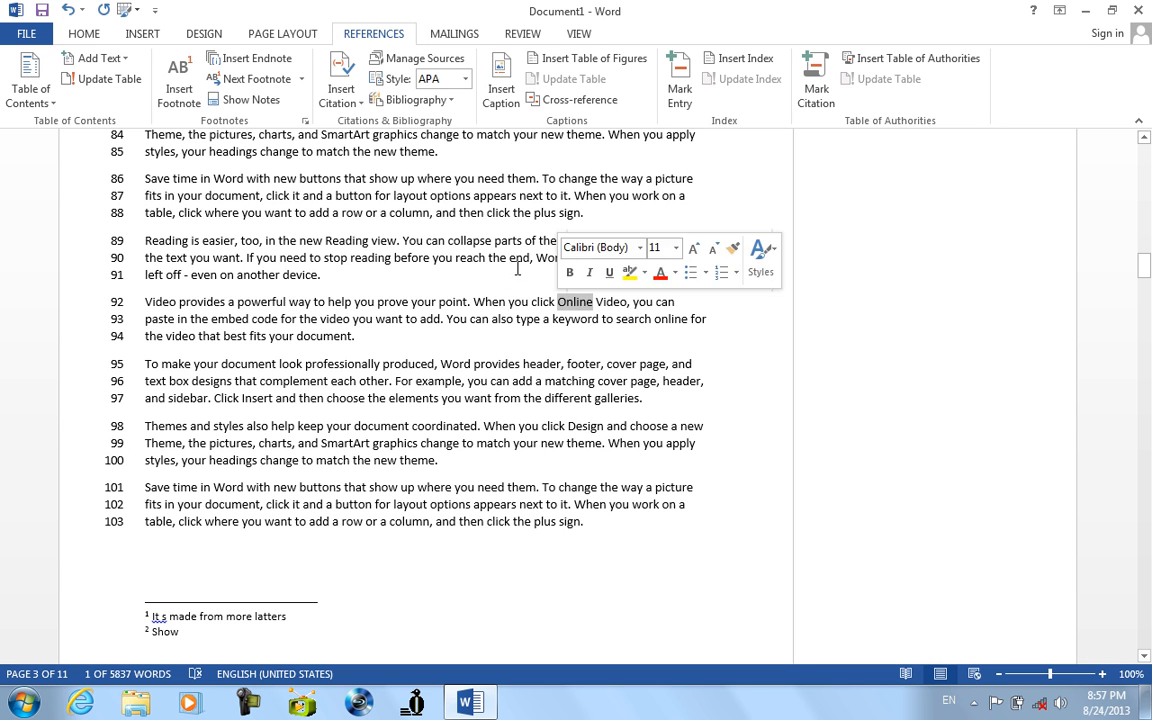
click(245, 58)
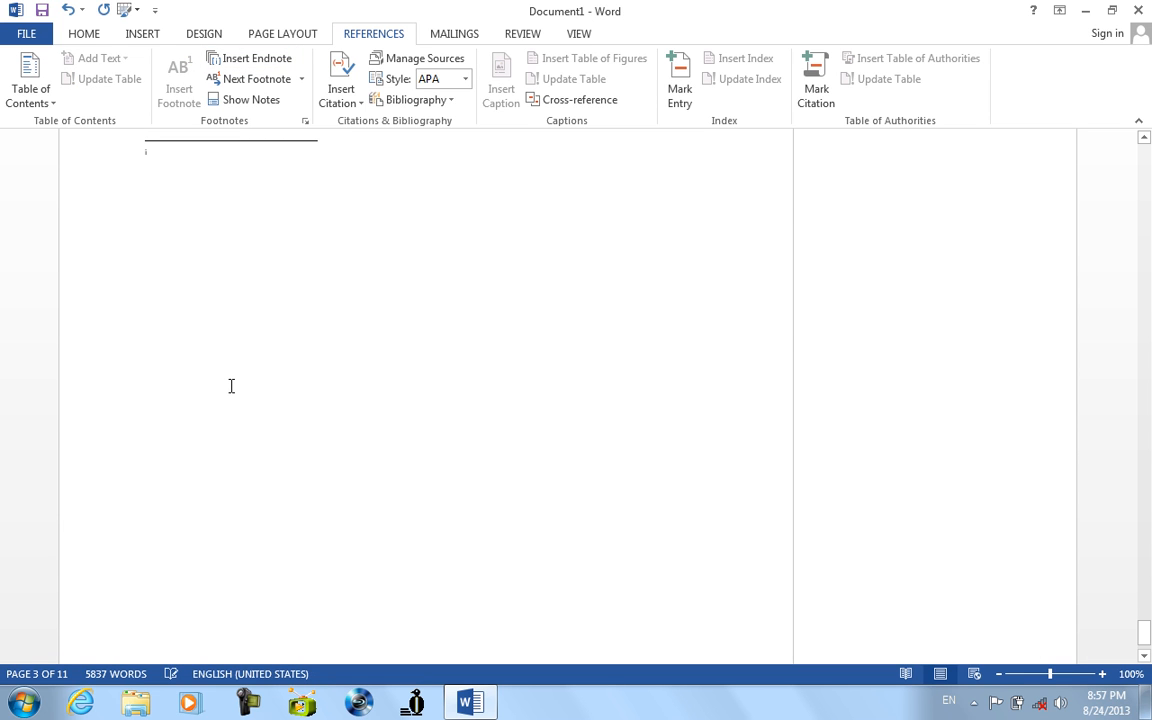
text(Get from internet)
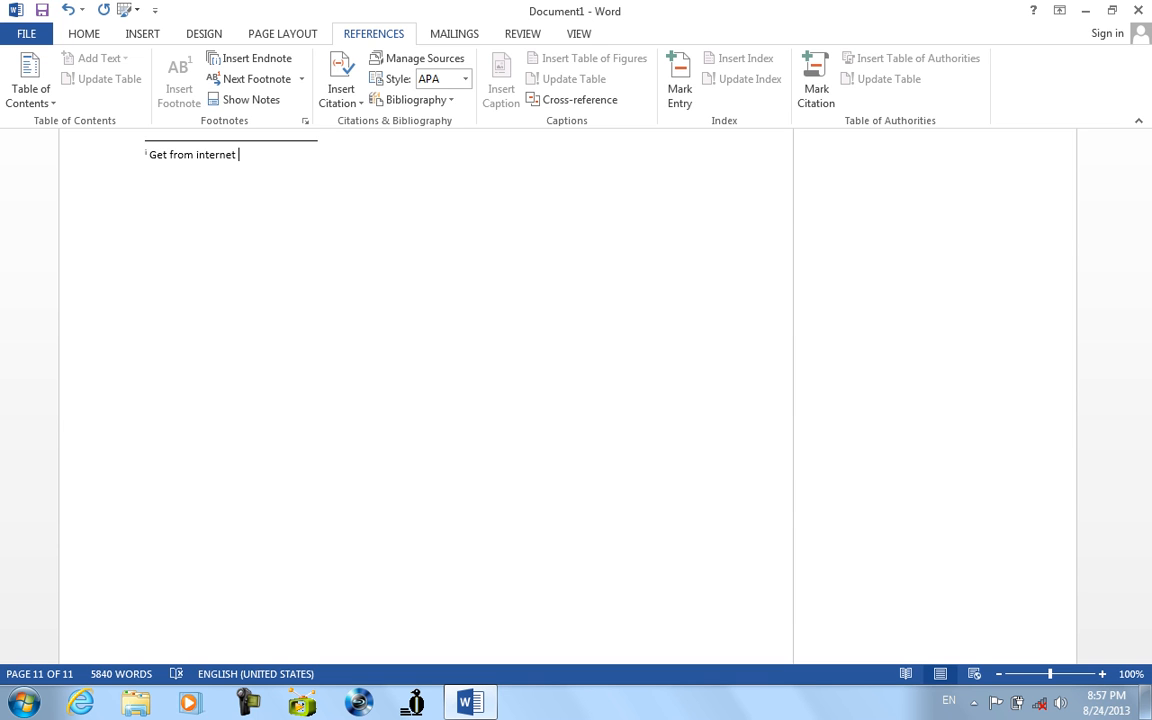
Step: Go to footnote 1 and footnote 2 with Go To, keeping the dialog clear of the footnoted text
click(84, 34)
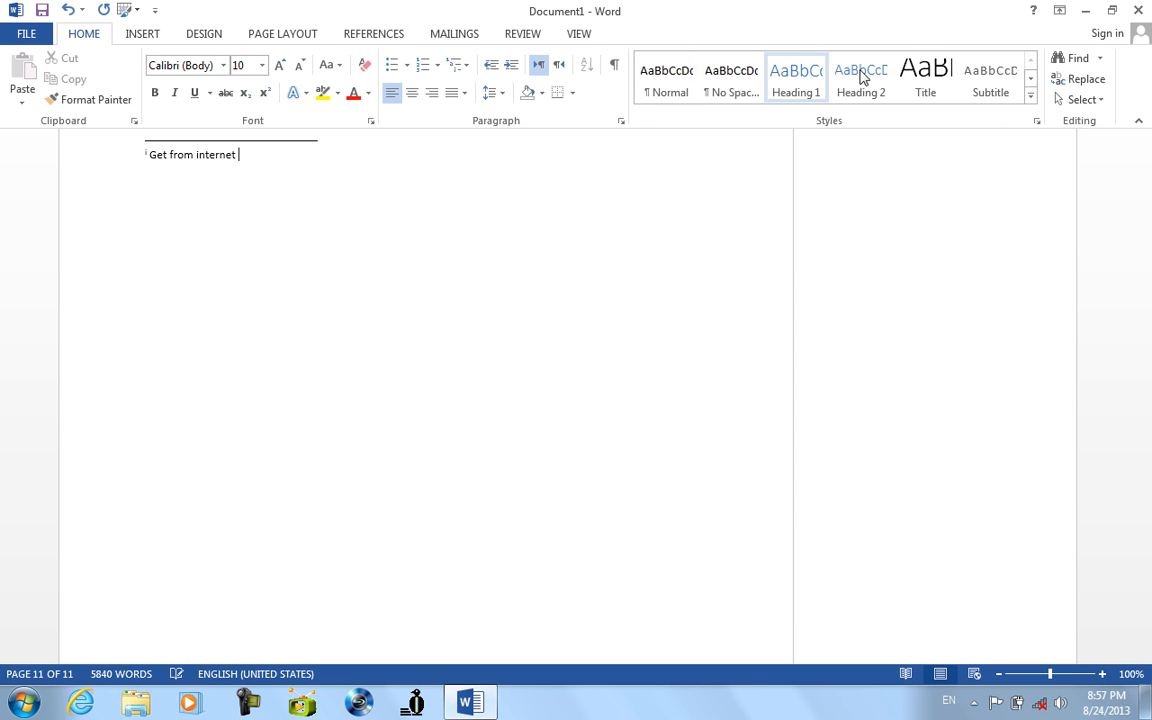
click(1100, 58)
click(1068, 124)
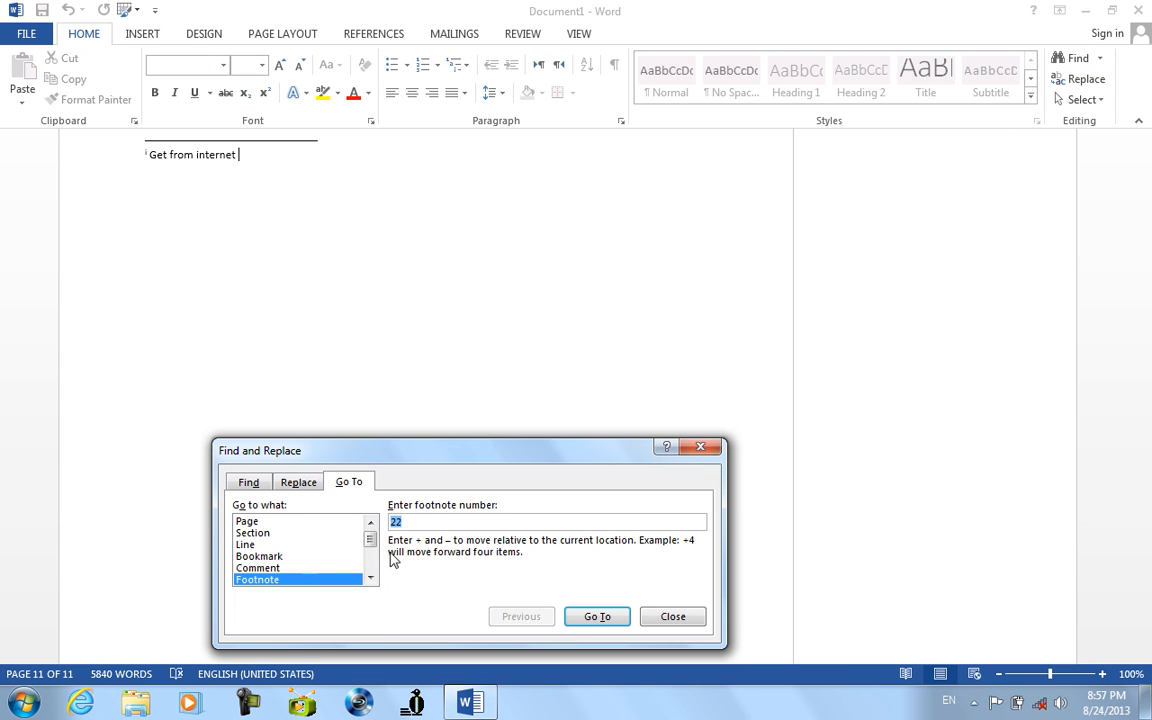
text(1)
click(590, 617)
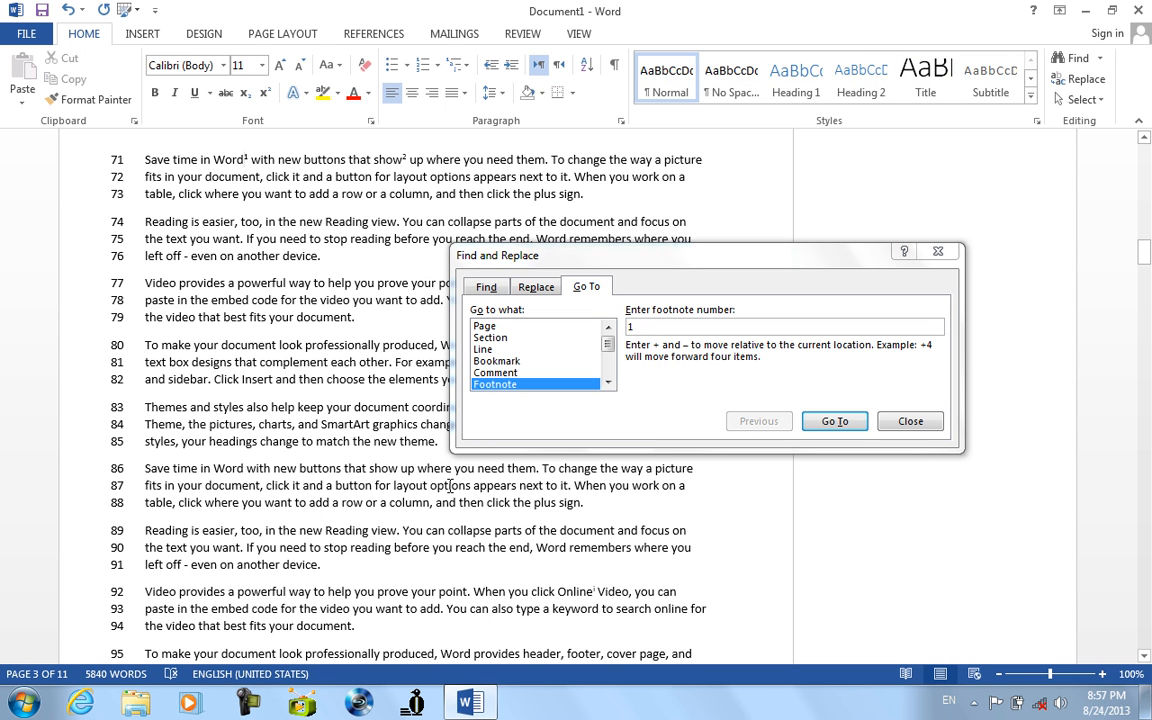
click(820, 428)
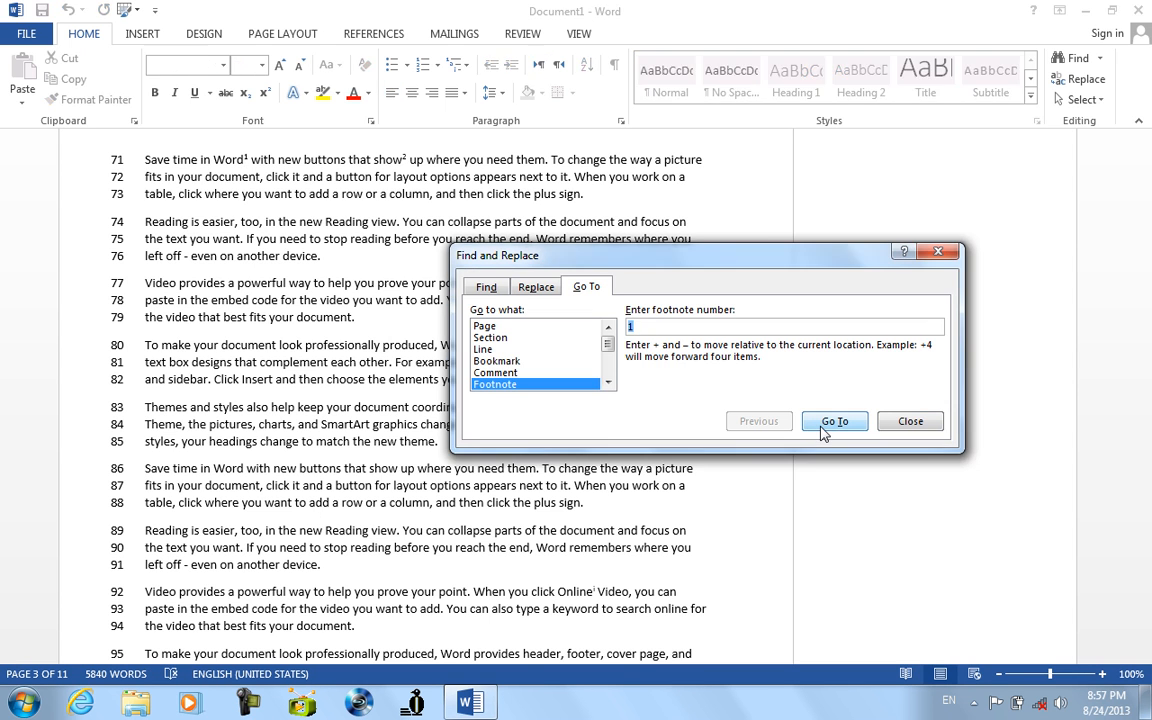
text(2)
click(823, 430)
Step: Switch the Go To target to Endnote and go to the next endnote
click(607, 384)
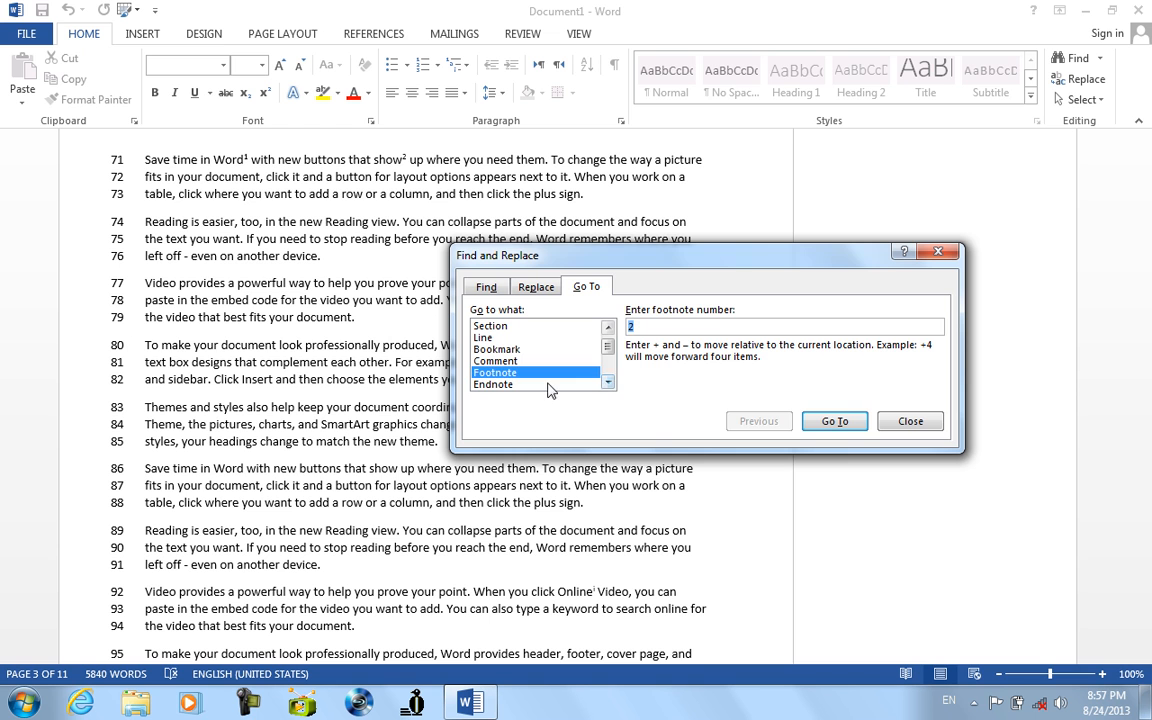
click(495, 384)
click(838, 423)
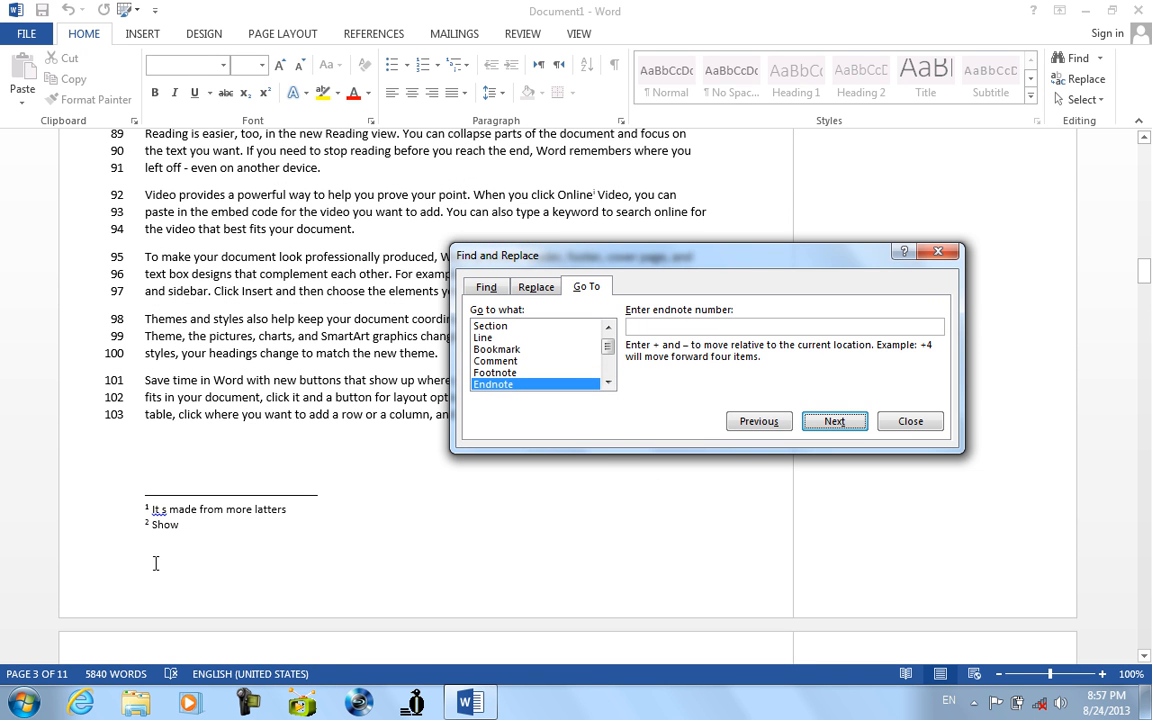
Step: Examine the remaining Go To targets, select Field, and close the dialog
click(608, 383)
click(608, 383)
click(608, 383)
click(608, 383)
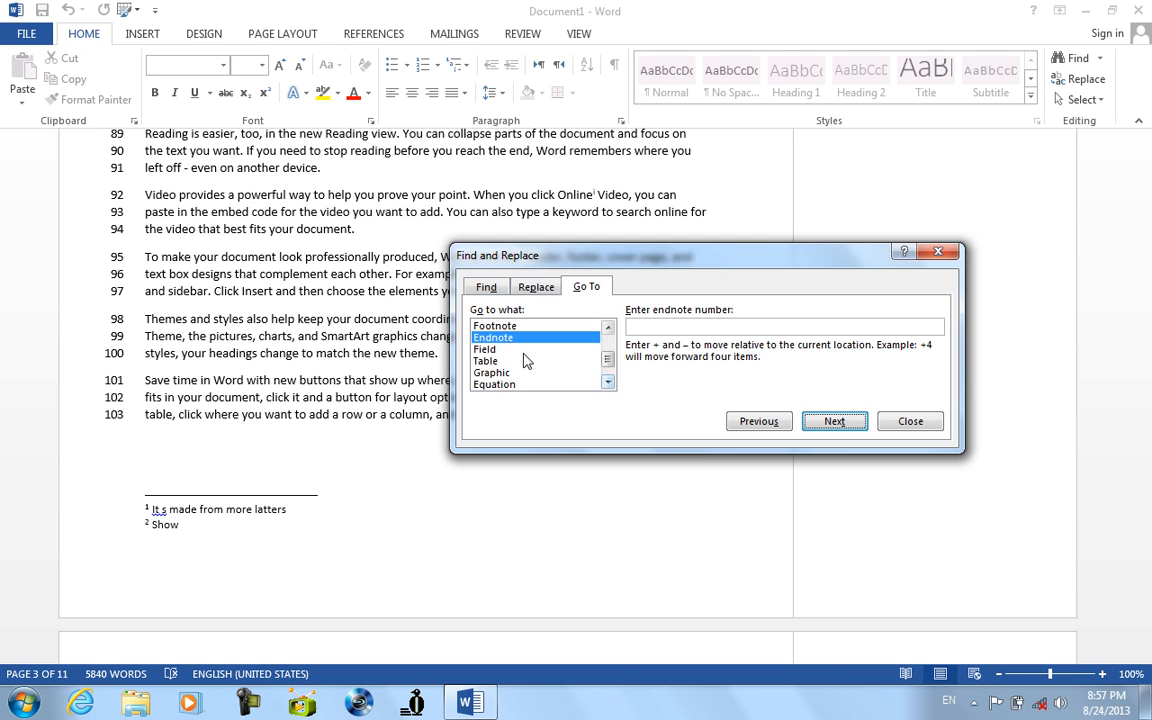
click(486, 349)
click(897, 423)
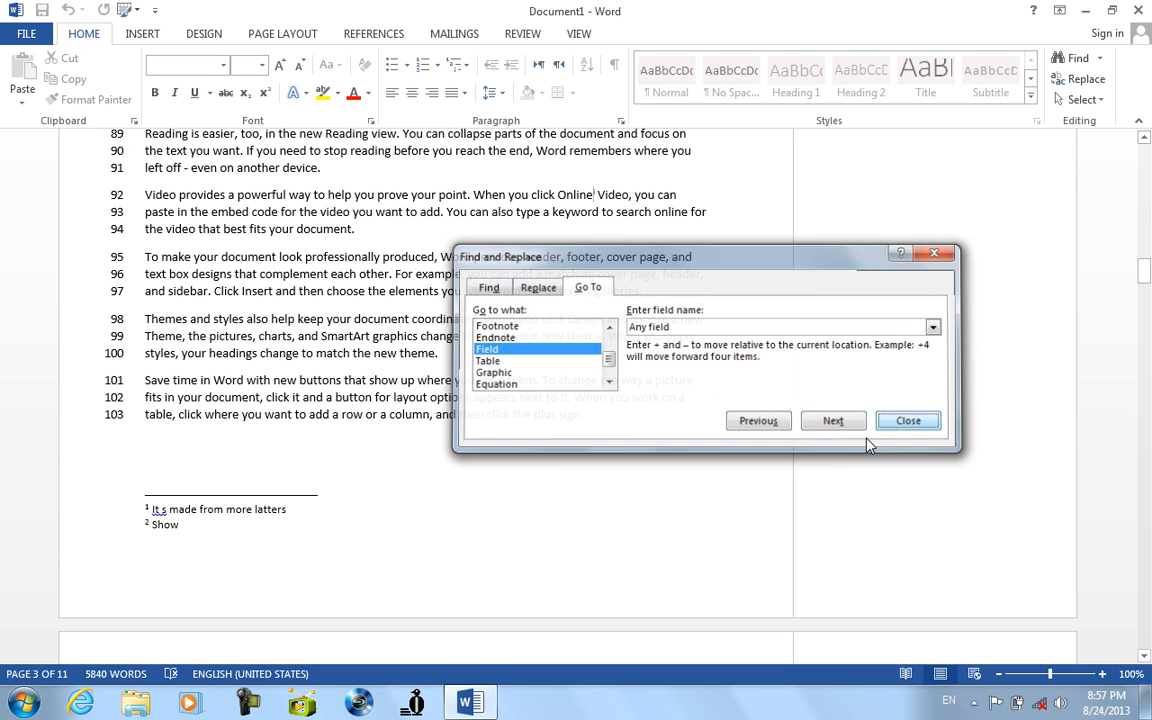
Step: Insert a formula field with the expression =4=4 after the word "Online" on line 92
click(142, 33)
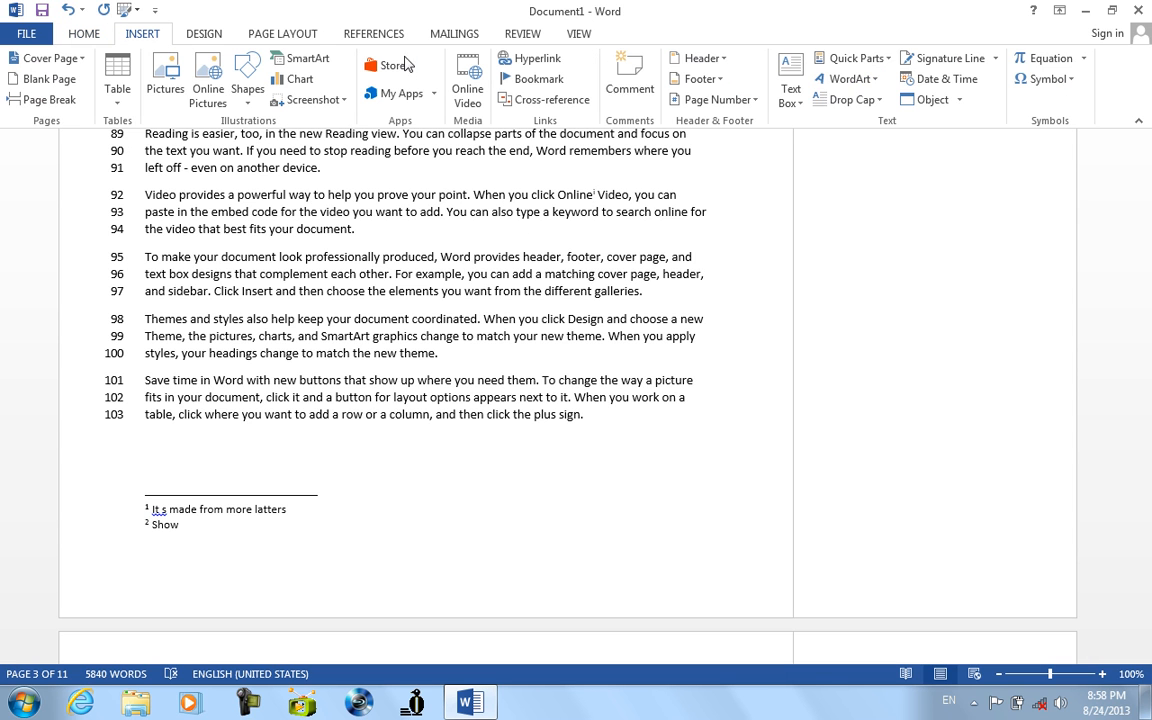
click(885, 58)
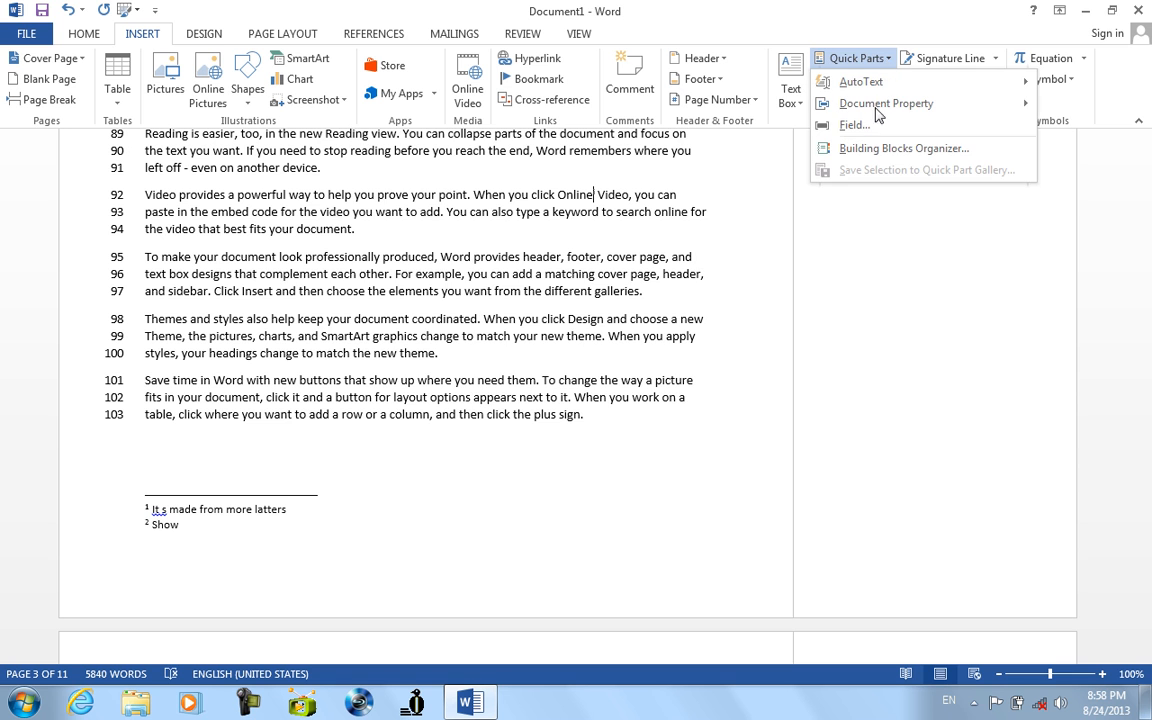
click(850, 114)
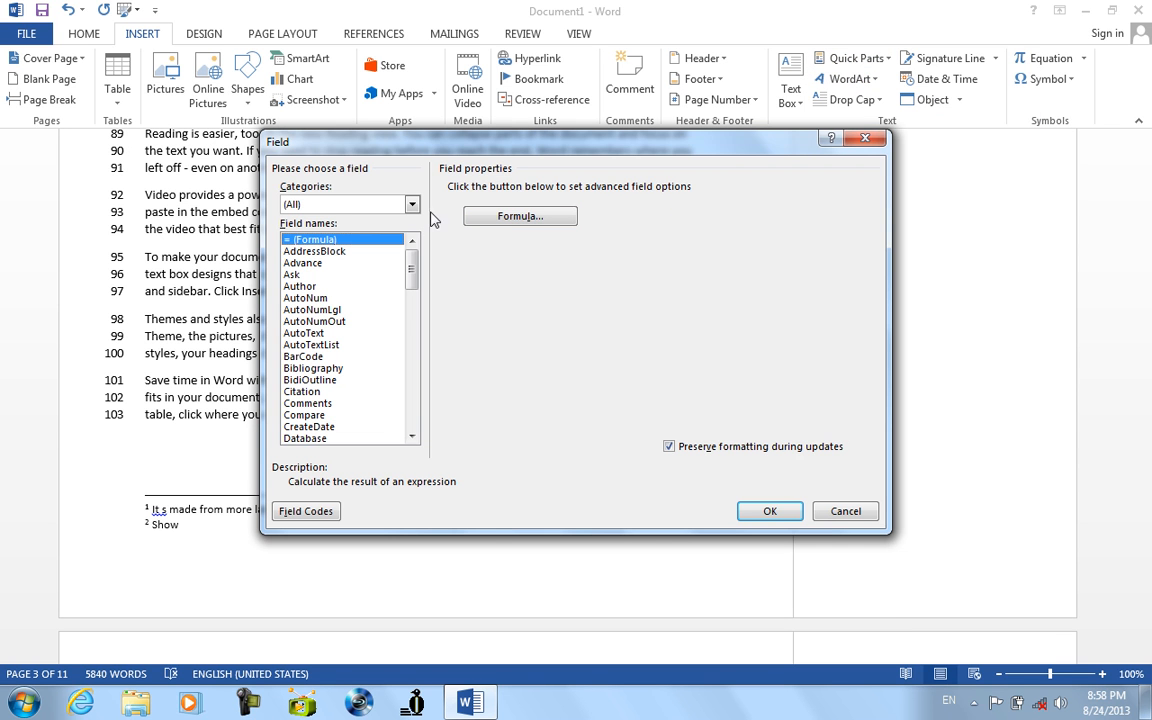
click(505, 218)
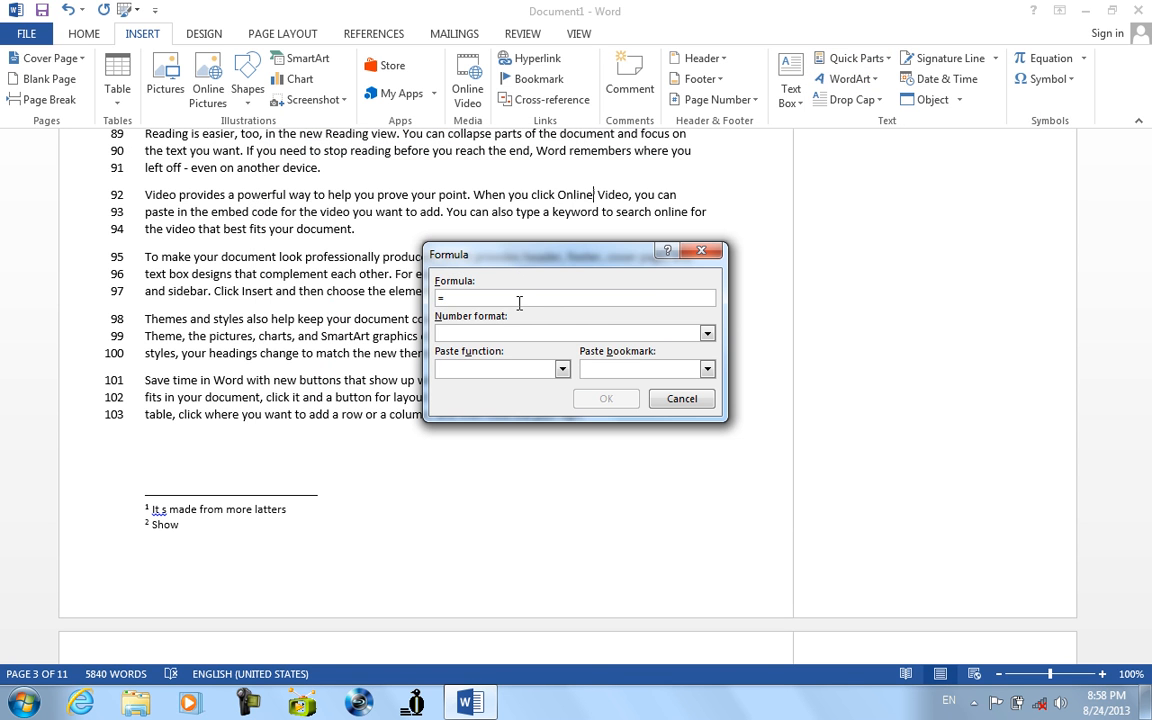
text(4=4)
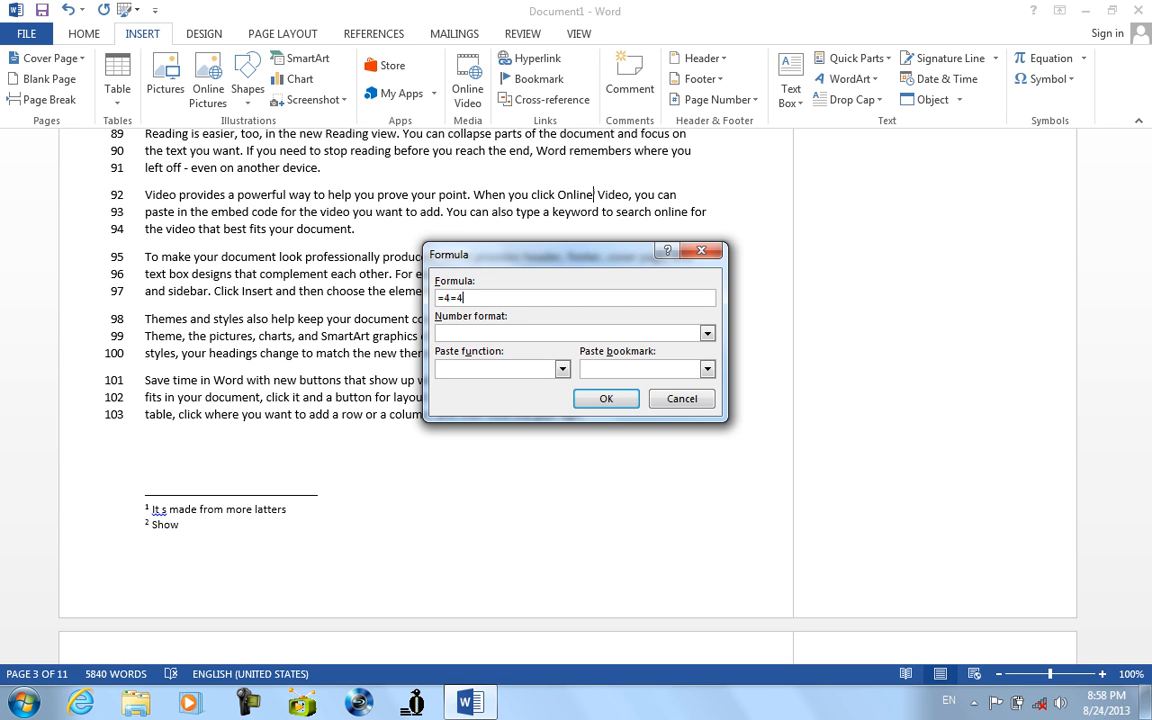
click(603, 406)
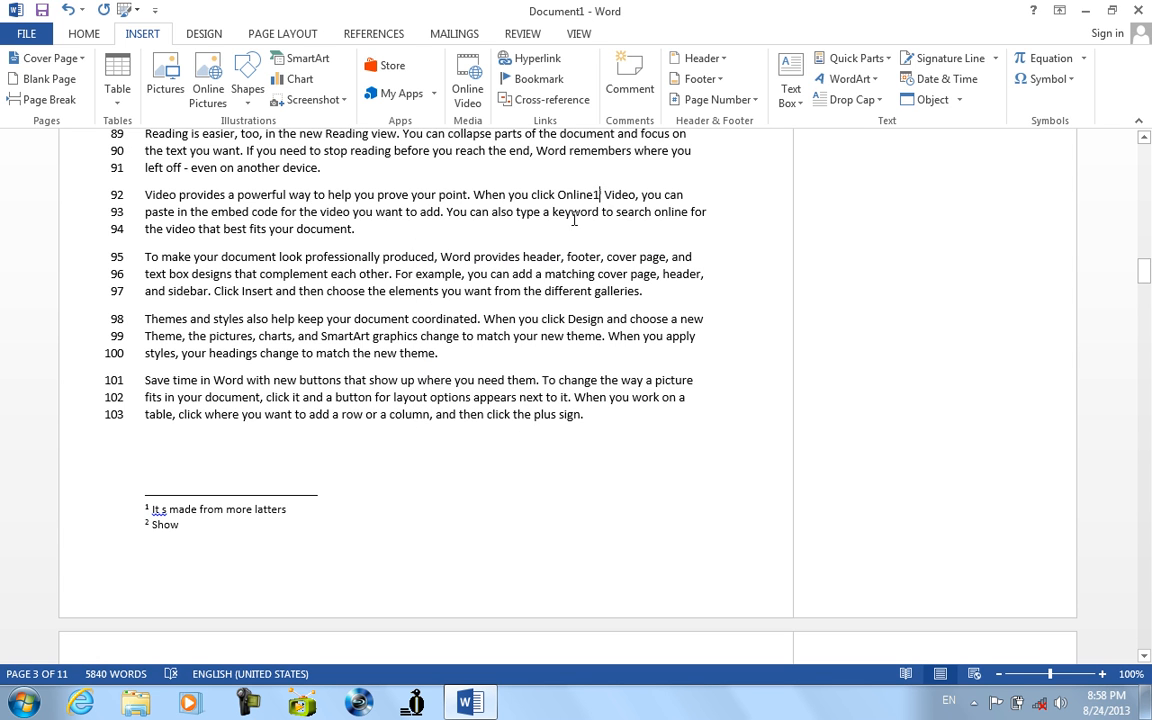
Step: Add a blank paragraph below line 91 and try to insert a formula field with the expression 4+4 there
click(329, 171)
key(Return)
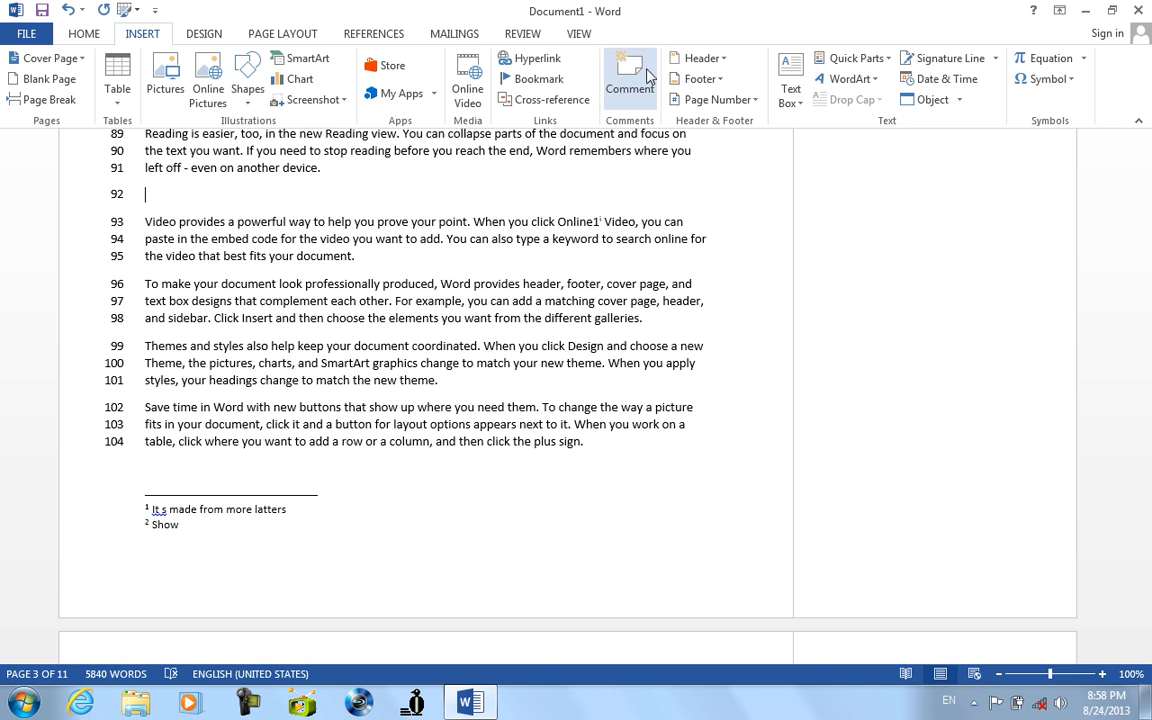
click(857, 58)
click(863, 133)
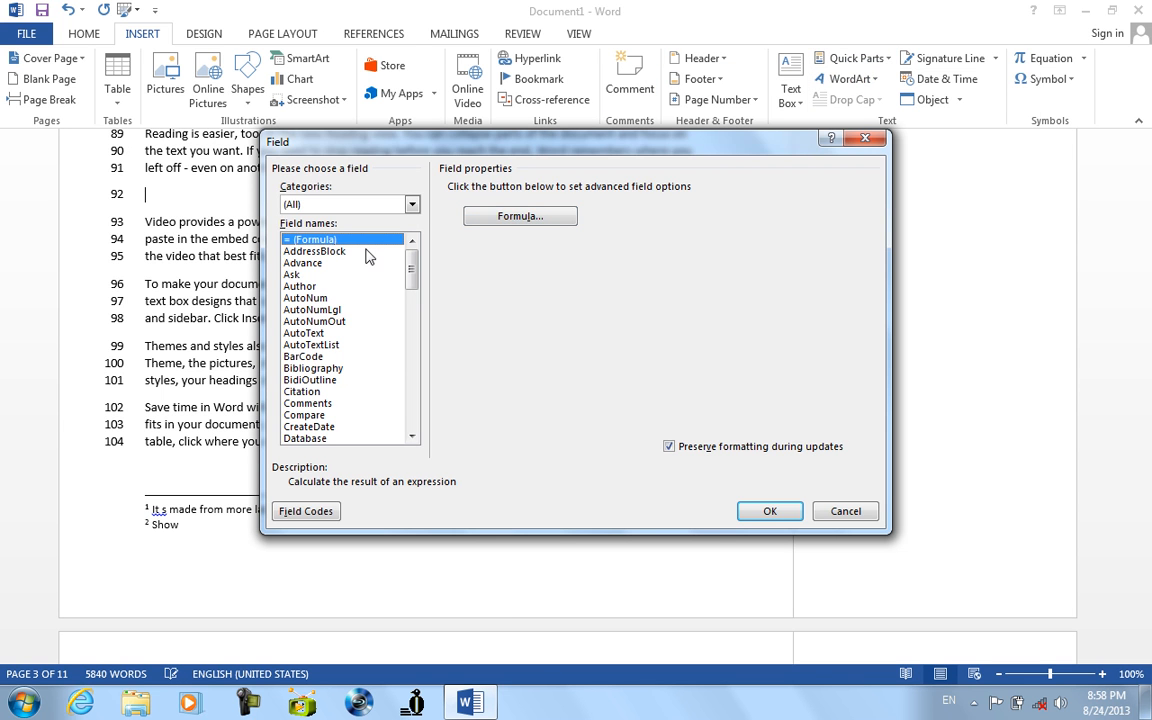
click(515, 217)
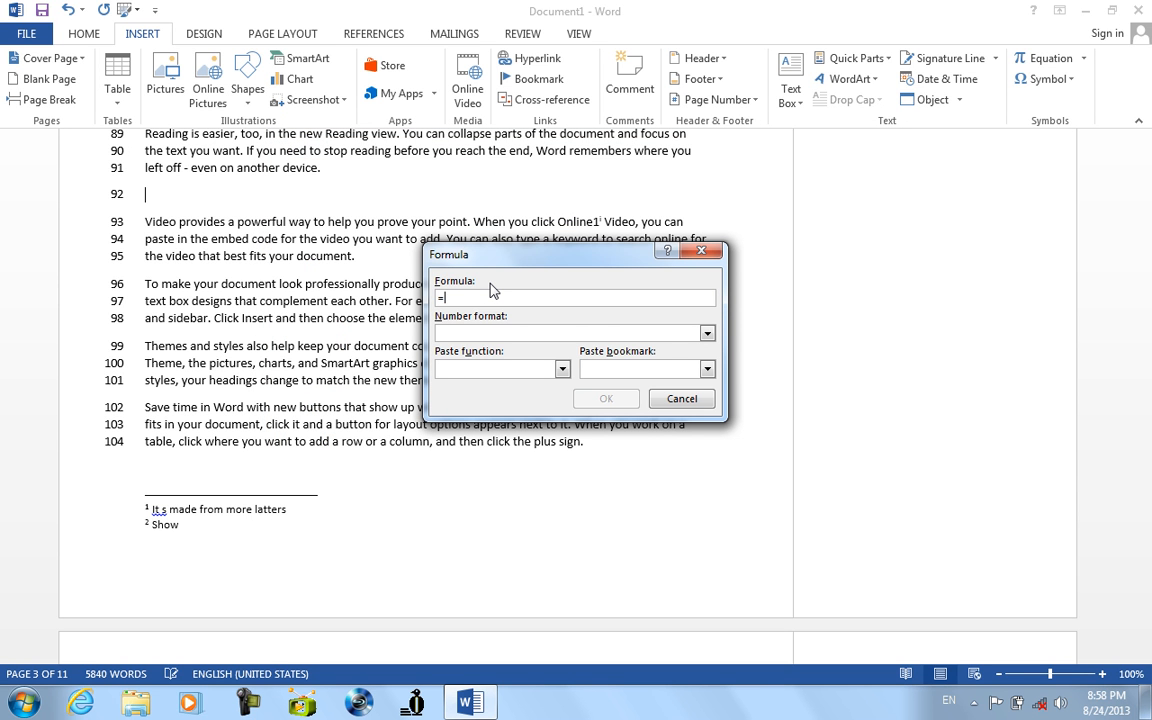
key(BackSpace)
text(4+4)
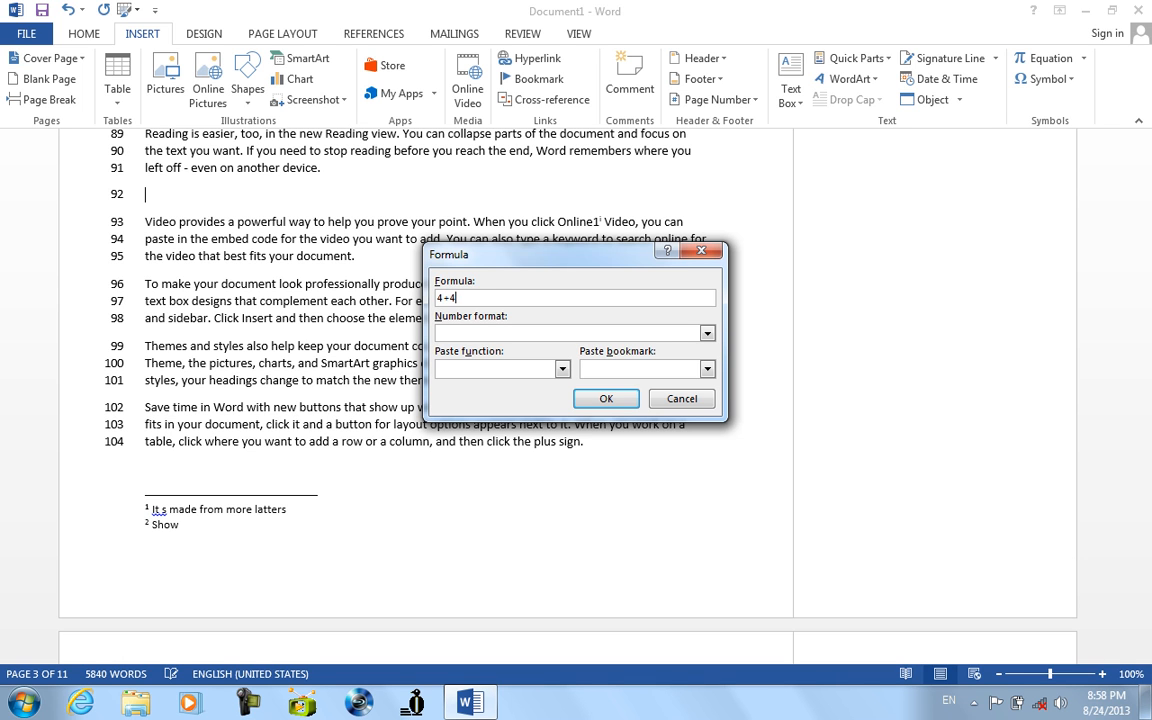
click(605, 398)
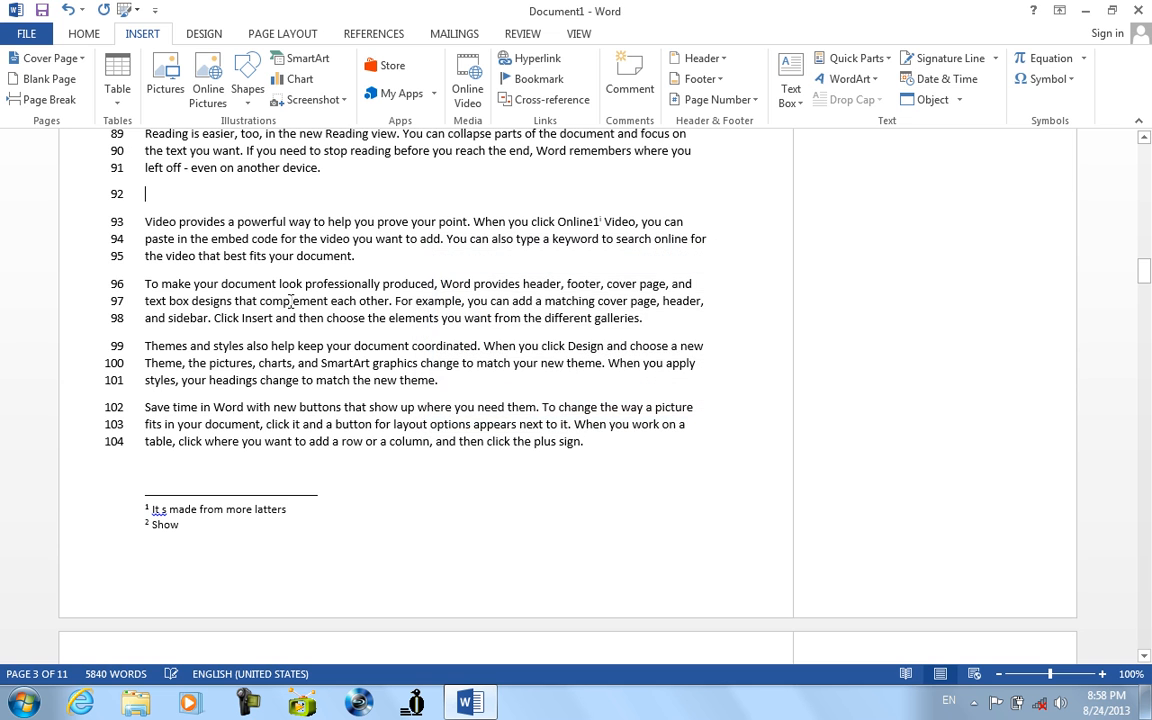
Step: Insert a CreateDate field in the dddd, MMMM dd, yyyy format on the blank line 92
click(150, 195)
click(820, 57)
click(884, 122)
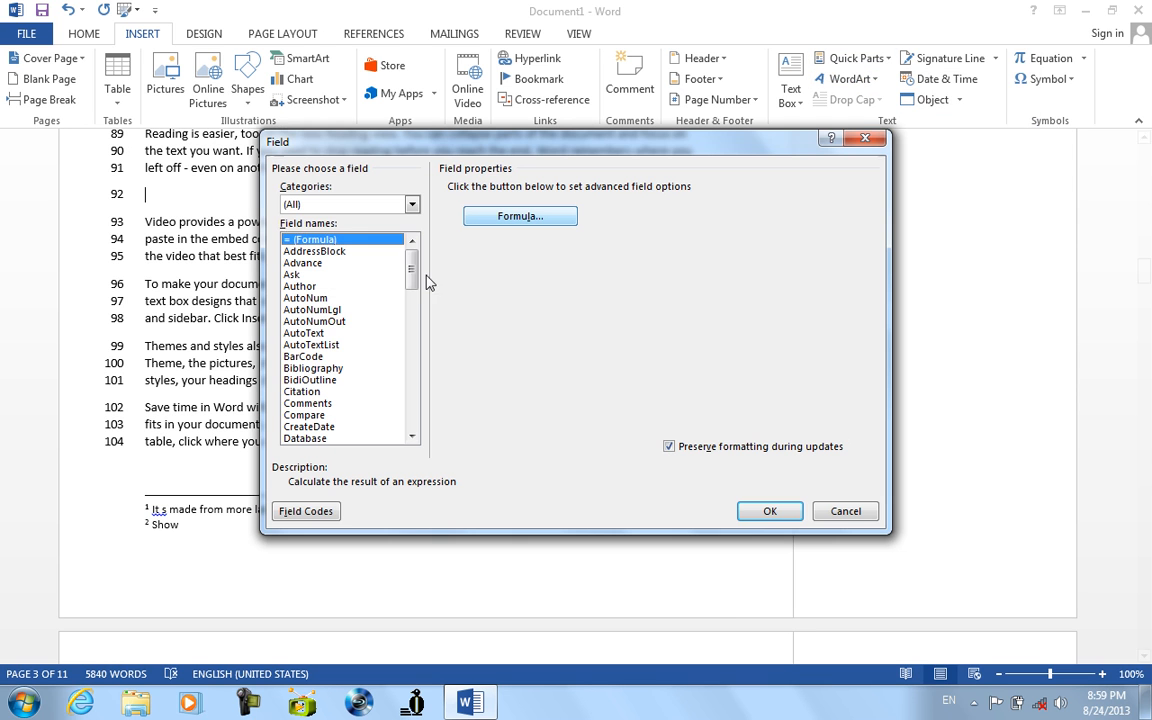
click(412, 204)
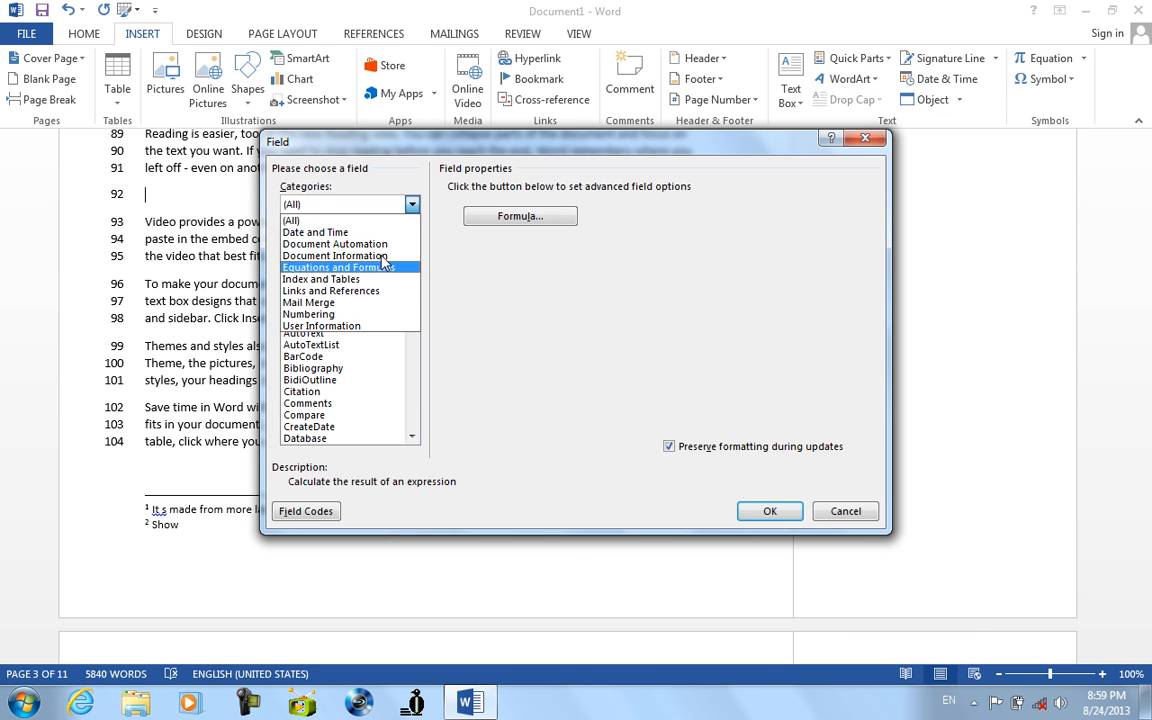
click(378, 232)
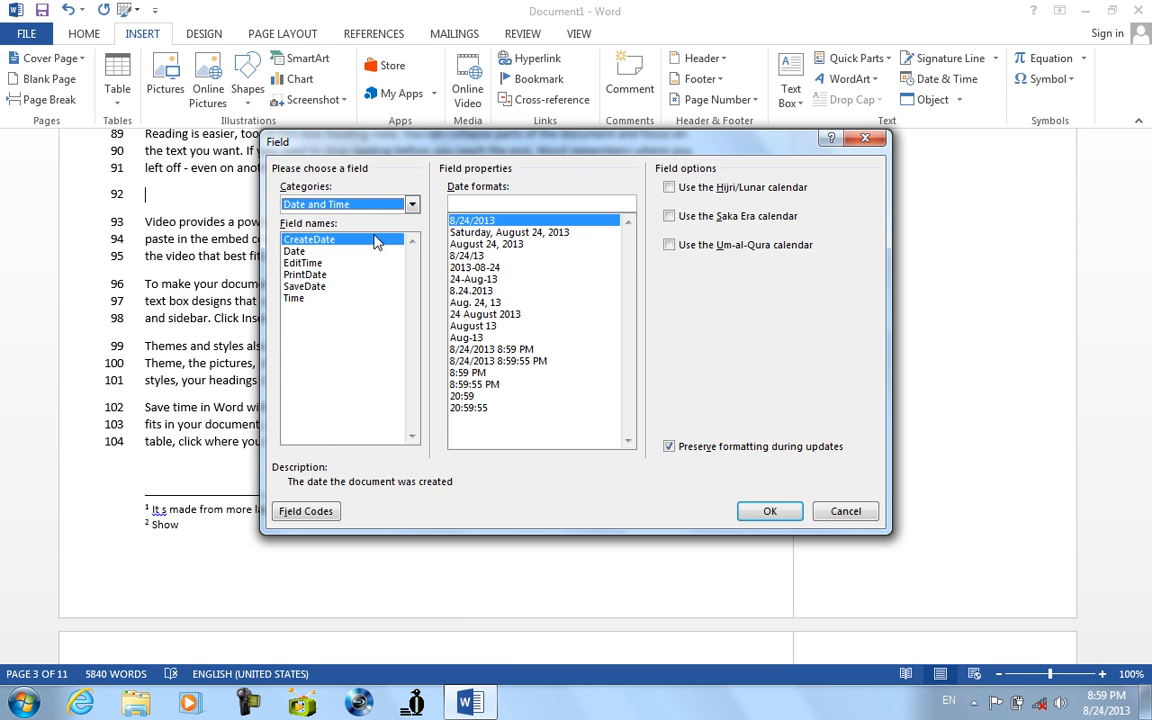
click(481, 233)
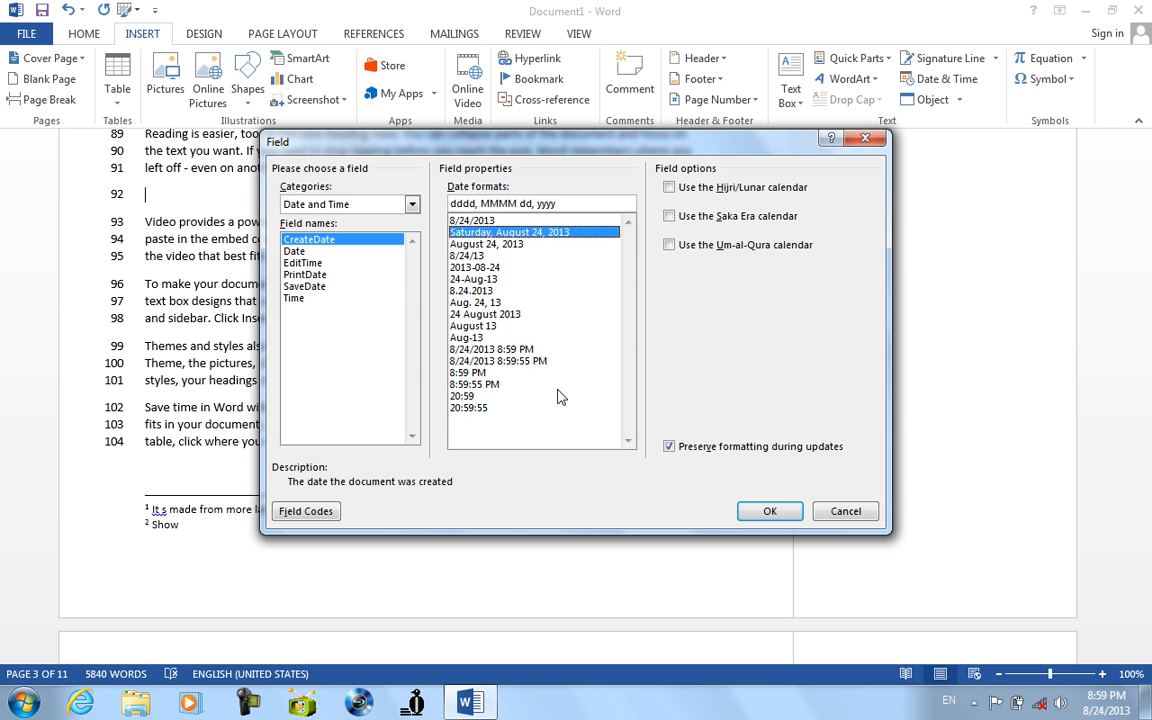
click(766, 511)
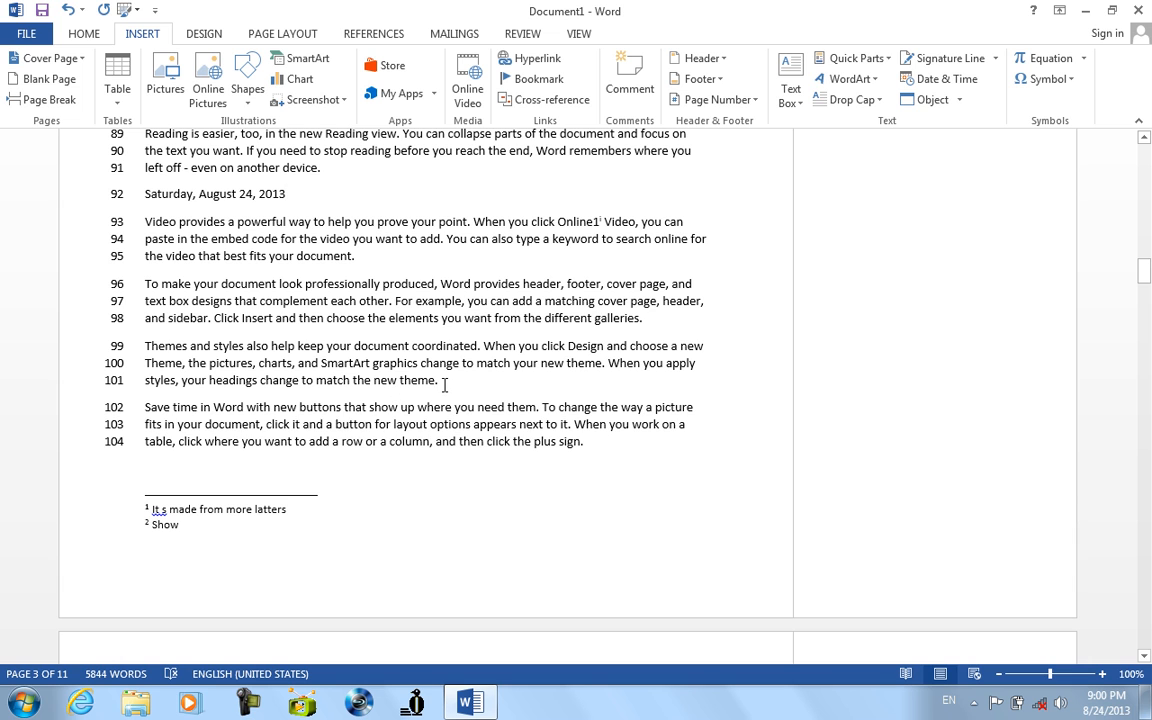
Step: Add a blank paragraph below line 101 and insert an AutoNum field there in the 1, 2, 3 format
key(Return)
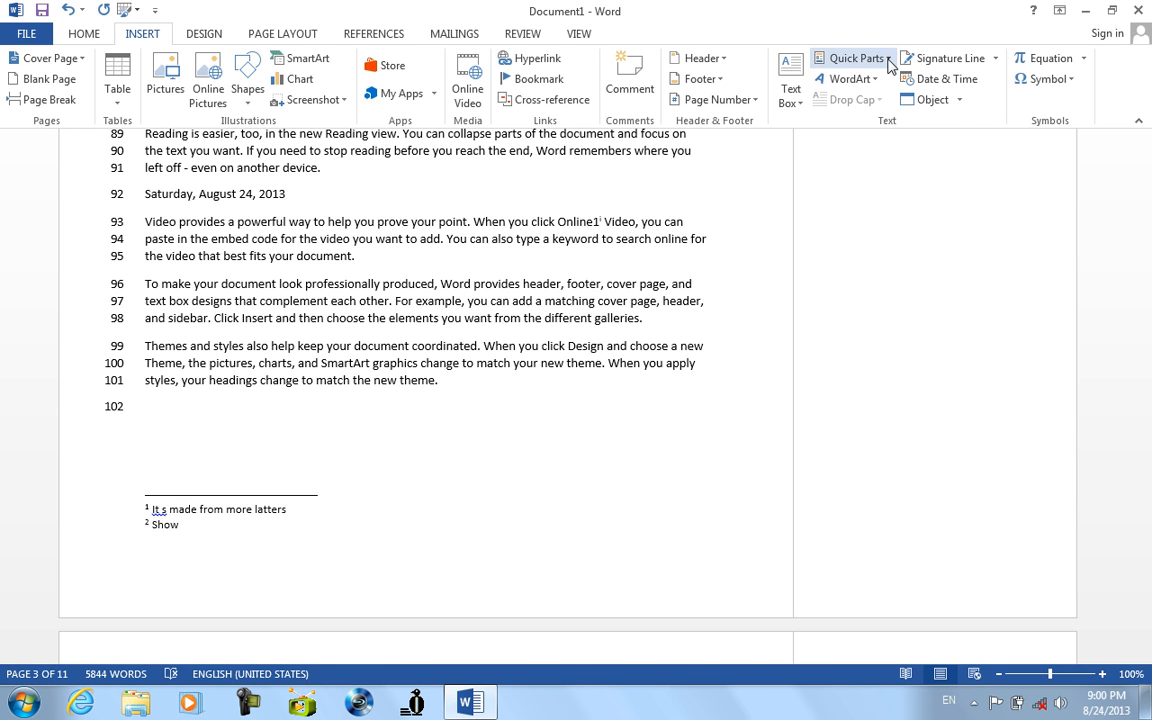
click(852, 58)
click(925, 122)
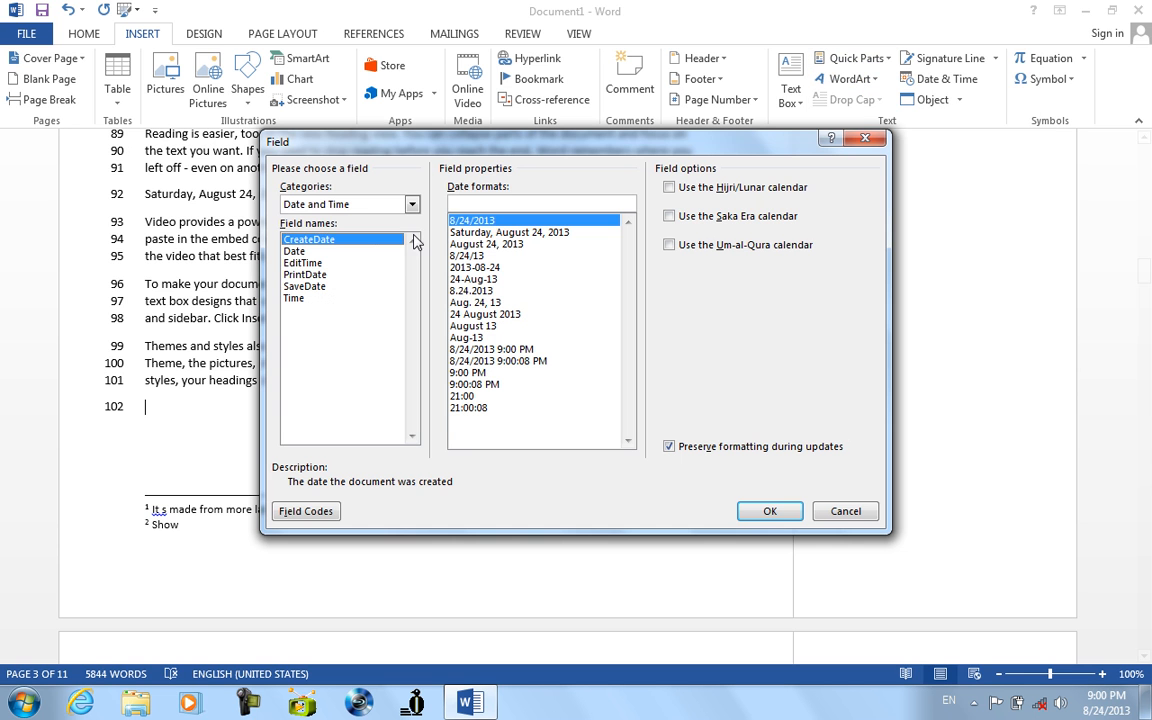
click(411, 205)
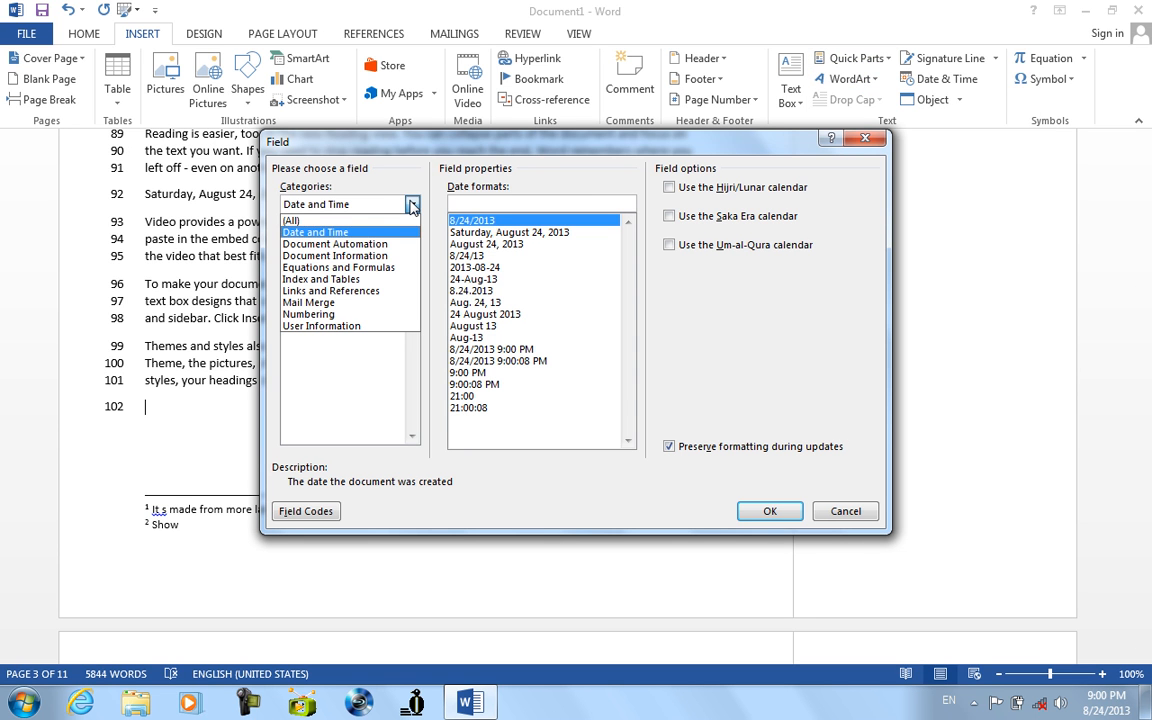
click(392, 314)
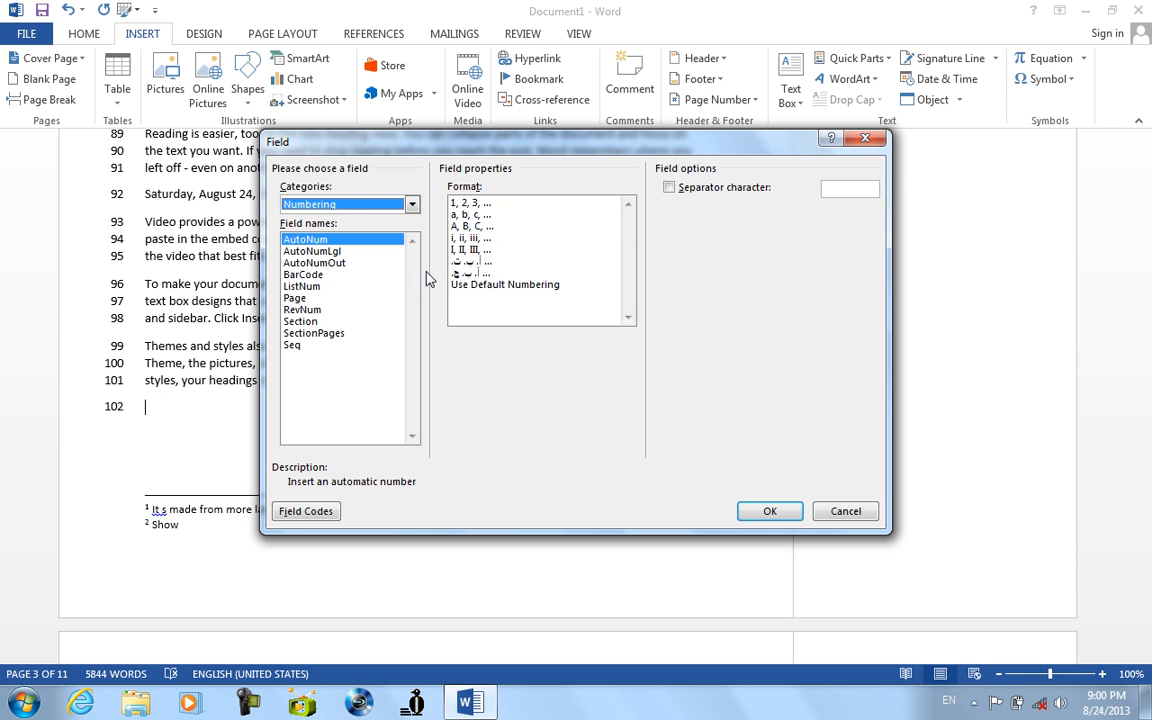
click(487, 285)
double_click(472, 203)
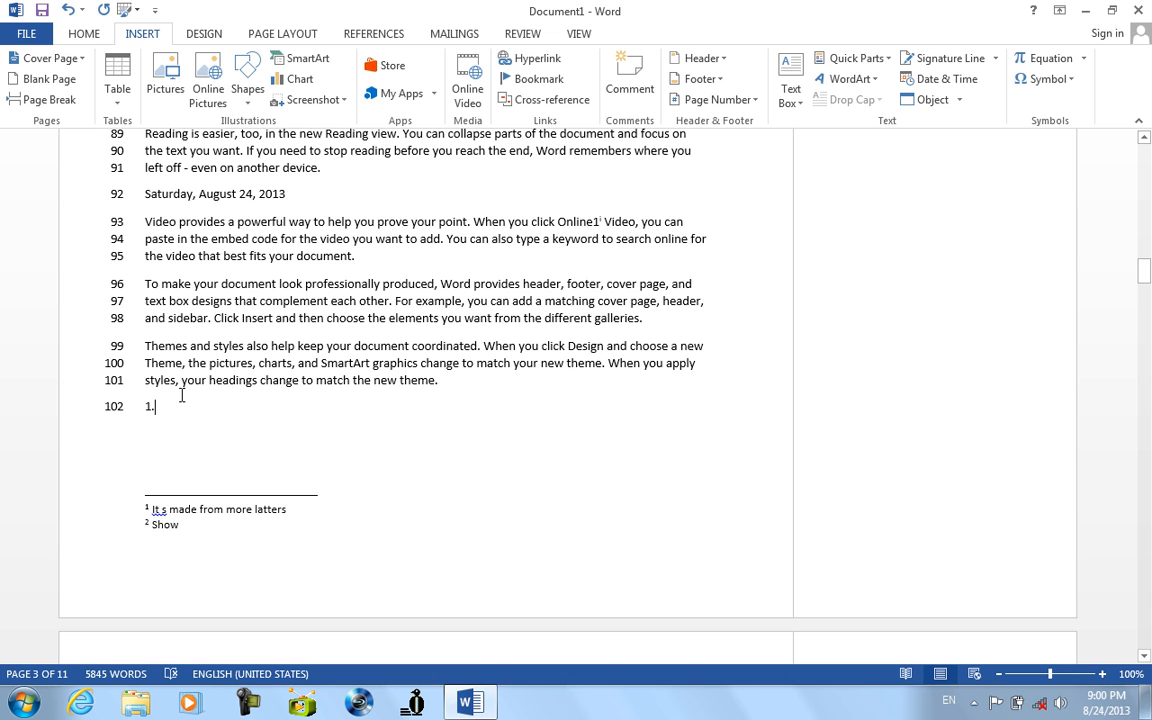
Step: Step forward and back through the document's fields with Go To set to any field
click(83, 34)
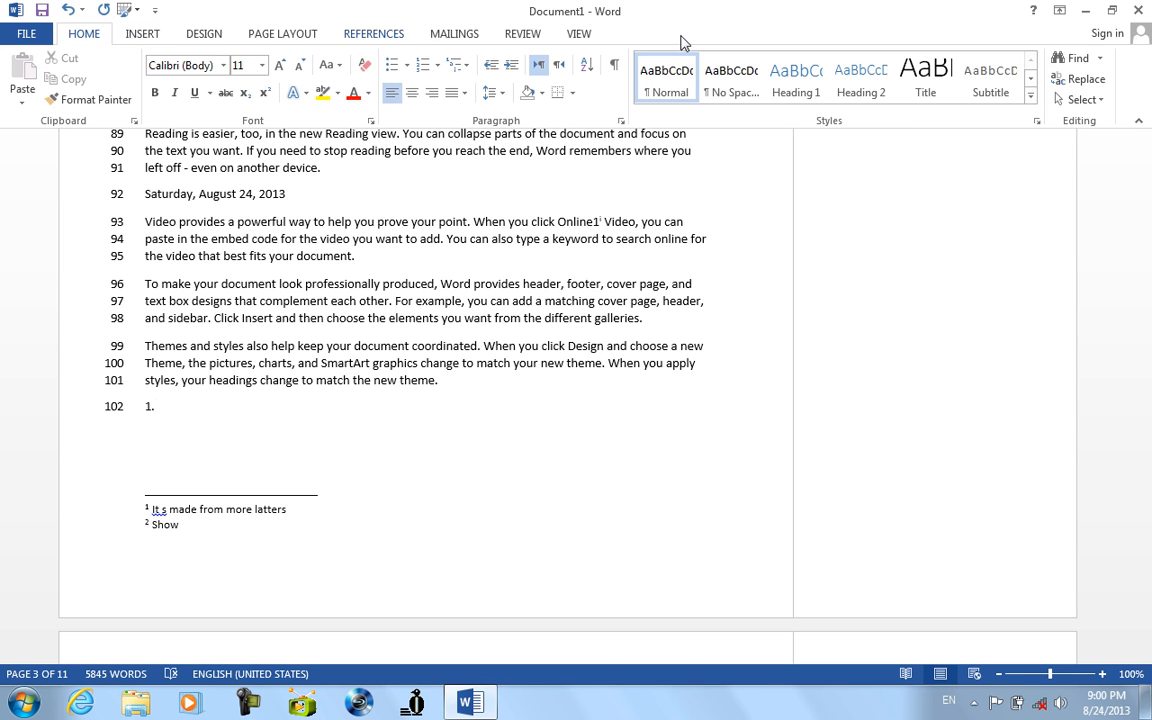
click(1099, 58)
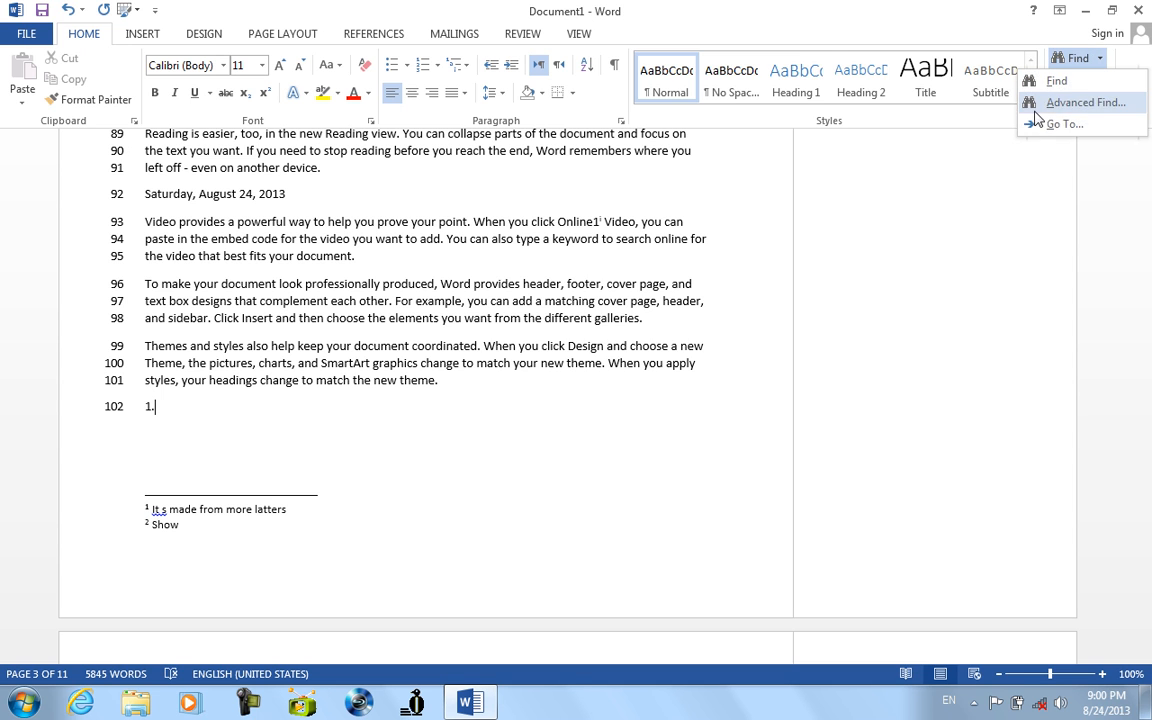
click(1062, 124)
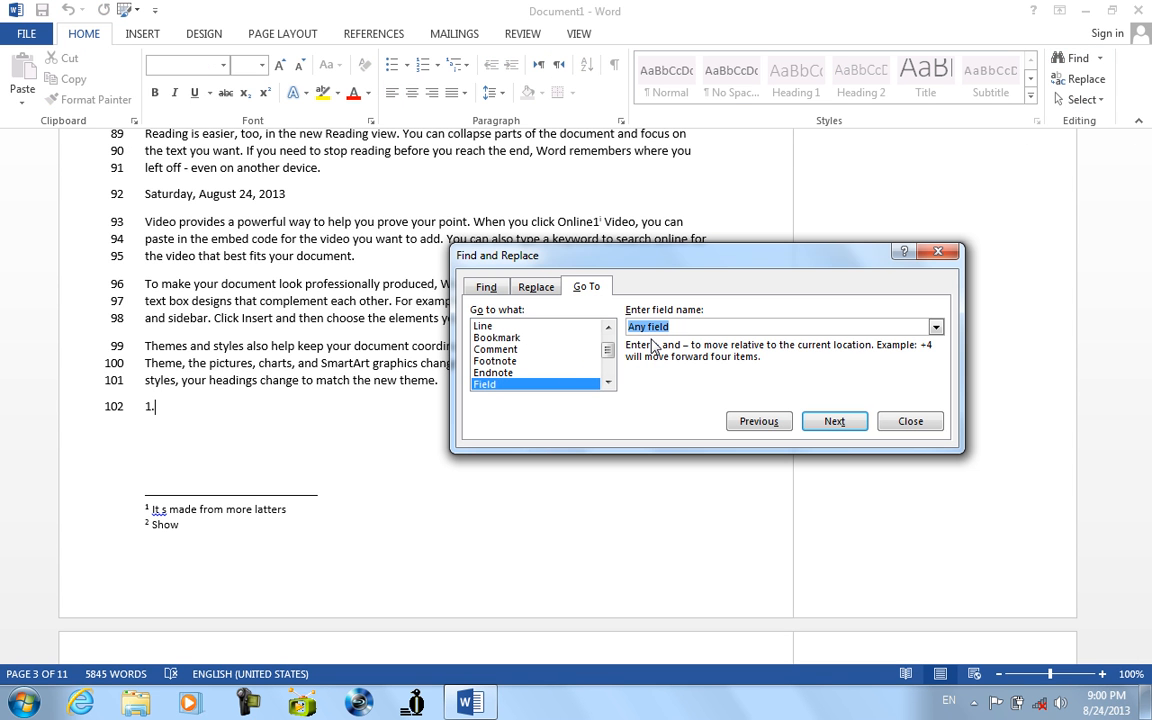
click(818, 421)
click(818, 421)
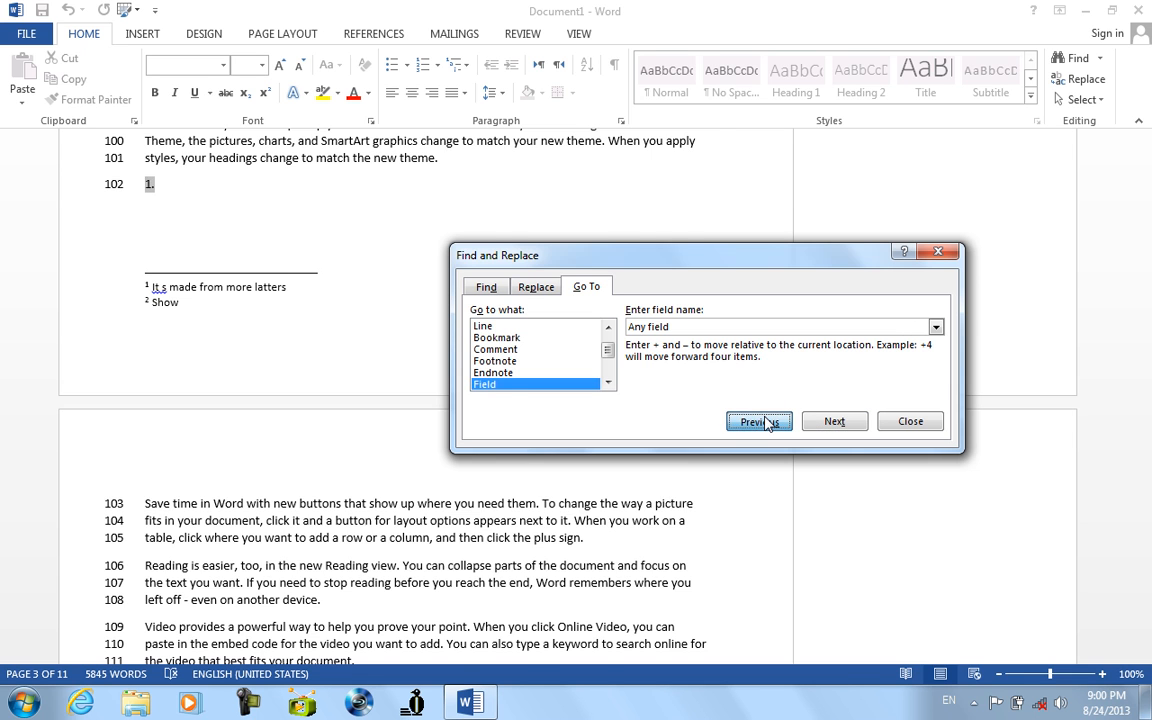
click(765, 423)
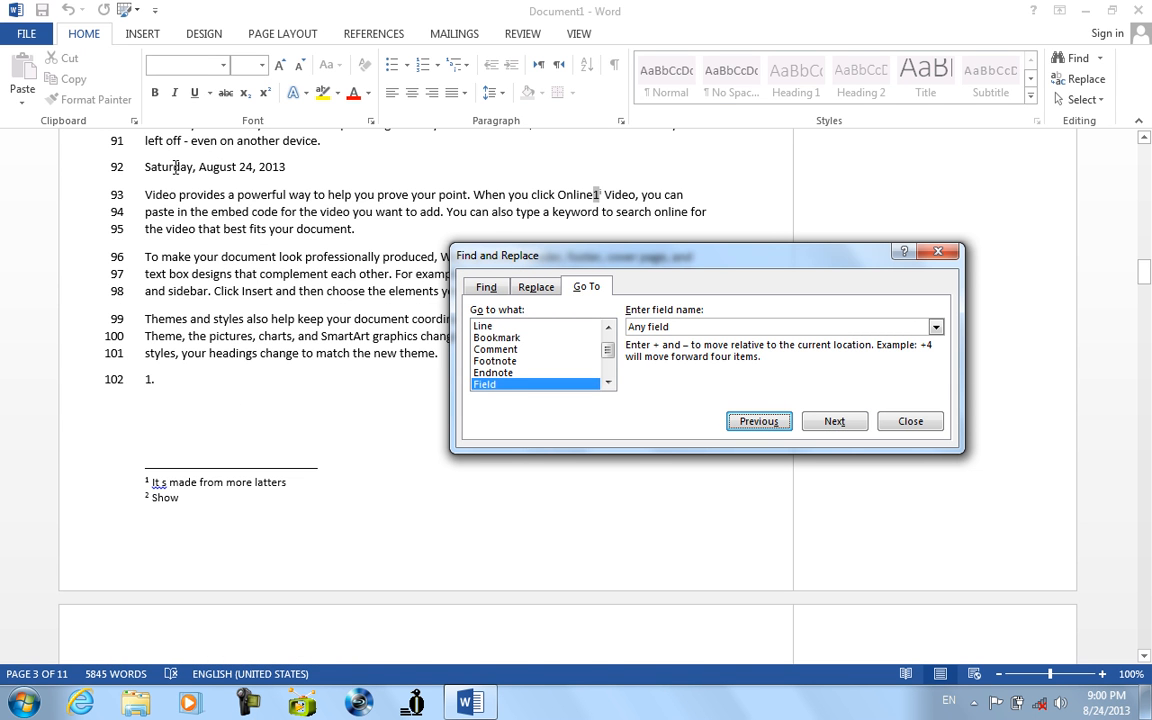
click(293, 167)
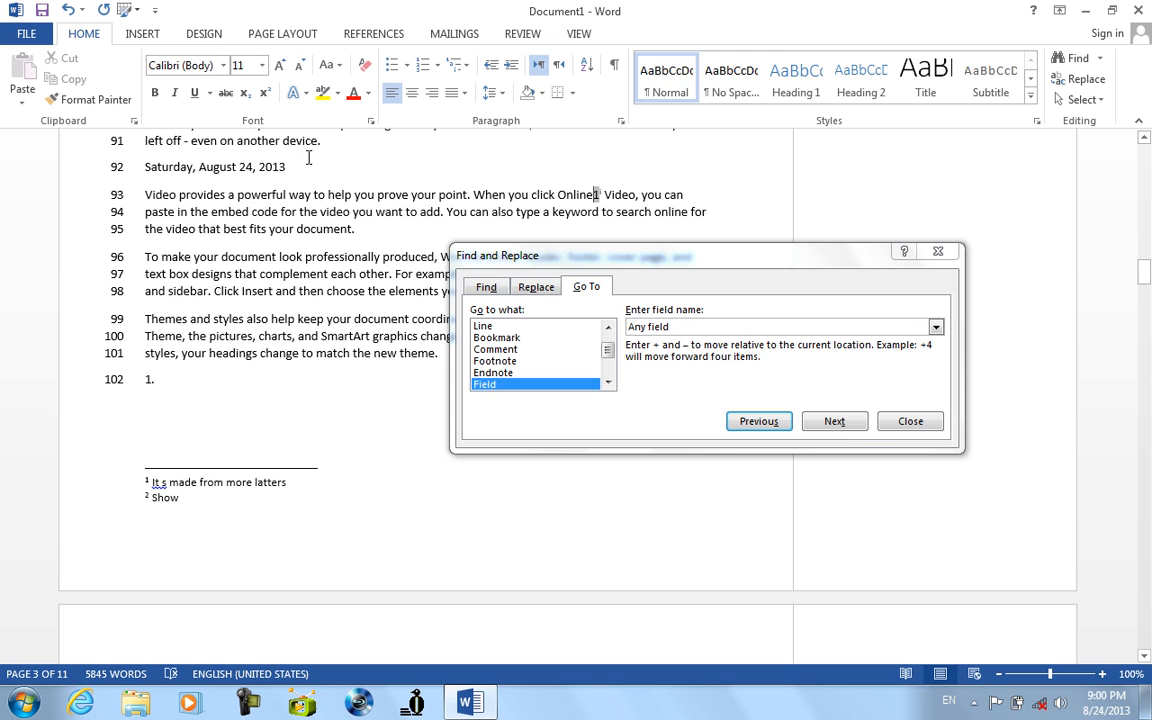
click(848, 423)
click(760, 422)
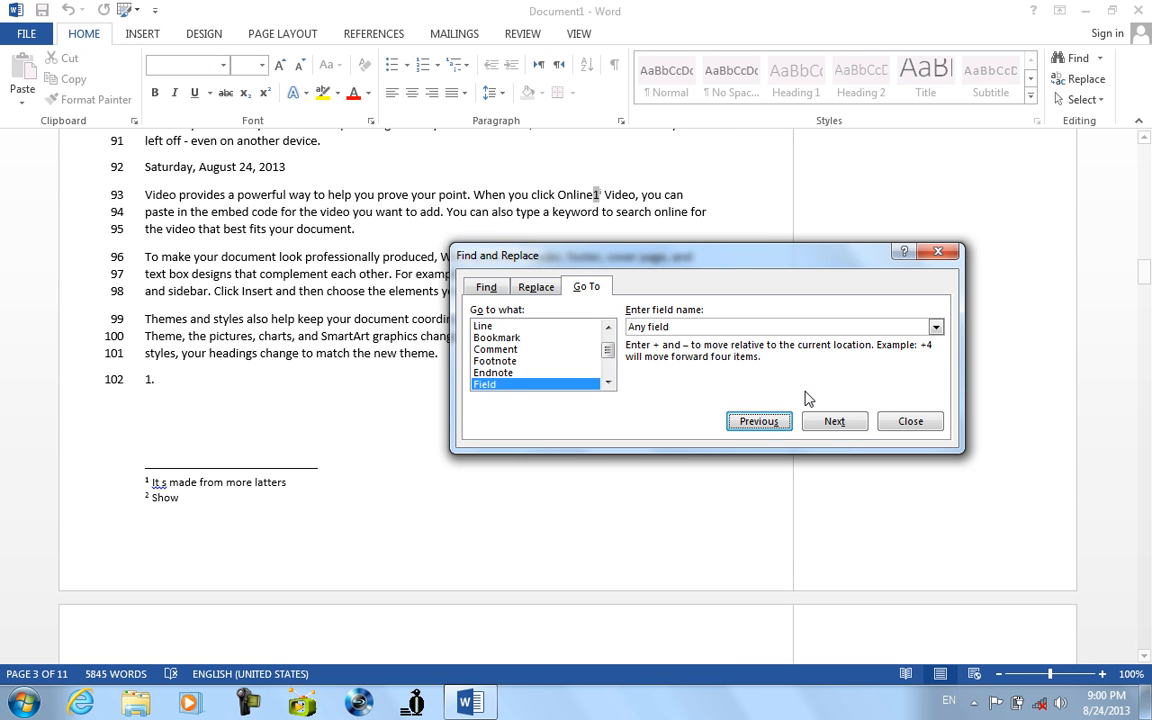
Step: Look through the Go To targets that follow Field and close the dialog
click(607, 382)
click(607, 382)
click(607, 382)
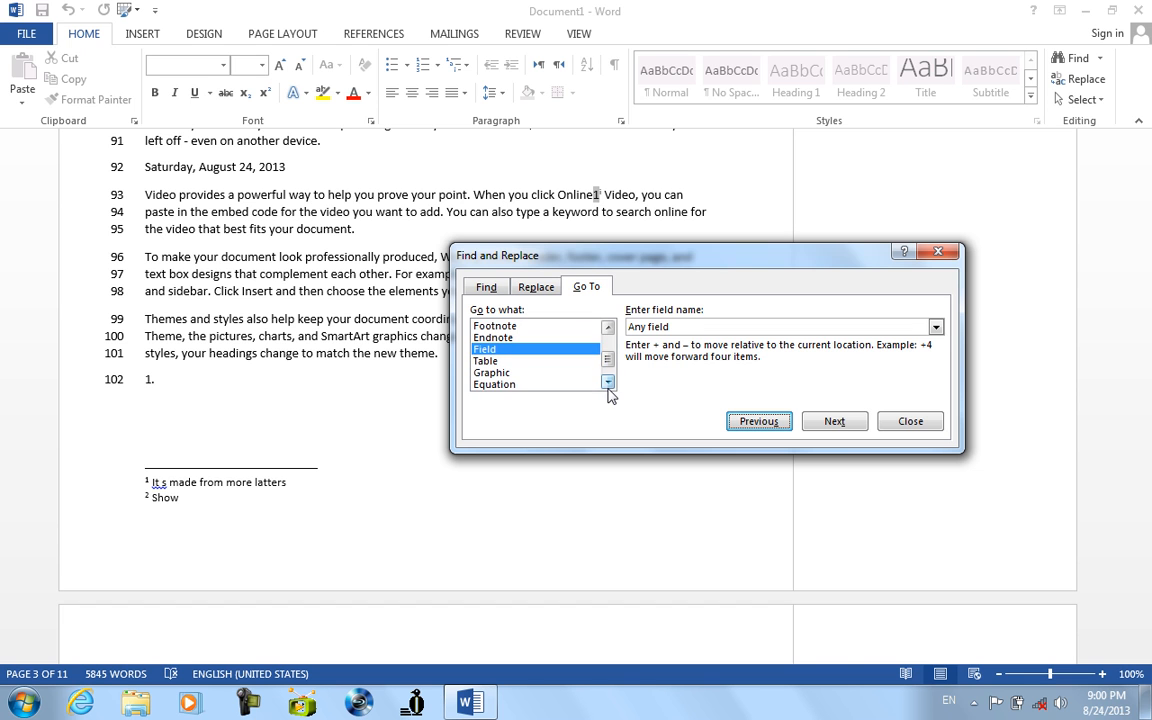
click(607, 382)
click(910, 422)
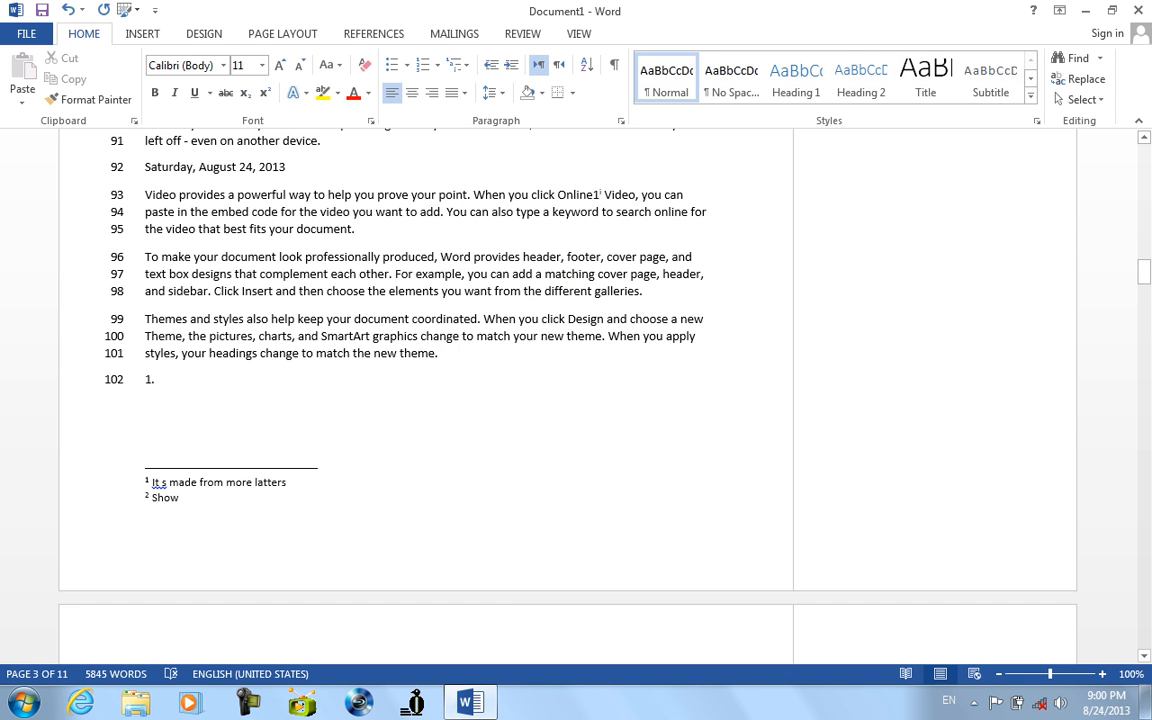
Step: Create a one-row, three-column table below line 95 from a text line of plus and equal signs
key(Return)
text(+=====)
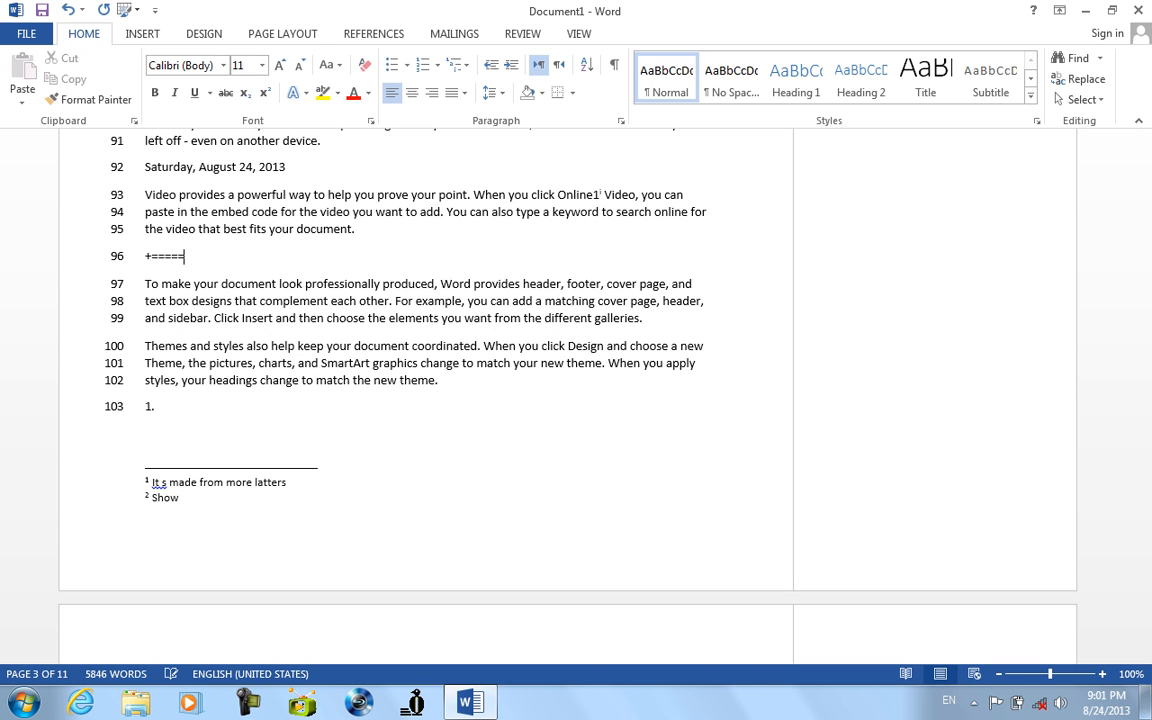
text(+====)
text(+===)
text(=+====+)
key(Return)
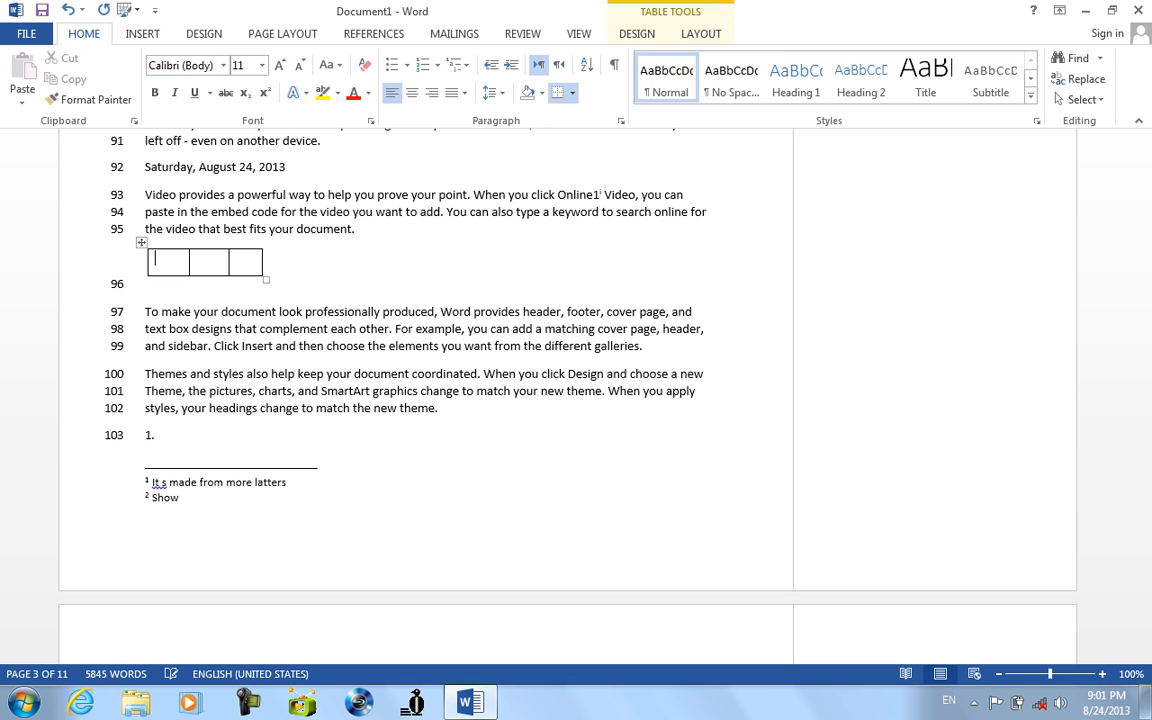
Step: Extend the three-column table to five rows and return the cursor to the text line above it
key(Tab)
key(Tab)
key(Tab)
key(Tab)
key(Tab)
key(Tab)
key(Tab)
key(Tab)
key(Tab)
key(Tab)
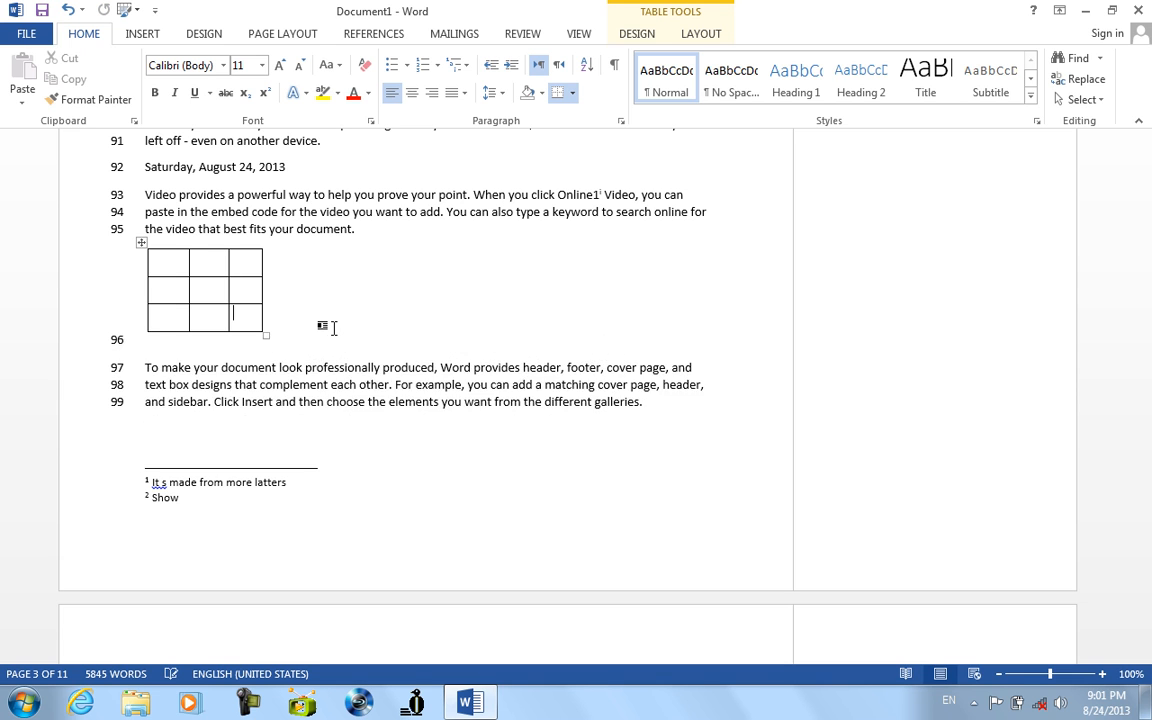
key(Tab)
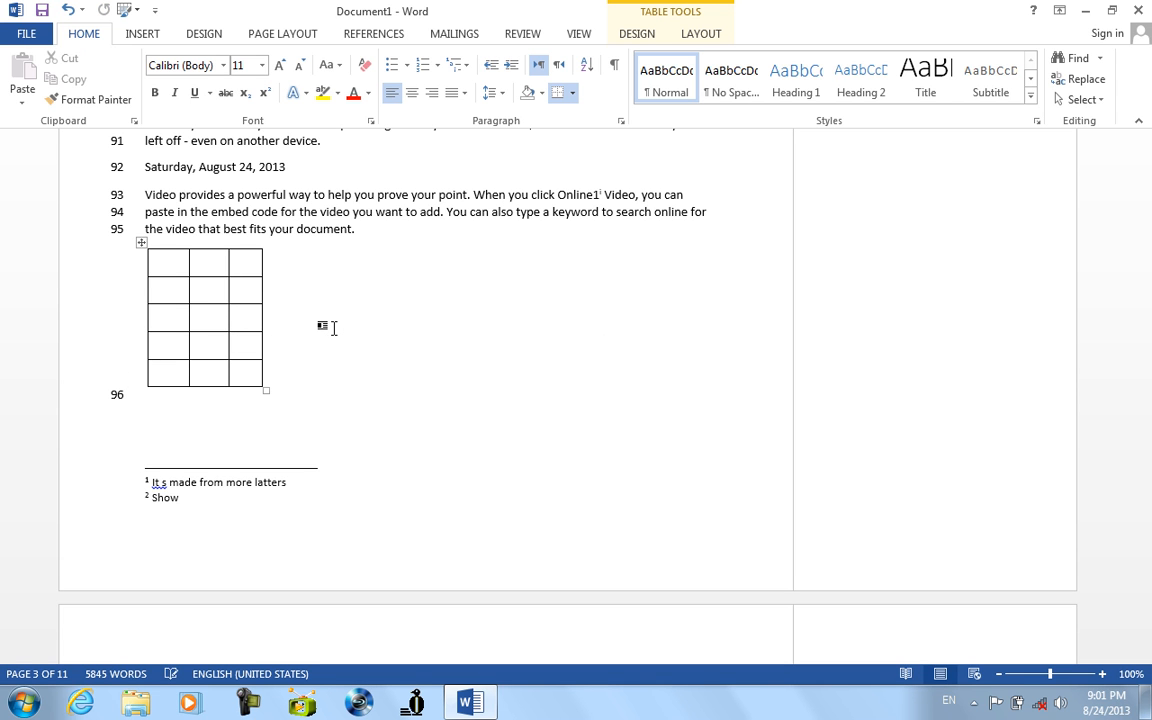
key(Up)
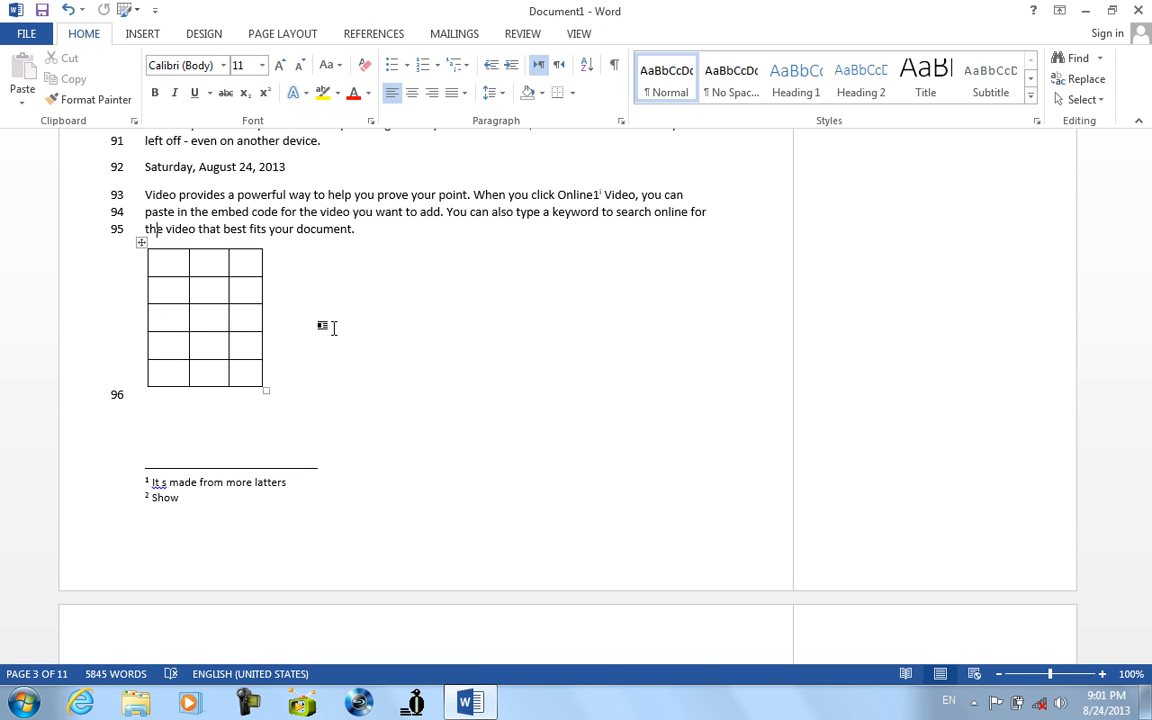
Step: Fill the header row of the table below line 95 with Name, Position and Salary
key(Down)
text(N)
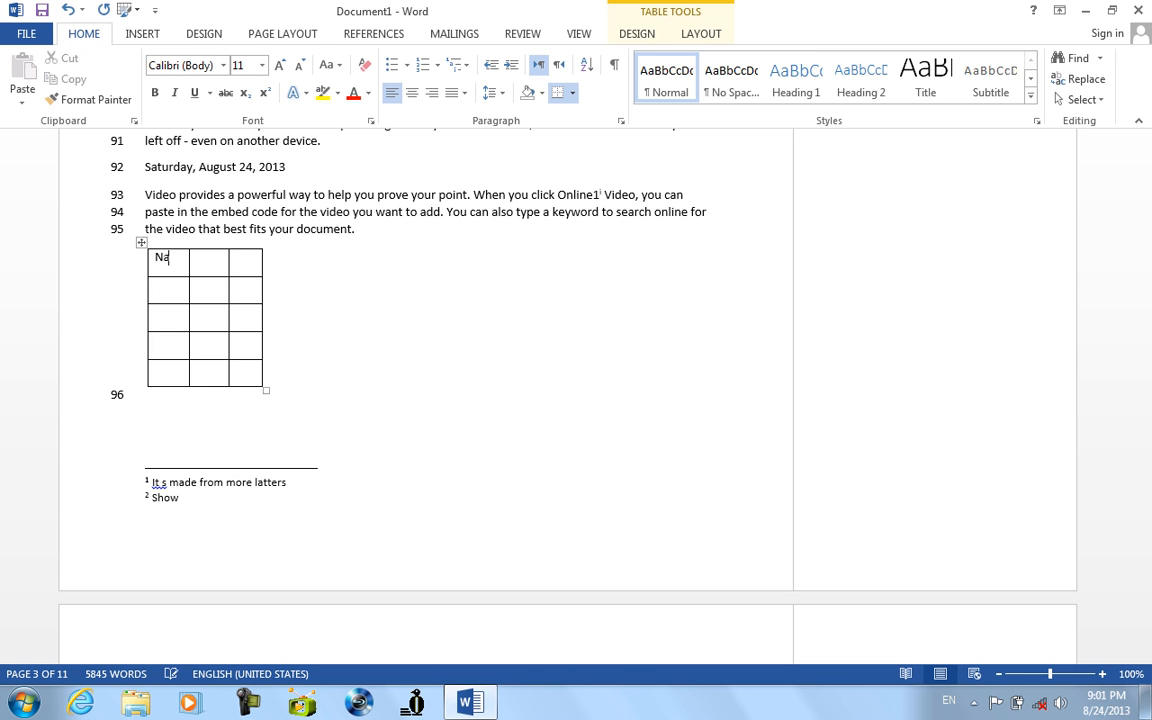
text(ame)
key(Tab)
text(Salary)
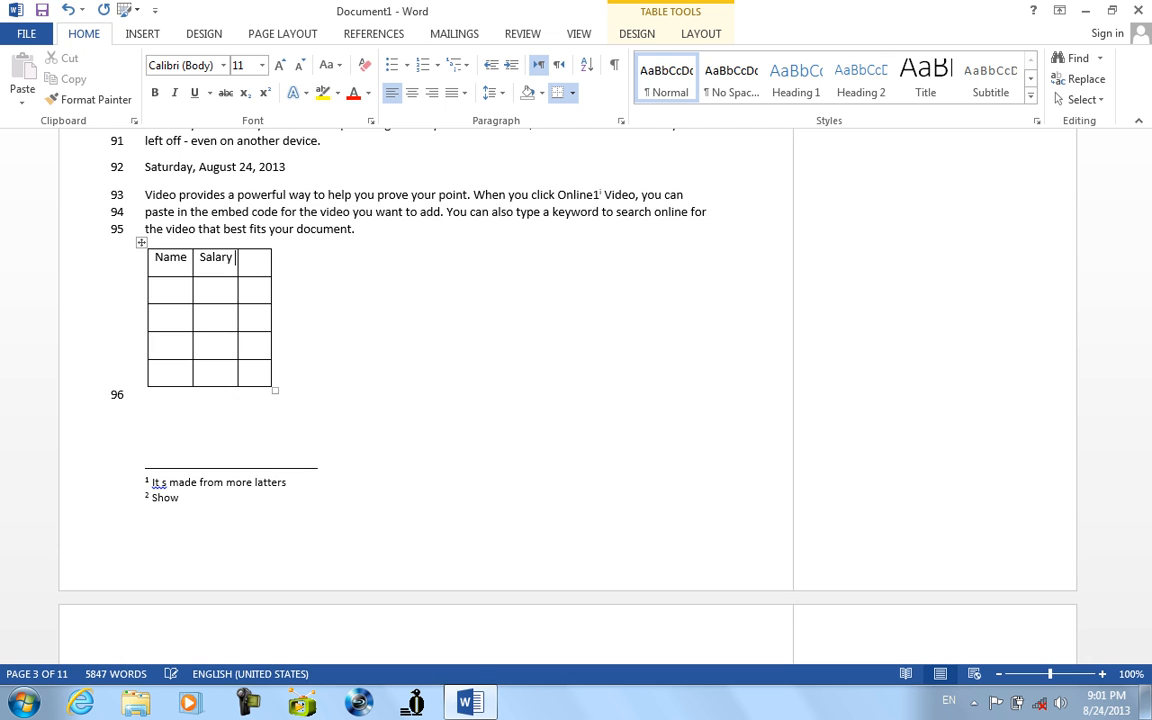
key(BackSpace)
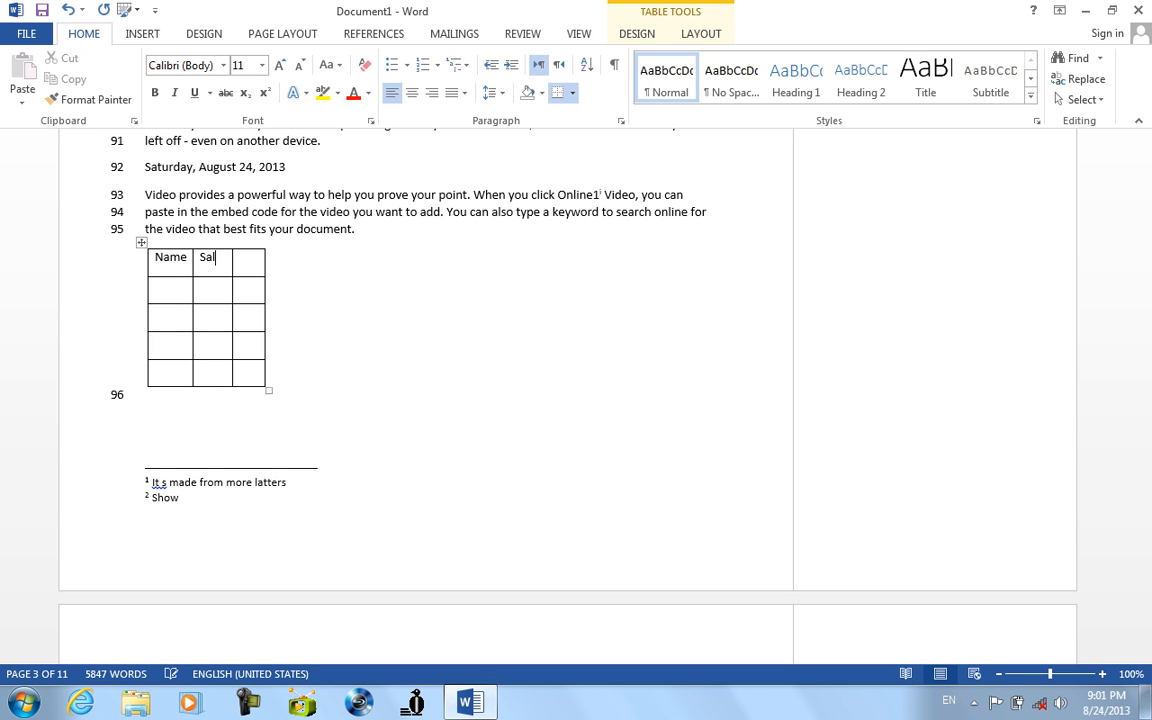
key(BackSpace)
text(Position)
key(Tab)
text(Salary)
key(Tab)
Step: Fill the second and third table rows with employee first names, the positions Manager and Officer, and the salaries 1000 and 2000
text(Ahmad)
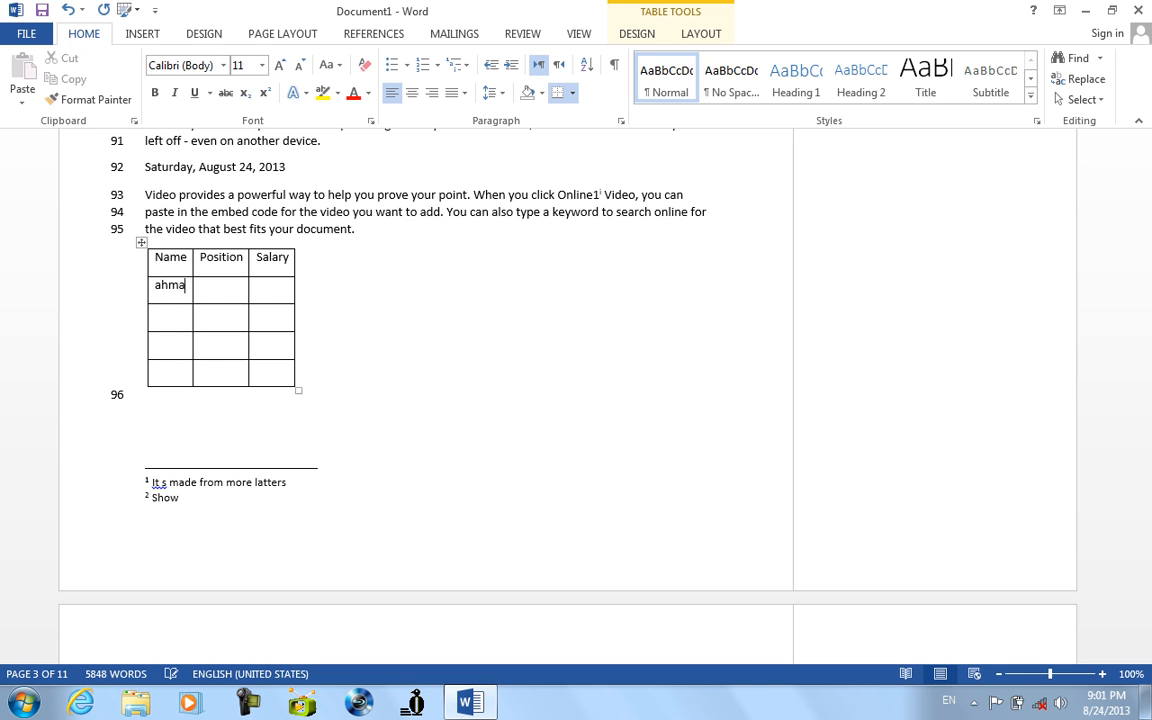
key(Tab)
text(Manager)
key(Tab)
text(1000)
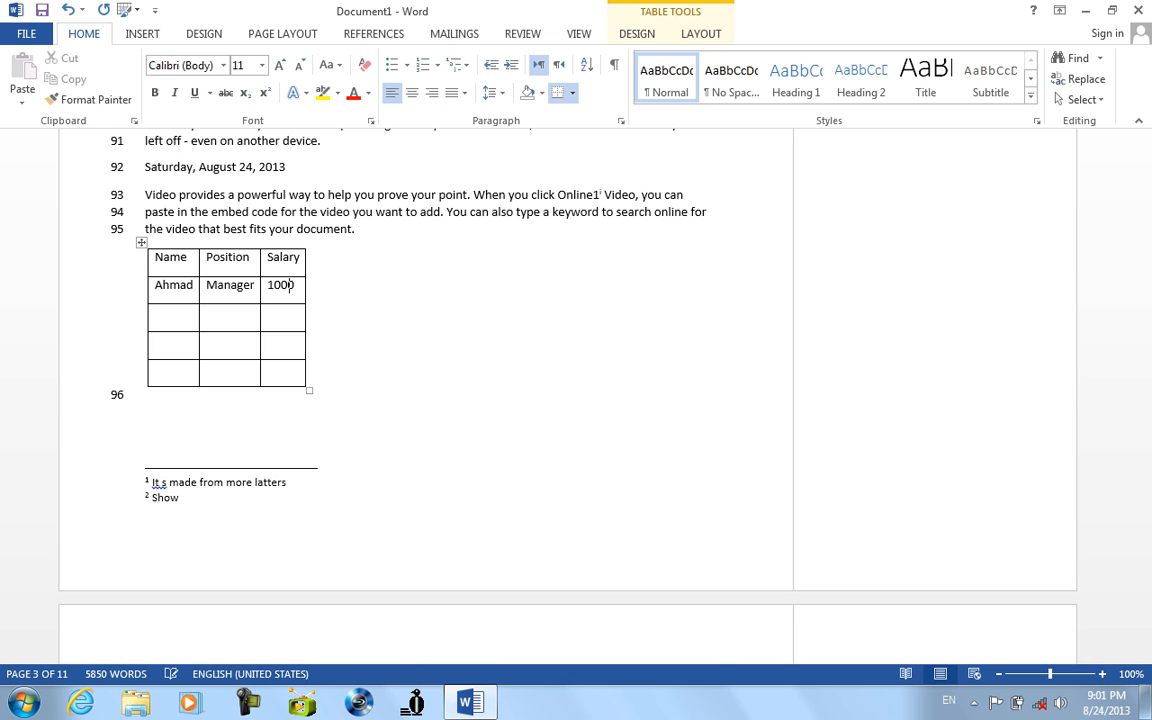
key(Tab)
text(Khan)
key(Tab)
text(Officer)
key(Tab)
text(2000)
key(Tab)
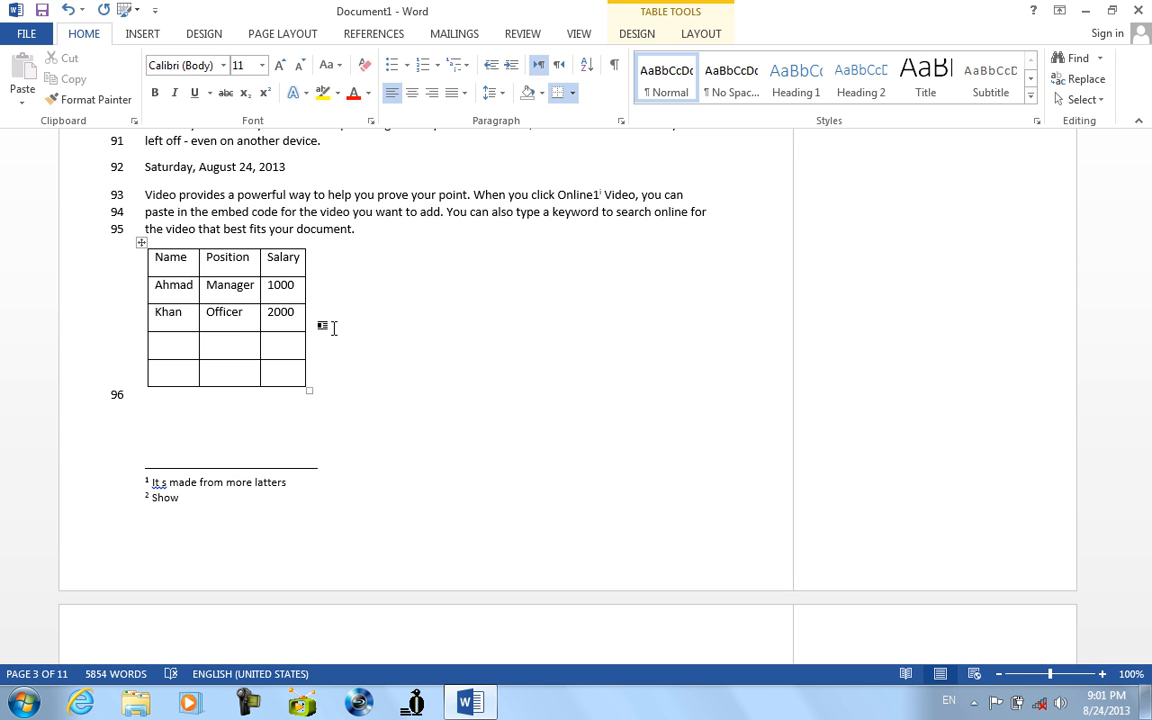
Step: Fill the last two table rows with employee first names, the positions Manager and Doctor, and a salary of 3000 each
text(ghnaiari)
key(Tab)
text(Manager)
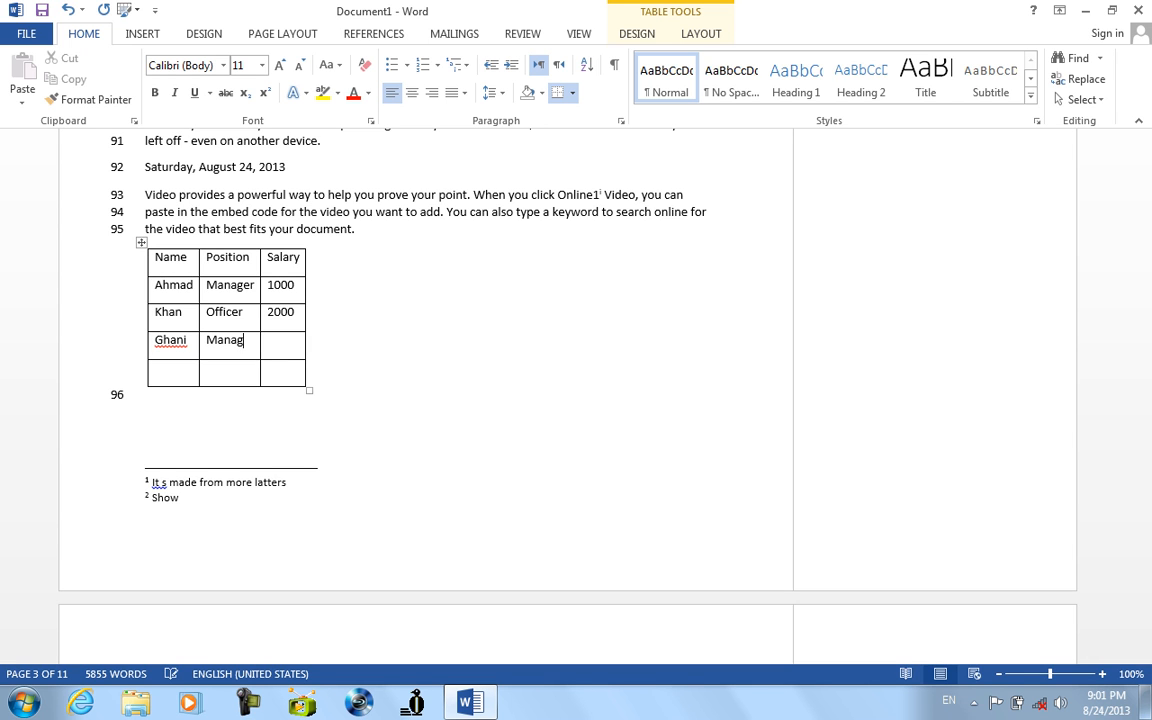
key(Tab)
text(3000)
key(Tab)
text(khaldi)
text(id)
key(Tab)
text(Offi)
key(BackSpace)
key(BackSpace)
key(BackSpace)
key(BackSpace)
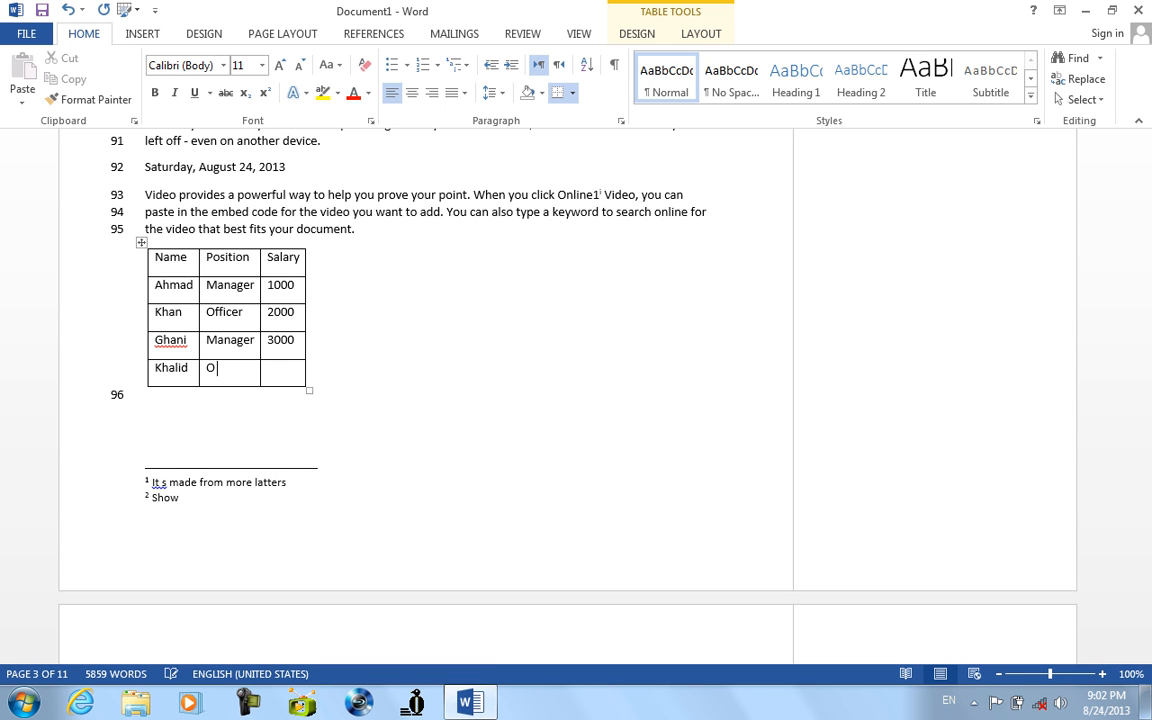
text(Doctor )
text(3000)
click(314, 393)
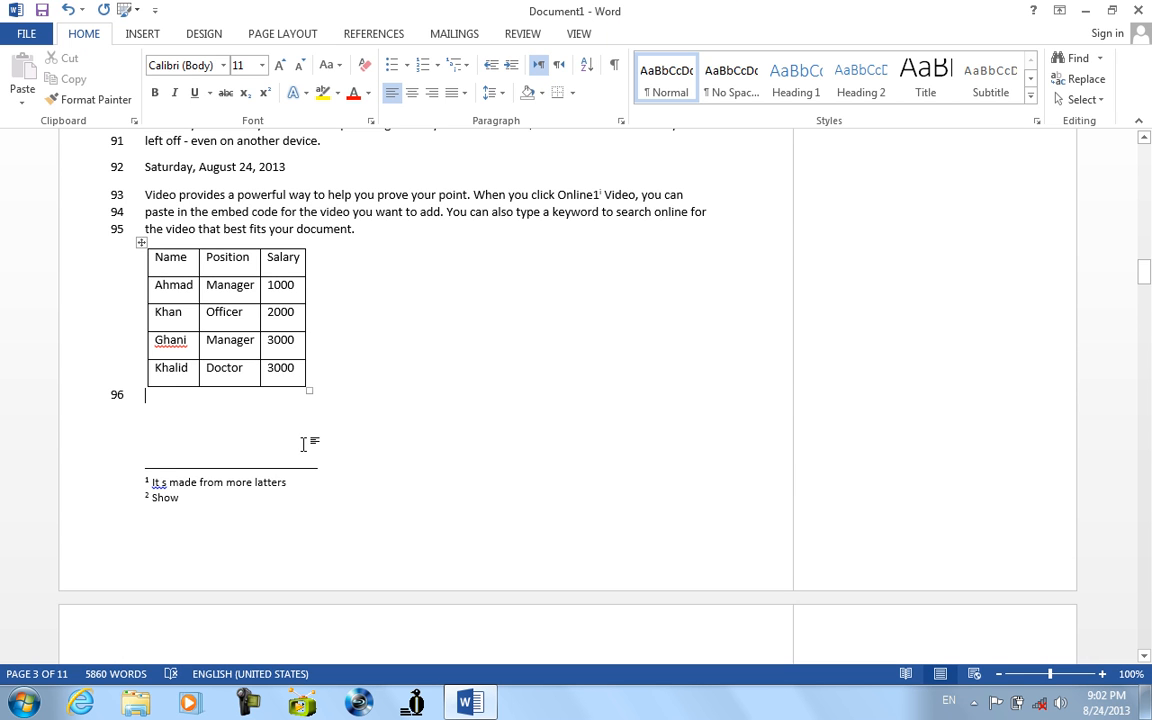
Step: Add an empty paragraph below the salary table and another after line 104 on the following page
key(Return)
scroll(303, 444, down, 2)
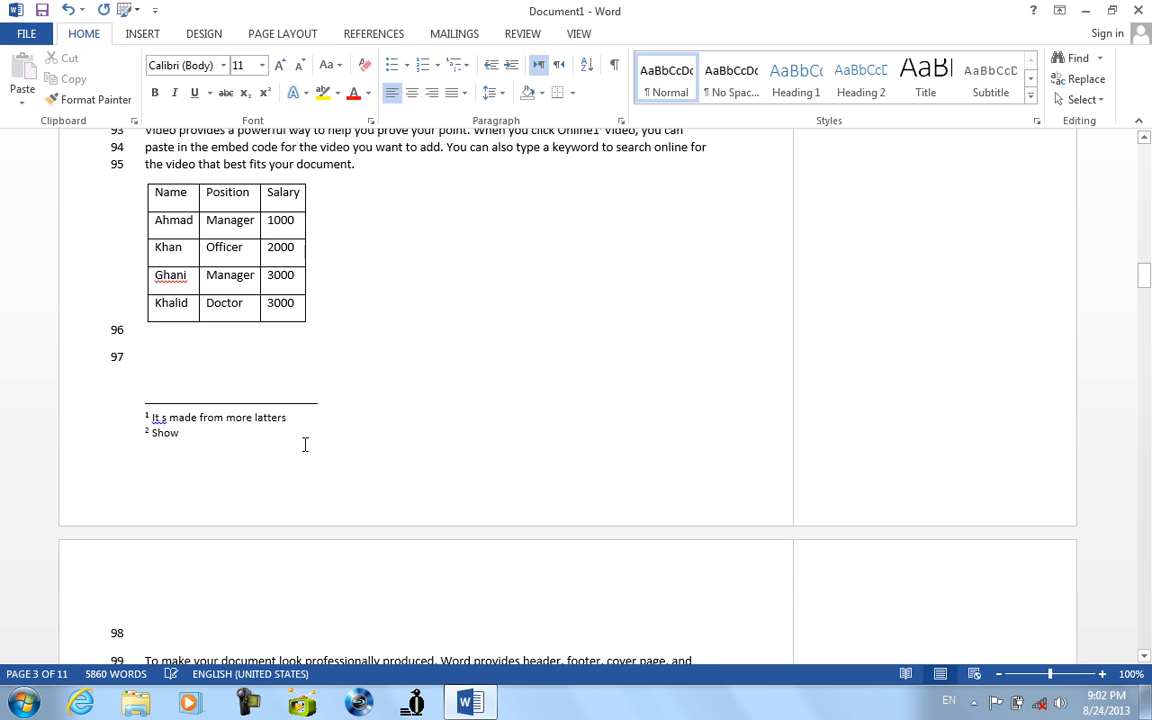
key(Down)
key(Down)
key(Down)
key(Down)
key(Down)
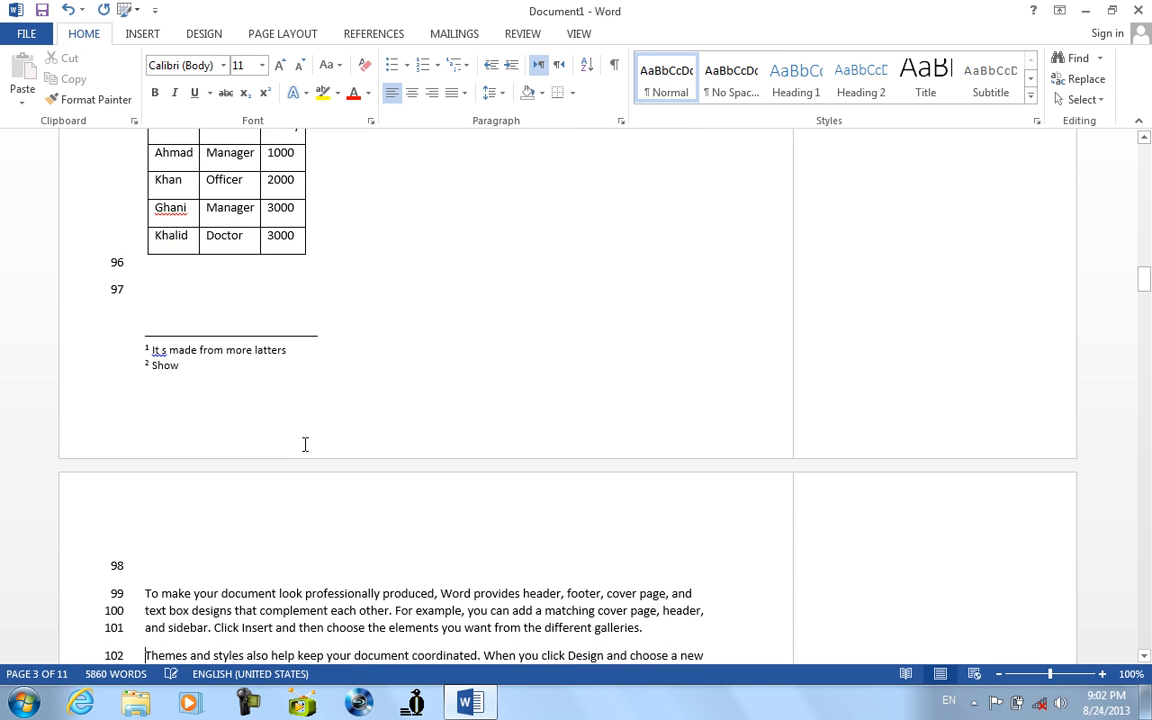
key(Return)
key(Up)
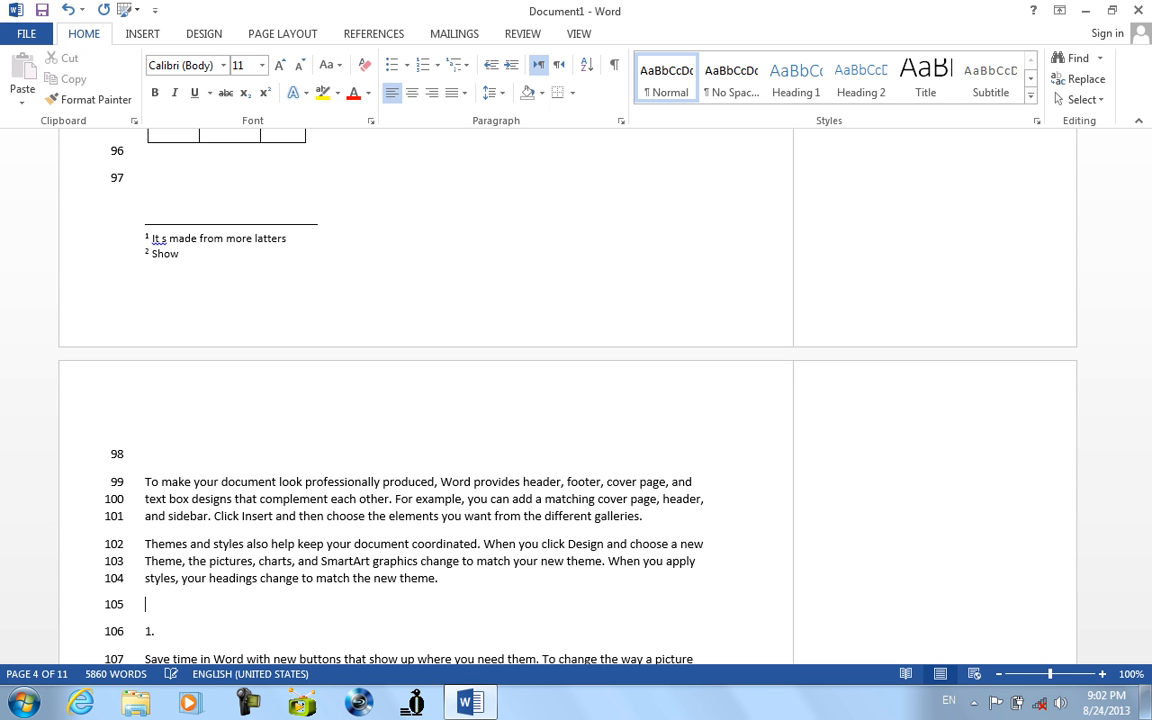
Step: Create a four-row, three-column table below line 104 from plus and equal signs, and enter Dsfadfds in the last row's first cell
text(+====+===)
key(Return)
key(Tab)
key(Tab)
key(Tab)
key(Tab)
key(Tab)
key(Tab)
key(Tab)
key(Tab)
key(Tab)
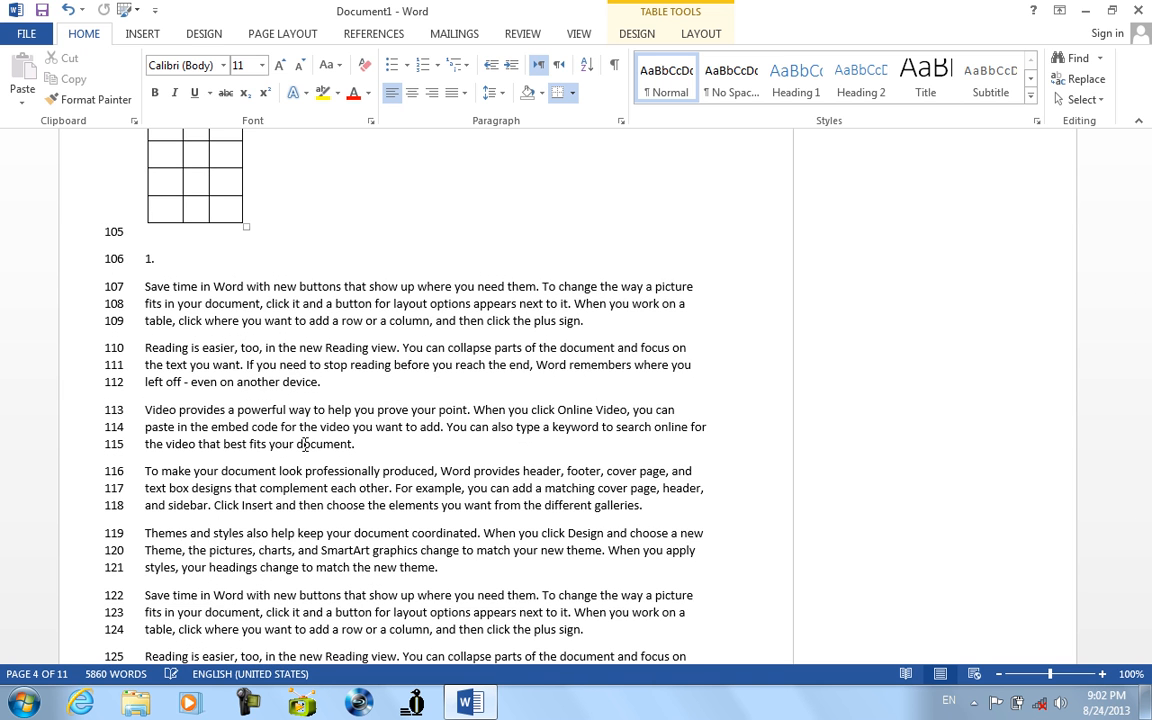
text(Dsfadfds)
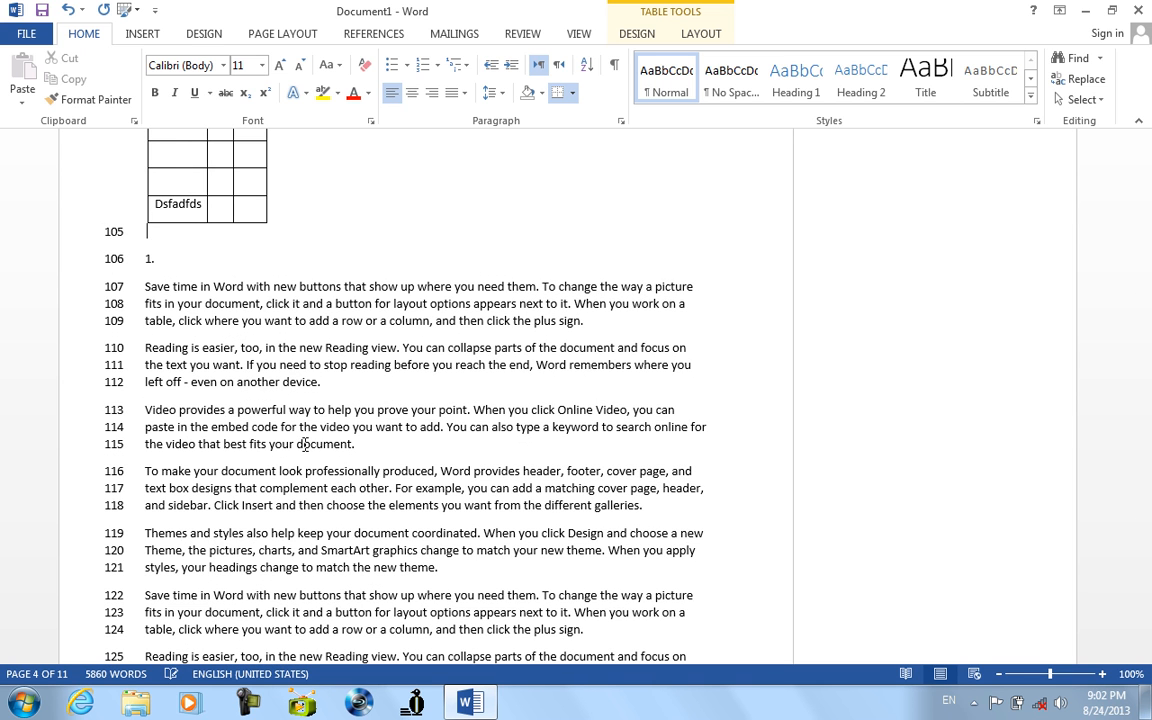
Step: Break the paragraph at line 118 after "sideba" and create a three-row, three-column table there from the text +===+====+===+
key(Down)
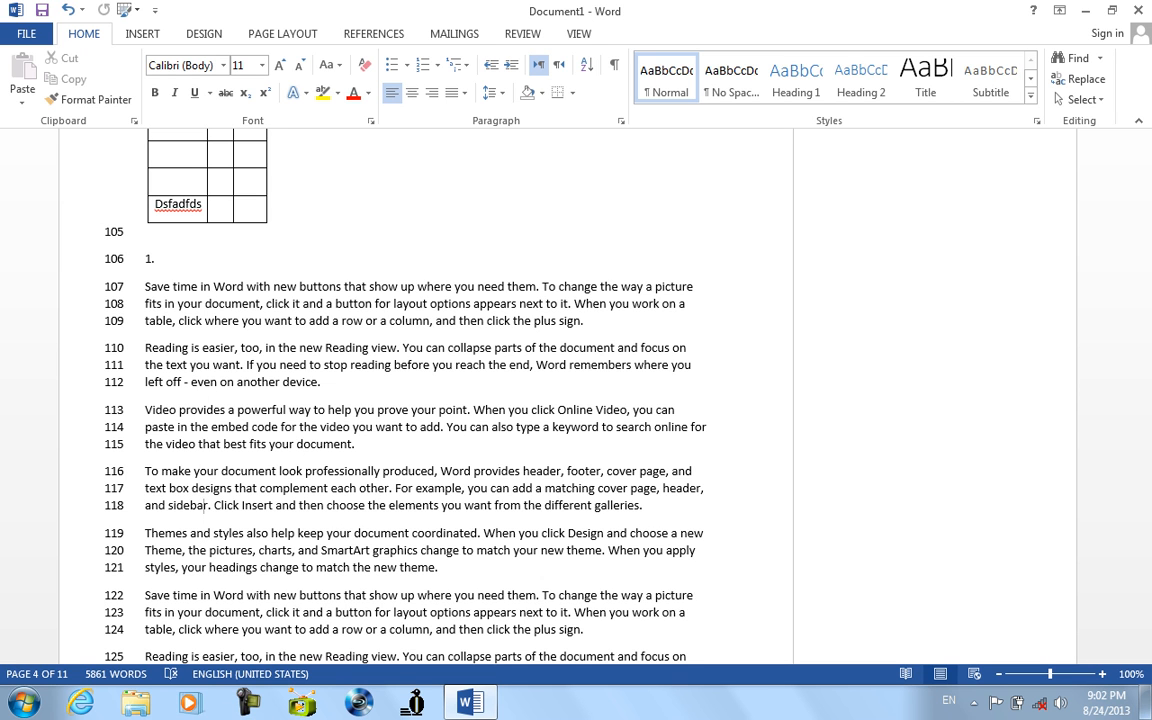
key(Return)
key(Return)
key(Return)
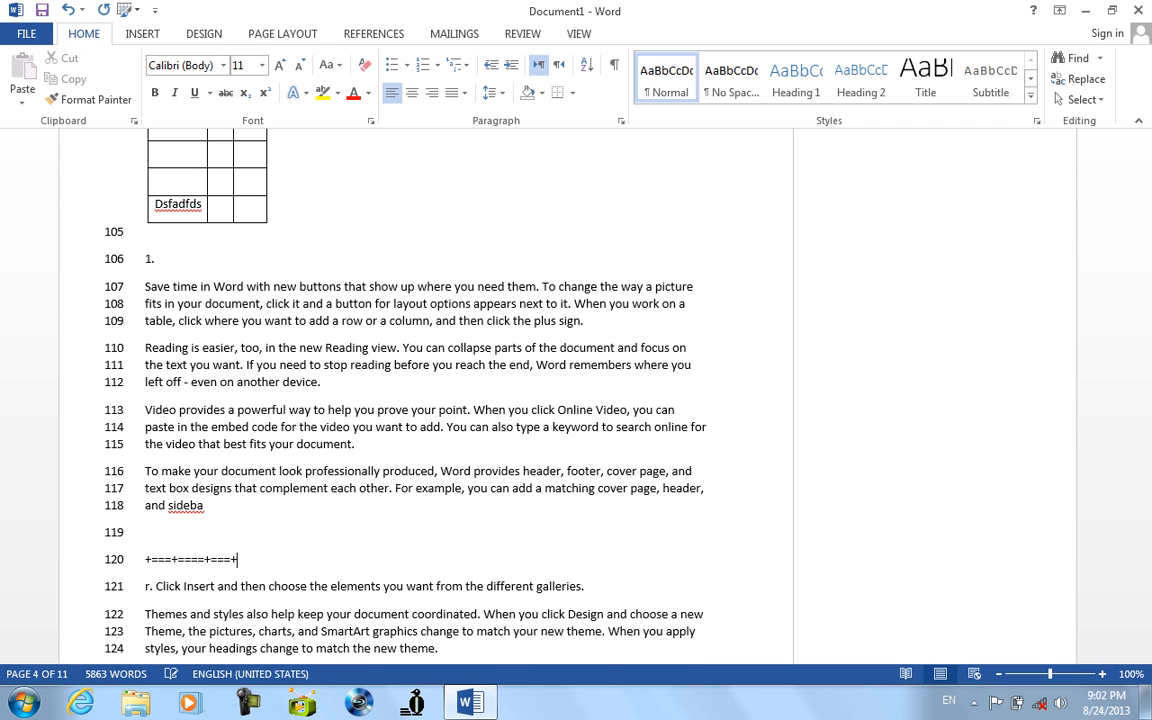
key(Return)
key(Tab)
key(Tab)
key(Tab)
key(Tab)
key(Tab)
key(Tab)
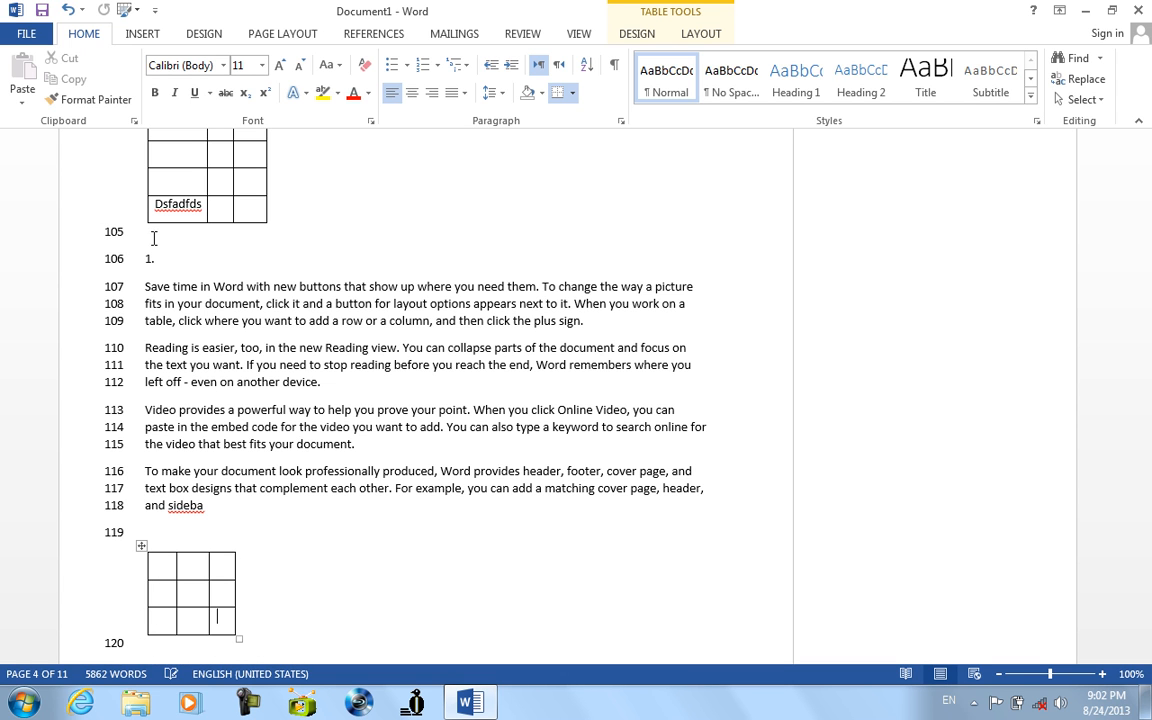
scroll(150, 230, up, 10)
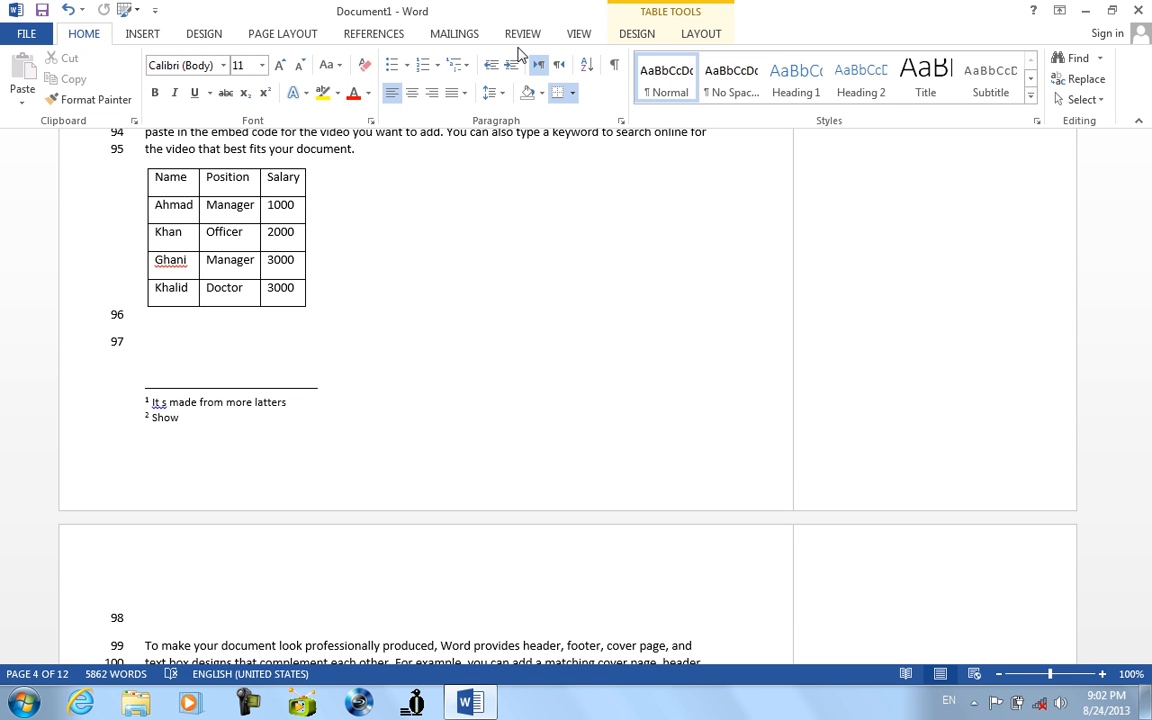
click(1101, 59)
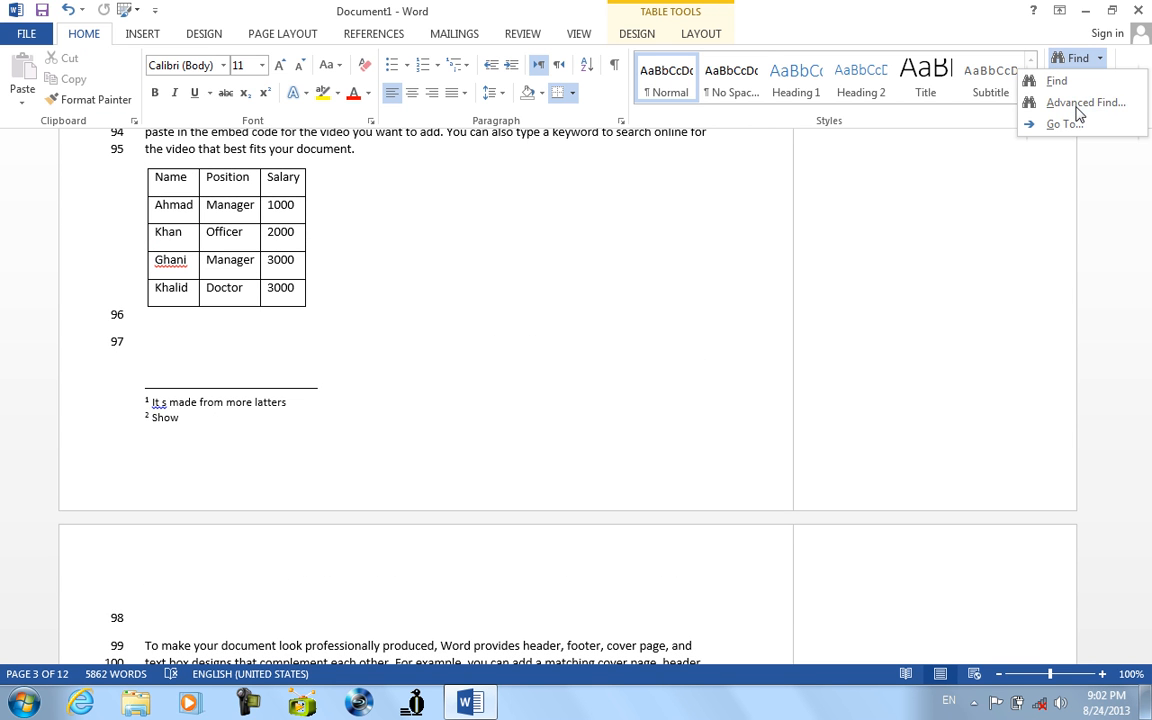
click(1062, 124)
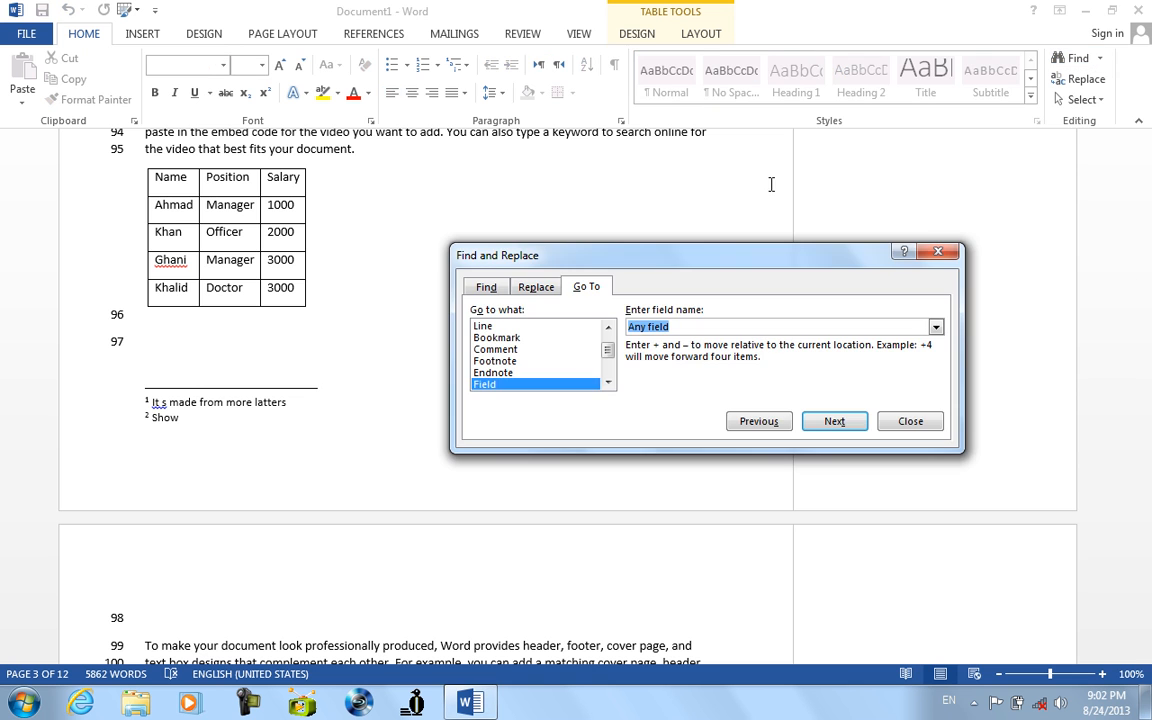
click(950, 243)
Step: Go to table number 1 with the Go To target set to Table
click(1100, 58)
click(1062, 124)
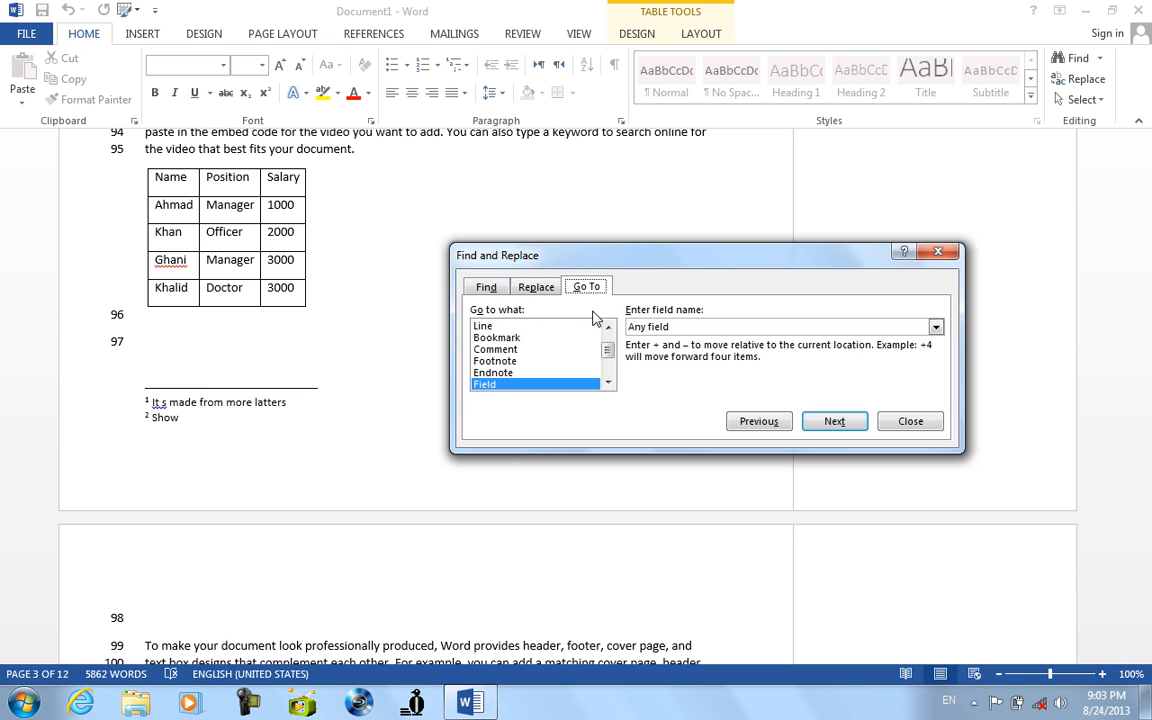
double_click(608, 382)
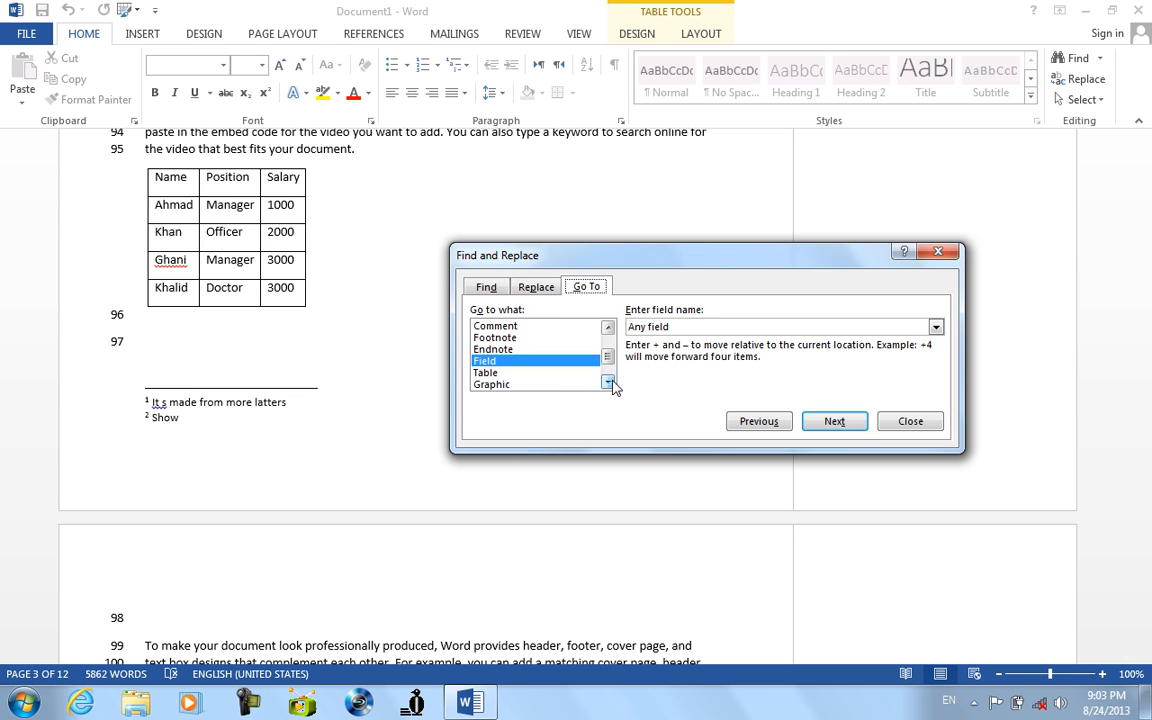
click(565, 372)
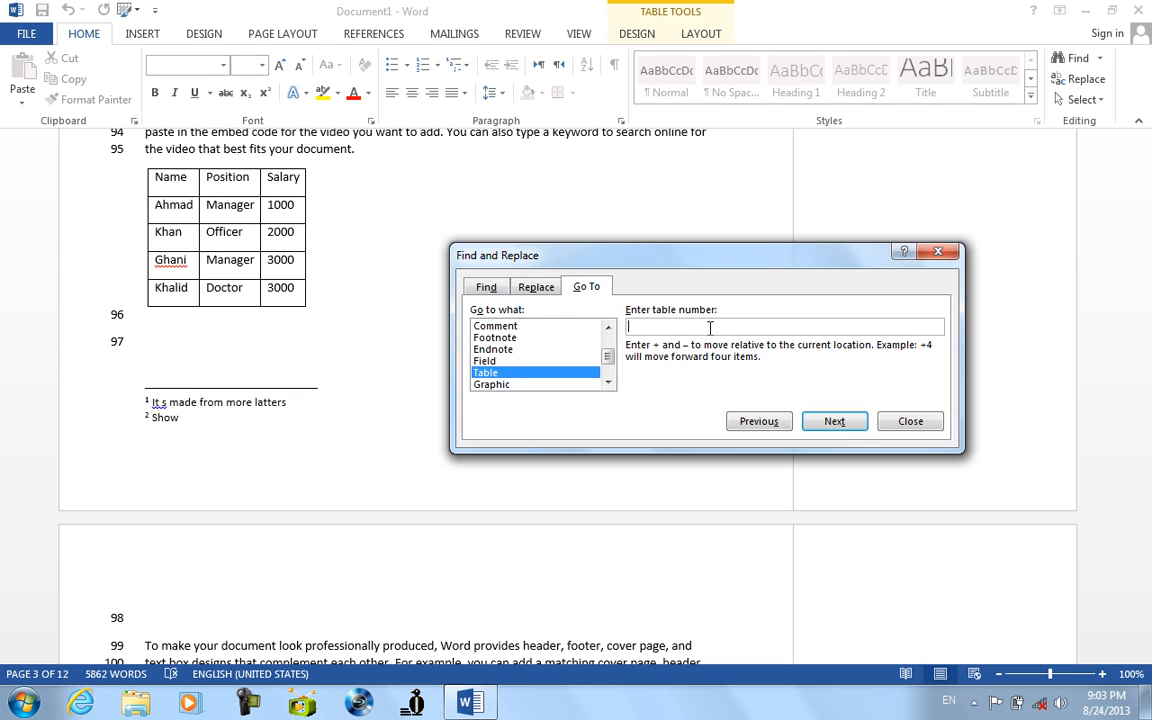
text(1)
click(834, 421)
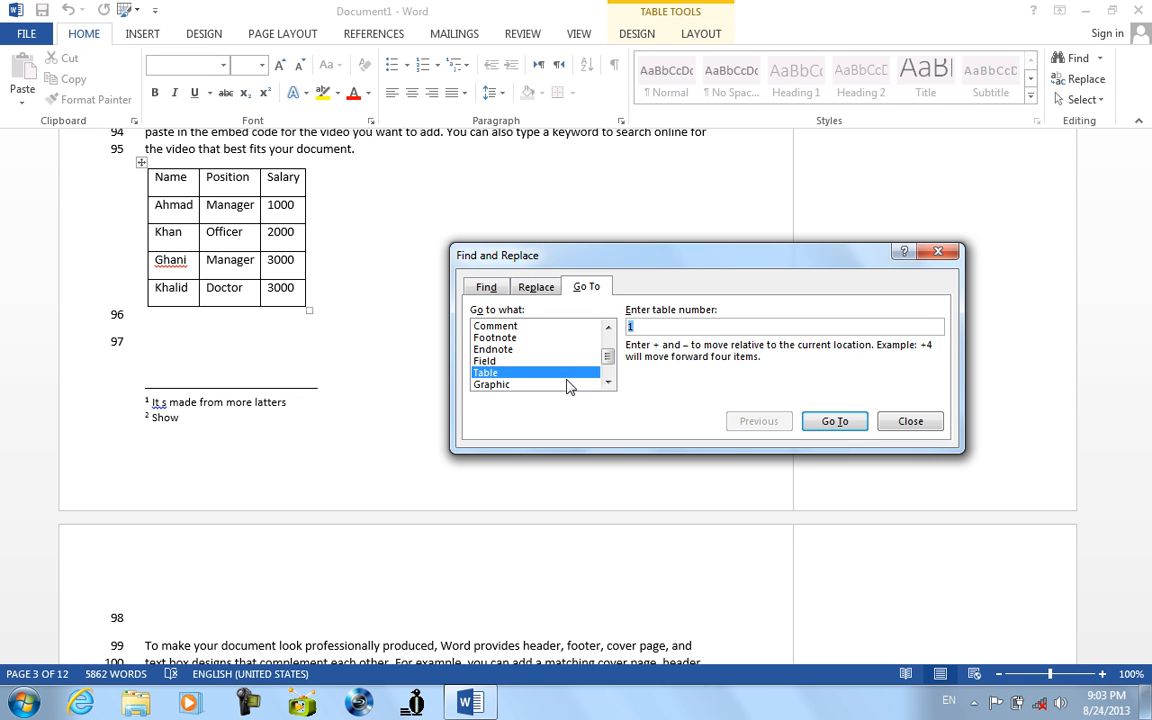
Step: Go to table numbers 2, 3 and 4 in turn and close the Go To dialog
text(2)
click(822, 420)
text(3)
key(Return)
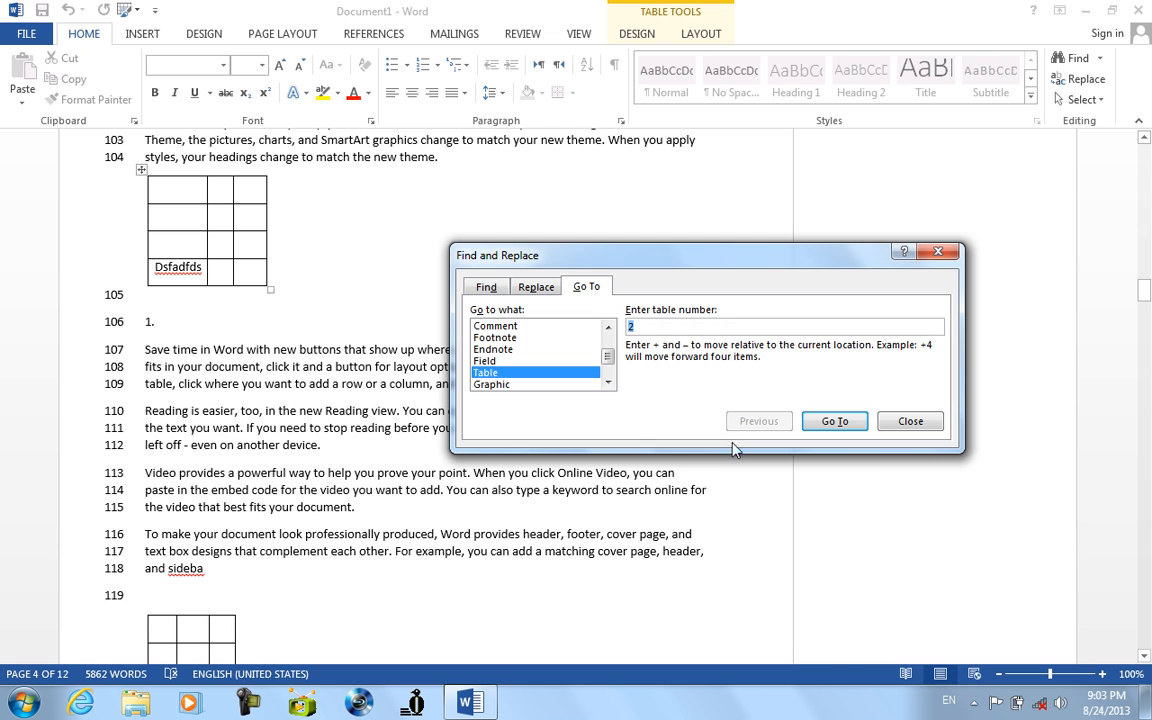
click(836, 421)
text(4)
click(832, 421)
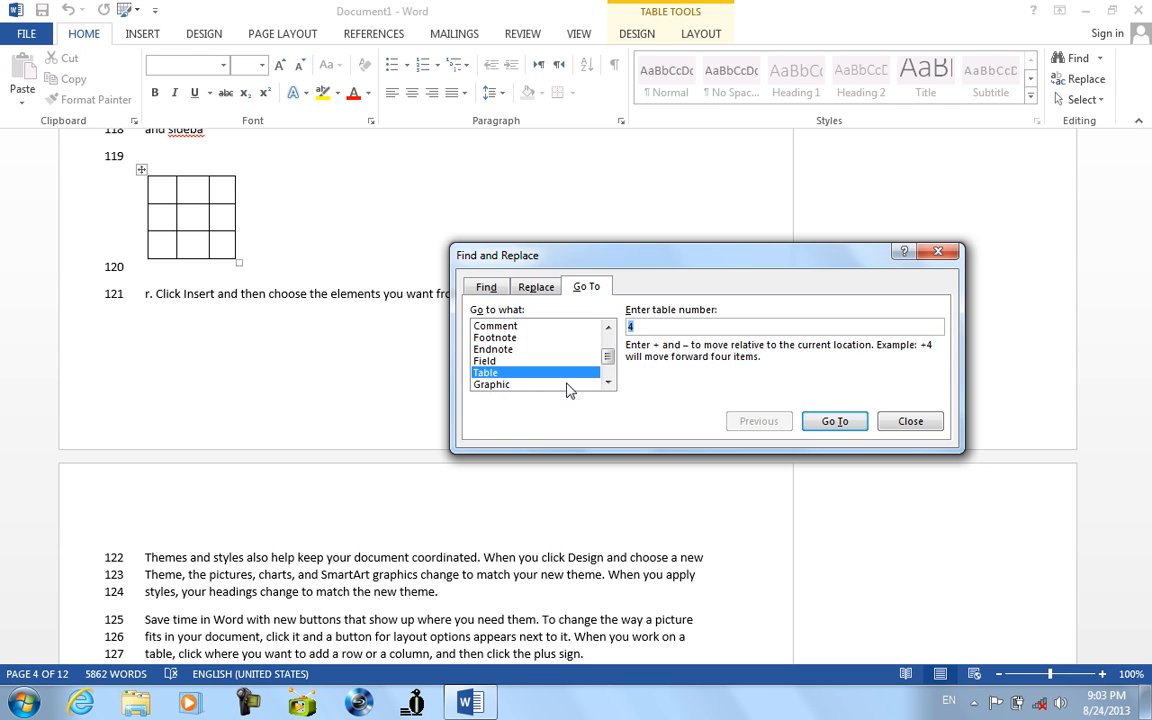
key(Escape)
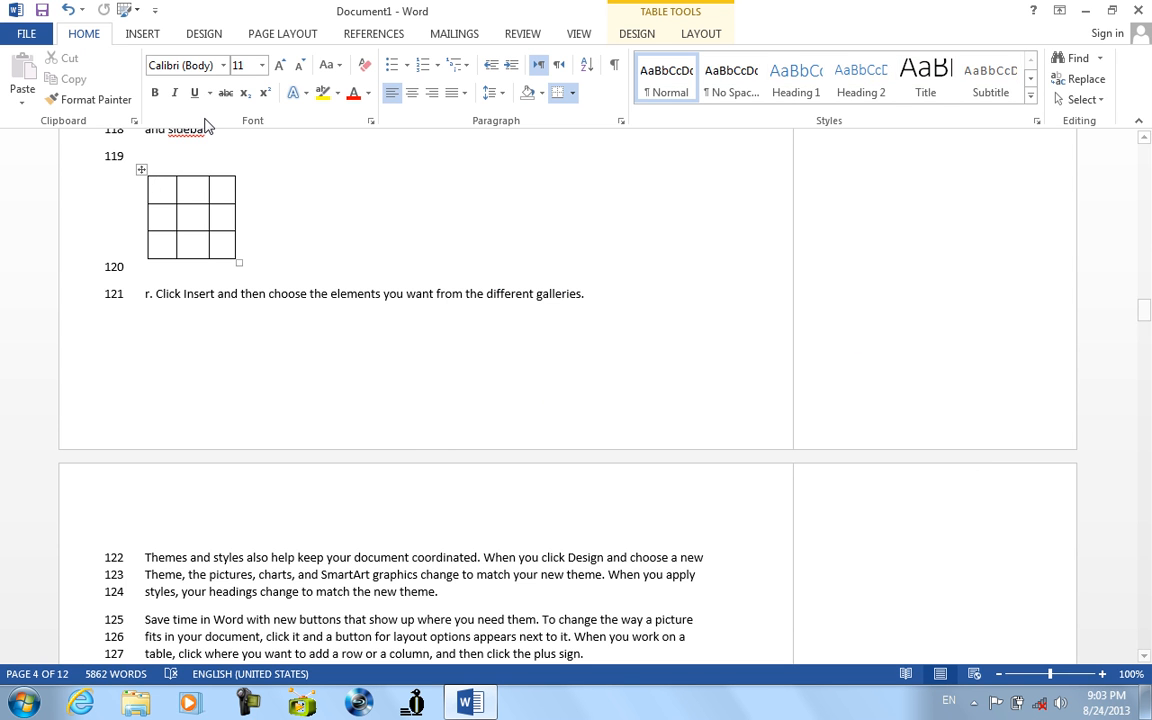
Step: Draw a Round Single Corner Rectangle shape beside the table that follows line 104, starting over line 103
click(347, 401)
scroll(332, 381, up, 13)
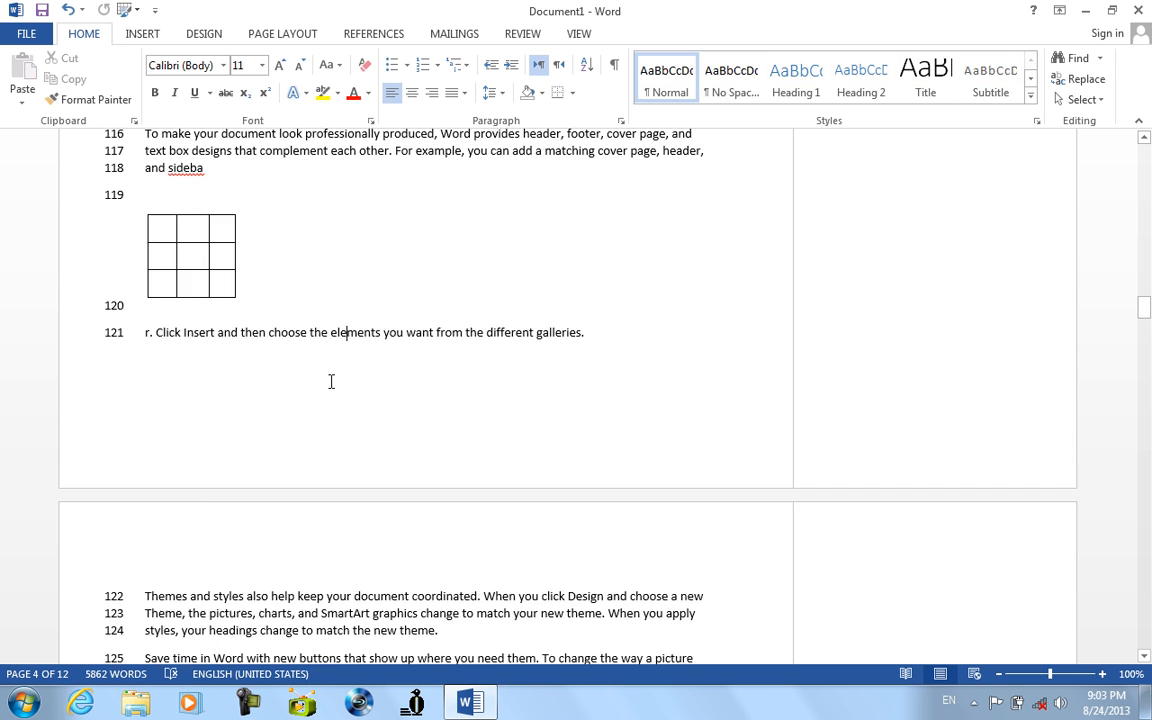
click(131, 36)
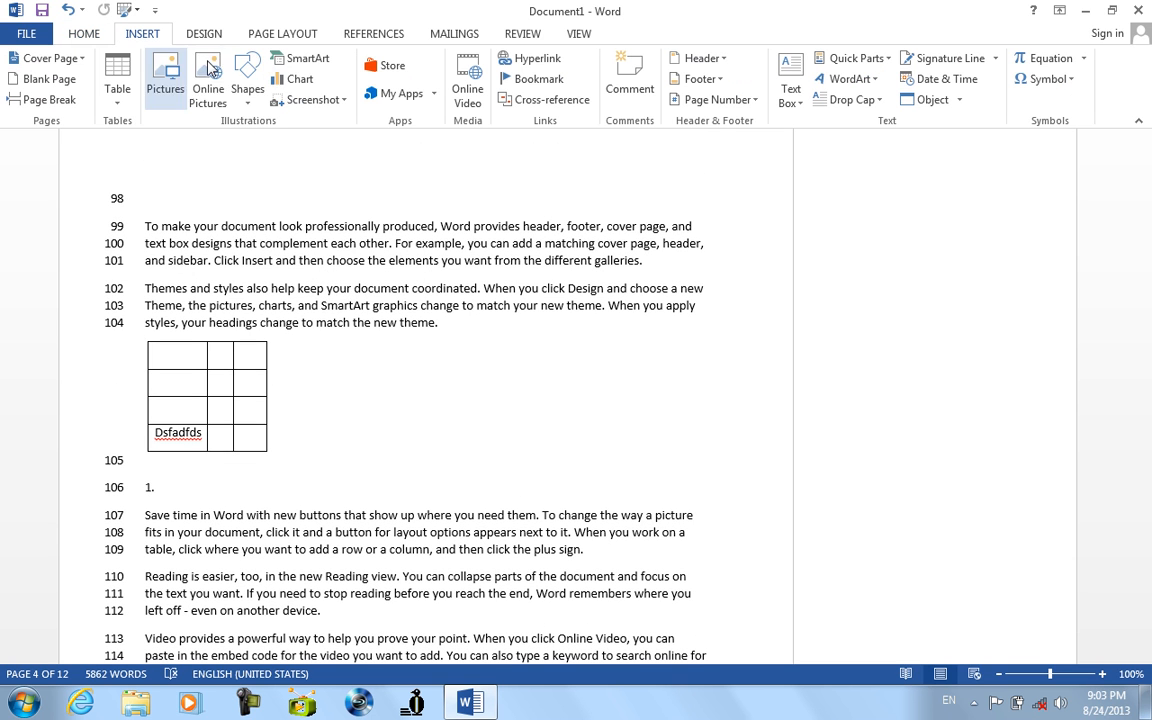
click(247, 90)
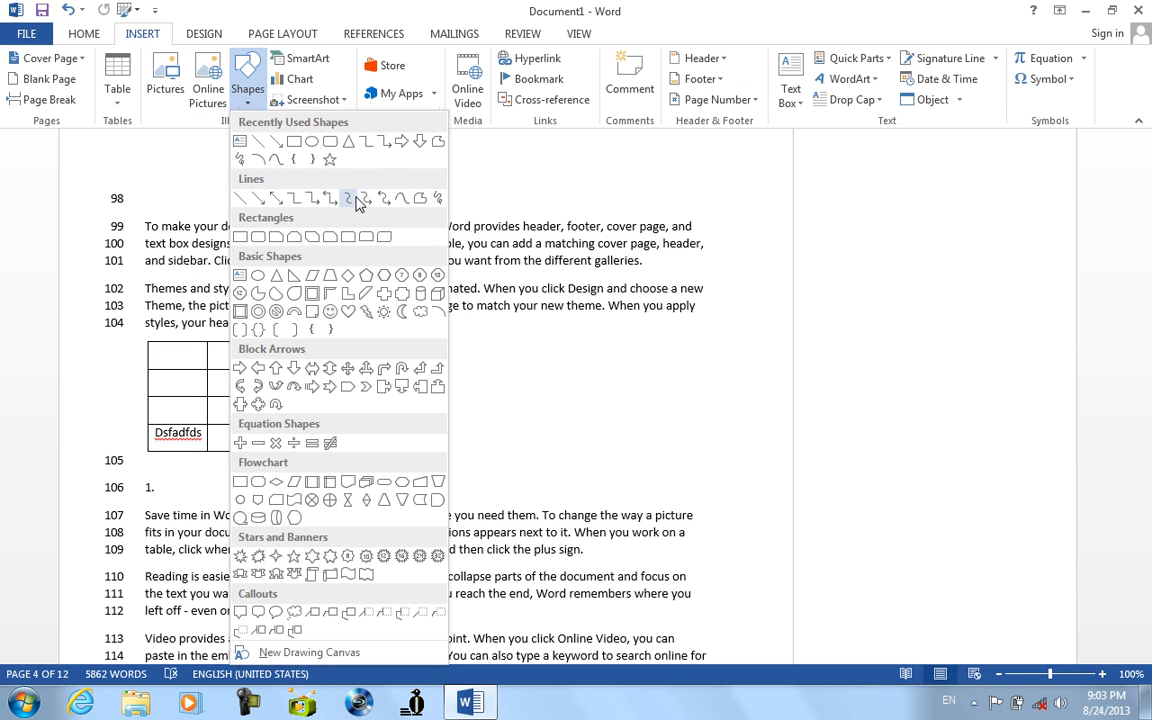
click(350, 245)
drag(513, 308, 676, 412)
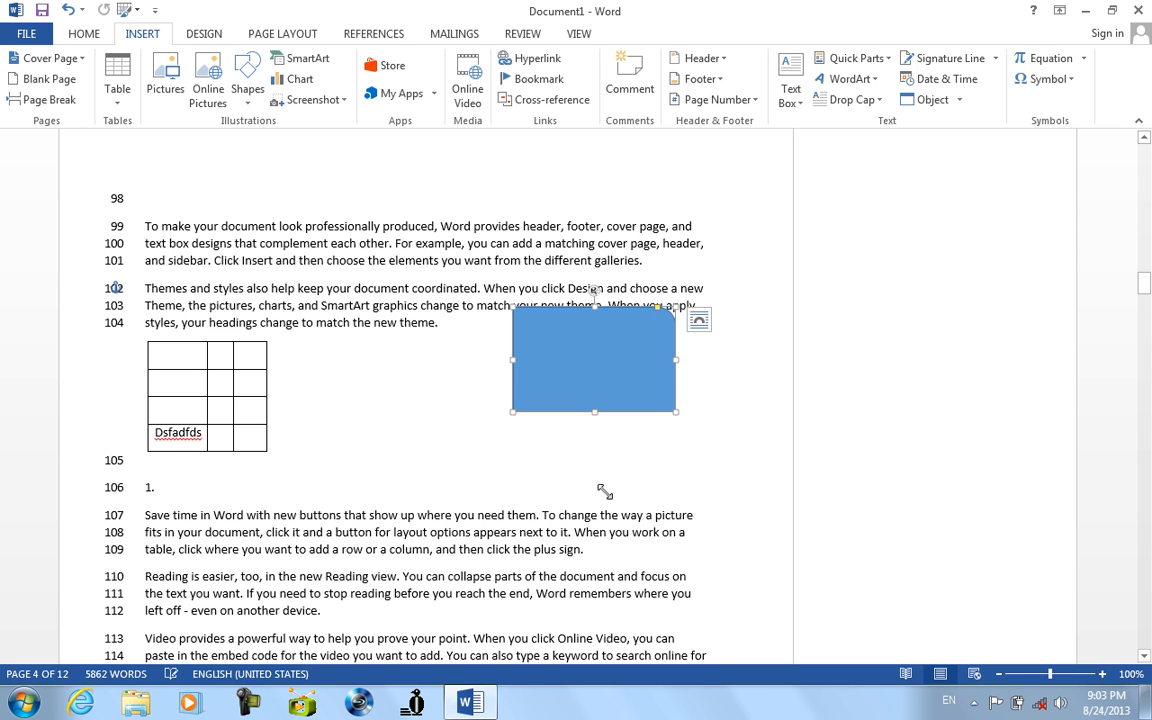
Step: Draw a Snip Same Side Corner Rectangle shape over lines 131 to 139 on page 5
scroll(616, 467, down, 8)
click(617, 468)
scroll(617, 468, down, 7)
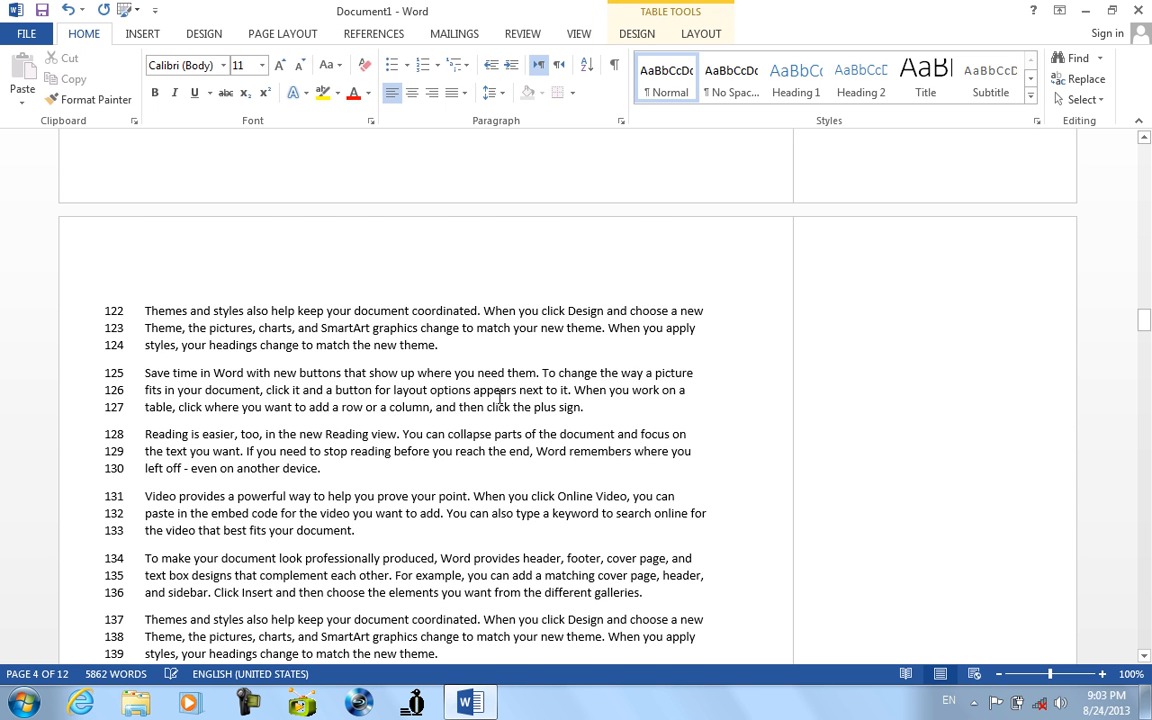
click(143, 36)
double_click(255, 205)
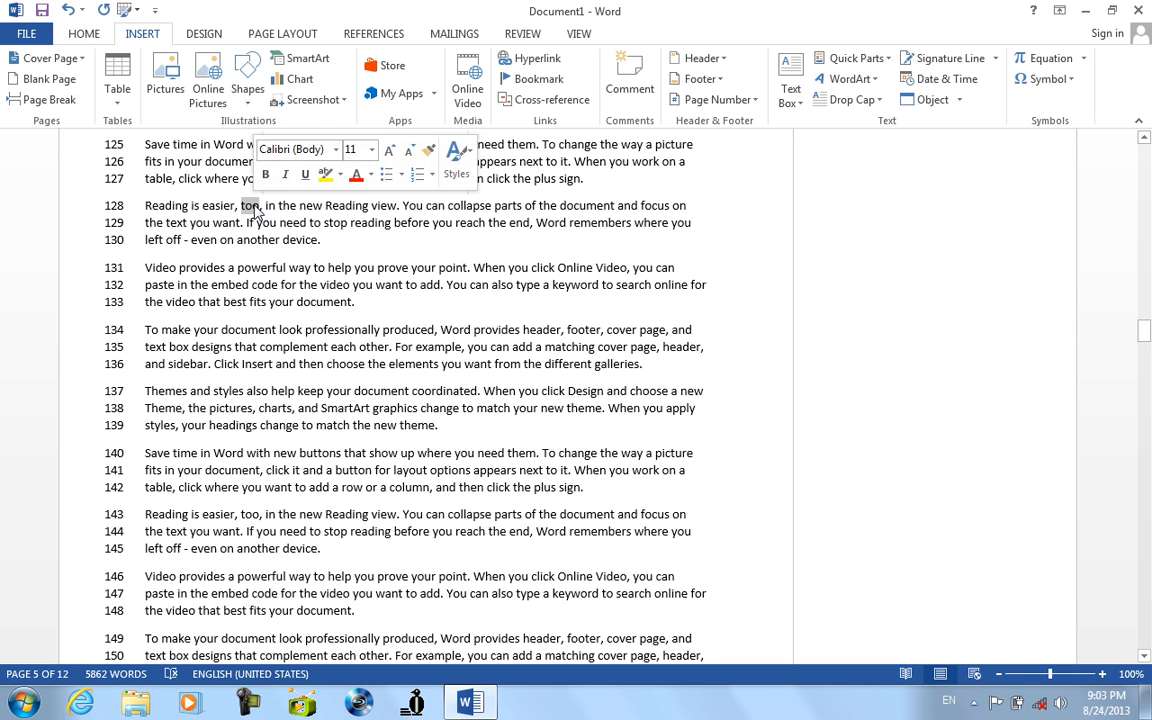
click(247, 80)
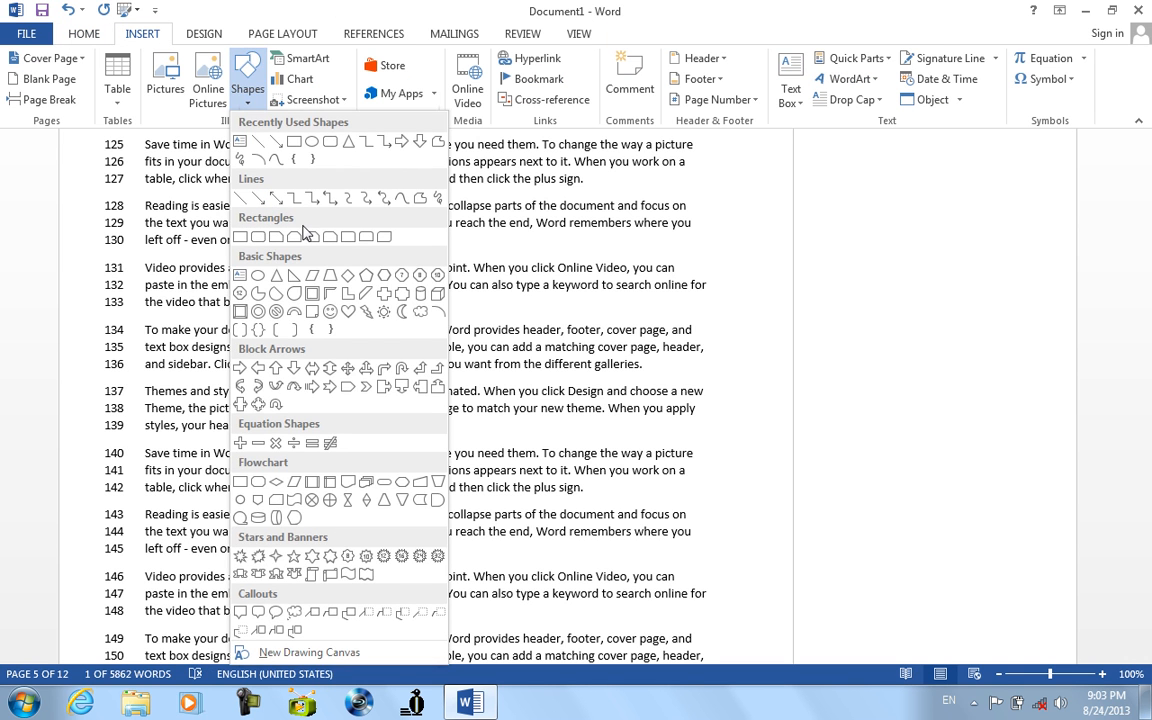
click(294, 235)
drag(398, 249, 580, 437)
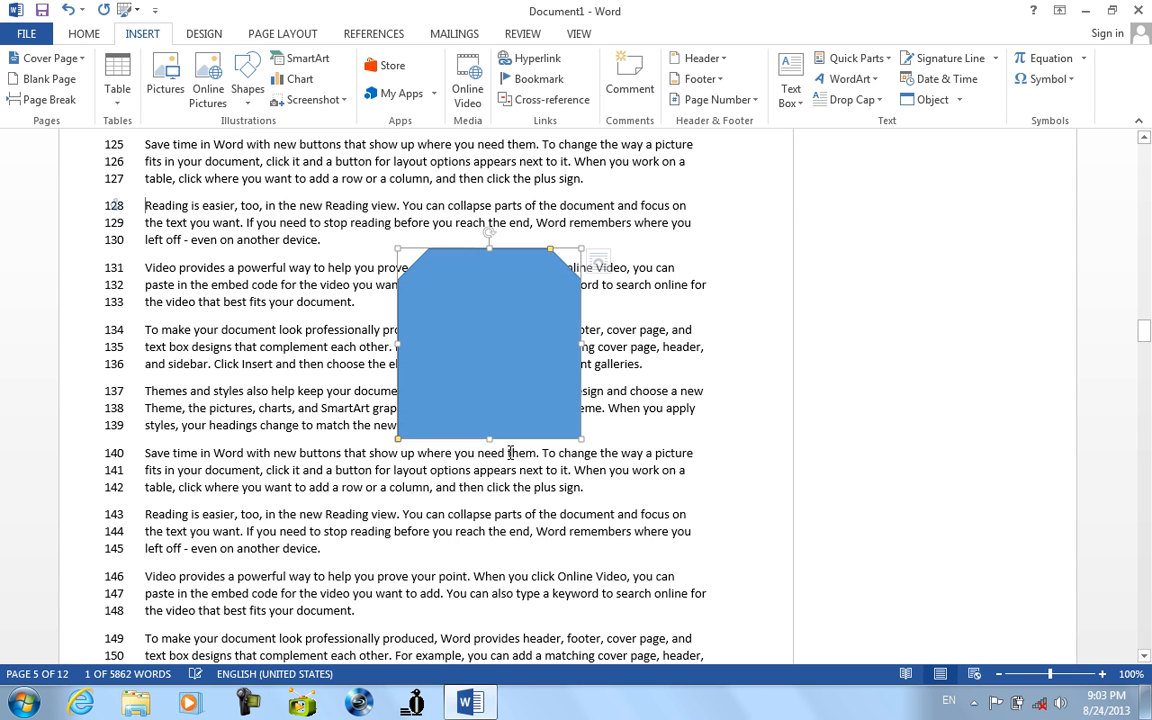
Step: Draw a Half Frame shape over lines 175 to 184 on page 6
click(193, 347)
scroll(188, 390, down, 14)
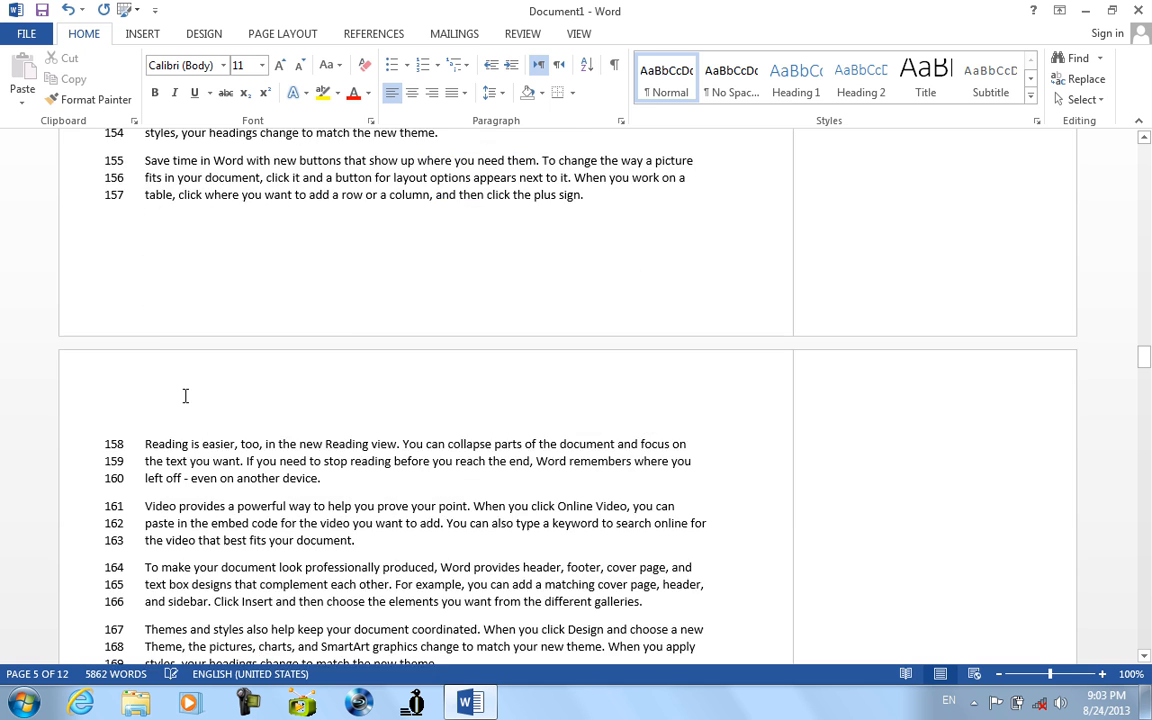
click(142, 33)
click(246, 92)
click(294, 237)
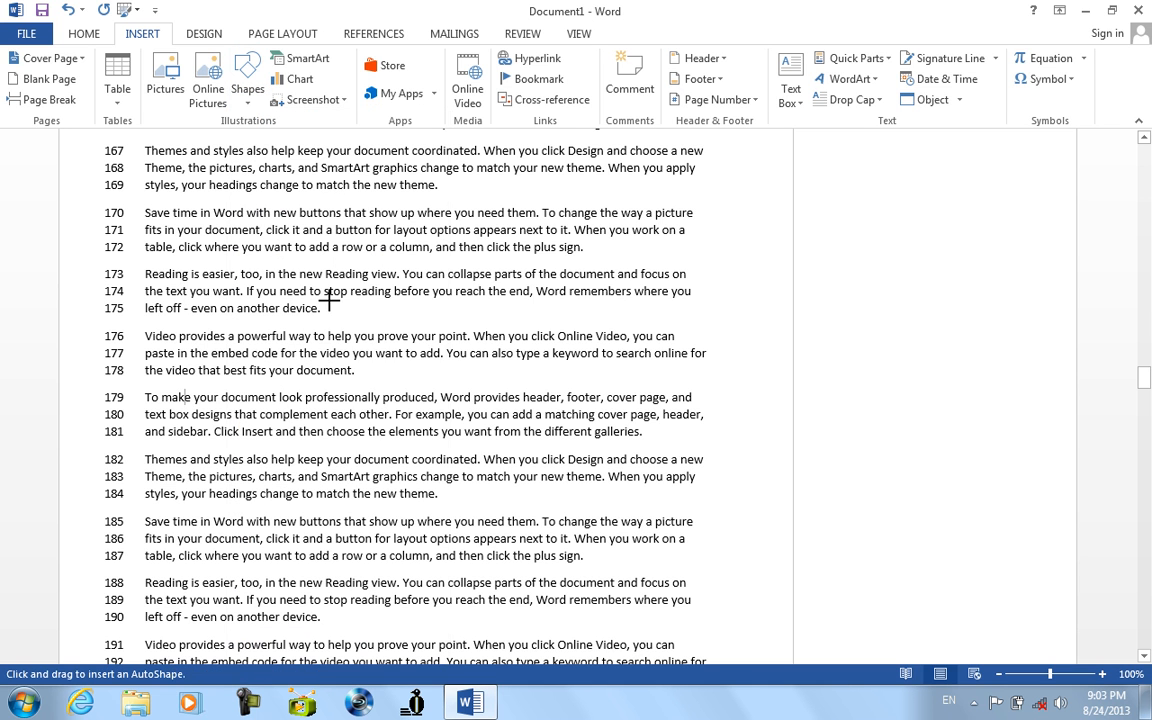
drag(331, 301, 605, 517)
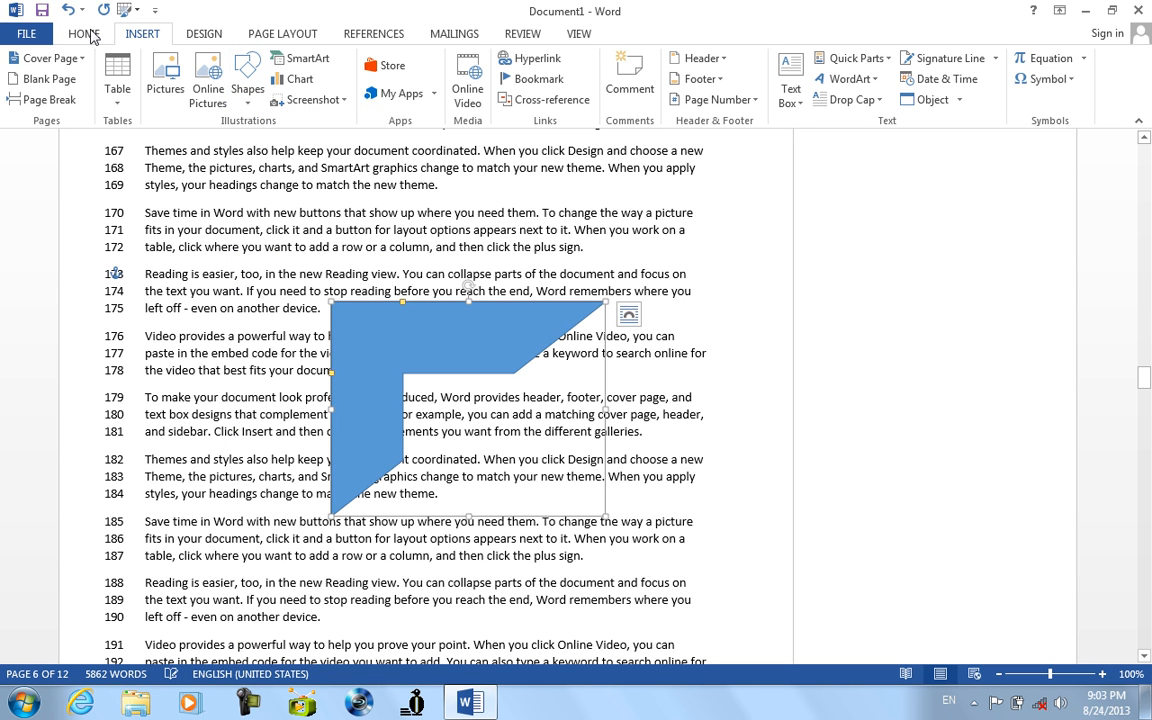
Step: Go to graphic number 1 with the Go To target set to Graphic
click(84, 33)
double_click(346, 273)
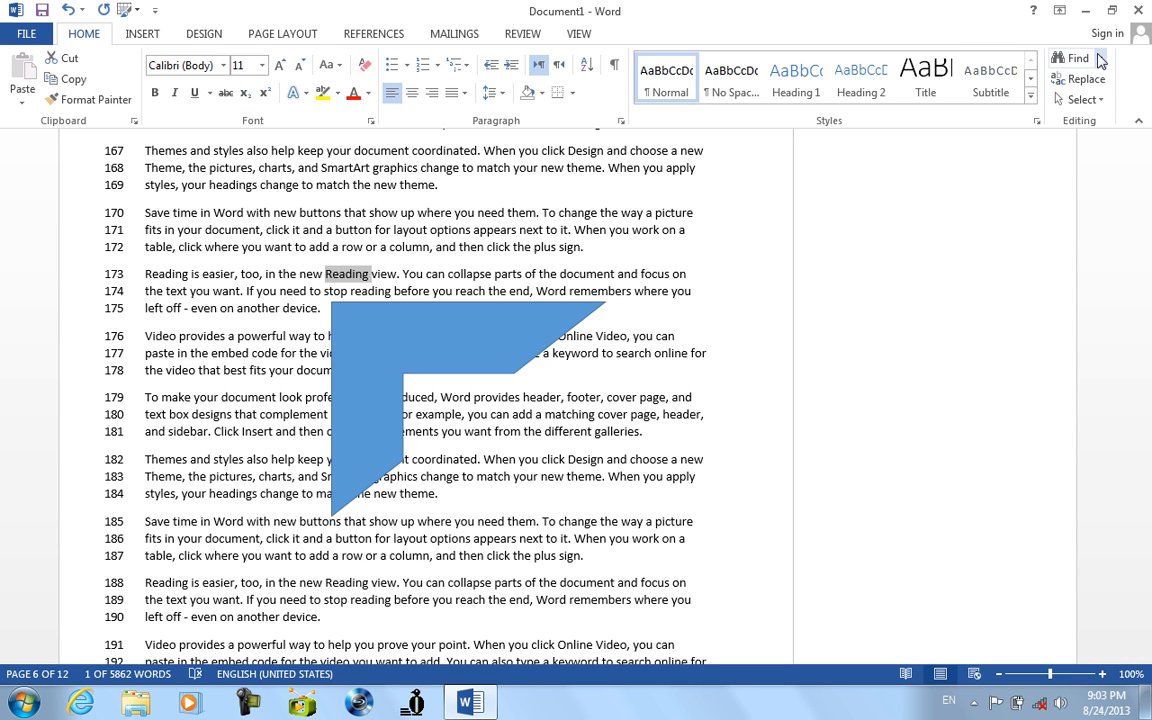
key(ctrl+g)
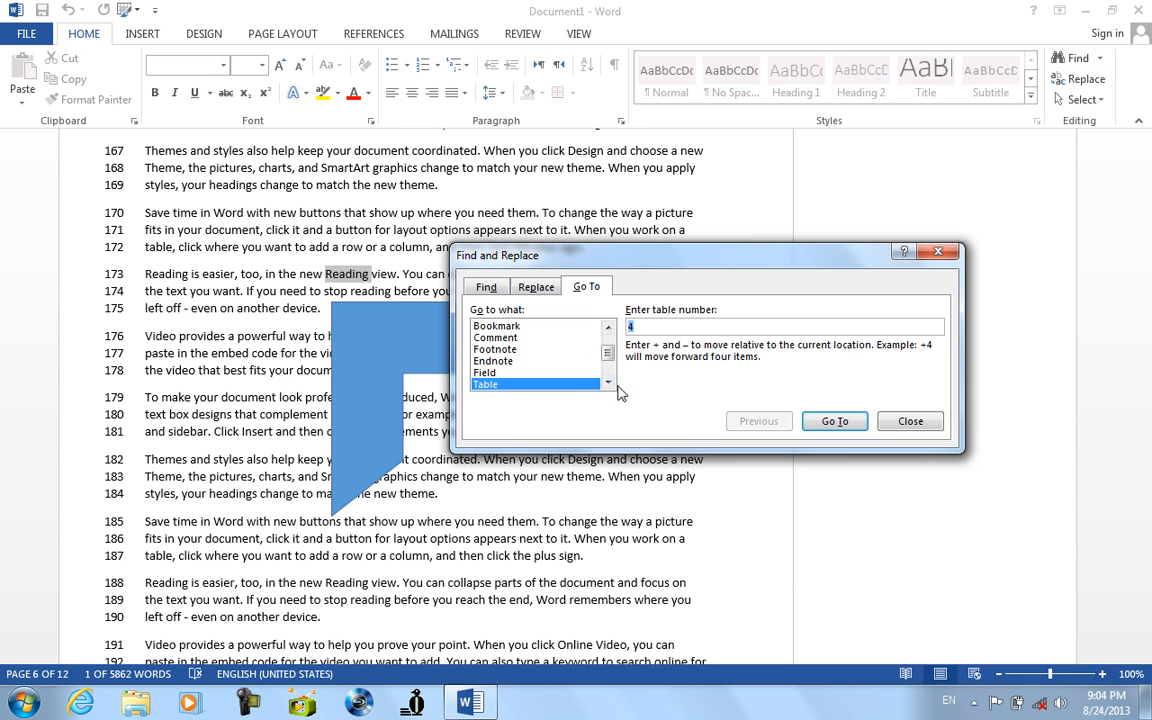
click(608, 382)
click(608, 382)
click(518, 375)
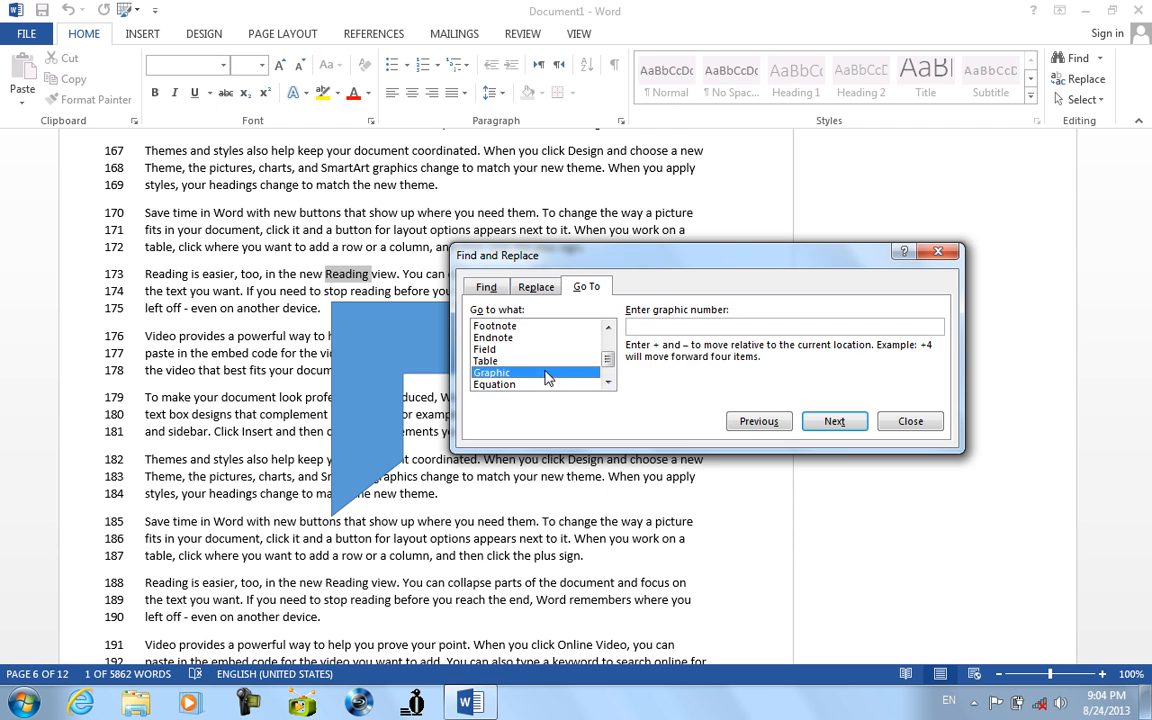
click(659, 327)
text(1)
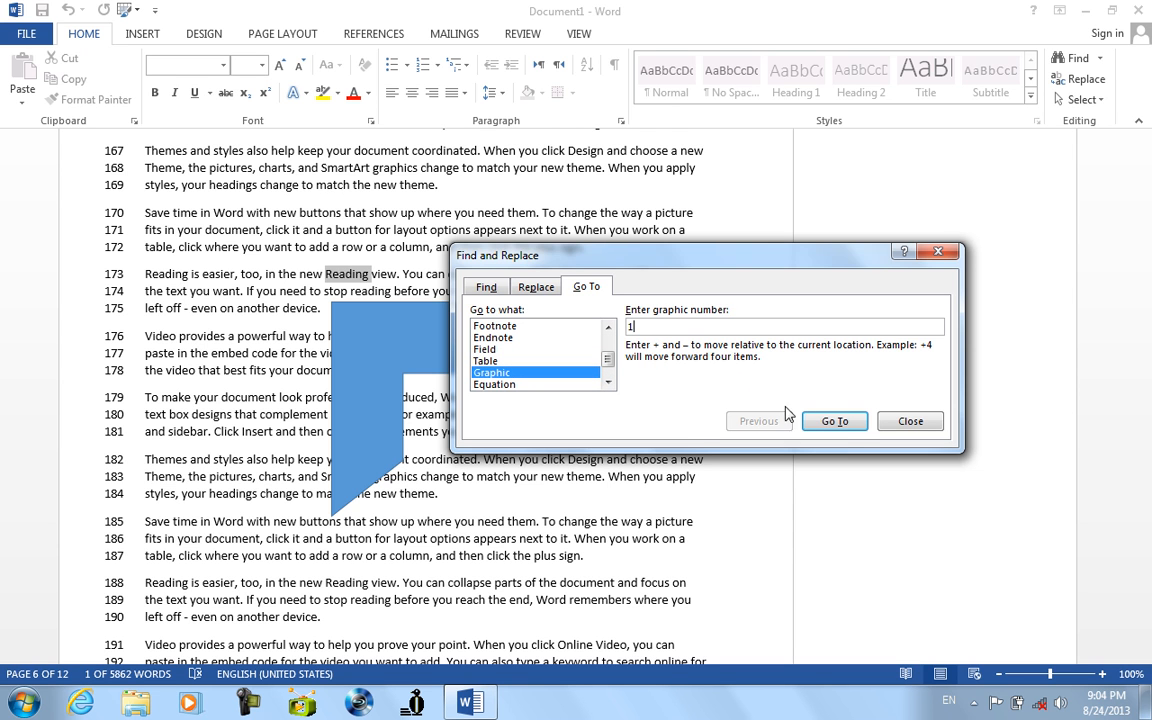
click(840, 421)
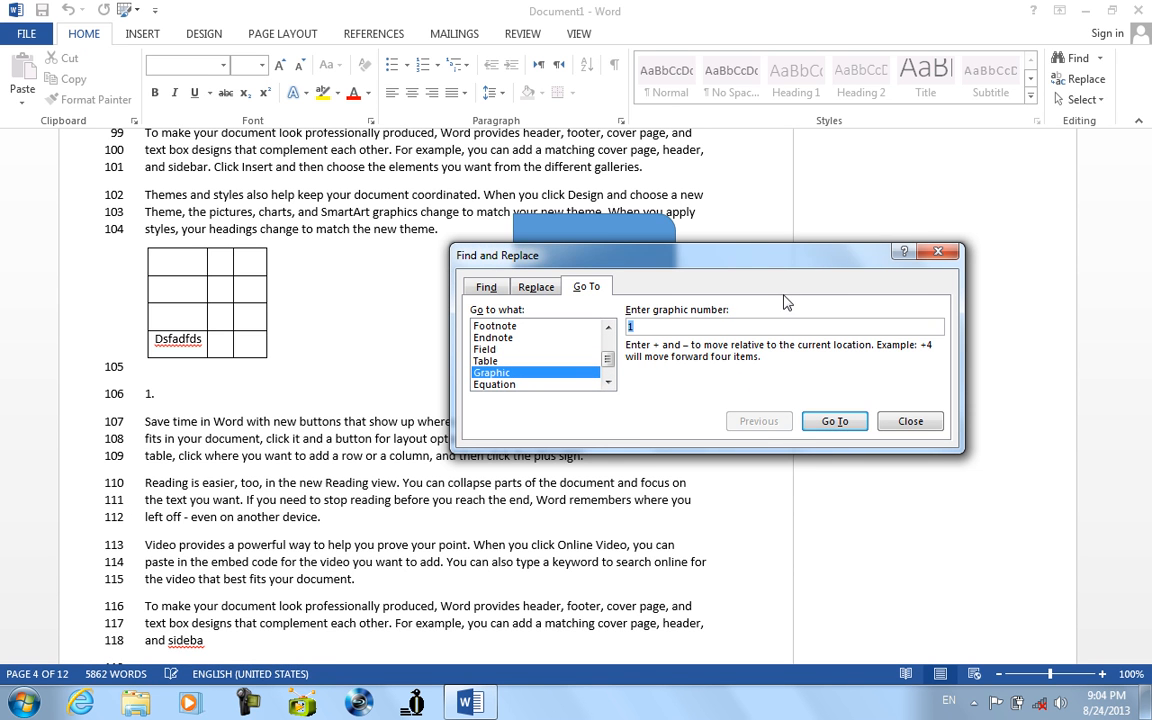
Step: Move the Go To dialog off the shape and go to graphic numbers 2 and 3 in turn
drag(789, 268, 1080, 245)
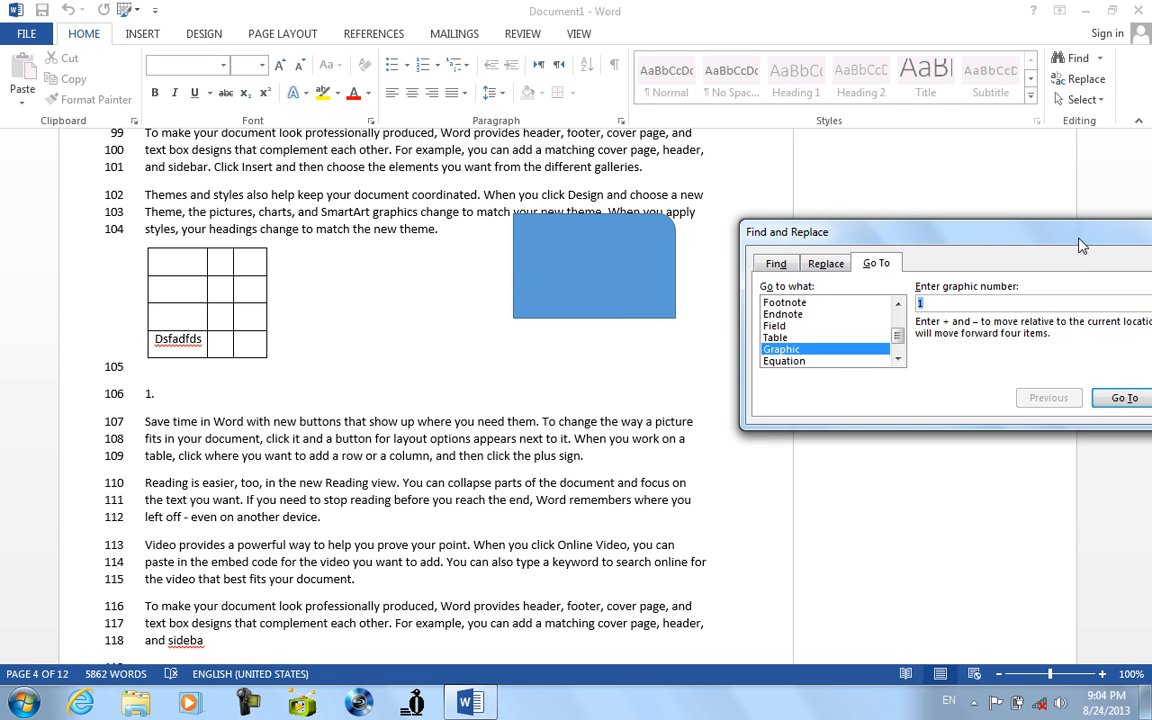
text(2)
click(1124, 398)
click(1124, 398)
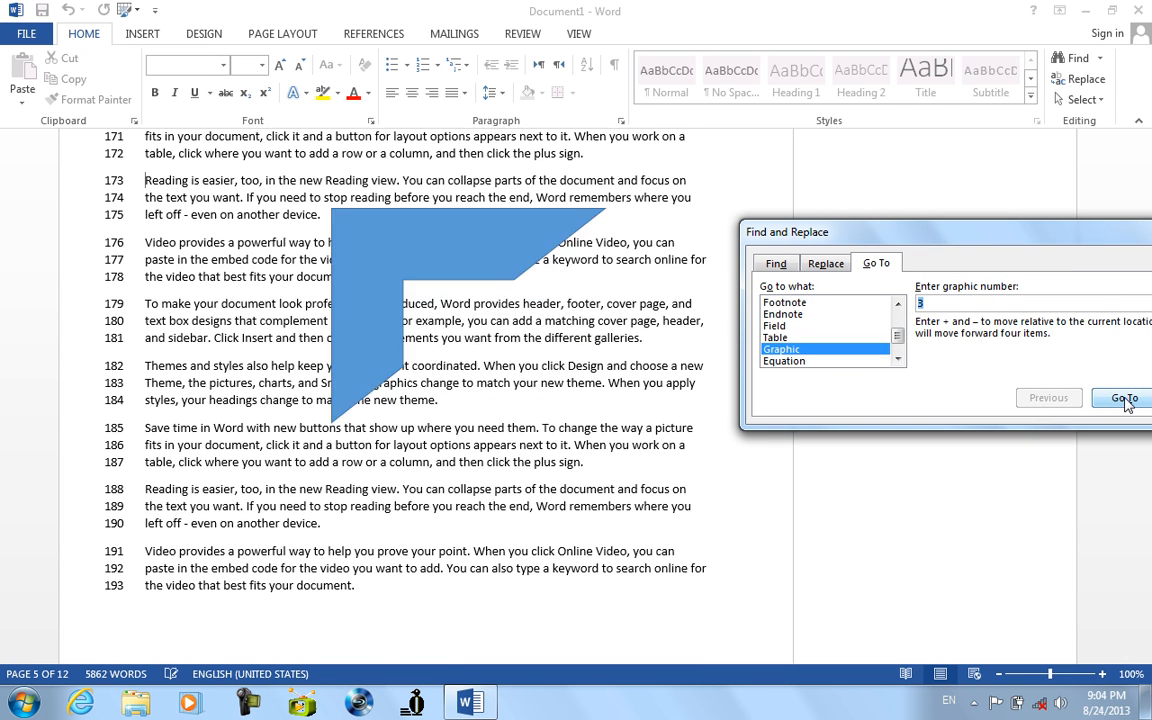
Step: Switch the Go To target to Equation and close the dialog
drag(1092, 240, 909, 194)
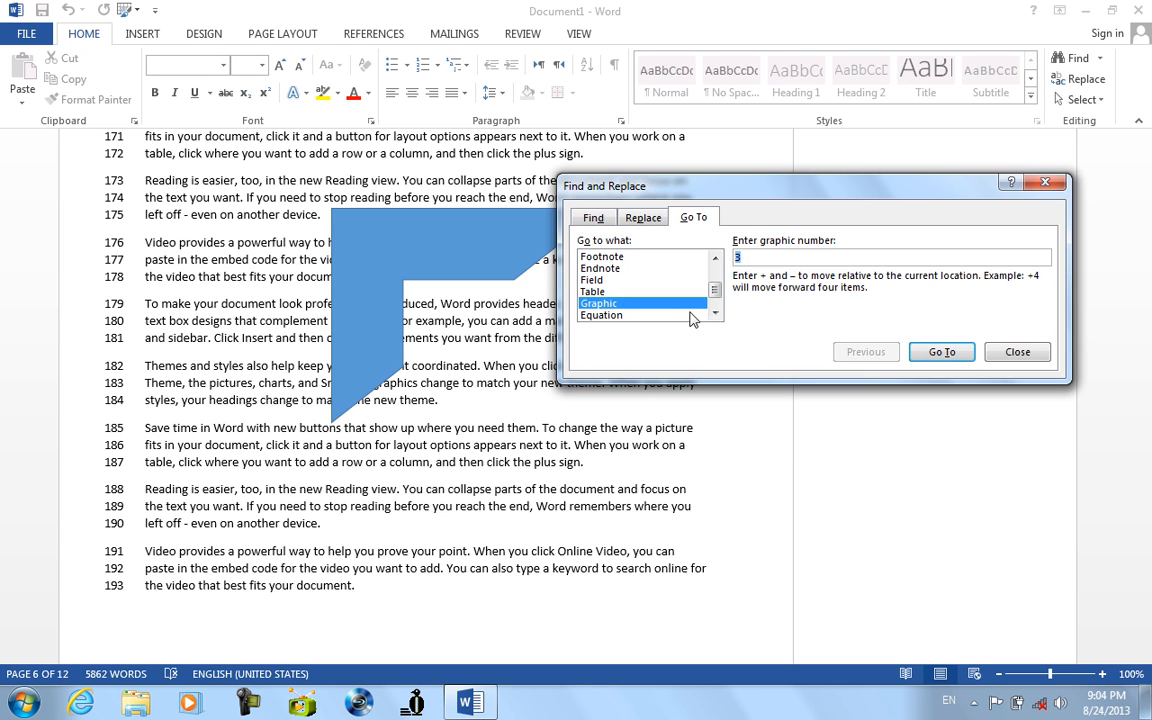
click(715, 313)
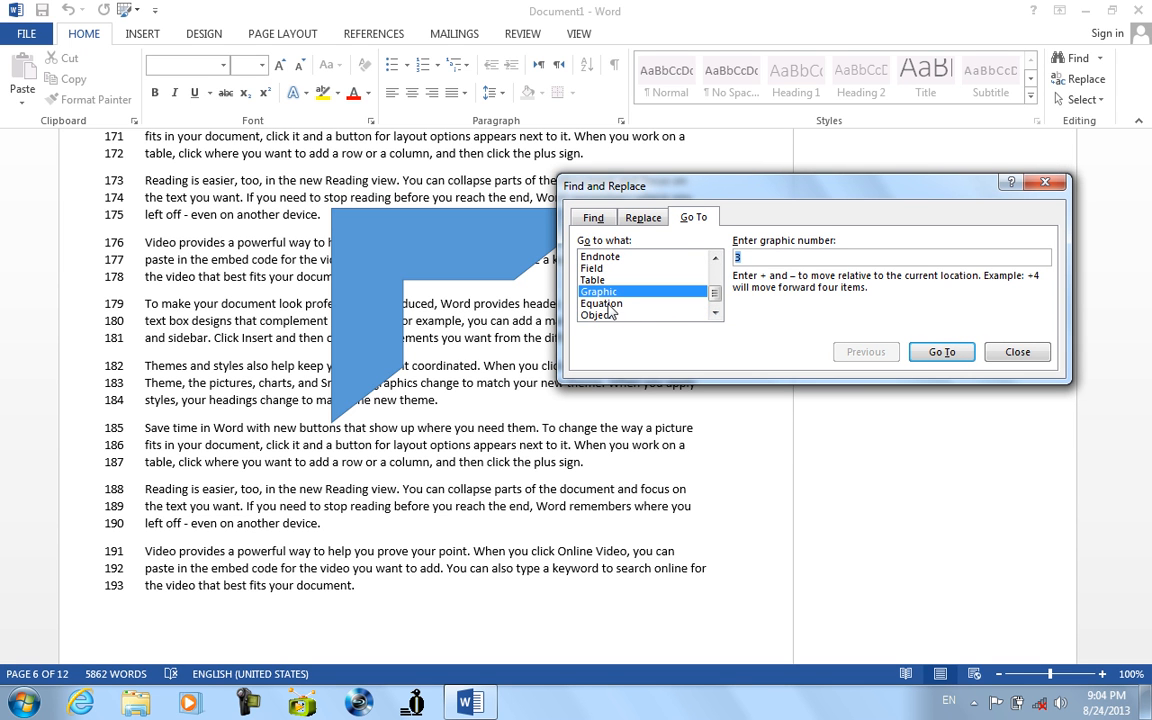
click(604, 304)
click(715, 313)
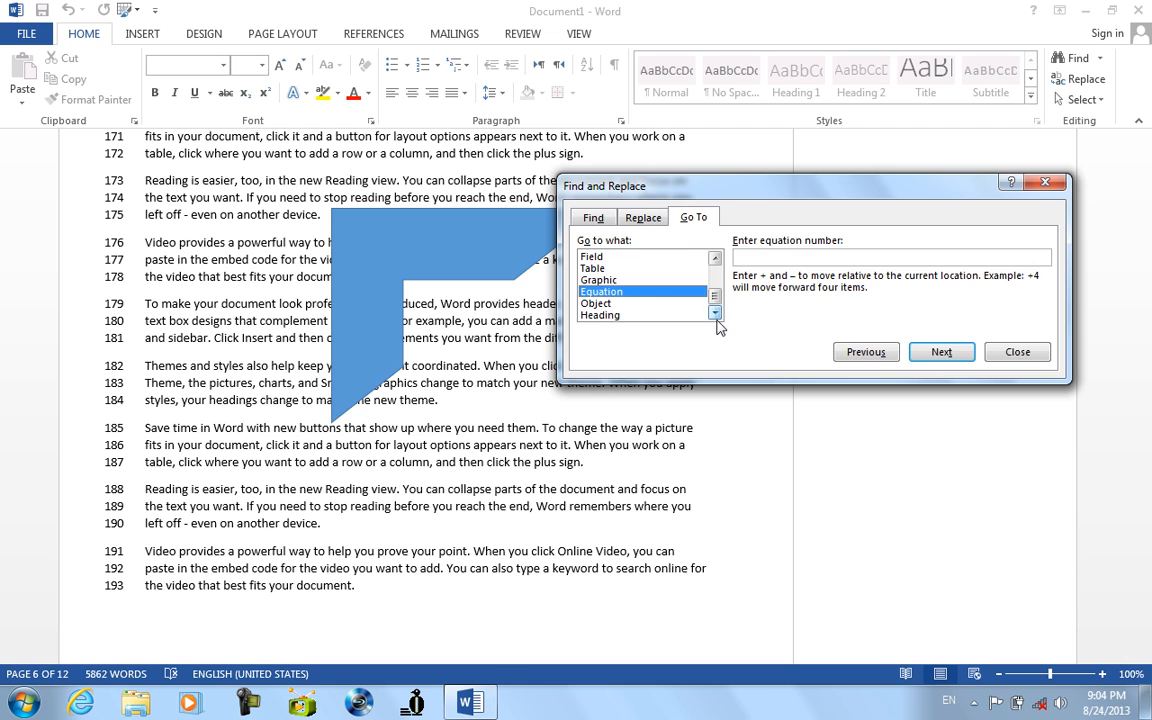
click(1017, 353)
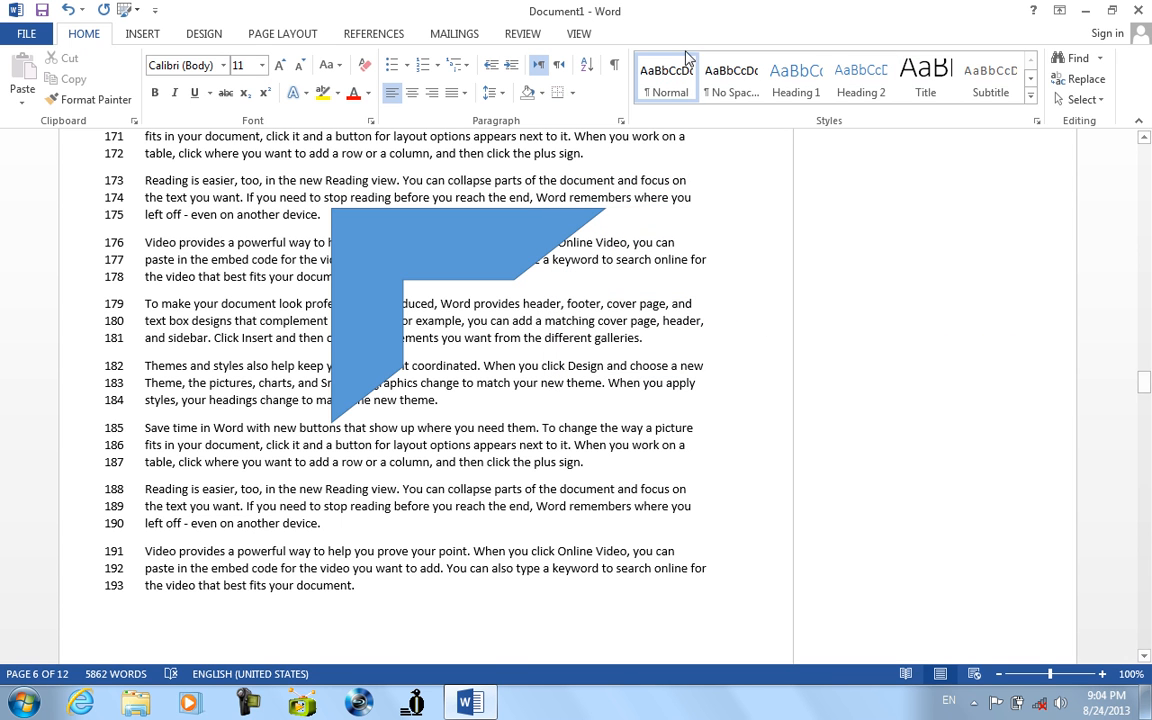
Step: Insert a blank equation placeholder at the start of line 173
click(143, 34)
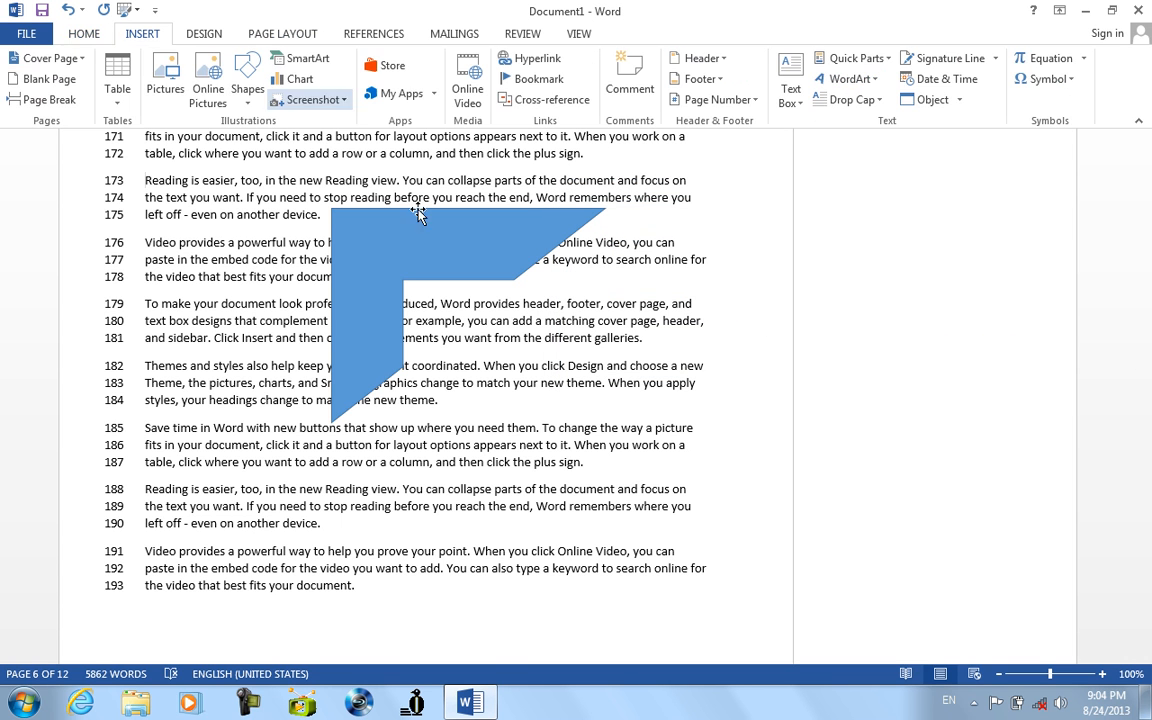
click(1074, 60)
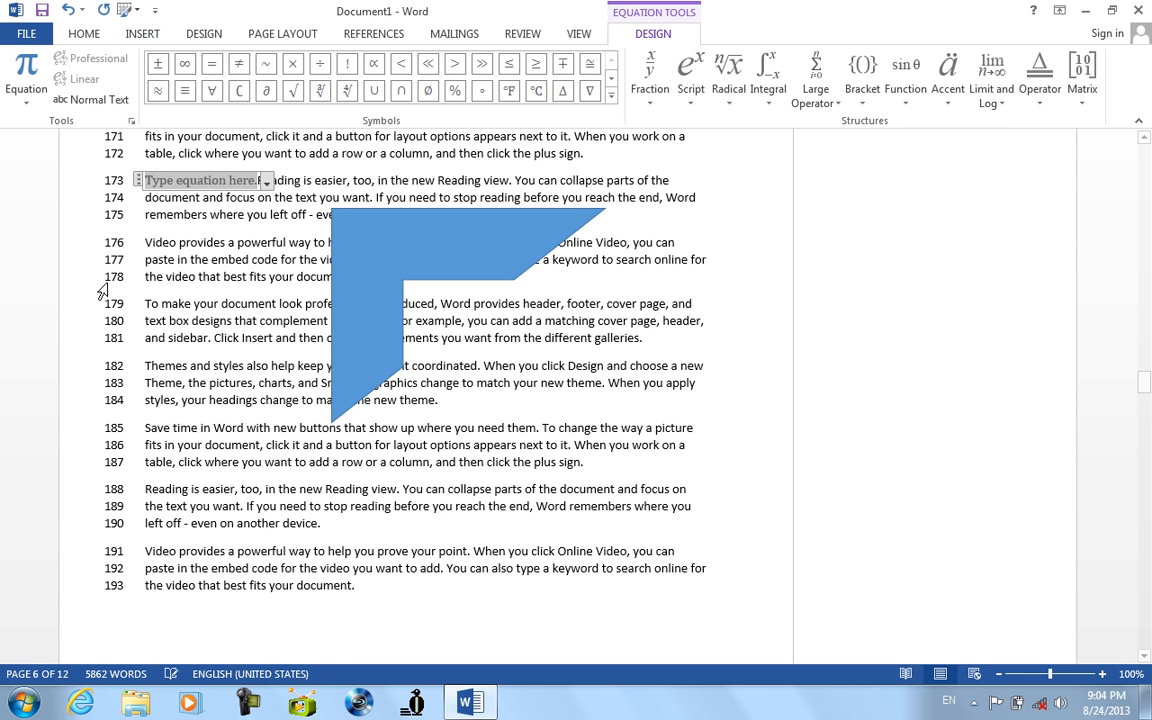
click(152, 196)
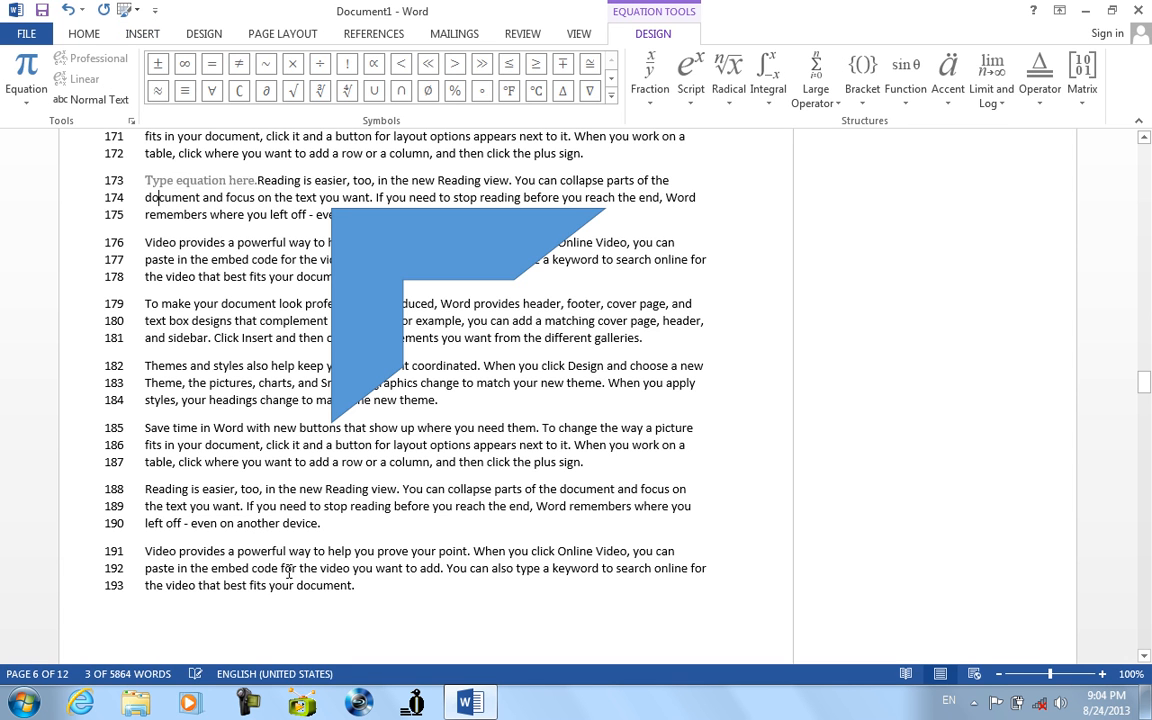
Step: Add a new line after line 193 and insert the built-in Expansion of a Sum equation on it
click(364, 612)
key(Return)
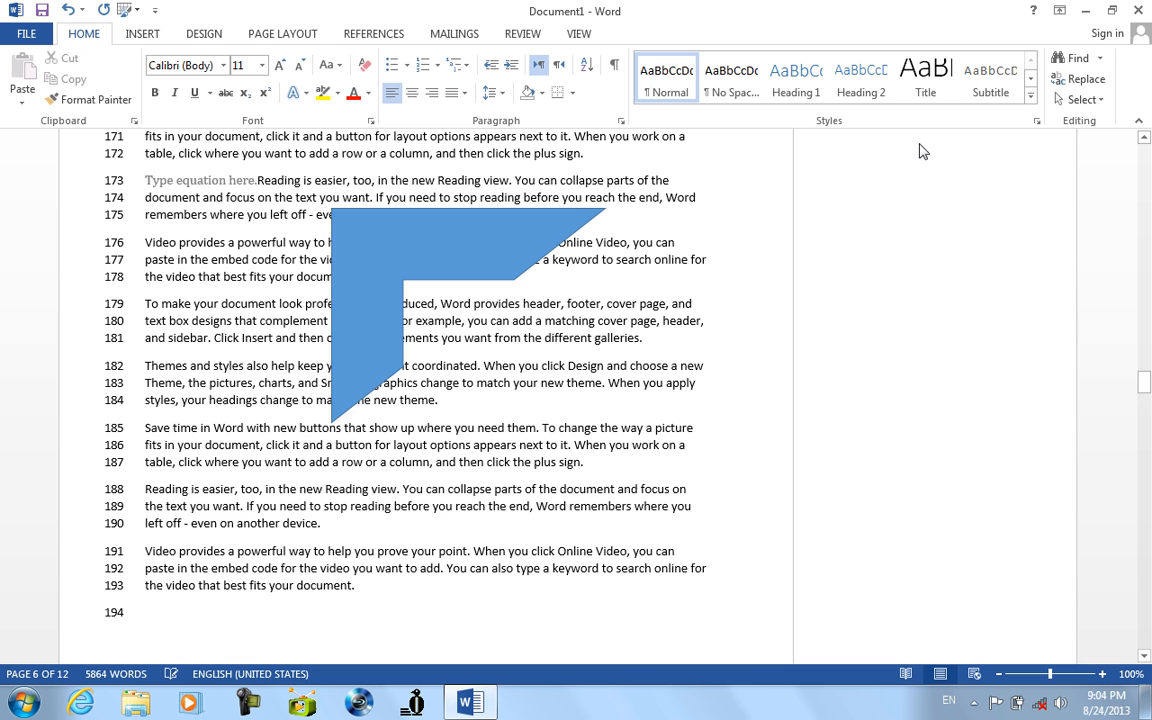
click(130, 36)
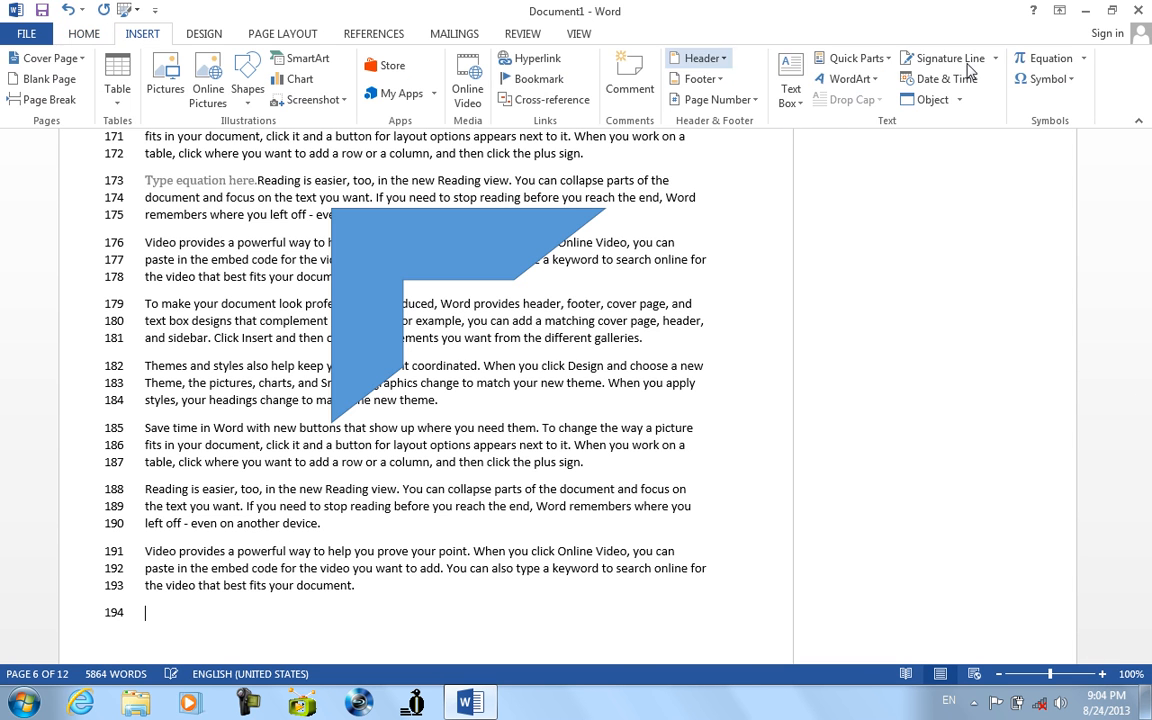
click(1083, 58)
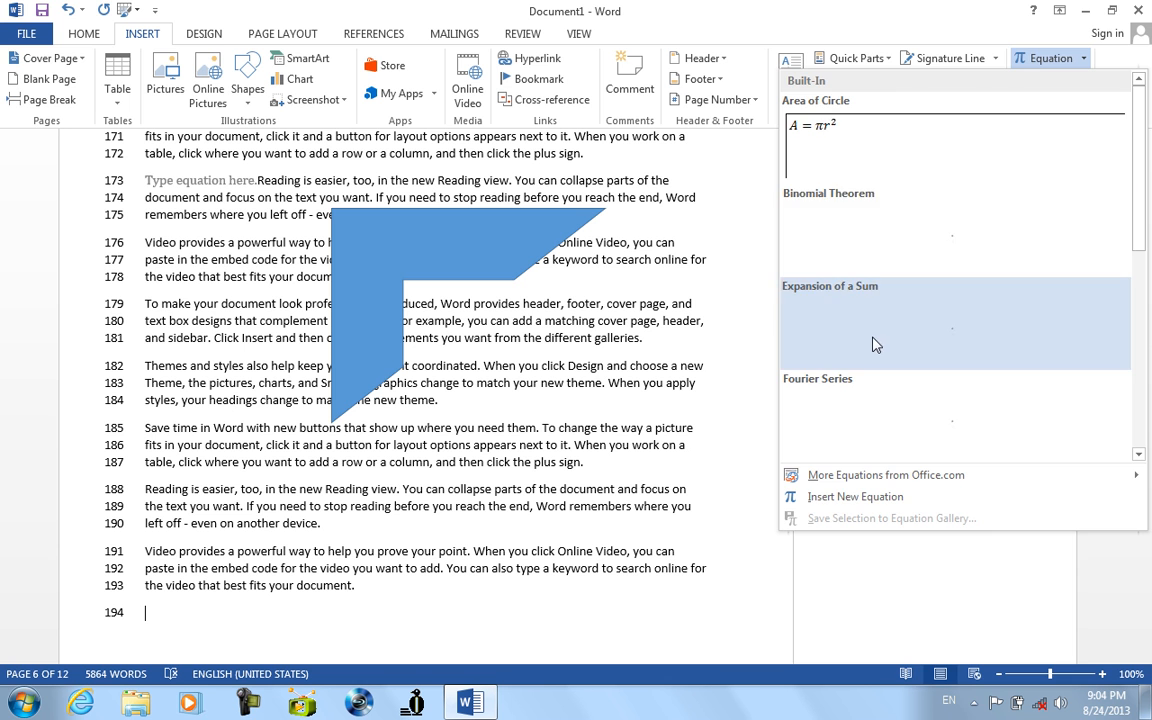
click(873, 344)
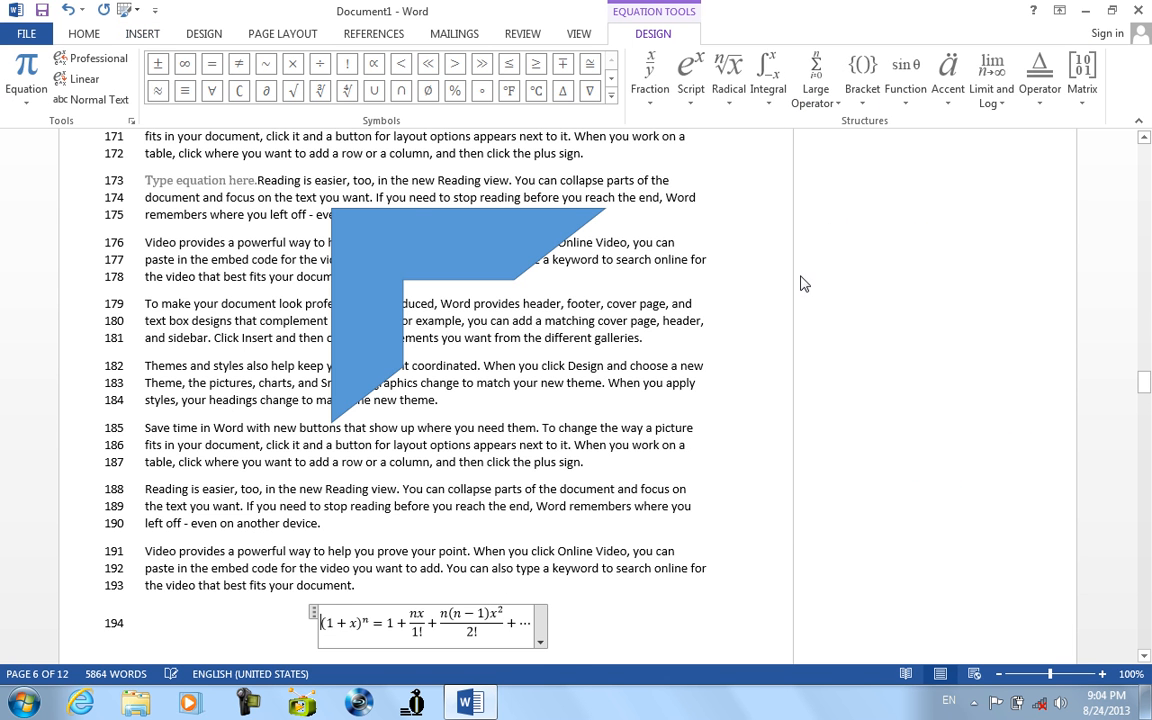
Step: Add three empty lines after line 224 on page 7 and insert the Expansion of a Sum equation on the first one
scroll(800, 284, down, 15)
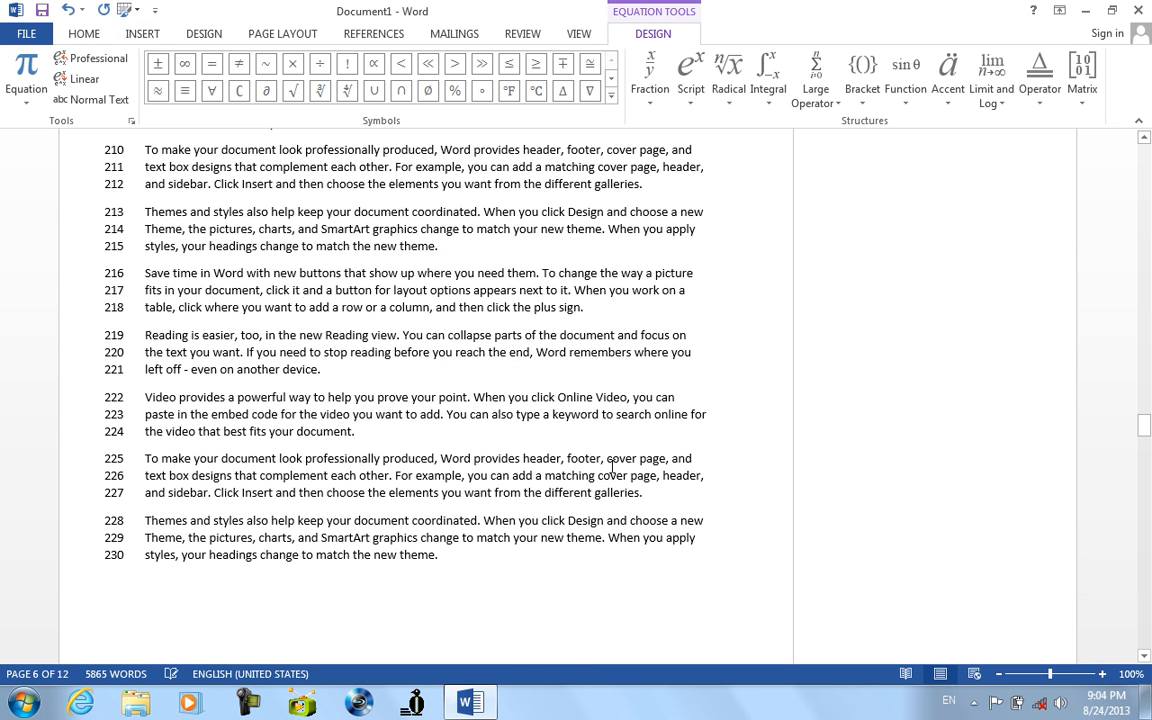
key(Return)
key(Return)
key(Return)
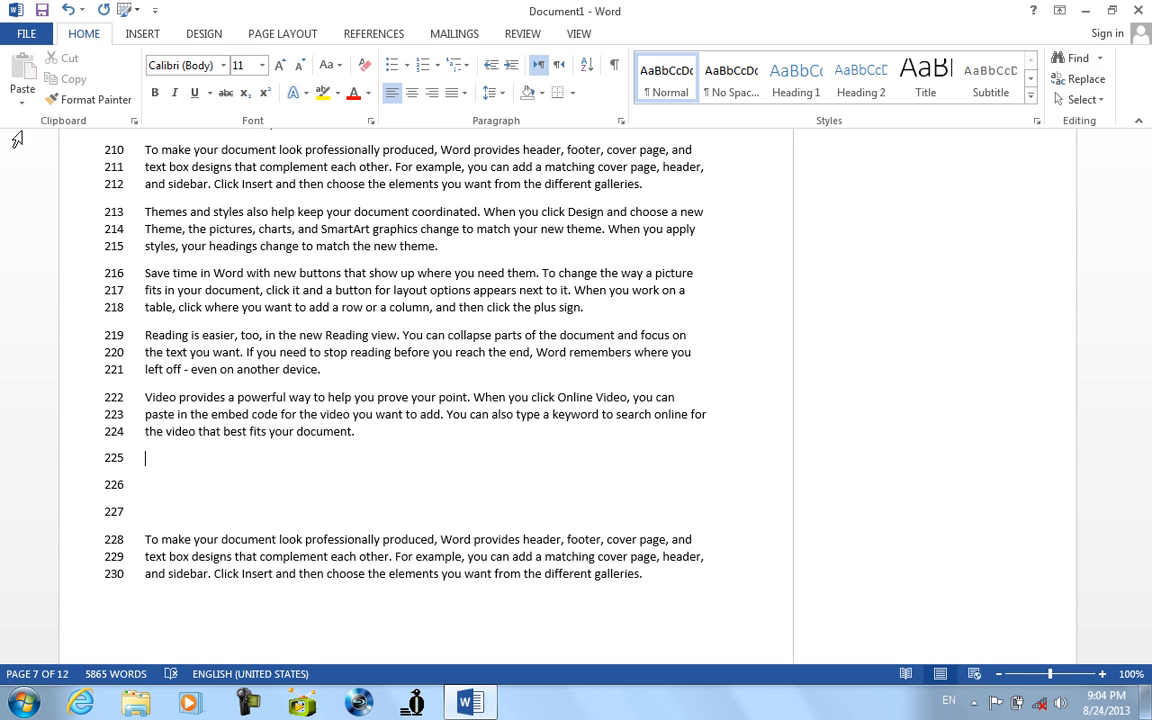
click(150, 33)
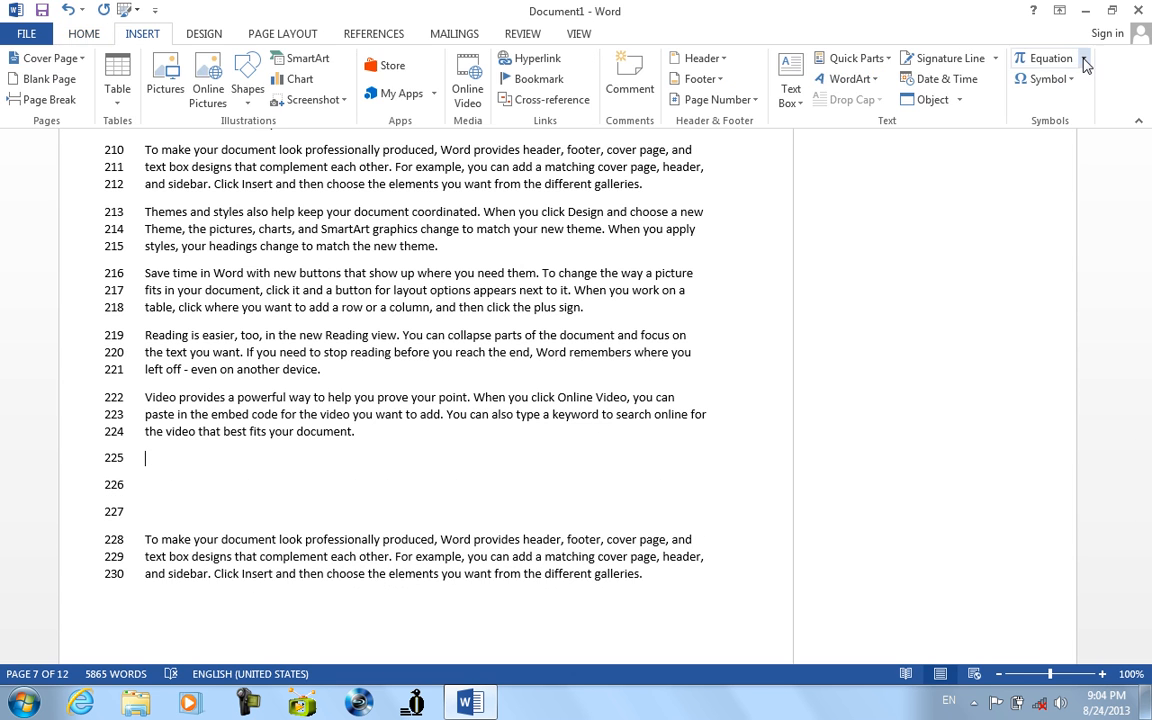
click(966, 353)
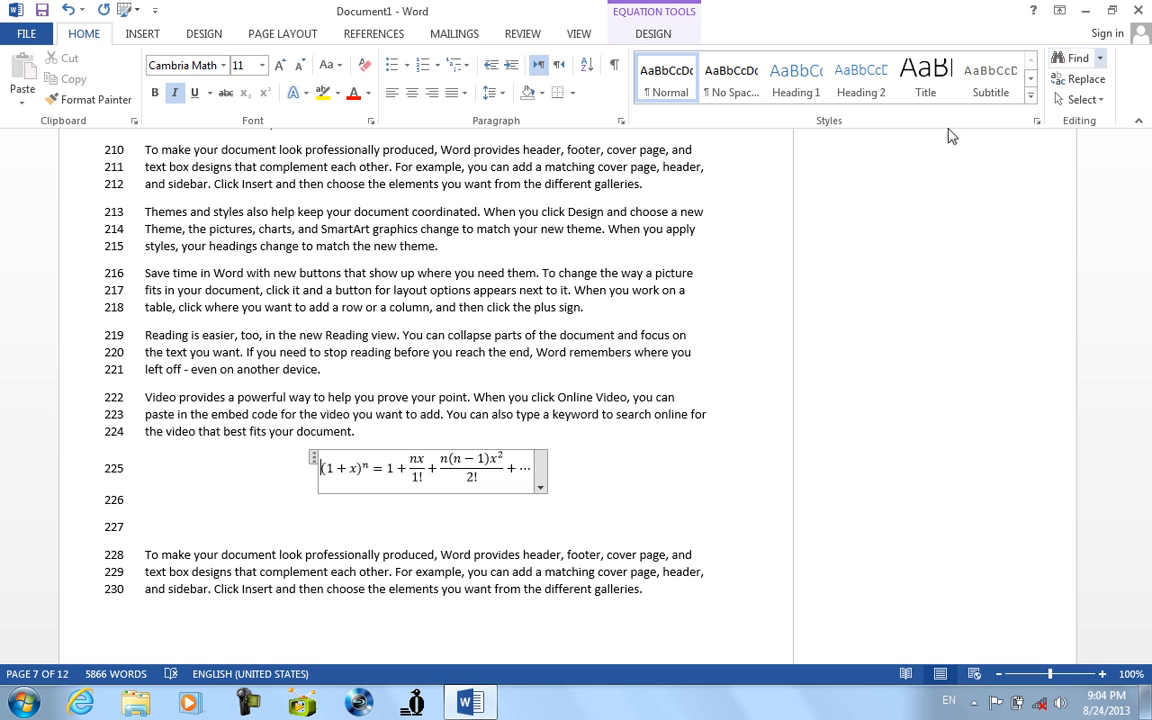
Step: Go to equation numbers 1, 2 and 3 in turn and close the Go To dialog
key(ctrl+g)
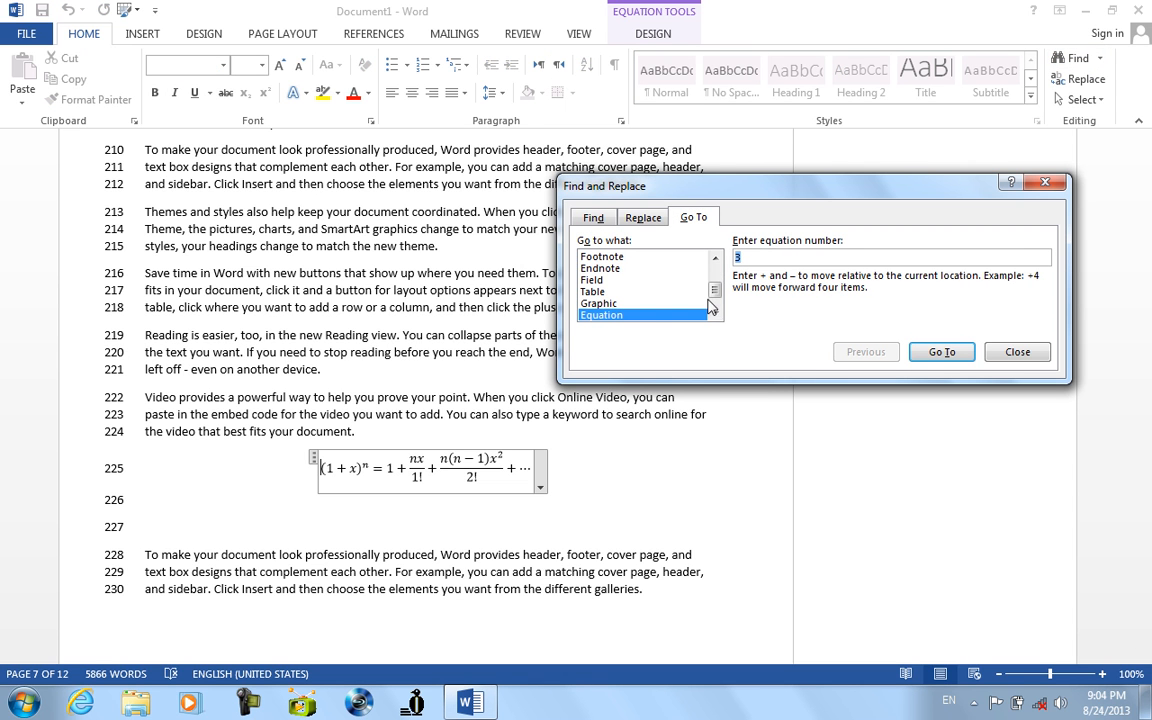
click(715, 314)
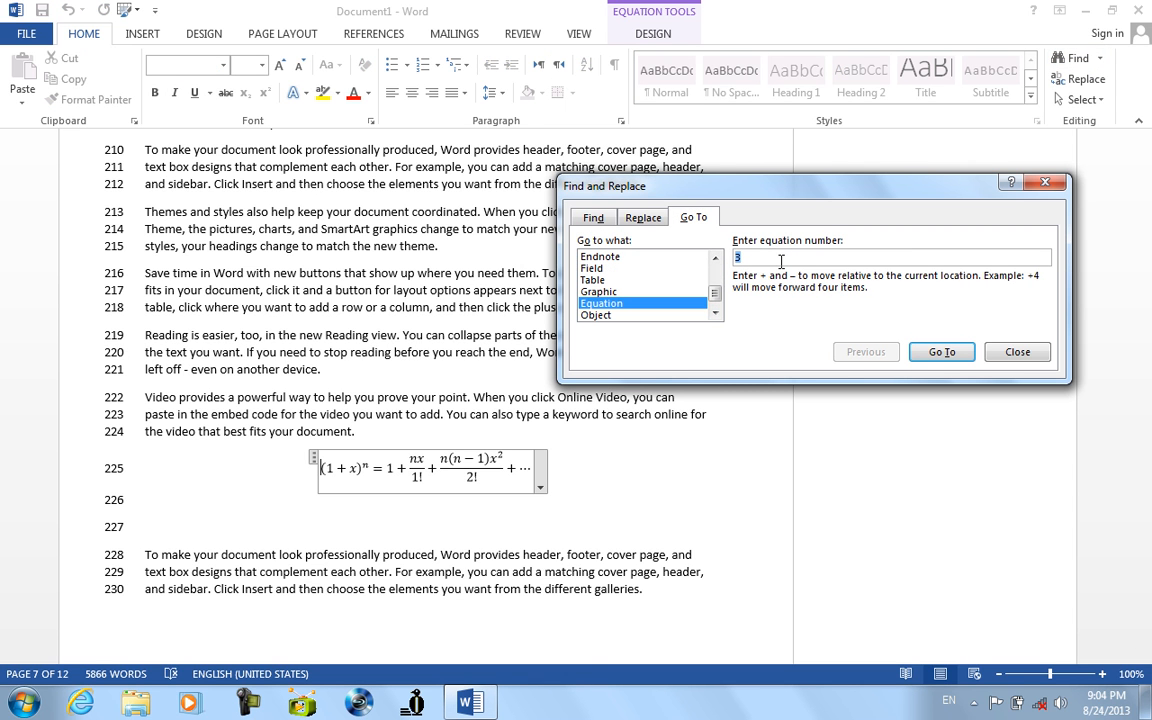
click(940, 353)
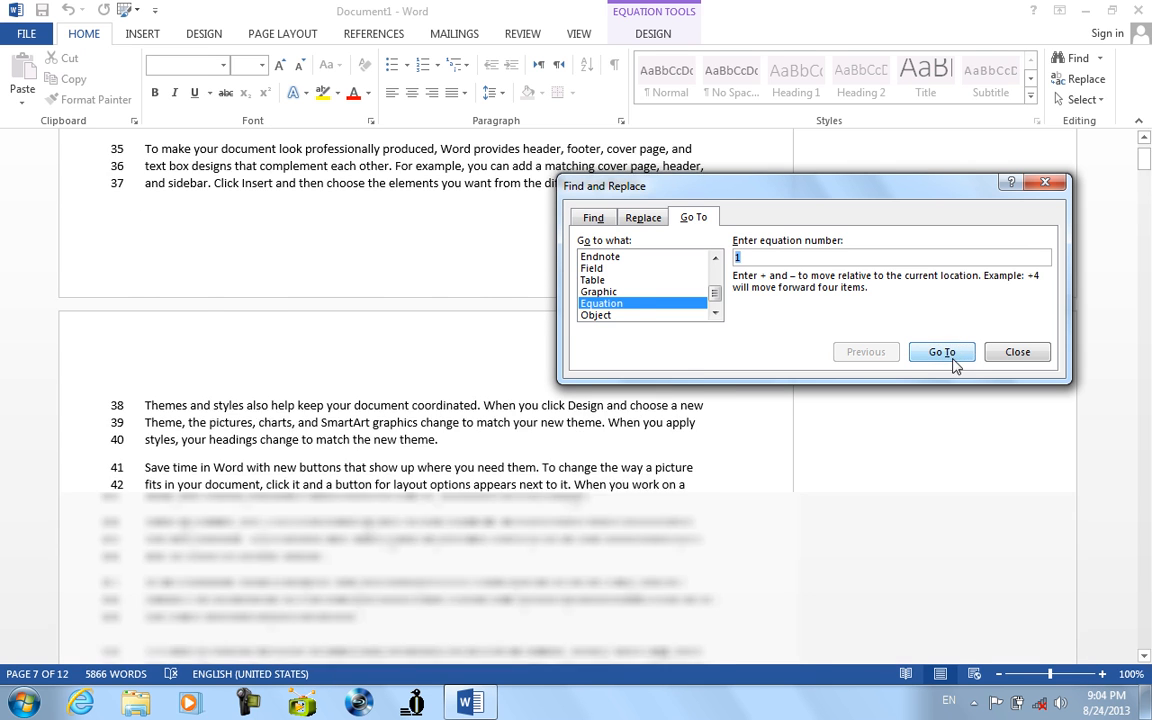
text(2)
click(935, 353)
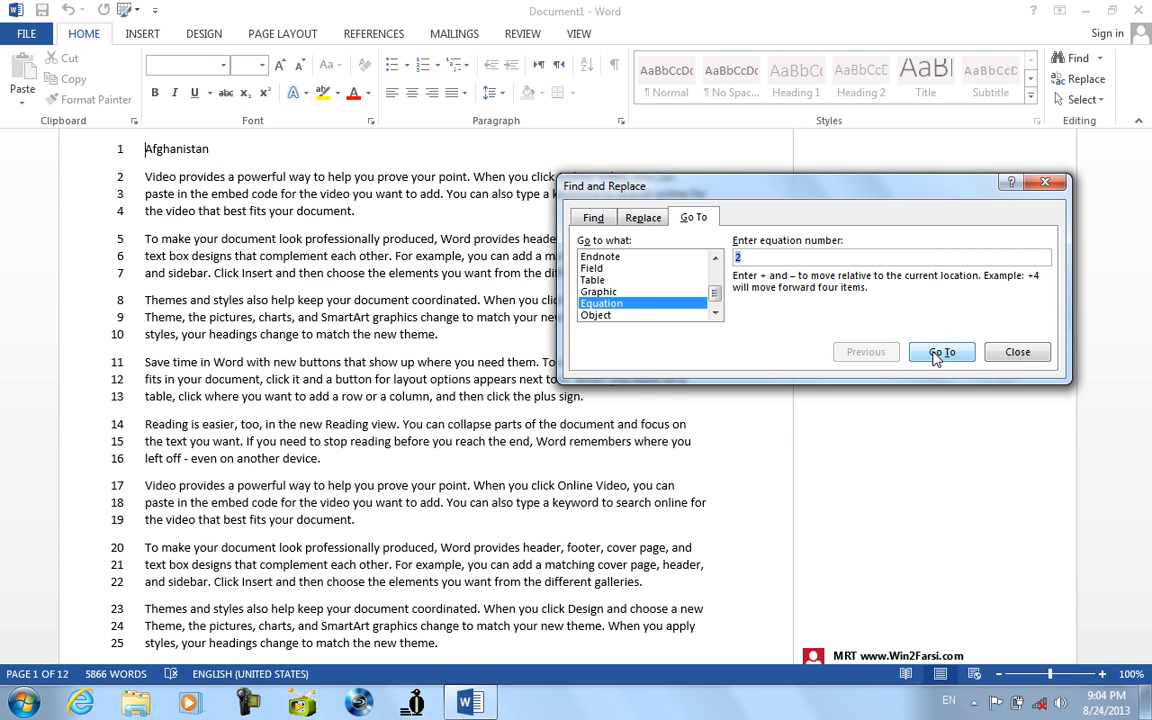
click(932, 353)
drag(830, 186, 819, 317)
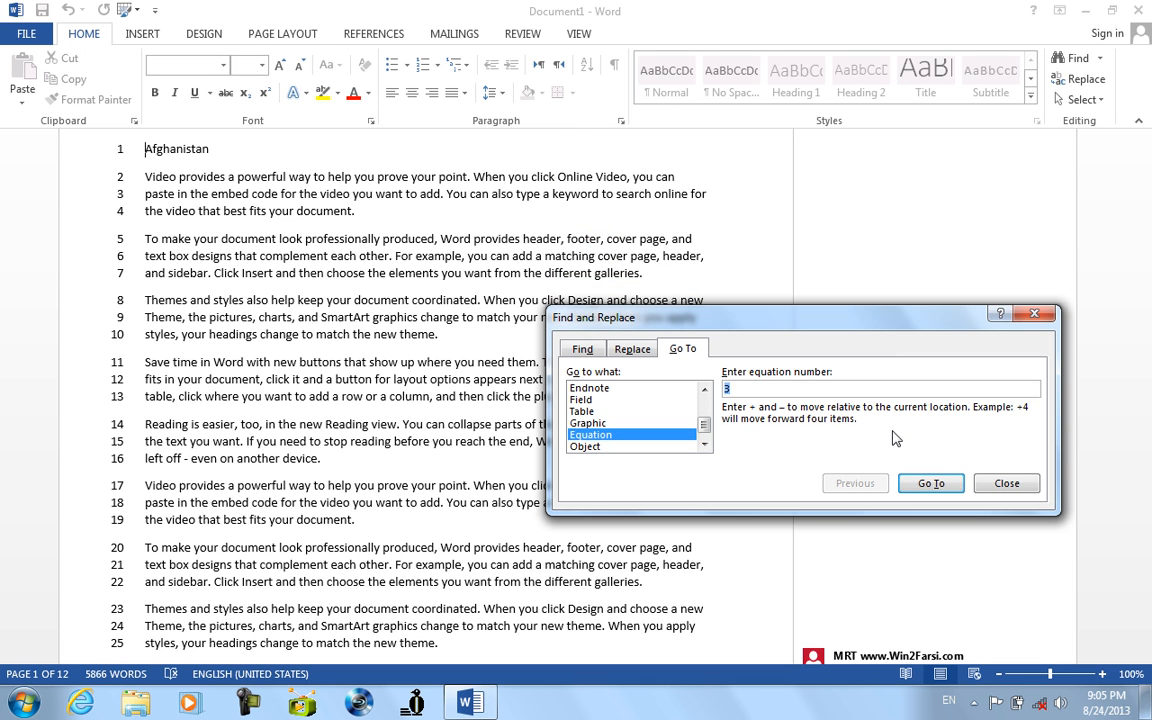
click(1018, 485)
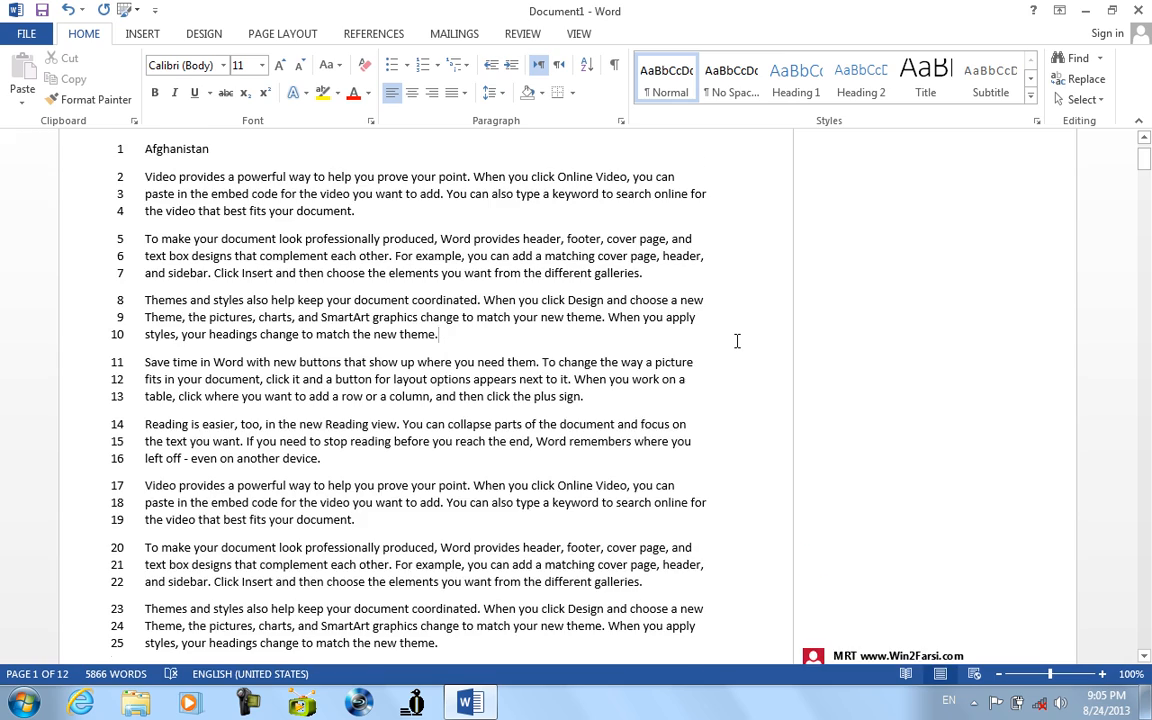
Step: Reopen Go To from page 2 and go to equation number 1 again
scroll(737, 341, down, 6)
scroll(737, 341, up, 8)
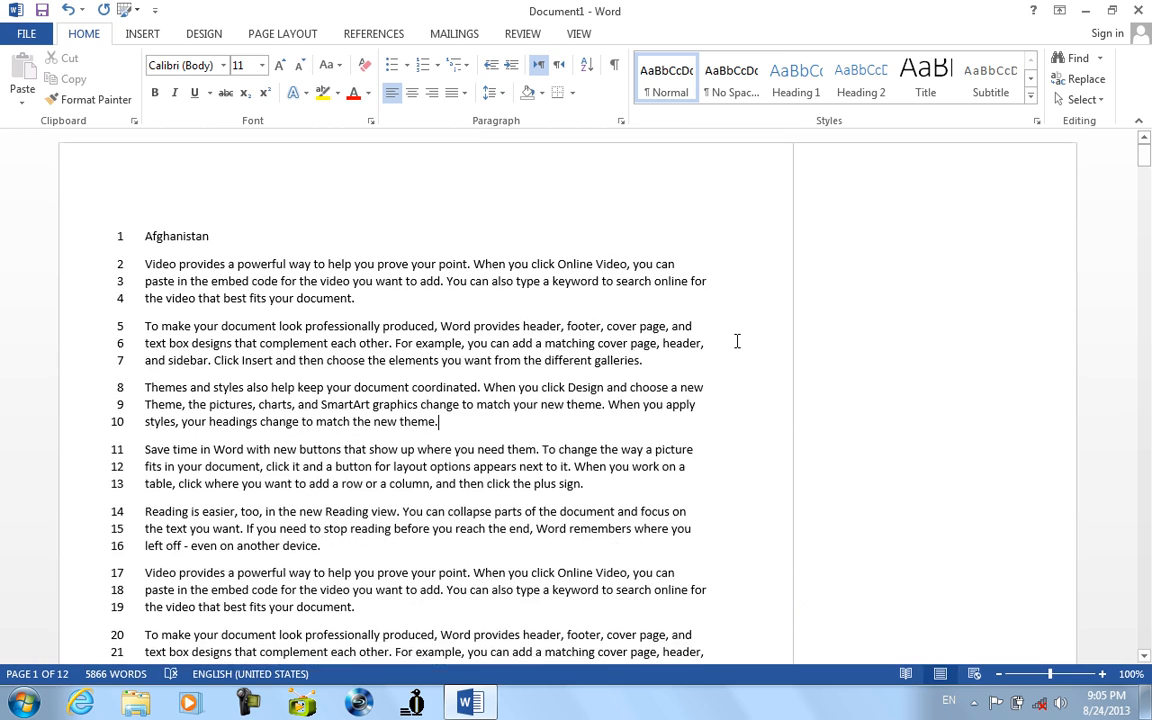
scroll(737, 341, down, 10)
scroll(737, 341, down, 6)
scroll(737, 341, up, 1)
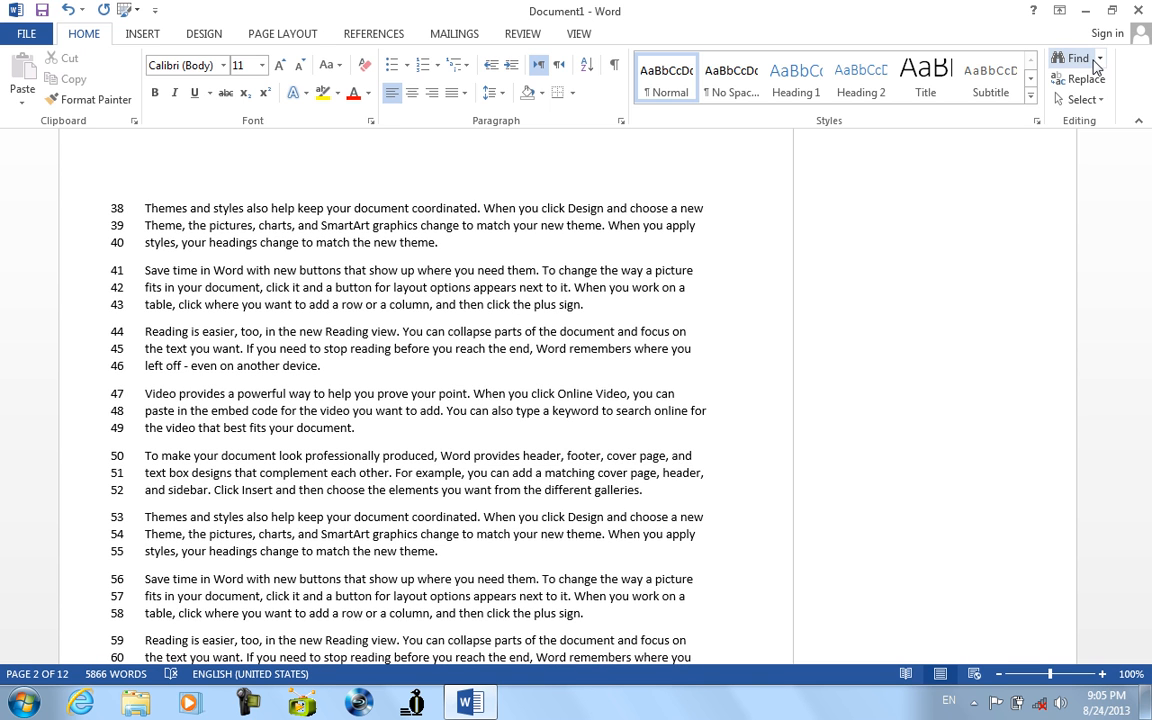
key(ctrl+g)
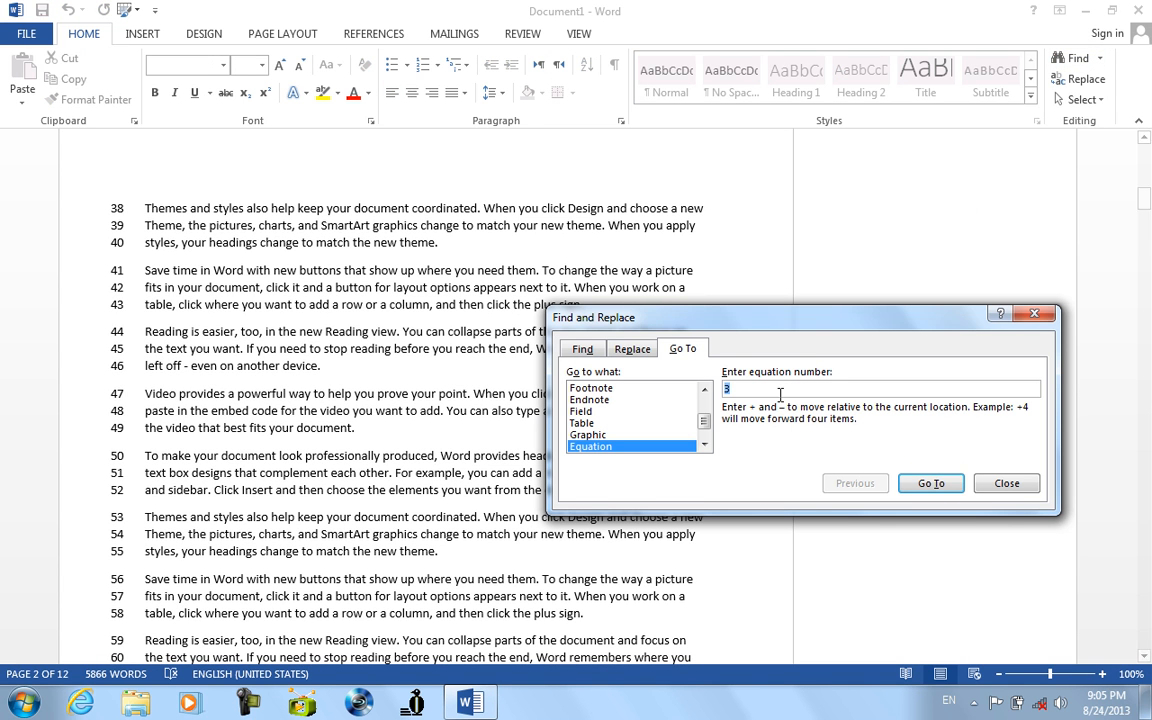
text(1)
key(Return)
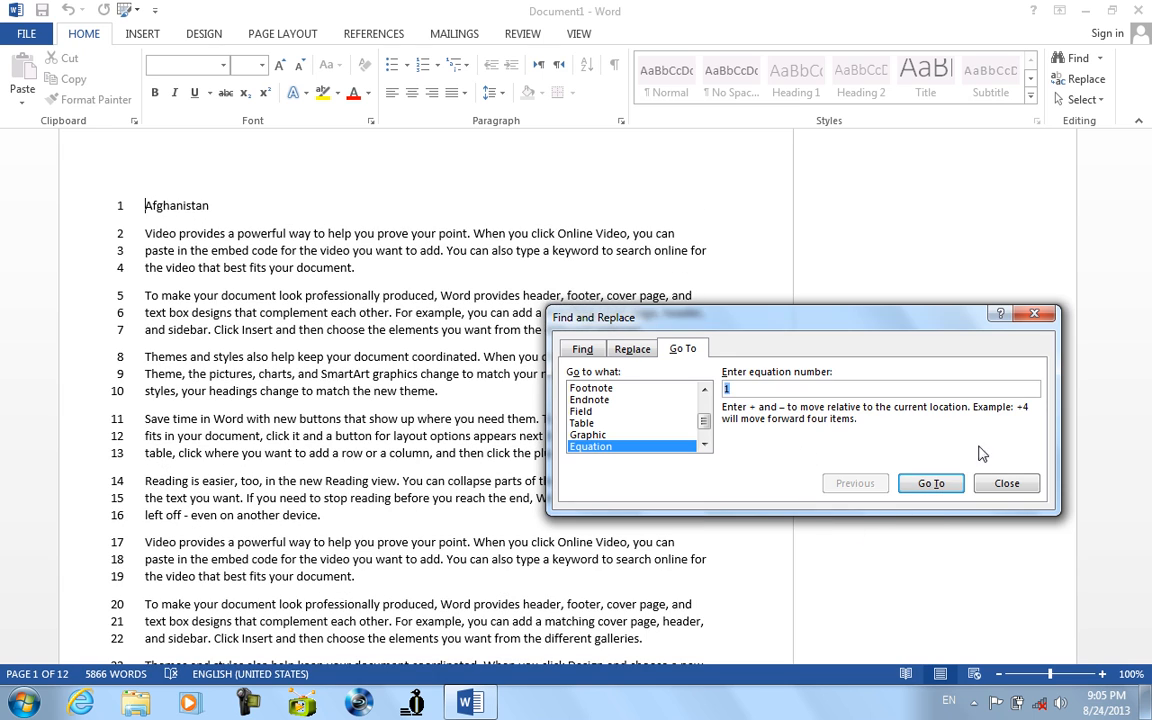
Step: Close the Go To dialog, look over the first three pages and return to the start of the document
click(1006, 483)
scroll(768, 521, down, 13)
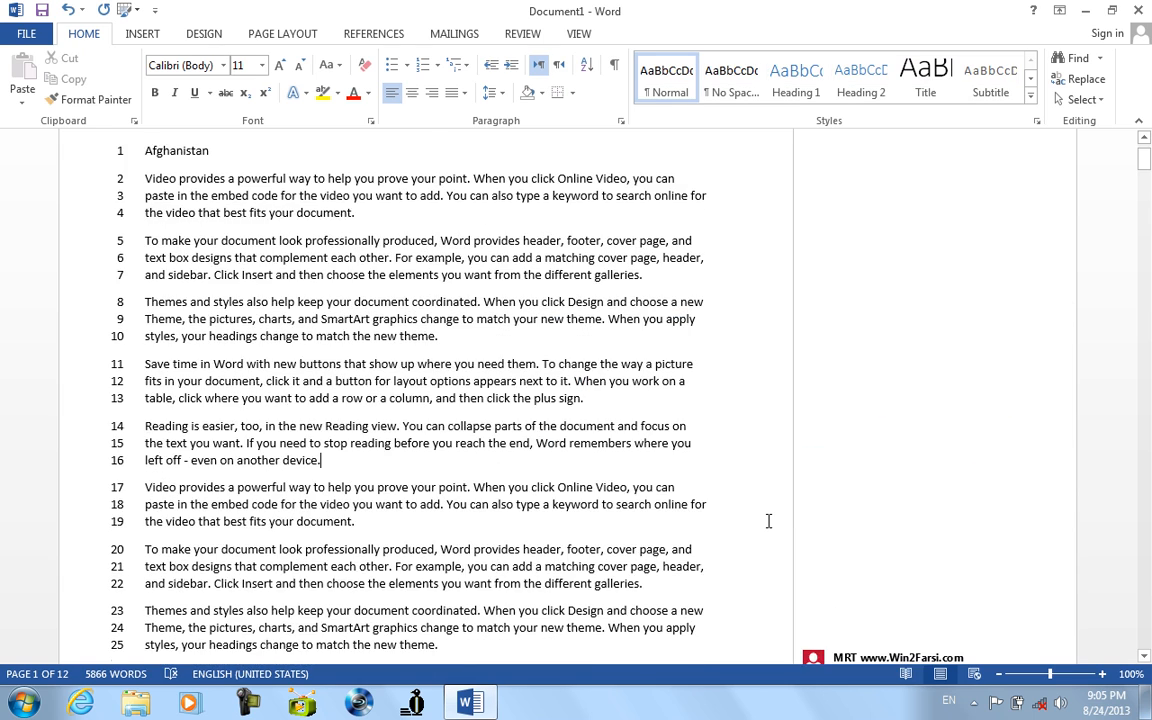
scroll(768, 521, down, 12)
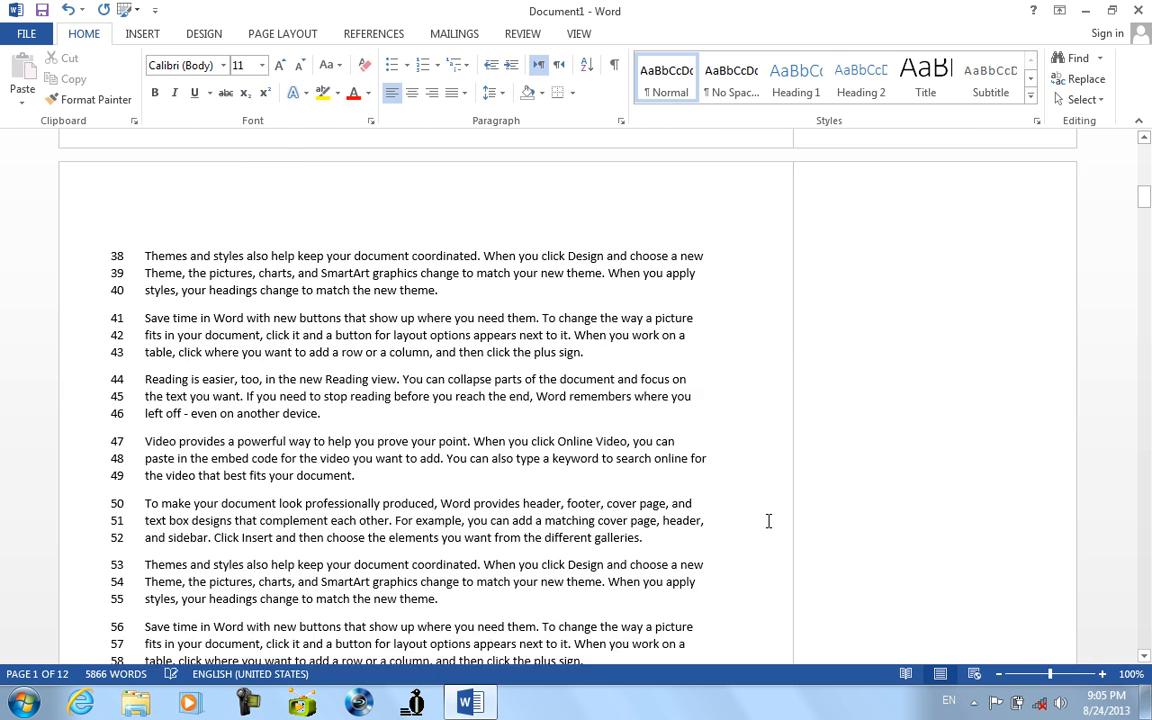
scroll(768, 521, down, 4)
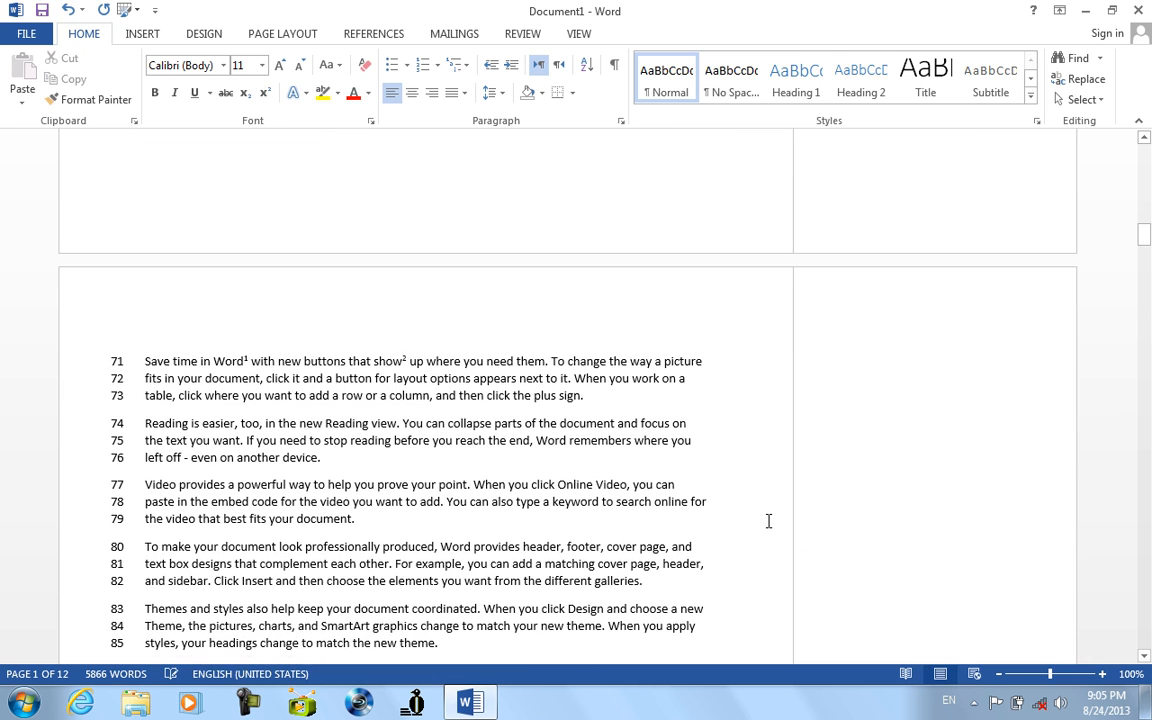
drag(1142, 239, 1090, 62)
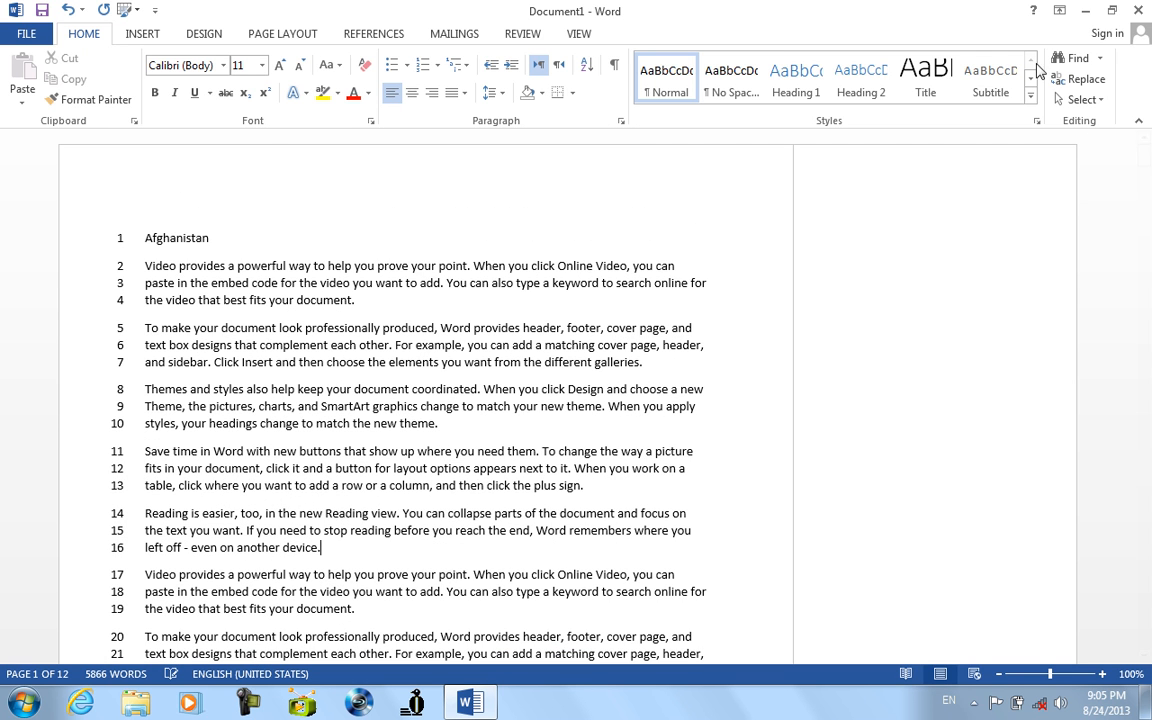
Step: Reopen Go To, check the list of targets for the Object entry and close the dialog
click(1100, 62)
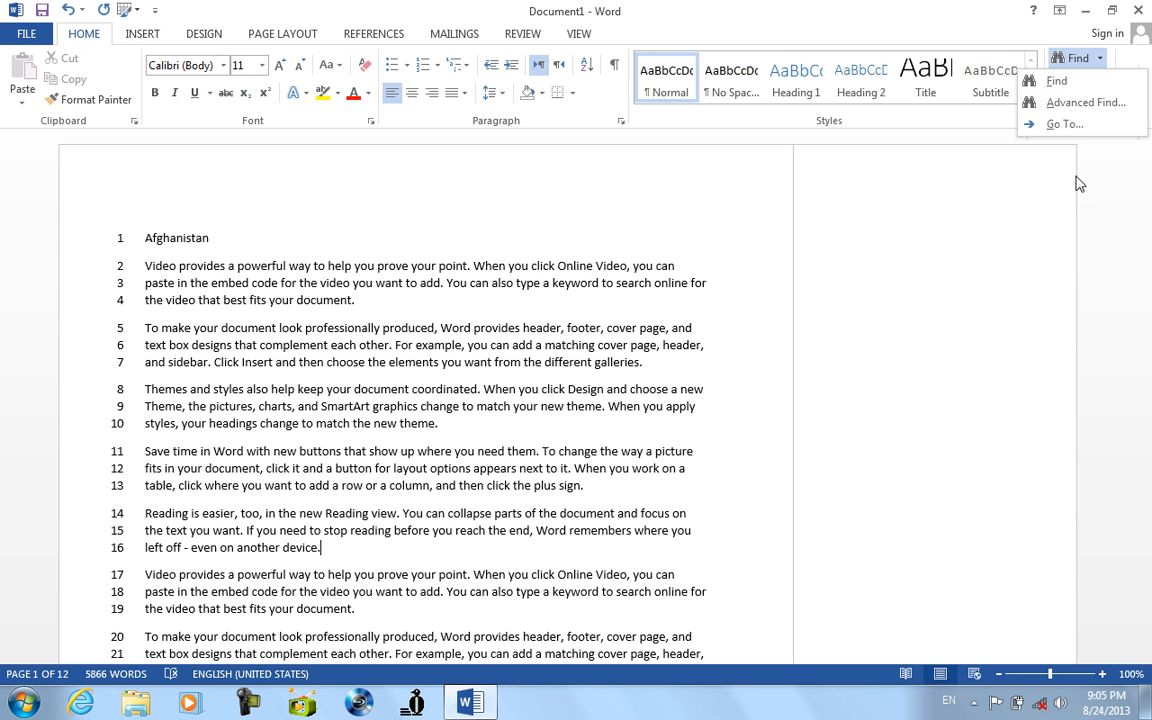
click(1060, 121)
scroll(632, 448, down, 1)
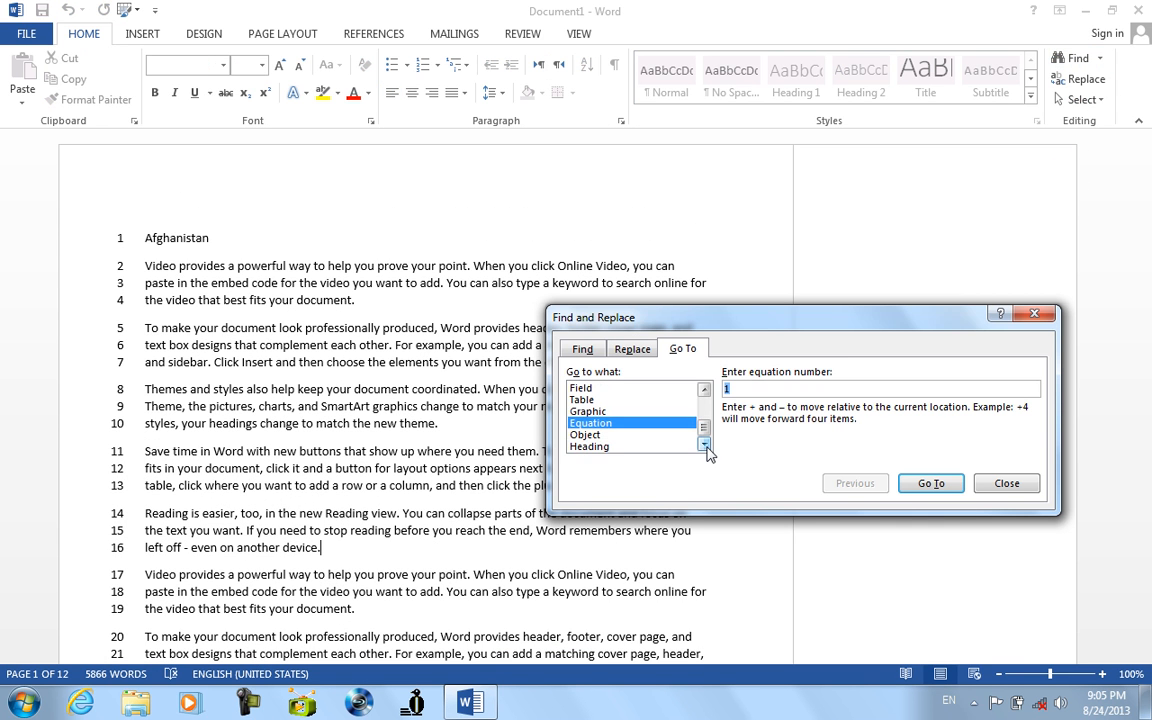
click(1007, 484)
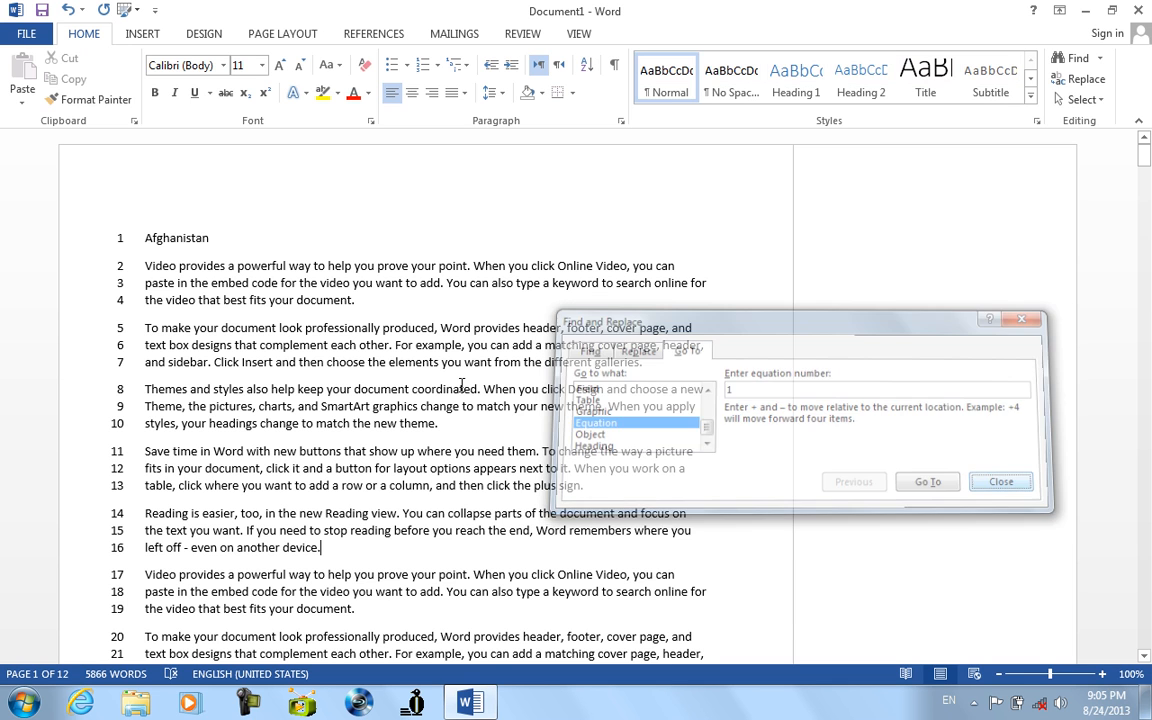
Step: Insert a new Bitmap Image object at the end of line 16 on page 1
click(142, 33)
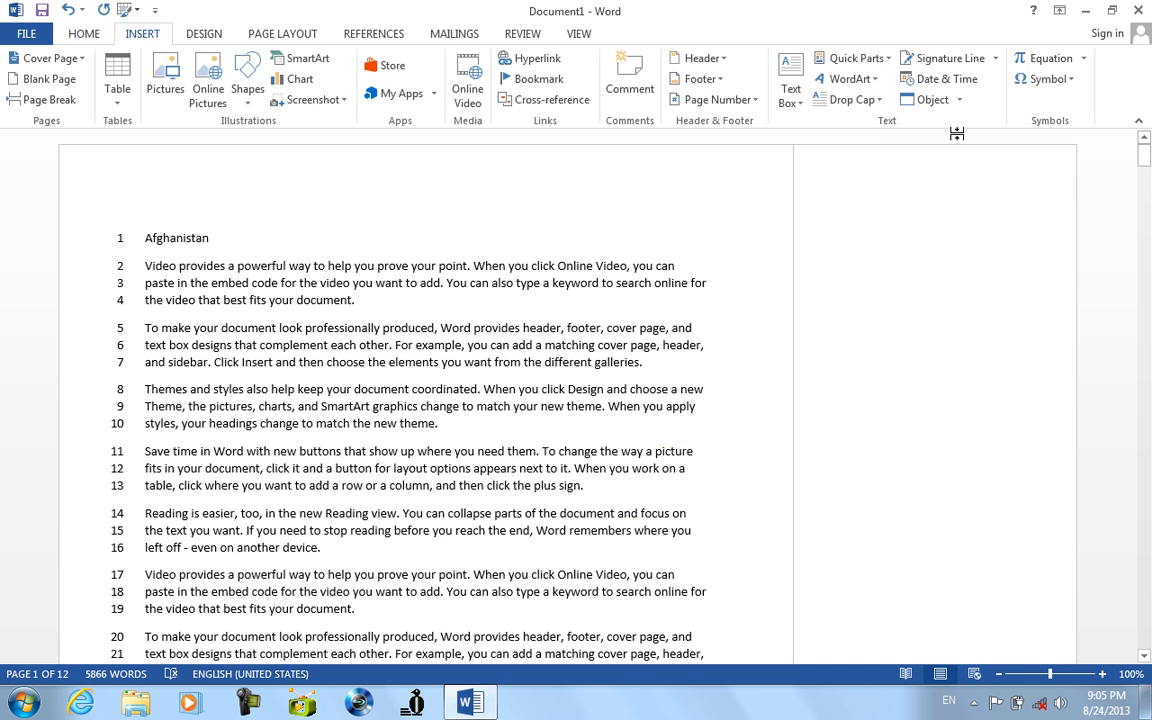
click(961, 101)
click(940, 121)
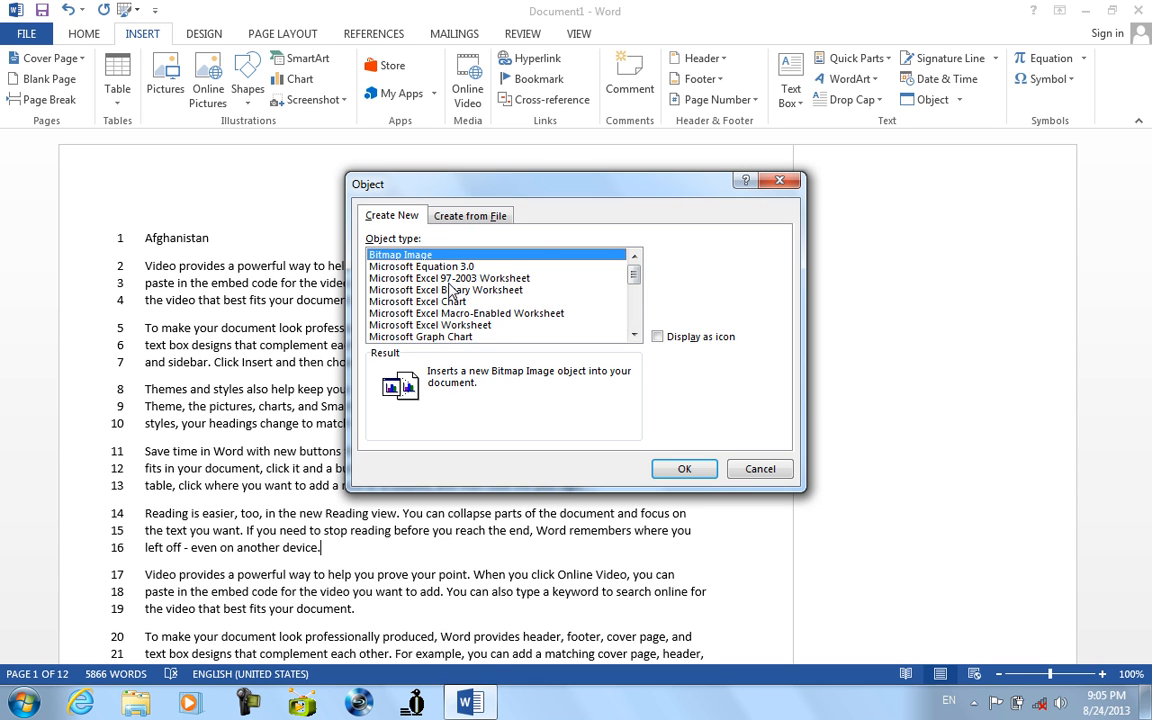
scroll(435, 321, down, 4)
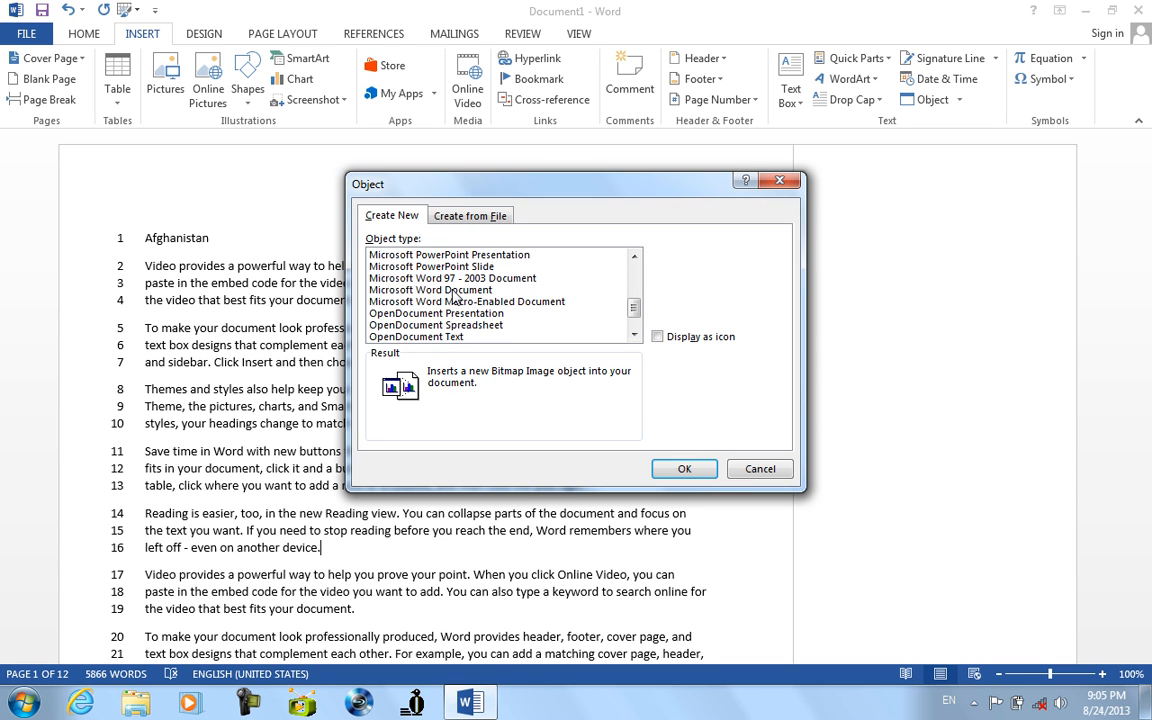
scroll(455, 290, down, 1)
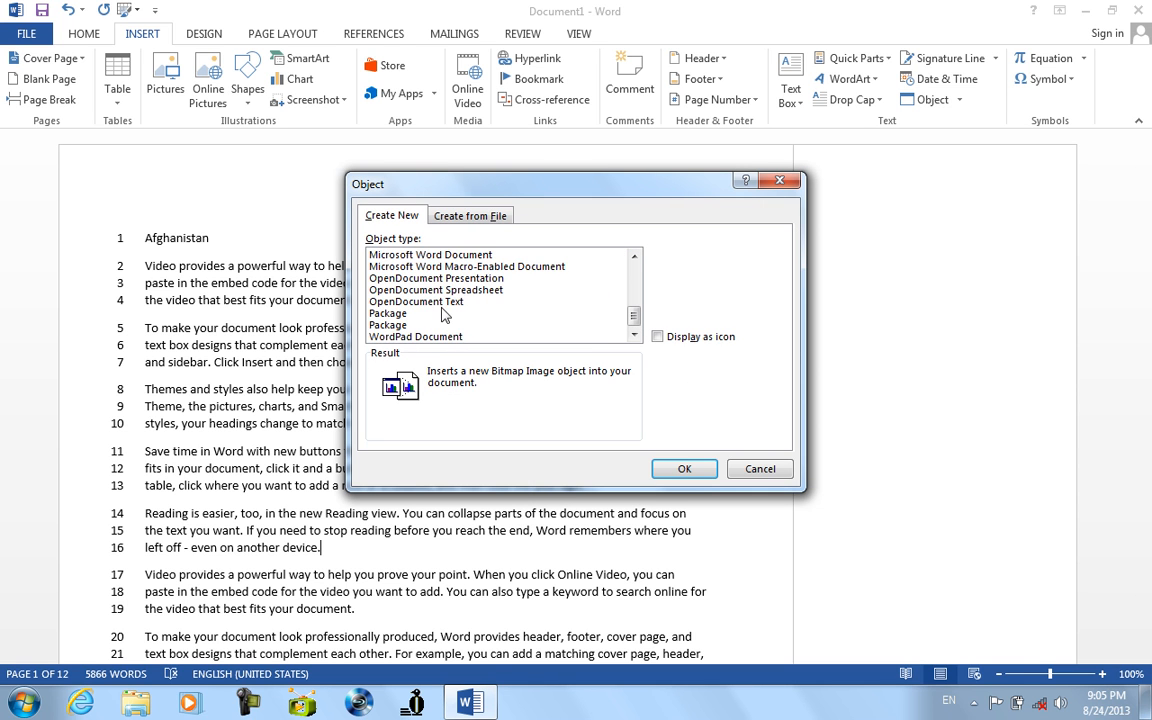
scroll(440, 321, up, 2)
scroll(440, 321, up, 2)
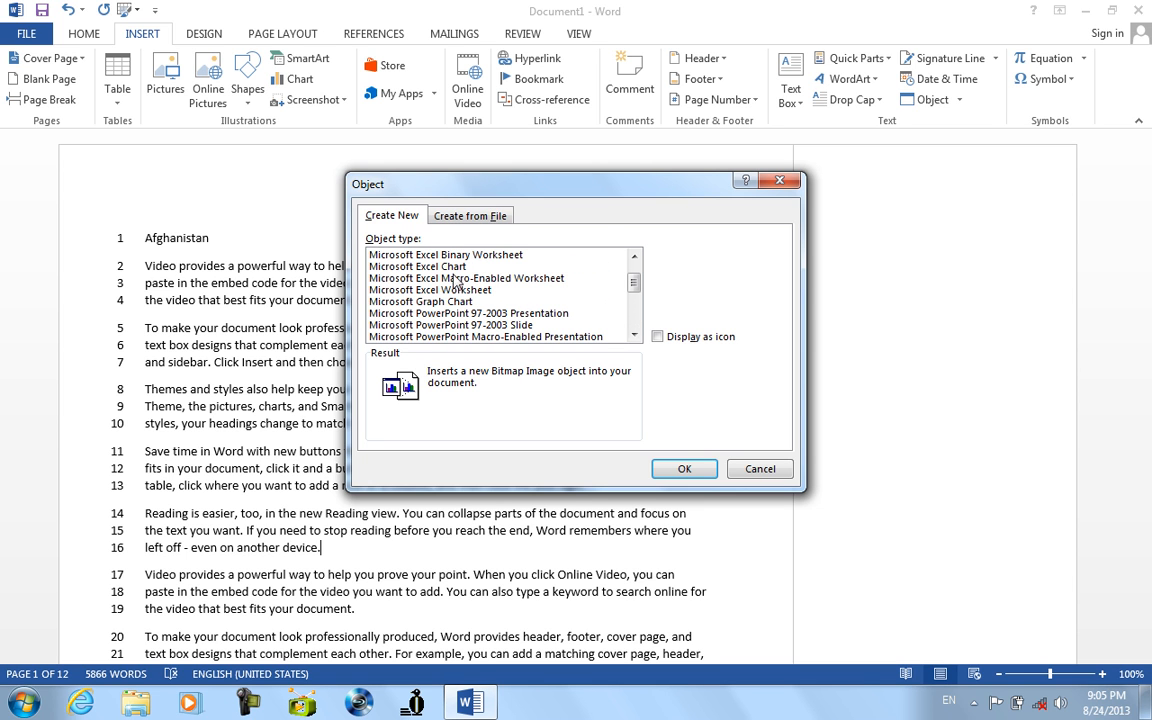
scroll(460, 306, up, 1)
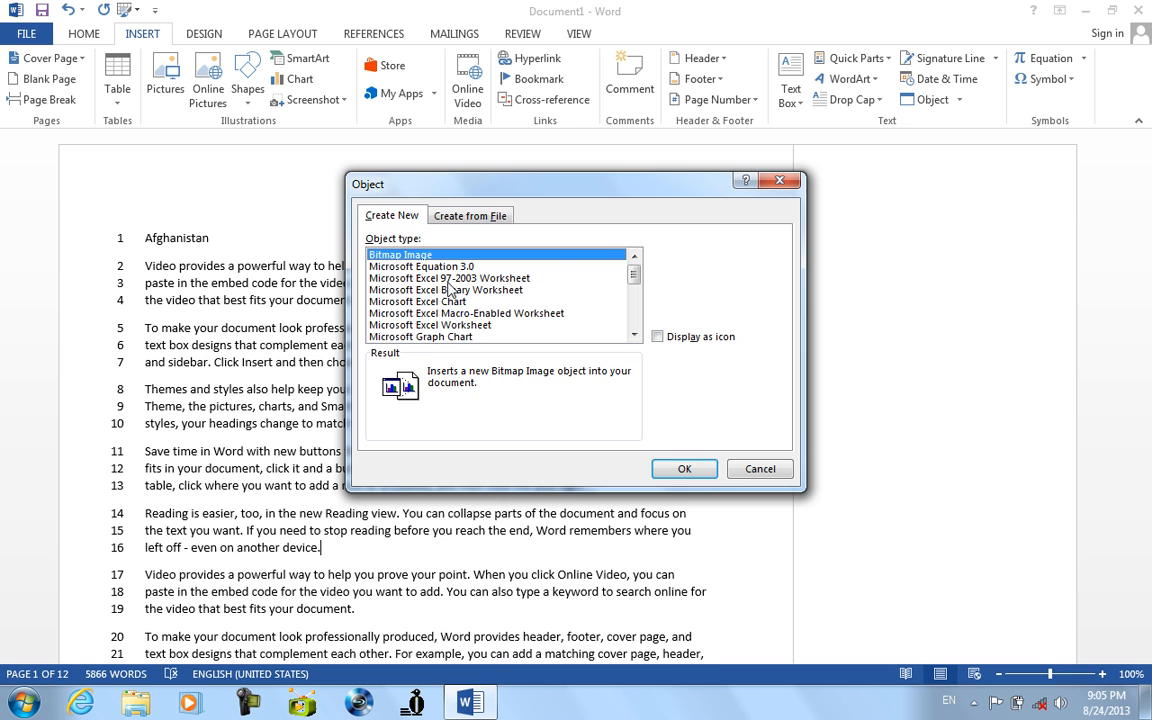
double_click(398, 256)
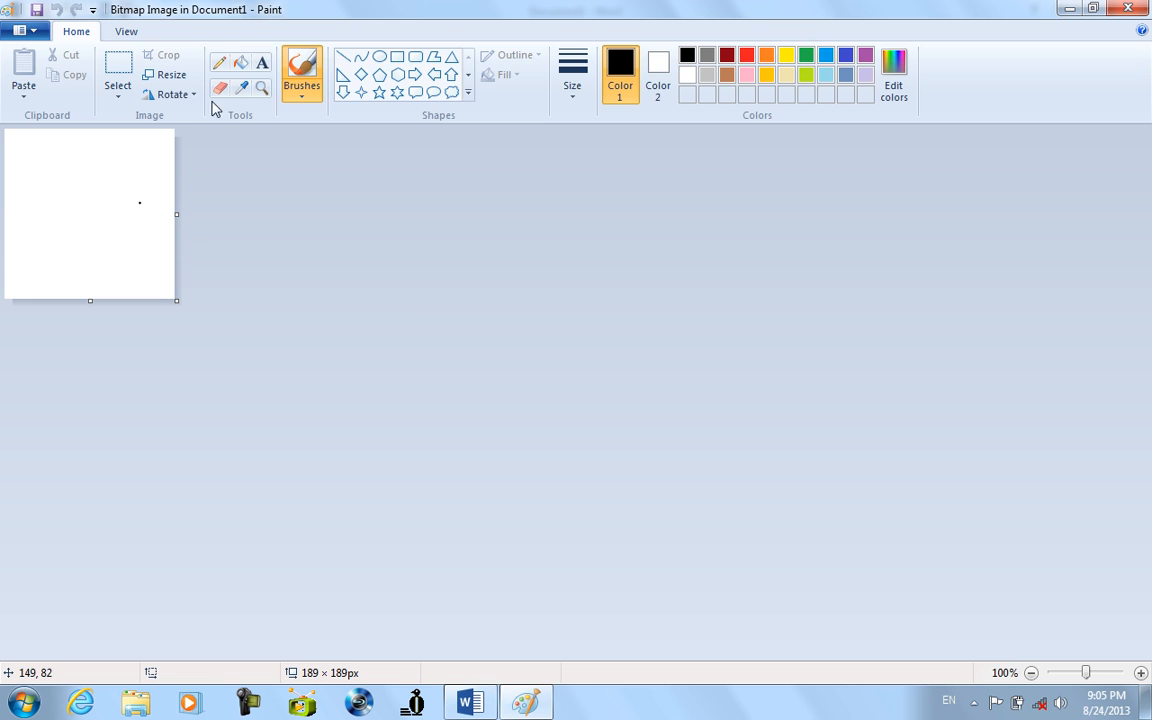
Step: Draw a diamond about 80 × 131 px in the bitmap, fill it with black and return to the document
click(361, 74)
drag(69, 146, 143, 263)
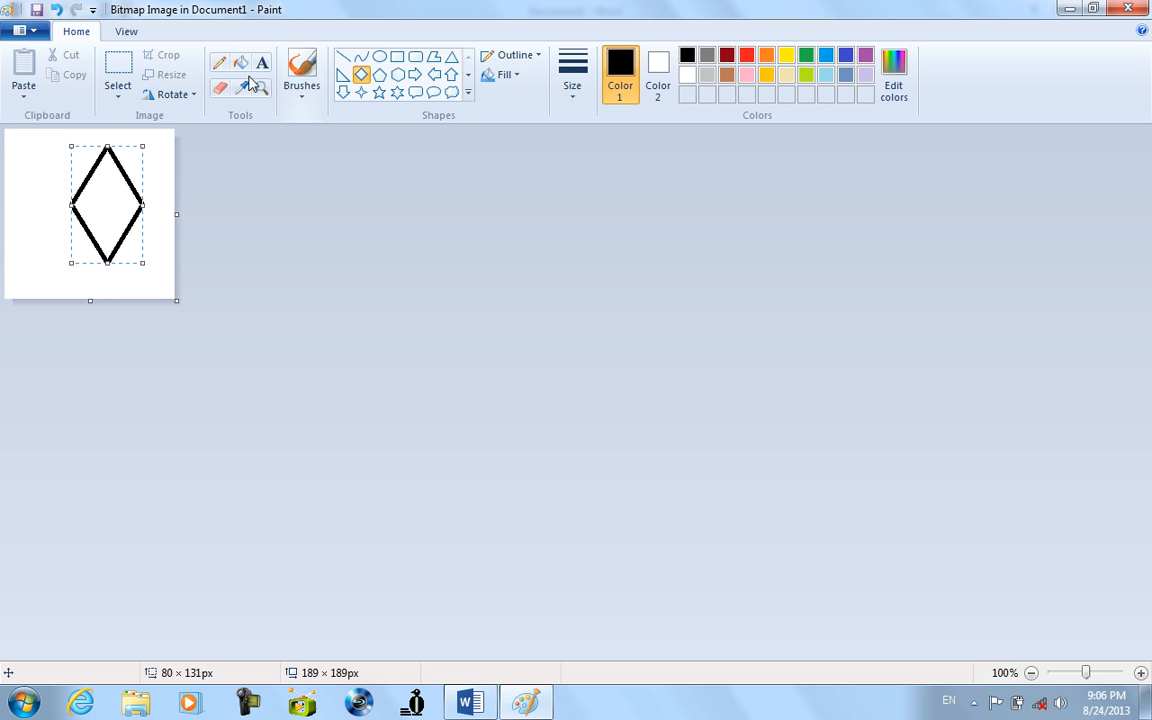
click(240, 66)
click(92, 203)
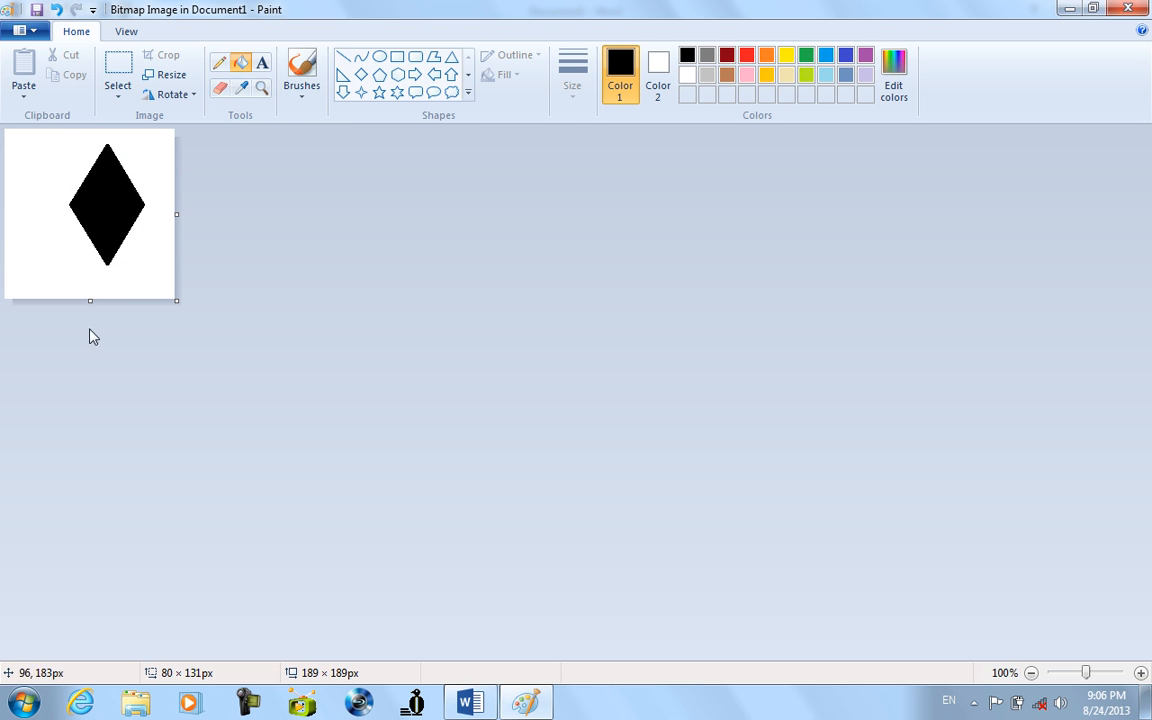
click(1116, 8)
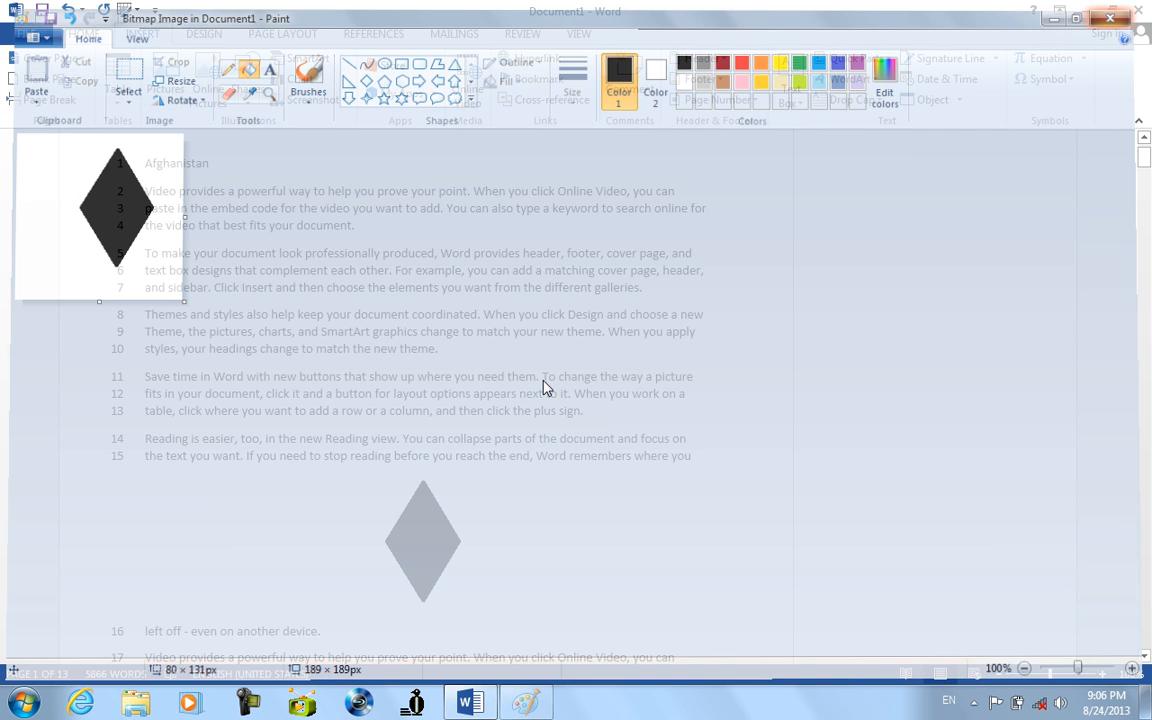
Step: Insert an empty Microsoft Equation 3.0 object after the diamond bitmap on line 16 and leave equation editing
scroll(446, 480, down, 10)
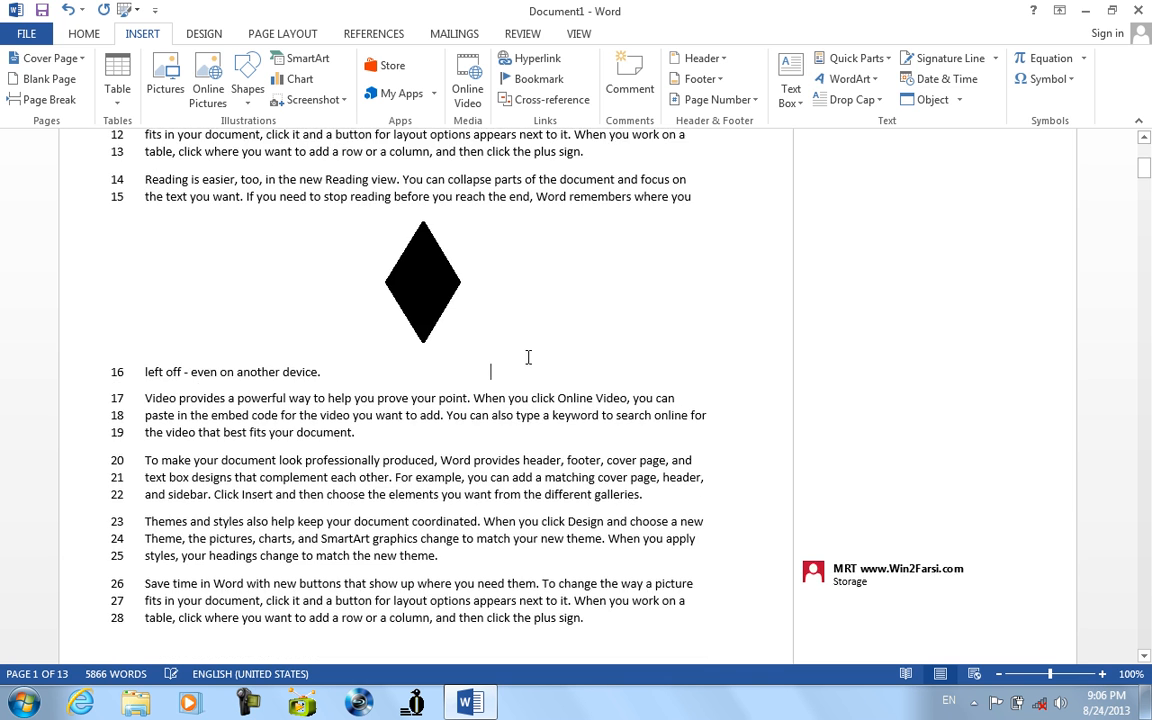
click(958, 99)
click(940, 122)
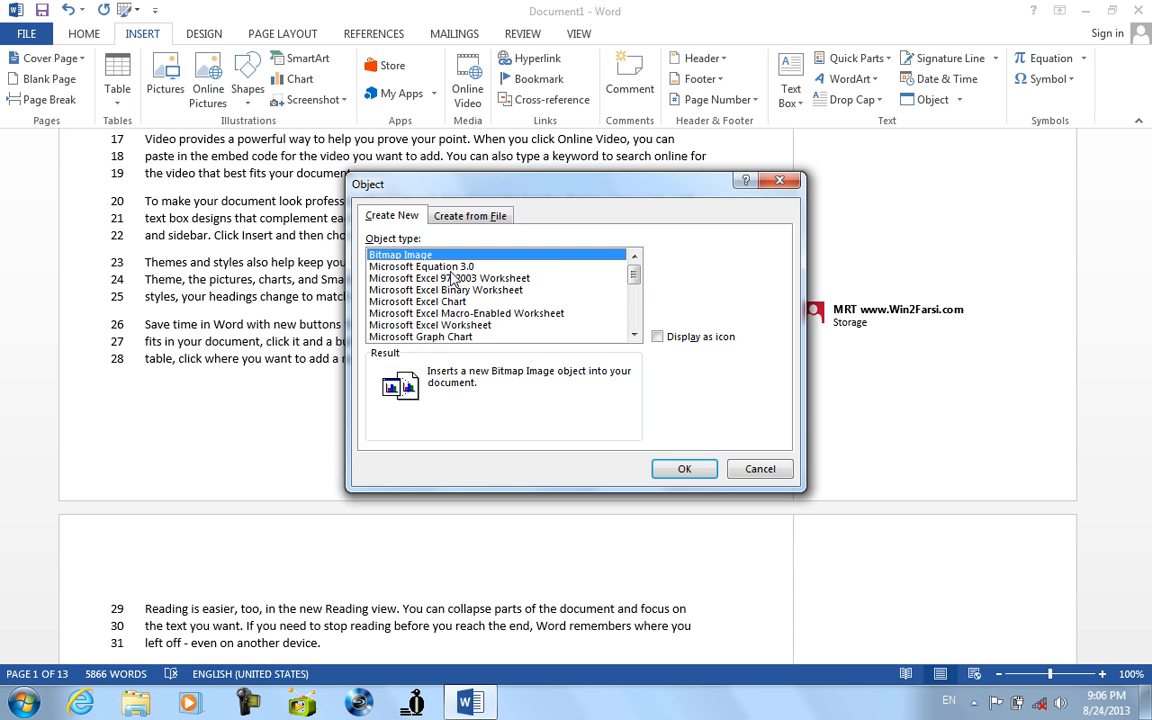
double_click(450, 266)
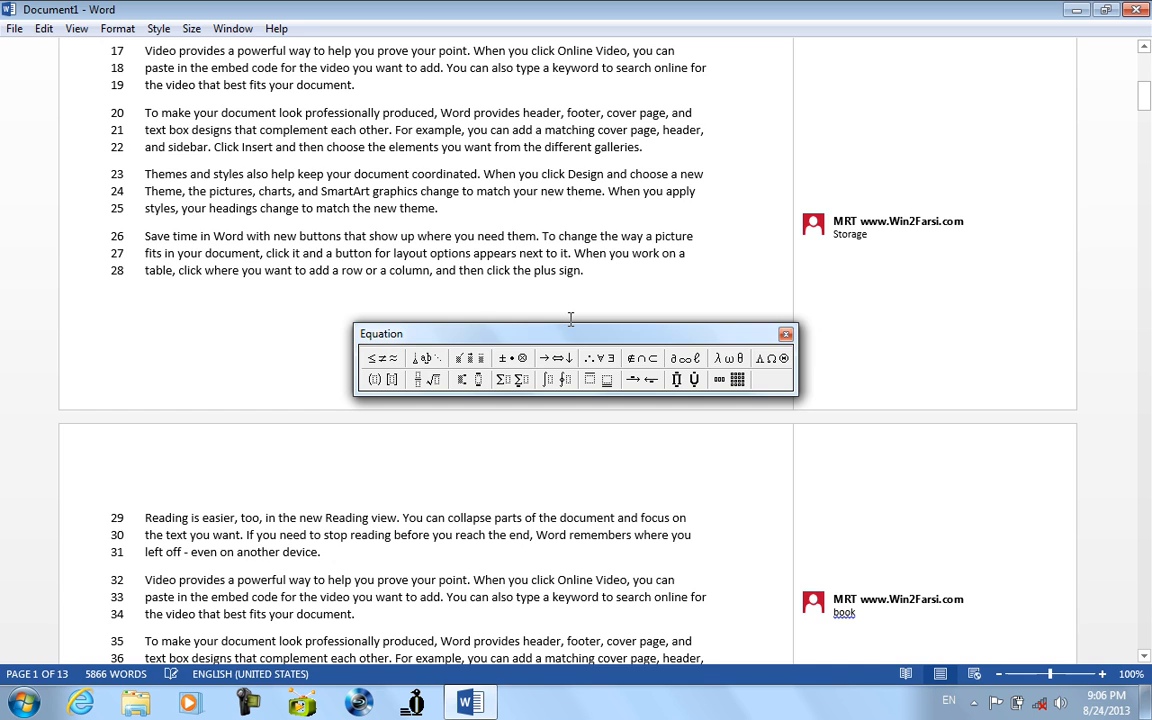
click(785, 336)
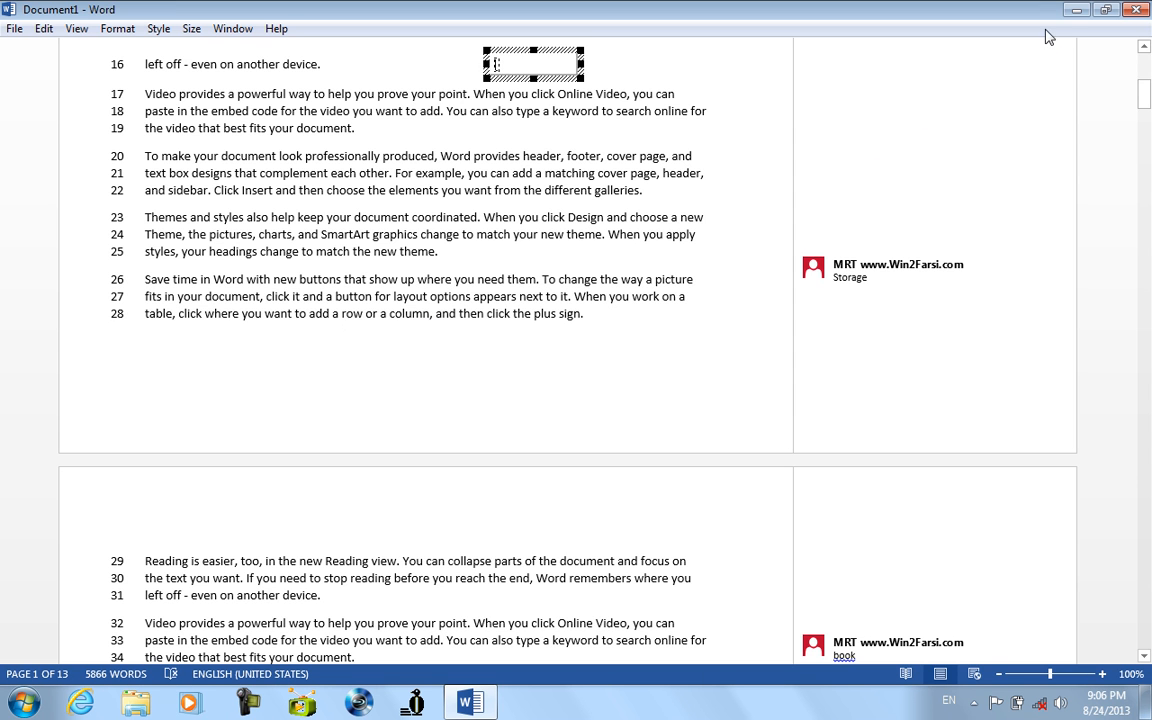
click(722, 126)
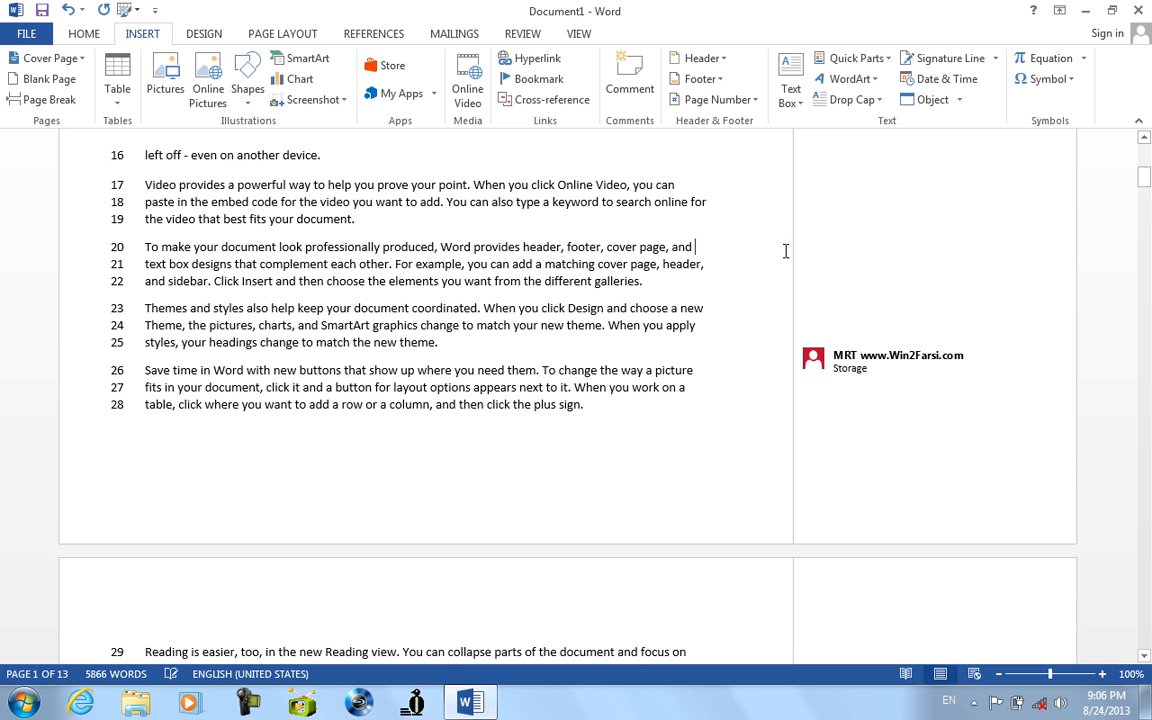
Step: Insert a new Microsoft Excel 97-2003 Worksheet object at the end of line 20
click(958, 99)
click(957, 97)
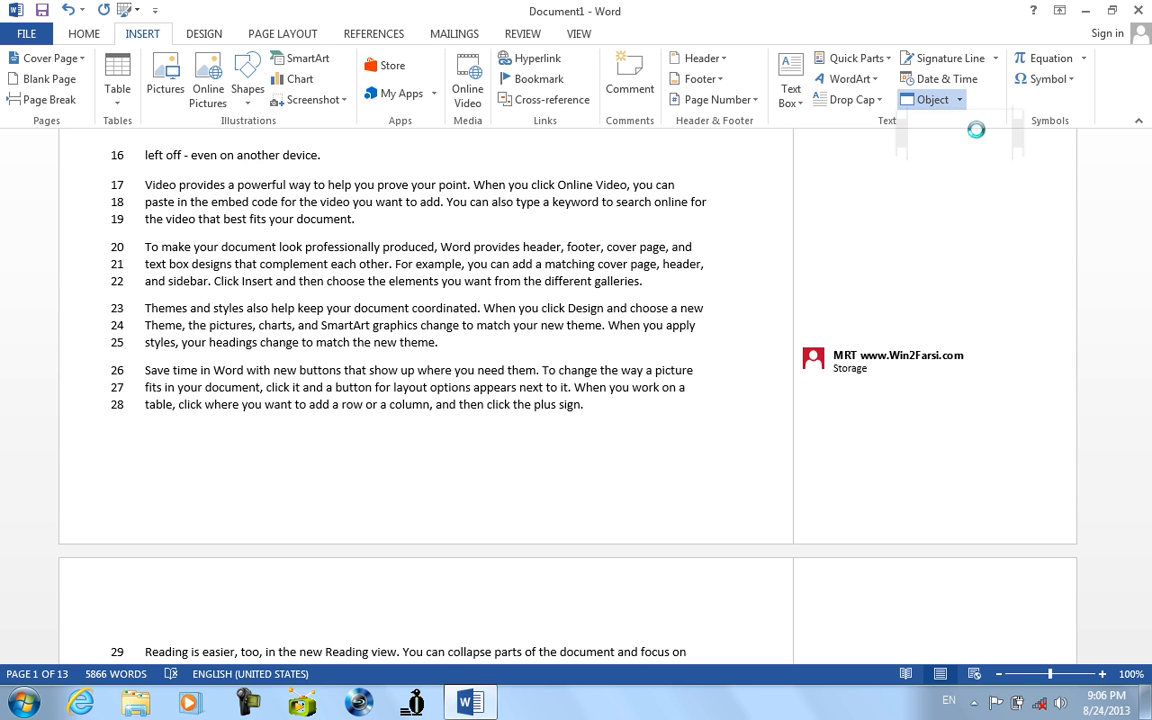
click(464, 279)
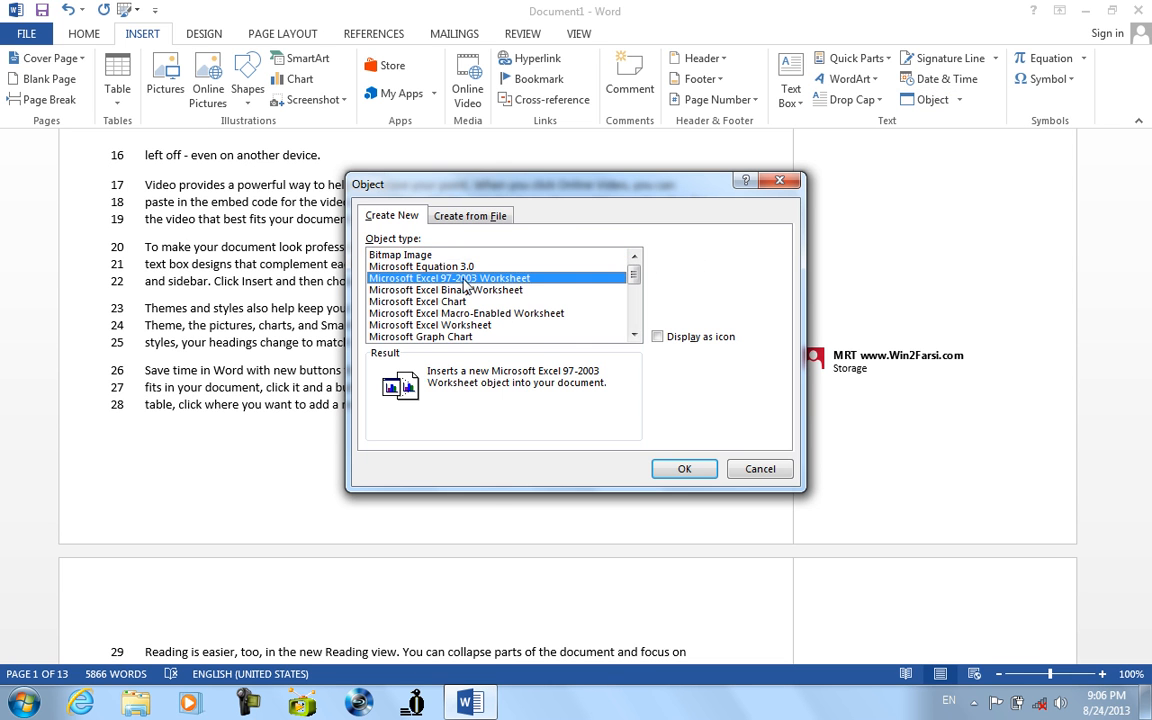
click(676, 469)
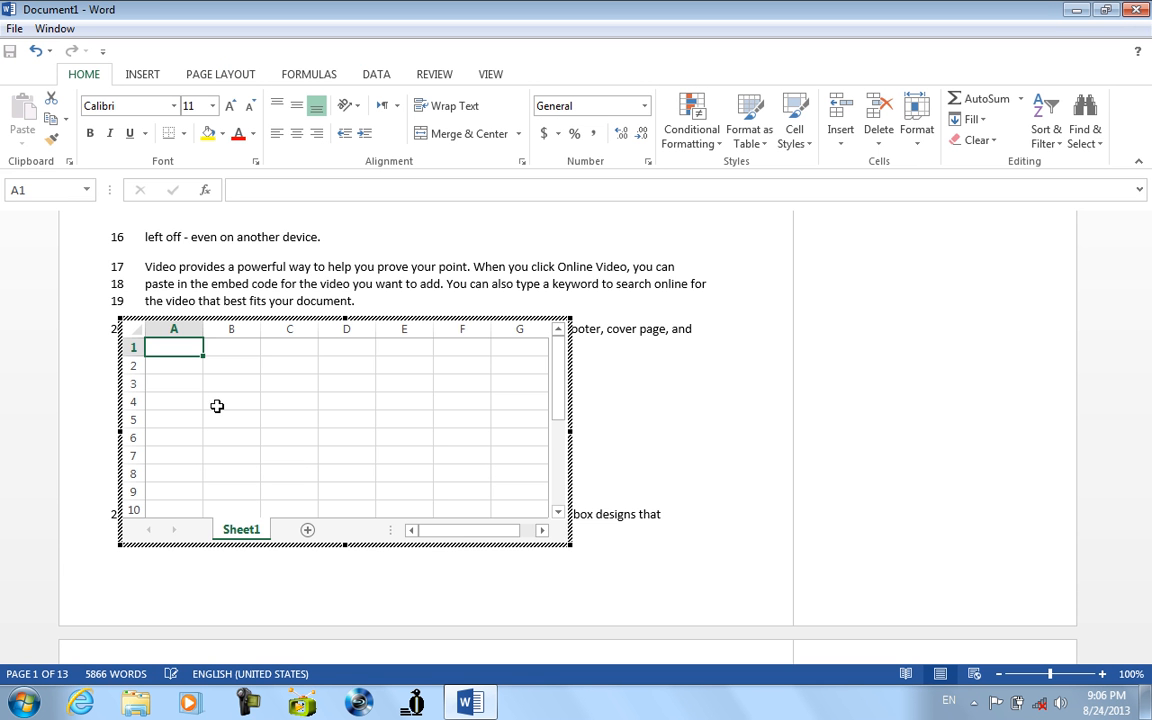
Step: Enter the headings Name, Post and Salary in cells B4, C4 and D4 of the embedded worksheet
click(216, 400)
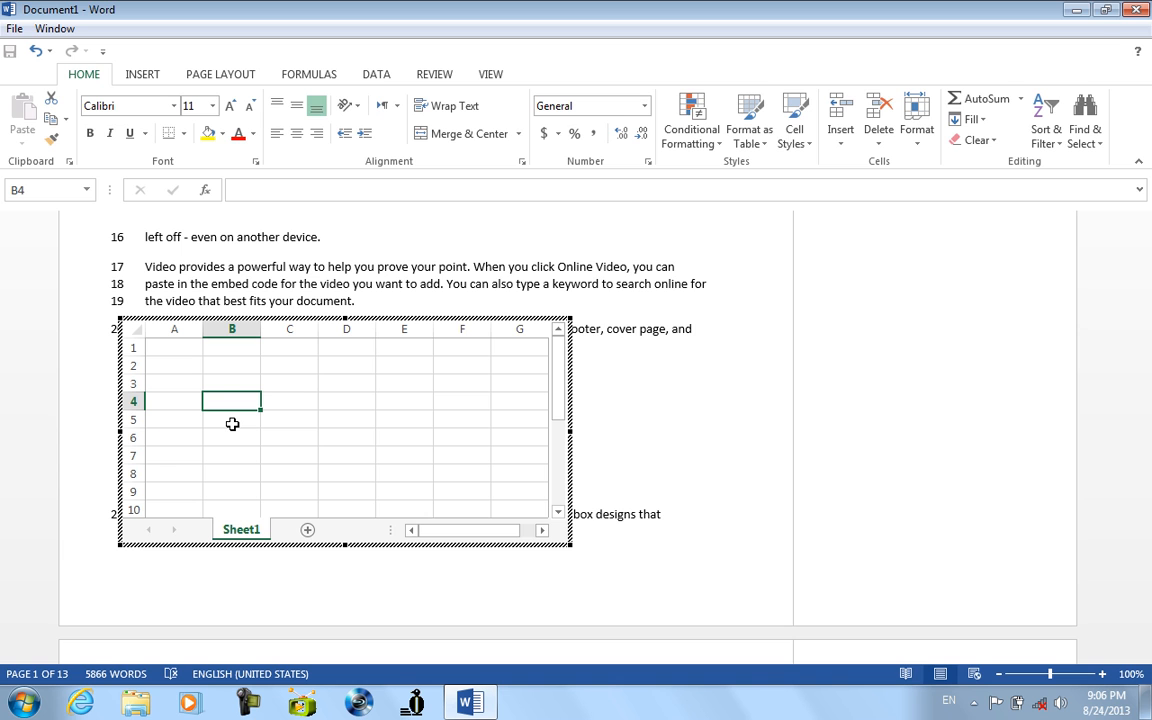
text(Name)
key(Tab)
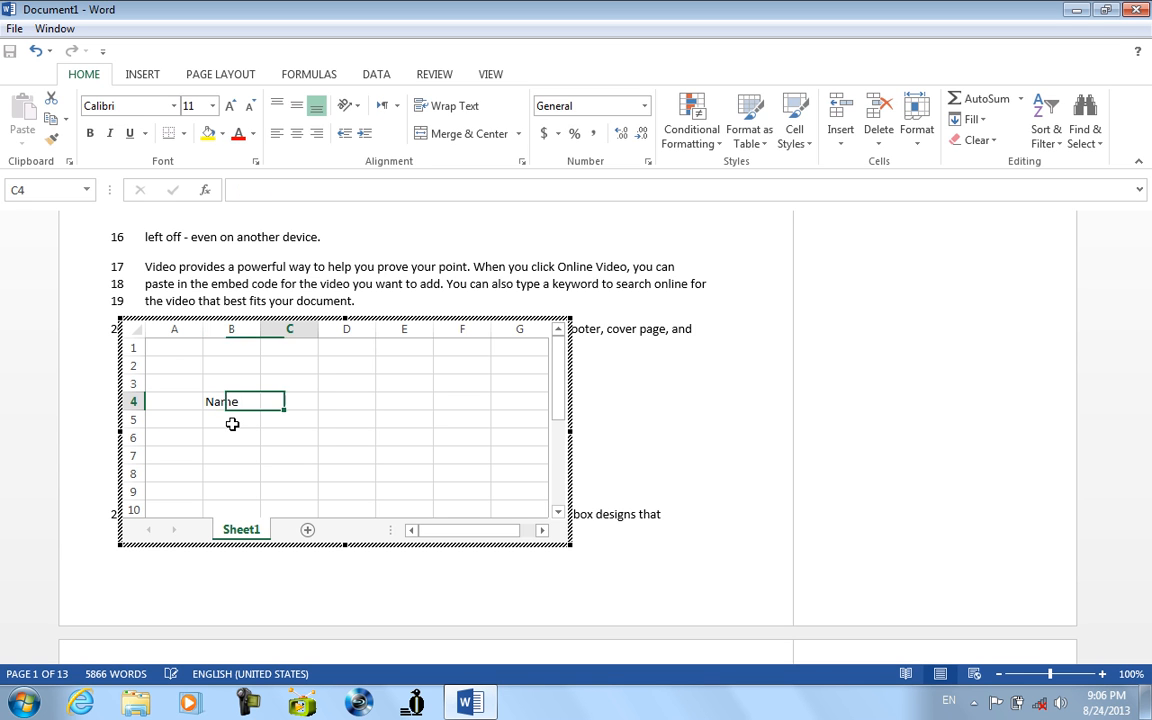
text(Psot)
key(BackSpace)
key(BackSpace)
key(BackSpace)
text(ost)
key(Tab)
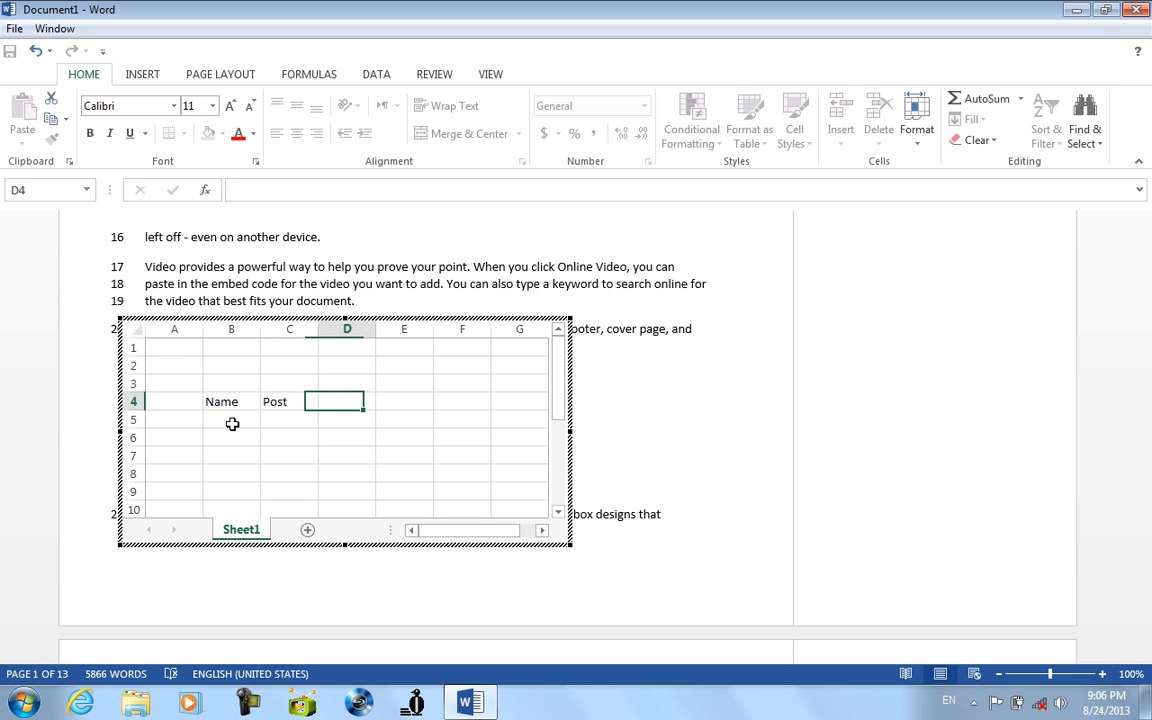
text(Salary)
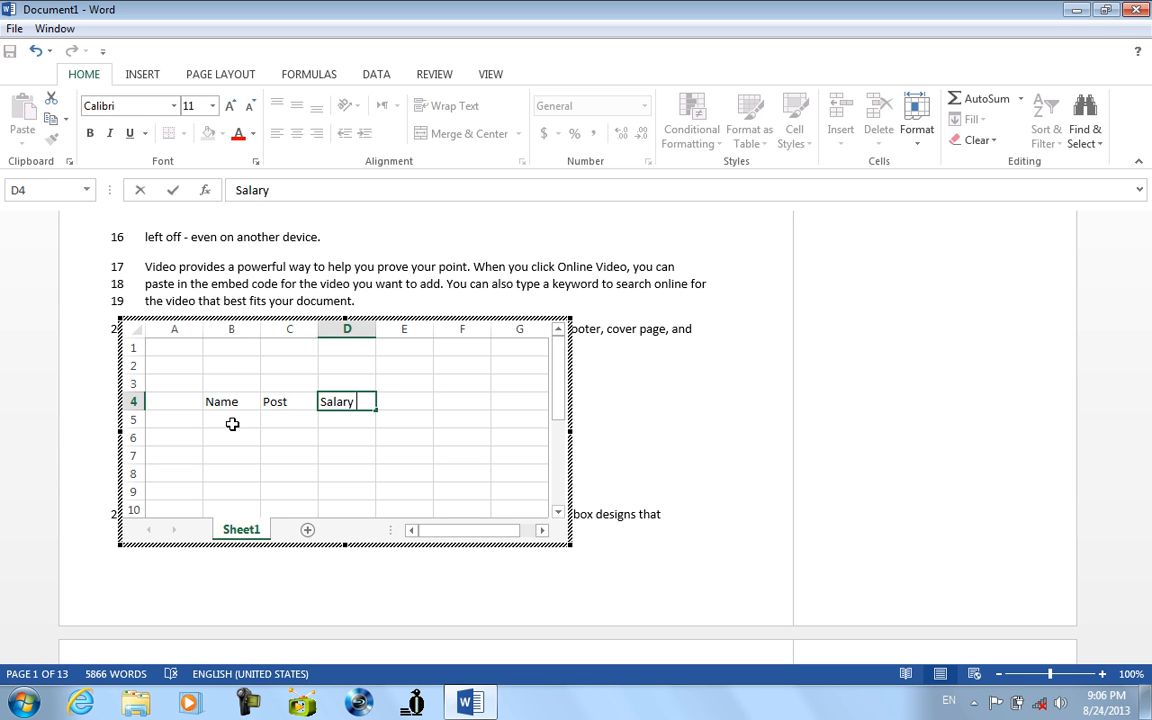
Step: Fill cells B5 to B8 under the Name heading with four people's names
click(232, 424)
text(ahmad)
key(Return)
text(khan)
key(Return)
text(jan)
key(Return)
text(ghani)
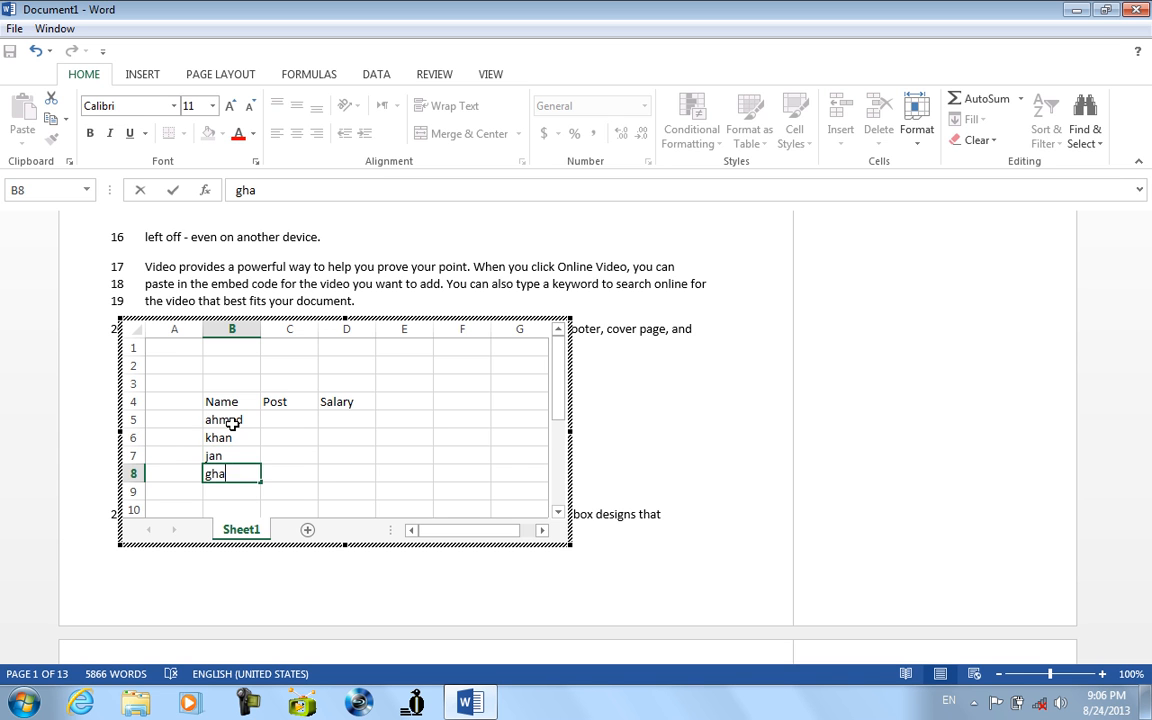
Step: Fill cells C5 to C8 under the Post heading with Doctor, Engineer, Doctor and Engineer
key(Up)
key(Up)
key(Up)
key(Right)
text(Doctor)
key(Return)
text(E)
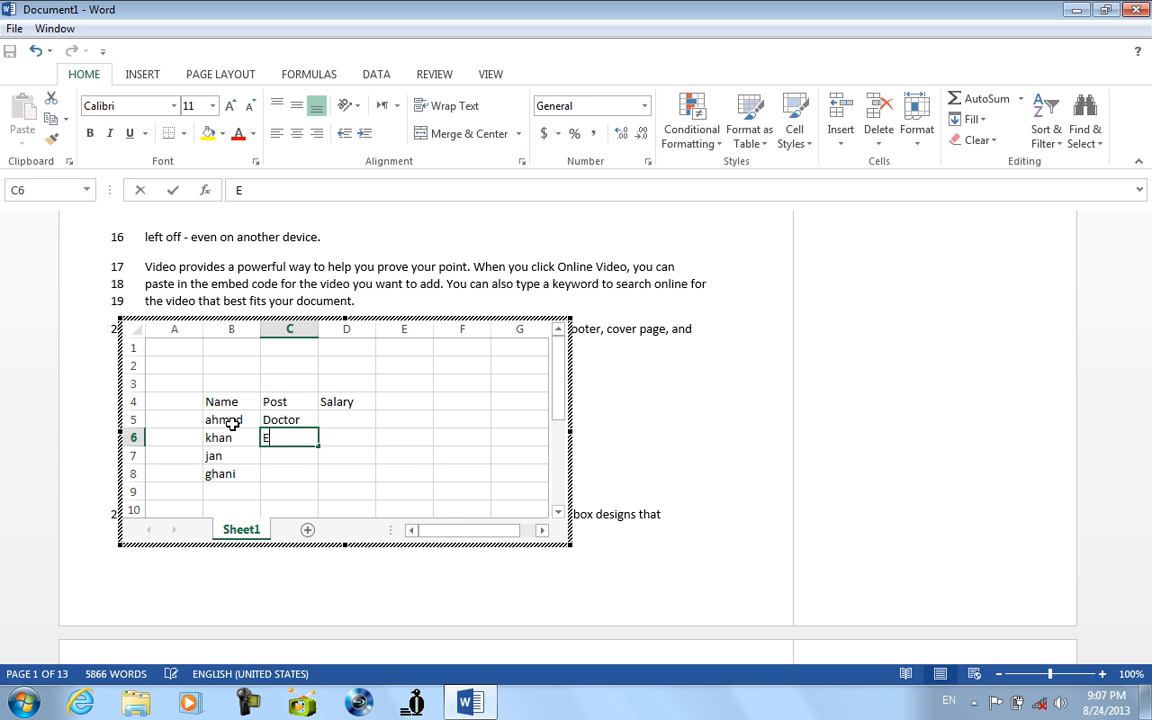
text(nginn)
key(BackSpace)
text(eer)
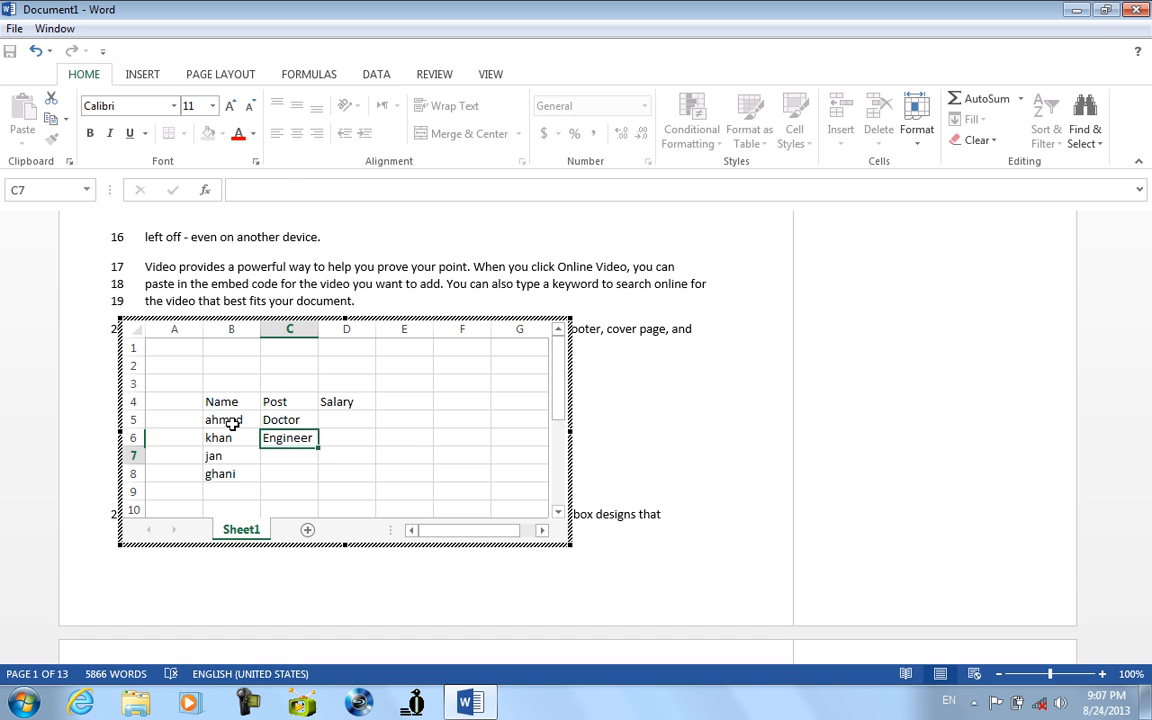
key(Return)
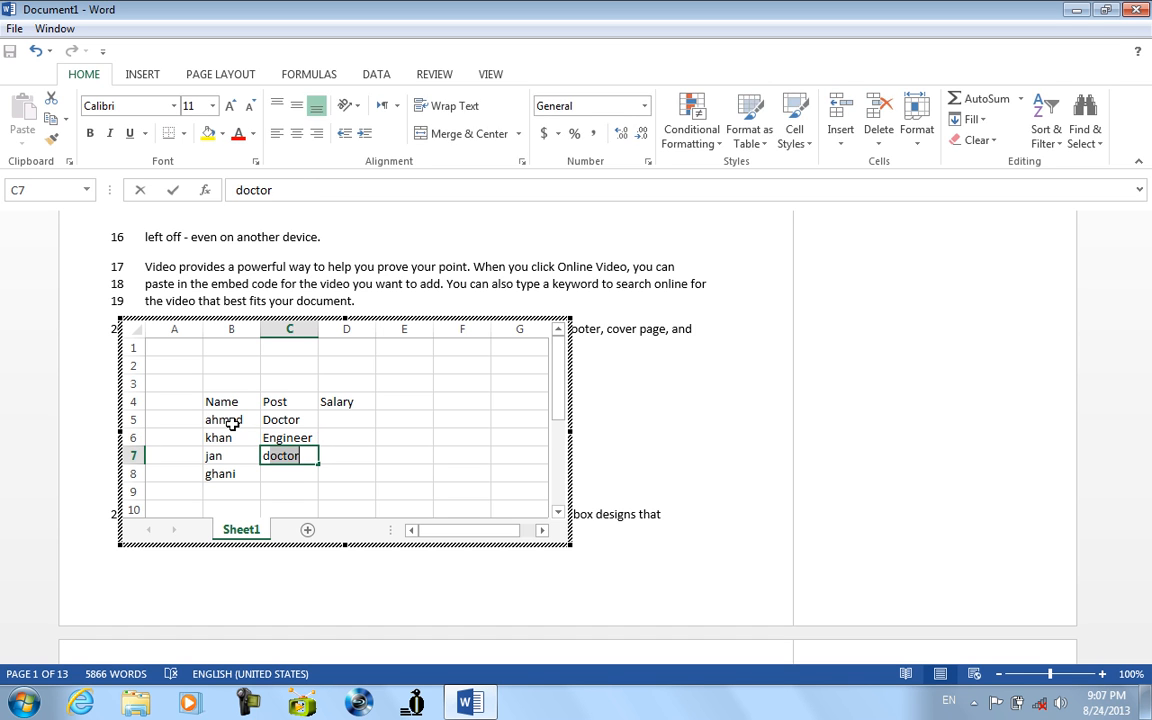
text(d)
key(Return)
text(eer)
key(Return)
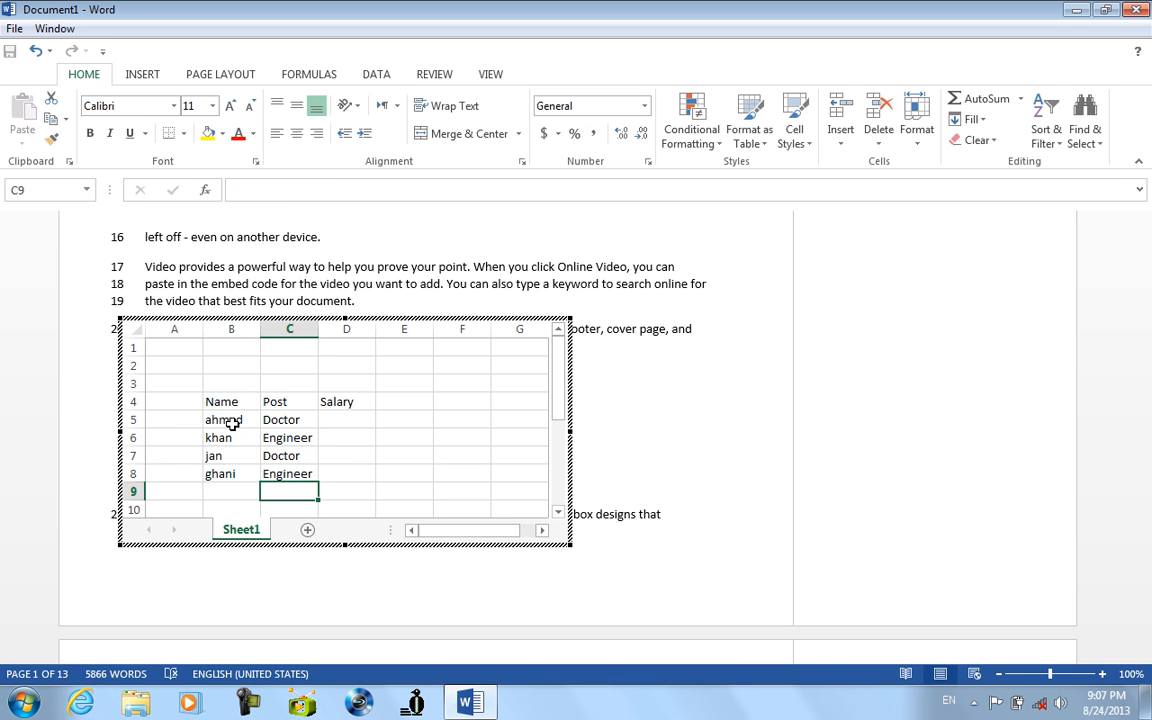
Step: Fill cells D5 to D8 under the Salary heading with 1000, 2000, 3000 and 4000
key(Right)
key(Up)
key(Up)
key(Up)
key(Up)
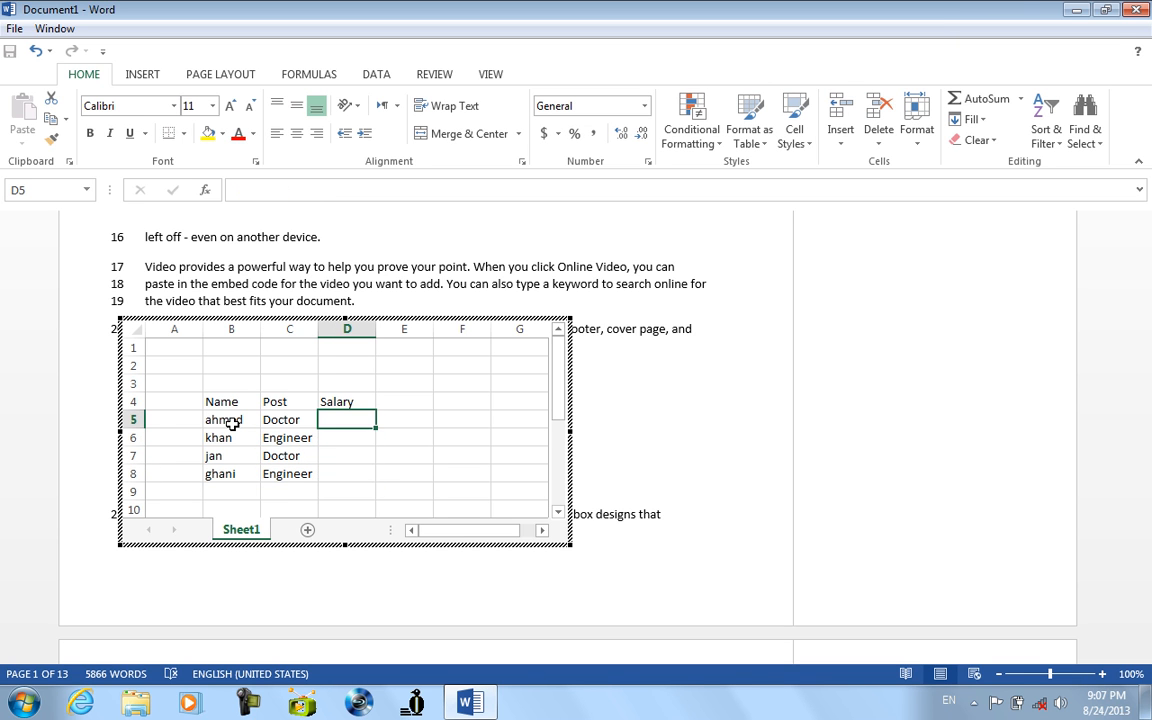
text(1000)
key(Return)
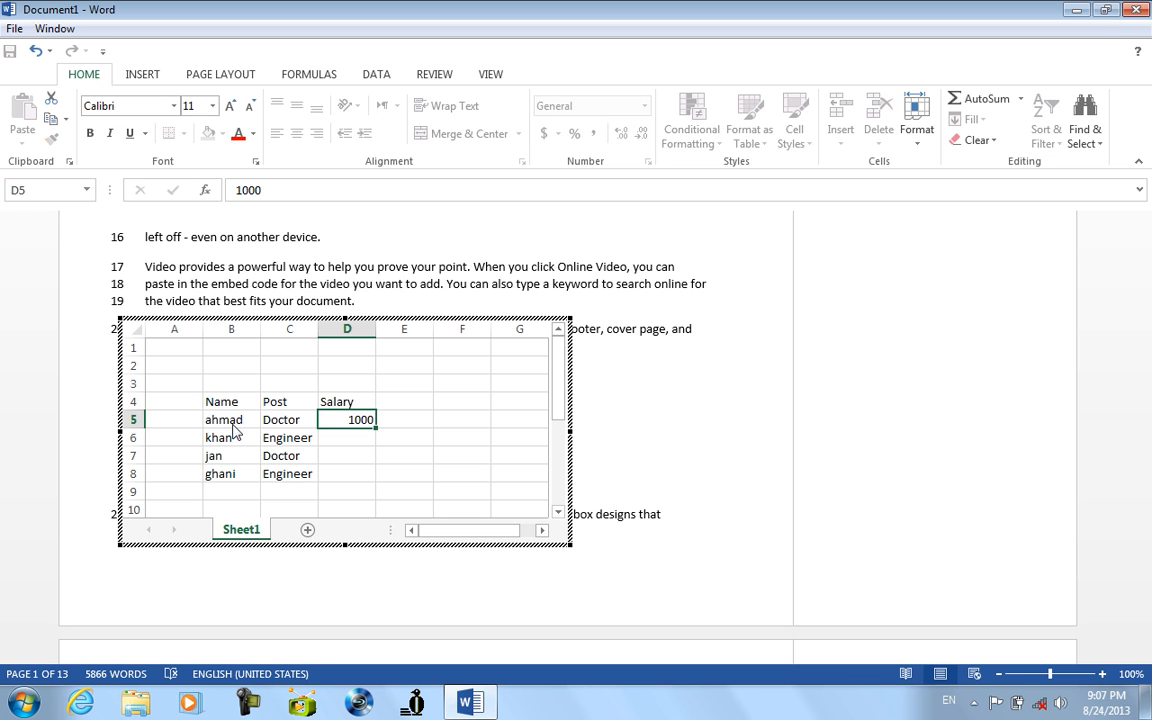
text(2000)
key(Return)
text(3000)
key(Return)
text(4000)
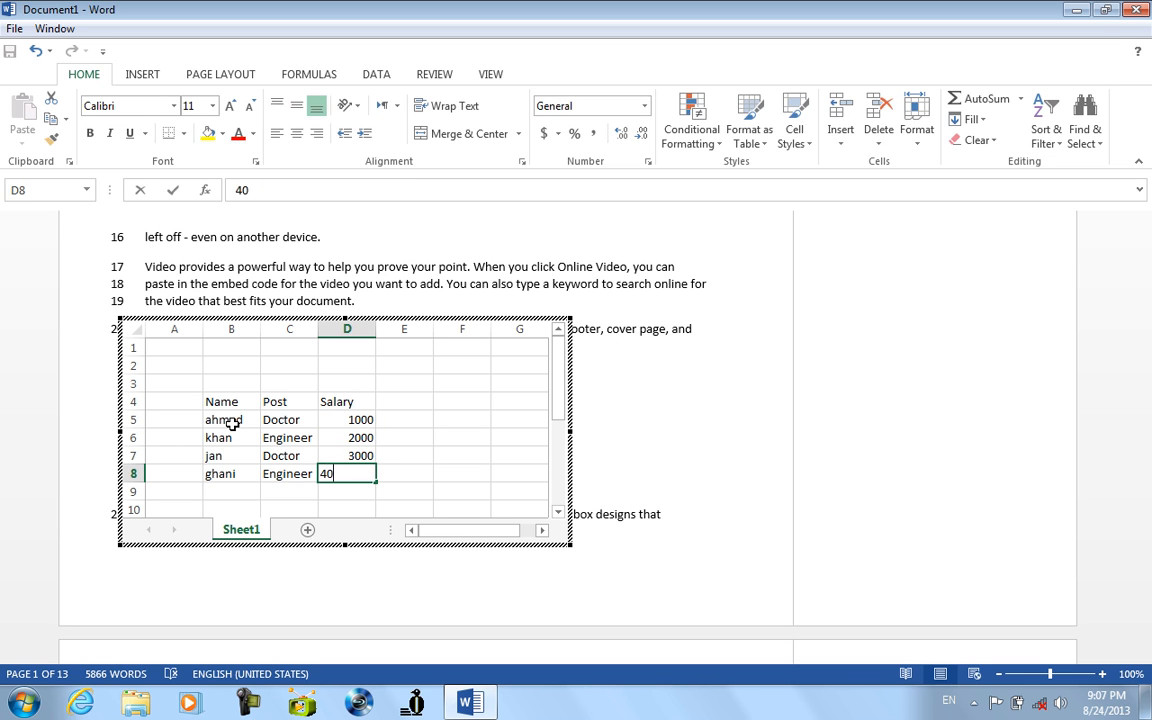
key(Return)
Step: Total the salaries D5:D8 with a SUM formula in cell D9 and return from the worksheet to the document
text(=sum()
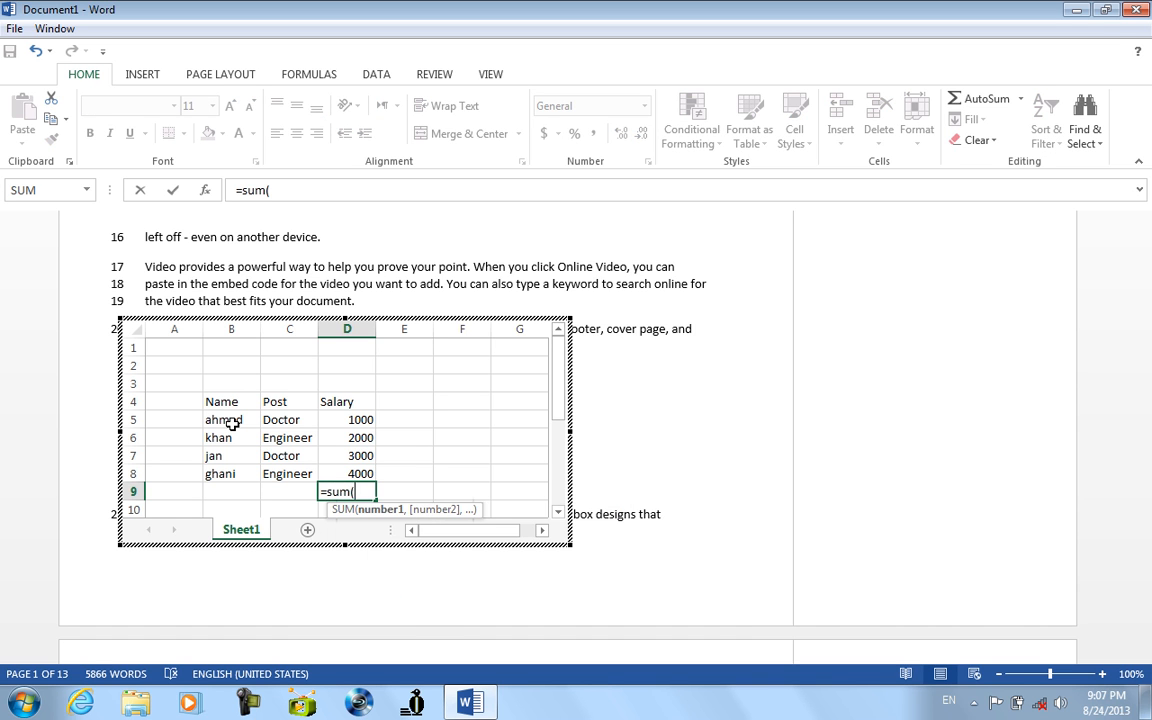
key(Up)
key(shift+Up)
key(shift+Up)
key(shift+Up)
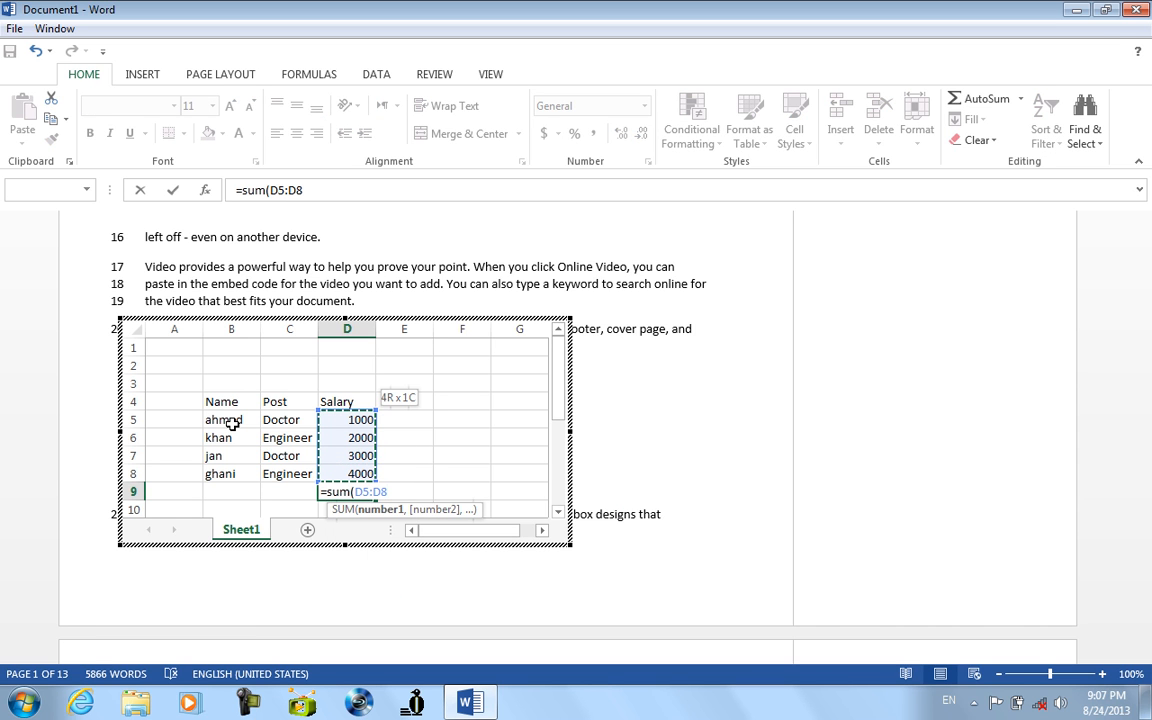
key(Return)
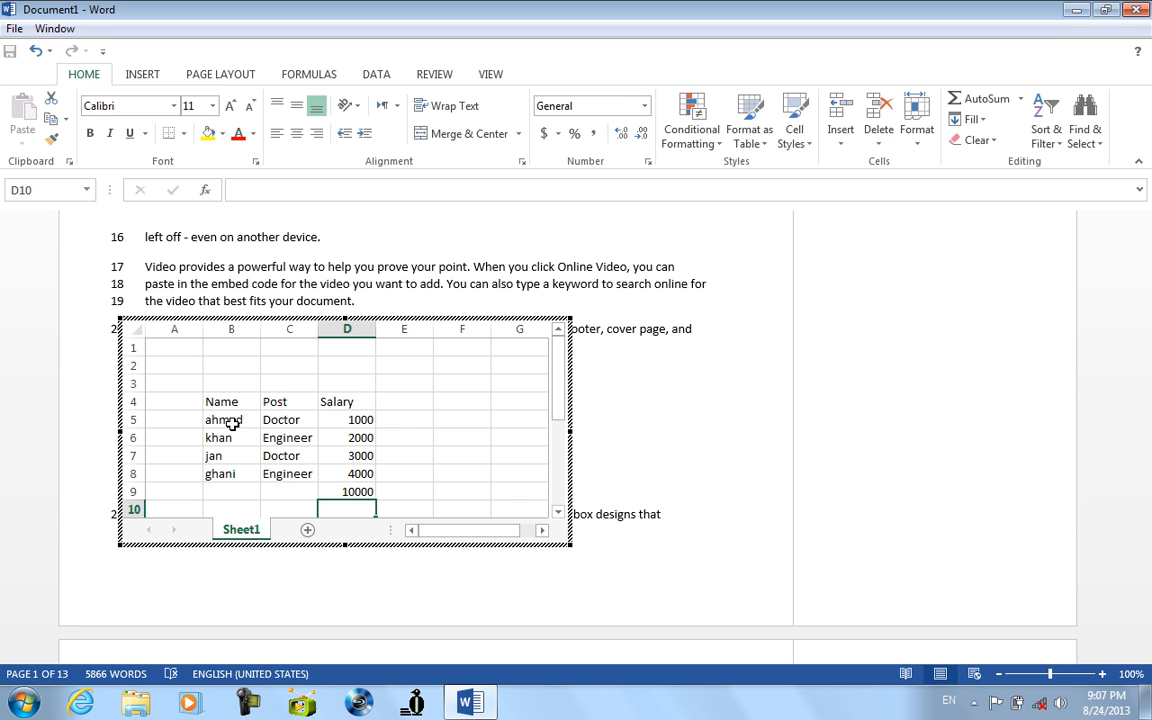
click(608, 467)
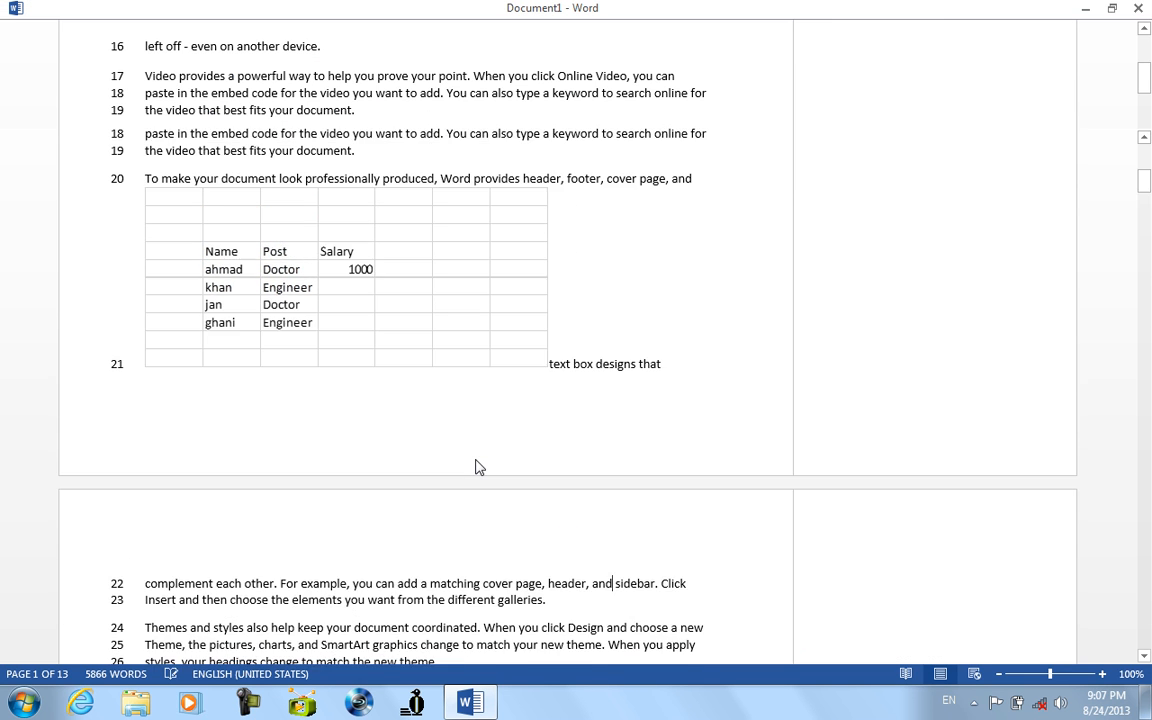
click(477, 460)
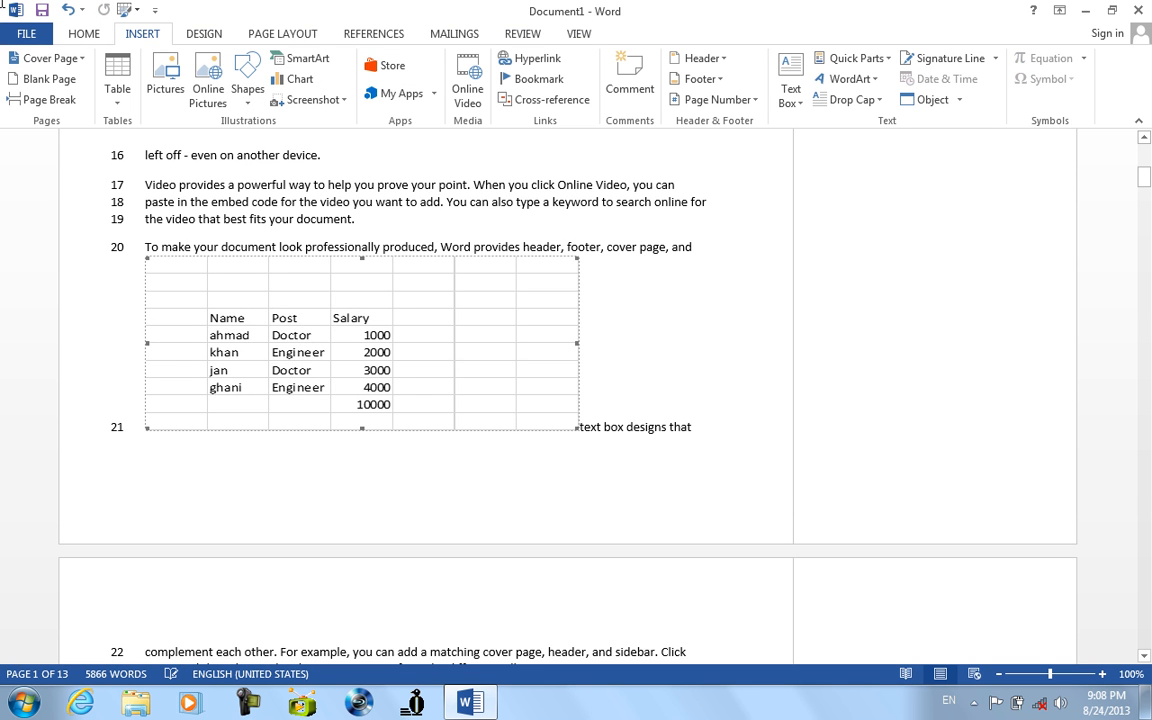
Step: Use Go To with the Object target set to Any object to move to the next object
click(84, 33)
key(ctrl+g)
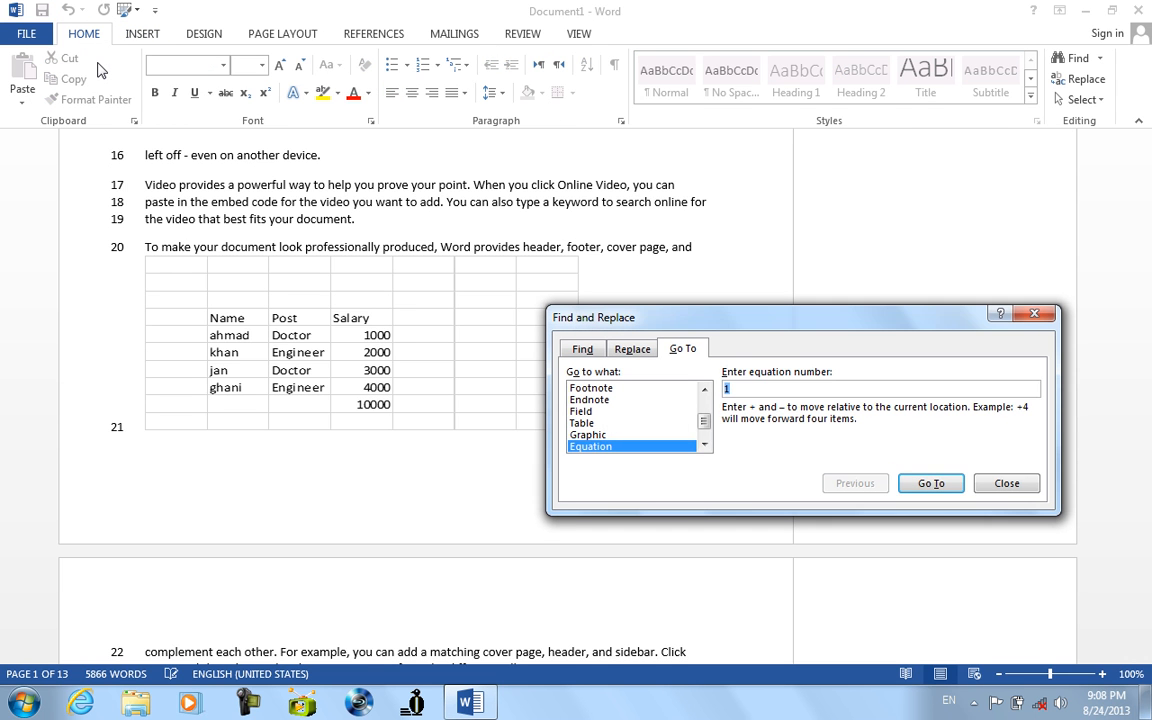
click(705, 445)
click(649, 447)
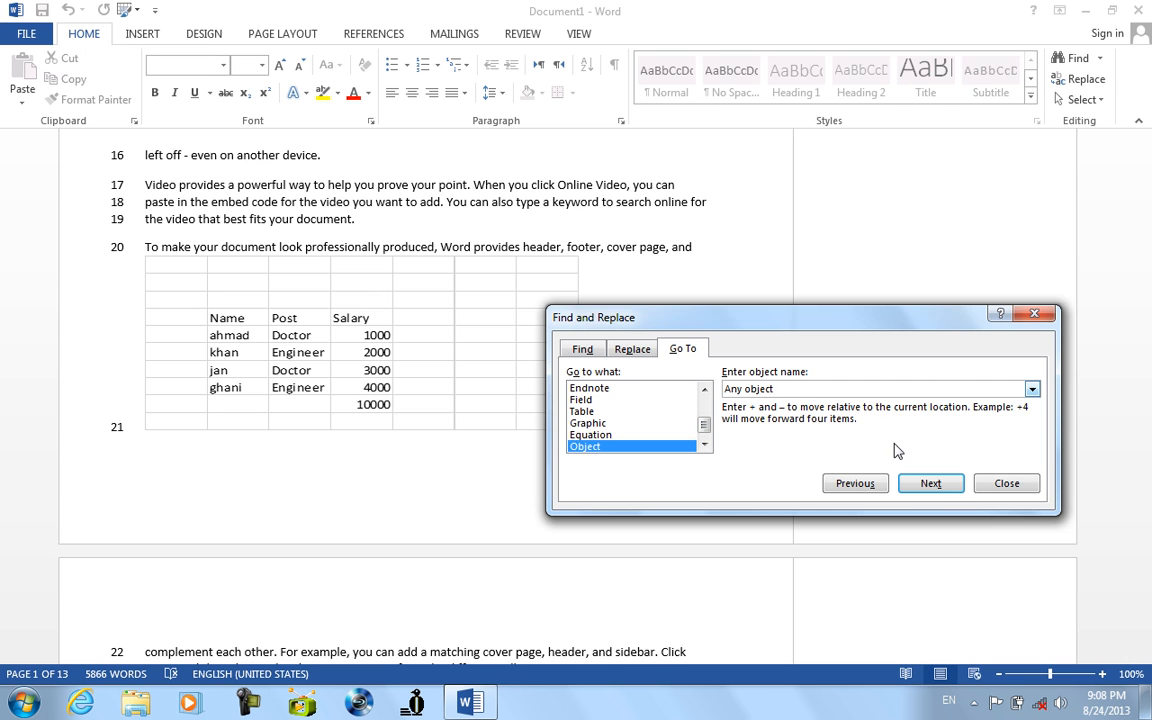
click(939, 492)
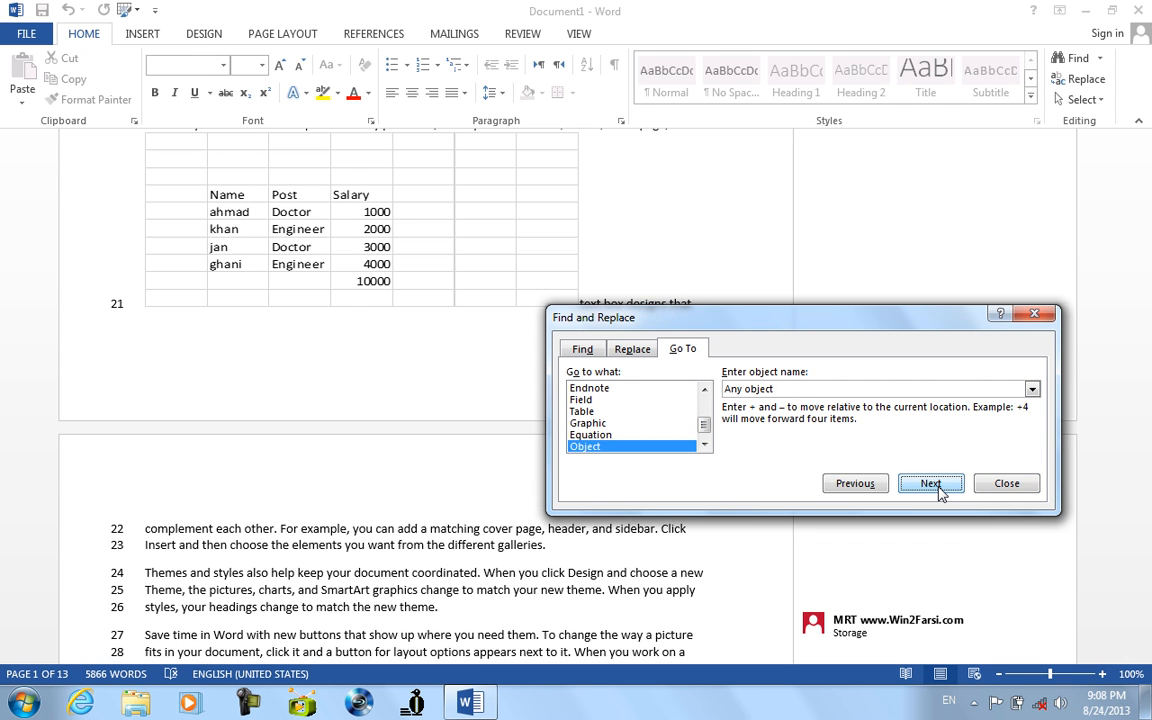
Step: Go to objects number 1, 2 and 3 in turn and close the Find and Replace dialog
click(808, 389)
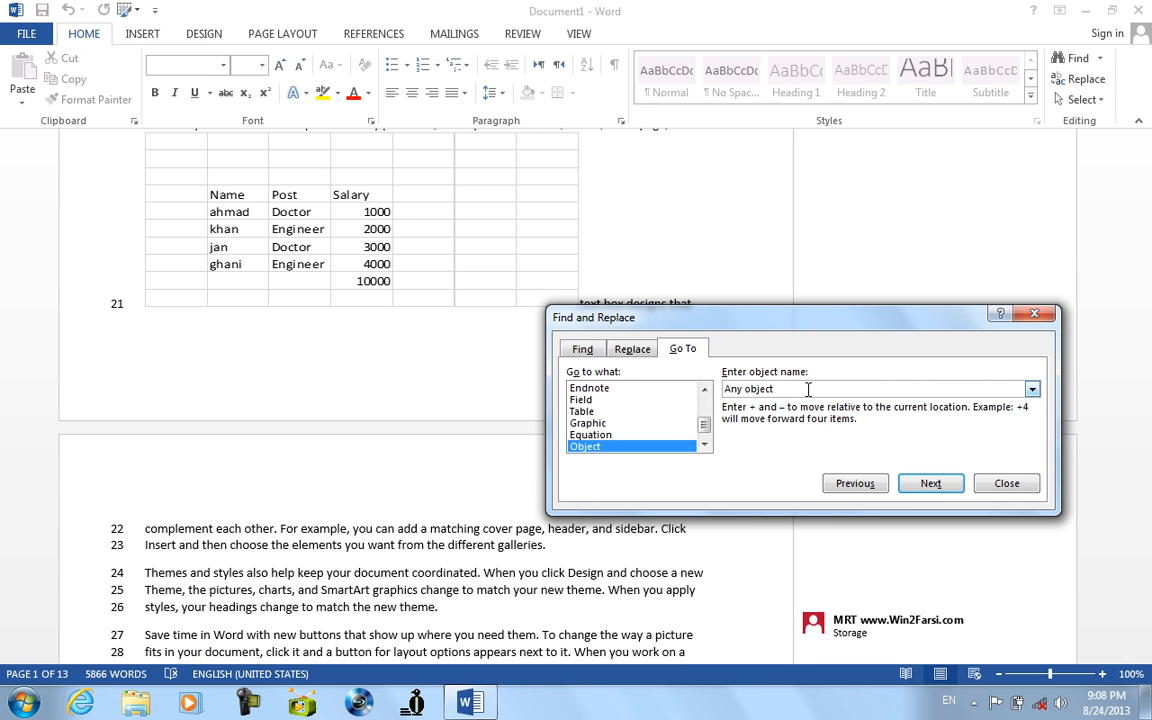
key(BackSpace)
key(BackSpace)
key(BackSpace)
key(BackSpace)
key(BackSpace)
key(BackSpace)
key(BackSpace)
text(1)
click(930, 485)
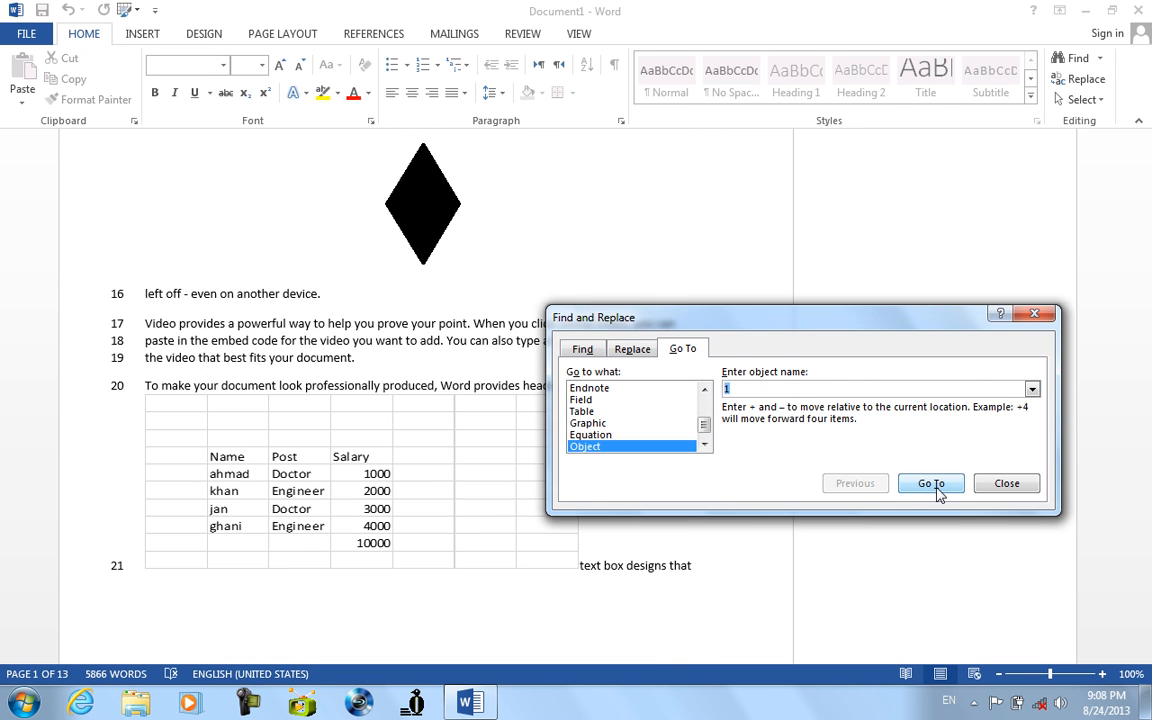
text(2)
click(929, 484)
text(3)
click(927, 487)
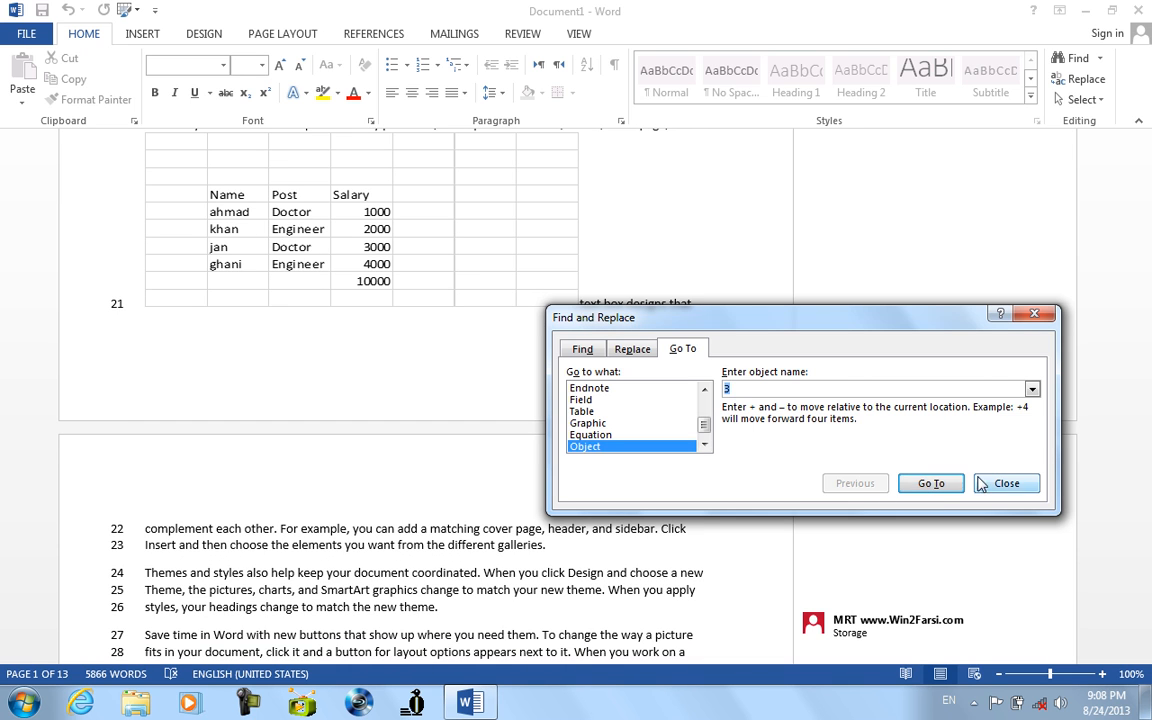
click(1007, 483)
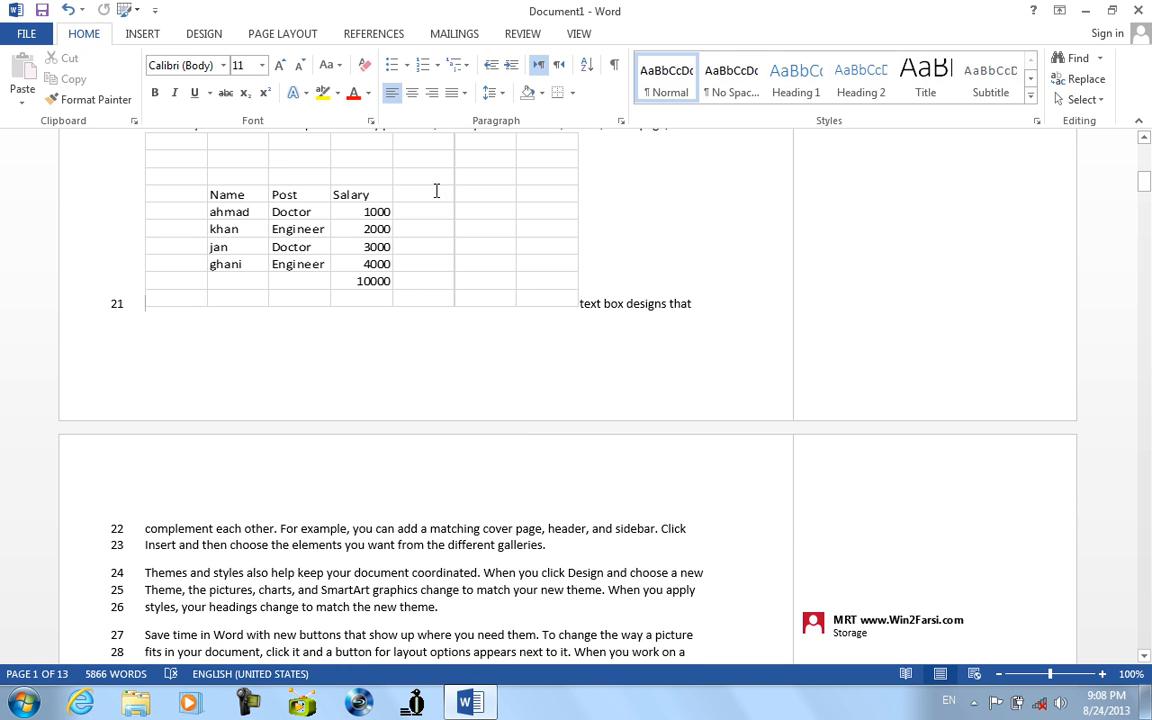
Step: Delete the black diamond picture between lines 15 and 16 on the first page
scroll(630, 385, up, 1)
scroll(628, 376, up, 10)
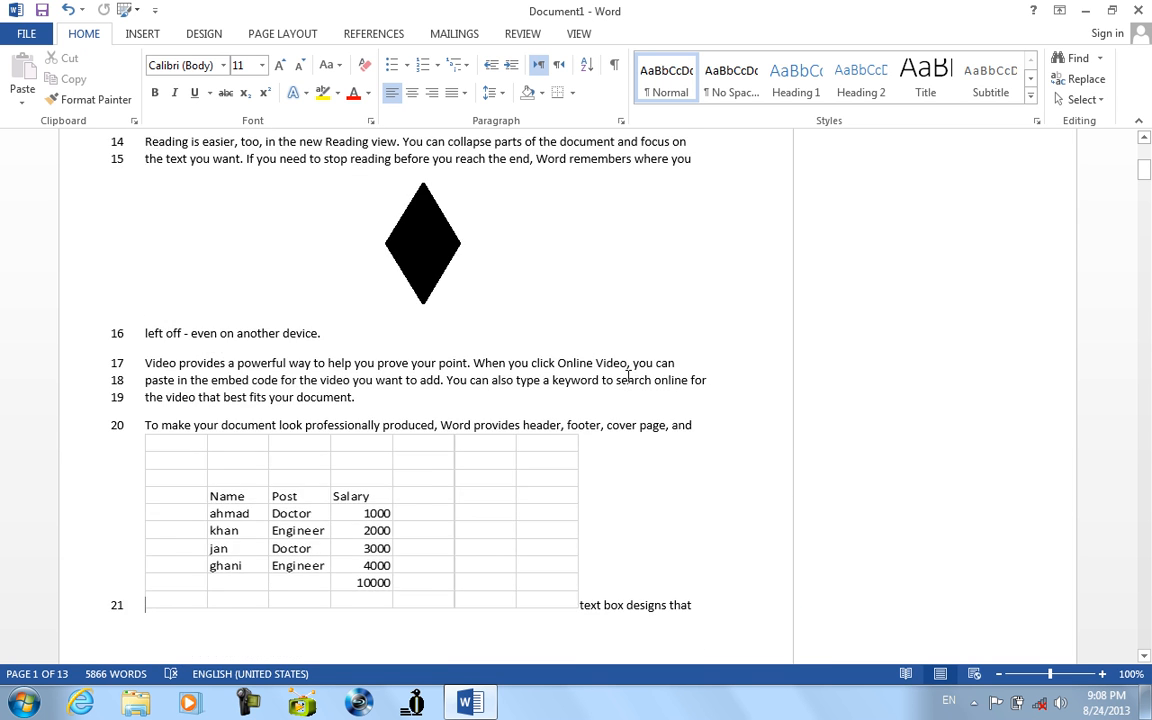
click(121, 240)
click(790, 72)
scroll(212, 556, down, 2)
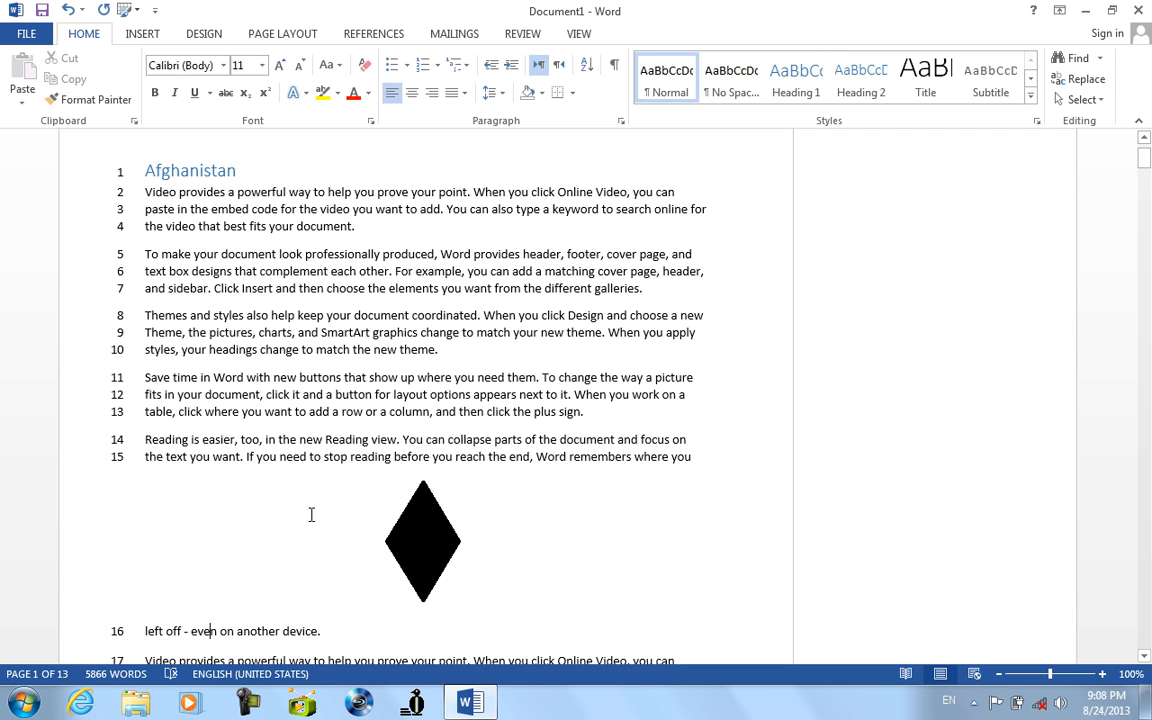
click(428, 545)
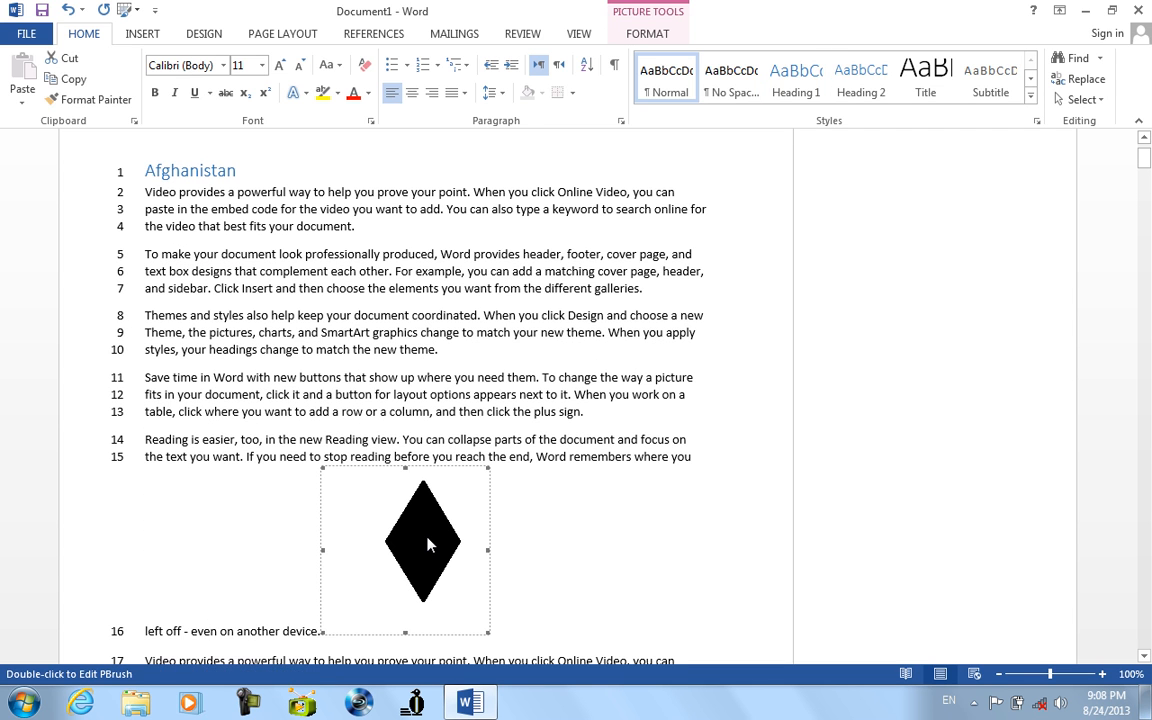
key(Delete)
Step: Add a new line reading Kabul after line 16 and apply the Heading 2 style to it
key(Return)
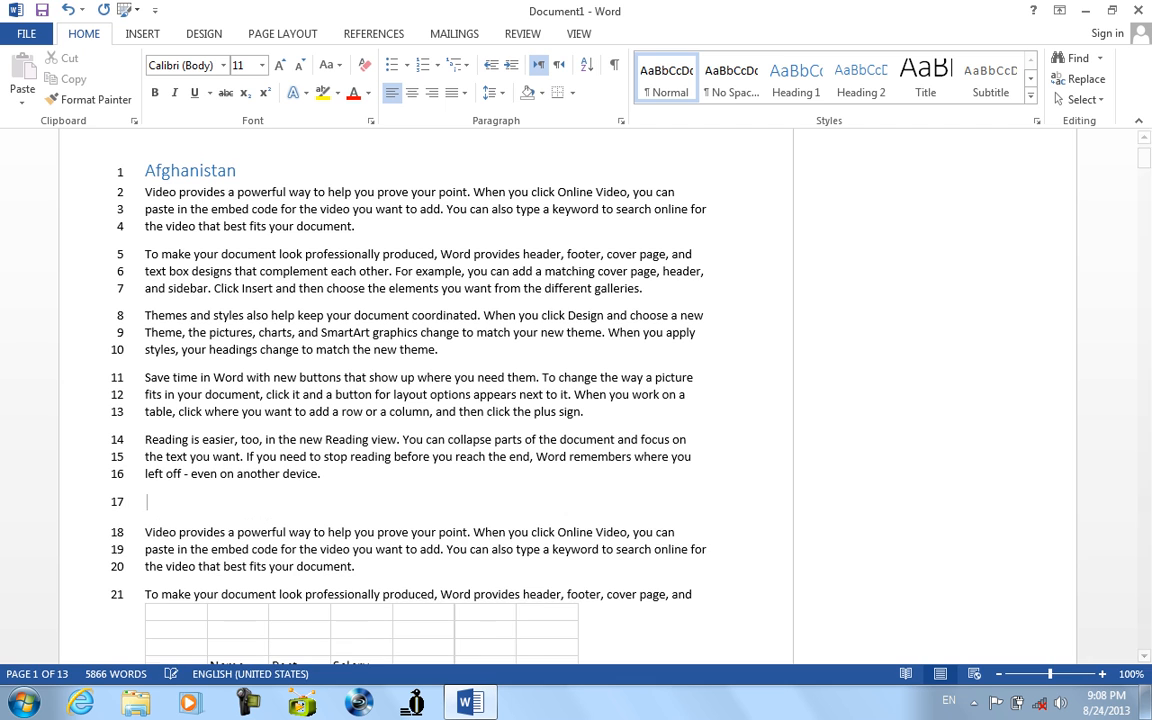
text(kabul)
key(shift+Home)
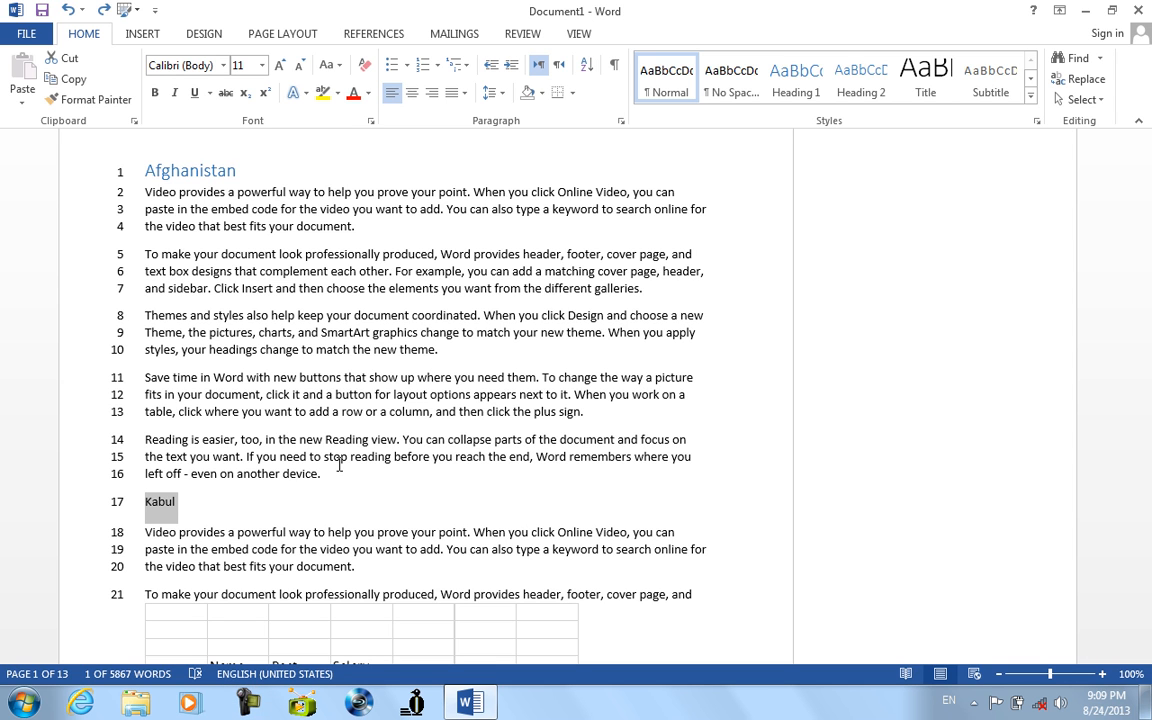
key(ctrl+alt+2)
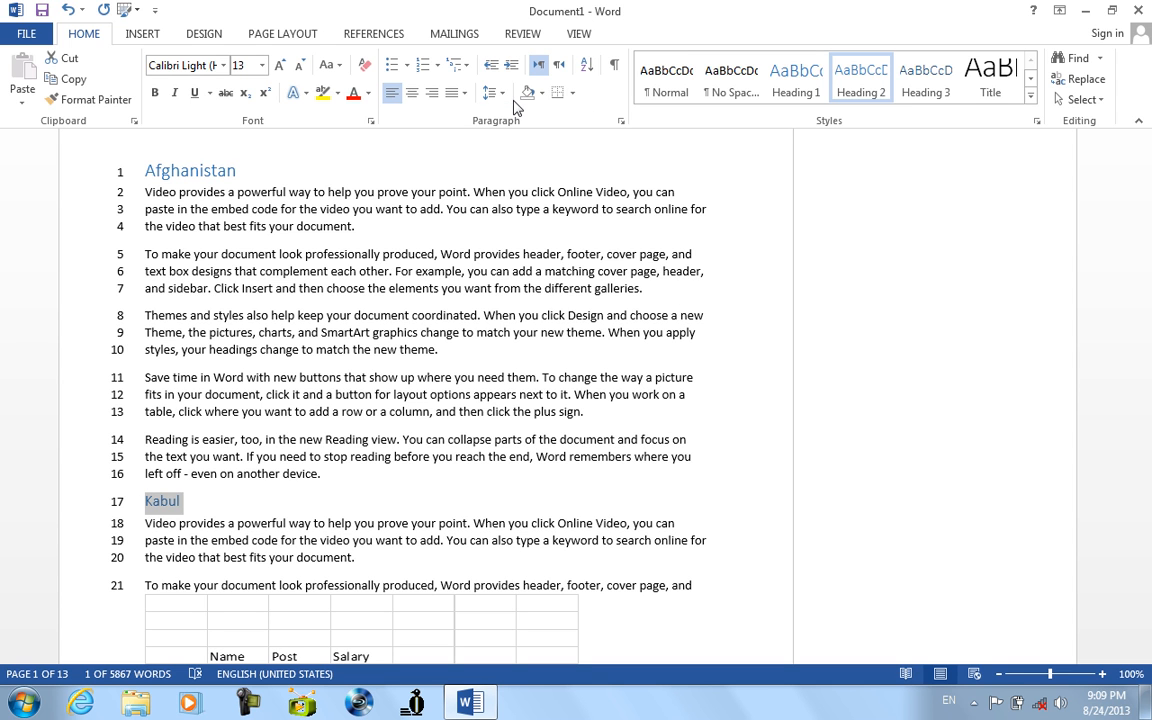
Step: Use Go To with the Heading target to jump to heading 1 and heading 2, and close the dialog
key(ctrl+g)
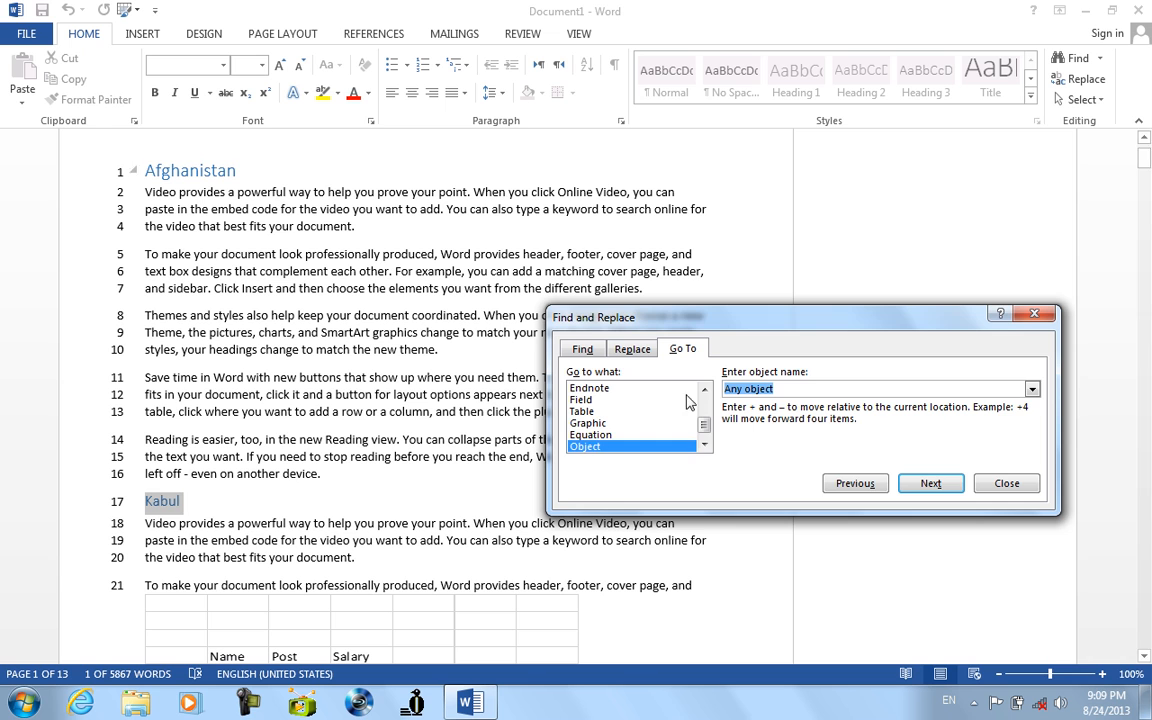
click(705, 446)
click(590, 446)
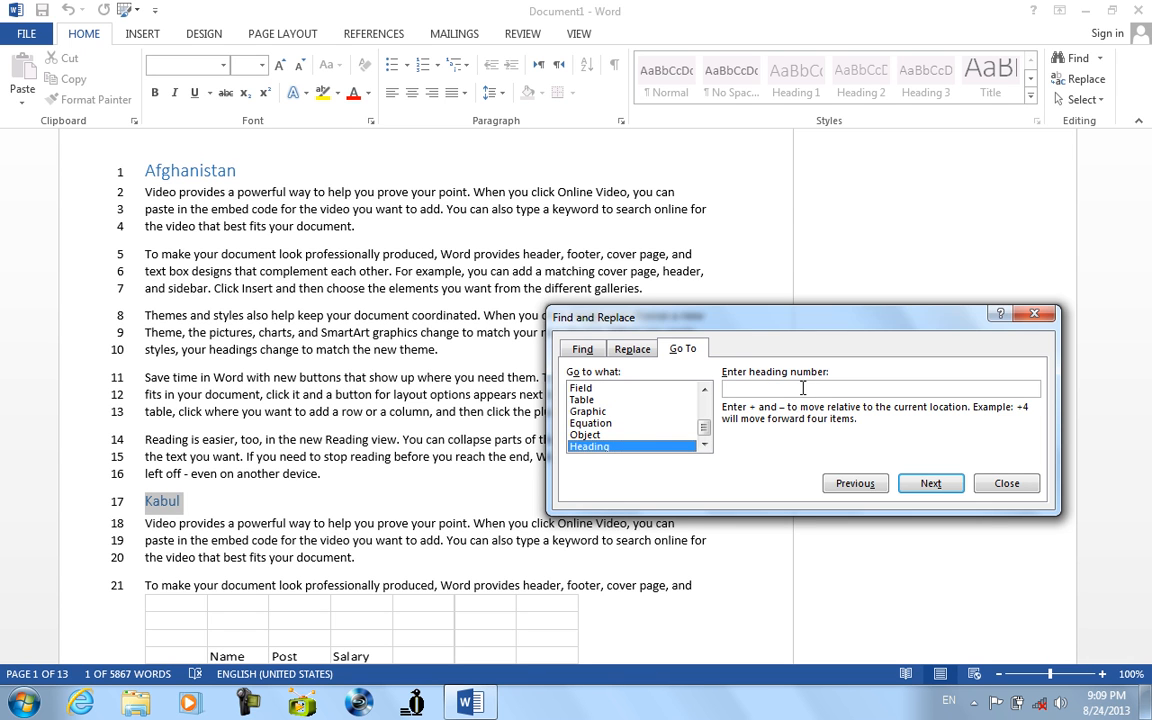
text(1)
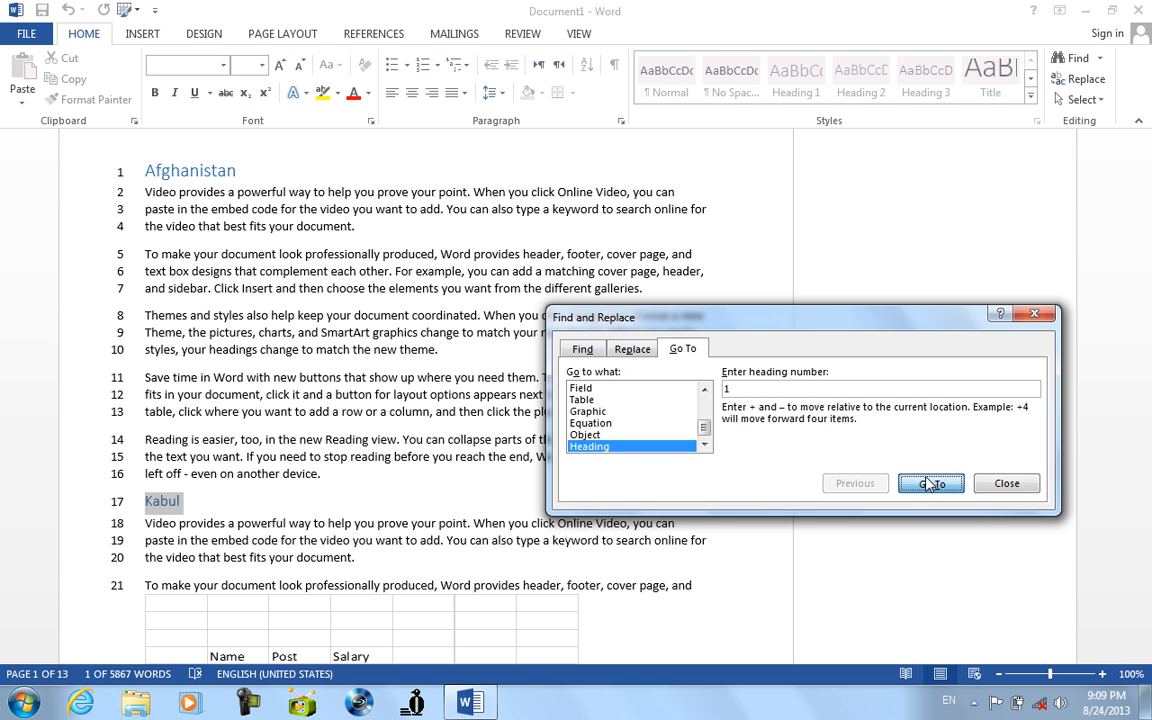
key(Return)
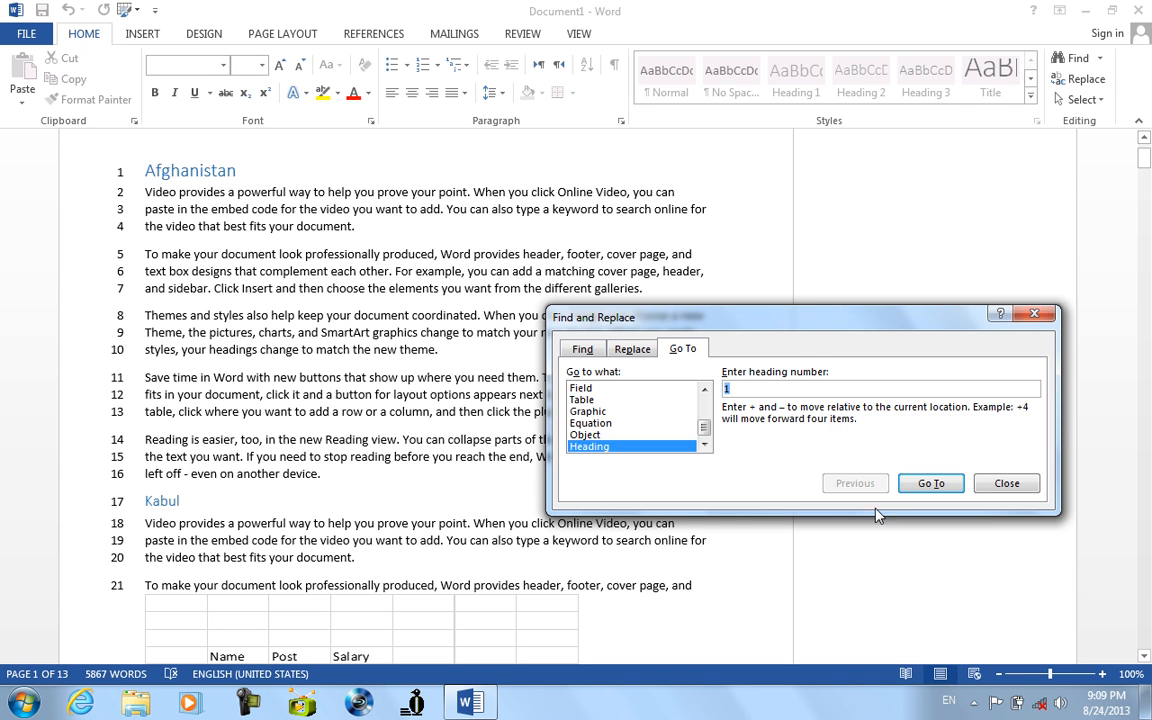
text(2)
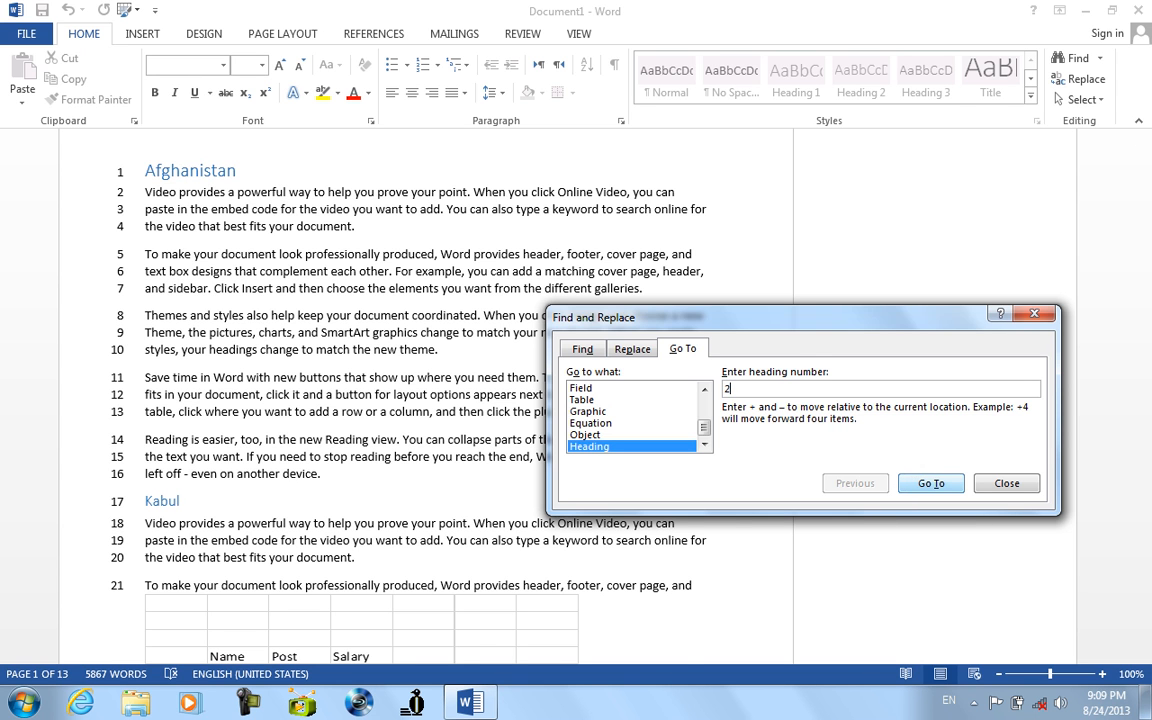
click(913, 486)
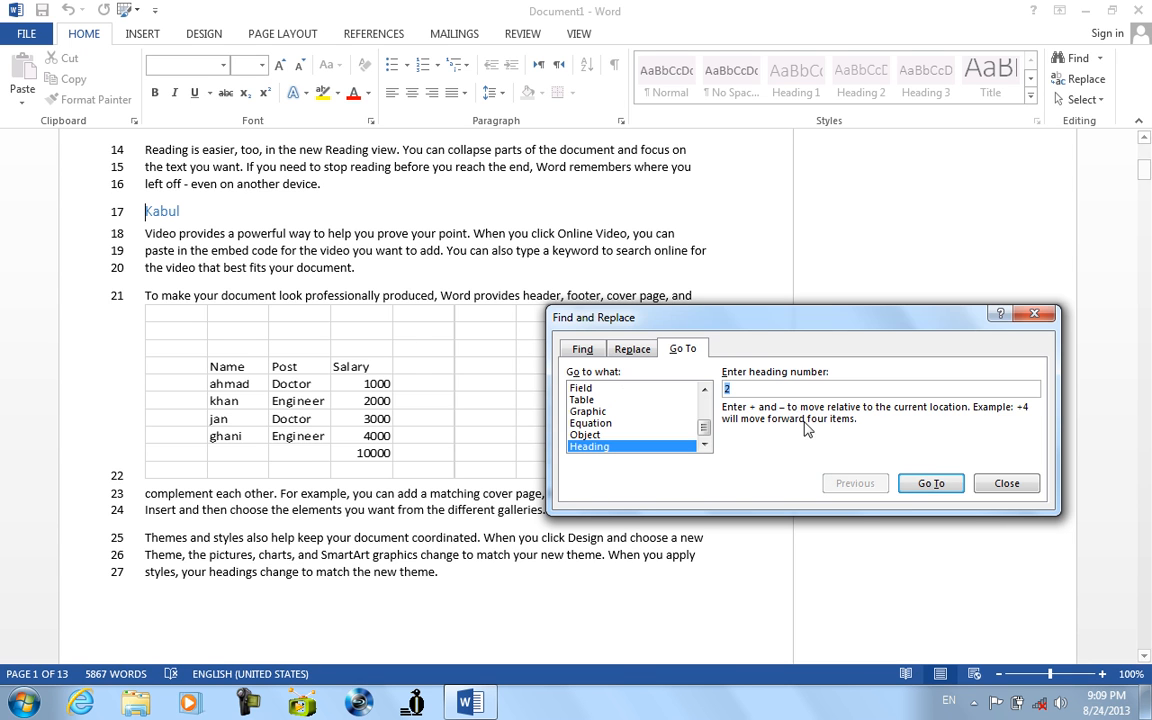
click(1005, 483)
Step: View the Find choices, then open and close the Replace and Advanced Find dialogs in turn
click(1101, 62)
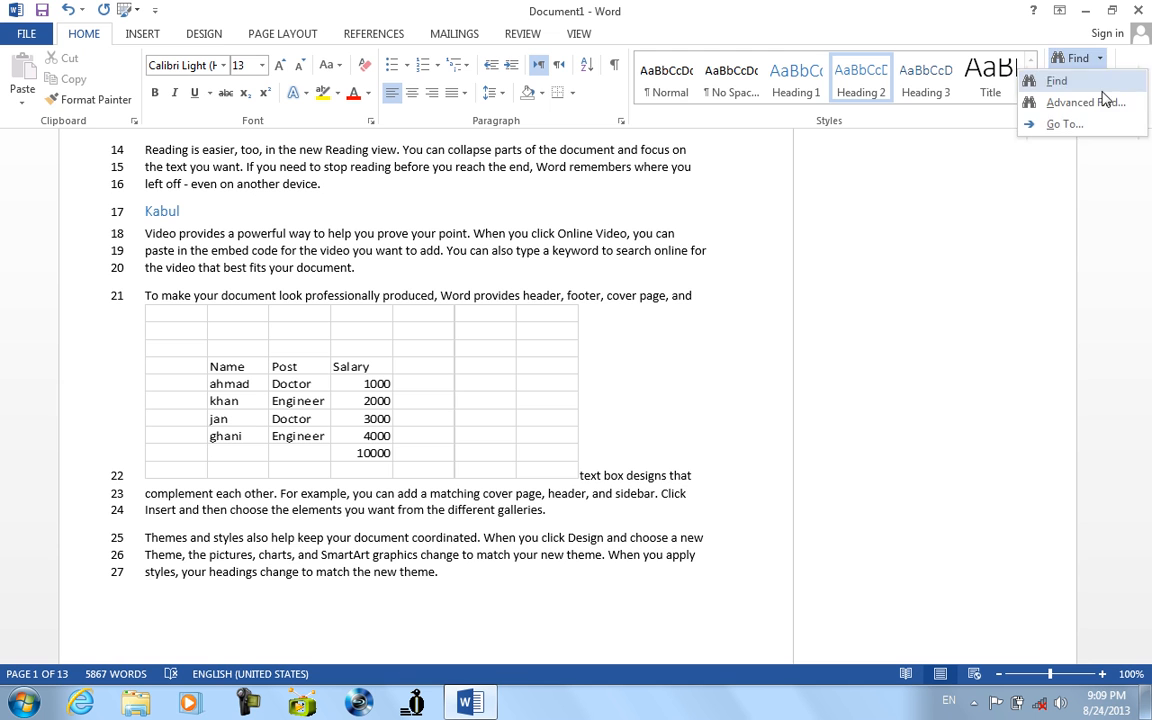
click(1044, 162)
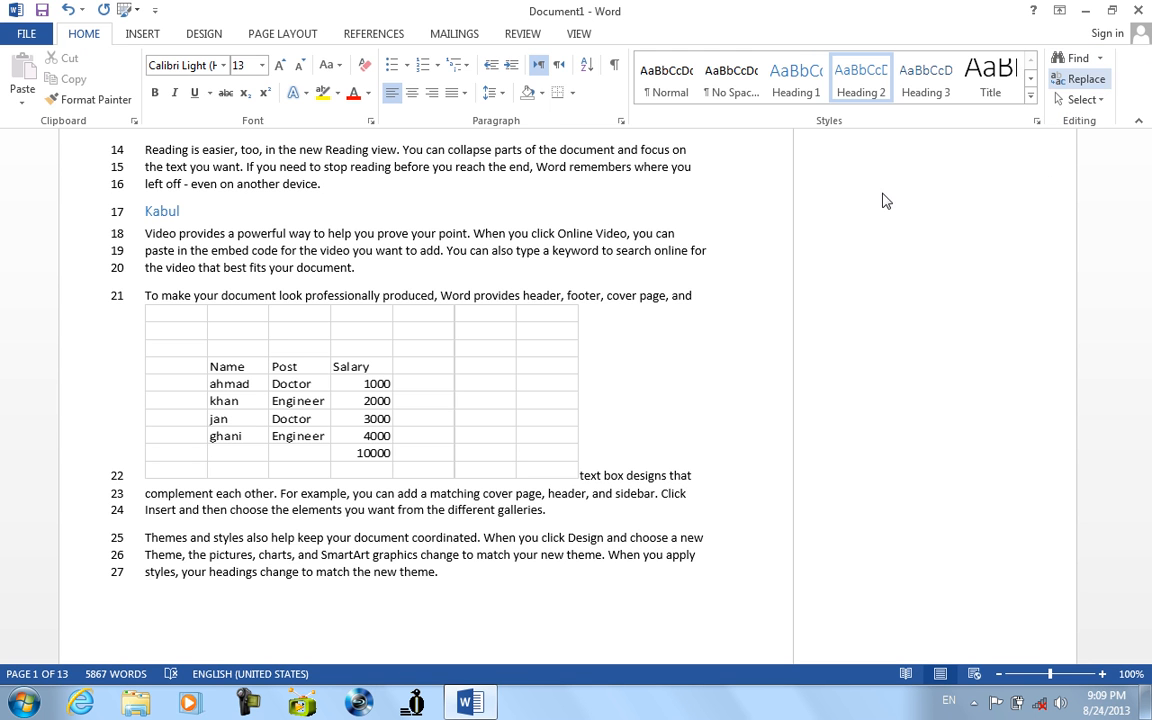
click(1080, 79)
click(782, 408)
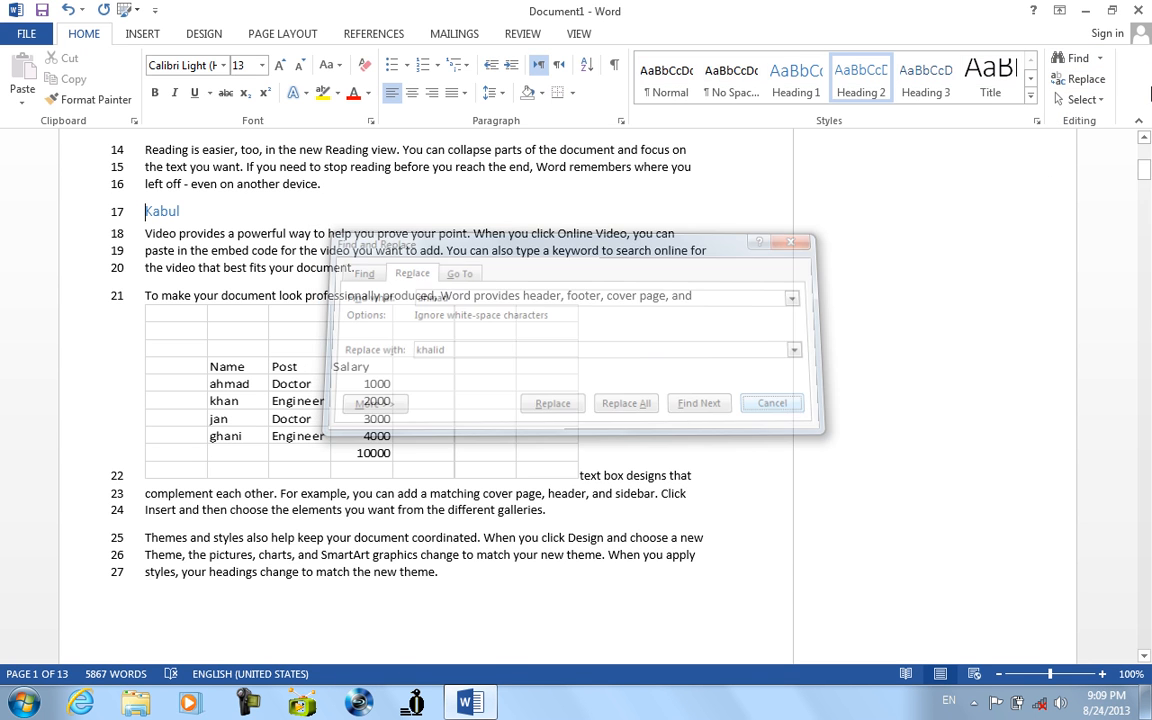
click(1100, 58)
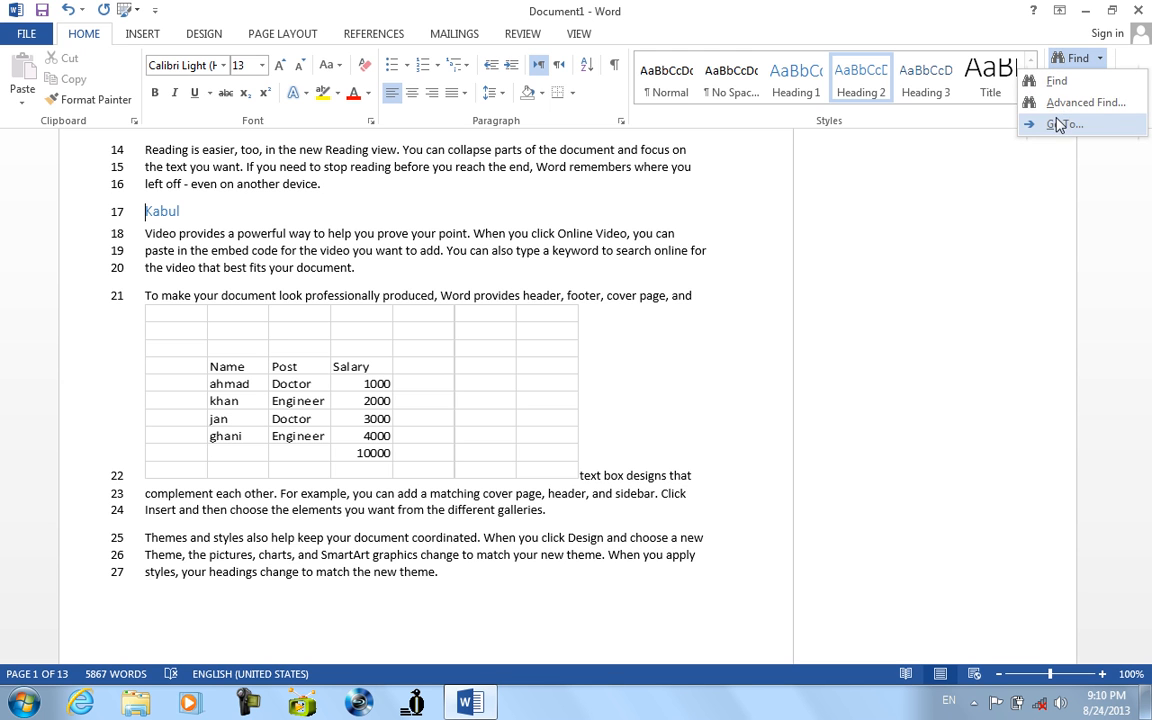
click(1060, 103)
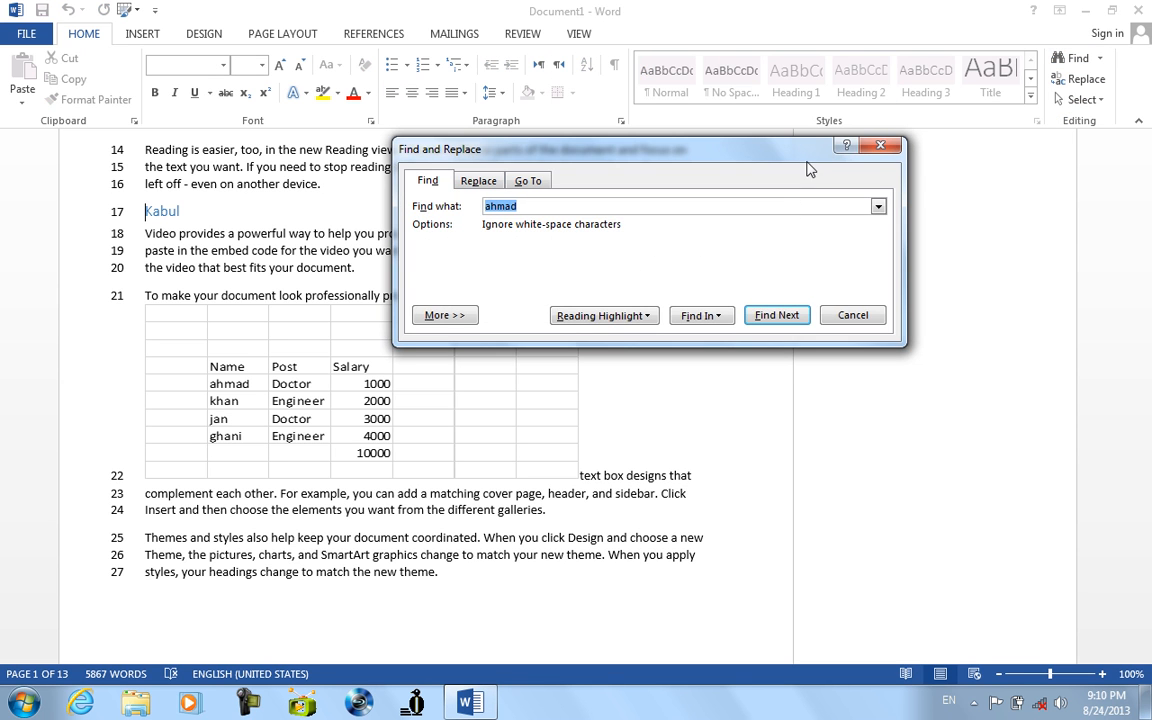
click(877, 148)
Step: Open the Navigation pane's search, view its additional find choices, and close the pane
click(1100, 58)
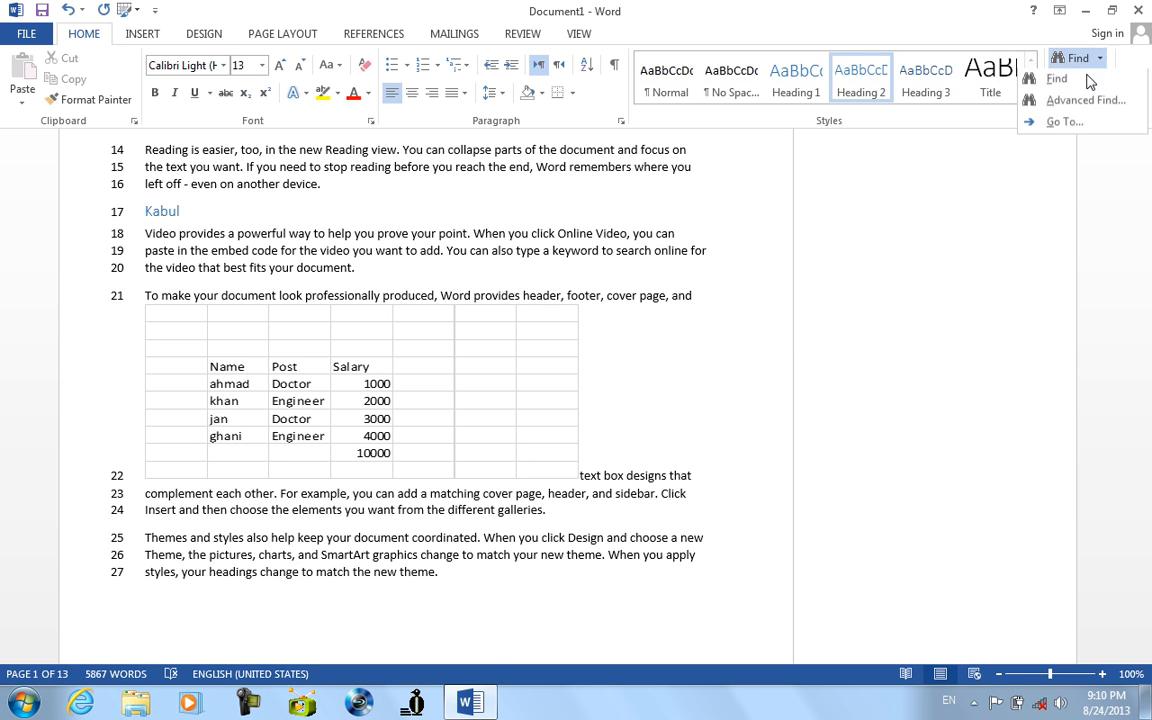
click(1060, 78)
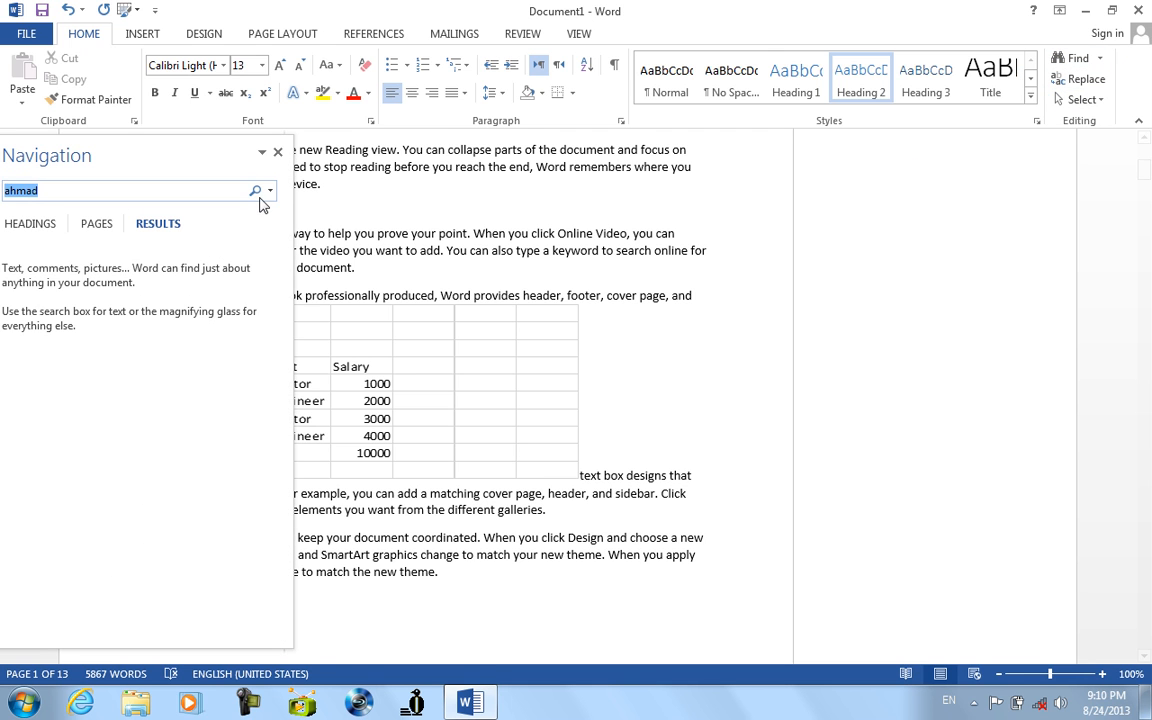
click(268, 190)
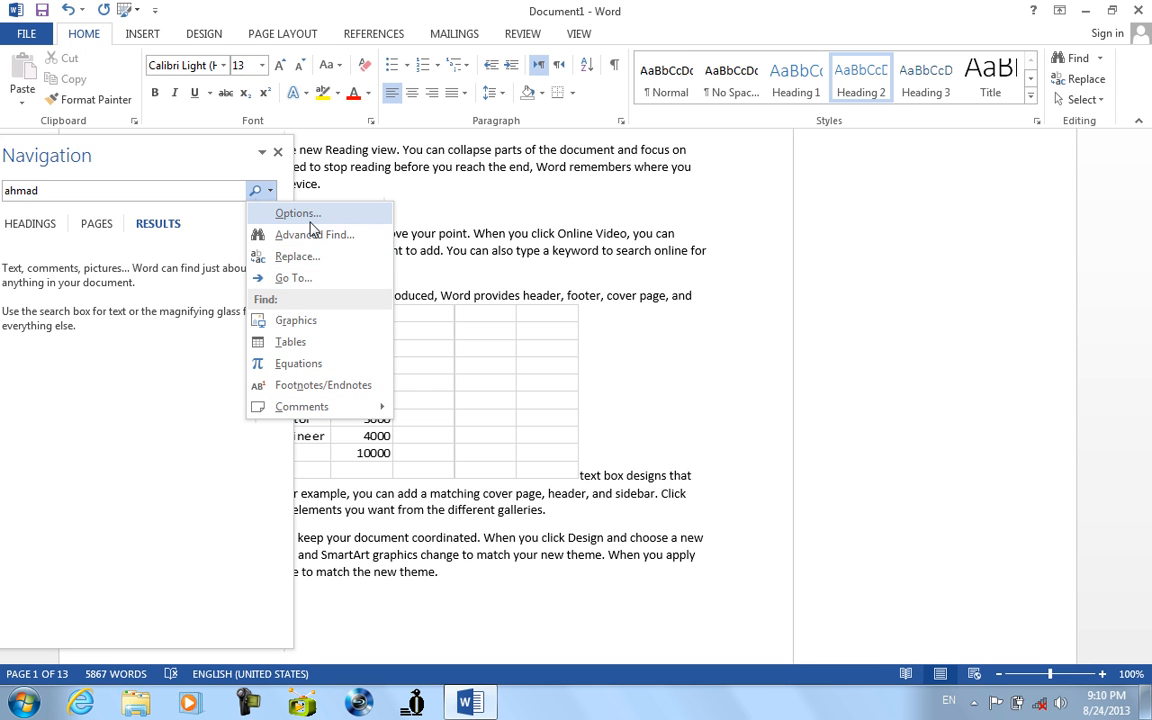
key(Escape)
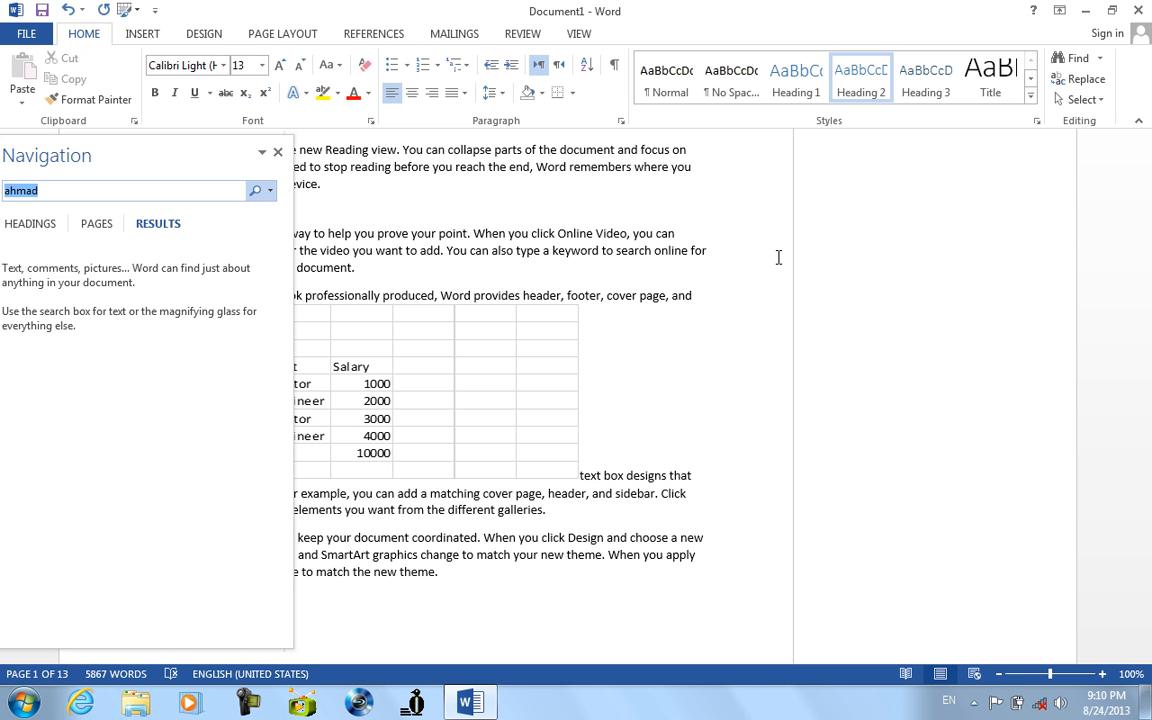
click(278, 152)
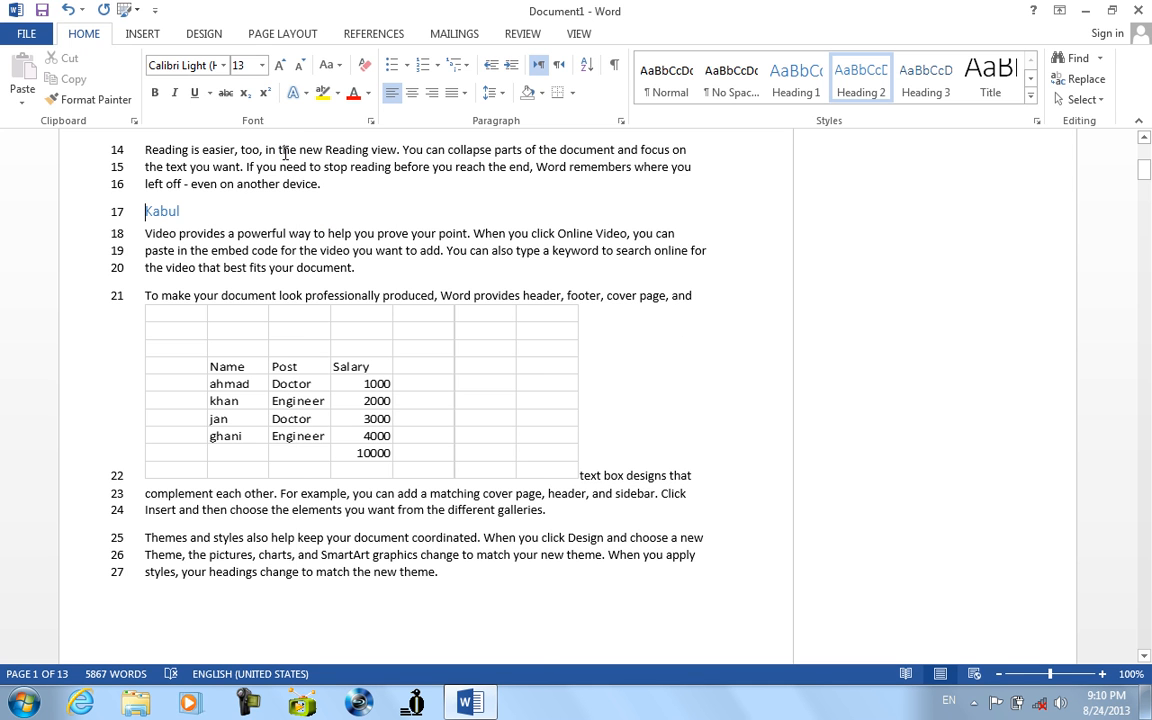
Step: View the selection choices, place the cursor in line 22, and select the entire document
click(1080, 99)
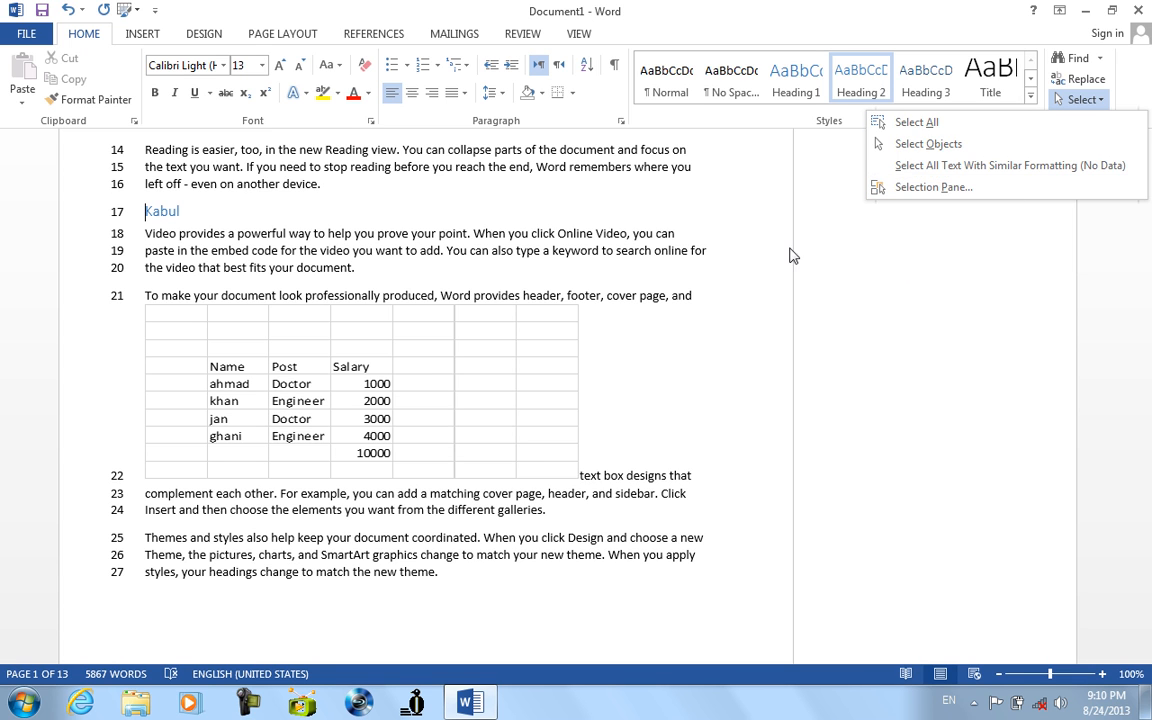
click(743, 317)
click(666, 369)
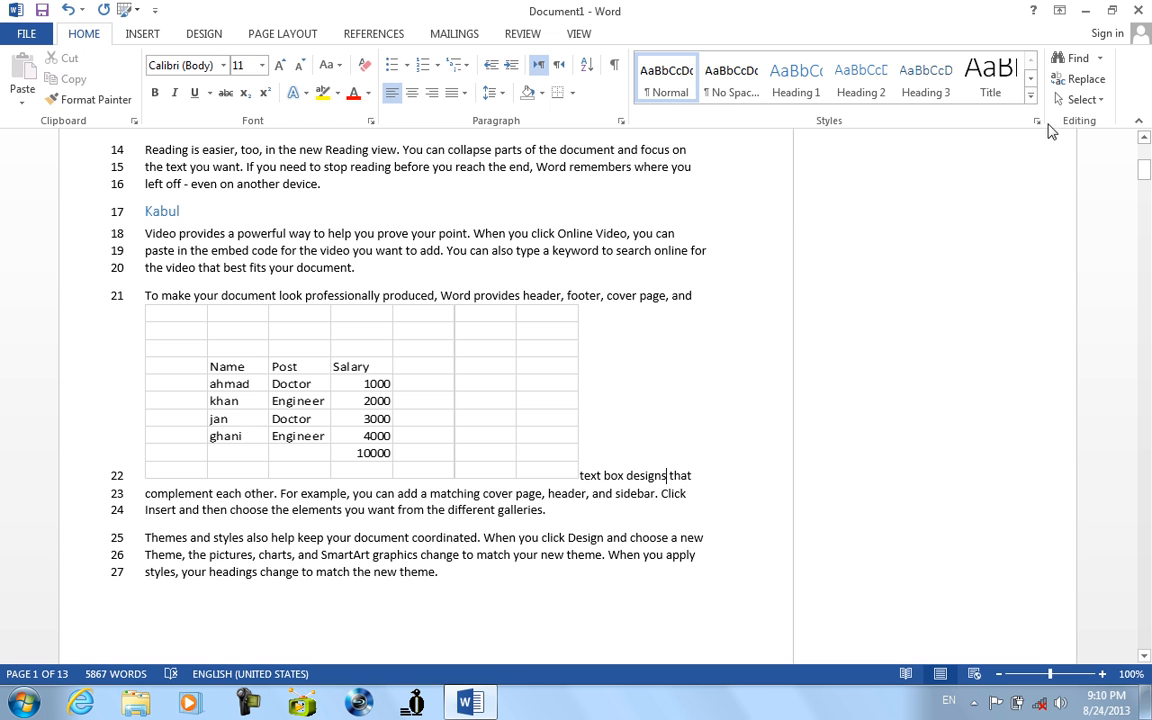
click(1088, 100)
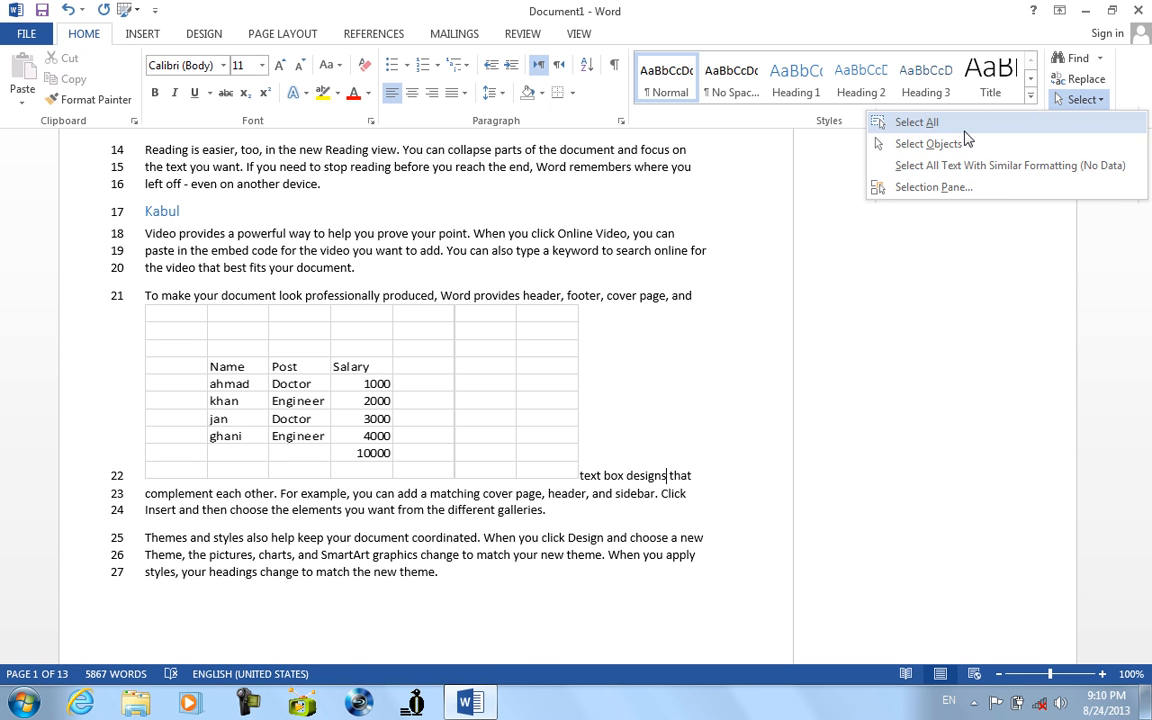
click(933, 122)
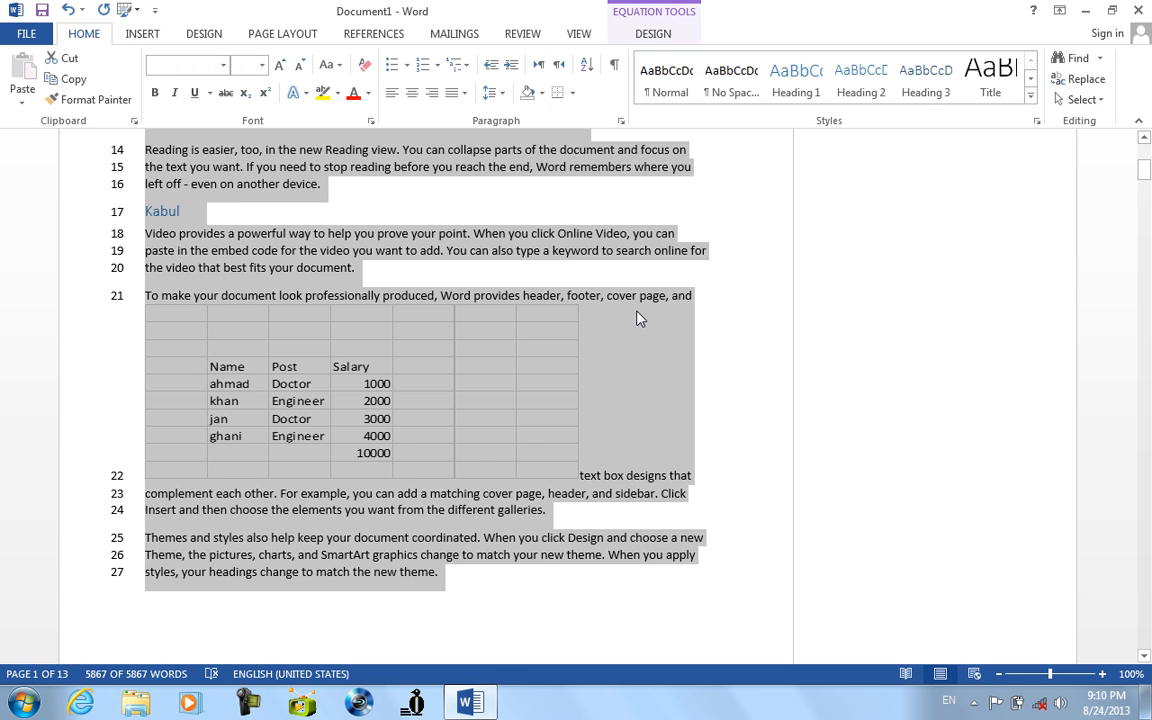
Step: Clear the selection and add several blank lines after "text box designs that" on line 22
click(707, 396)
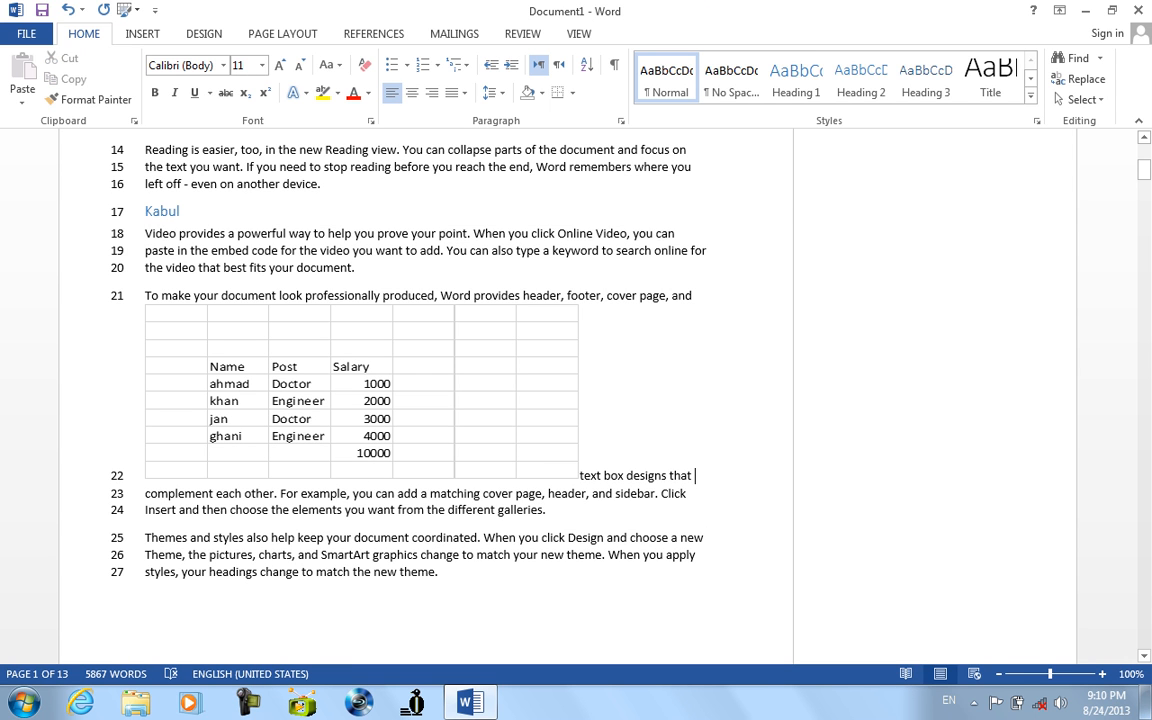
key(Return)
key(Return)
key(Return)
key(Return)
key(Return)
key(Return)
key(Return)
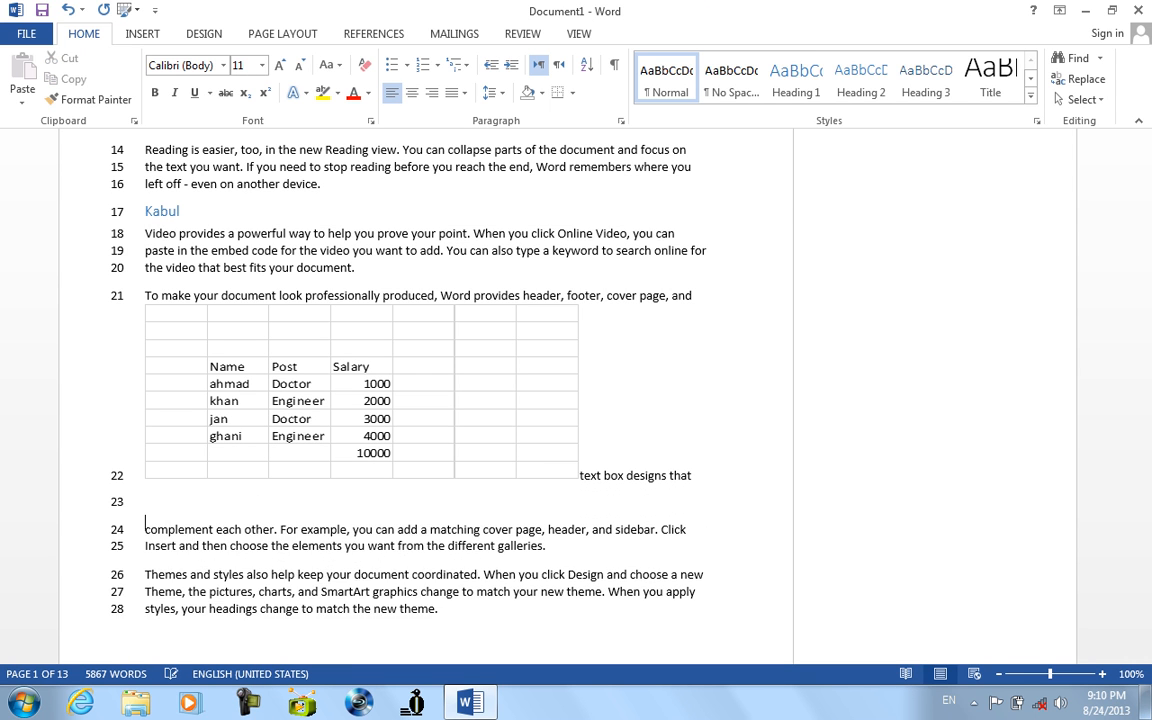
key(BackSpace)
key(BackSpace)
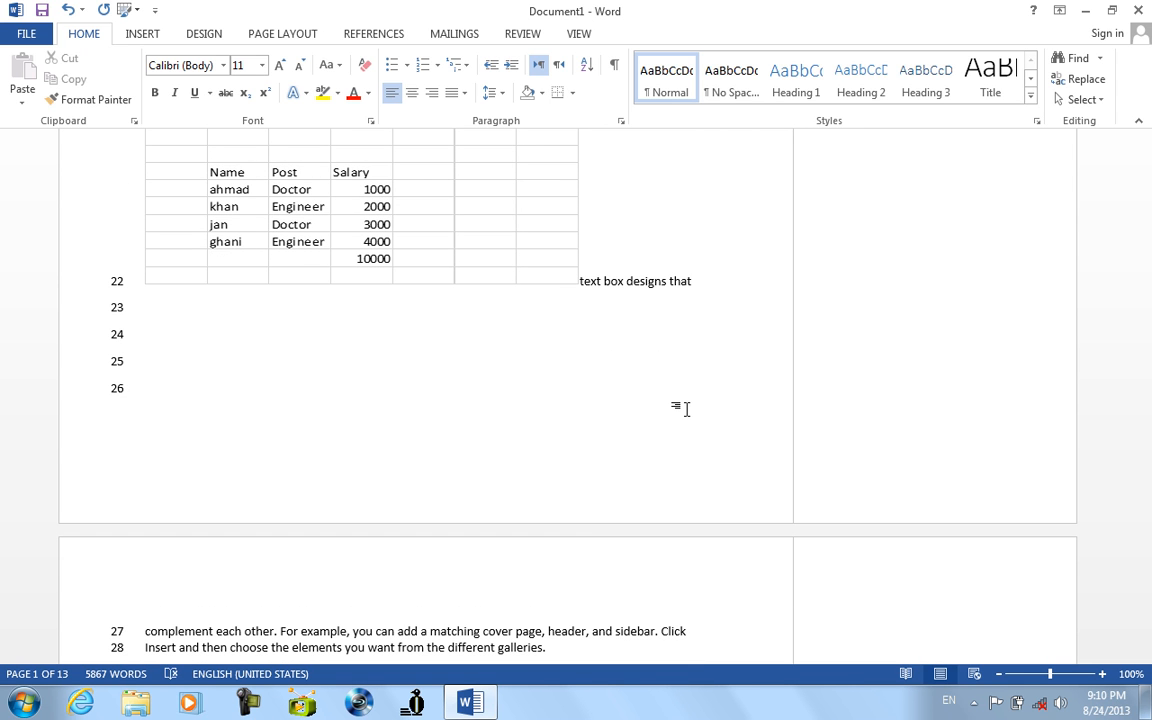
Step: Try to write the shortcut note "Select All = ctrl +" on blank line 25
key(Down)
text(Se)
key(BackSpace)
key(BackSpace)
key(Up)
key(Up)
key(Up)
key(Down)
text(Se)
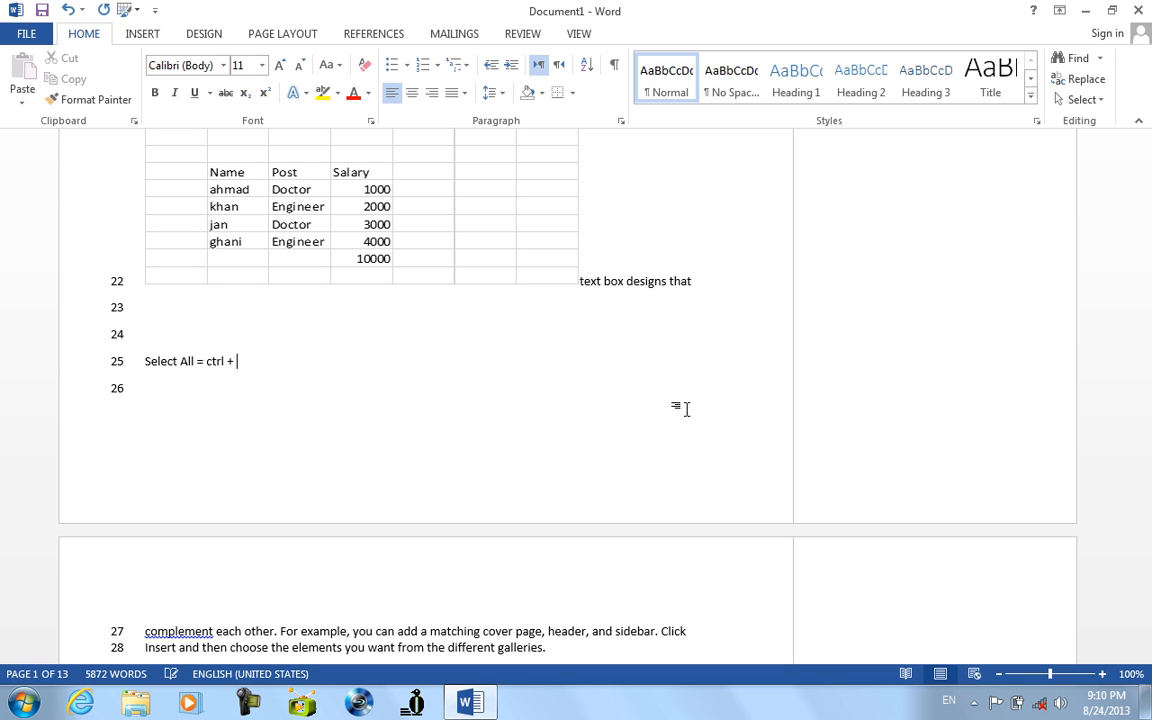
key(ctrl+a)
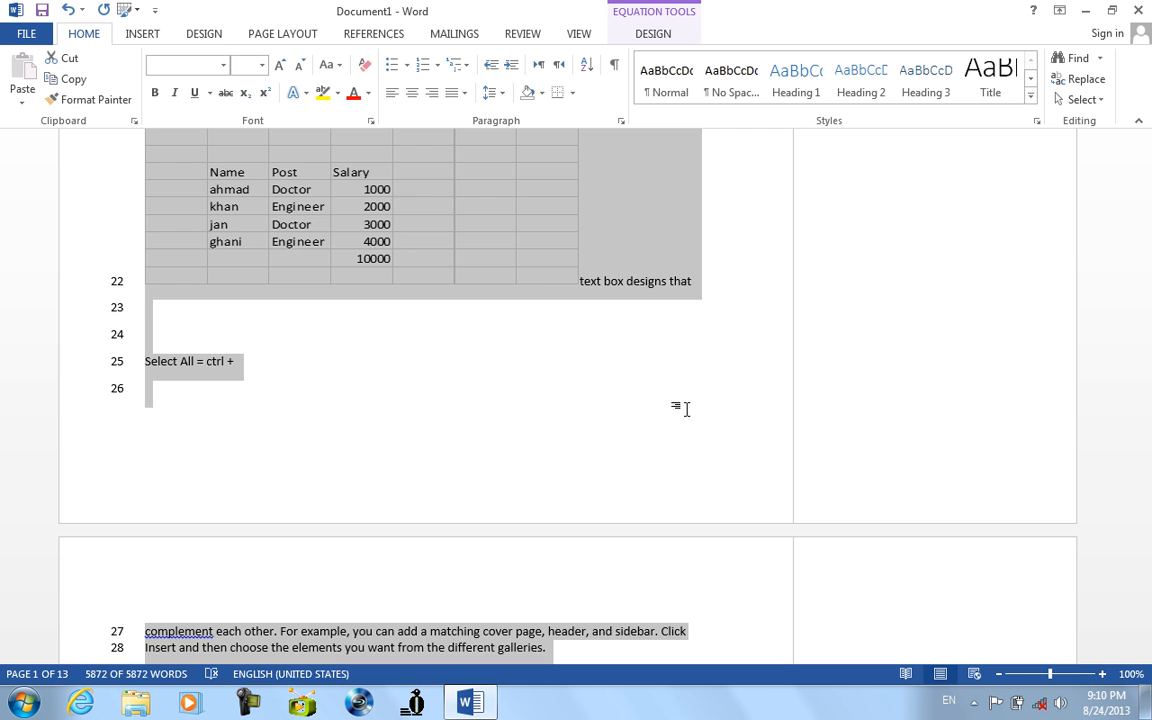
key(ctrl+End)
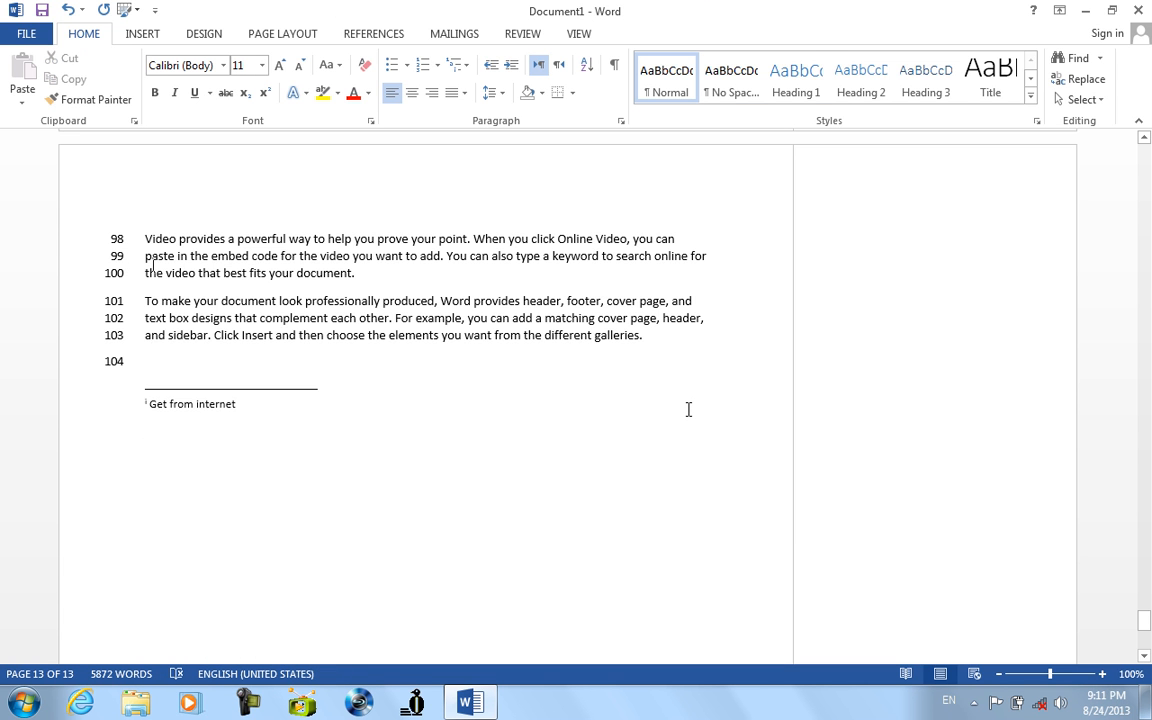
scroll(688, 409, up, 9)
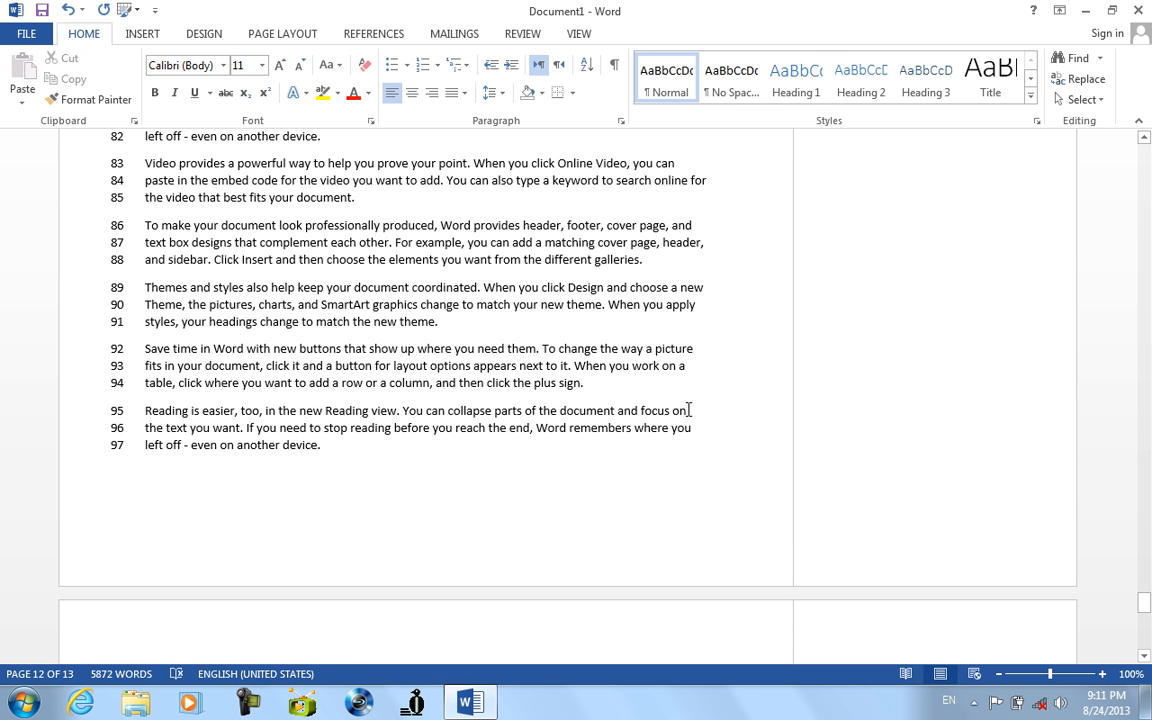
Step: Undo the shortcut note typed on line 25 and the last blank-line deletion
key(ctrl+z)
key(ctrl+z)
key(ctrl+z)
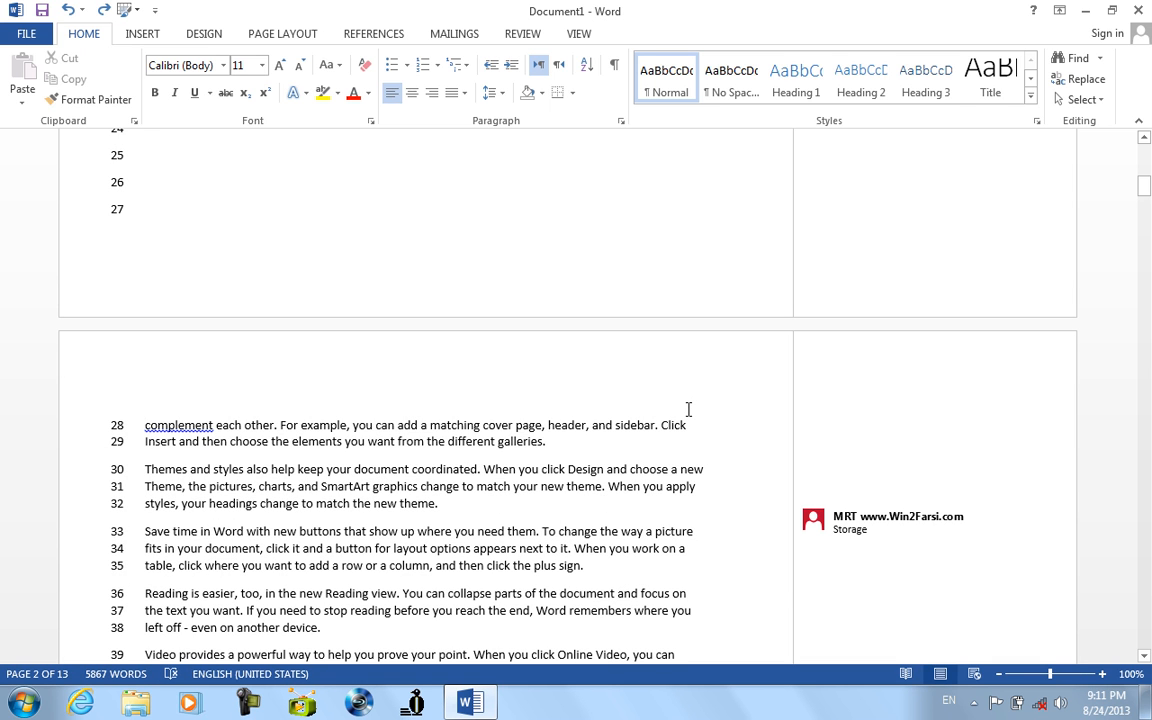
Step: Write "Select All = Ctrl + A" on line 26, then try it by selecting the whole document and clear the selection
scroll(688, 409, up, 5)
click(464, 440)
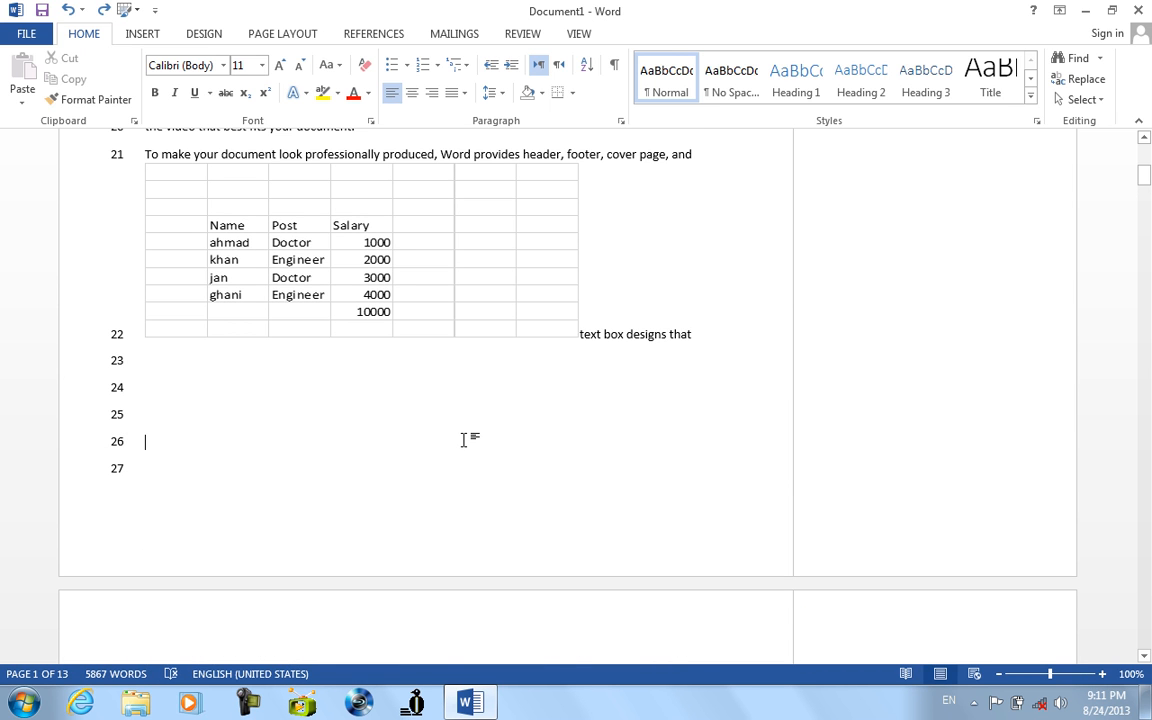
text(Select All = Ctrl + A)
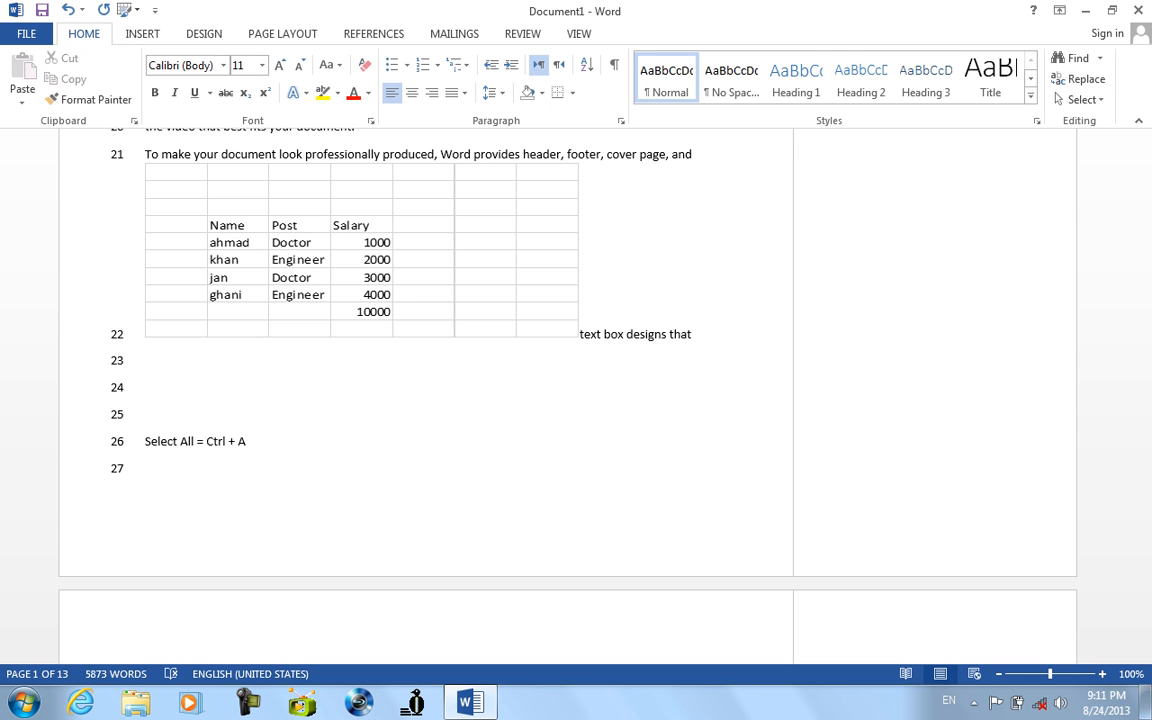
key(ctrl+a)
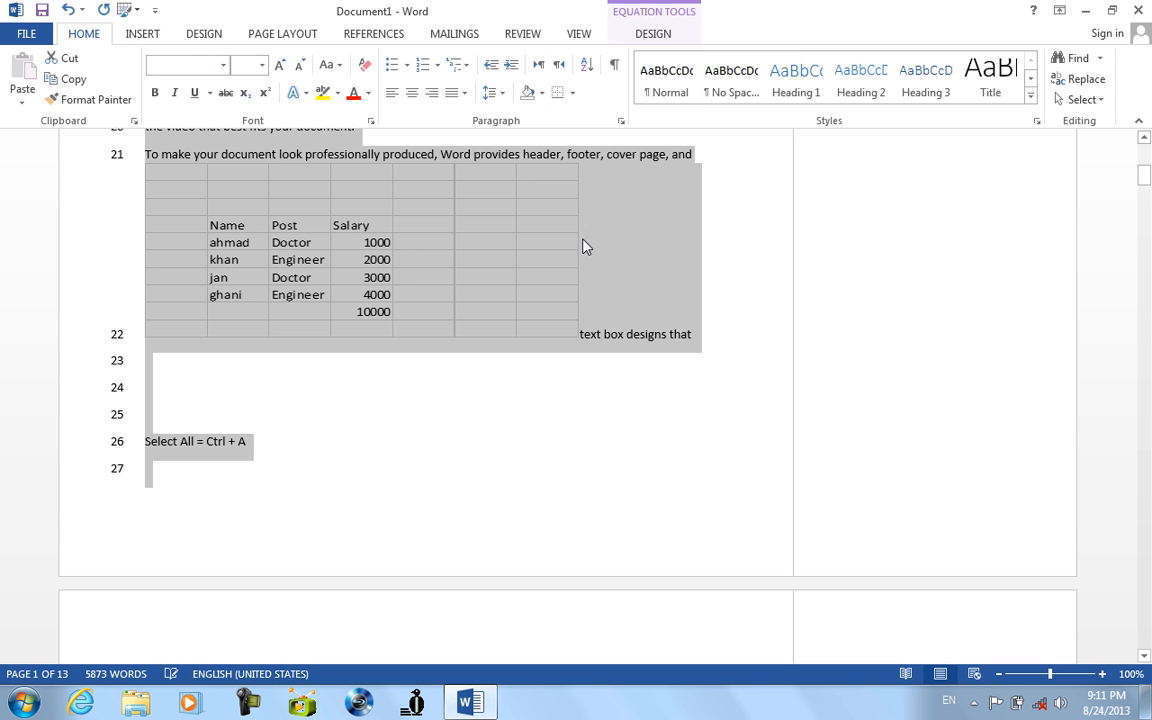
click(537, 410)
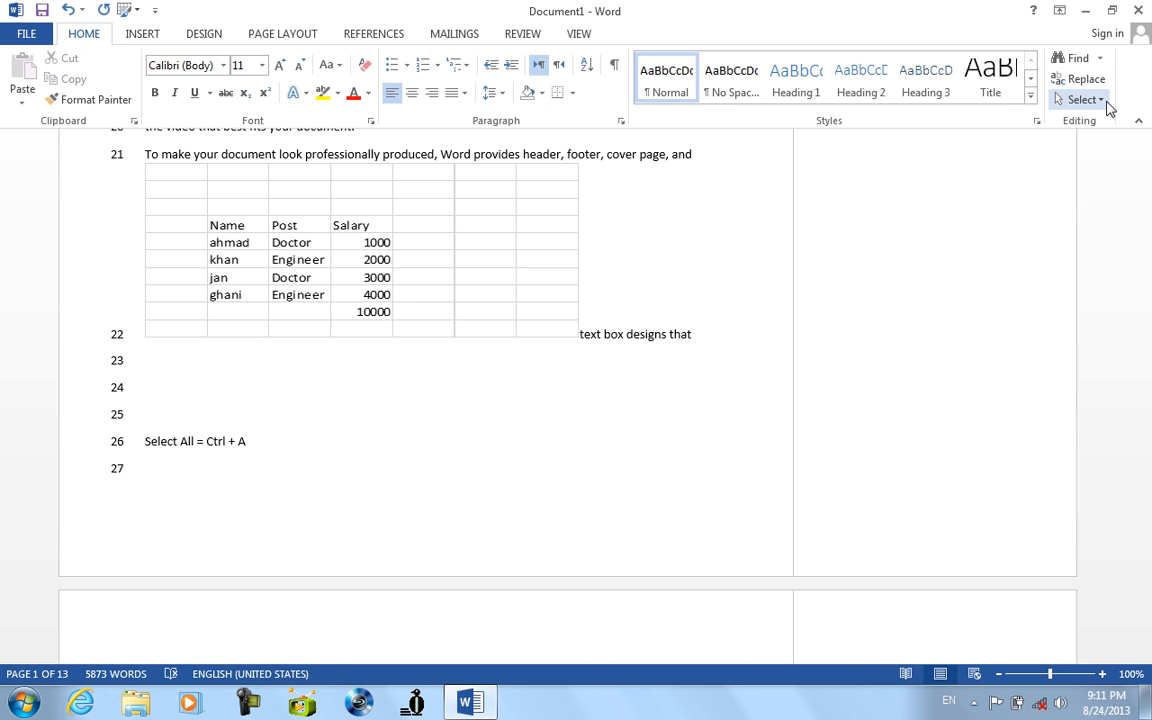
Step: Turn on Select Objects and try to select the embedded salary worksheet above line 22 by framing its cells
click(1095, 104)
click(1008, 153)
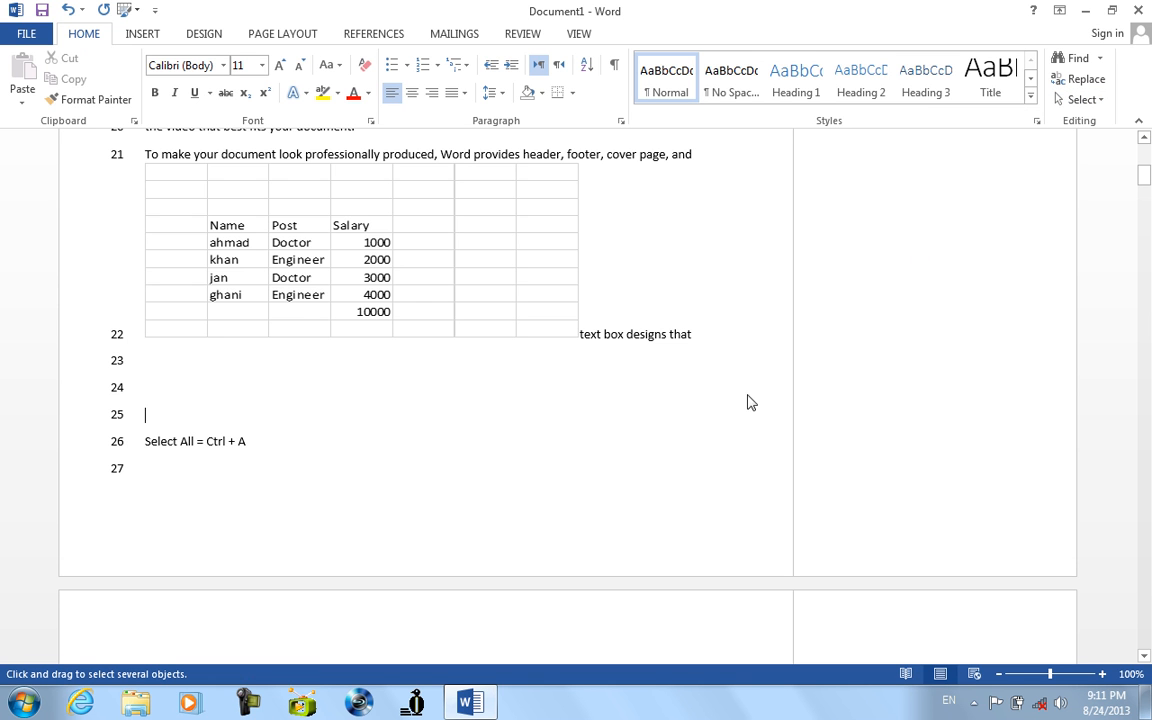
scroll(560, 448, up, 10)
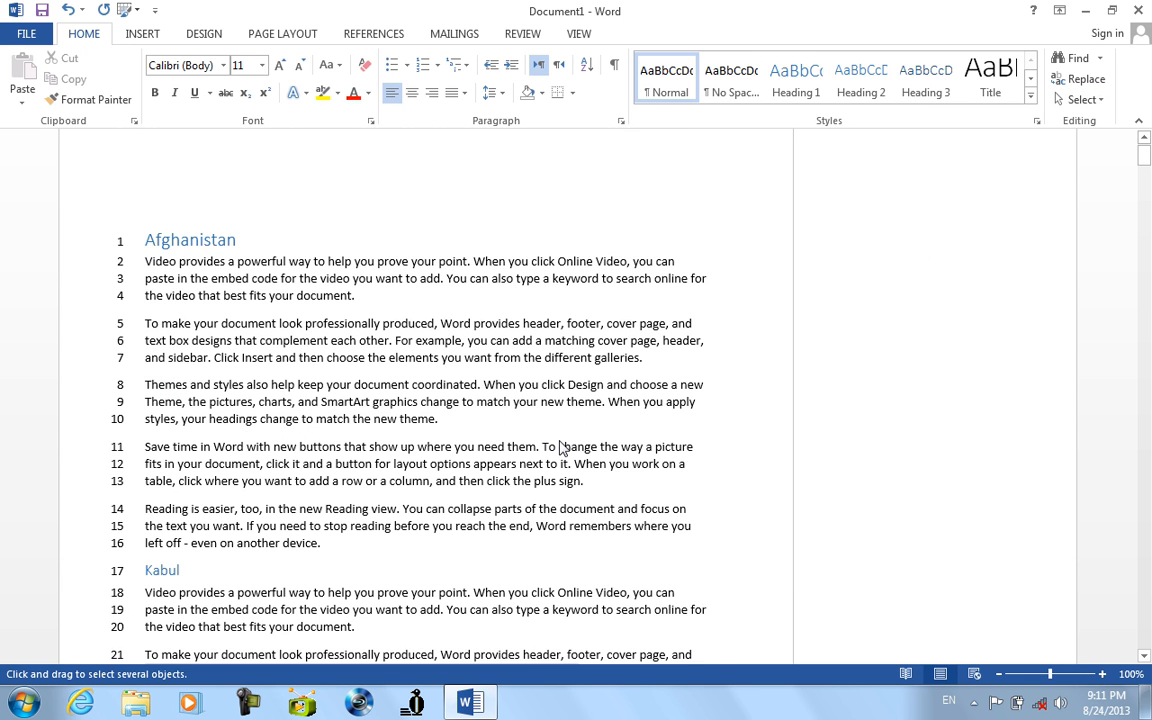
scroll(560, 448, down, 12)
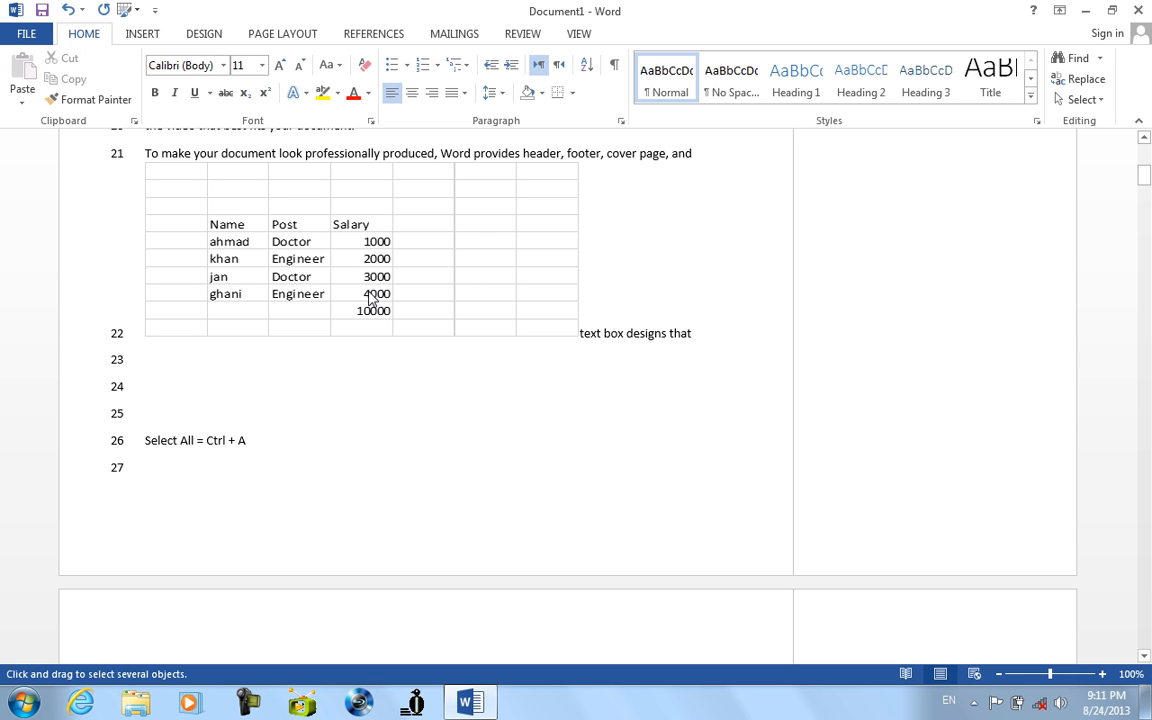
drag(411, 331, 253, 237)
Step: Pick the Name, Position and Salary table on page 4 with Select Objects
scroll(388, 404, down, 8)
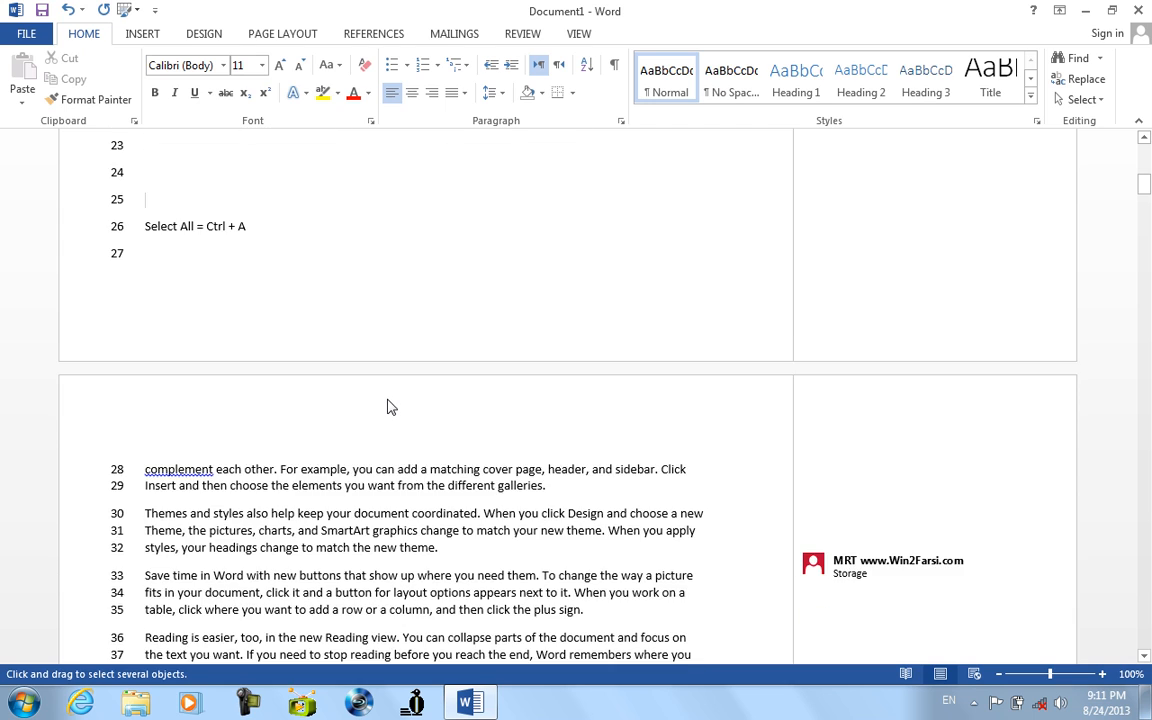
scroll(388, 404, down, 10)
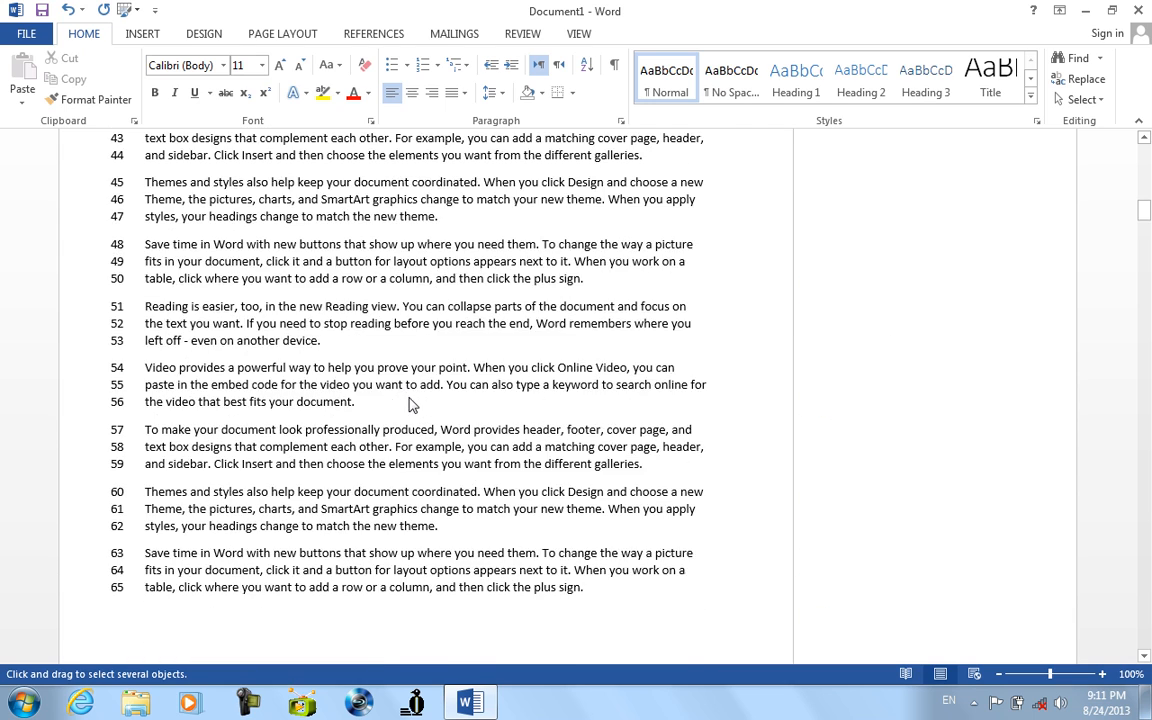
scroll(424, 378, down, 12)
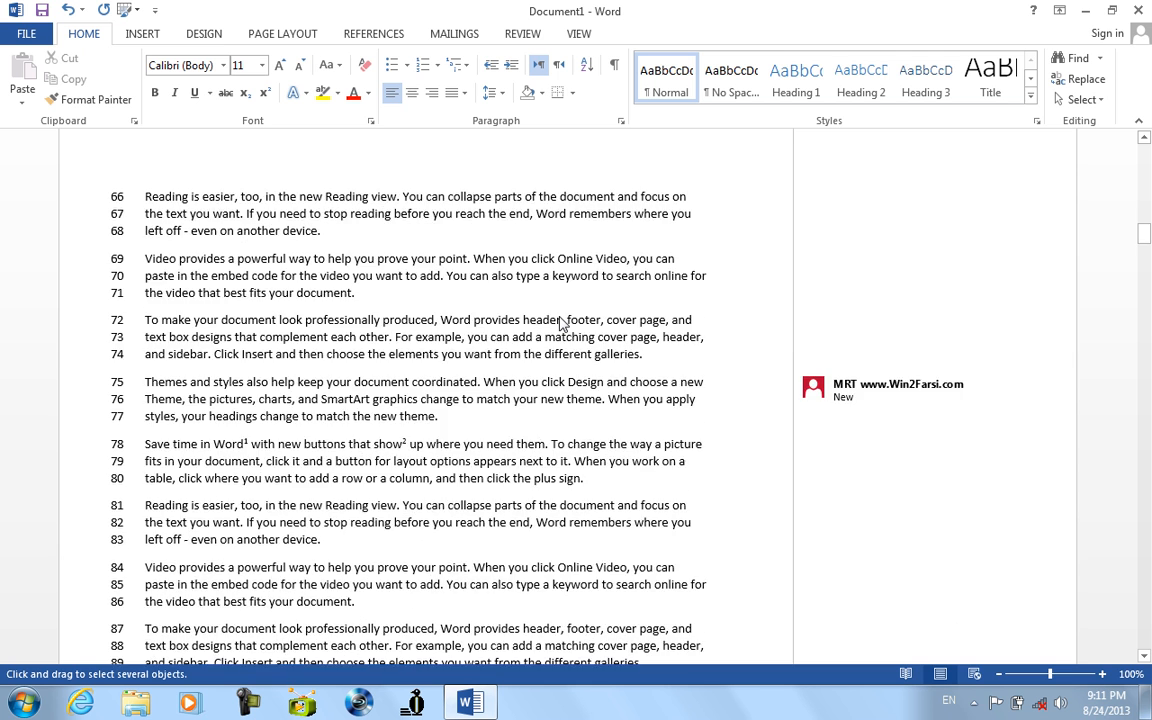
scroll(557, 330, down, 10)
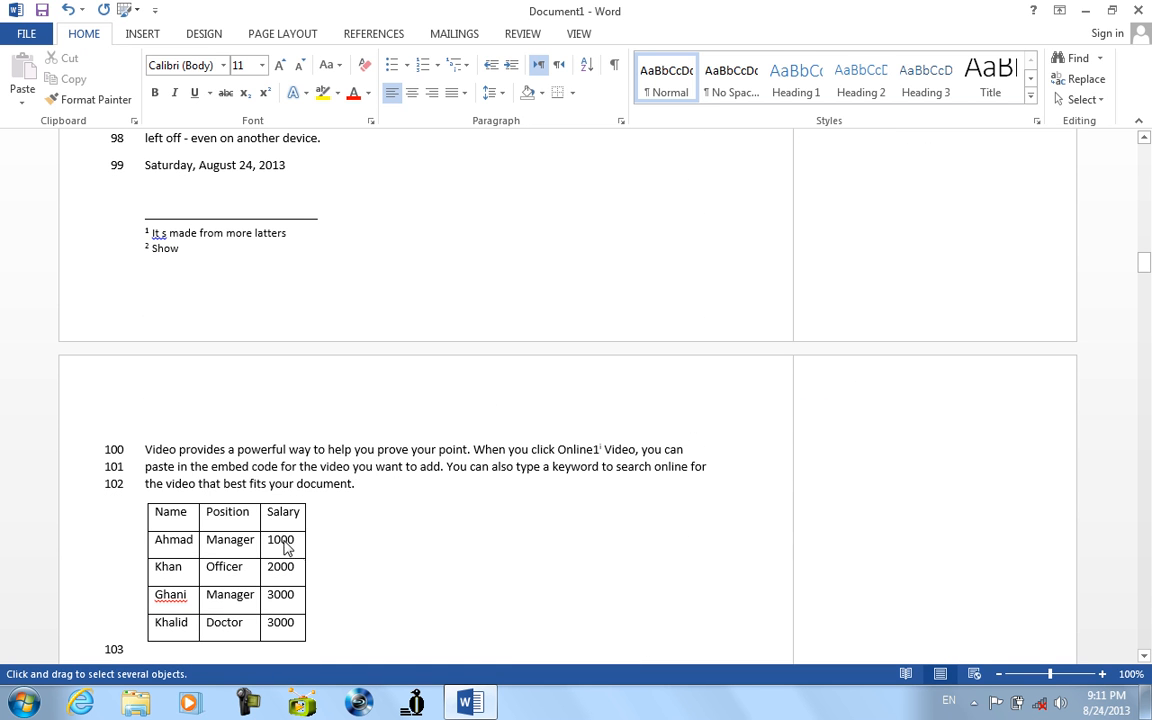
click(283, 539)
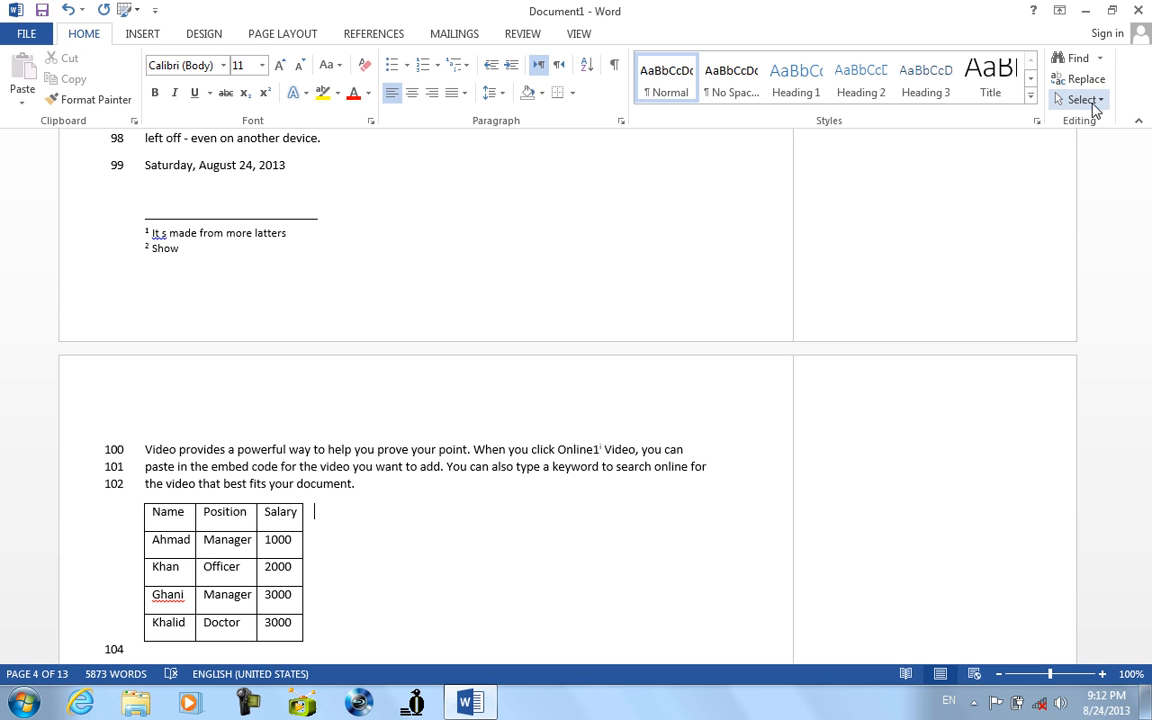
Step: Select all text with similar formatting from the table on page 4 and open the Selection pane
click(1082, 100)
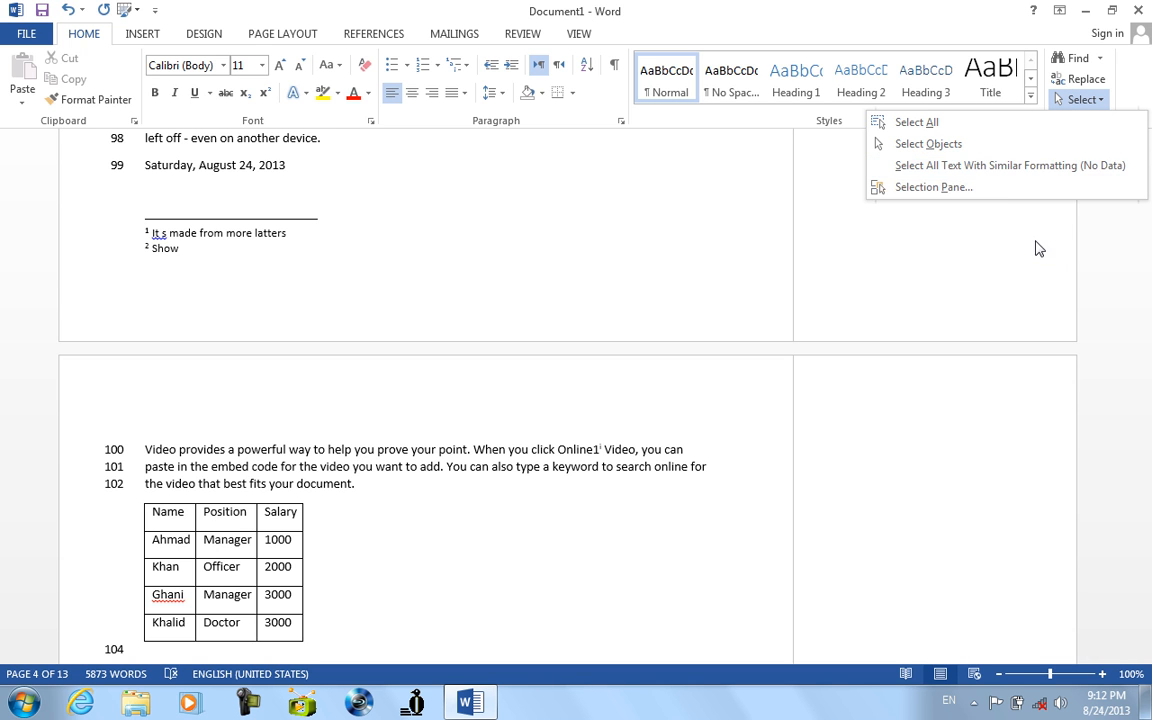
click(913, 177)
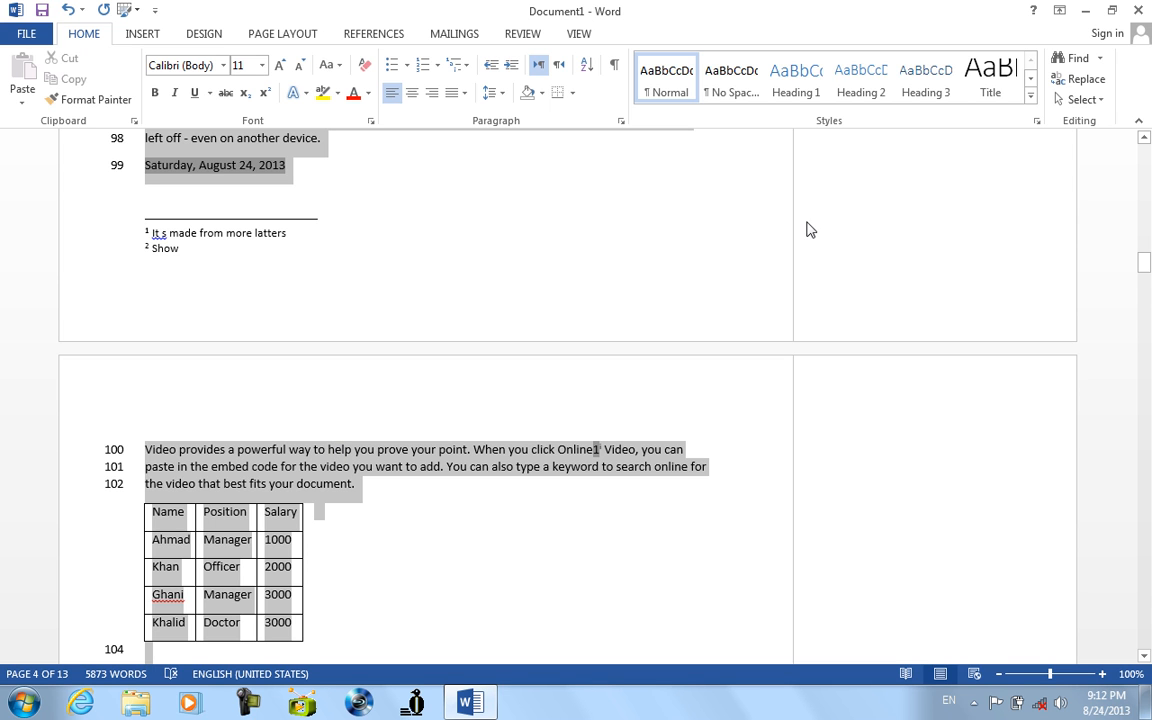
click(1080, 100)
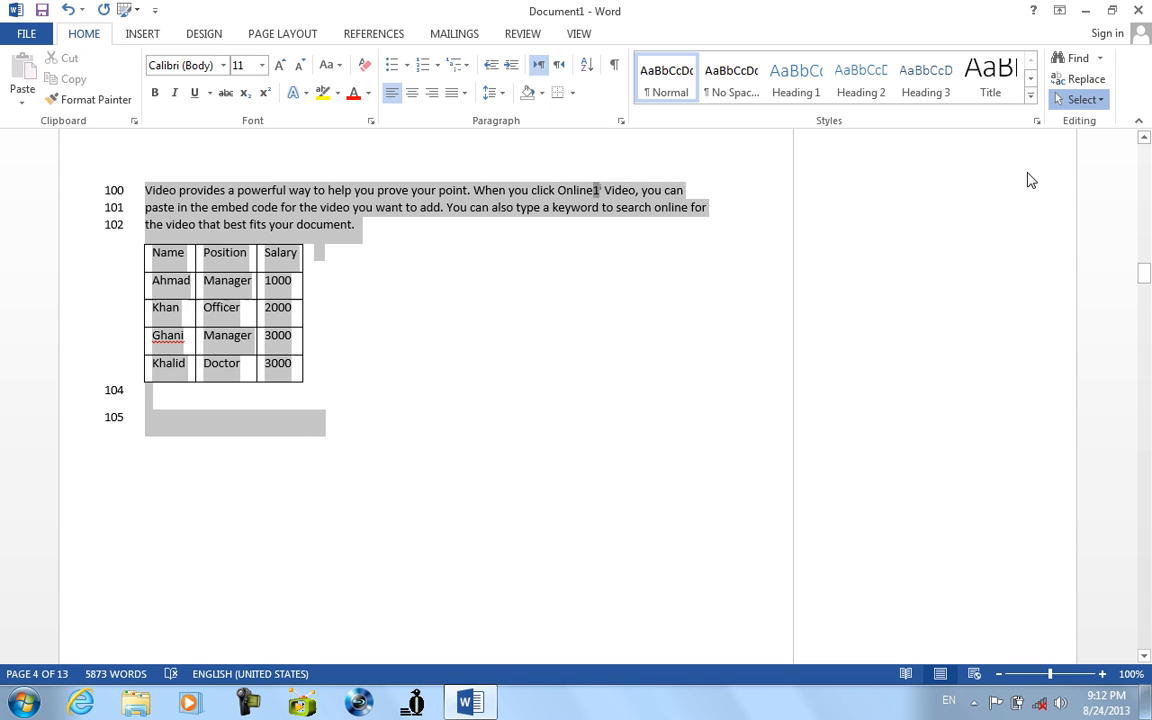
click(1008, 187)
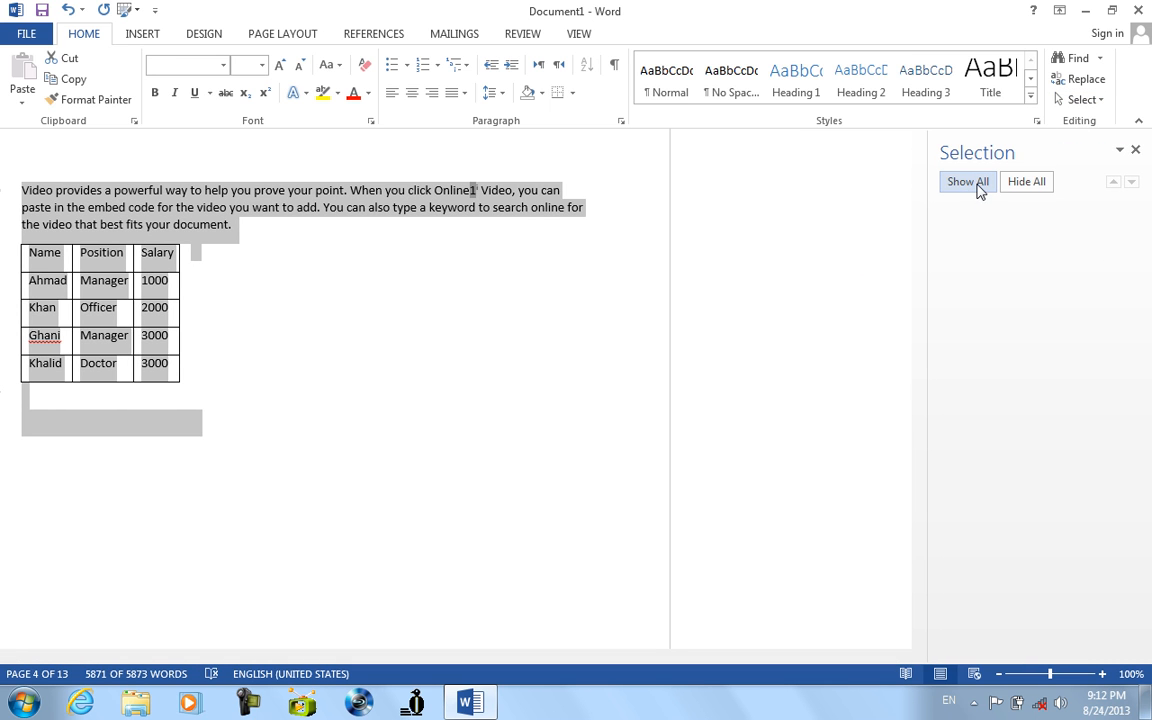
Step: Apply Show All and Hide All to the objects in the Selection pane, and clear the text selection
click(968, 183)
click(1022, 186)
click(602, 393)
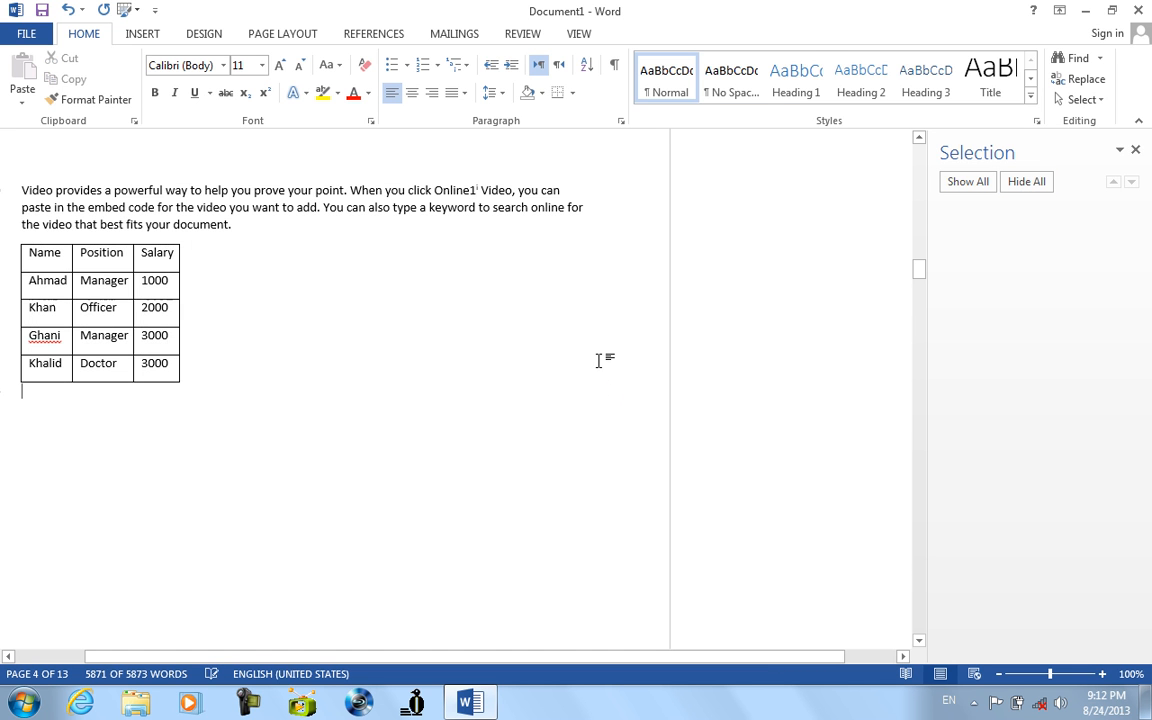
scroll(308, 389, up, 15)
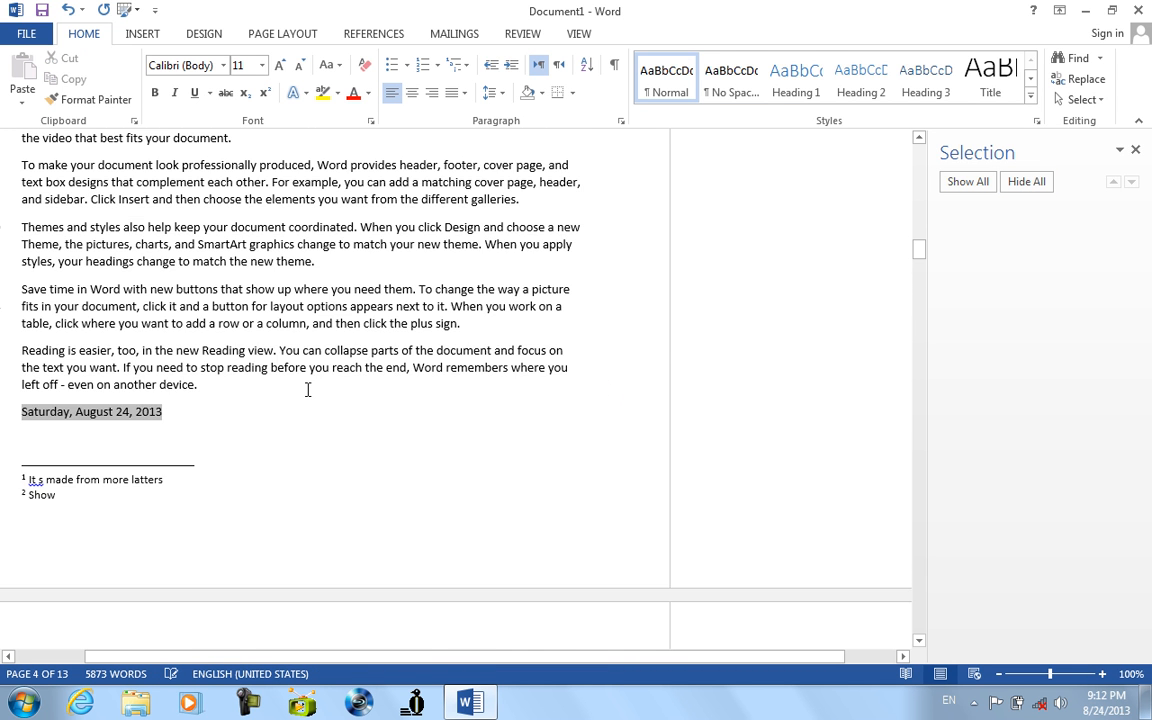
Step: Delete the entire content of the document, leaving one blank page
scroll(308, 389, up, 10)
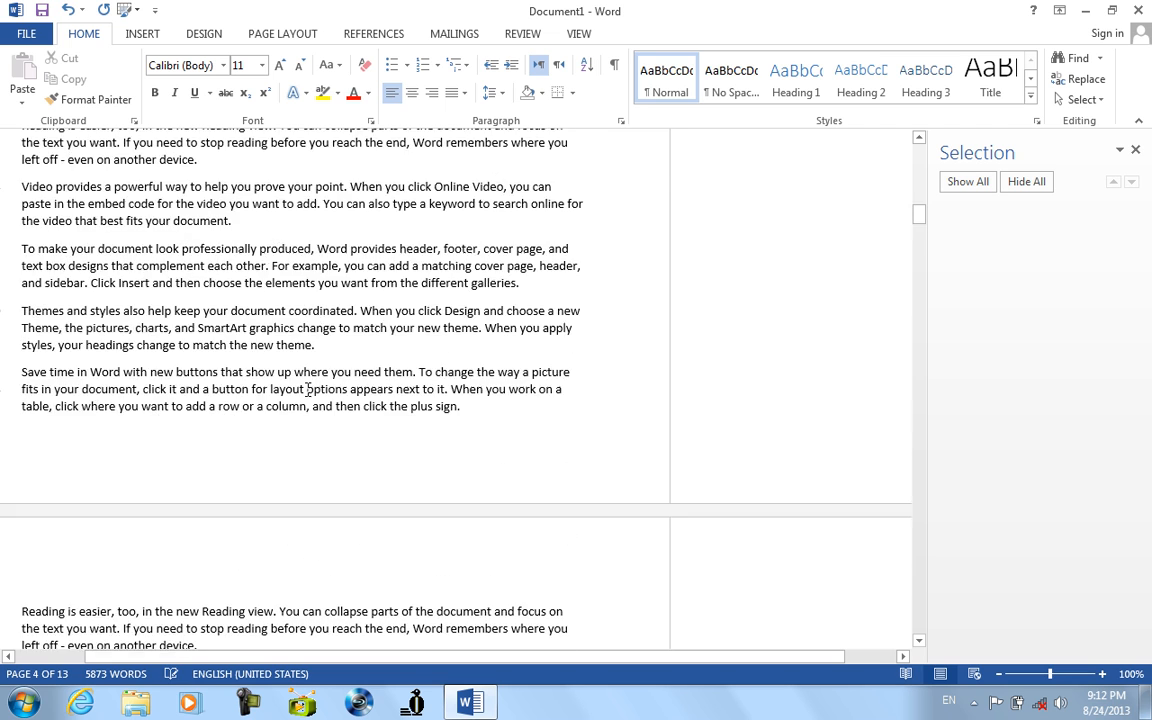
scroll(389, 328, up, 2)
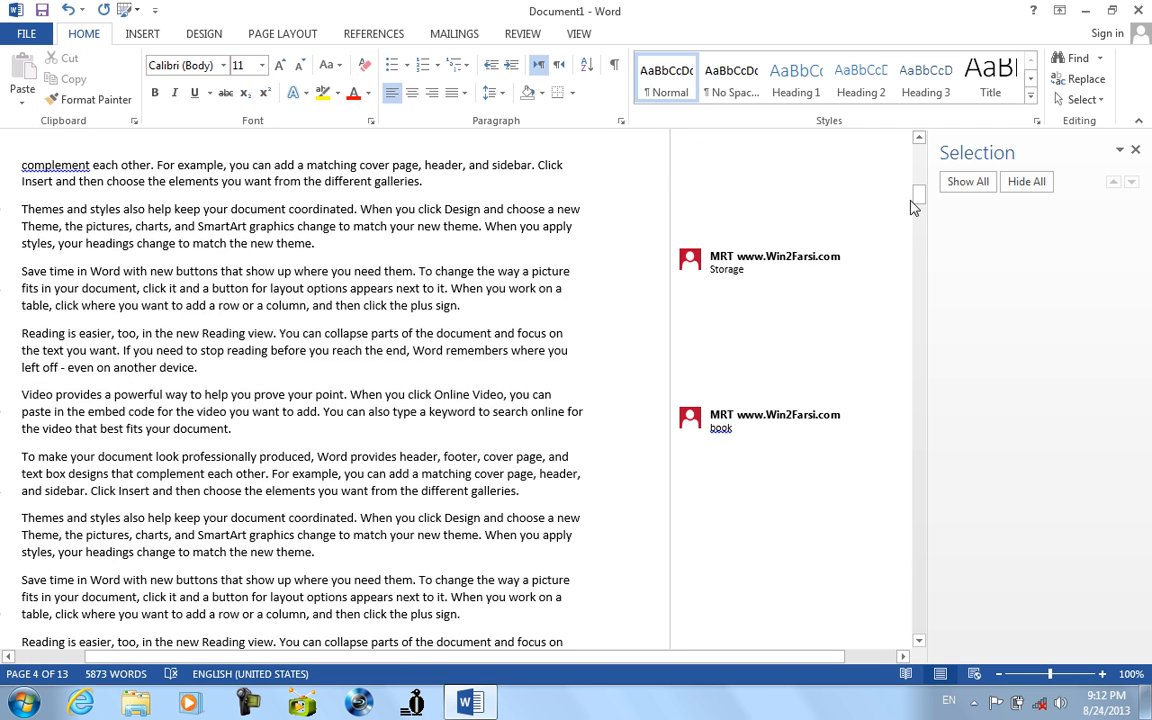
drag(921, 203, 930, 152)
key(ctrl+a)
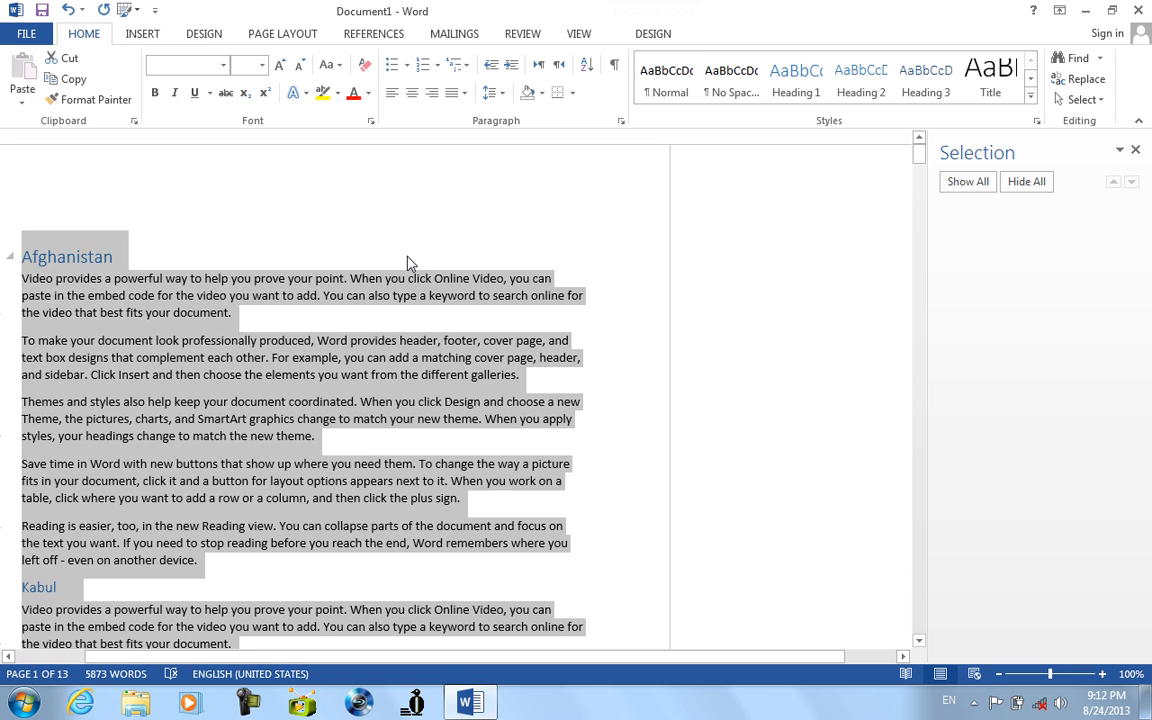
key(Delete)
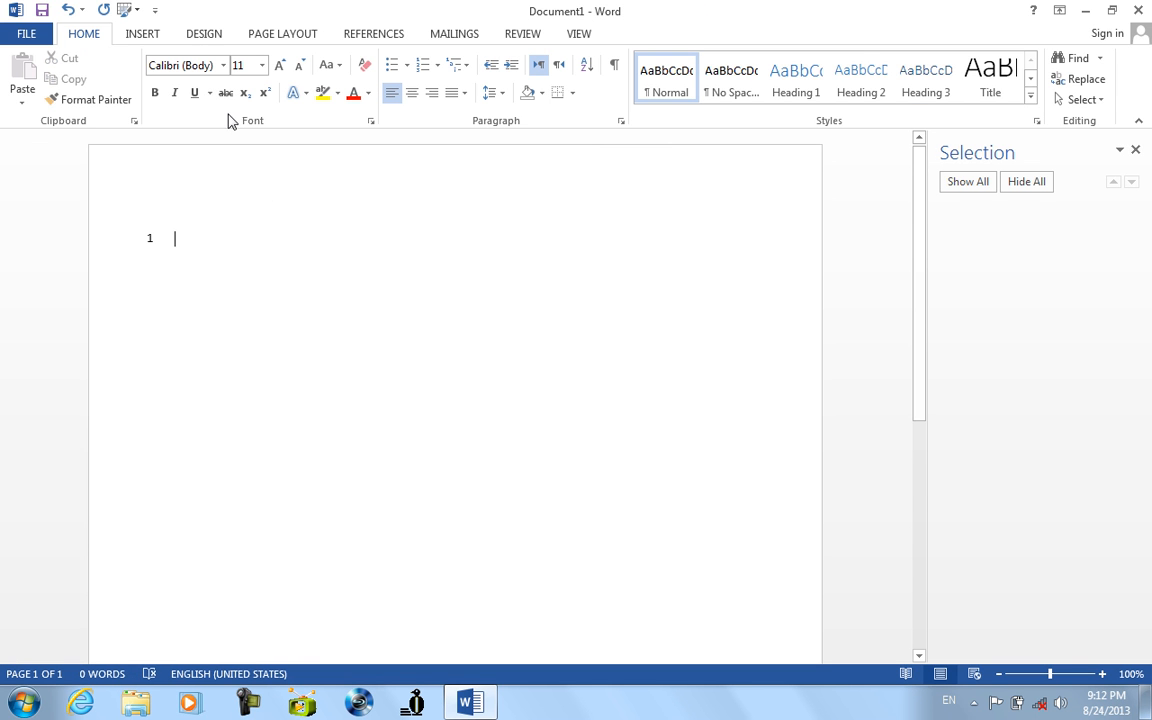
Step: Draw a freehand looping line shape across the upper half of the blank page and deselect it
click(133, 33)
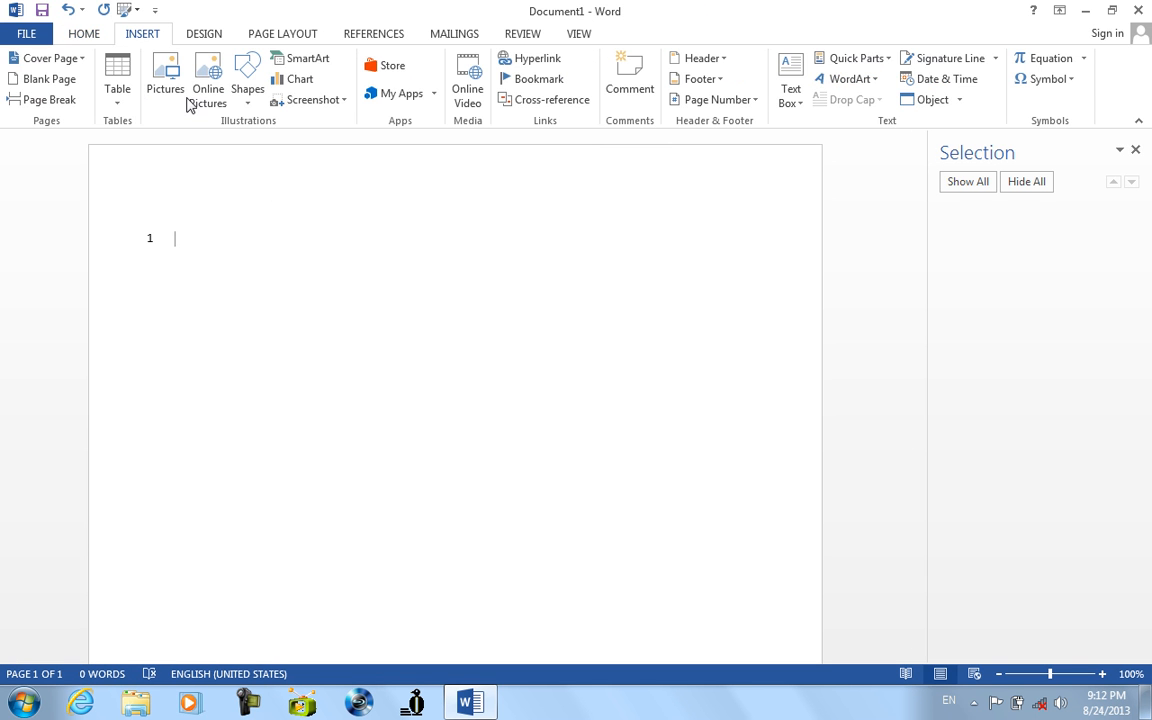
click(247, 100)
click(276, 163)
mouse_move(260, 210)
mouse_down()
mouse_move(419, 432)
mouse_move(471, 260)
mouse_move(196, 301)
mouse_move(269, 394)
mouse_up()
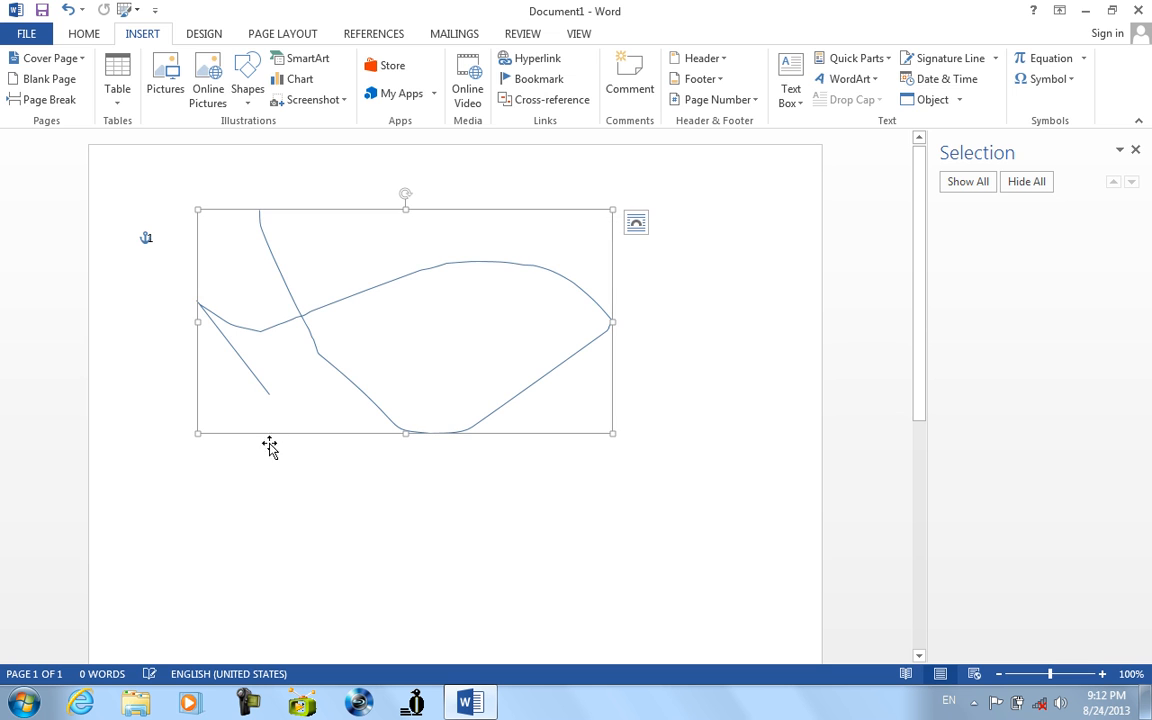
click(258, 500)
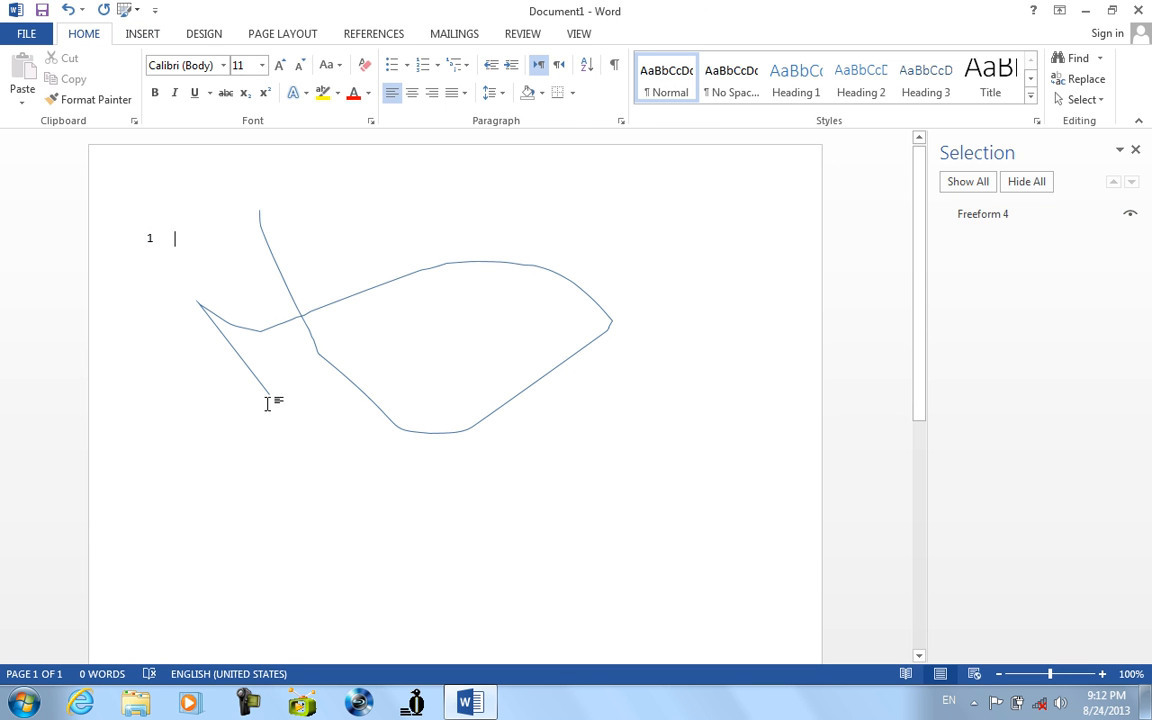
Step: Draw a half frame shape about 1.28" high and 2.4" wide and place it below the freehand line
click(145, 36)
click(249, 78)
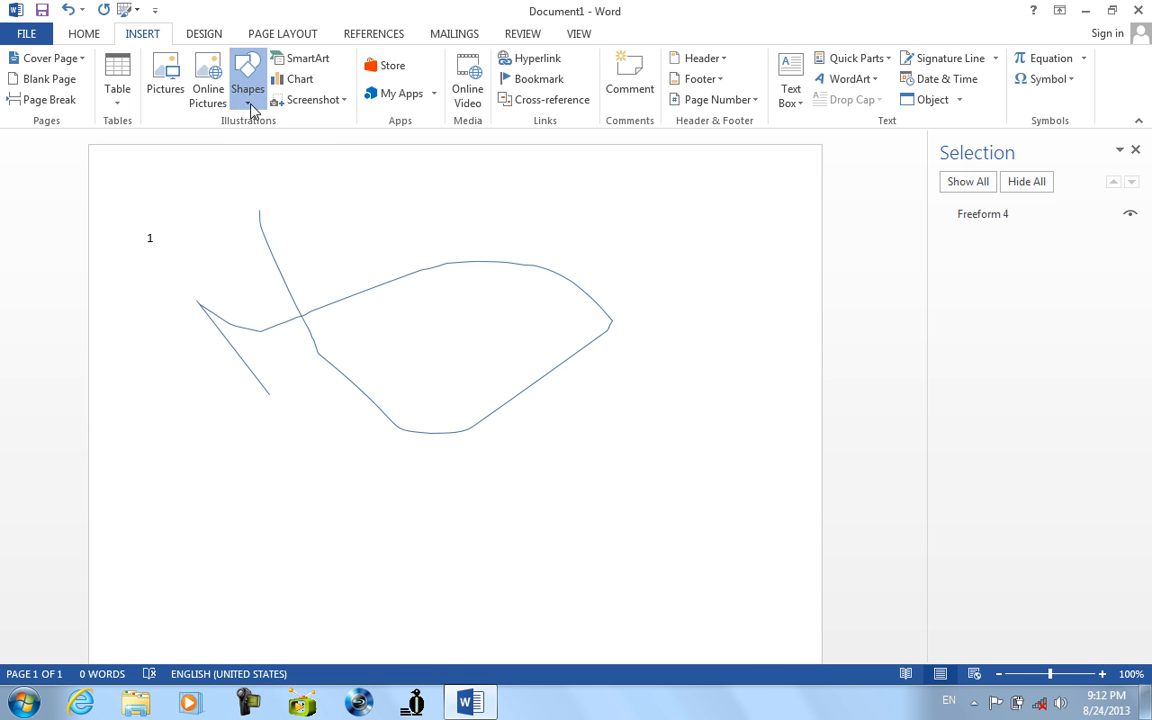
drag(329, 406, 539, 518)
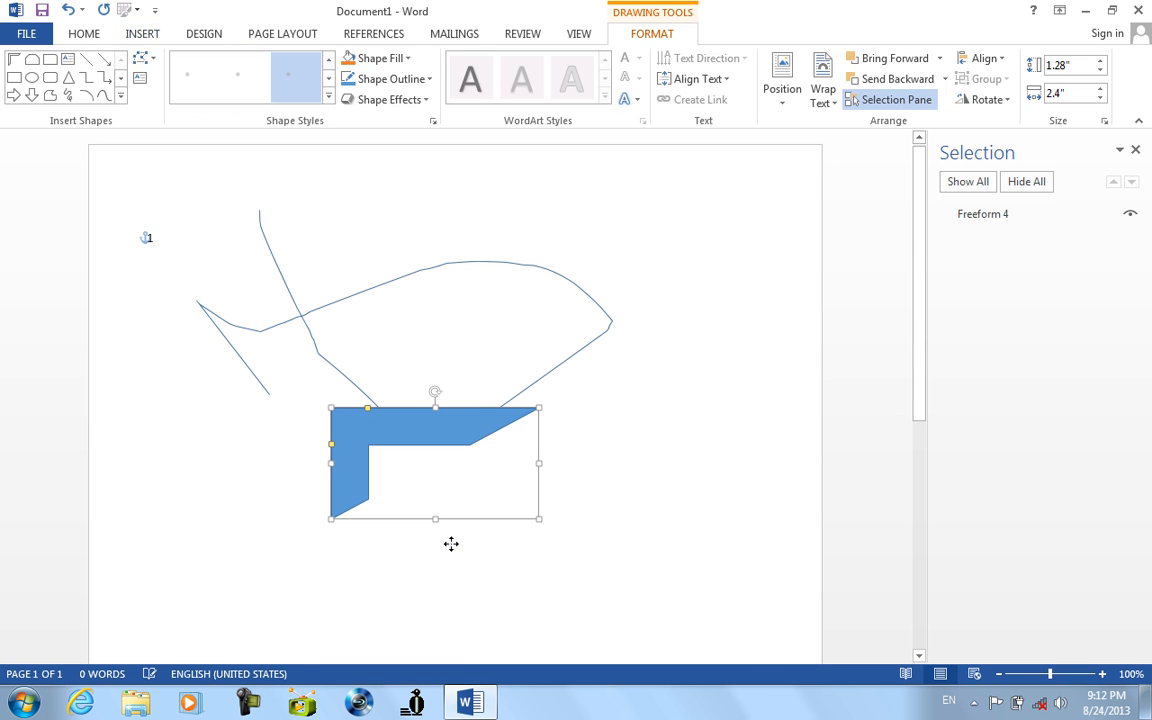
click(409, 437)
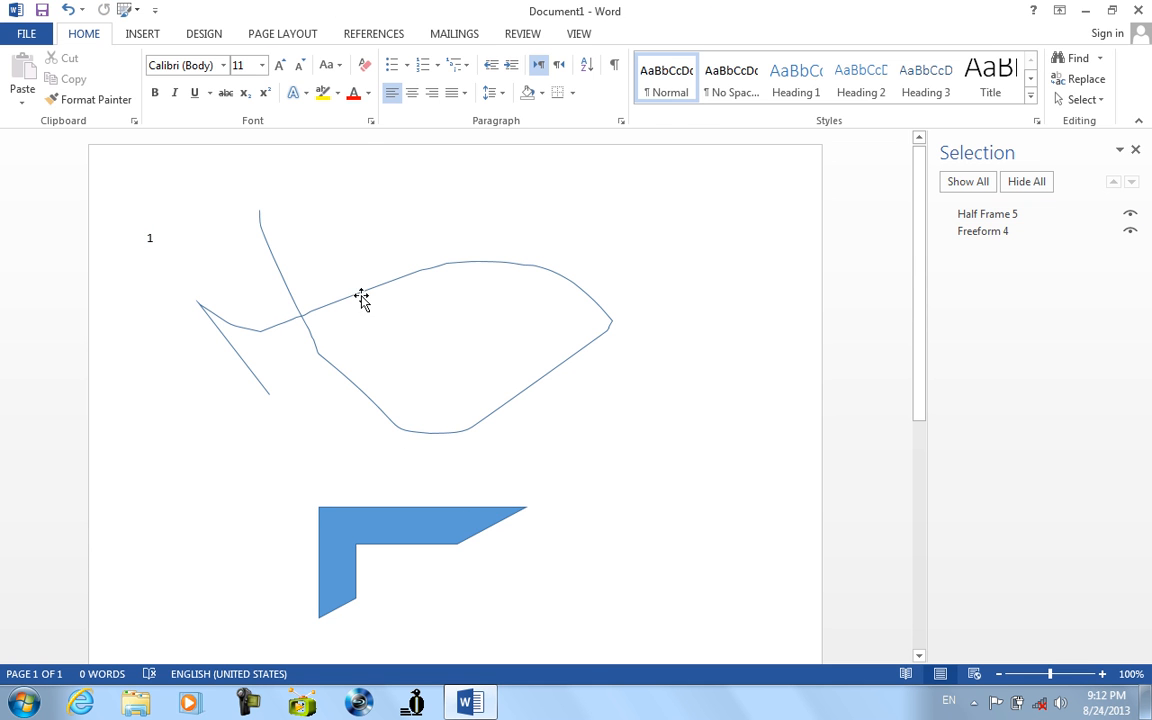
Step: Insert the jellyfish picture from the Sample Pictures folder into the page
click(142, 33)
click(165, 88)
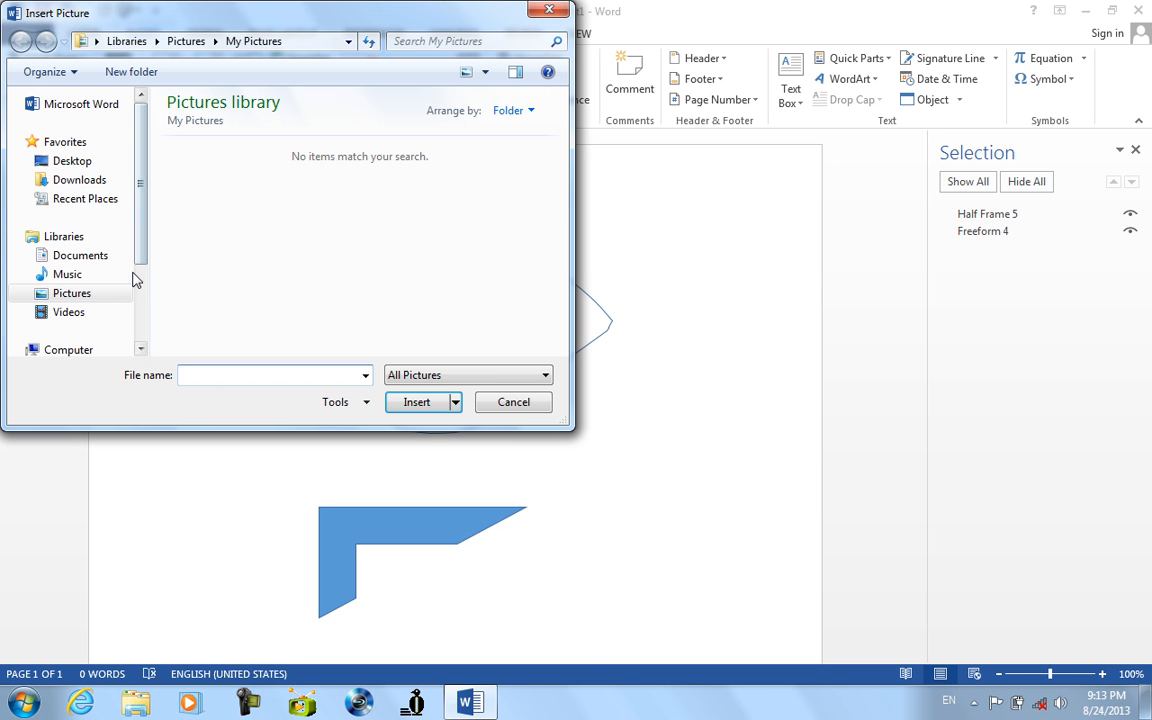
click(90, 299)
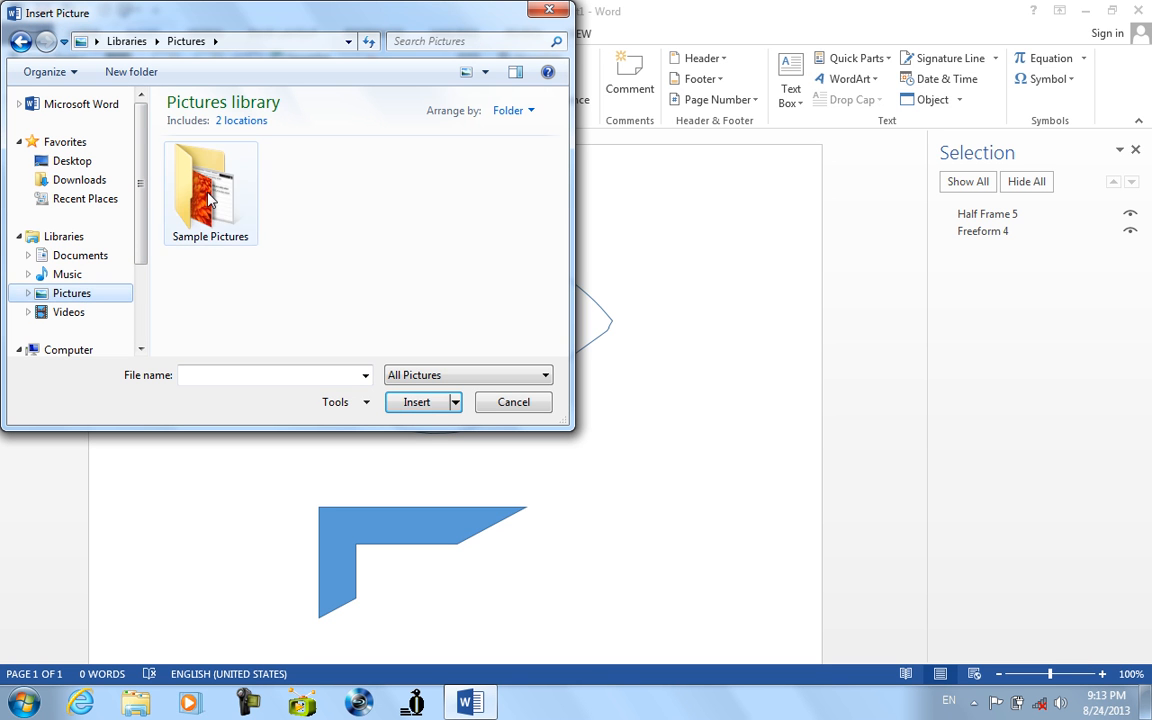
click(206, 205)
double_click(208, 200)
click(450, 190)
click(416, 401)
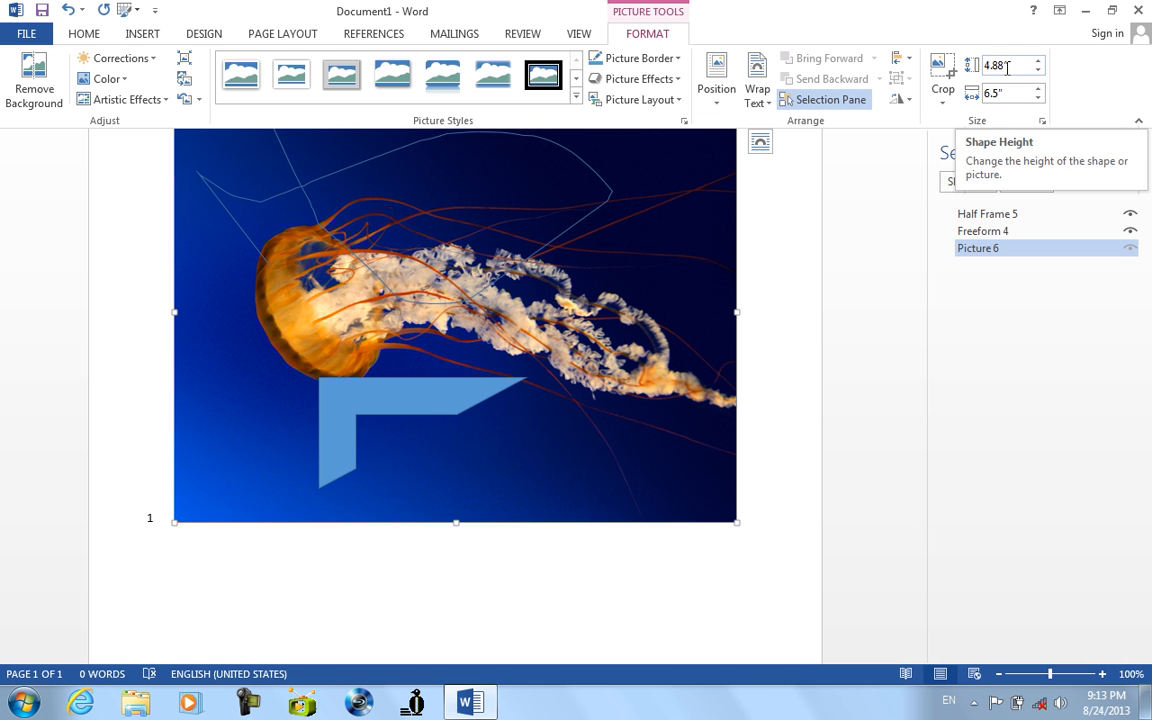
Step: Reduce the jellyfish picture's height to 3.6"
click(1039, 71)
click(1039, 76)
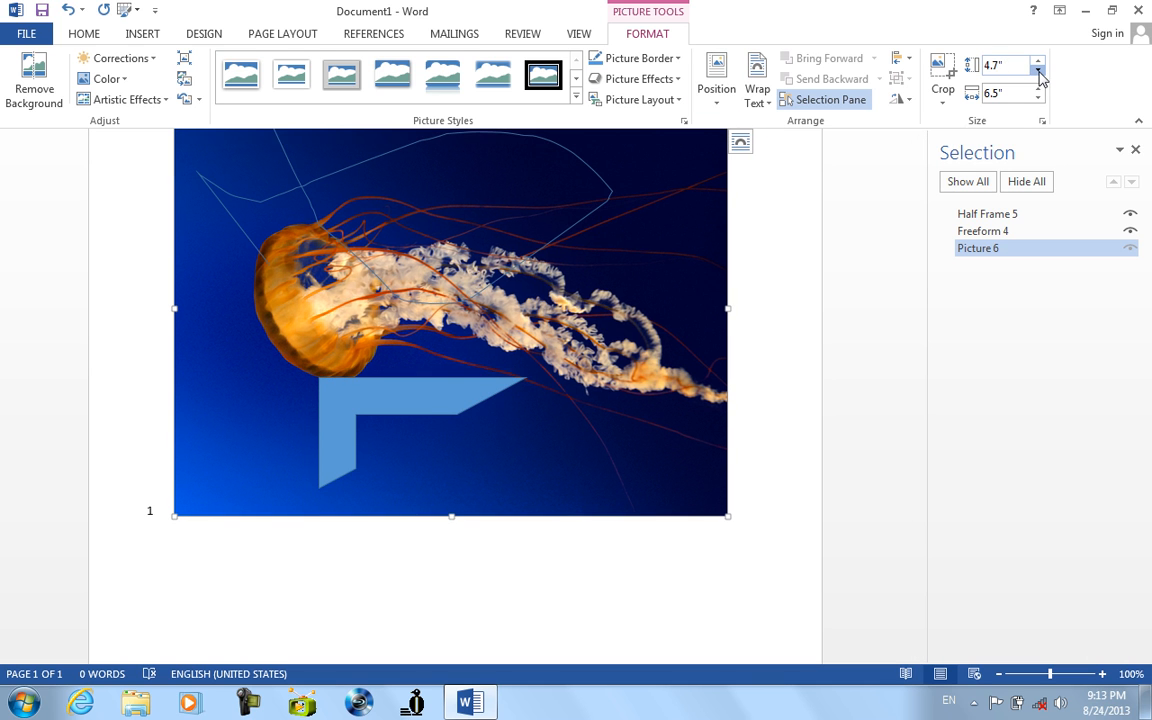
click(1039, 72)
click(1039, 72)
click(1038, 73)
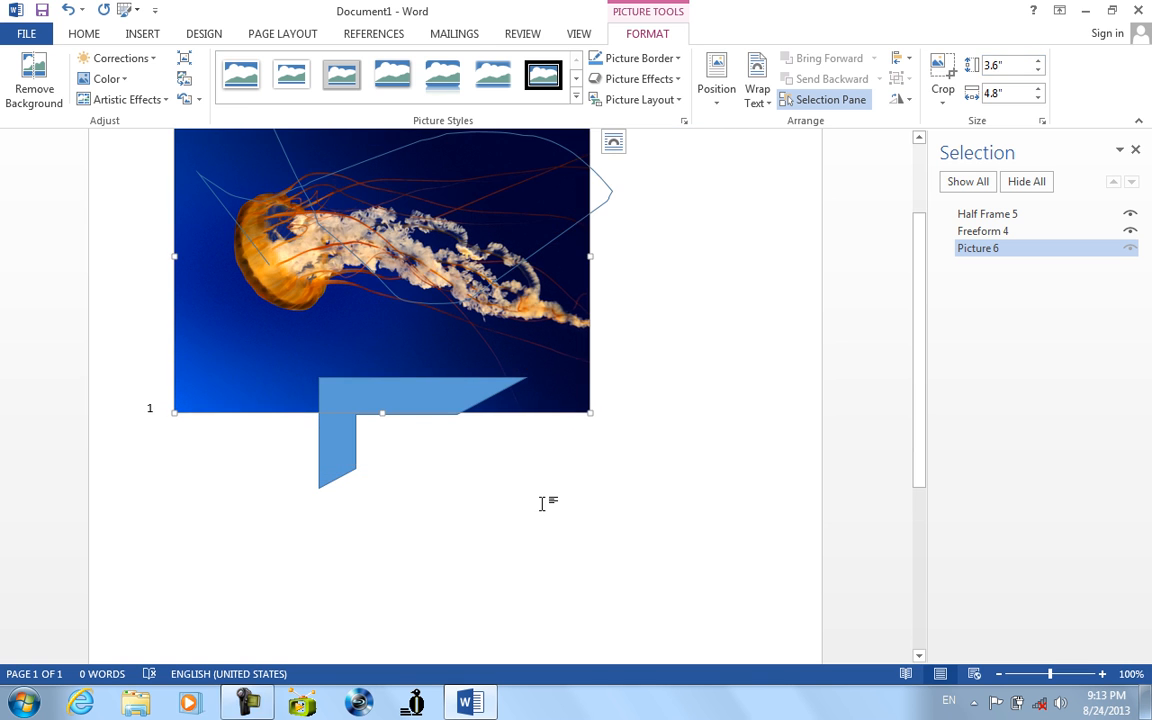
Step: Hide all objects through the Selection pane and delete the jellyfish picture
click(1021, 184)
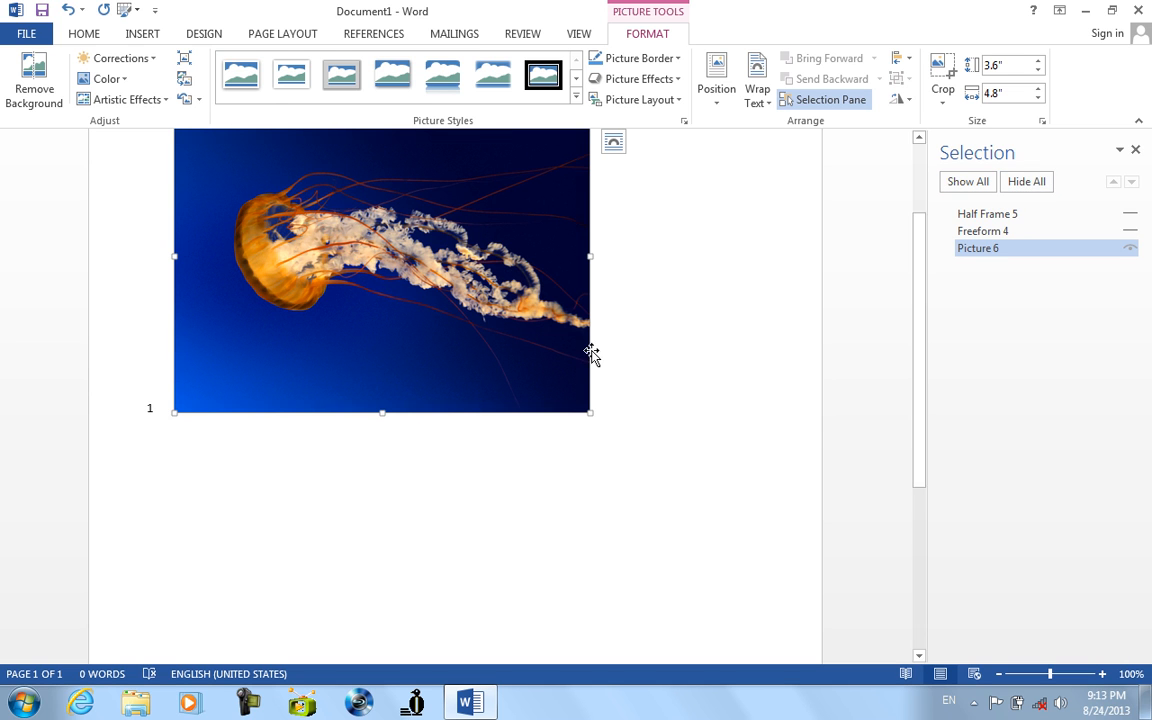
key(Delete)
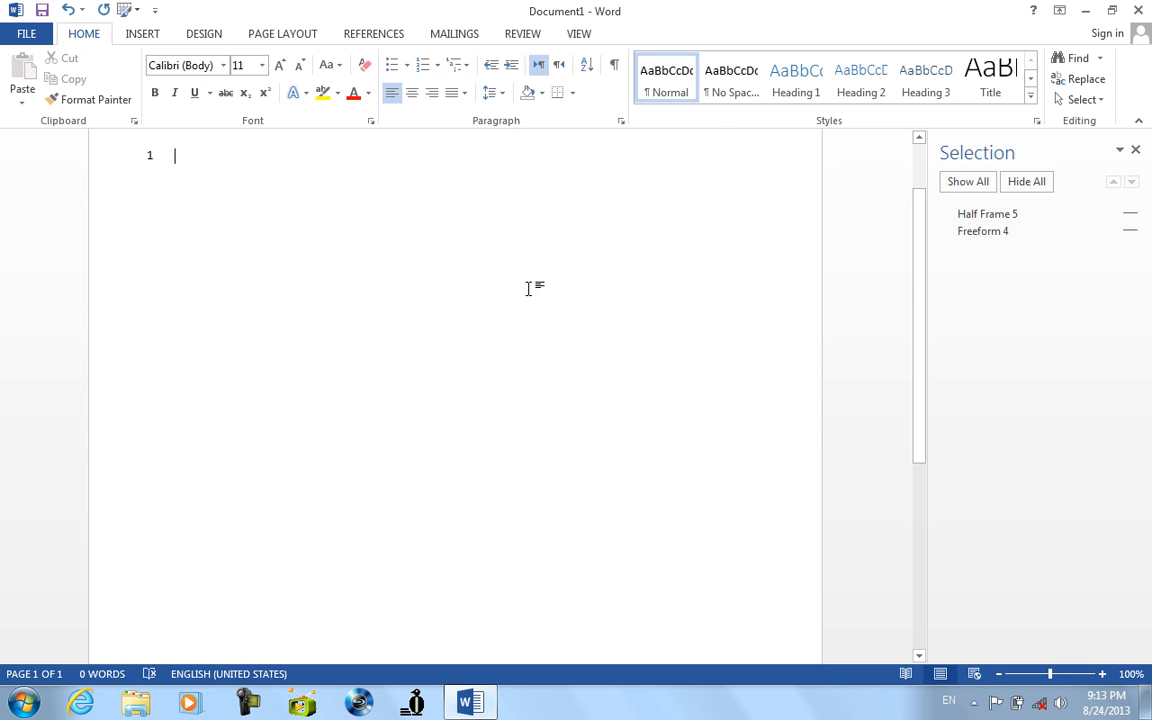
Step: Show the half frame and the freeform one by one in the Selection pane, and hide both again
click(1130, 216)
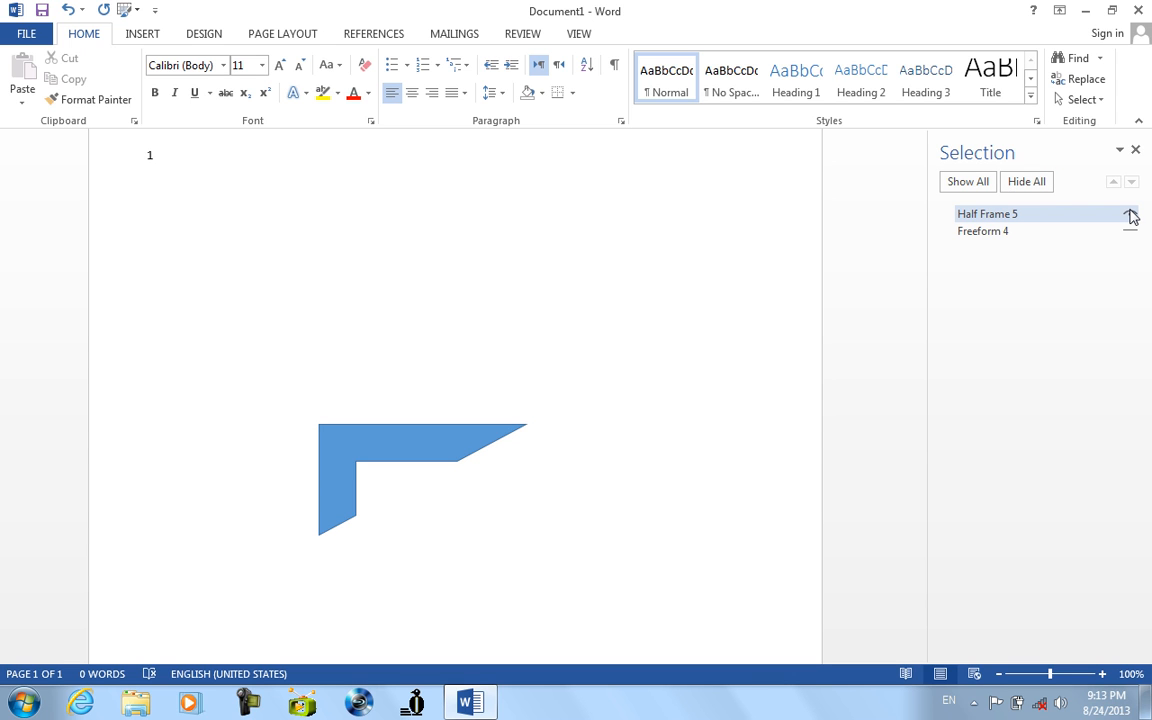
click(1131, 231)
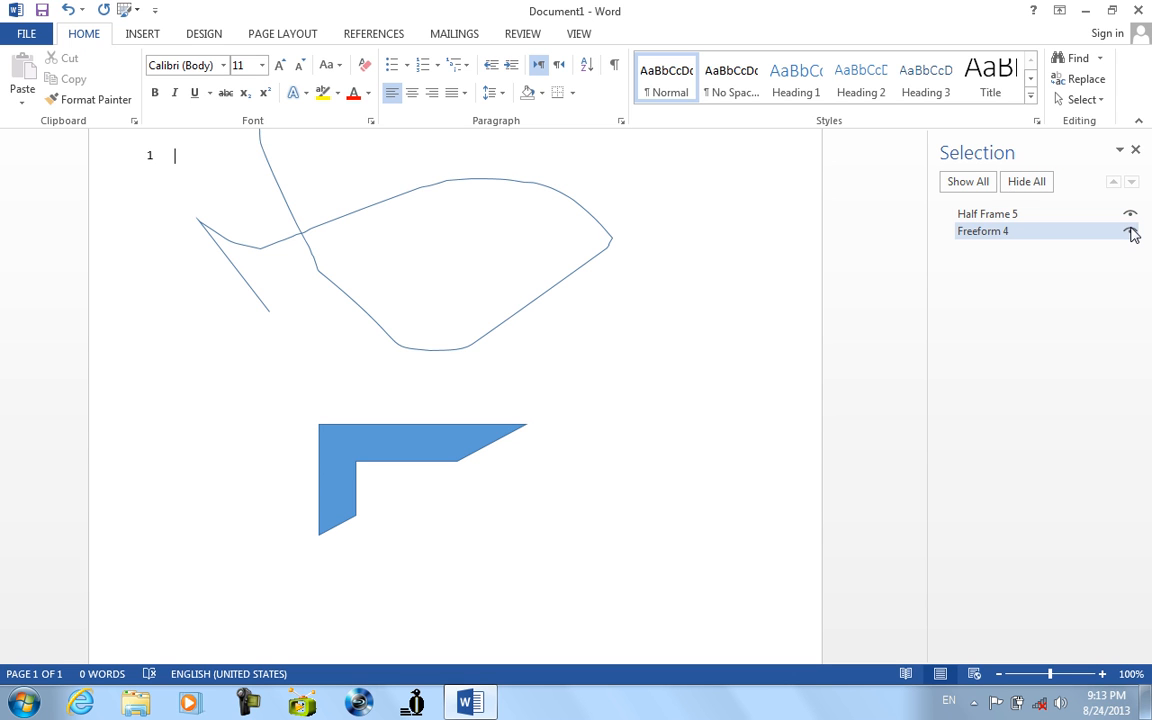
click(1131, 231)
click(1129, 214)
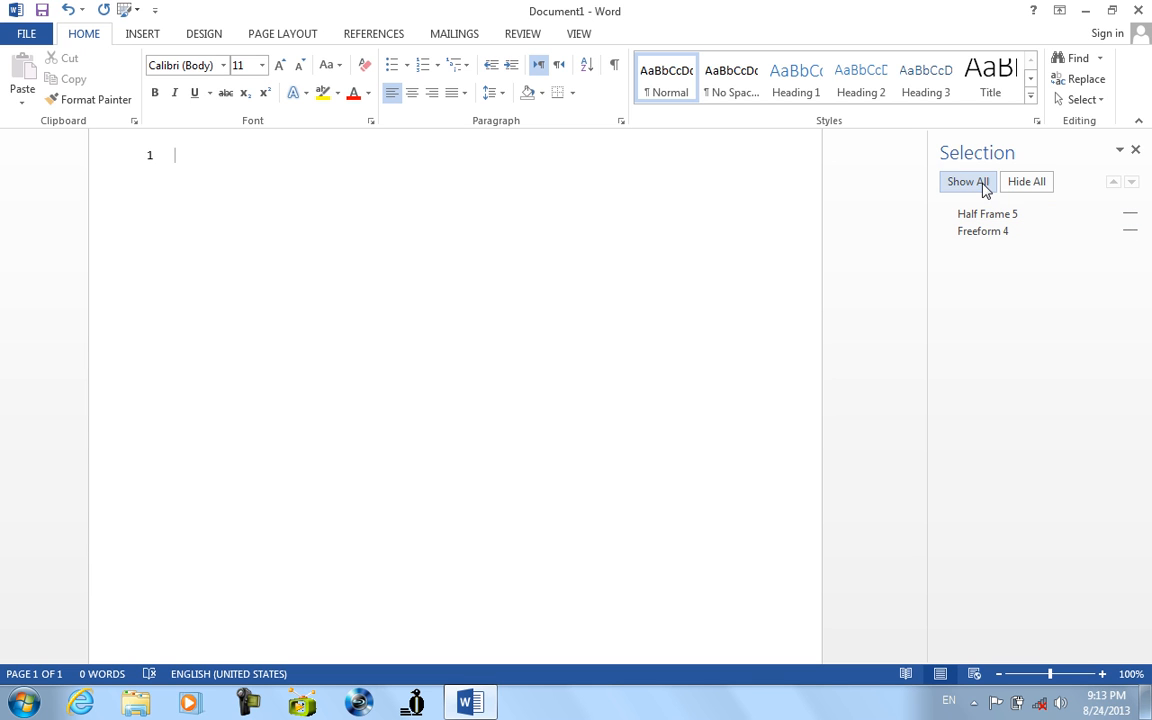
Step: Apply Show All, Hide All and Show All again to the two shapes in the Selection pane
click(985, 183)
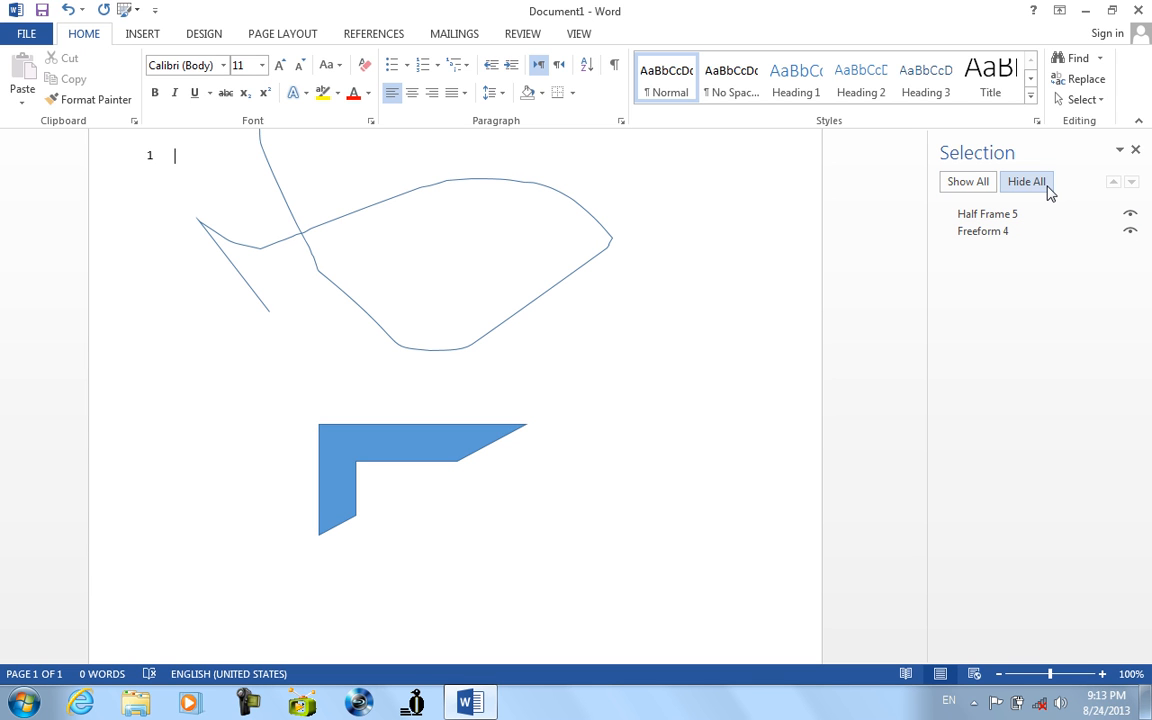
click(1046, 188)
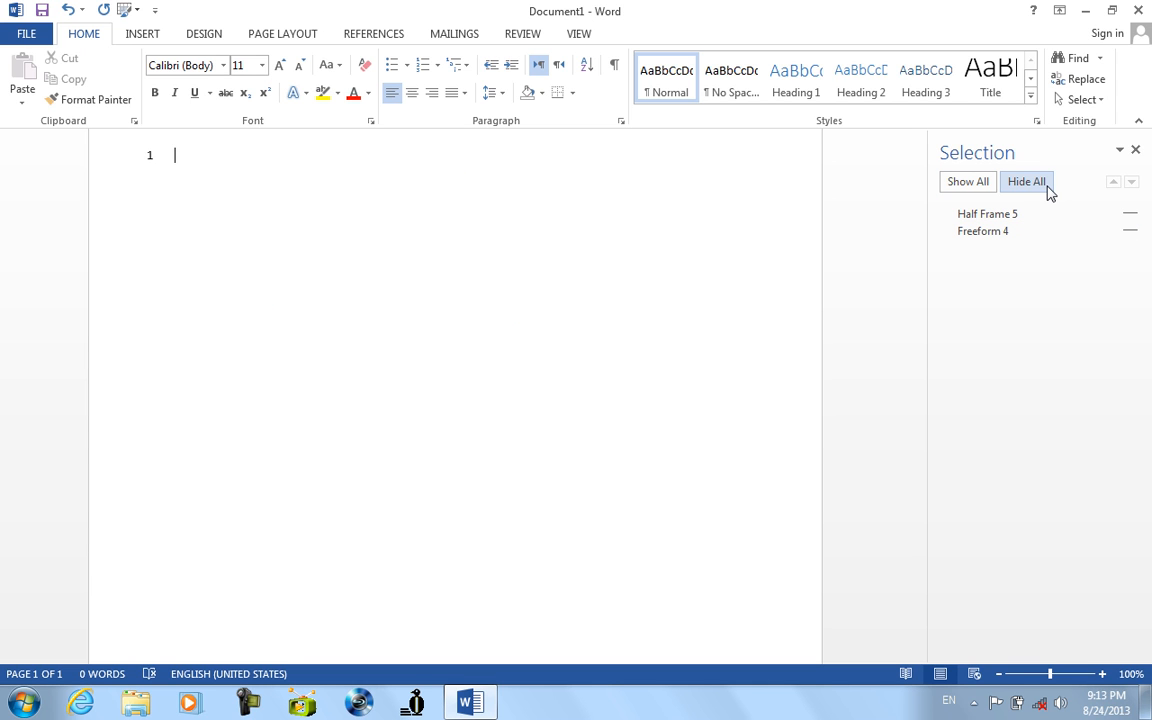
click(967, 181)
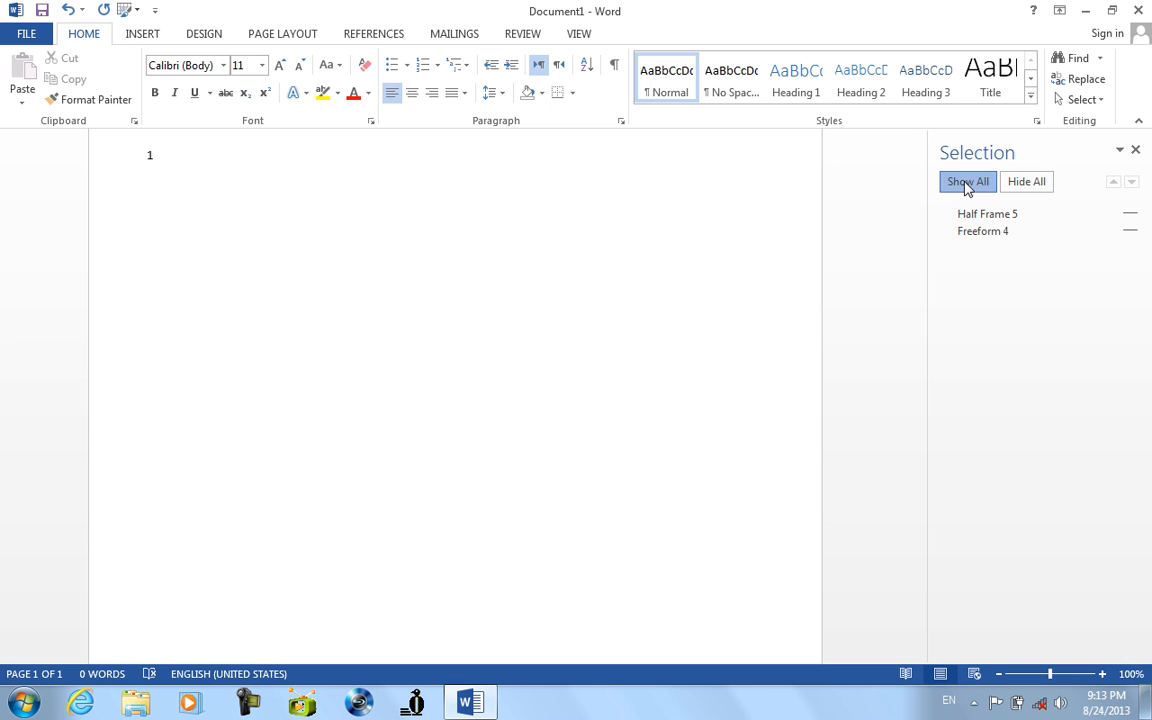
Step: Hide and show again first the freeform and then the half frame individually in the Selection pane
click(1130, 231)
click(1130, 231)
click(1130, 214)
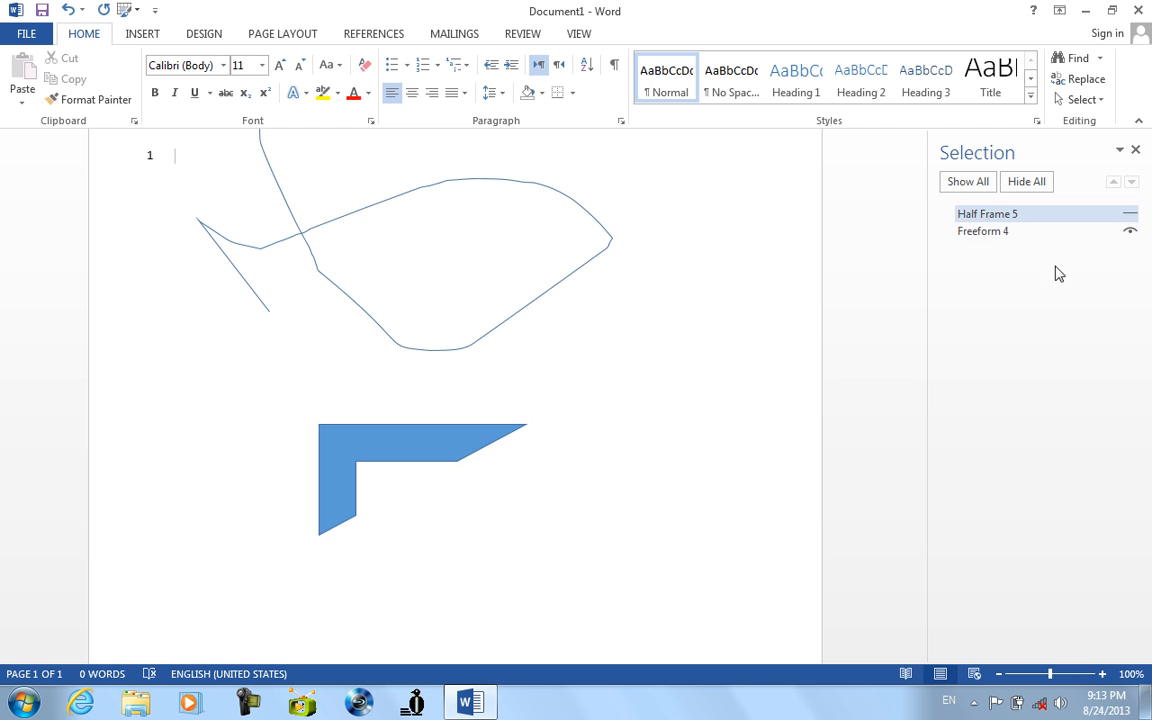
click(1130, 214)
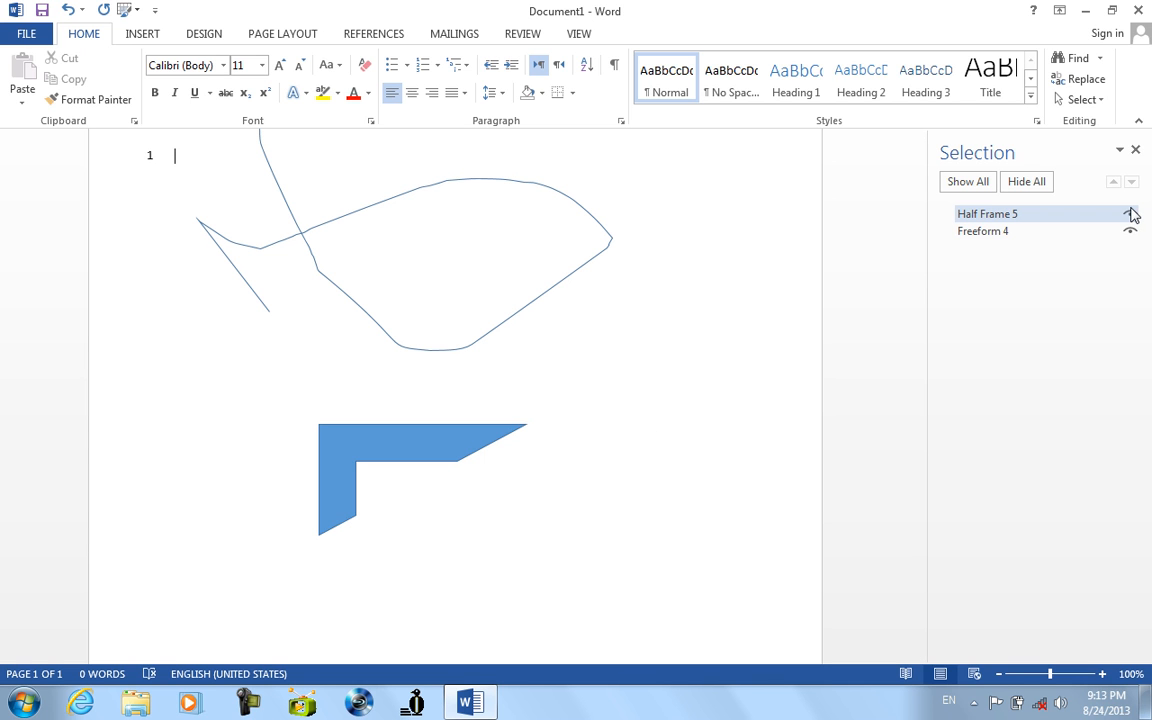
Step: Close the Selection pane and show the Windows desktop
click(1135, 151)
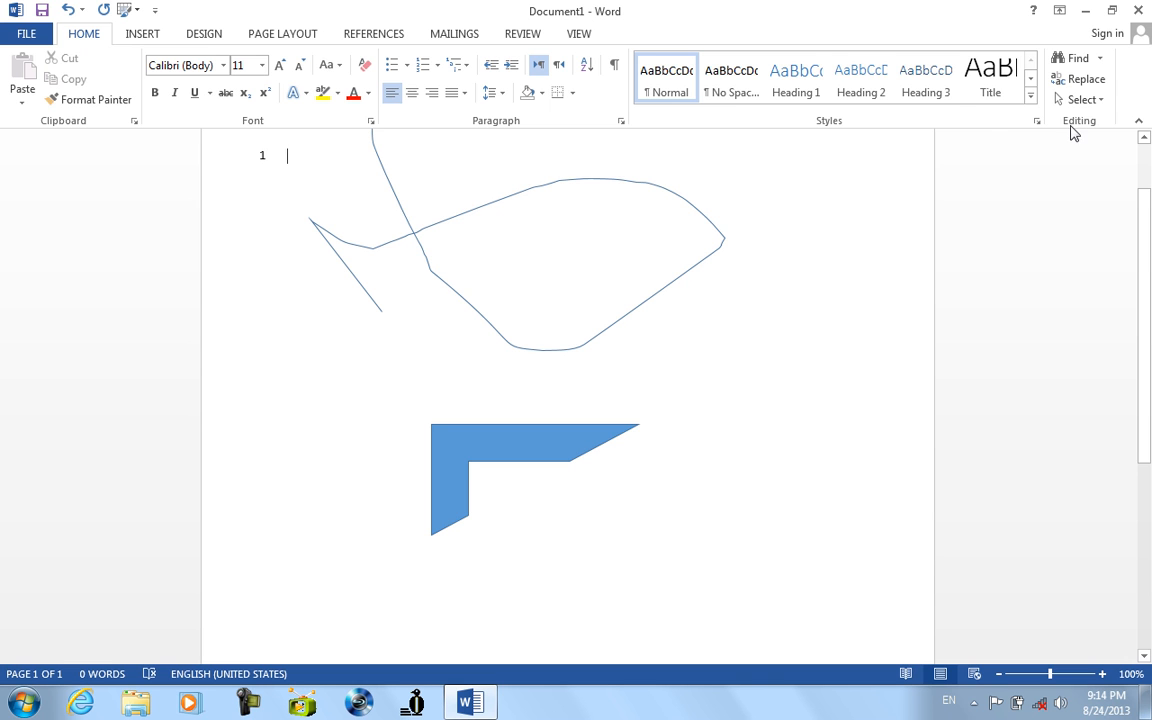
click(130, 35)
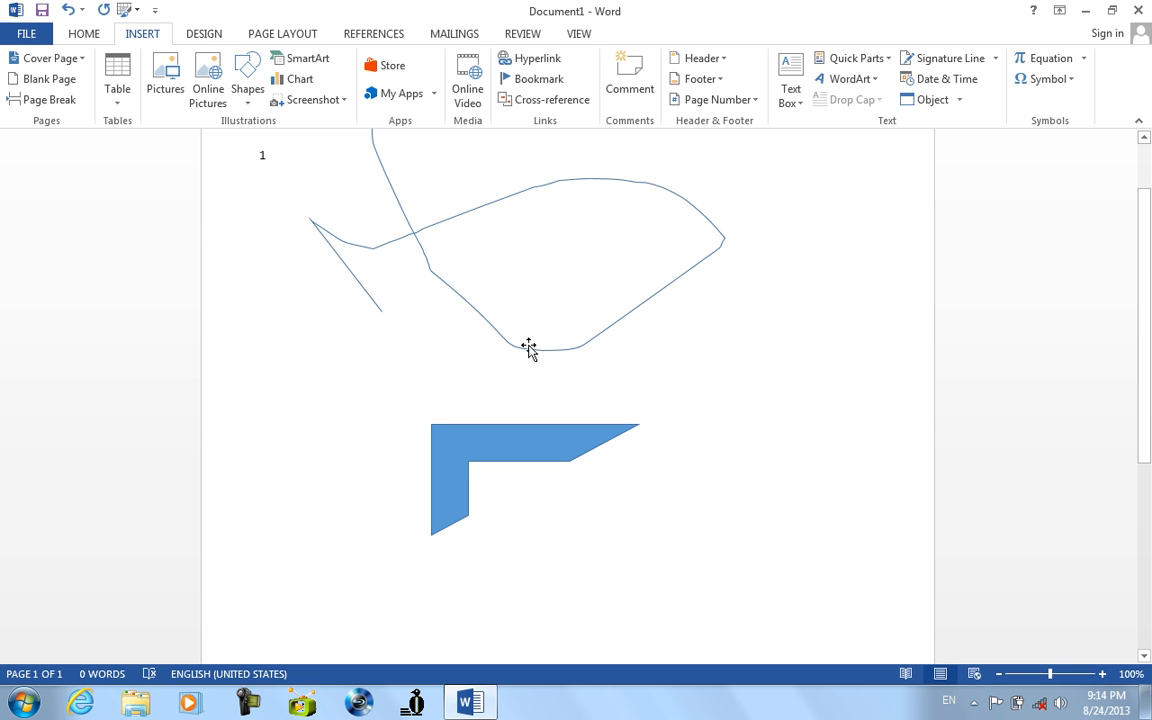
key(super+d)
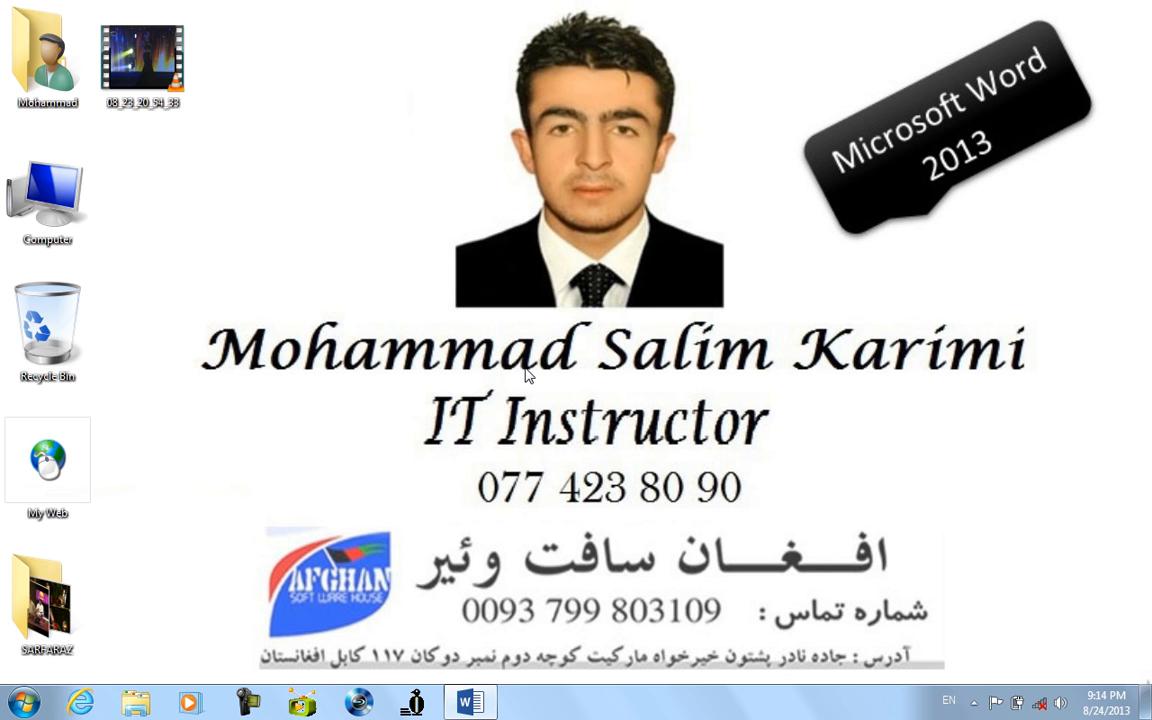